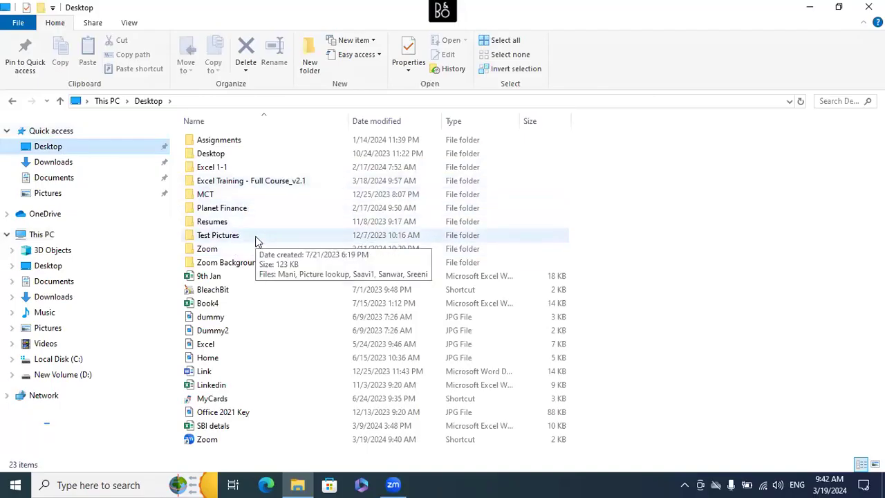
- Open the Pivot Tables subfolder inside the Excel Training - Full Course_v2.1 folder on the Desktop
{"action": "left_click", "coordinate": [280, 181]}
{"action": "double_click", "coordinate": [280, 183]}
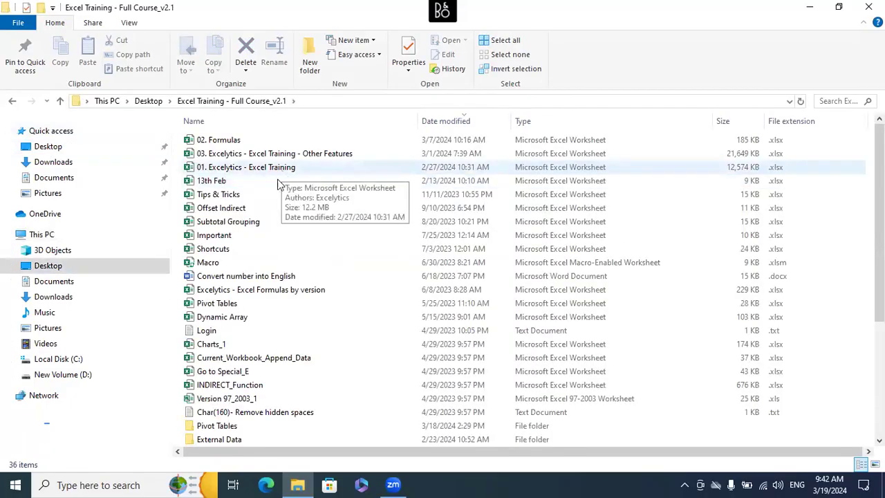
{"action": "scroll", "coordinate": [265, 300], "scroll_direction": "down", "scroll_amount": 2}
{"action": "double_click", "coordinate": [216, 356]}
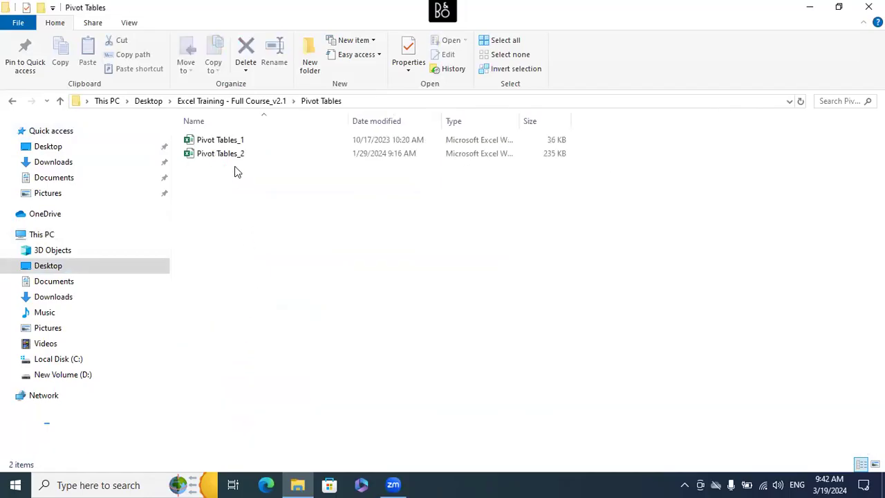
- Open the Pivot Tables_2 workbook without updating its external links and enlarge its window to full screen
{"action": "left_click", "coordinate": [236, 142]}
{"action": "left_click", "coordinate": [240, 155]}
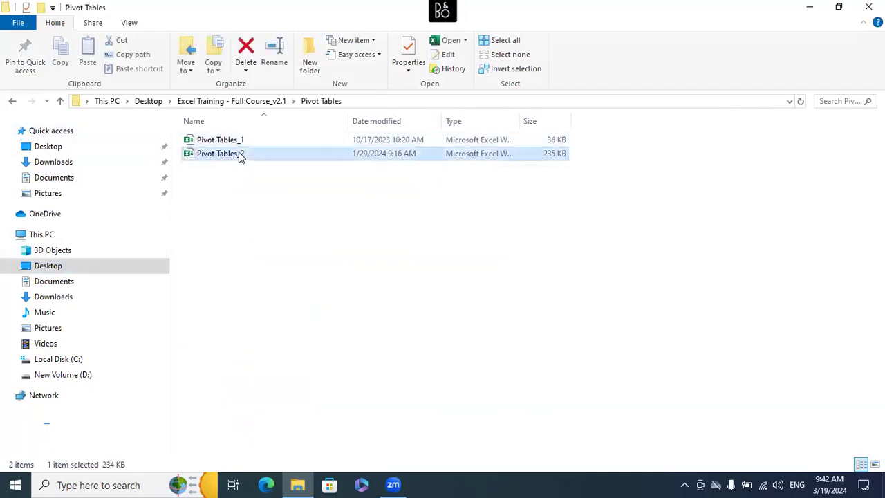
{"action": "double_click", "coordinate": [240, 155]}
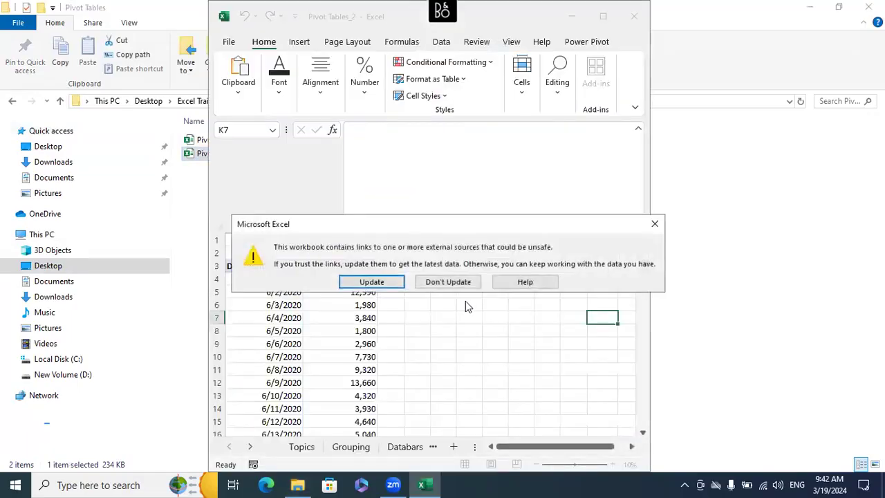
{"action": "left_click", "coordinate": [448, 280]}
{"action": "left_click", "coordinate": [602, 16]}
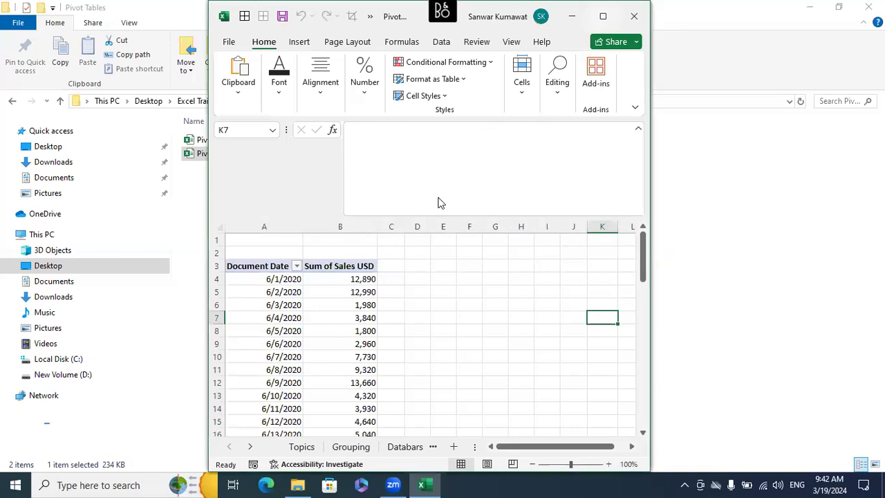
- Review the pivot table topics on the Topics sheet, including field list settings and creating multiple pivot reports
{"action": "left_click", "coordinate": [93, 447]}
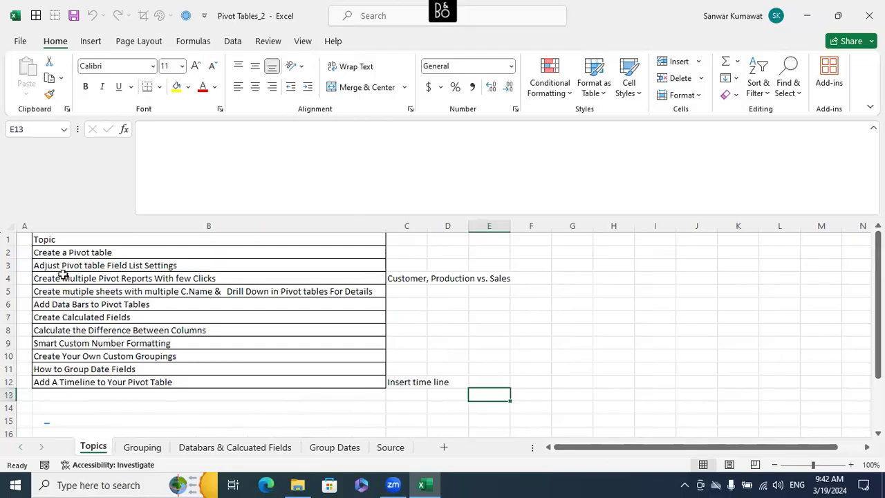
{"action": "left_click", "coordinate": [159, 266]}
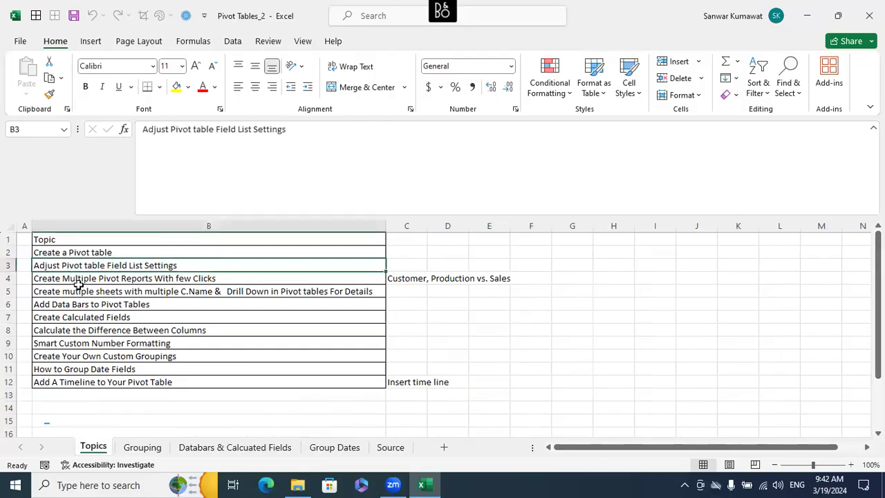
{"action": "left_click", "coordinate": [224, 278]}
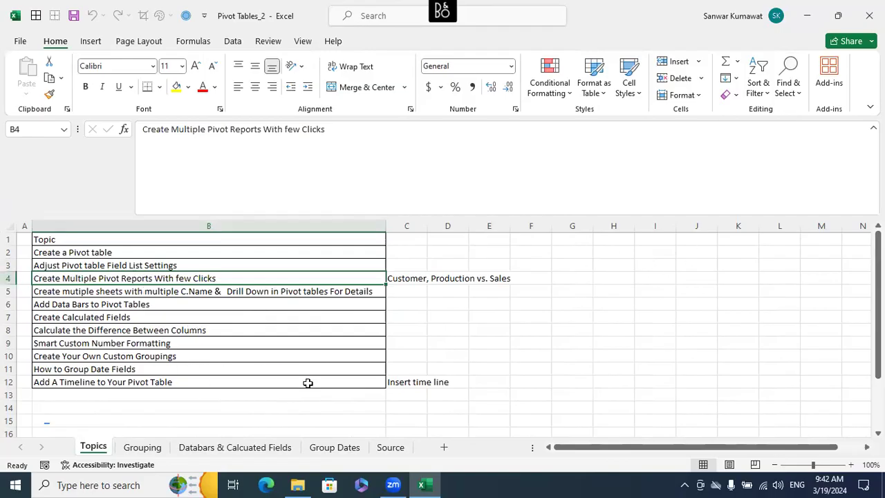
- Examine the column headers of the Source sheet's data table, from Company Name to Sales USD
{"action": "left_click", "coordinate": [390, 448]}
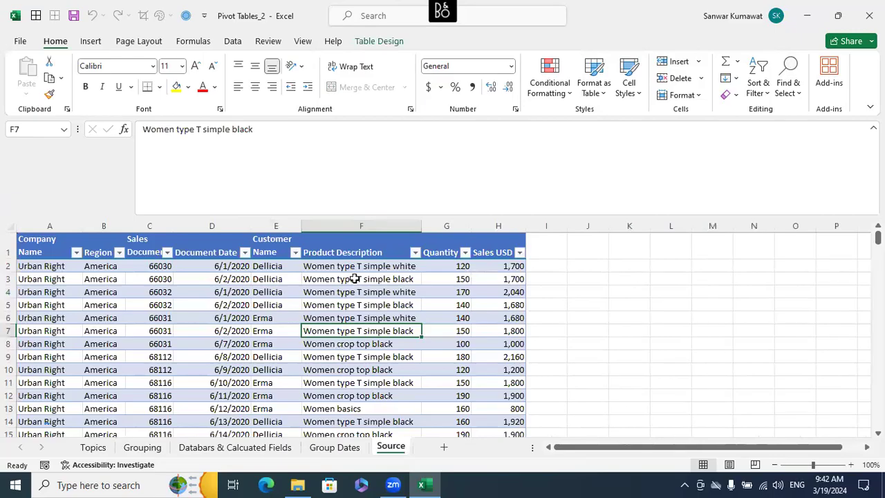
{"action": "left_click", "coordinate": [350, 251]}
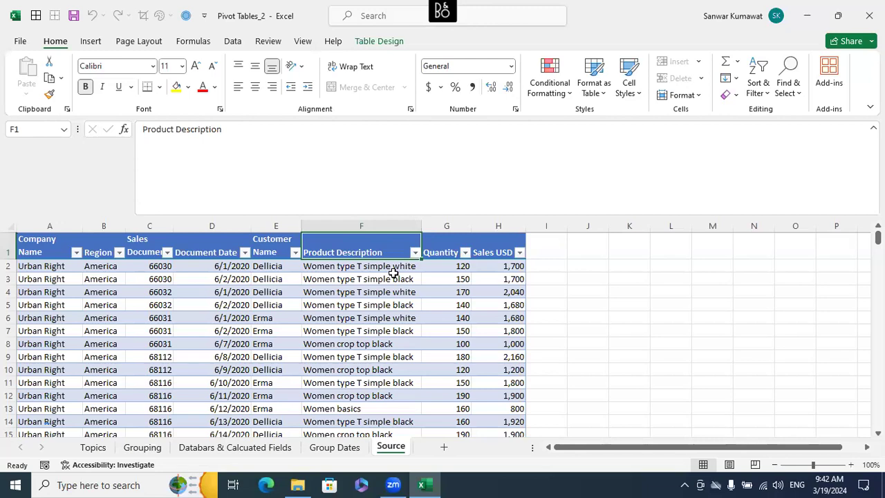
{"action": "key", "text": "Left"}
{"action": "key", "text": "Left"}
{"action": "key", "text": "Left"}
{"action": "key", "text": "Left"}
{"action": "key", "text": "Left"}
{"action": "key", "text": "shift+Right"}
{"action": "key", "text": "shift+Right"}
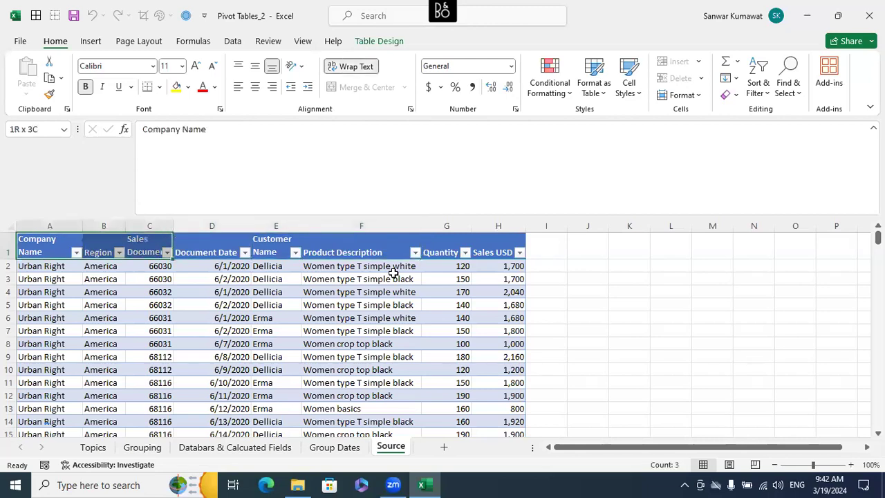
{"action": "key", "text": "shift+Right"}
{"action": "key", "text": "shift+Right"}
{"action": "key", "text": "shift+Right"}
{"action": "key", "text": "shift+Right"}
{"action": "key", "text": "shift+Right"}
{"action": "key", "text": "shift+Right"}
{"action": "key", "text": "shift+Left"}
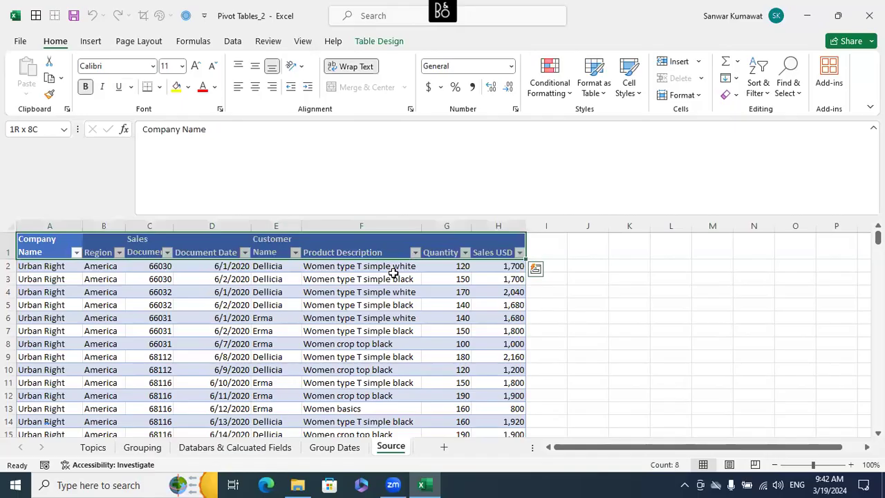
- Insert the recommended PivotTable that sums Sales Document, Quantity and Sales USD by region and customer from the Source data
{"action": "left_click", "coordinate": [317, 308]}
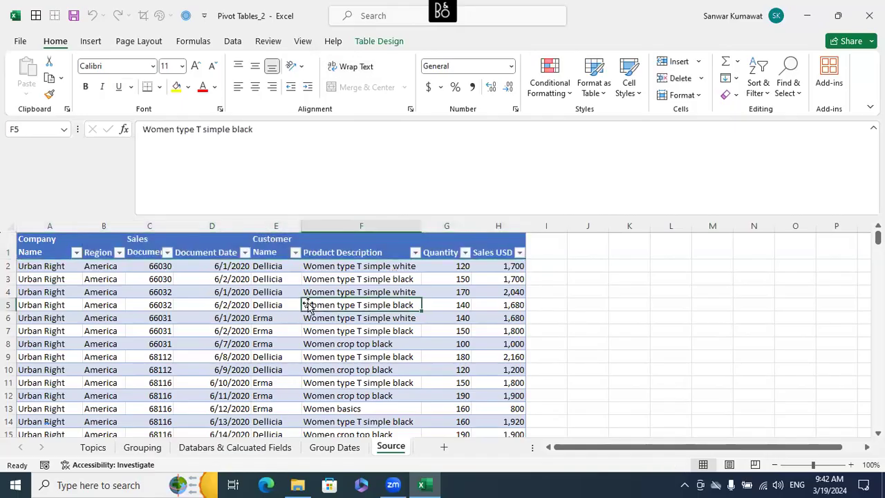
{"action": "left_click", "coordinate": [91, 41]}
{"action": "left_click", "coordinate": [102, 250]}
{"action": "key", "text": "Left"}
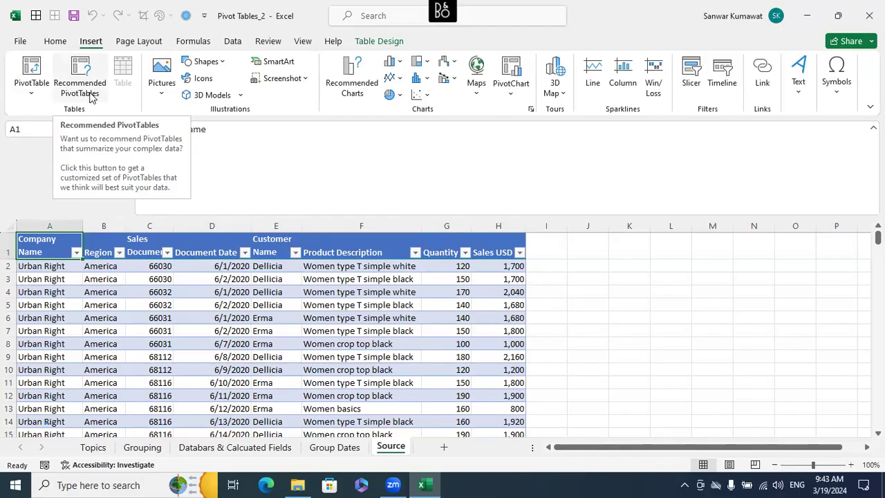
{"action": "left_click", "coordinate": [134, 291]}
{"action": "left_click_drag", "start_coordinate": [38, 246], "coordinate": [453, 358]}
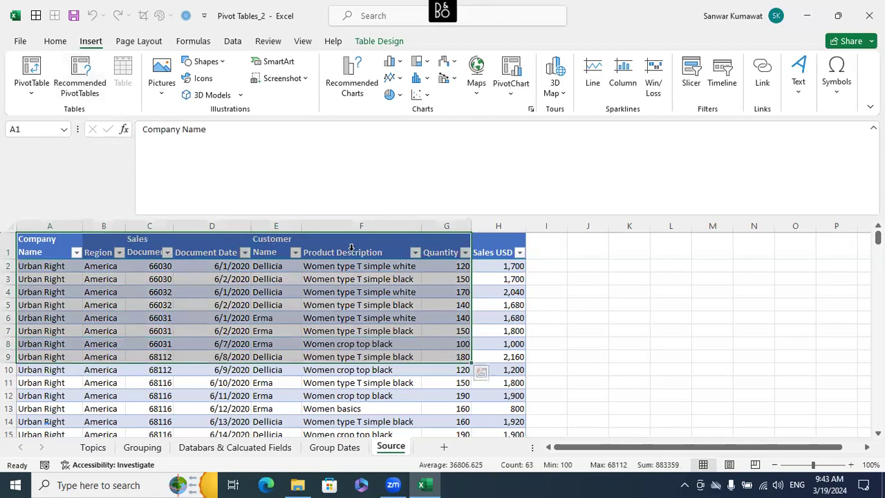
{"action": "left_click", "coordinate": [212, 304]}
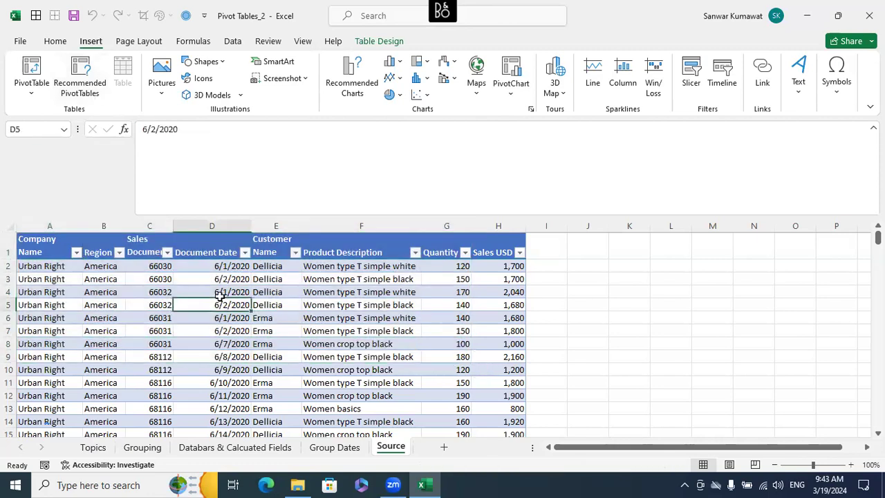
{"action": "left_click", "coordinate": [83, 77]}
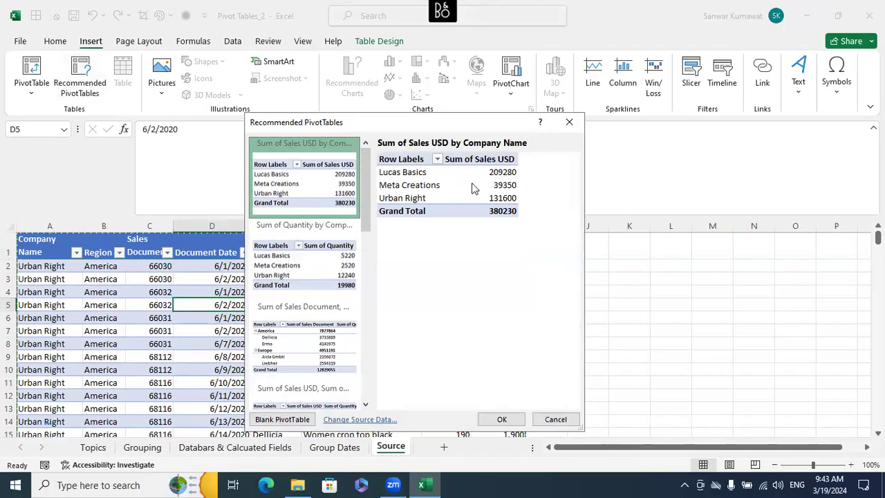
{"action": "left_click", "coordinate": [324, 241]}
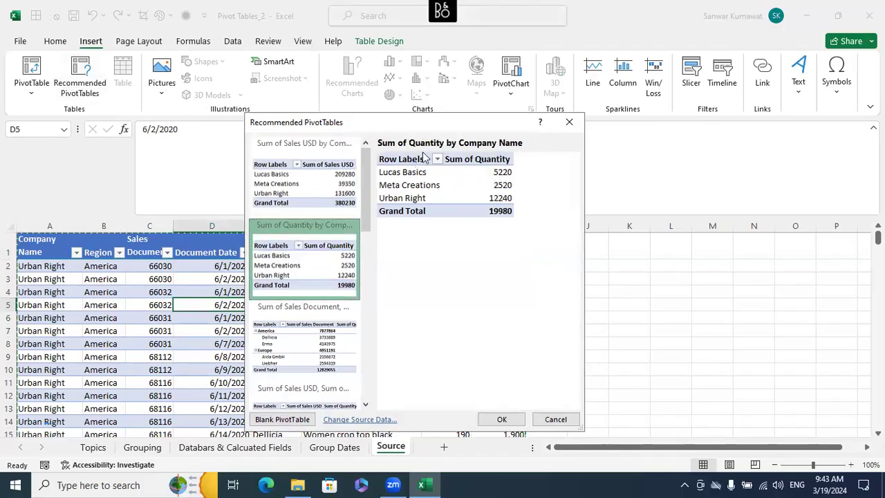
{"action": "left_click", "coordinate": [297, 326]}
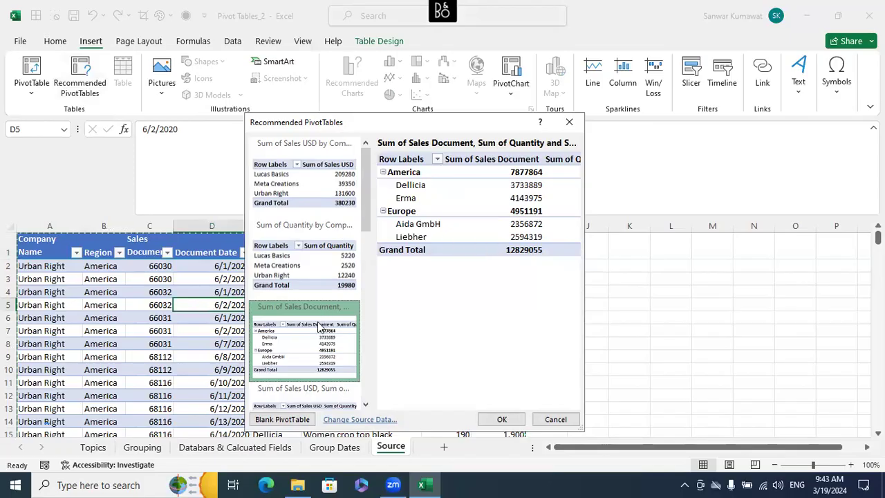
{"action": "left_click", "coordinate": [501, 419]}
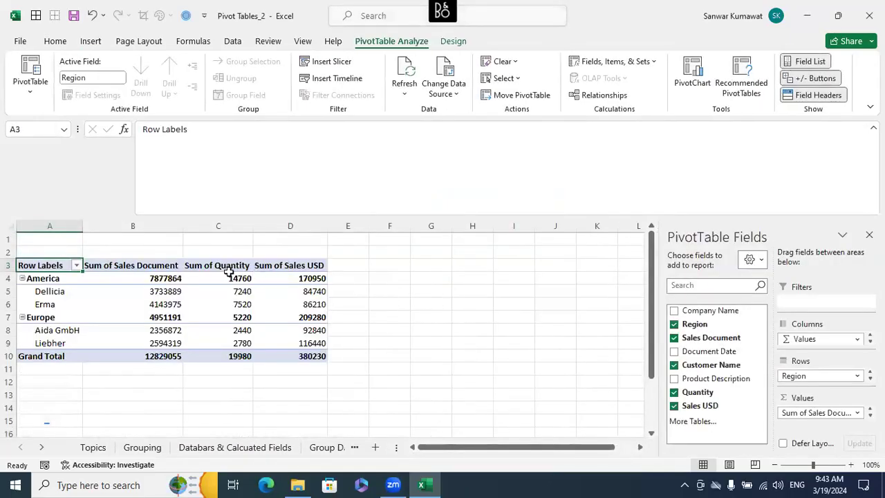
- Look over the value columns of the recommended PivotTable and delete its sheet, Sheet1
{"action": "left_click", "coordinate": [229, 267]}
{"action": "left_click", "coordinate": [256, 267]}
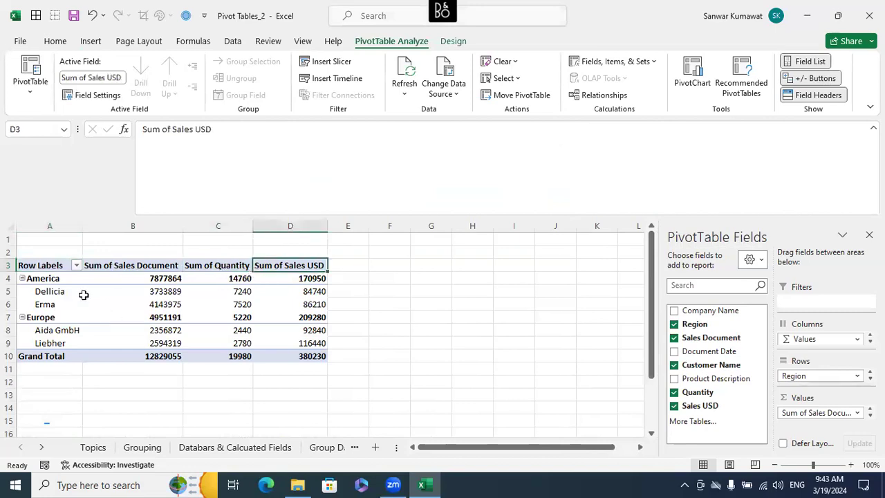
{"action": "left_click", "coordinate": [438, 379]}
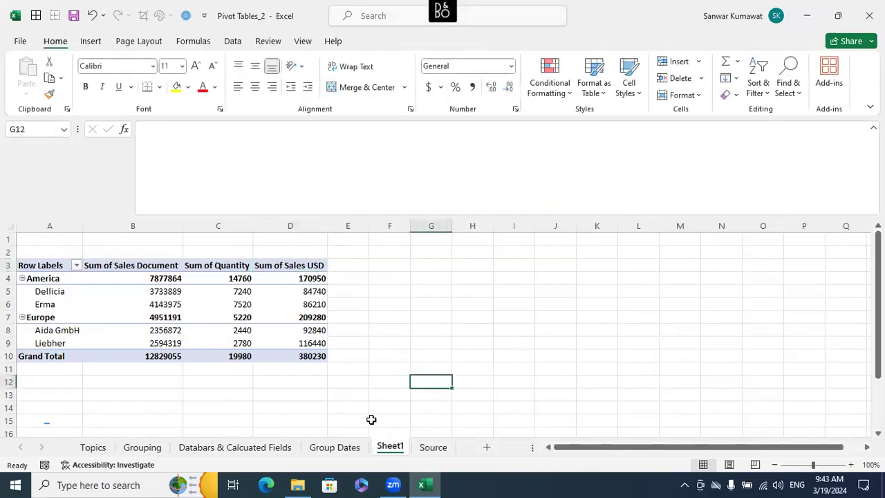
{"action": "right_click", "coordinate": [380, 453]}
{"action": "left_click", "coordinate": [418, 288]}
{"action": "left_click", "coordinate": [420, 279]}
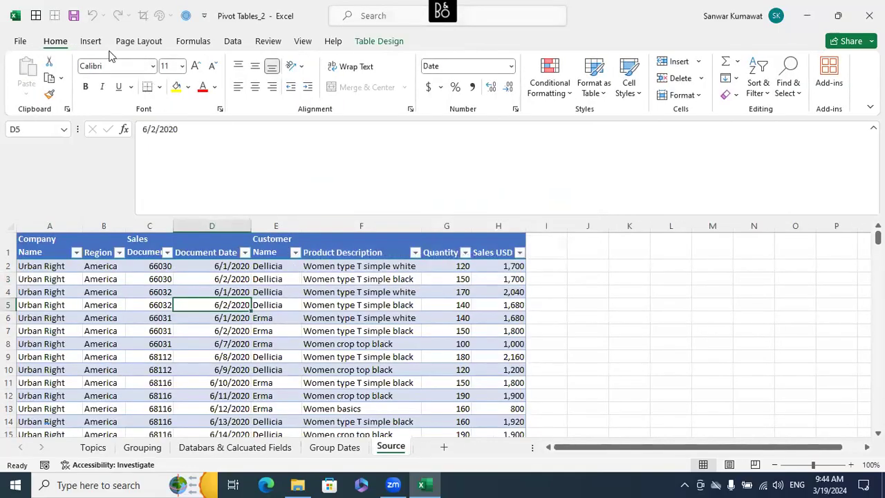
- Browse the list of recommended PivotTables for the Source data and close it without inserting one
{"action": "left_click", "coordinate": [91, 41]}
{"action": "left_click", "coordinate": [78, 79]}
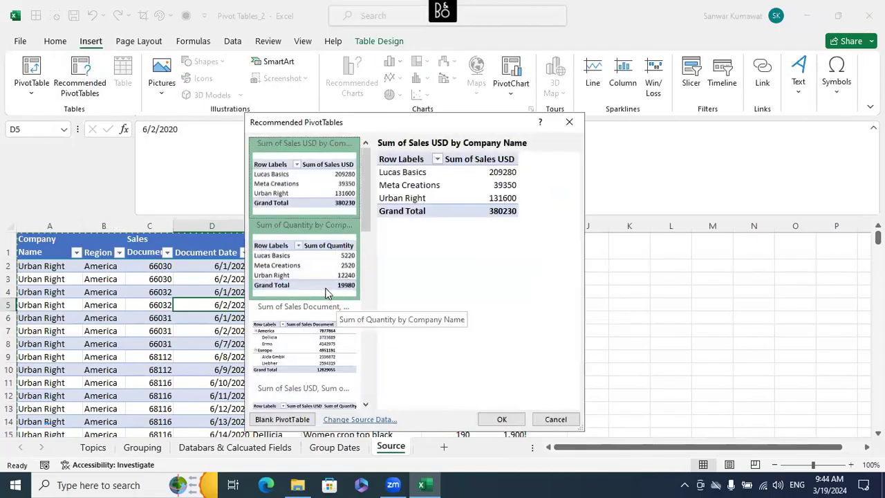
{"action": "scroll", "coordinate": [333, 286], "scroll_direction": "down", "scroll_amount": 5}
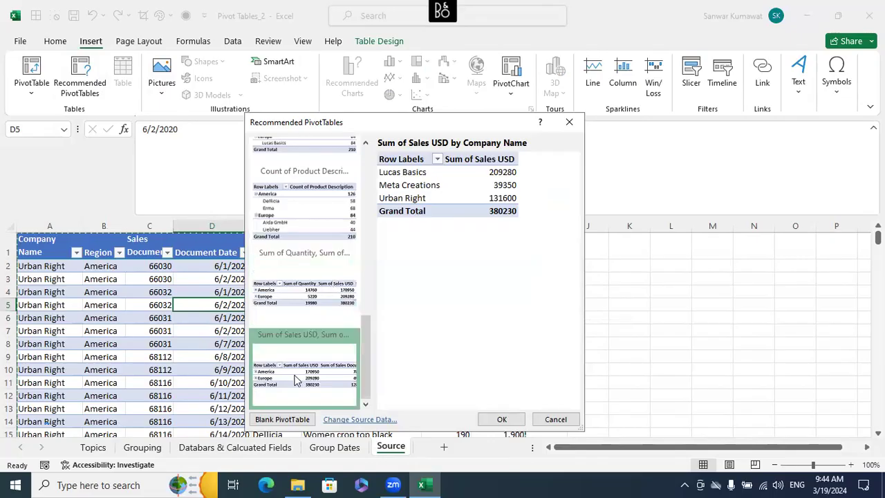
{"action": "scroll", "coordinate": [315, 242], "scroll_direction": "up", "scroll_amount": 3}
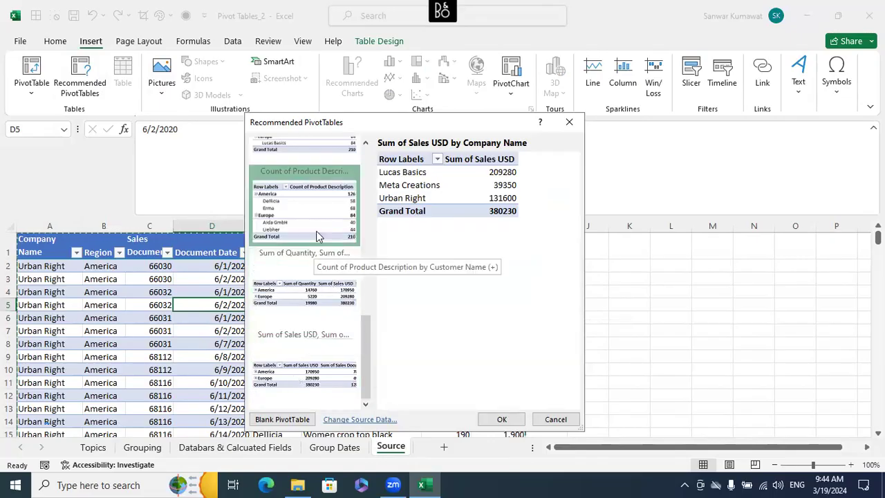
{"action": "scroll", "coordinate": [316, 238], "scroll_direction": "up", "scroll_amount": 3}
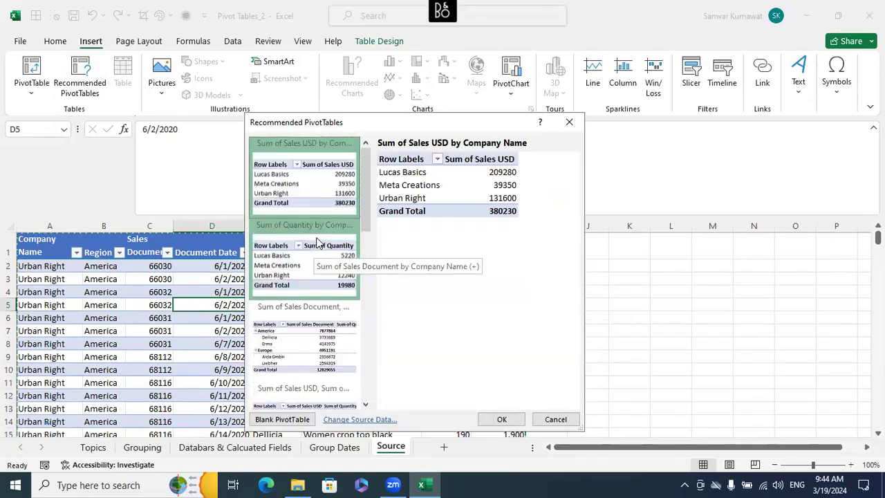
{"action": "left_click", "coordinate": [542, 421]}
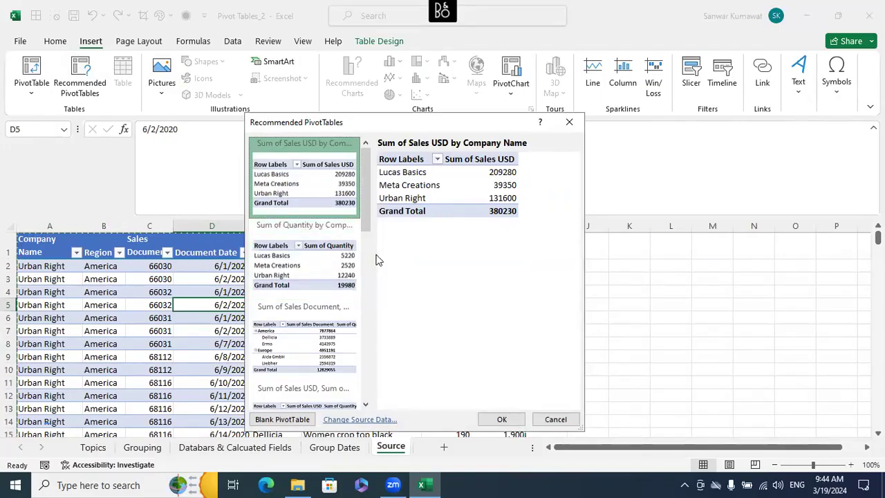
{"action": "left_click", "coordinate": [536, 420]}
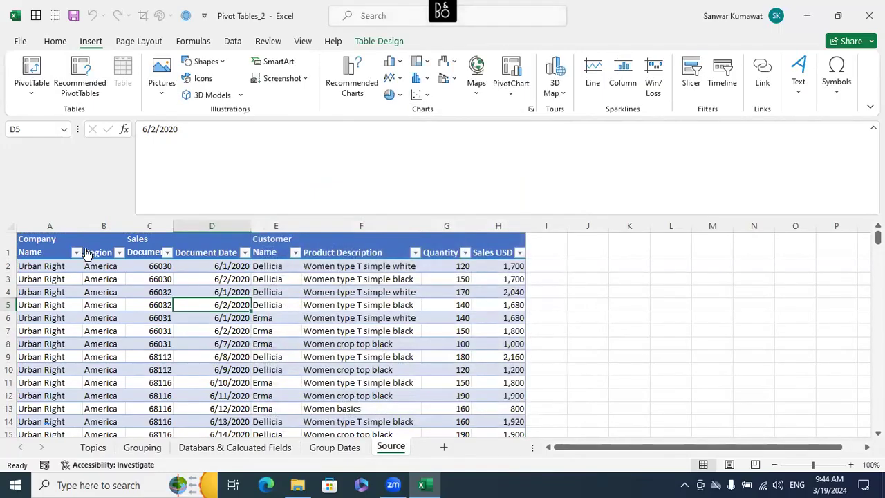
{"action": "mouse_move", "coordinate": [73, 253]}
{"action": "left_mouse_down"}
{"action": "mouse_move", "coordinate": [427, 342]}
{"action": "mouse_move", "coordinate": [442, 381]}
{"action": "mouse_move", "coordinate": [475, 394]}
{"action": "left_mouse_up"}
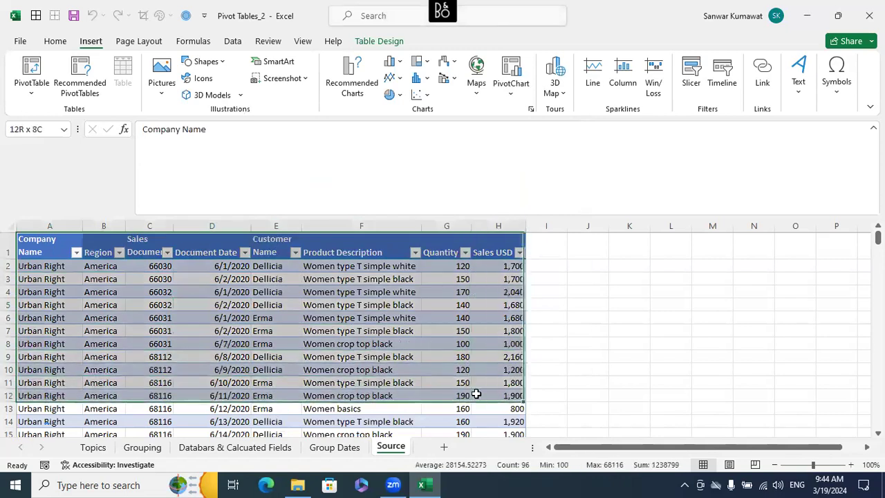
{"action": "left_click", "coordinate": [39, 96]}
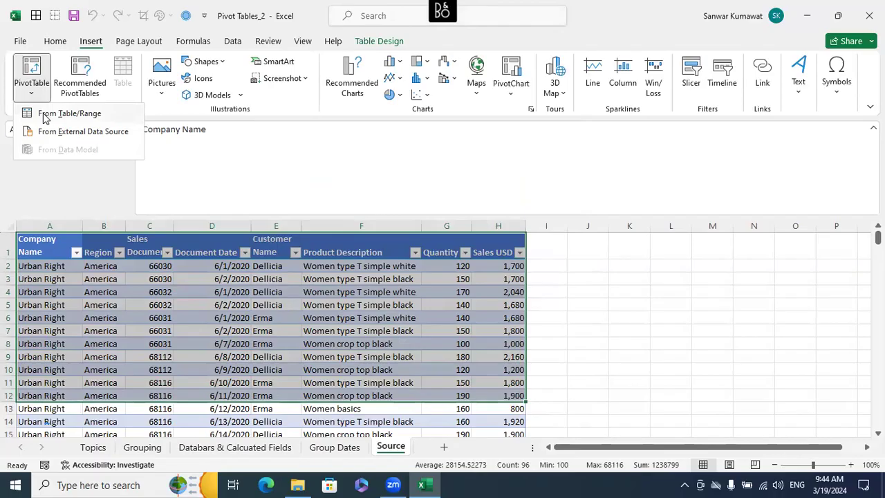
{"action": "left_click", "coordinate": [194, 335]}
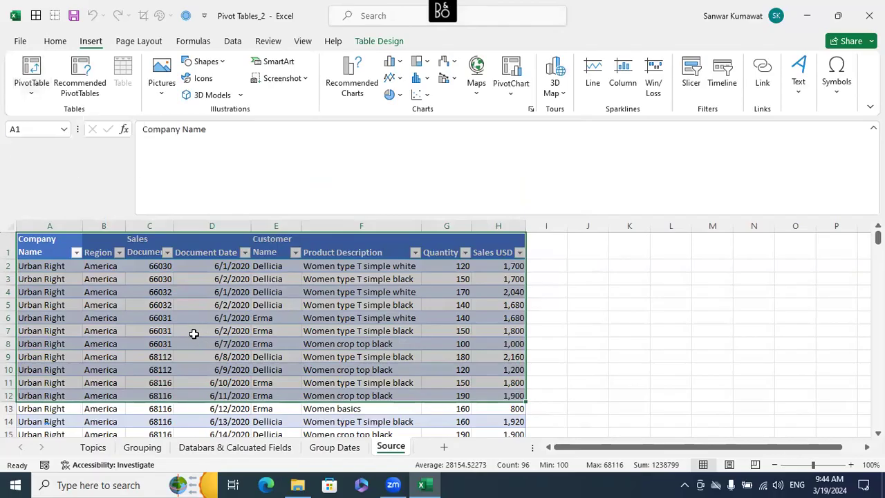
- Check the drill-down topic on the Topics sheet and select the entire data table with headers on the Source sheet
{"action": "left_click", "coordinate": [93, 447]}
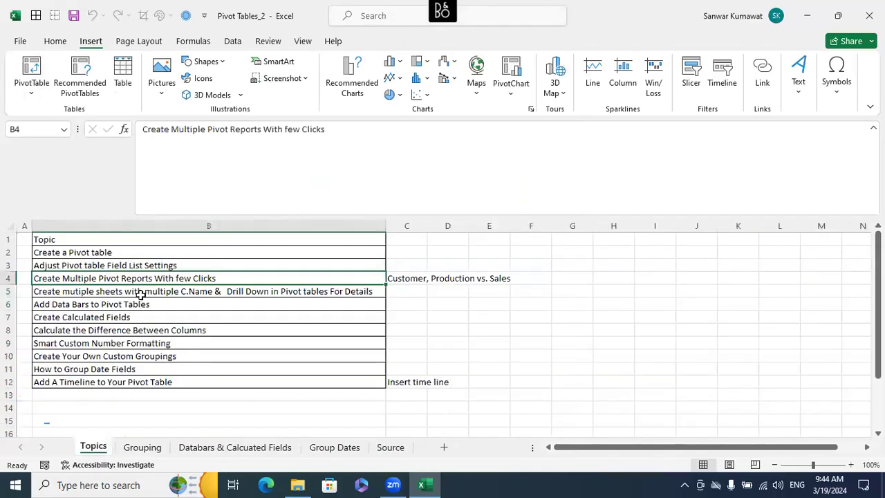
{"action": "left_click", "coordinate": [114, 296]}
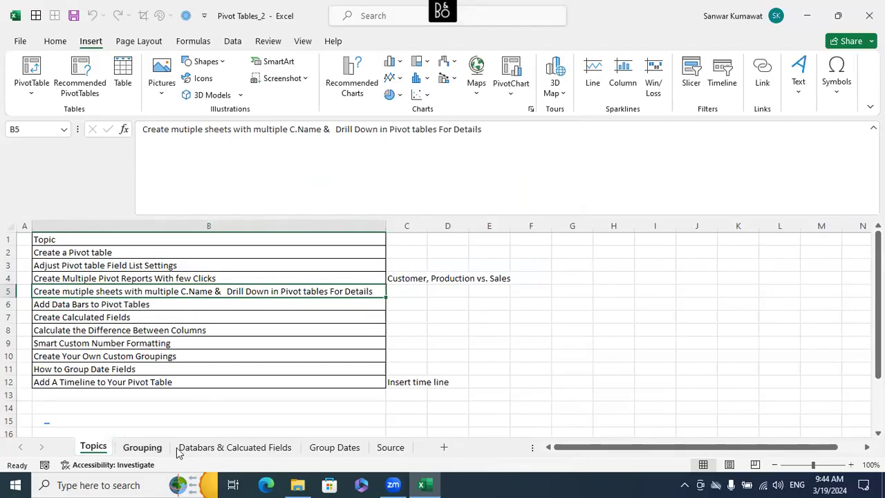
{"action": "left_click", "coordinate": [389, 447]}
{"action": "left_click", "coordinate": [237, 280]}
{"action": "left_click", "coordinate": [63, 256]}
{"action": "key", "text": "ctrl+shift+End"}
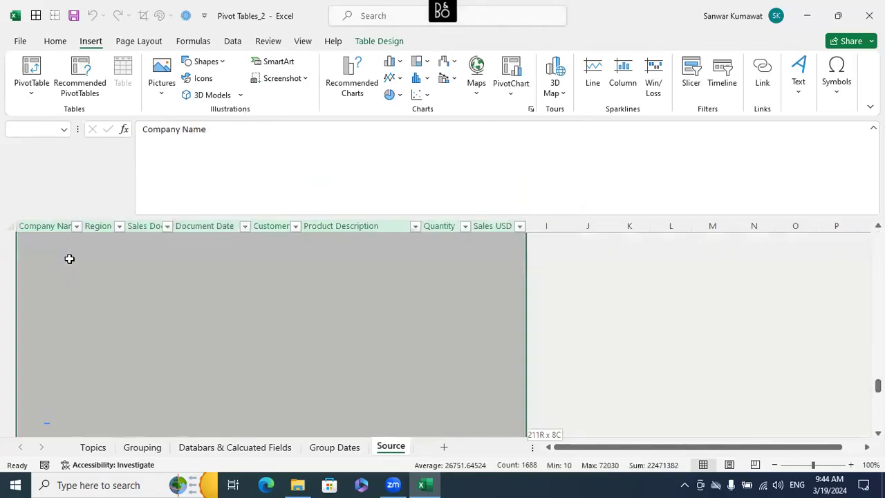
- Insert a blank PivotTable on a new worksheet from the selected Source table
{"action": "key", "text": "alt"}
{"action": "key", "text": "n"}
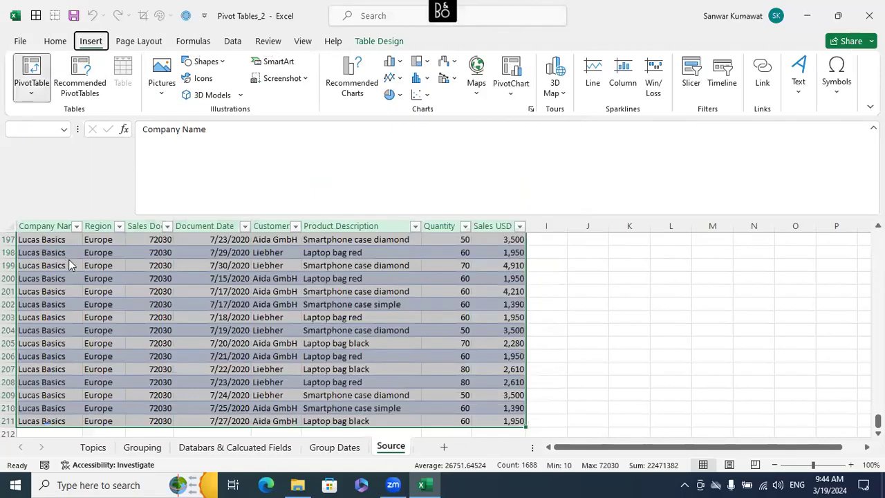
{"action": "key", "text": "v"}
{"action": "key", "text": "t"}
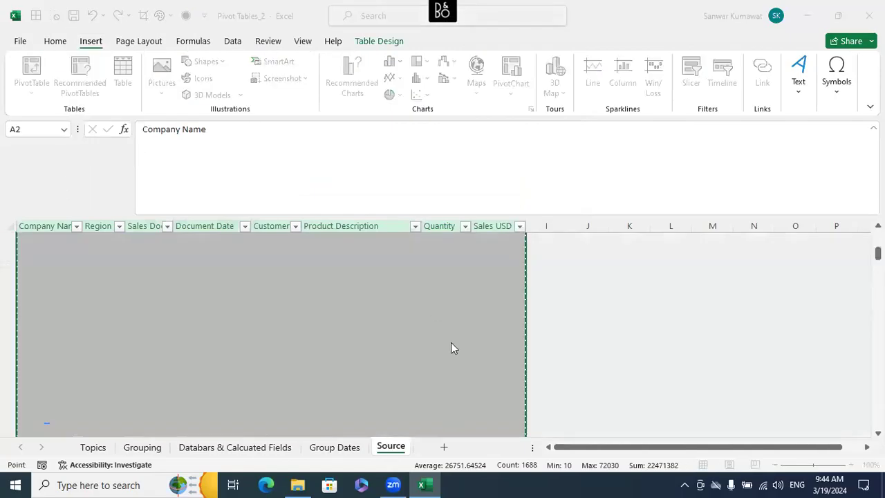
{"action": "left_click", "coordinate": [456, 342]}
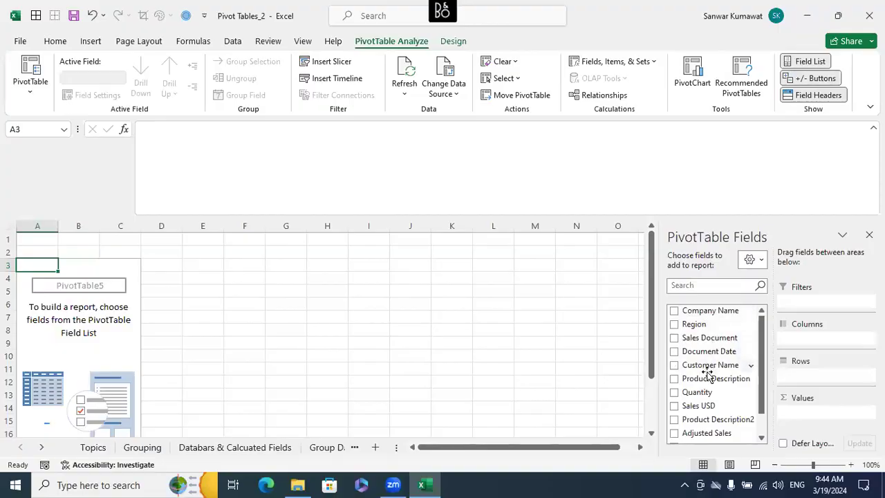
- Build the PivotTable with Product Description as rows and the sum of Sales USD as values
{"action": "left_click_drag", "start_coordinate": [709, 378], "coordinate": [814, 381]}
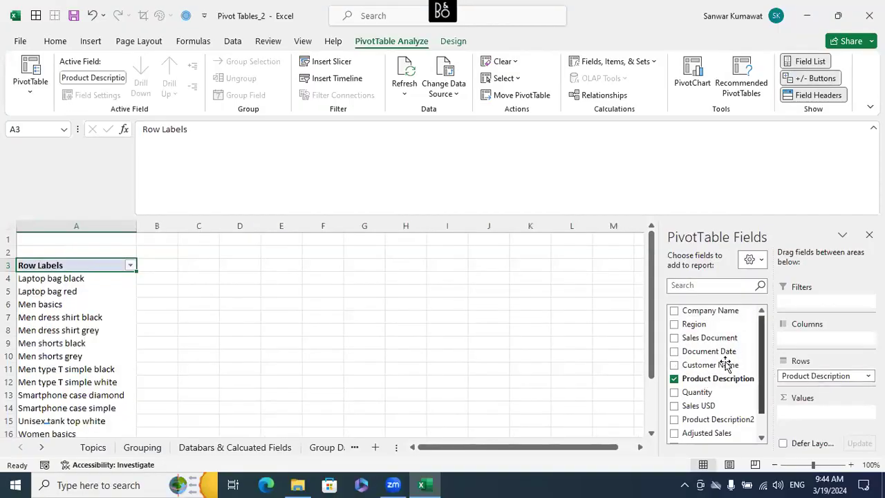
{"action": "scroll", "coordinate": [749, 375], "scroll_direction": "down", "scroll_amount": 1}
{"action": "left_click_drag", "start_coordinate": [707, 379], "coordinate": [820, 422]}
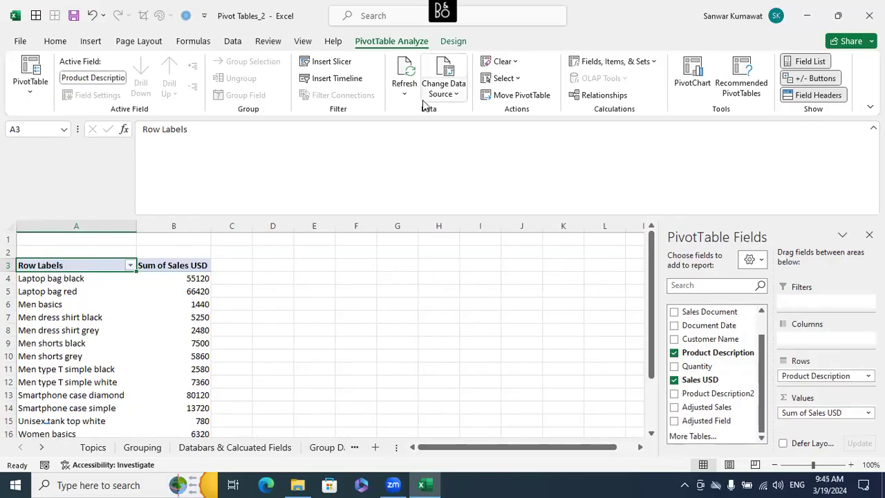
- Change the PivotTable's report layout to tabular form
{"action": "left_click", "coordinate": [453, 41]}
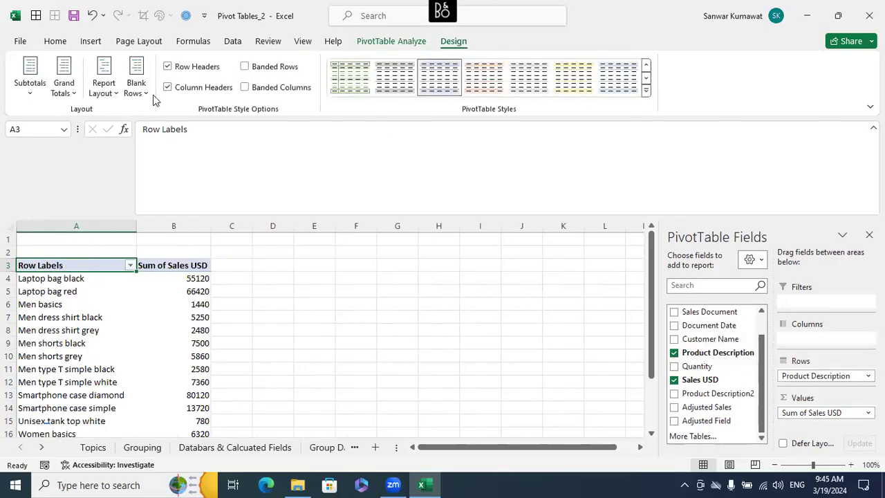
{"action": "left_click", "coordinate": [113, 96]}
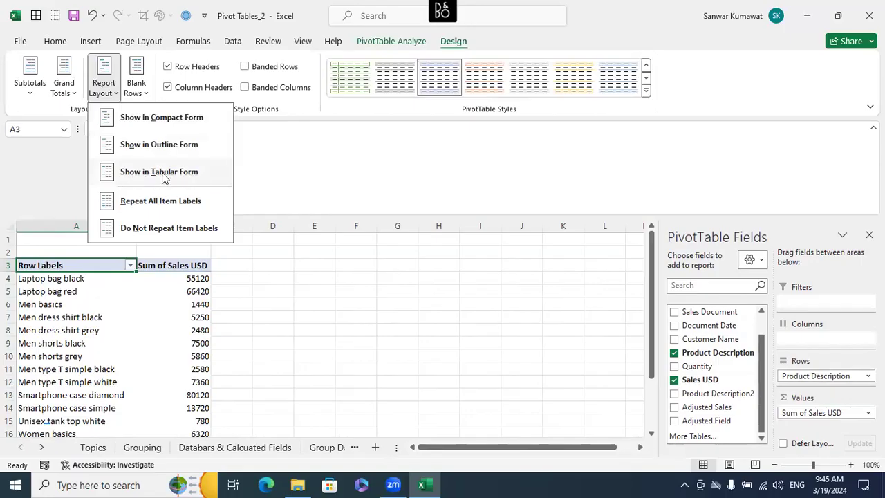
{"action": "left_click", "coordinate": [175, 173]}
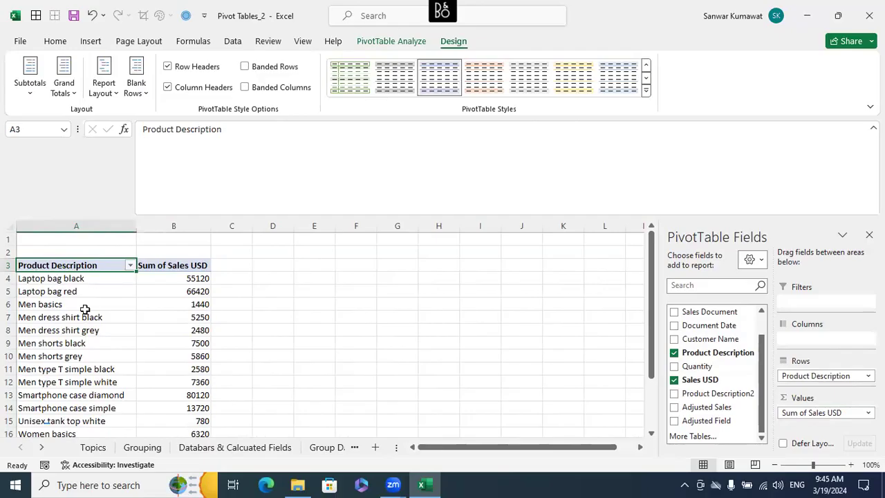
- Look through the sales totals per product, highlighting the Women basics and Laptop bag red rows
{"action": "scroll", "coordinate": [85, 309], "scroll_direction": "down", "scroll_amount": 4}
{"action": "scroll", "coordinate": [90, 306], "scroll_direction": "up", "scroll_amount": 1}
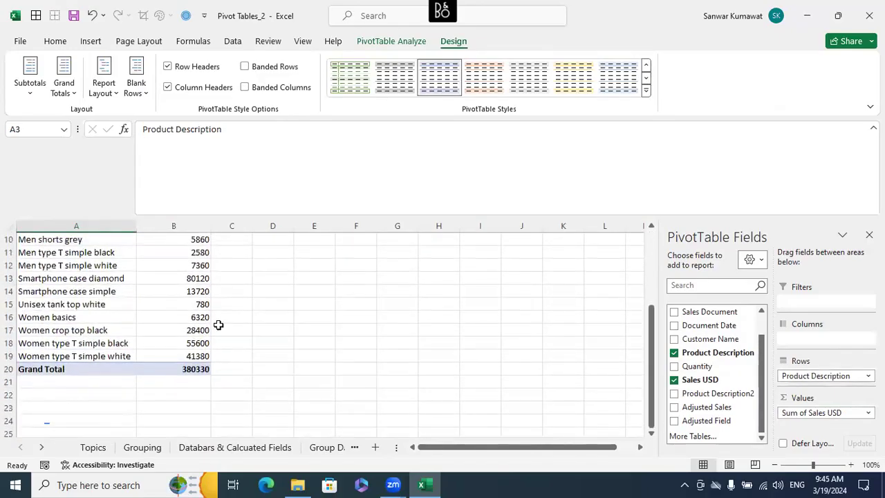
{"action": "left_click_drag", "start_coordinate": [121, 317], "coordinate": [209, 317]}
{"action": "scroll", "coordinate": [208, 317], "scroll_direction": "up", "scroll_amount": 2}
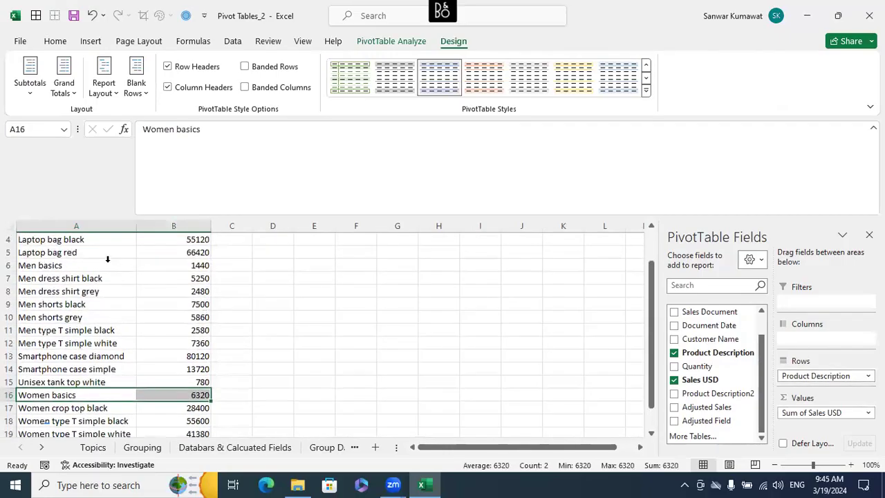
{"action": "left_click_drag", "start_coordinate": [85, 253], "coordinate": [178, 264]}
{"action": "left_click_drag", "start_coordinate": [188, 253], "coordinate": [185, 254]}
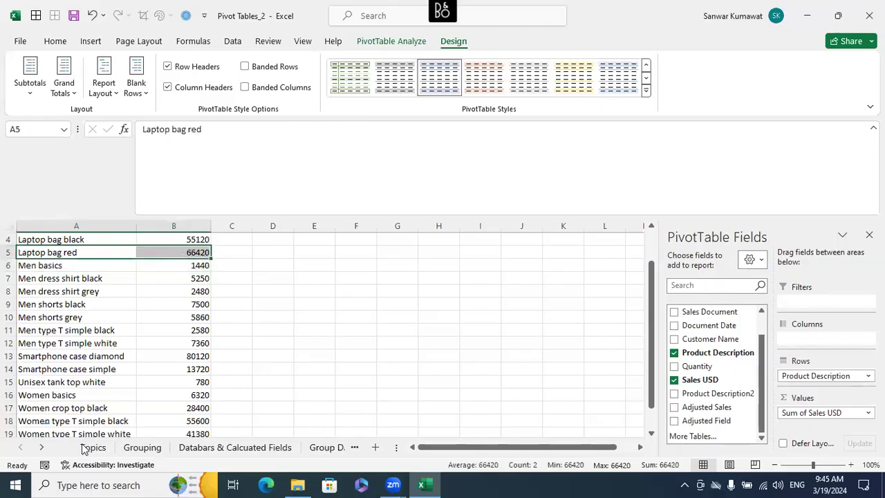
- Filter the Product Description column on the Source sheet to show only Laptop bag red
{"action": "left_click", "coordinate": [40, 447]}
{"action": "left_click", "coordinate": [42, 447]}
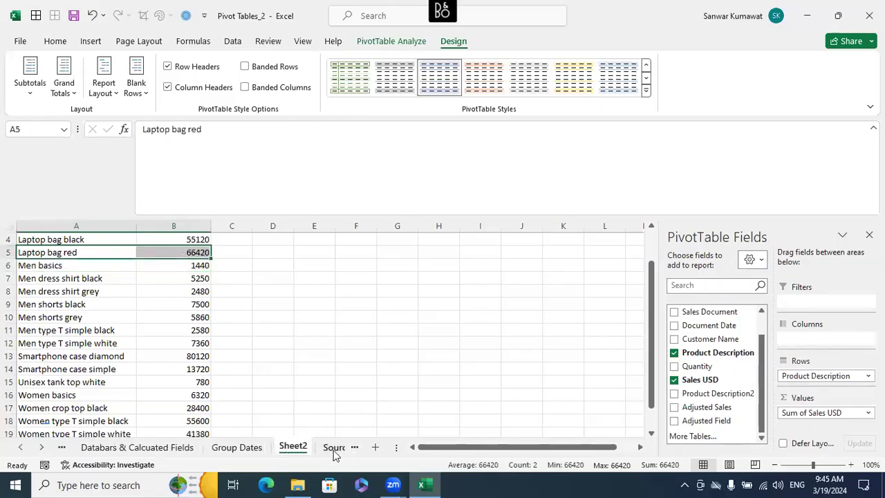
{"action": "left_click", "coordinate": [334, 451]}
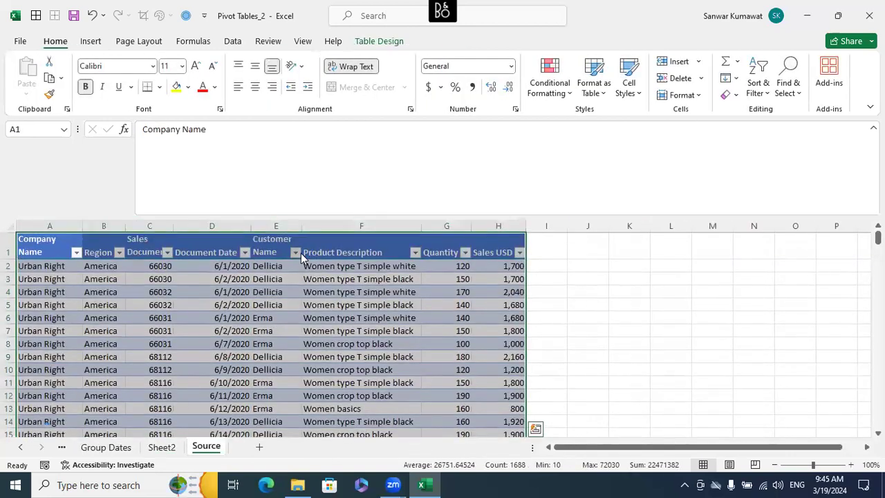
{"action": "left_click", "coordinate": [299, 253]}
{"action": "left_click", "coordinate": [301, 253]}
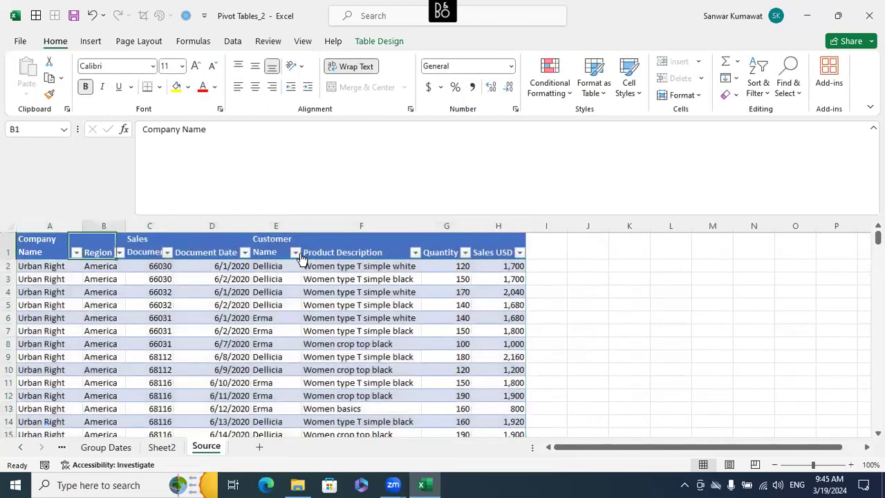
{"action": "key", "text": "Right"}
{"action": "key", "text": "alt+Down"}
{"action": "key", "text": "Down"}
{"action": "key", "text": "Down"}
{"action": "key", "text": "Down"}
{"action": "key", "text": "Down"}
{"action": "key", "text": "Down"}
{"action": "key", "text": "Down"}
{"action": "key", "text": "Down"}
{"action": "key", "text": "Down"}
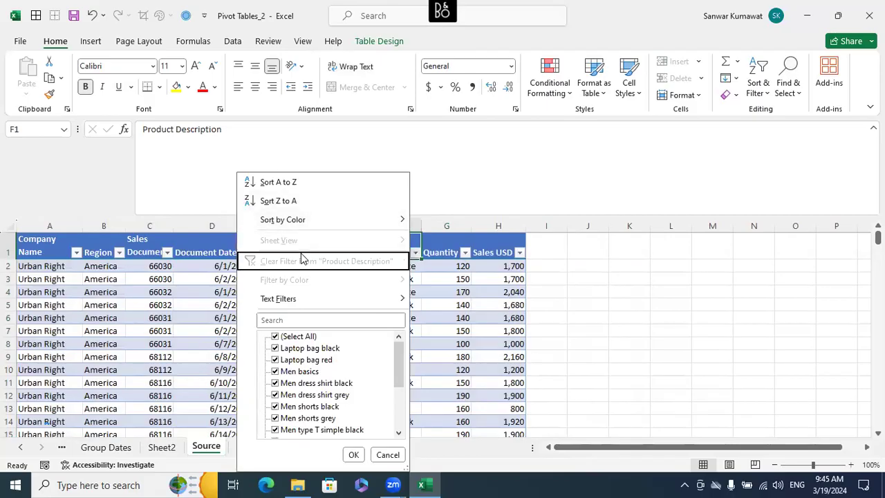
{"action": "key", "text": "Down"}
{"action": "key", "text": "space"}
{"action": "key", "text": "Down"}
{"action": "key", "text": "space"}
{"action": "key", "text": "Down"}
{"action": "key", "text": "Up"}
{"action": "key", "text": "space"}
{"action": "key", "text": "Down"}
{"action": "key", "text": "space"}
{"action": "key", "text": "Tab"}
{"action": "key", "text": "Return"}
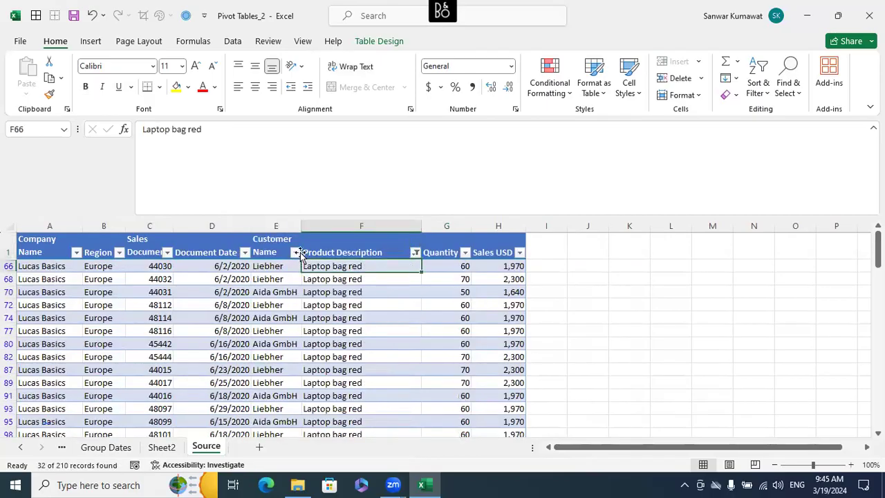
- Select the filtered Product Description entries to count them, and clear the filter from that column
{"action": "key", "text": "ctrl+shift+Down"}
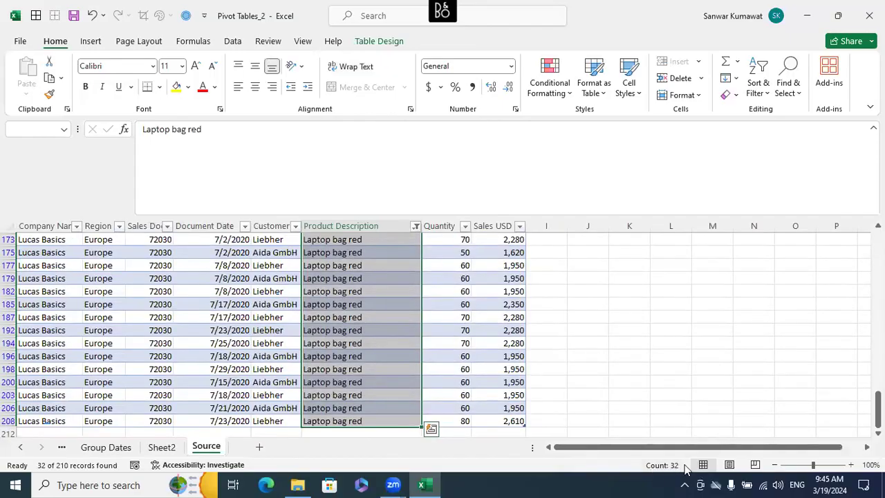
{"action": "scroll", "coordinate": [457, 337], "scroll_direction": "up", "scroll_amount": 6}
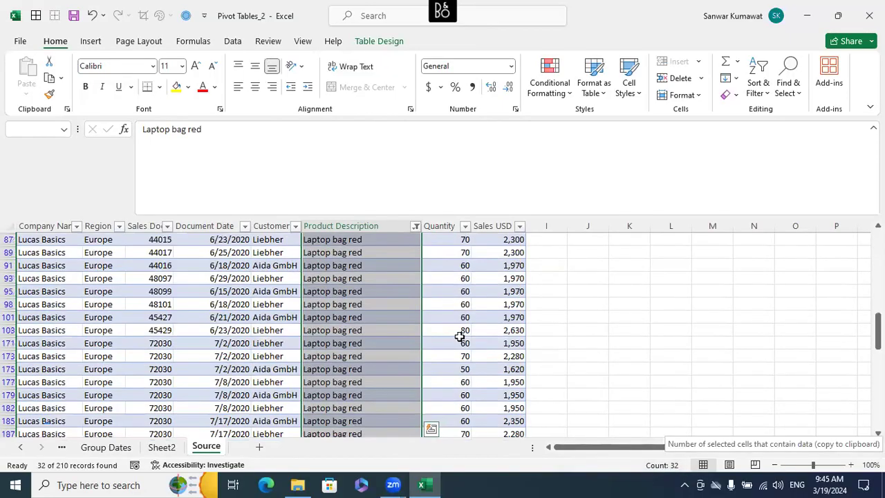
{"action": "left_click", "coordinate": [416, 253]}
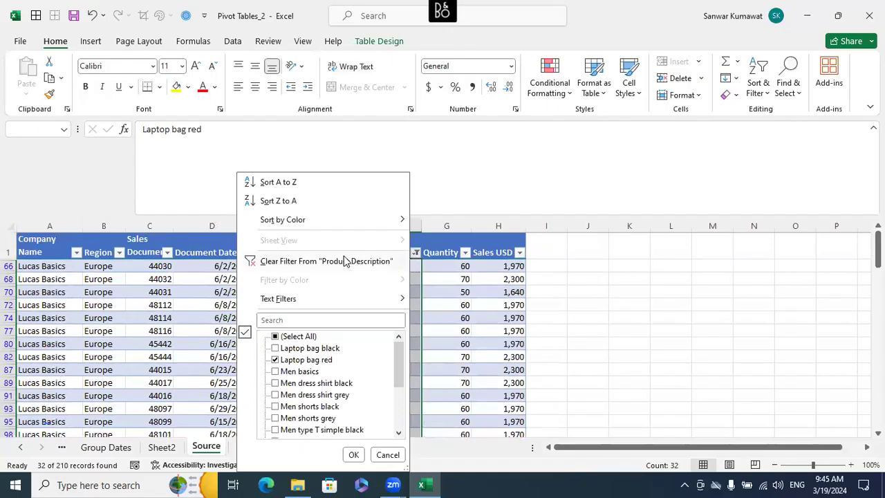
{"action": "left_click", "coordinate": [345, 258]}
{"action": "left_click", "coordinate": [359, 318]}
- Return to the PivotTable on Sheet2 and drill down into the Sales USD total of Laptop bag red
{"action": "left_click", "coordinate": [166, 447]}
{"action": "left_click", "coordinate": [325, 315]}
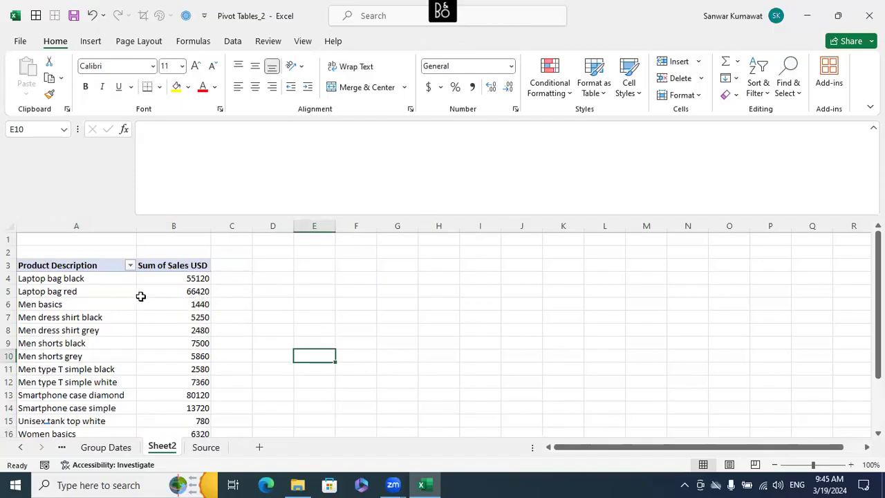
{"action": "left_click", "coordinate": [287, 315]}
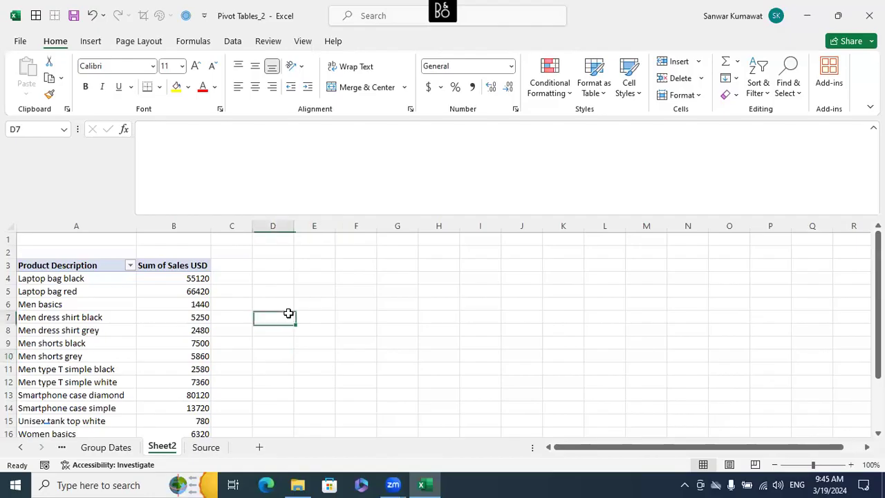
{"action": "left_click", "coordinate": [206, 447]}
{"action": "left_click", "coordinate": [161, 447]}
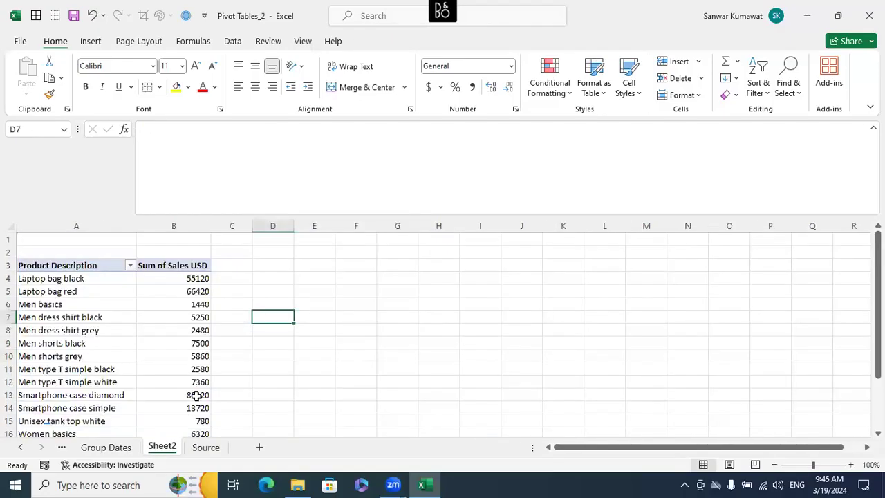
{"action": "left_click", "coordinate": [189, 291]}
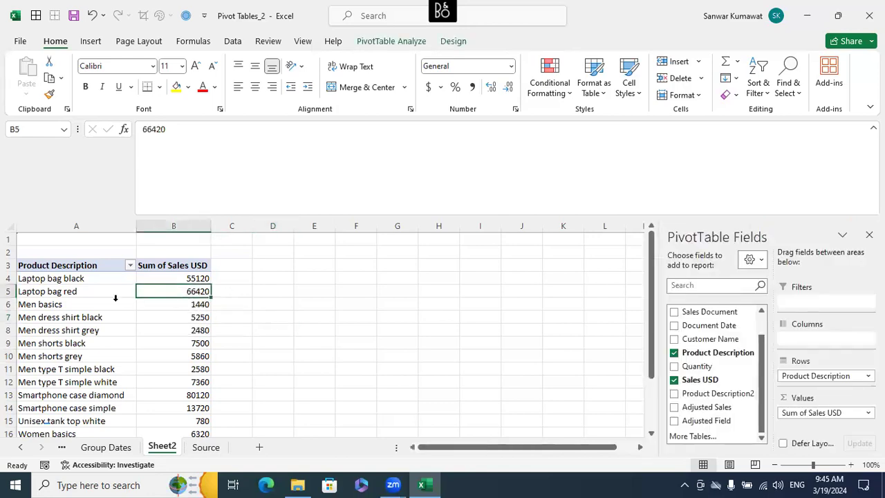
{"action": "mouse_move", "coordinate": [72, 293]}
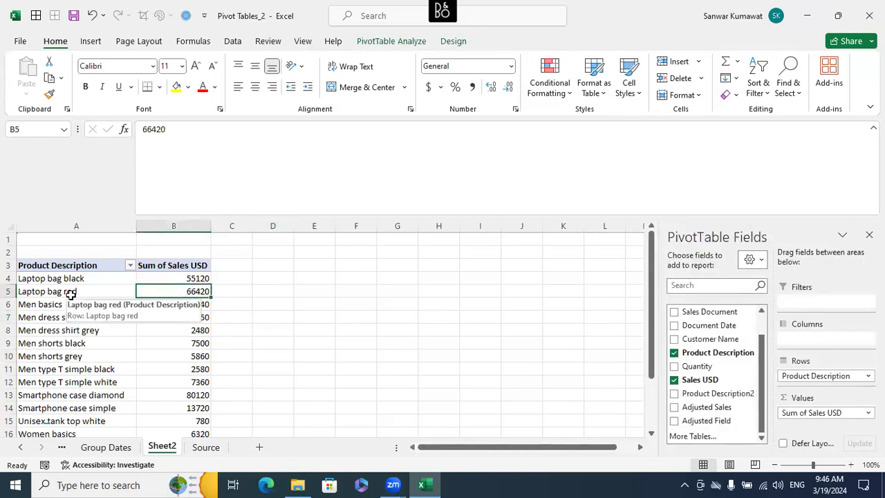
{"action": "double_click", "coordinate": [186, 291]}
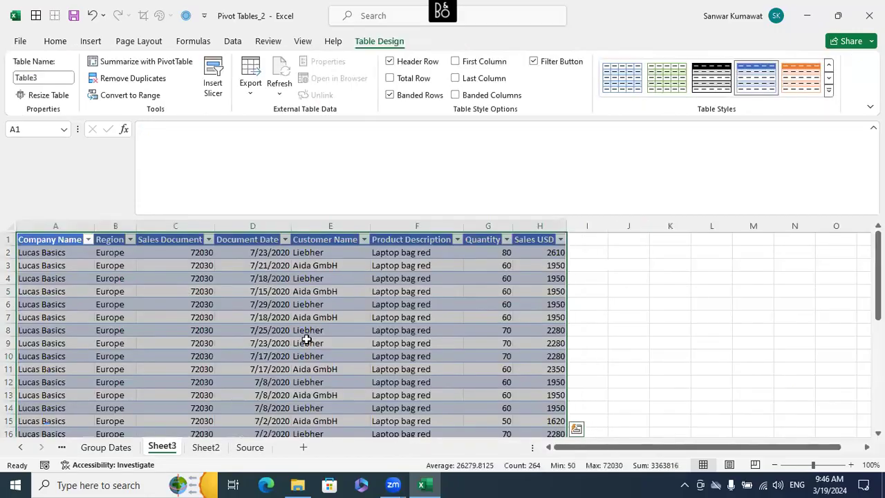
- Examine the Laptop bag red detail rows on Sheet3 and select the Quantity values to check the number of records
{"action": "left_click", "coordinate": [308, 343]}
{"action": "left_click", "coordinate": [396, 254]}
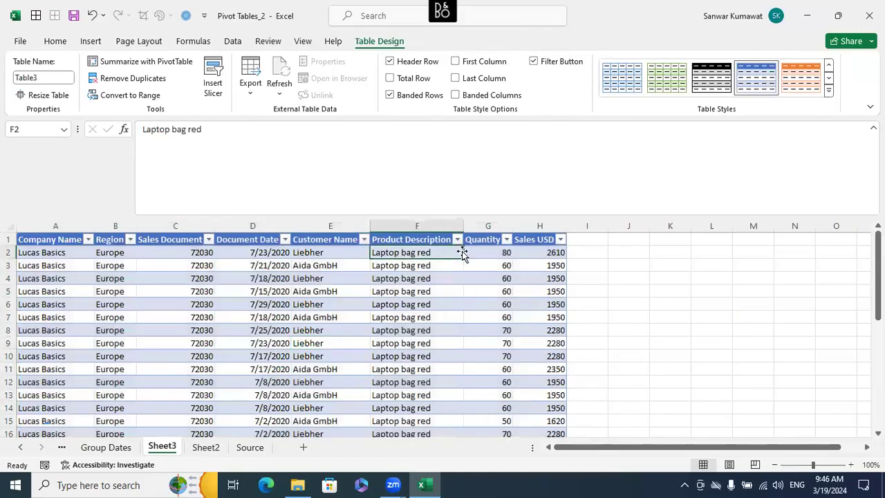
{"action": "key", "text": "Right"}
{"action": "key", "text": "Right"}
{"action": "key", "text": "Left"}
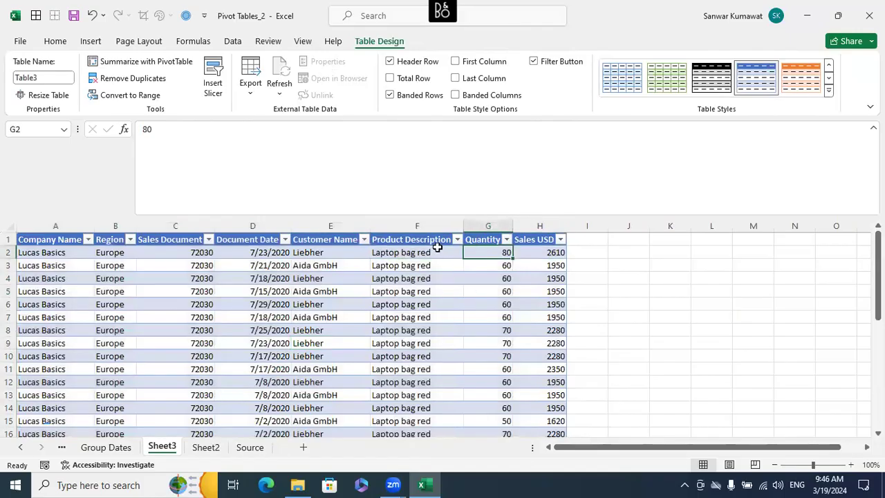
{"action": "key", "text": "ctrl+shift+Down"}
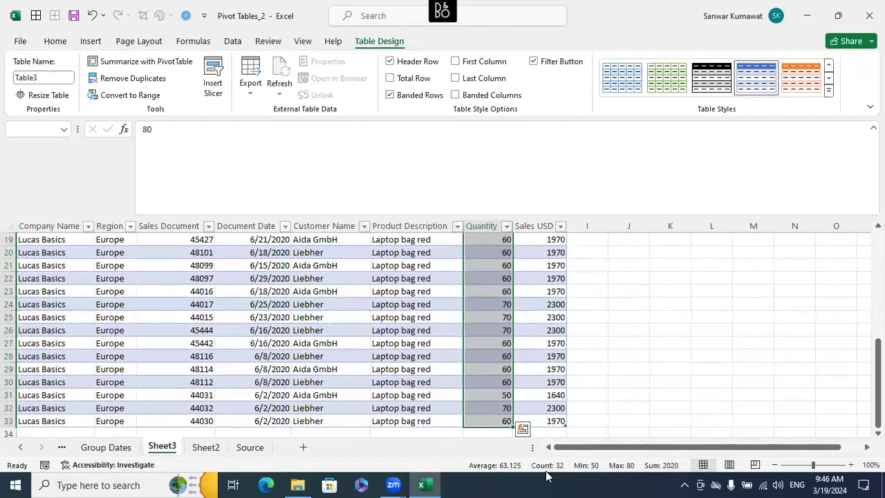
{"action": "scroll", "coordinate": [401, 398], "scroll_direction": "up", "scroll_amount": 8}
- Drill down into the Men basics sales total on Sheet2 and check the Product Description and Sales USD detail columns
{"action": "left_click", "coordinate": [206, 447]}
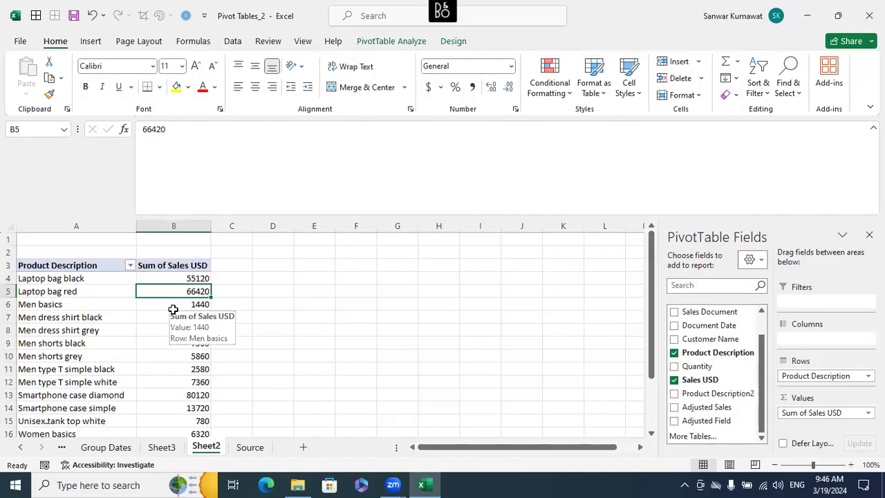
{"action": "double_click", "coordinate": [176, 305]}
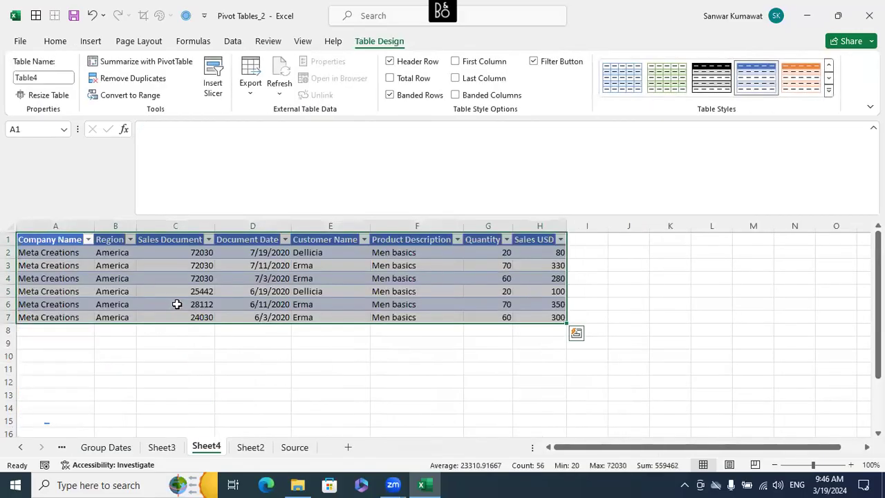
{"action": "left_click", "coordinate": [379, 329]}
{"action": "left_click_drag", "start_coordinate": [407, 240], "coordinate": [395, 315]}
{"action": "left_click_drag", "start_coordinate": [530, 253], "coordinate": [529, 315]}
{"action": "left_click", "coordinate": [366, 344]}
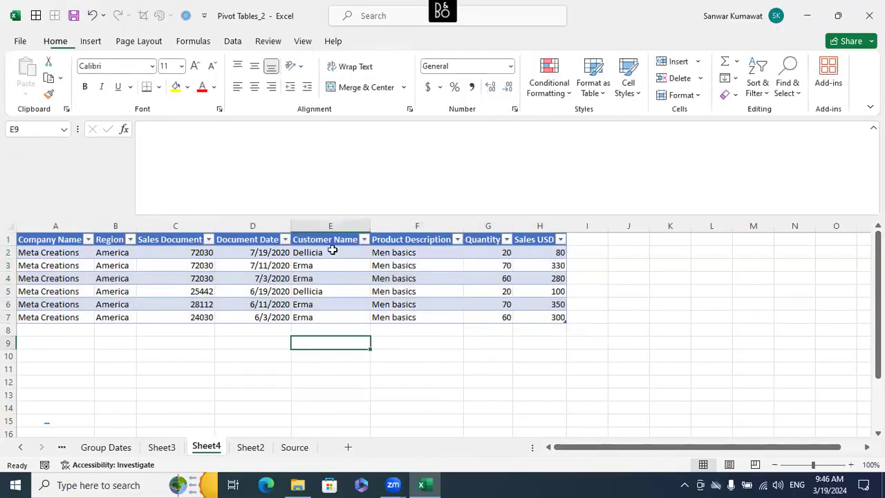
- Filter the Source table's Product Description column again to only Laptop bag red
{"action": "left_click", "coordinate": [295, 447]}
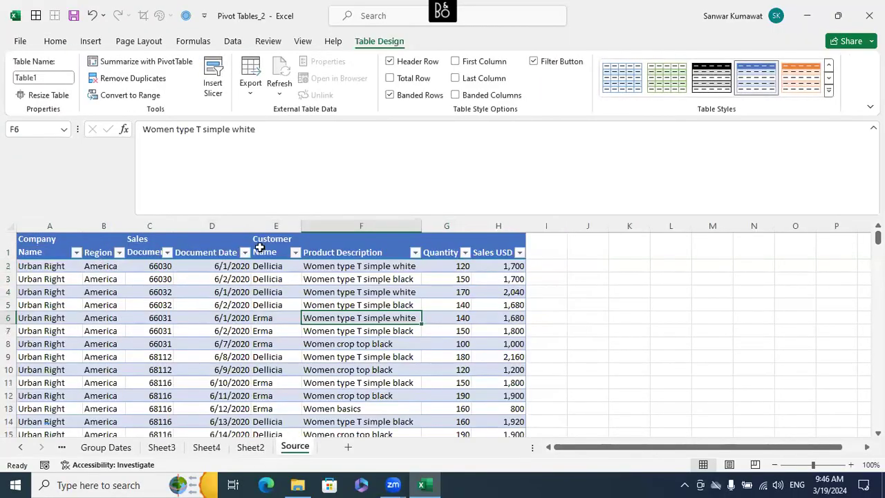
{"action": "left_click", "coordinate": [415, 252]}
{"action": "left_click", "coordinate": [310, 336]}
{"action": "left_click", "coordinate": [309, 360]}
{"action": "left_click", "coordinate": [353, 454]}
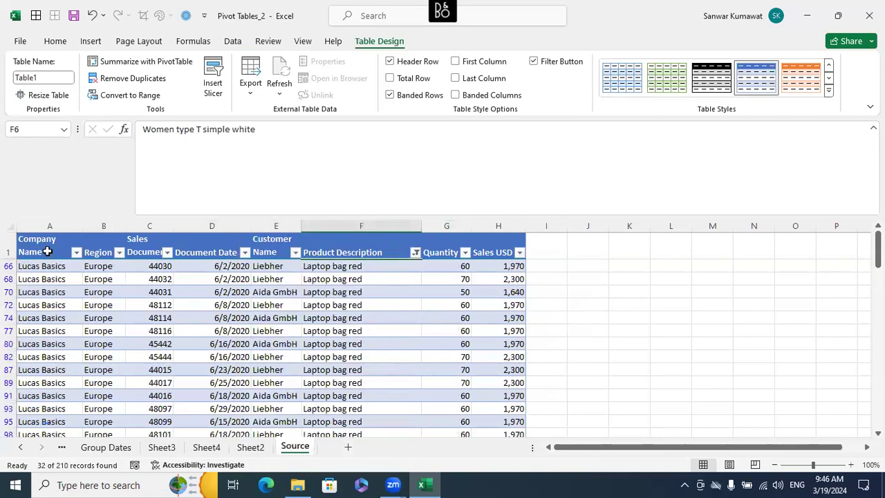
- Select the filtered Source table including its headers and copy it
{"action": "left_click", "coordinate": [47, 252]}
{"action": "key", "text": "ctrl+shift+Right"}
{"action": "key", "text": "ctrl+shift+Down"}
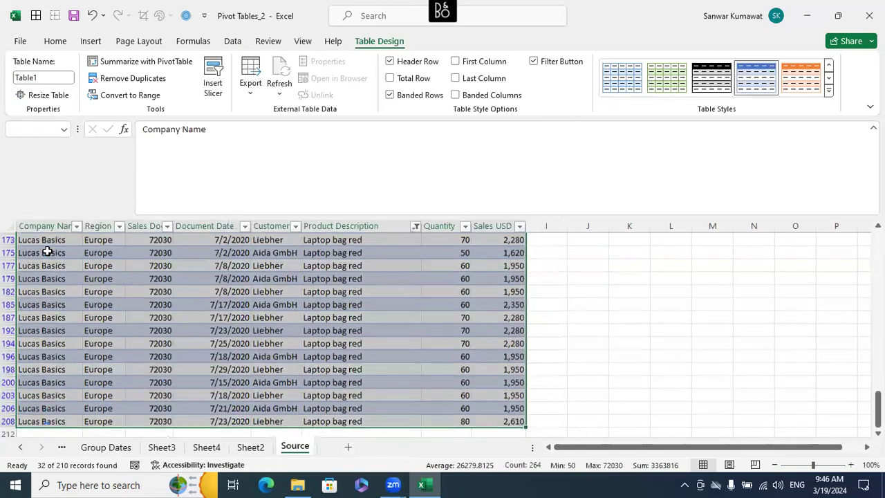
{"action": "scroll", "coordinate": [47, 252], "scroll_direction": "up", "scroll_amount": 6}
{"action": "key", "text": "Scroll_Lock"}
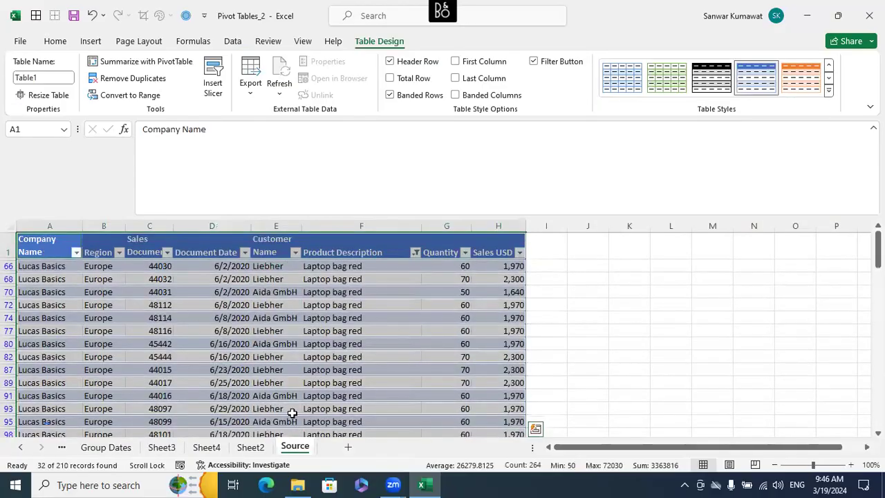
{"action": "key", "text": "ctrl+c"}
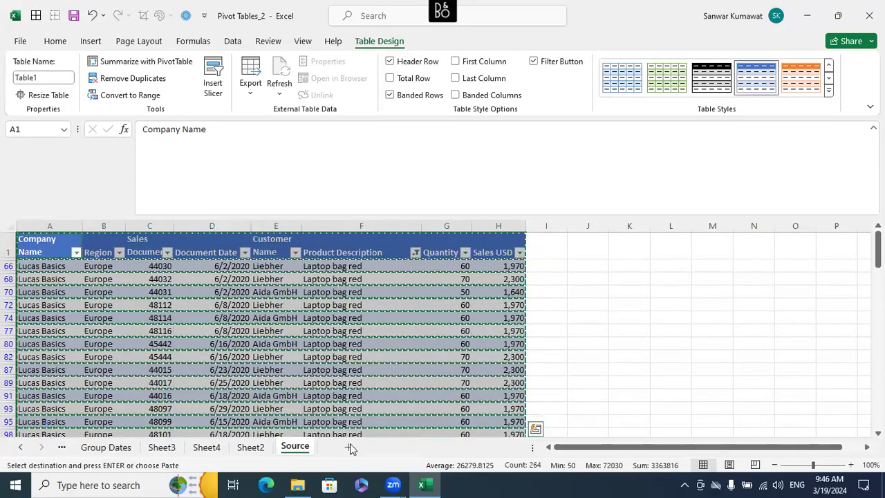
- Add a new blank worksheet after the Source sheet and return to the pivot table on Sheet2
{"action": "key", "text": "shift+F11"}
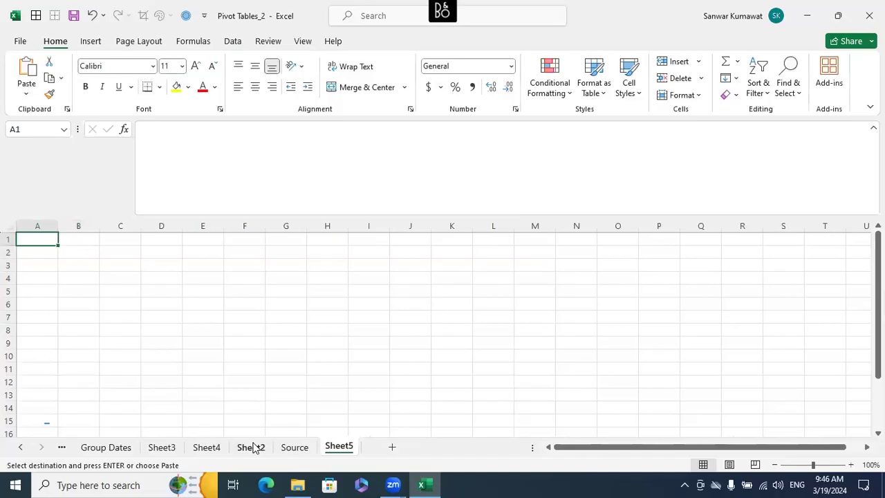
{"action": "left_click", "coordinate": [290, 450]}
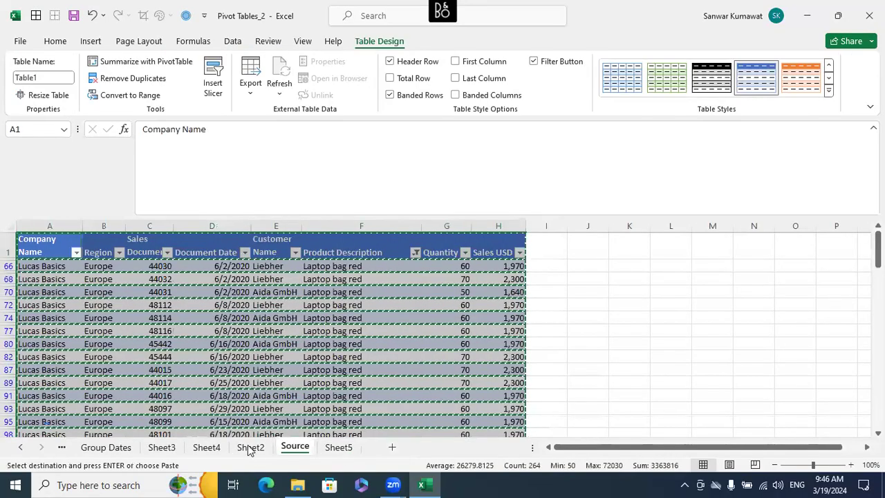
{"action": "left_click", "coordinate": [251, 447]}
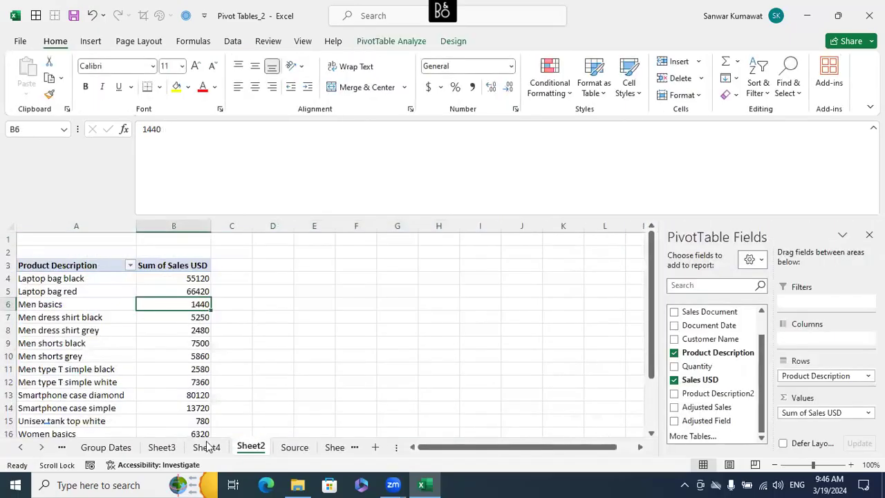
- Delete the drill-down detail sheets Sheet3 and Sheet4 together
{"action": "left_click", "coordinate": [206, 448]}
{"action": "left_click", "coordinate": [173, 448]}
{"action": "left_click", "coordinate": [206, 447]}
{"action": "left_click", "coordinate": [166, 447], "text": "ctrl"}
{"action": "right_click", "coordinate": [206, 448]}
{"action": "left_click", "coordinate": [261, 270]}
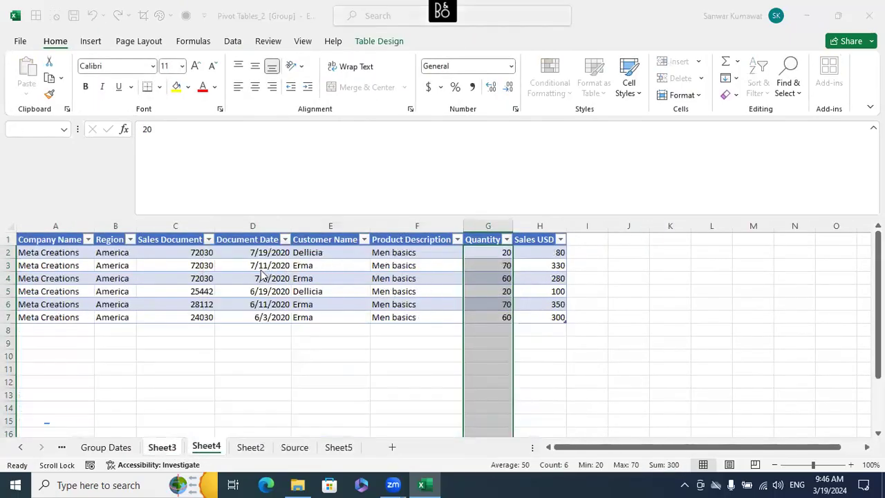
{"action": "left_click", "coordinate": [419, 279]}
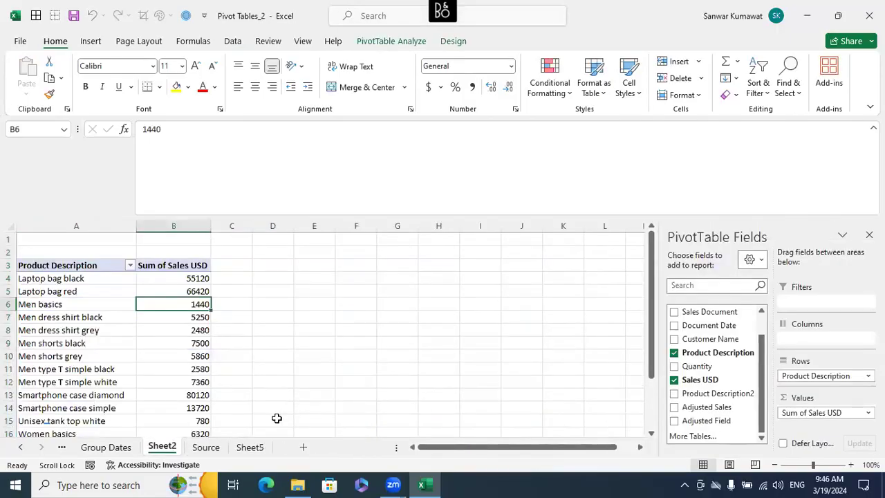
- Add the Company Name field to the Filters area of the Sheet2 pivot table
{"action": "left_click", "coordinate": [274, 410]}
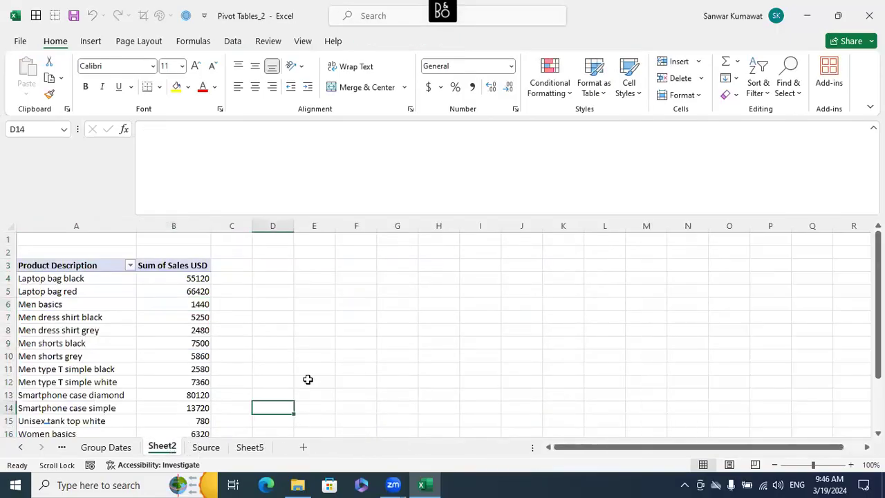
{"action": "left_click", "coordinate": [206, 447]}
{"action": "left_click", "coordinate": [161, 447]}
{"action": "left_click", "coordinate": [83, 291]}
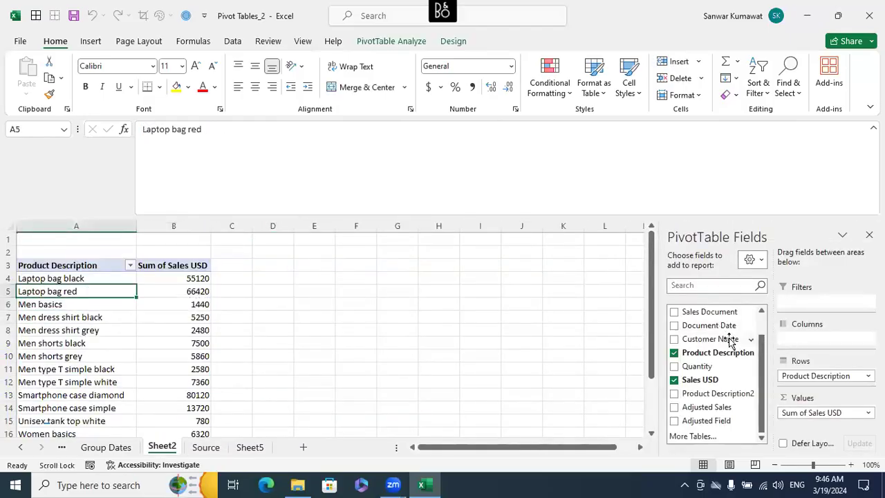
{"action": "left_click_drag", "start_coordinate": [760, 342], "coordinate": [796, 302]}
- Enable multiple item selection in the Company Name report filter and show only Lucas Basics
{"action": "left_click", "coordinate": [204, 239]}
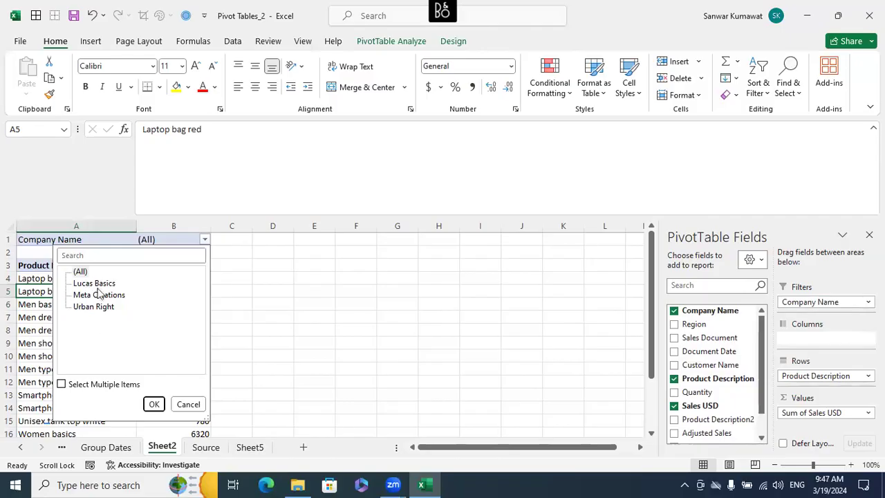
{"action": "left_click", "coordinate": [192, 407]}
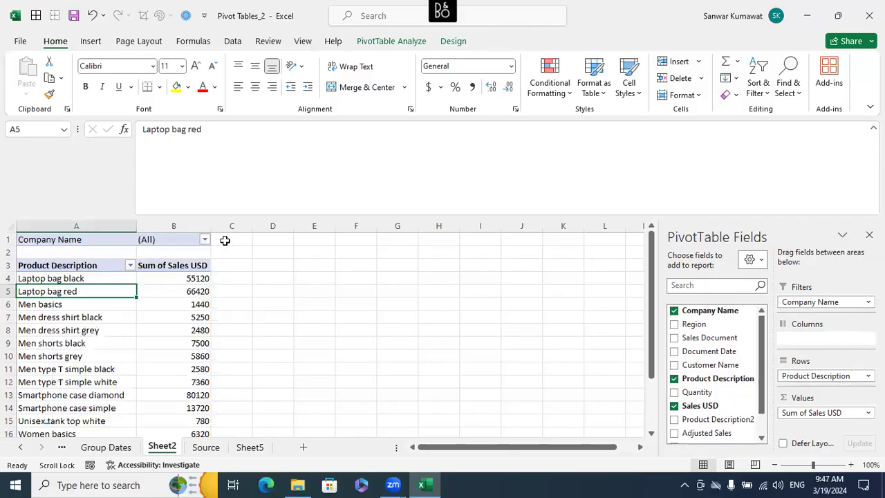
{"action": "left_click", "coordinate": [204, 239]}
{"action": "left_click", "coordinate": [93, 284]}
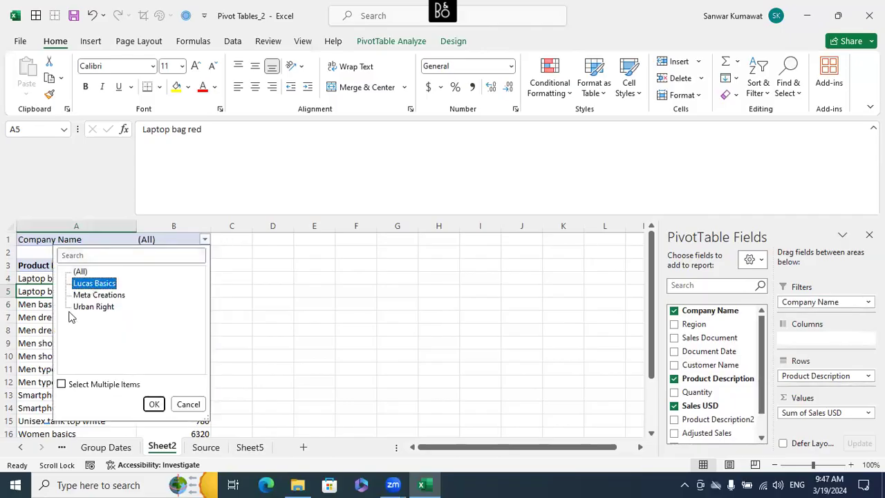
{"action": "left_click", "coordinate": [62, 385]}
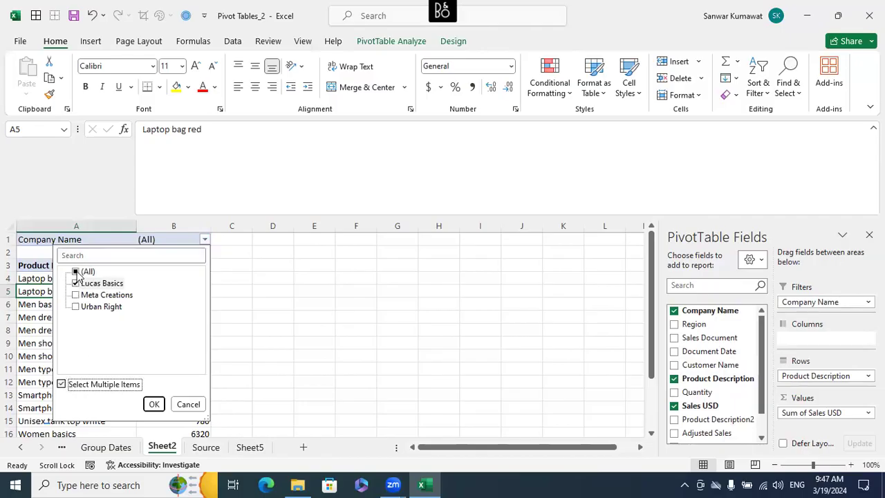
{"action": "left_click", "coordinate": [154, 404]}
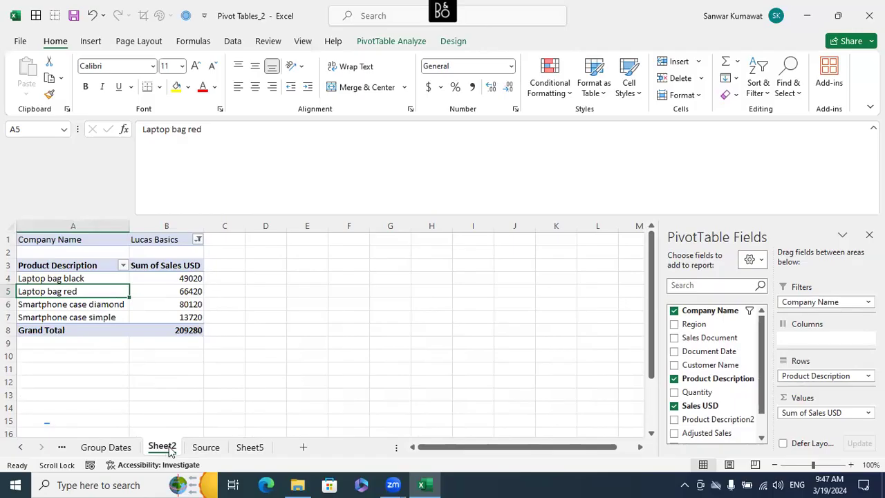
- Change the Company Name report filter to show only Meta Creations
{"action": "left_click", "coordinate": [198, 240]}
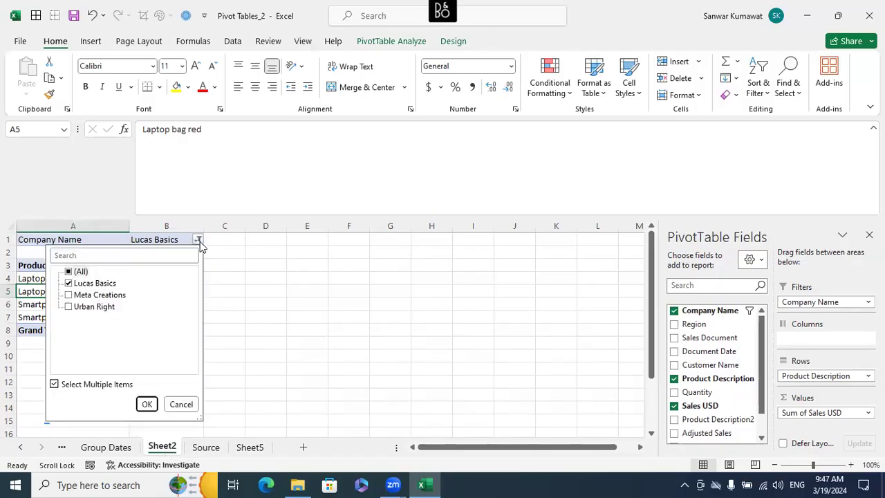
{"action": "left_click", "coordinate": [69, 283]}
{"action": "left_click", "coordinate": [69, 295]}
{"action": "left_click", "coordinate": [142, 400]}
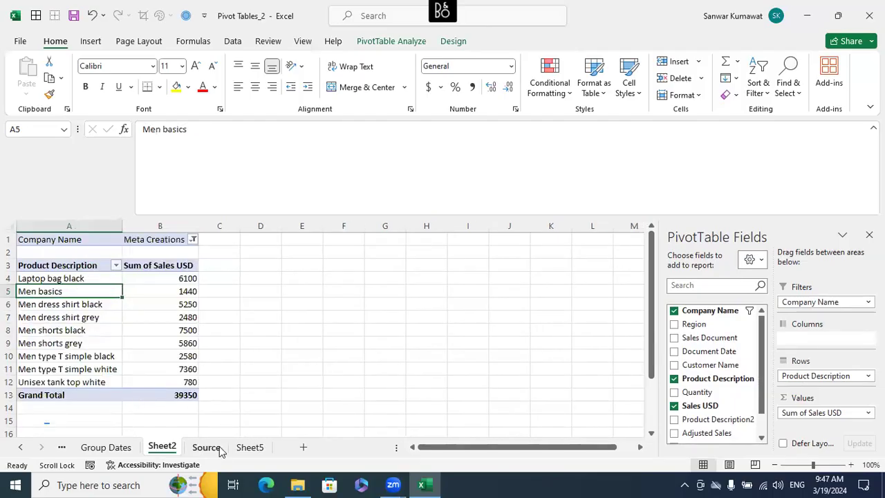
- Change the Company Name report filter to show only Urban Right
{"action": "left_click", "coordinate": [193, 239]}
{"action": "left_click", "coordinate": [63, 294]}
{"action": "left_click", "coordinate": [63, 306]}
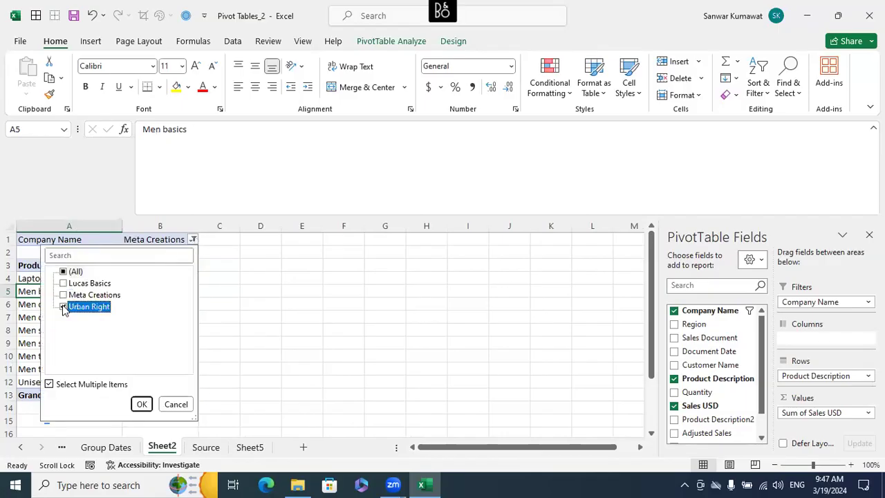
{"action": "left_click", "coordinate": [141, 404]}
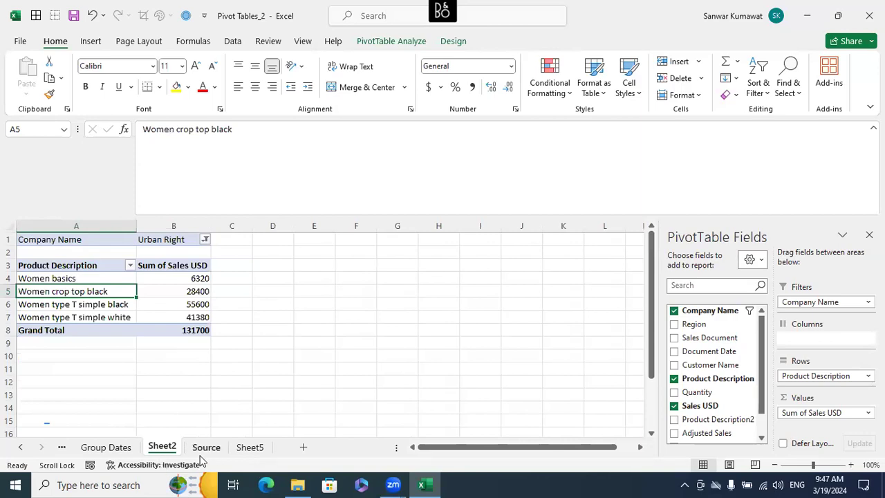
- Switch the Company Name report filter from Urban Right back to only Lucas Basics
{"action": "left_click", "coordinate": [205, 239]}
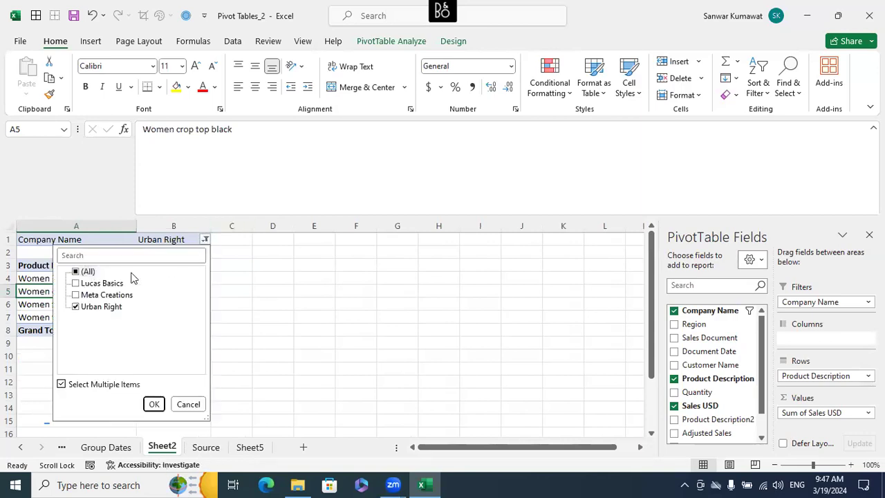
{"action": "left_click", "coordinate": [89, 273]}
{"action": "left_click", "coordinate": [76, 273]}
{"action": "left_click", "coordinate": [76, 272]}
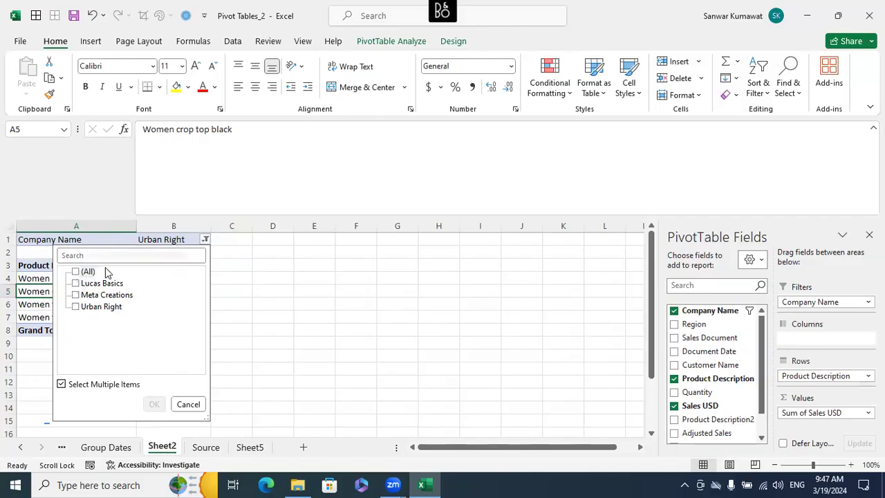
{"action": "left_click", "coordinate": [78, 284]}
{"action": "left_click", "coordinate": [76, 283]}
{"action": "left_click", "coordinate": [154, 404]}
- Copy the whole Lucas Basics pivot report from Sheet2 and paste it into Sheet5 starting at A1
{"action": "left_click_drag", "start_coordinate": [44, 237], "coordinate": [186, 326]}
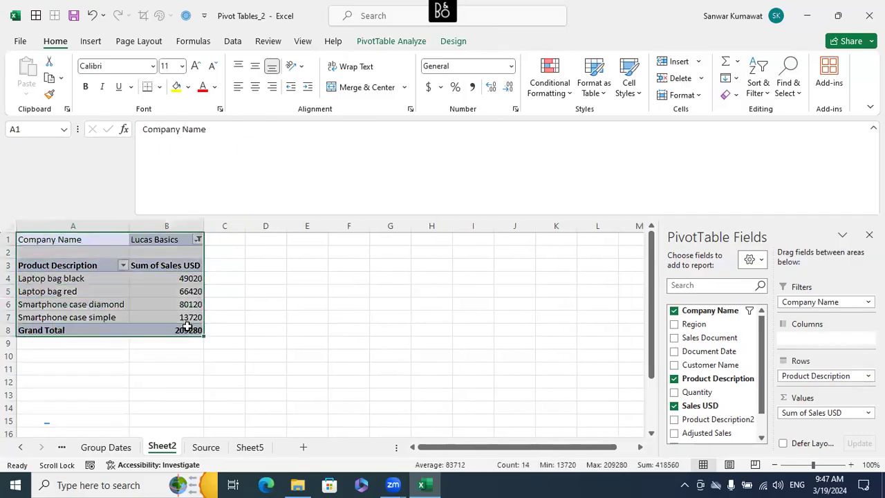
{"action": "key", "text": "ctrl+c"}
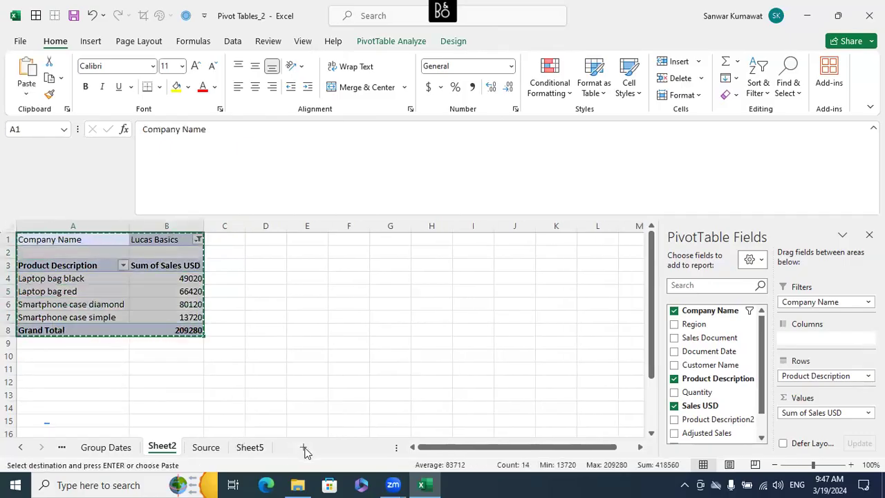
{"action": "left_click", "coordinate": [254, 450]}
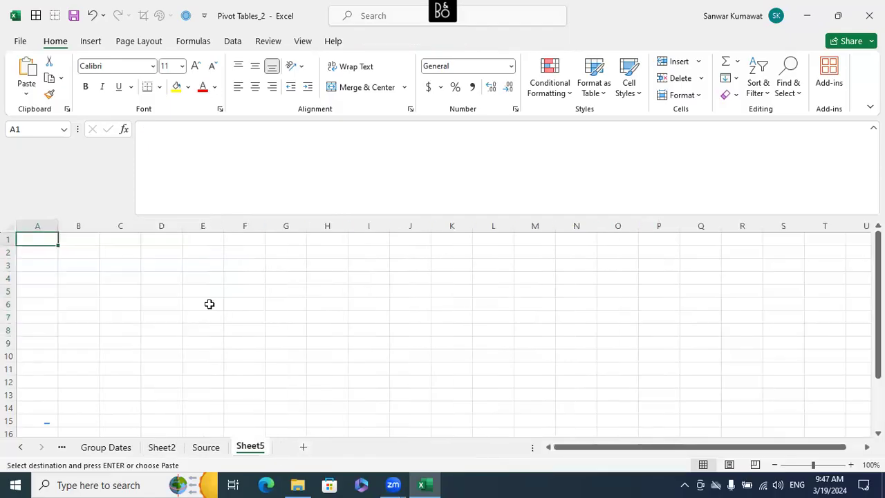
{"action": "key", "text": "ctrl+v"}
{"action": "left_click", "coordinate": [229, 338]}
- Return to Sheet2 and set its Company Name report filter to only Meta Creations
{"action": "left_click", "coordinate": [162, 445]}
{"action": "left_click", "coordinate": [266, 317]}
{"action": "left_click", "coordinate": [198, 239]}
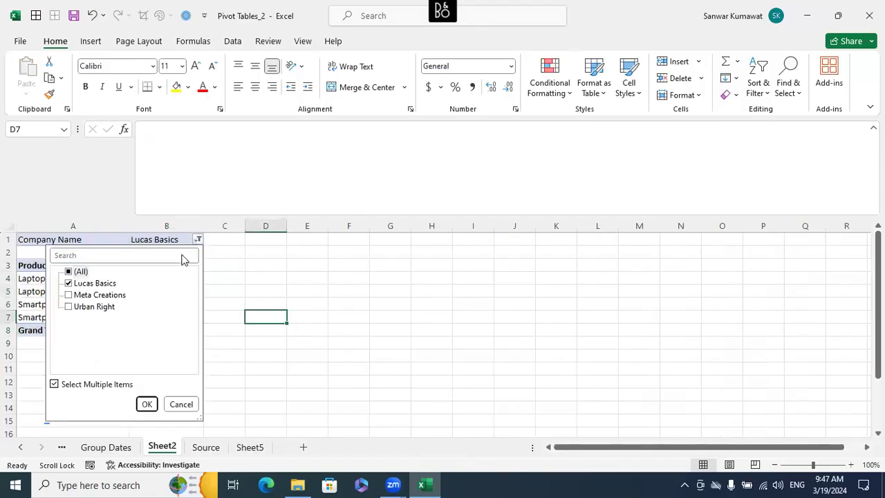
{"action": "left_click", "coordinate": [72, 283]}
{"action": "left_click", "coordinate": [69, 294]}
{"action": "left_click", "coordinate": [146, 404]}
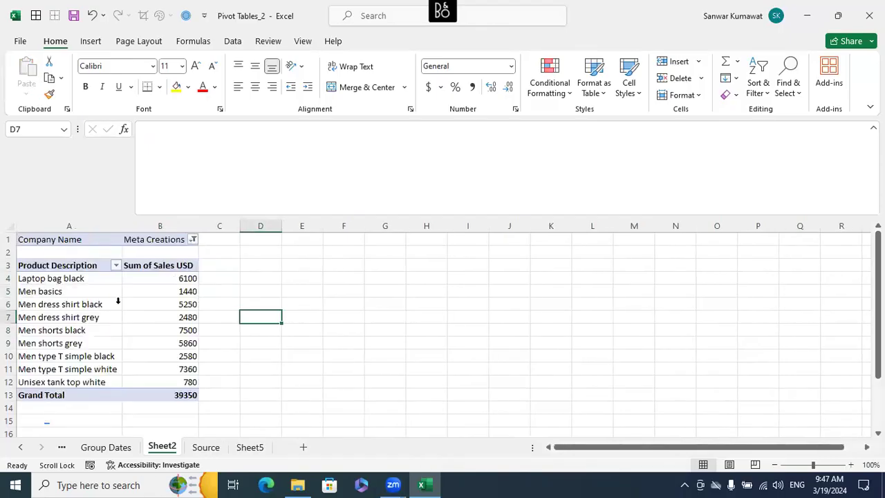
- Copy the Meta Creations pivot report, paste it into a new worksheet at A1, and fit column B to its contents
{"action": "left_click_drag", "start_coordinate": [65, 239], "coordinate": [171, 391]}
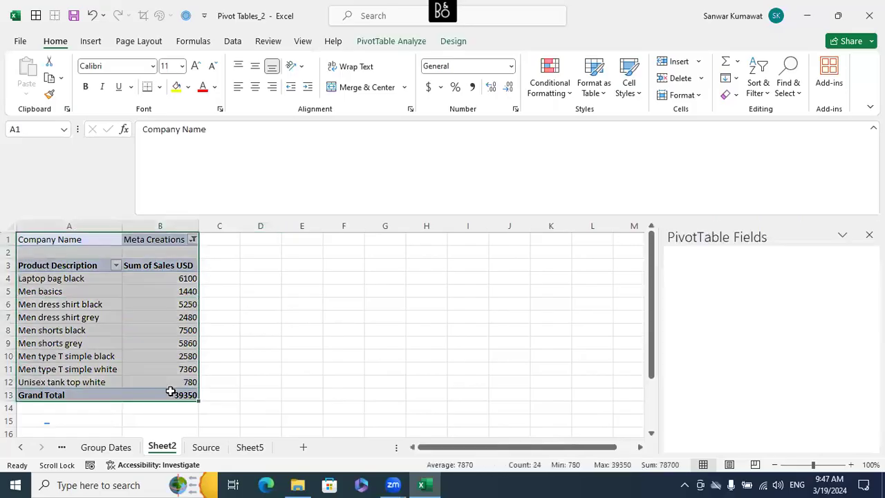
{"action": "key", "text": "ctrl+c"}
{"action": "left_click", "coordinate": [303, 447]}
{"action": "key", "text": "ctrl+v"}
{"action": "double_click", "coordinate": [100, 226]}
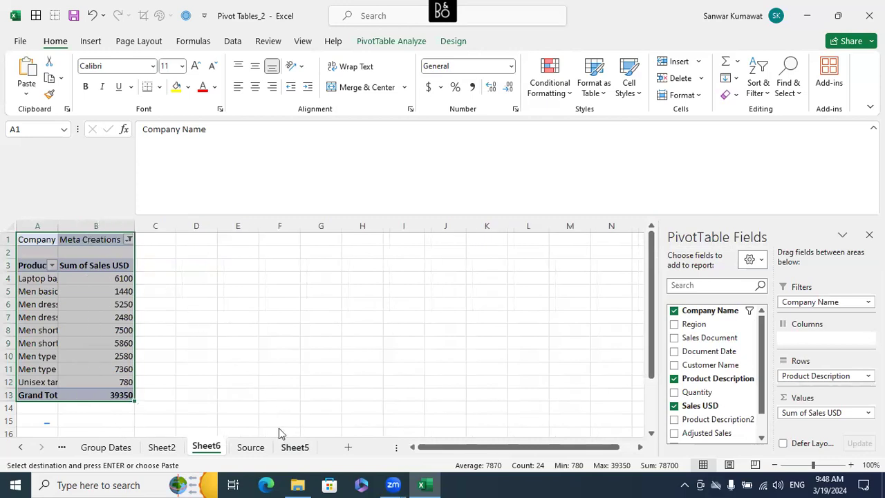
- Select the two sheets holding the pasted pivot copies, Sheet5 and Sheet6, and delete them
{"action": "left_click", "coordinate": [295, 447]}
{"action": "left_click", "coordinate": [208, 447]}
{"action": "left_click", "coordinate": [297, 447]}
{"action": "left_click", "coordinate": [206, 447]}
{"action": "left_click", "coordinate": [287, 447], "text": "ctrl"}
{"action": "right_click", "coordinate": [285, 447]}
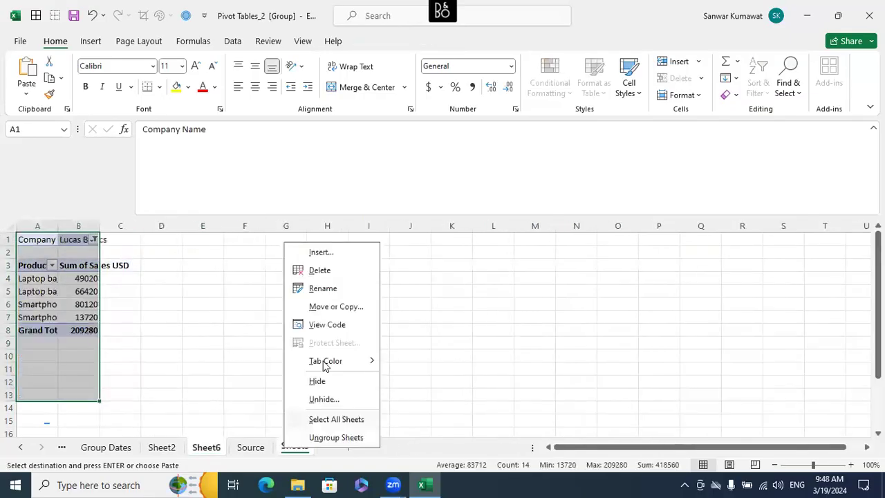
{"action": "left_click", "coordinate": [336, 270]}
{"action": "left_click", "coordinate": [420, 278]}
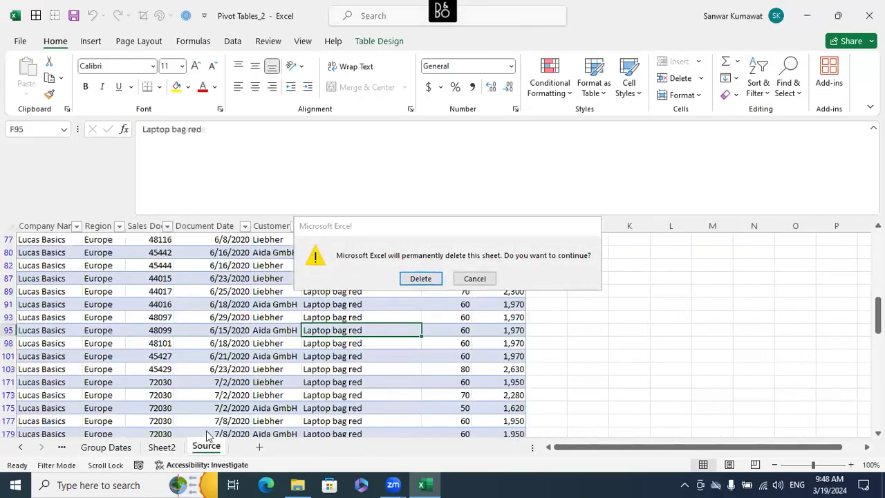
{"action": "left_click", "coordinate": [421, 279]}
- Reset the Company Name report filter on Sheet2 to show all companies
{"action": "left_click", "coordinate": [165, 446]}
{"action": "left_click", "coordinate": [143, 239]}
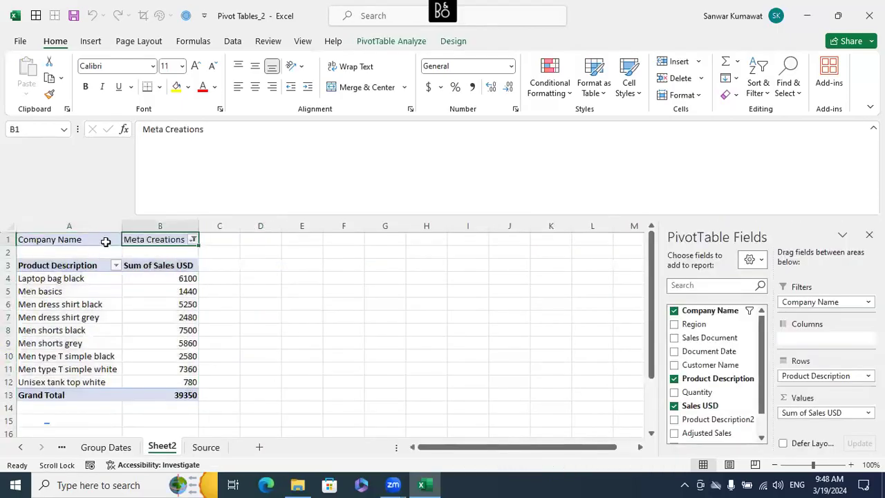
{"action": "left_click", "coordinate": [194, 239]}
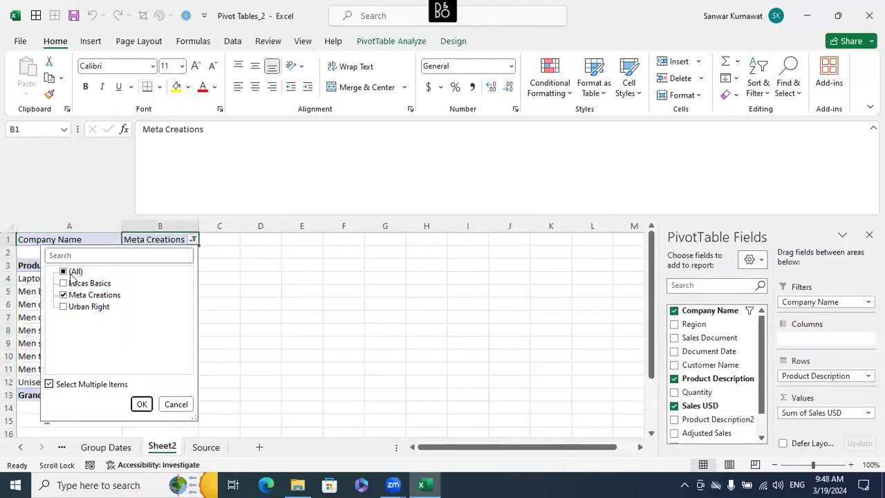
{"action": "left_click", "coordinate": [64, 272]}
{"action": "left_click", "coordinate": [141, 404]}
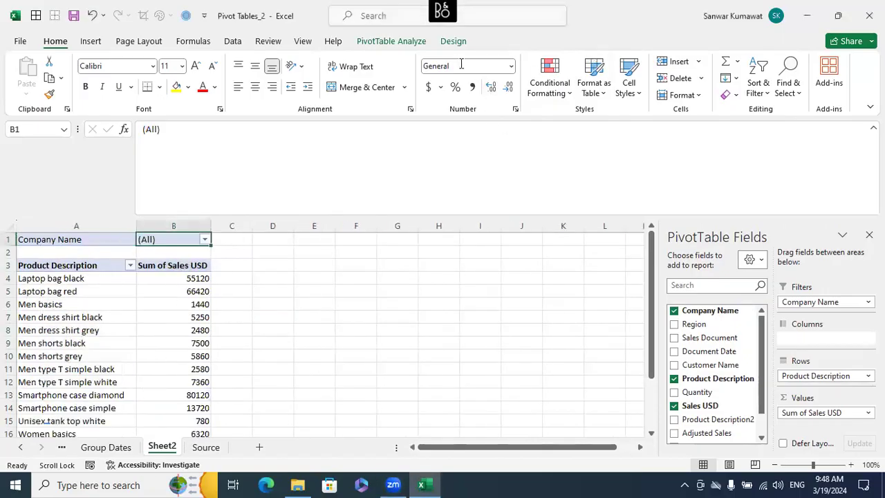
- Split the Sheet2 pivot report into separate worksheets per company by showing the report filter pages of Company Name
{"action": "left_click", "coordinate": [457, 43]}
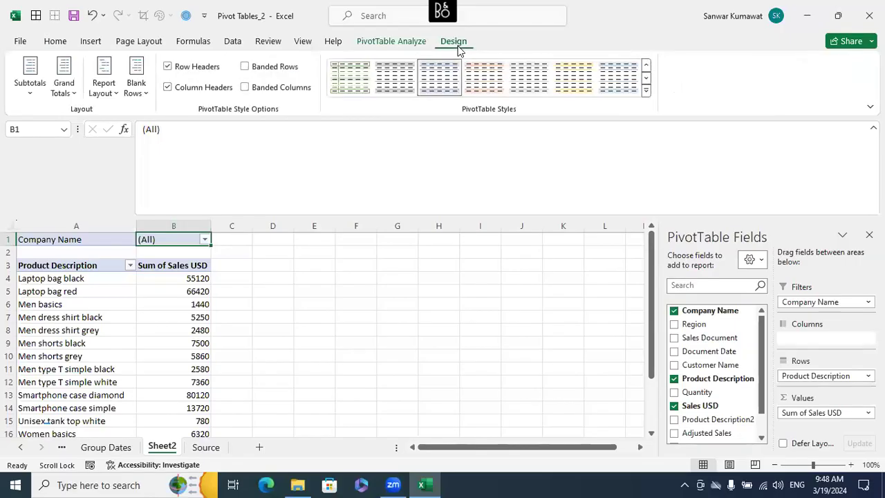
{"action": "left_click", "coordinate": [419, 43]}
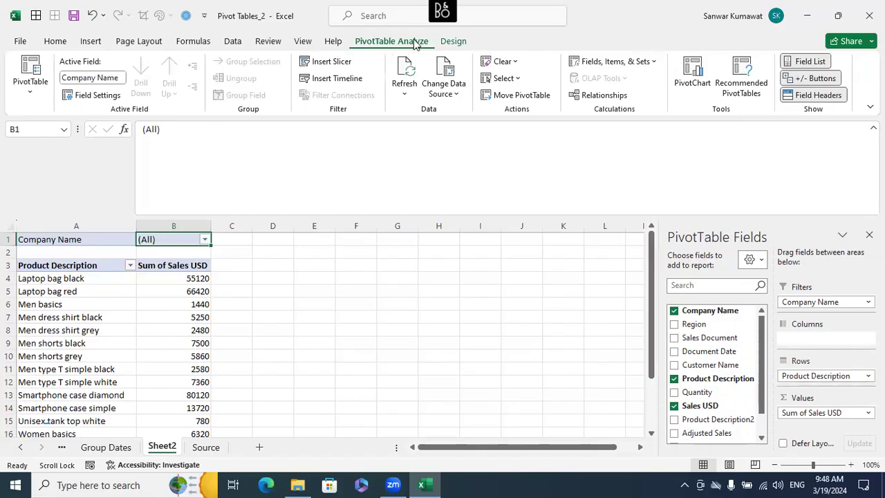
{"action": "left_click", "coordinate": [29, 96]}
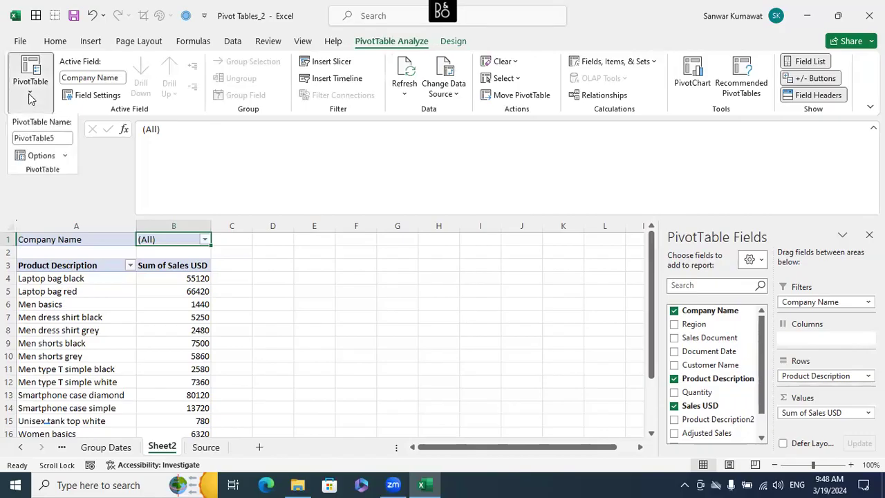
{"action": "left_click", "coordinate": [65, 157]}
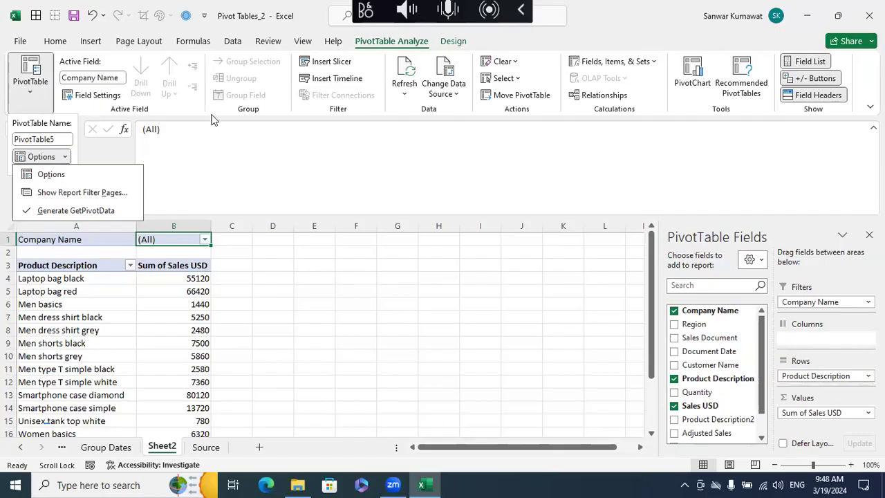
{"action": "left_click", "coordinate": [35, 105]}
{"action": "left_click", "coordinate": [28, 101]}
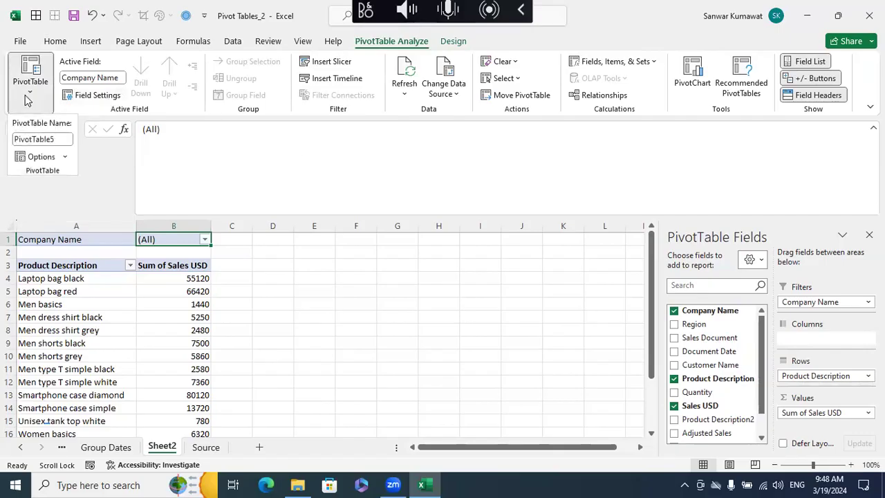
{"action": "left_click", "coordinate": [66, 158]}
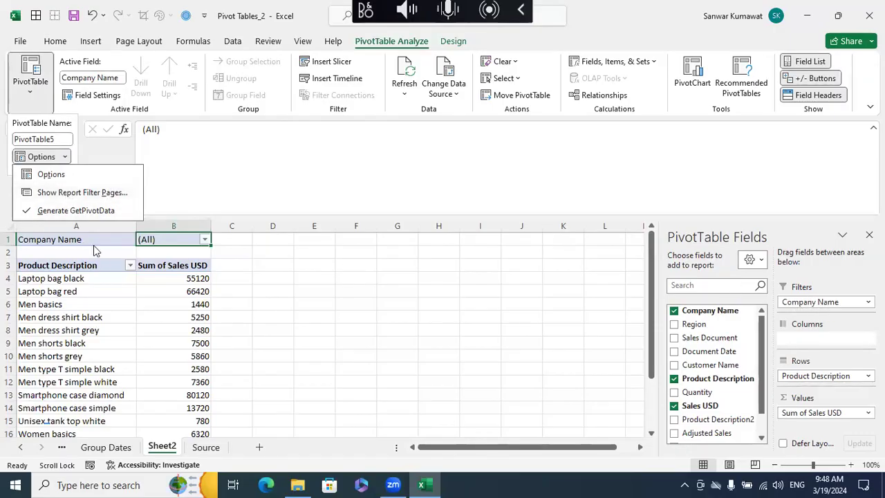
{"action": "left_click", "coordinate": [74, 193]}
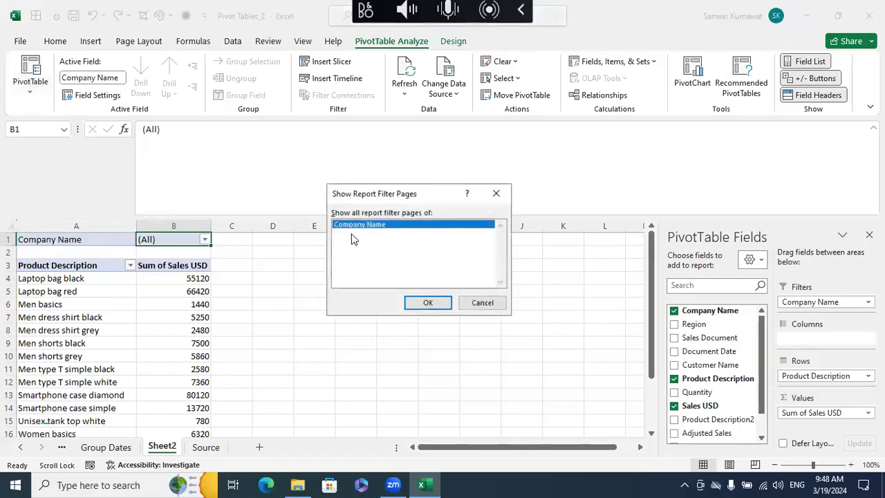
{"action": "left_click", "coordinate": [427, 309]}
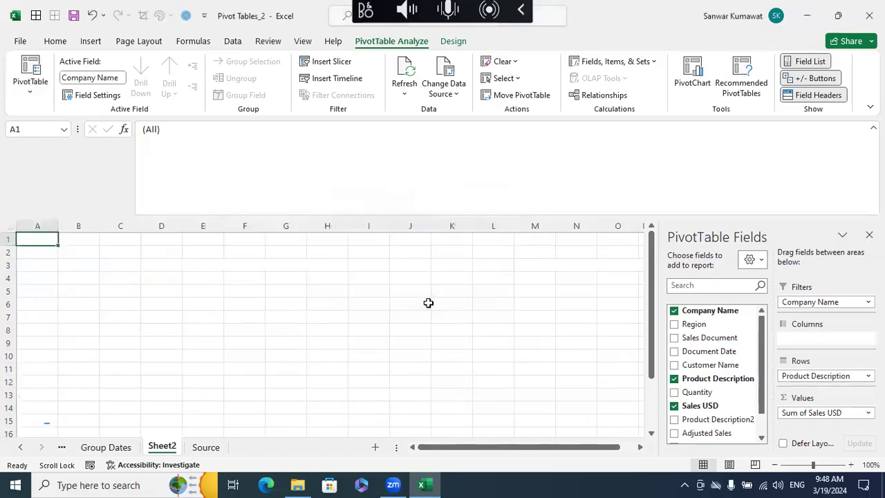
- Review the generated Lucas Basics, Meta Creations and Urban Right sheets
{"action": "left_click", "coordinate": [335, 342]}
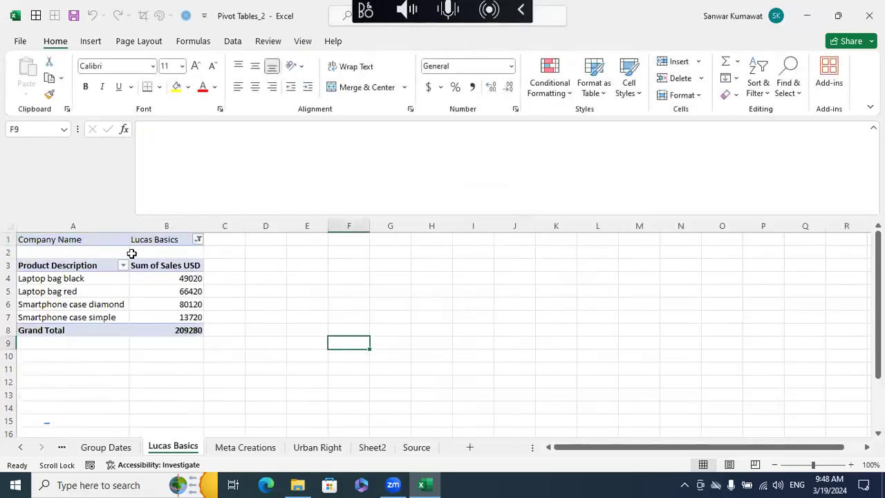
{"action": "left_click", "coordinate": [242, 448]}
{"action": "left_click", "coordinate": [306, 450]}
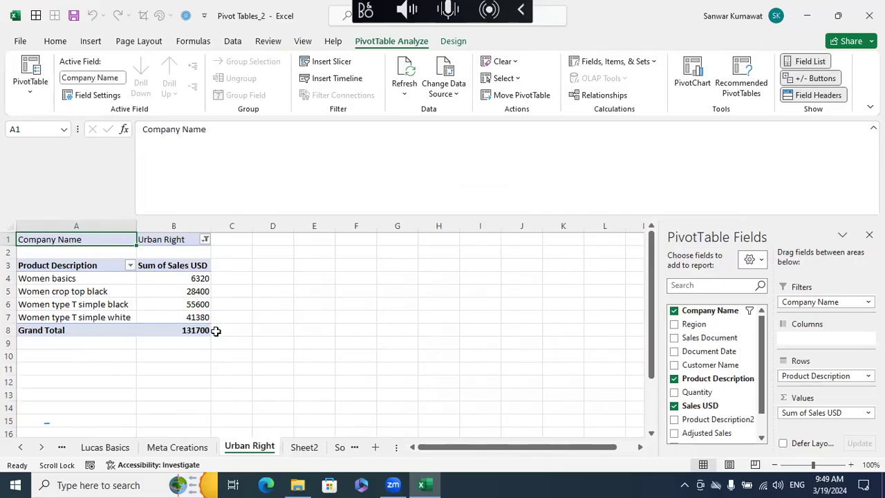
{"action": "left_click", "coordinate": [105, 447]}
{"action": "left_click", "coordinate": [21, 447]}
{"action": "left_click", "coordinate": [21, 448]}
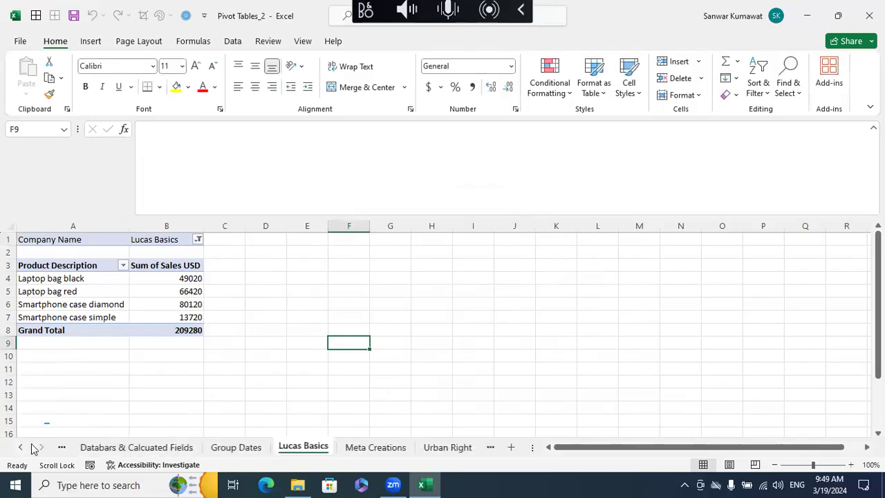
{"action": "left_click", "coordinate": [42, 447]}
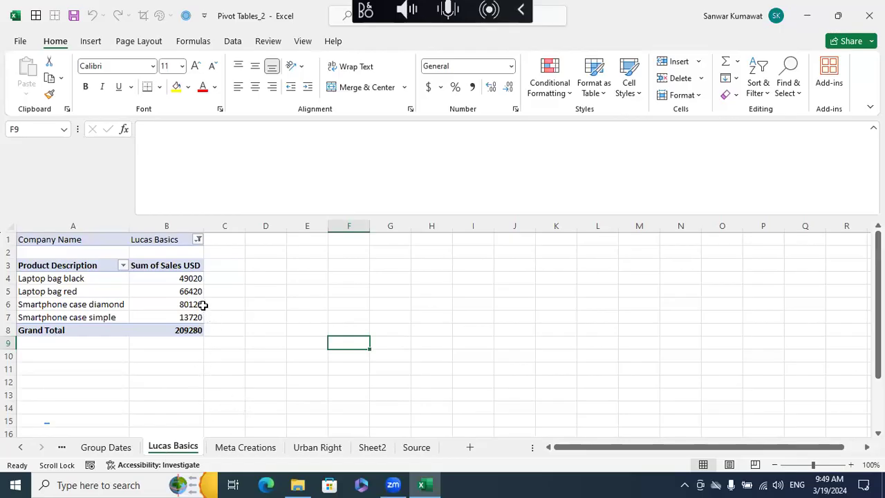
- Allow multiple items in the Company Name report filter on the Lucas Basics sheet and show only Meta Creations
{"action": "left_click", "coordinate": [198, 240]}
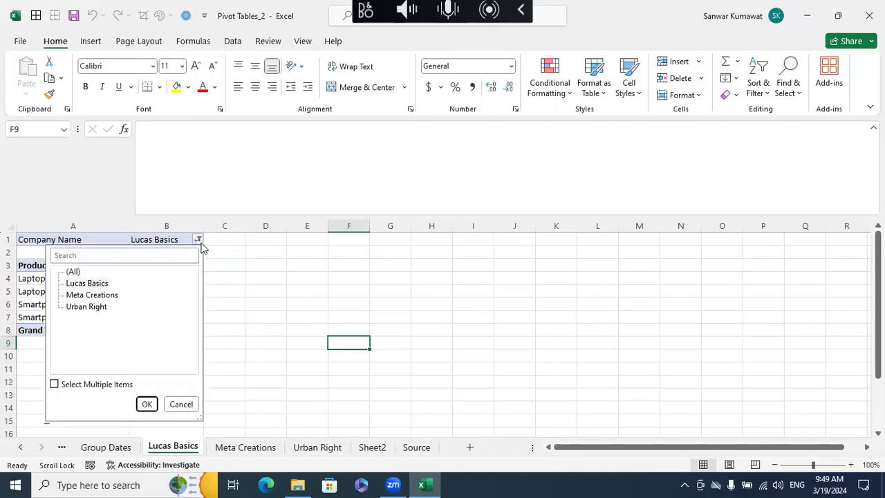
{"action": "left_click", "coordinate": [54, 385]}
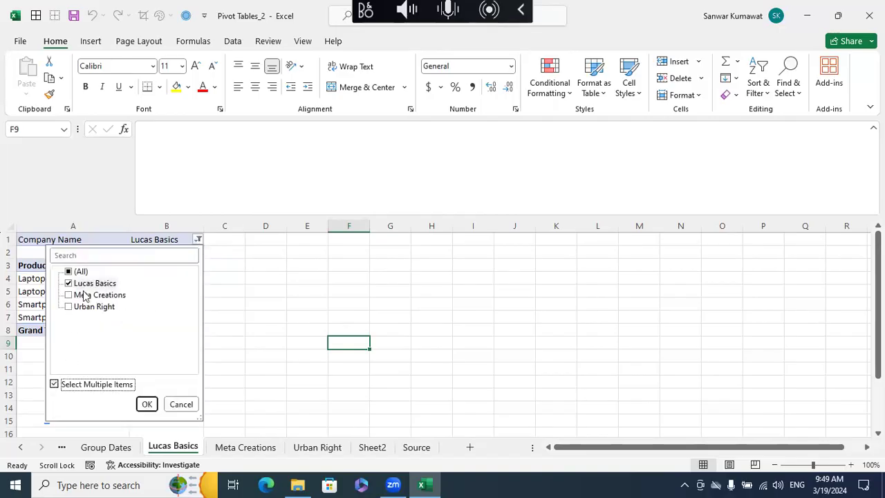
{"action": "left_click", "coordinate": [68, 283]}
{"action": "left_click", "coordinate": [69, 295]}
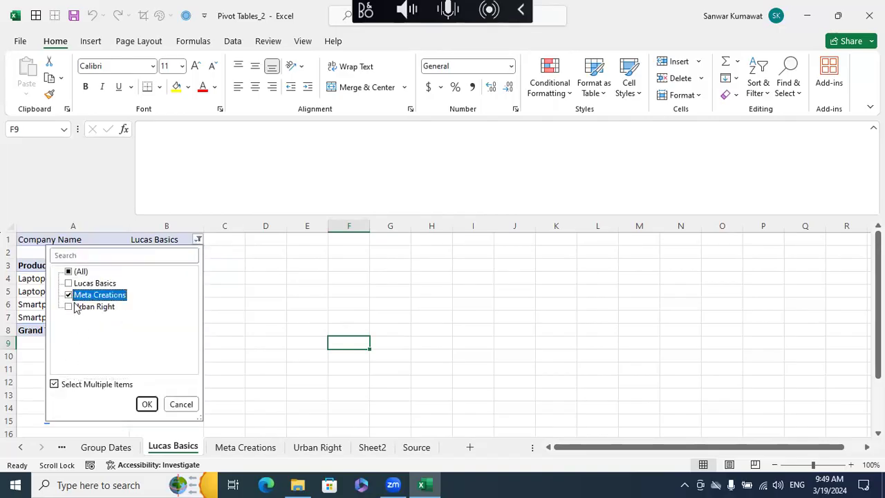
{"action": "left_click", "coordinate": [146, 404]}
{"action": "left_click", "coordinate": [217, 353]}
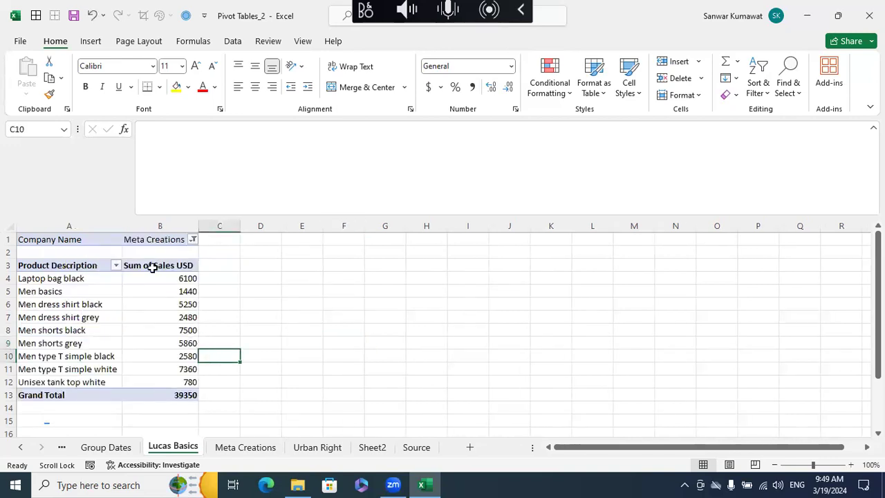
- Set the Company Name report filter on the Lucas Basics sheet back to only Lucas Basics
{"action": "left_click", "coordinate": [193, 240]}
{"action": "left_click", "coordinate": [66, 271]}
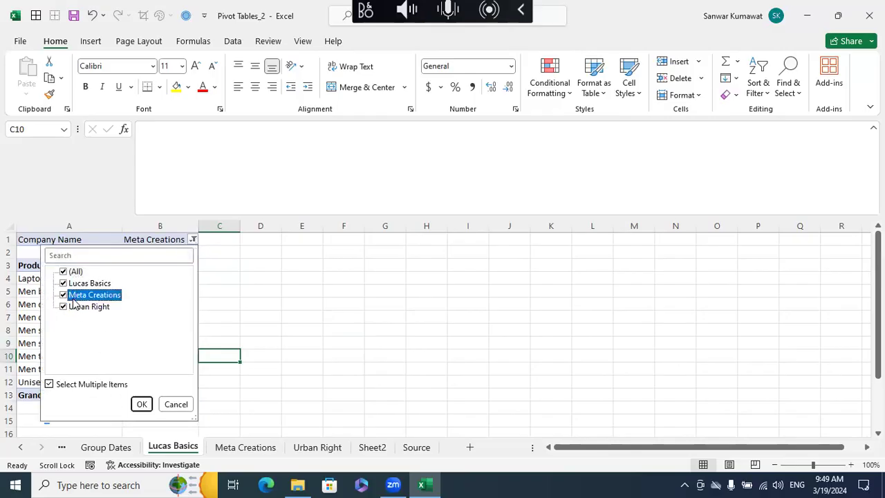
{"action": "left_click", "coordinate": [63, 295]}
{"action": "left_click", "coordinate": [64, 306]}
{"action": "left_click", "coordinate": [141, 404]}
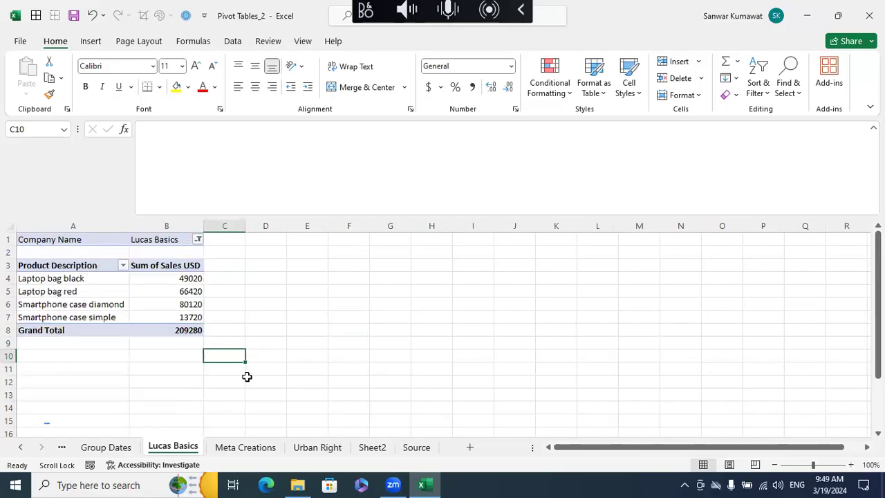
- Check the topic list on the Topics sheet and return to the pivot report on Sheet2
{"action": "left_click", "coordinate": [289, 367]}
{"action": "left_click", "coordinate": [20, 447]}
{"action": "left_click", "coordinate": [20, 447]}
{"action": "left_click", "coordinate": [103, 449]}
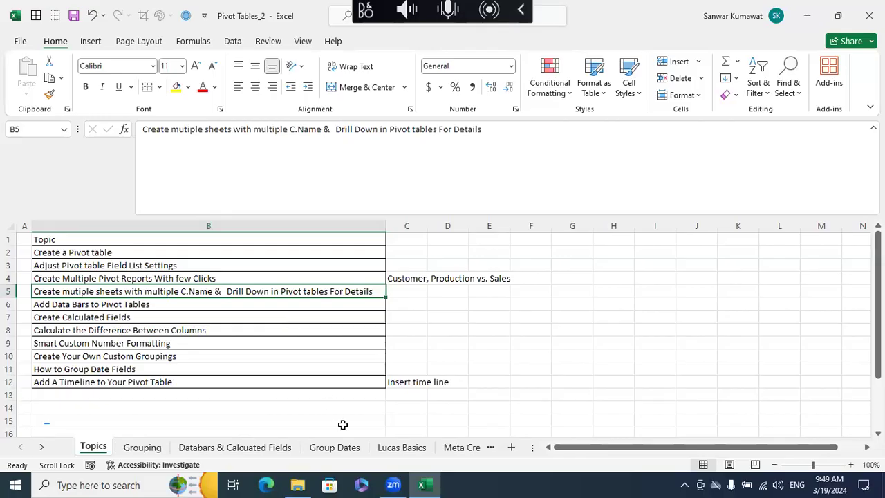
{"action": "left_click", "coordinate": [41, 447]}
{"action": "left_click", "coordinate": [41, 448]}
{"action": "left_click", "coordinate": [42, 448]}
{"action": "left_click", "coordinate": [371, 447]}
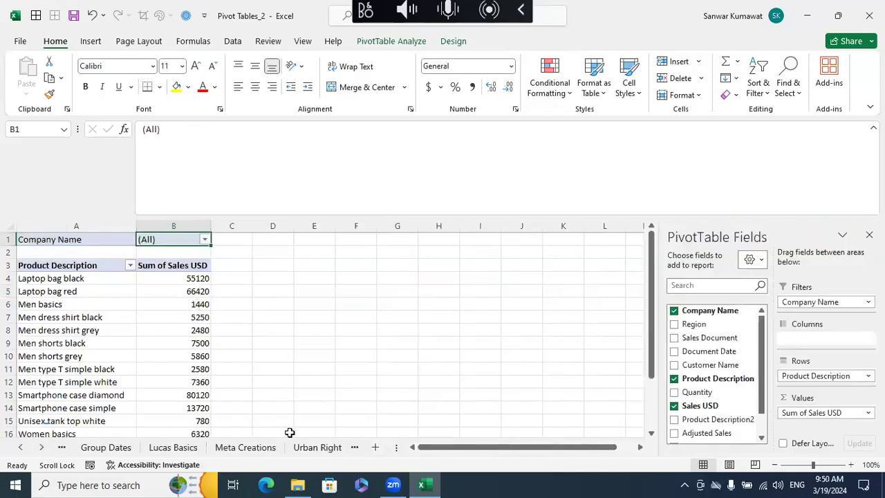
{"action": "left_click", "coordinate": [282, 369]}
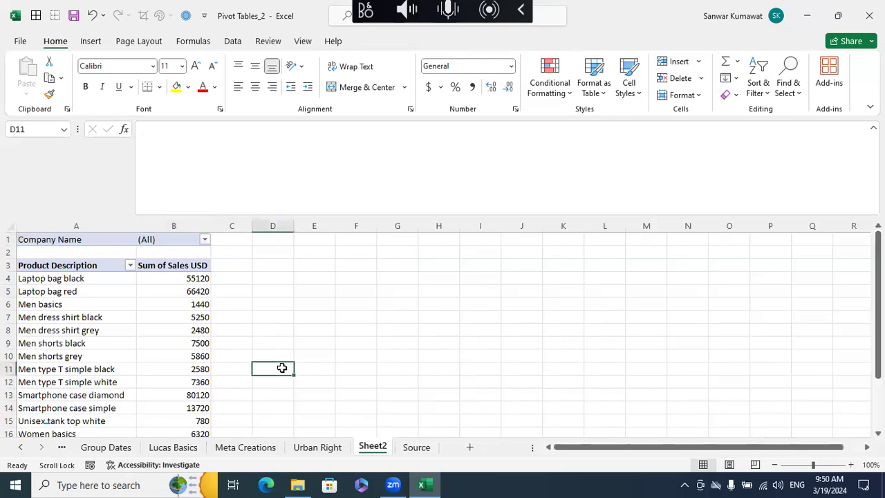
{"action": "left_click", "coordinate": [173, 448]}
{"action": "left_click", "coordinate": [237, 448], "text": "ctrl"}
{"action": "left_click", "coordinate": [311, 443], "text": "ctrl"}
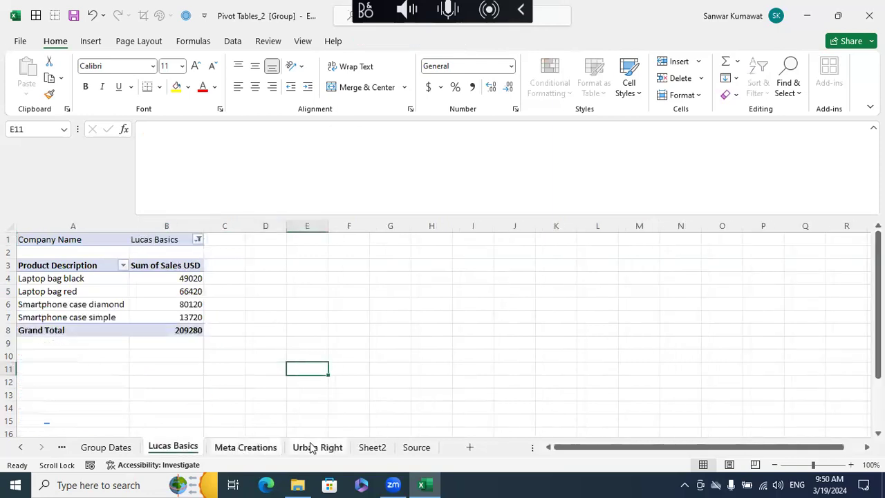
{"action": "left_click", "coordinate": [221, 383]}
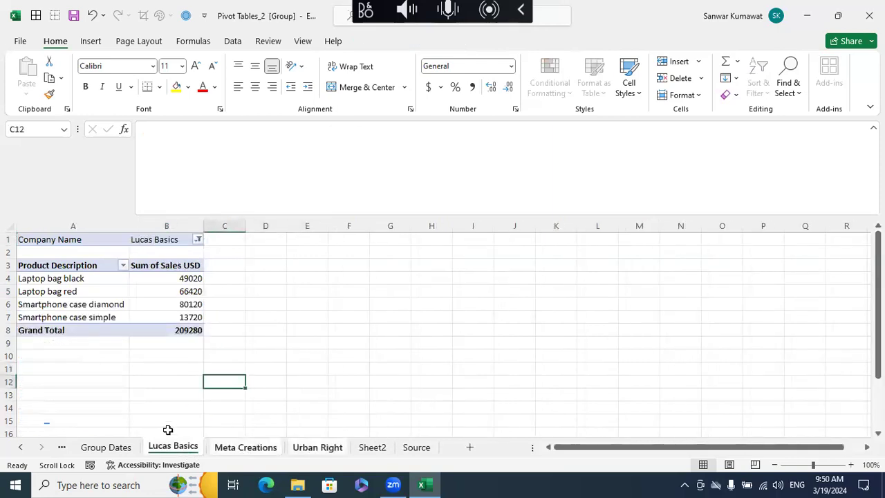
{"action": "left_click", "coordinate": [131, 446]}
- Select the Lucas Basics, Meta Creations and Urban Right sheets together and delete them
{"action": "left_click", "coordinate": [181, 448]}
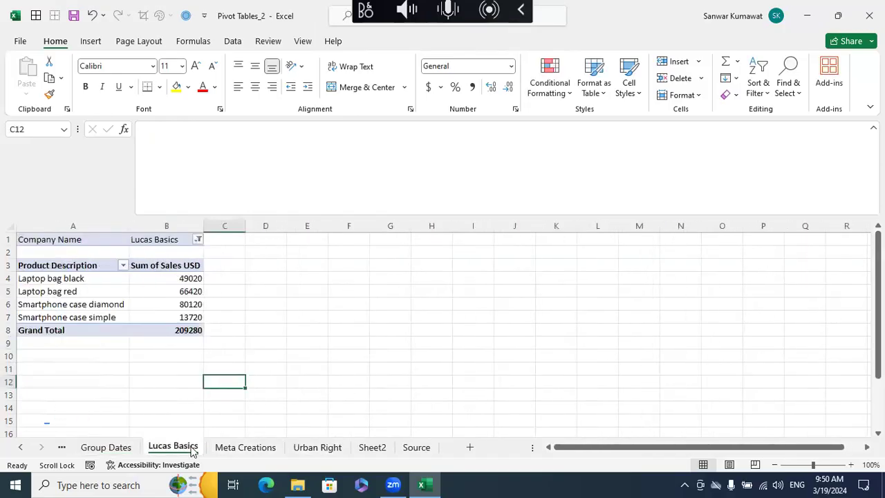
{"action": "left_click", "coordinate": [231, 449], "text": "ctrl"}
{"action": "left_click", "coordinate": [305, 447], "text": "ctrl"}
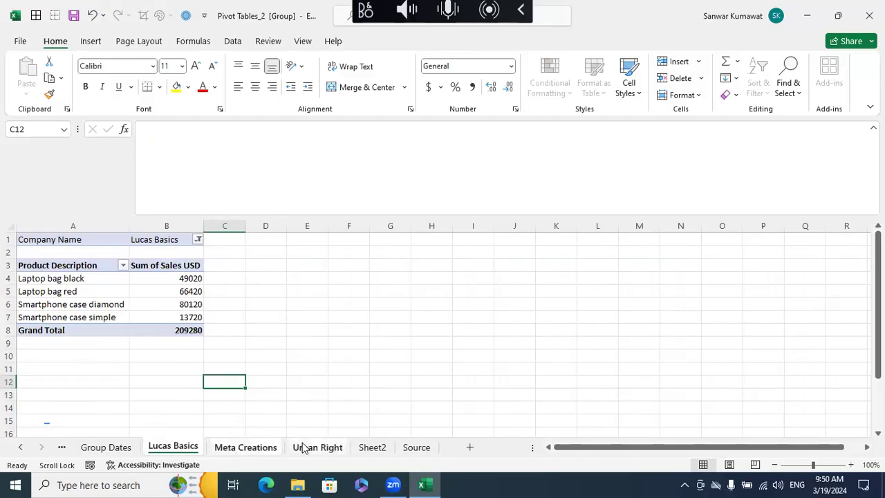
{"action": "right_click", "coordinate": [232, 448]}
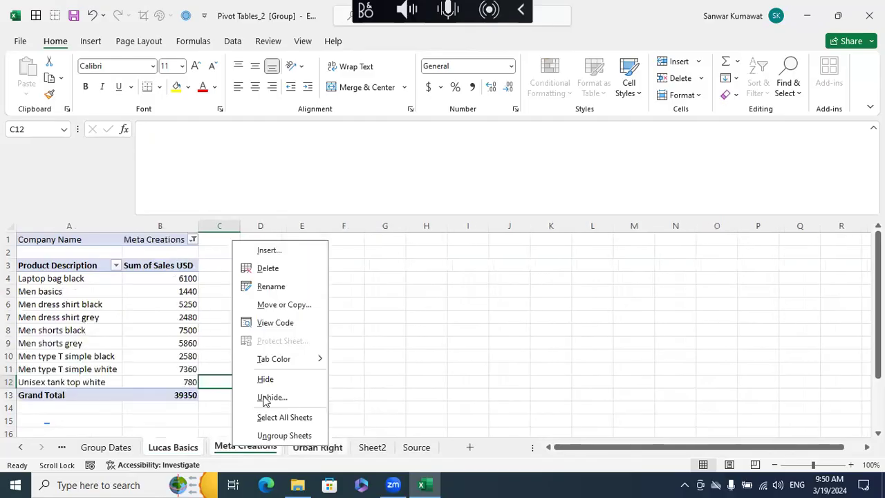
{"action": "left_click", "coordinate": [280, 270]}
{"action": "left_click", "coordinate": [421, 275]}
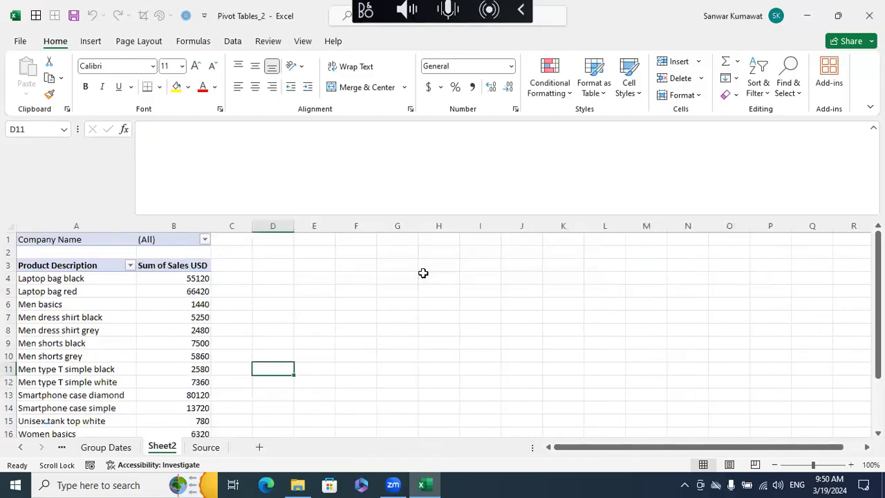
{"action": "left_click", "coordinate": [407, 305]}
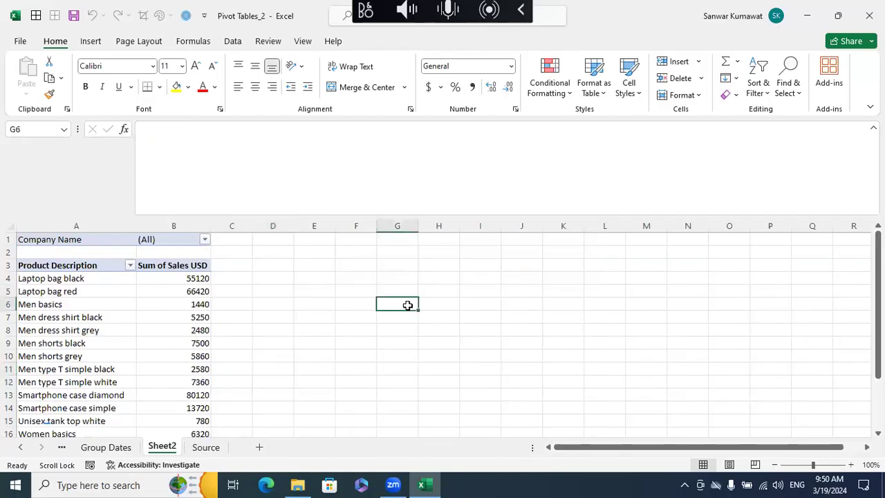
- Open the Source sheet and view the commands available for its sheet tab
{"action": "left_click", "coordinate": [207, 448]}
{"action": "right_click", "coordinate": [218, 447]}
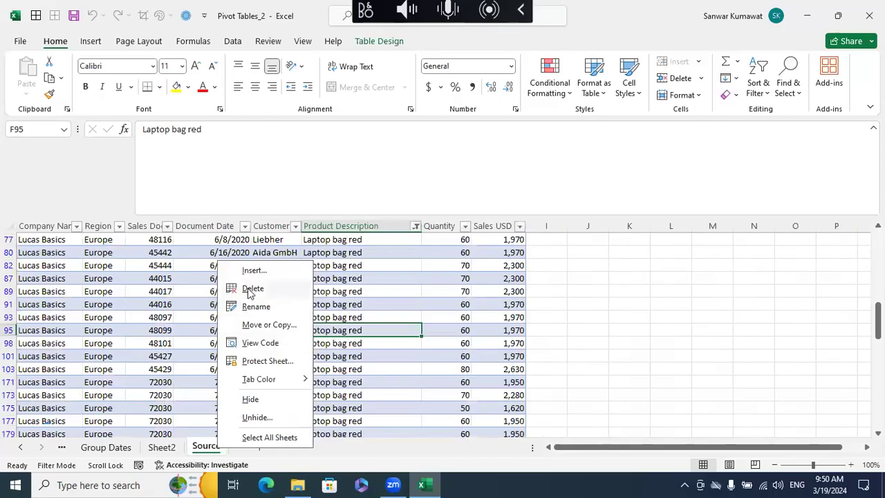
{"action": "key", "text": "Escape"}
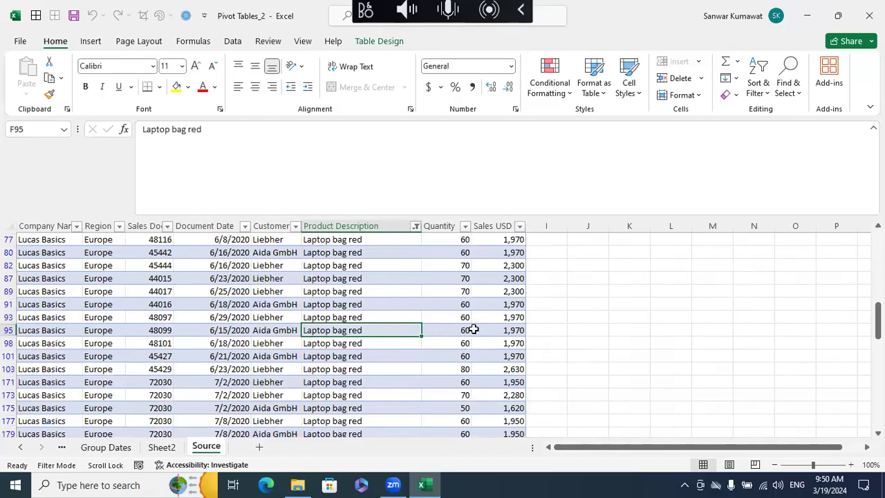
{"action": "left_click", "coordinate": [305, 382]}
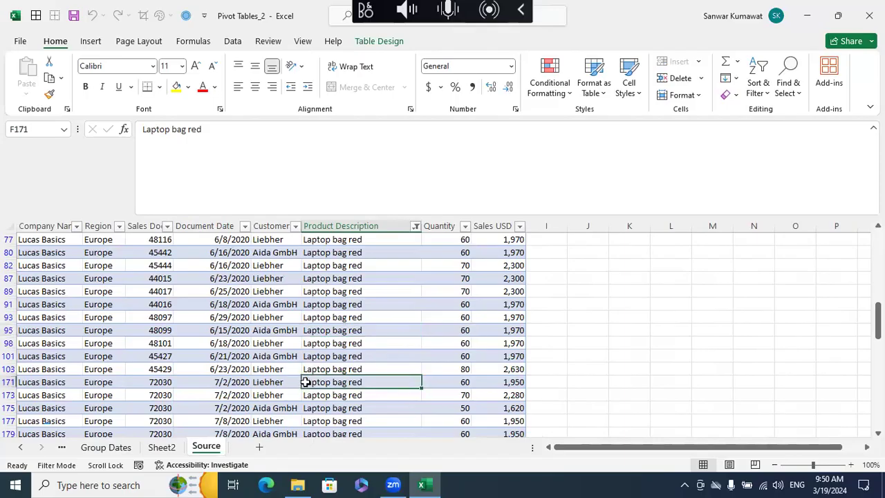
{"action": "left_click", "coordinate": [269, 356]}
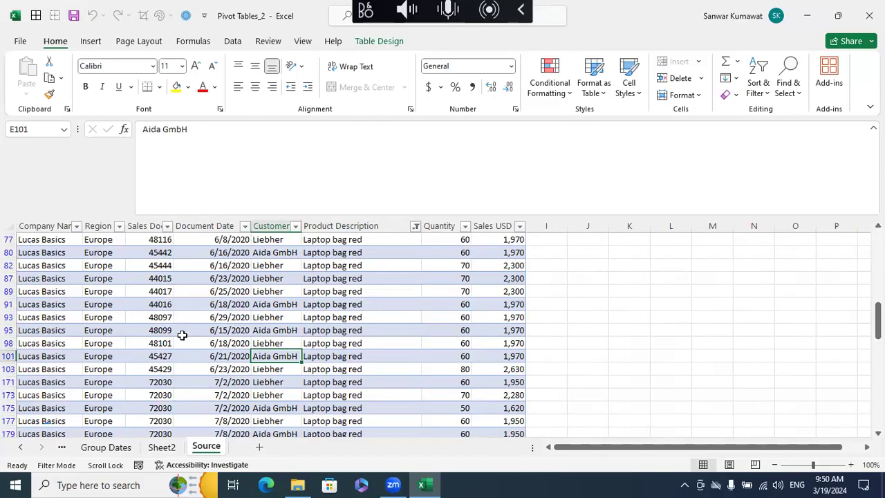
{"action": "left_click", "coordinate": [587, 304]}
{"action": "left_click", "coordinate": [588, 251]}
{"action": "left_click", "coordinate": [600, 280]}
{"action": "left_click", "coordinate": [598, 262]}
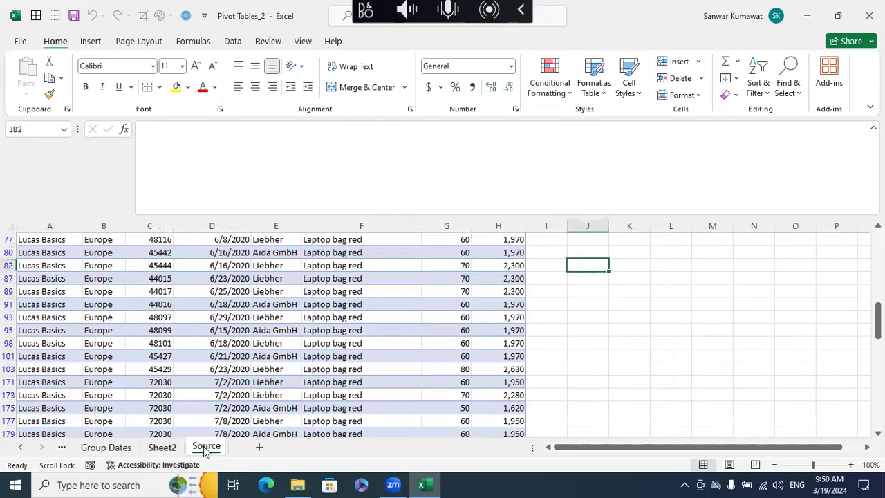
{"action": "left_click", "coordinate": [408, 356]}
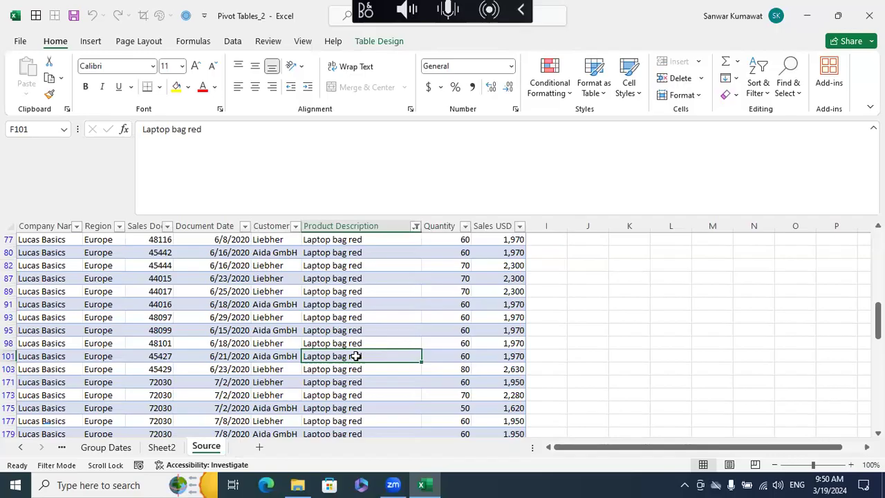
{"action": "right_click", "coordinate": [208, 449]}
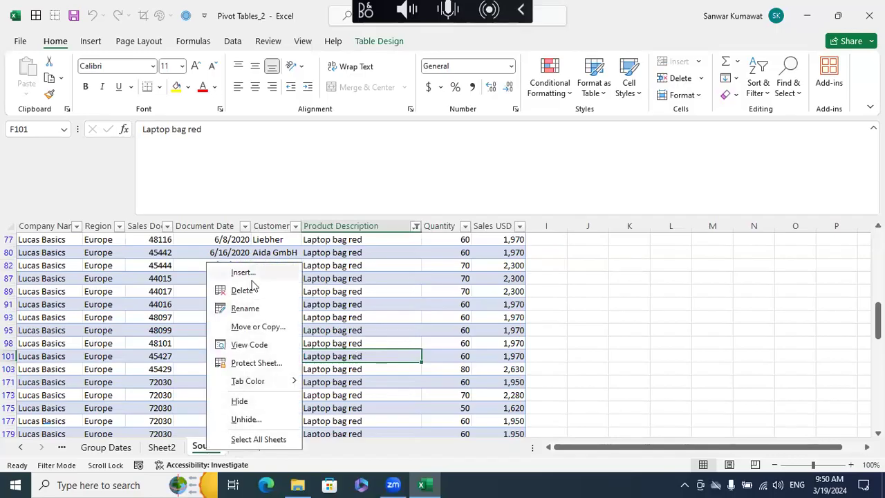
{"action": "left_click", "coordinate": [452, 316]}
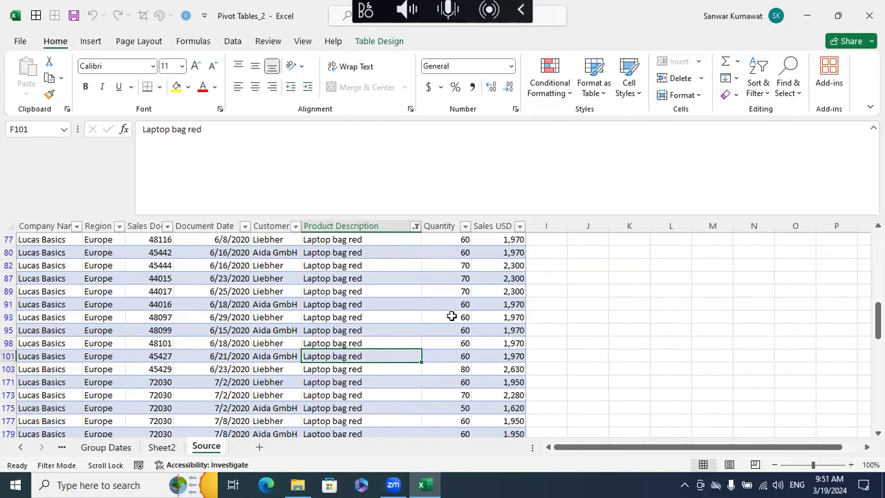
{"action": "right_click", "coordinate": [220, 448]}
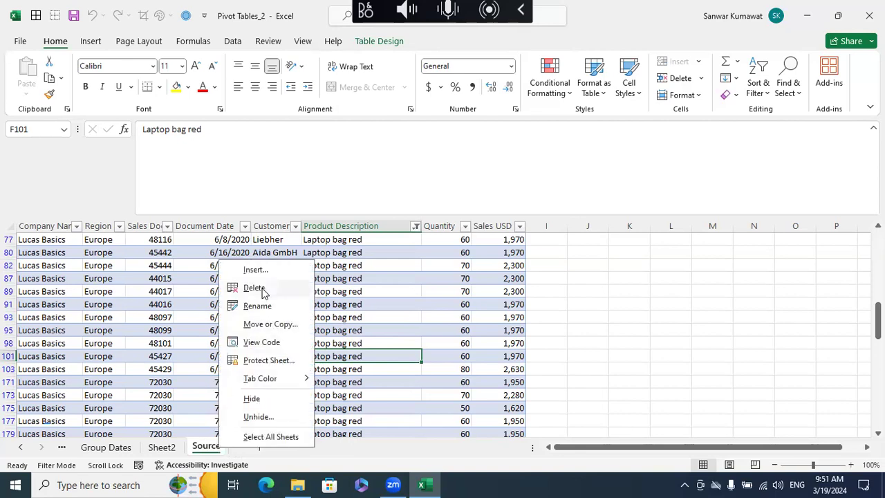
{"action": "left_click", "coordinate": [417, 309]}
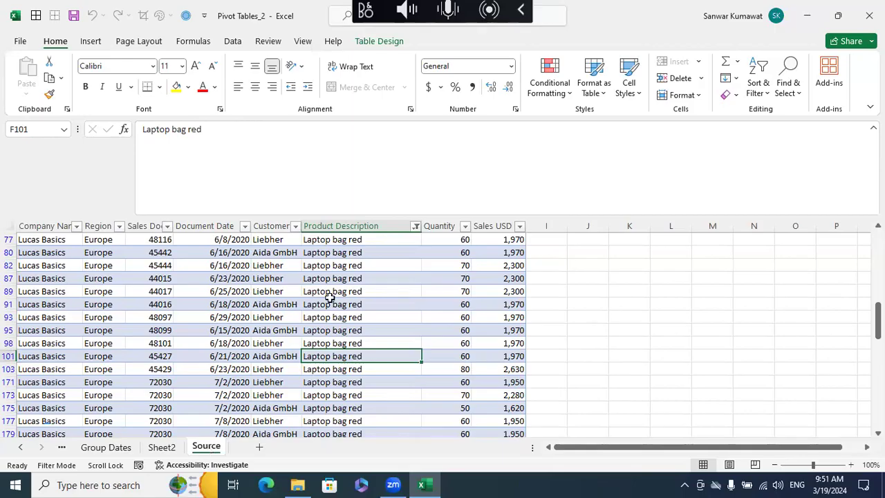
- Check the topic list on the Topics sheet for the Add Data Bars to Pivot Tables entry
{"action": "left_click", "coordinate": [20, 446]}
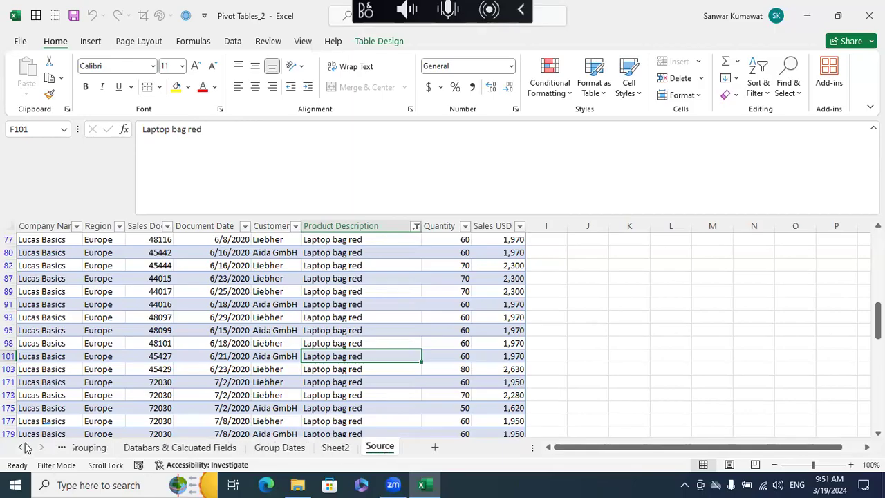
{"action": "left_click", "coordinate": [21, 447]}
{"action": "left_click", "coordinate": [80, 446]}
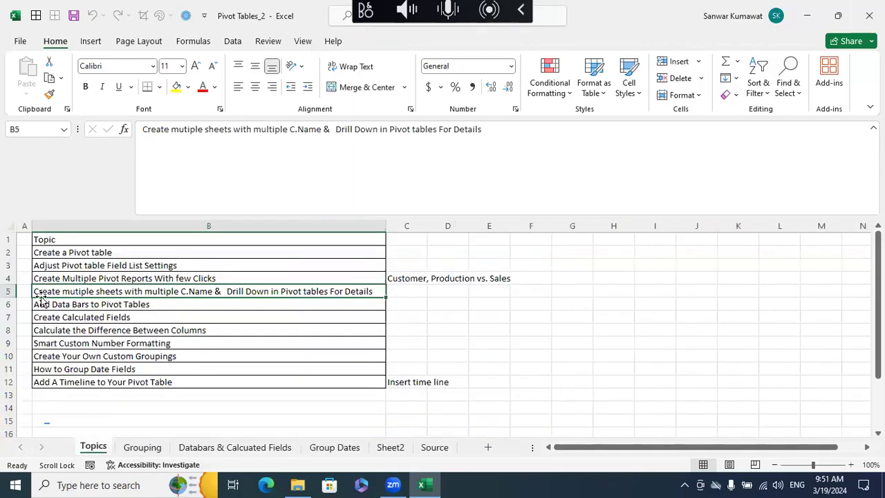
{"action": "left_click", "coordinate": [76, 305]}
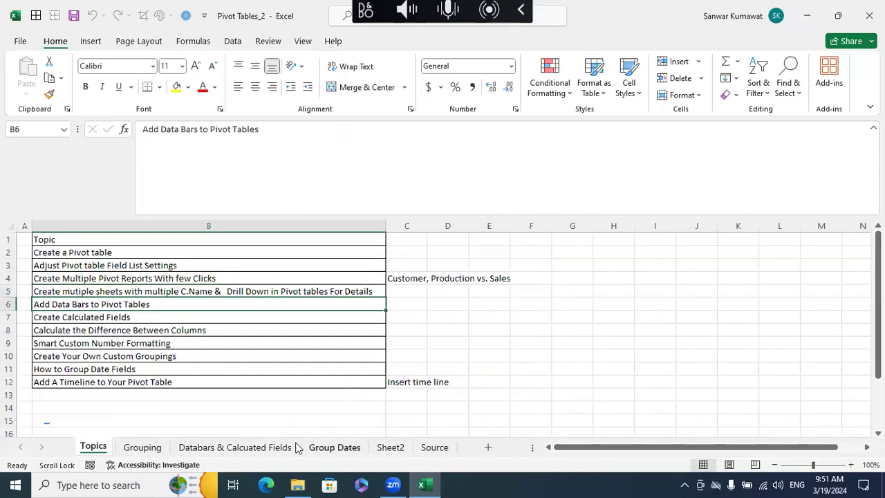
- Clear the Product Description filter from the table on the Source sheet
{"action": "left_click", "coordinate": [428, 450]}
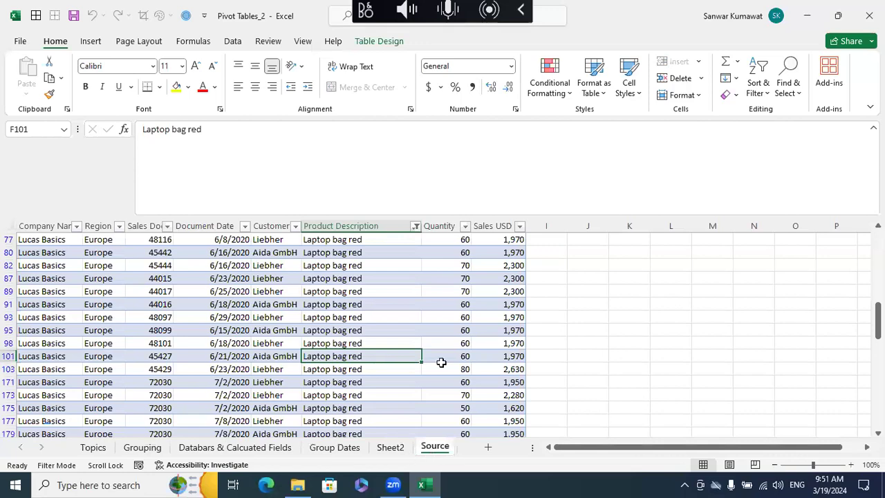
{"action": "scroll", "coordinate": [443, 363], "scroll_direction": "up", "scroll_amount": 3}
{"action": "left_click", "coordinate": [415, 253]}
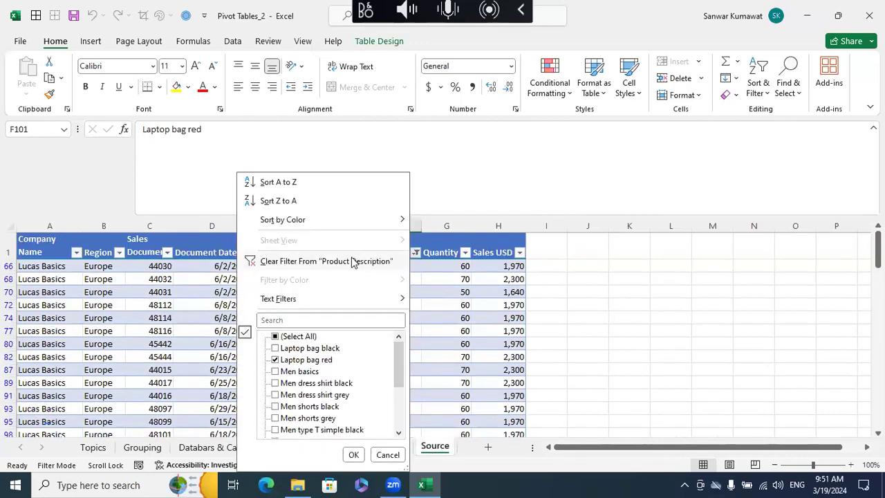
{"action": "left_click", "coordinate": [352, 259]}
{"action": "left_click", "coordinate": [409, 304]}
{"action": "left_click", "coordinate": [385, 253]}
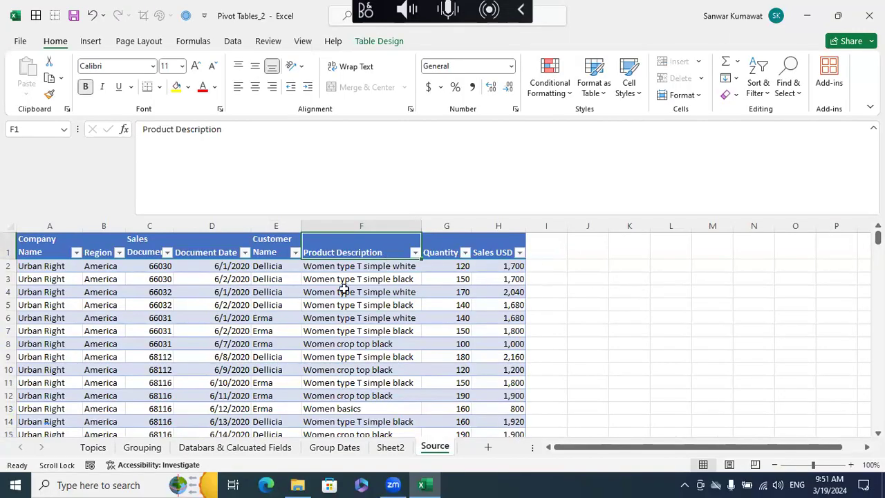
- Preview the conditional formatting color scales and icon sets on the first nine Sales USD values without applying any
{"action": "left_click_drag", "start_coordinate": [498, 266], "coordinate": [492, 370]}
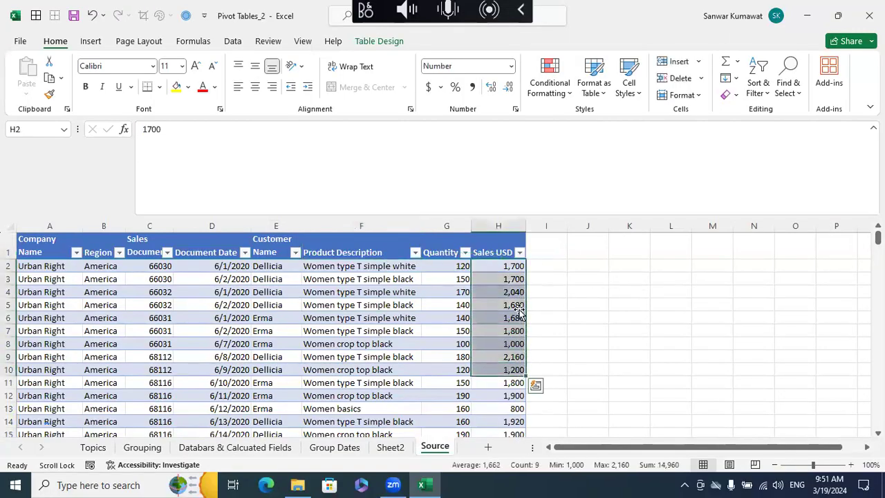
{"action": "left_click", "coordinate": [550, 86]}
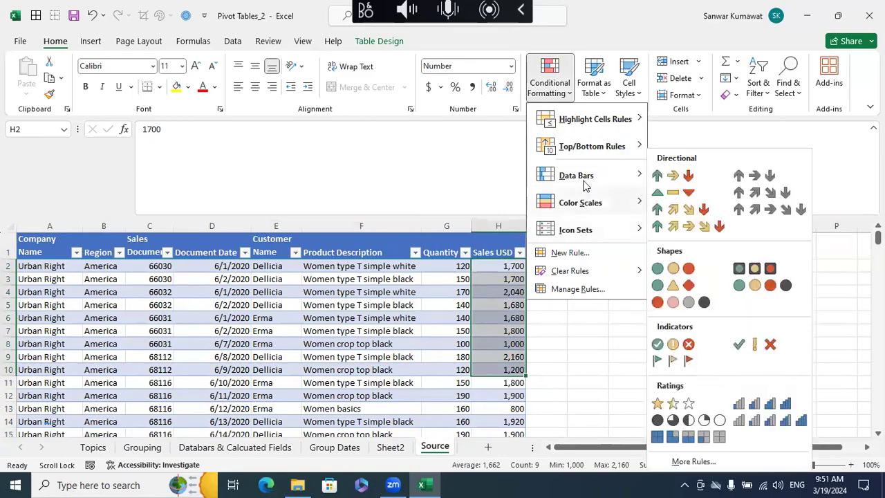
{"action": "mouse_move", "coordinate": [624, 203]}
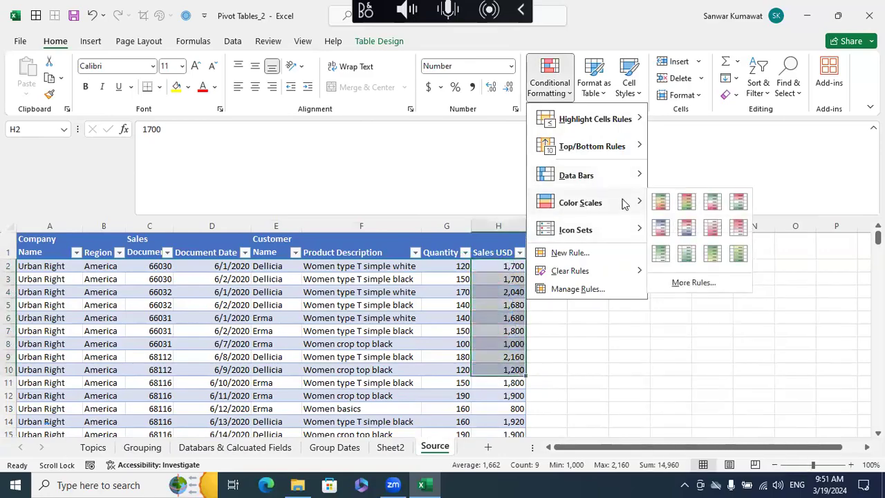
{"action": "mouse_move", "coordinate": [626, 229]}
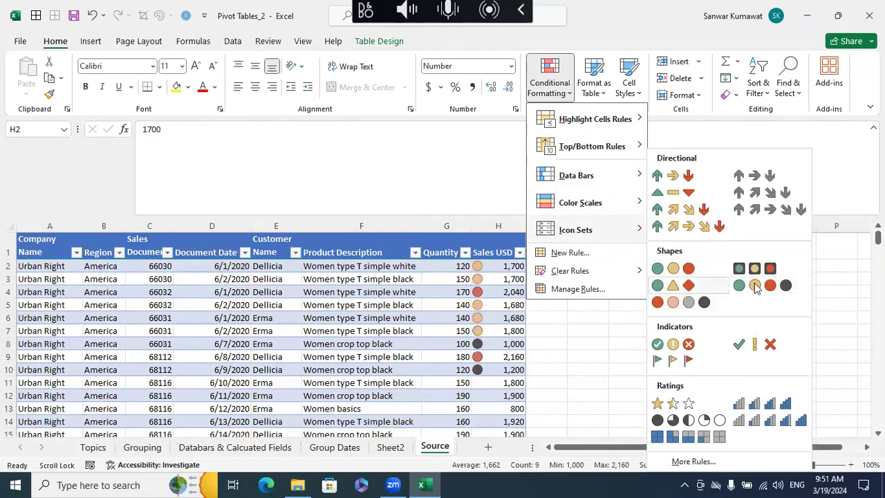
{"action": "left_click", "coordinate": [827, 307]}
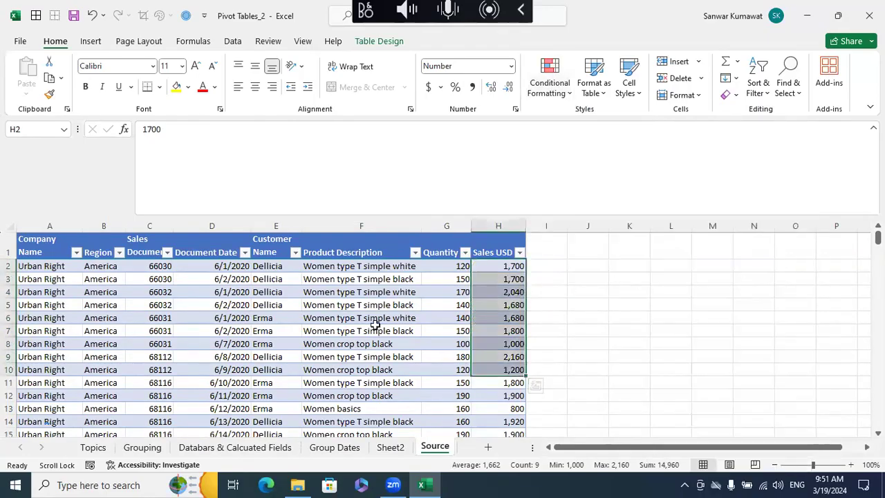
- Remove the Company Name report filter from the pivot table on Sheet2
{"action": "left_click", "coordinate": [391, 447]}
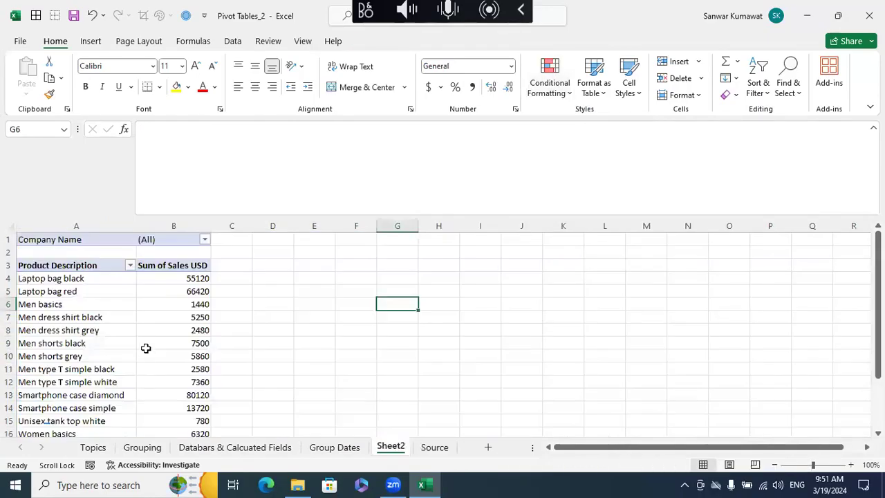
{"action": "left_click", "coordinate": [99, 277]}
{"action": "left_click_drag", "start_coordinate": [781, 302], "coordinate": [723, 323]}
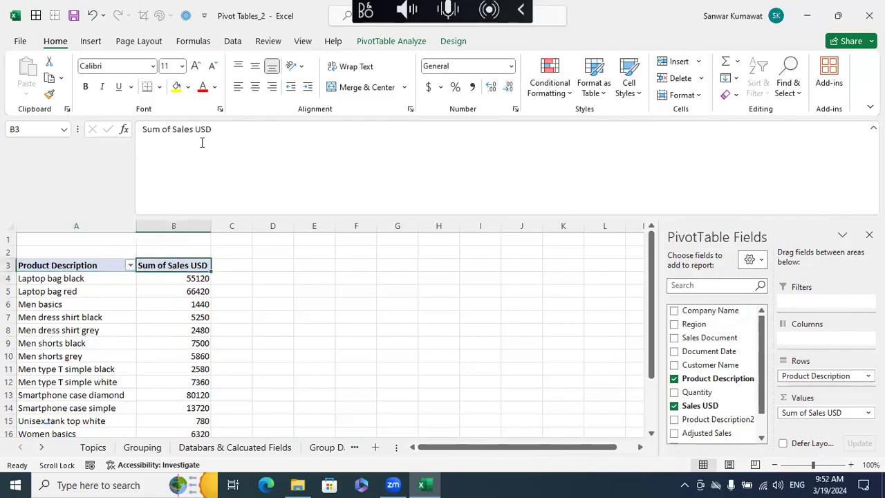
- Rename the pivot table's Sum of Sales USD heading to "Sales USD " with a trailing space
{"action": "left_click", "coordinate": [245, 165]}
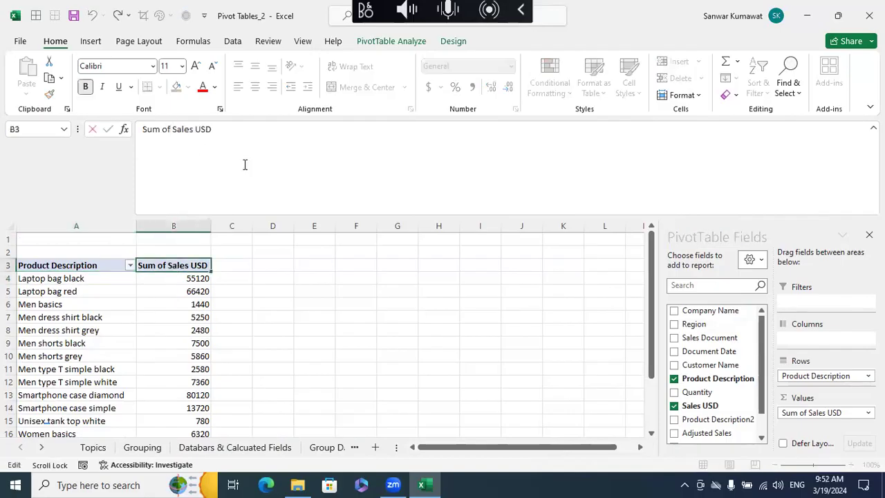
{"action": "key", "text": "BackSpace"}
{"action": "key", "text": "BackSpace"}
{"action": "key", "text": "BackSpace"}
{"action": "key", "text": "BackSpace"}
{"action": "key", "text": "BackSpace"}
{"action": "key", "text": "BackSpace"}
{"action": "key", "text": "BackSpace"}
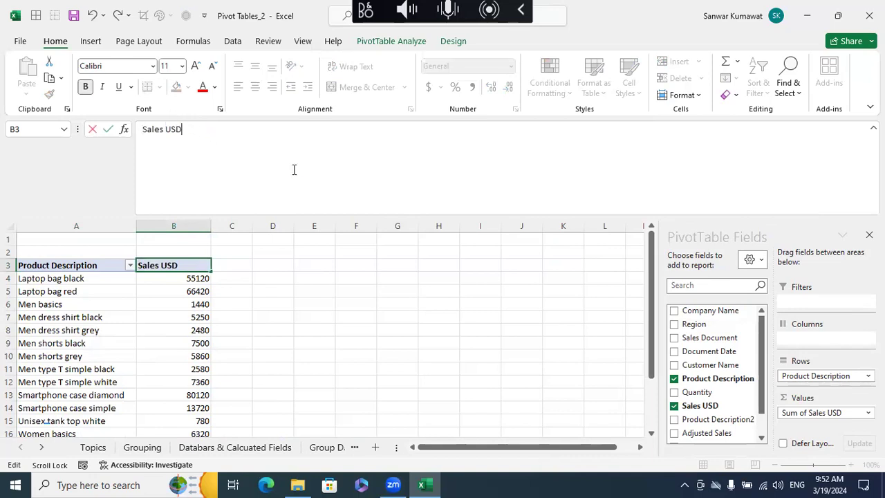
{"action": "key", "text": "Return"}
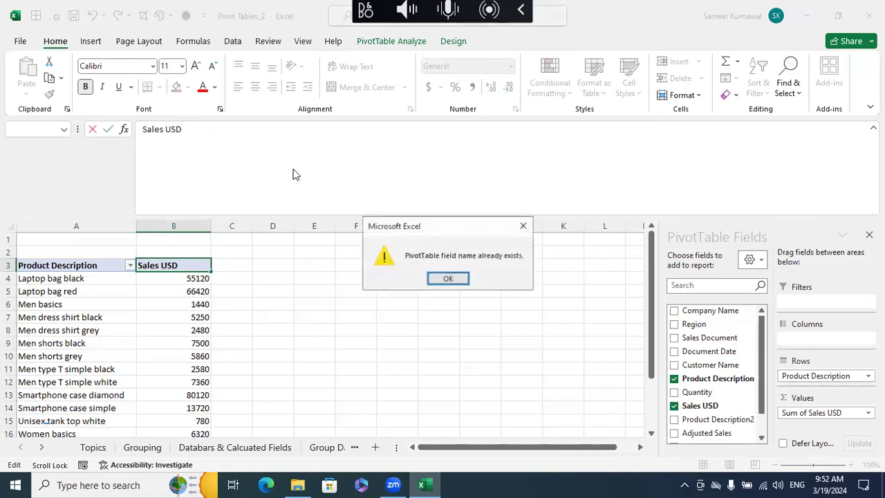
{"action": "left_click", "coordinate": [448, 279]}
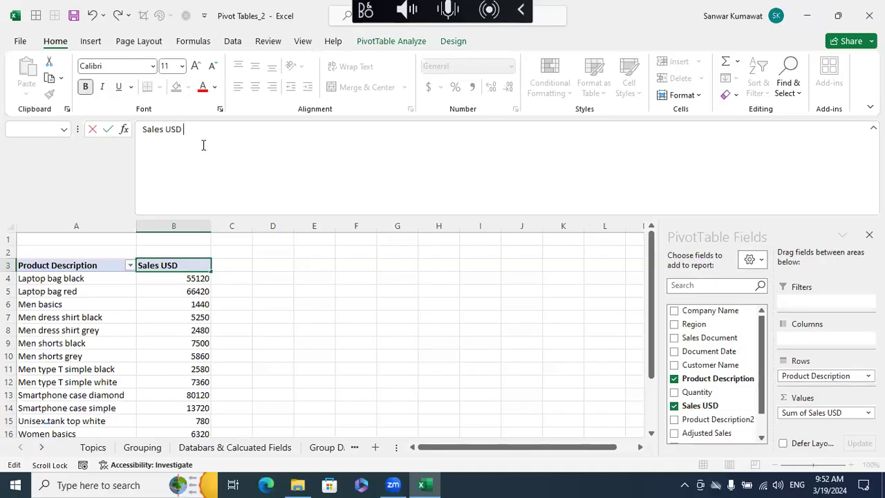
{"action": "key", "text": "Return"}
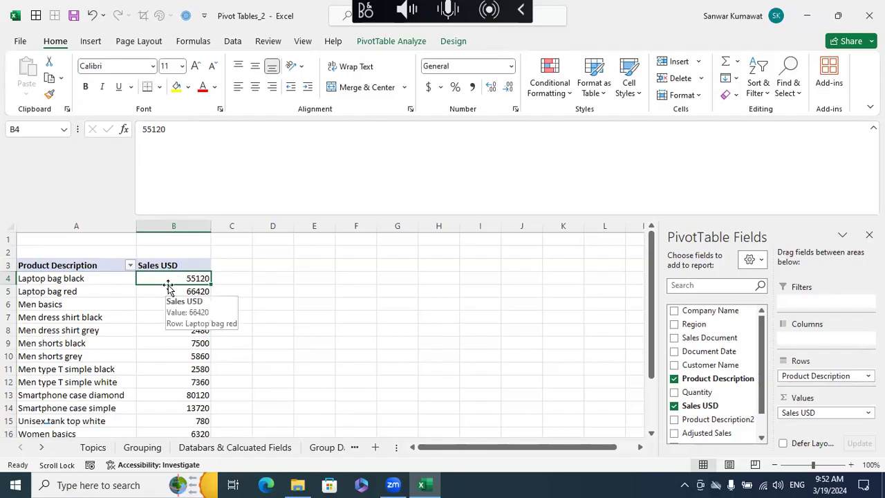
- Add Sales USD to the pivot values a second time and rename the new column heading to Data Bar
{"action": "left_click_drag", "start_coordinate": [706, 410], "coordinate": [832, 416]}
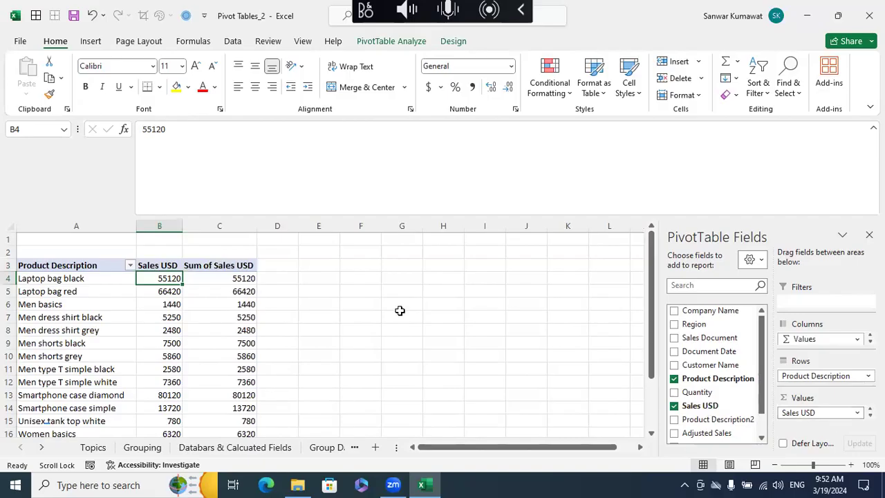
{"action": "left_click", "coordinate": [221, 265]}
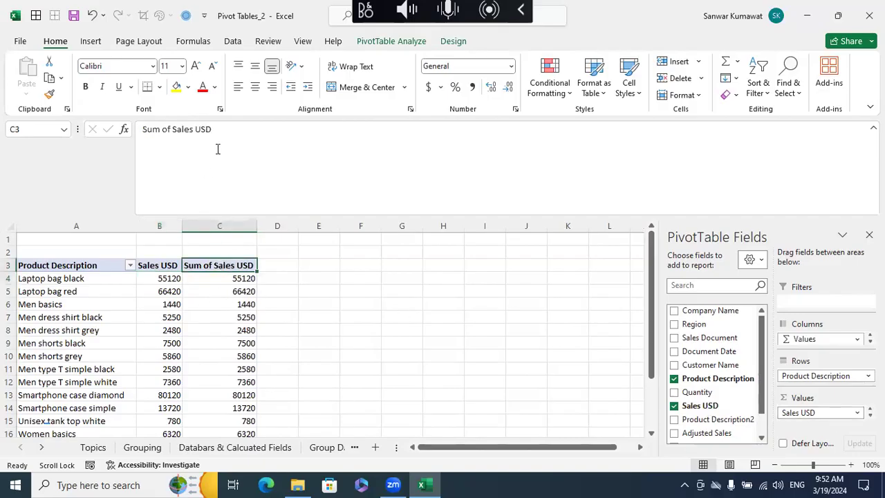
{"action": "left_click_drag", "start_coordinate": [217, 149], "coordinate": [43, 172]}
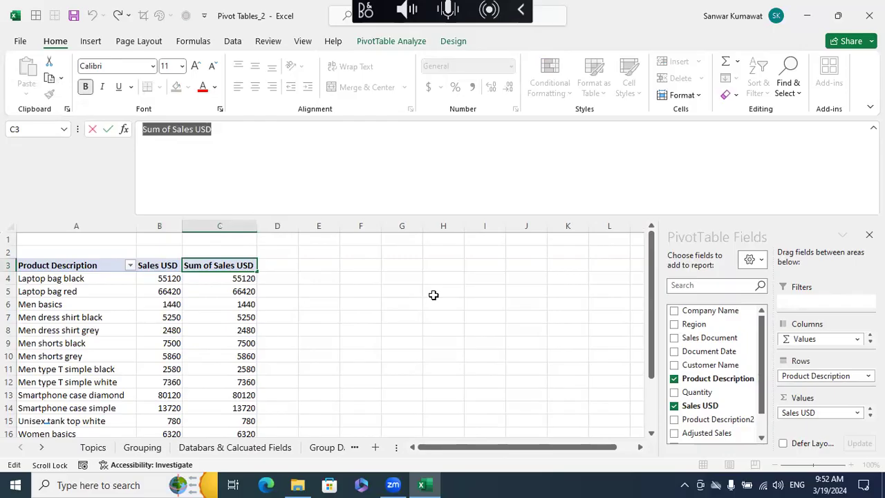
{"action": "type", "text": "Bar"}
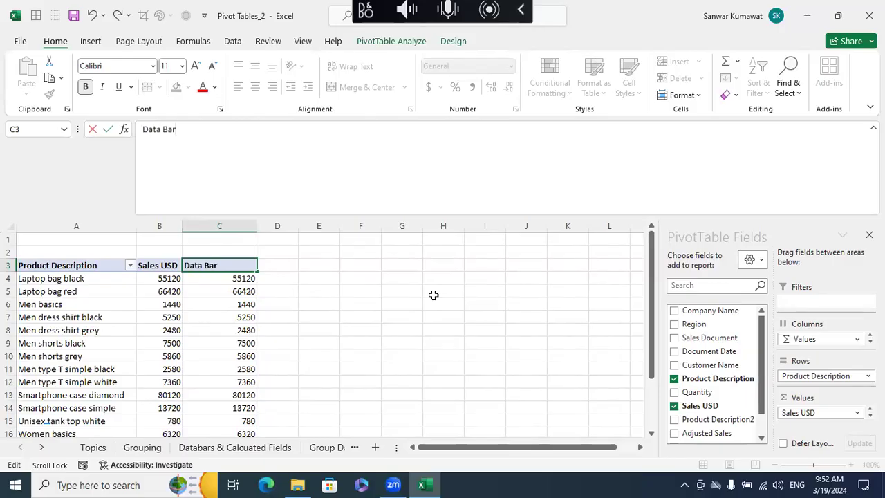
{"action": "key", "text": "Return"}
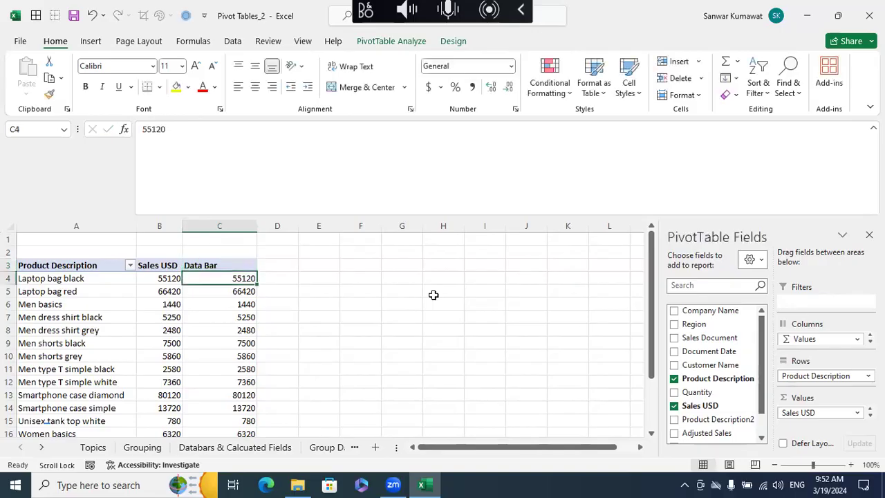
{"action": "left_click", "coordinate": [337, 326]}
- Turn off the pivot table's grand totals for rows and columns
{"action": "left_click", "coordinate": [249, 278]}
{"action": "scroll", "coordinate": [343, 315], "scroll_direction": "down", "scroll_amount": 2}
{"action": "left_click", "coordinate": [331, 344]}
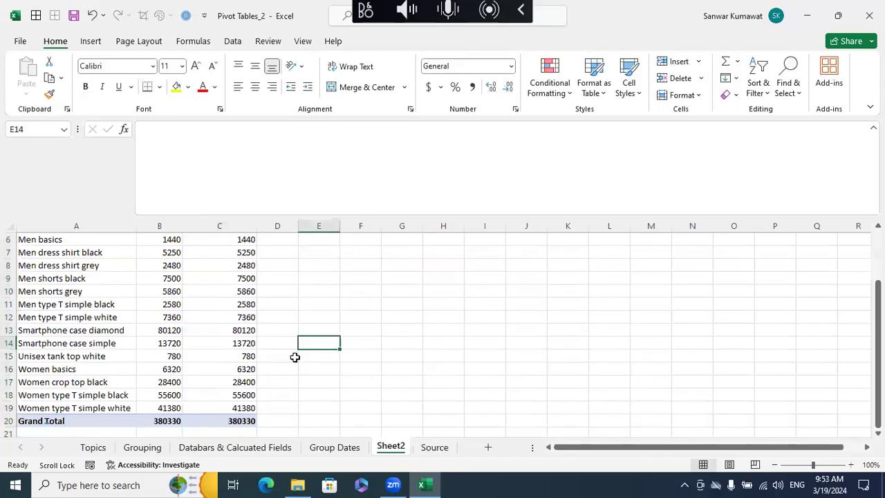
{"action": "left_click_drag", "start_coordinate": [245, 421], "coordinate": [121, 425]}
{"action": "left_click", "coordinate": [202, 368]}
{"action": "left_click", "coordinate": [50, 420]}
{"action": "left_click", "coordinate": [235, 420]}
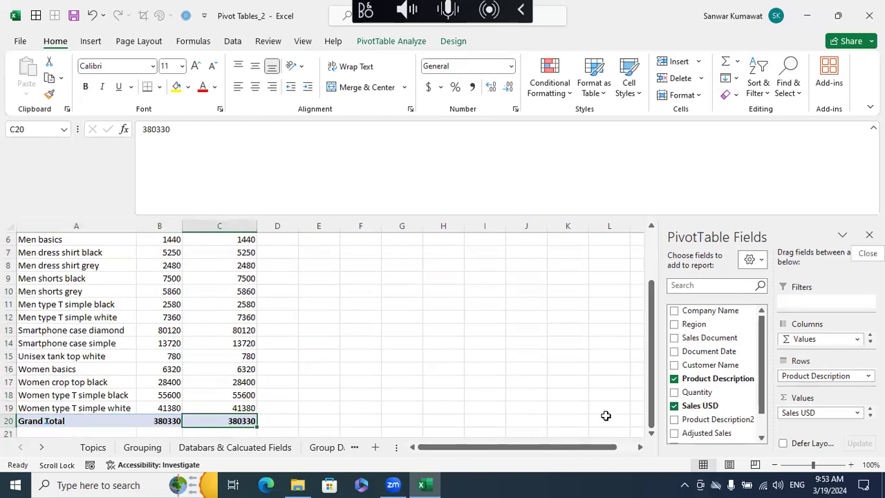
{"action": "left_click", "coordinate": [303, 415]}
{"action": "left_click_drag", "start_coordinate": [235, 421], "coordinate": [77, 423]}
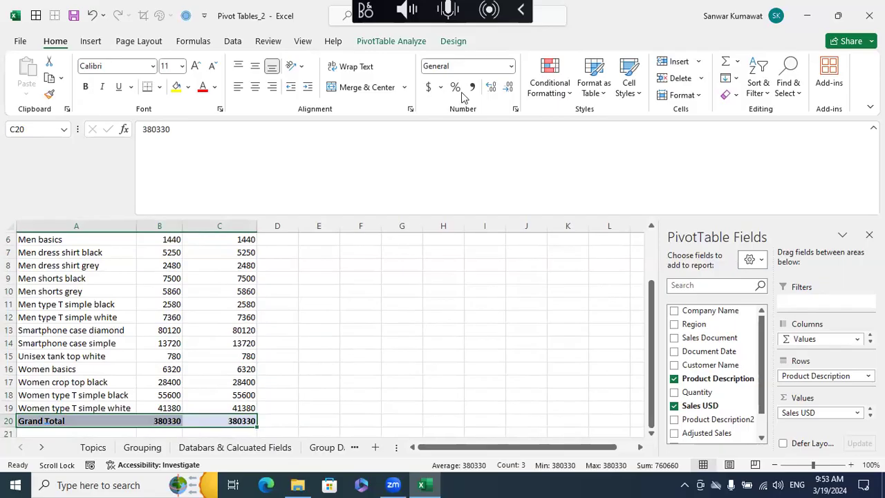
{"action": "left_click", "coordinate": [454, 43]}
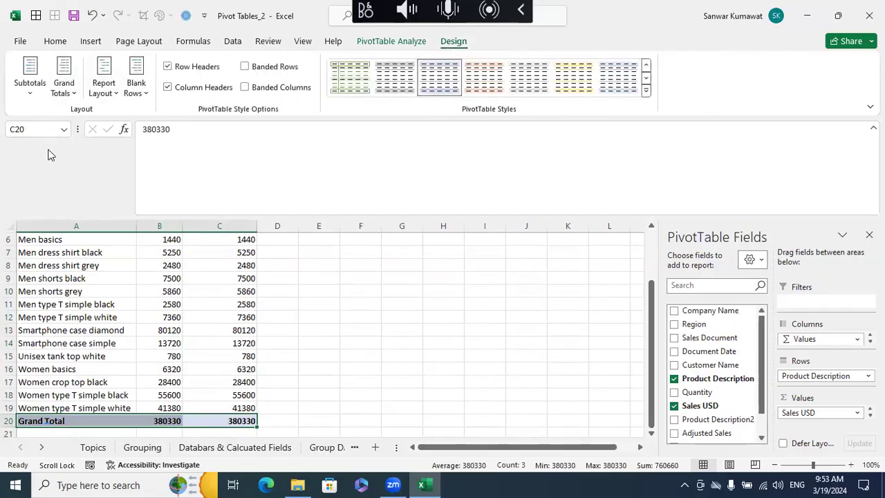
{"action": "left_click", "coordinate": [64, 92]}
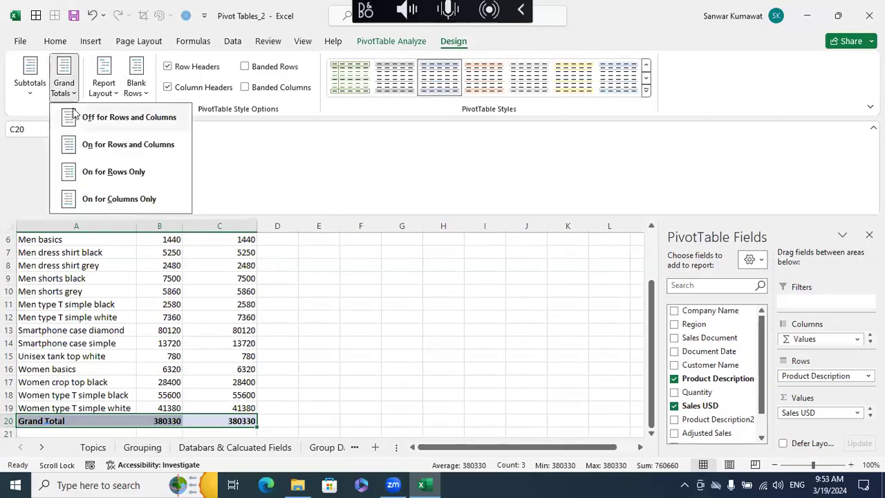
{"action": "left_click", "coordinate": [117, 121]}
{"action": "left_click", "coordinate": [311, 359]}
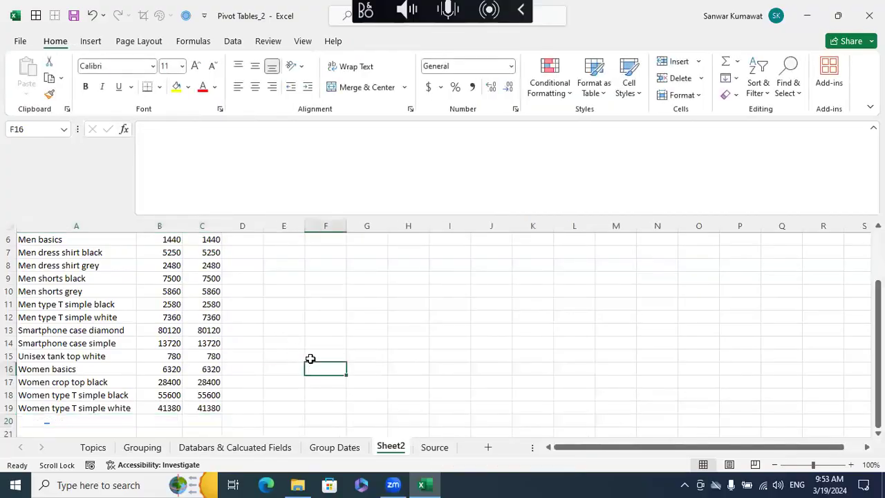
- Apply a solid-fill data bar rule to C4:C19 in the pivot table, showing bars only with the maximum type set to Percentile
{"action": "scroll", "coordinate": [311, 359], "scroll_direction": "up", "scroll_amount": 2}
{"action": "left_click", "coordinate": [208, 278]}
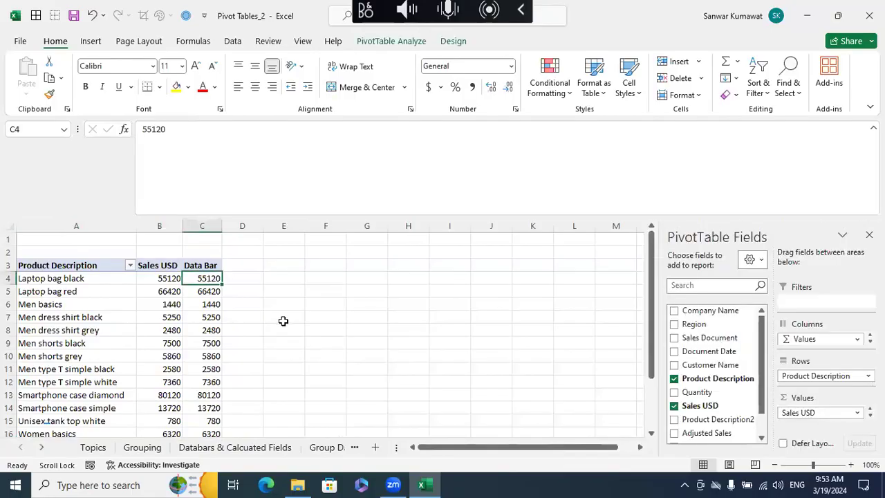
{"action": "key", "text": "ctrl+shift+Down"}
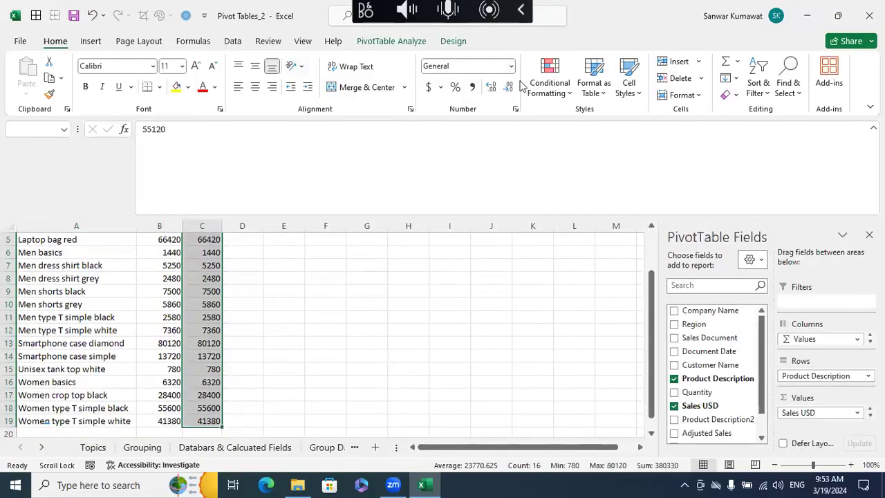
{"action": "left_click", "coordinate": [544, 90]}
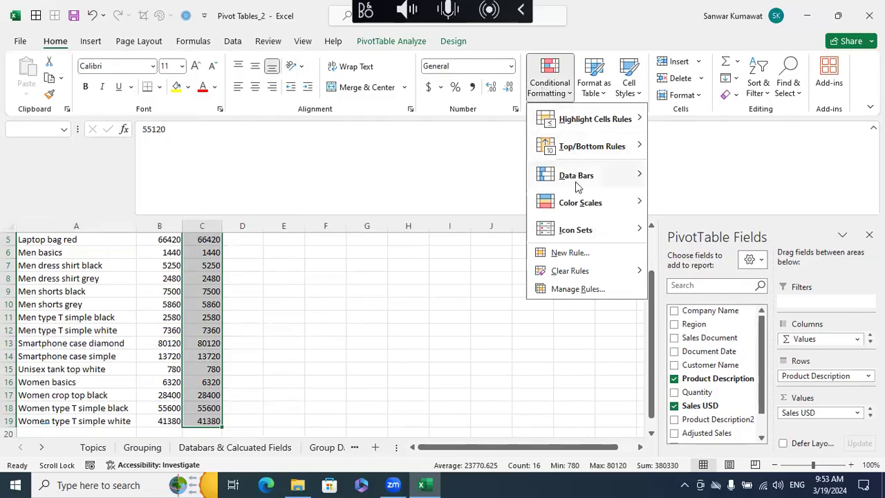
{"action": "mouse_move", "coordinate": [576, 185]}
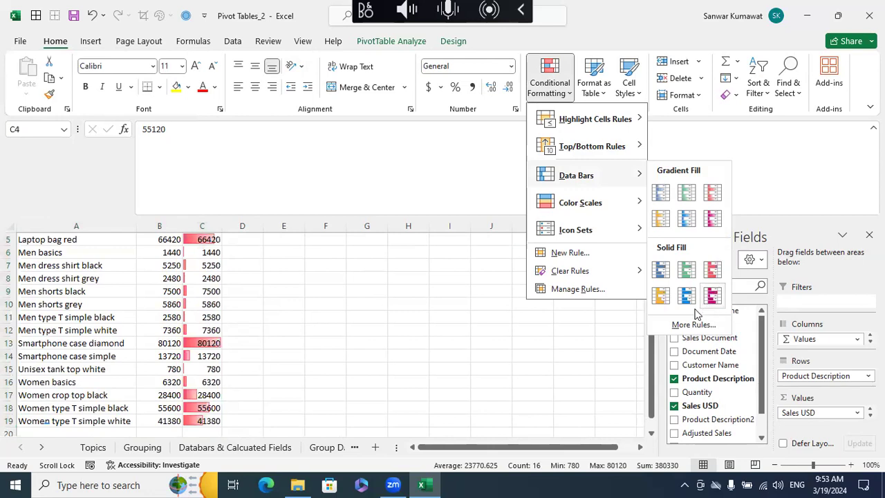
{"action": "left_click", "coordinate": [686, 325]}
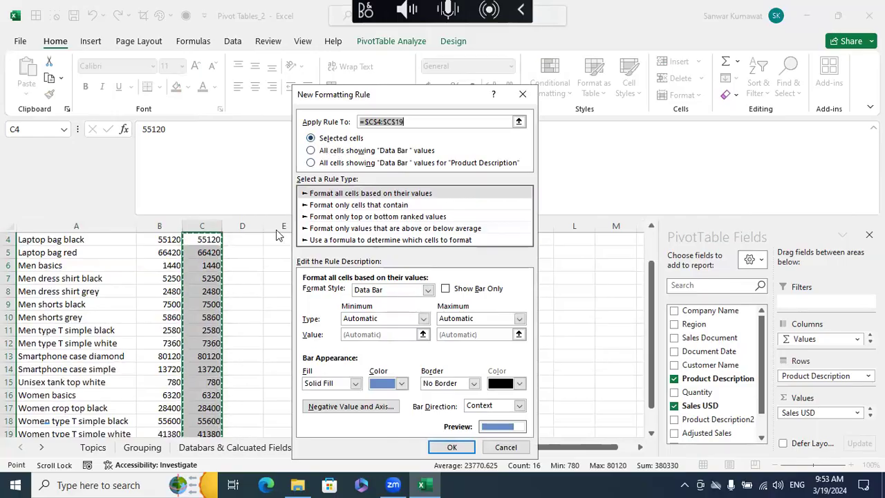
{"action": "left_click", "coordinate": [445, 291]}
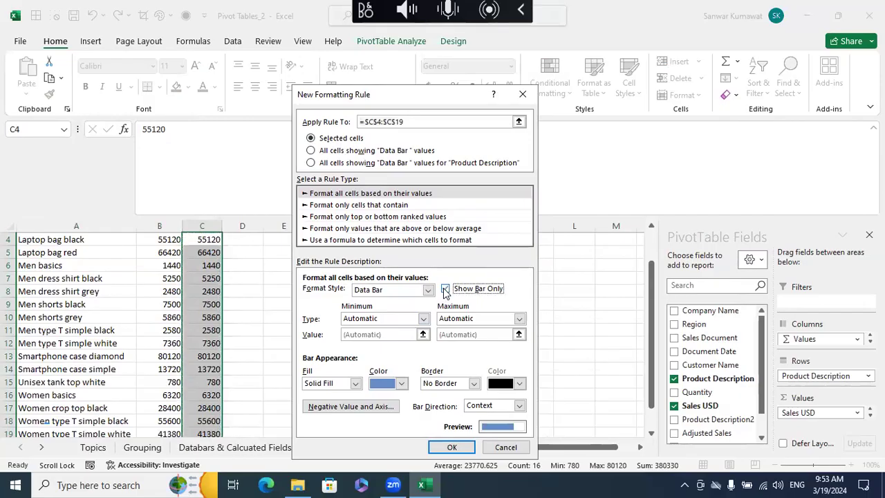
{"action": "left_click", "coordinate": [482, 318]}
{"action": "left_click", "coordinate": [454, 385]}
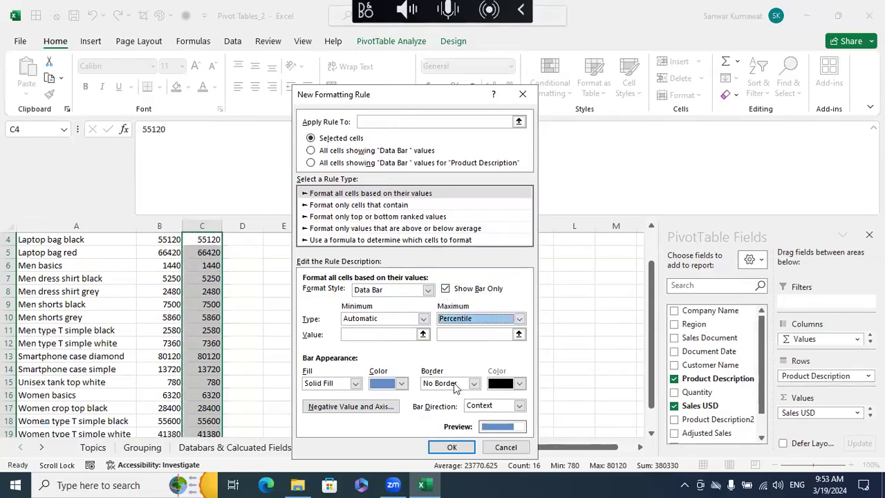
{"action": "left_click", "coordinate": [452, 446]}
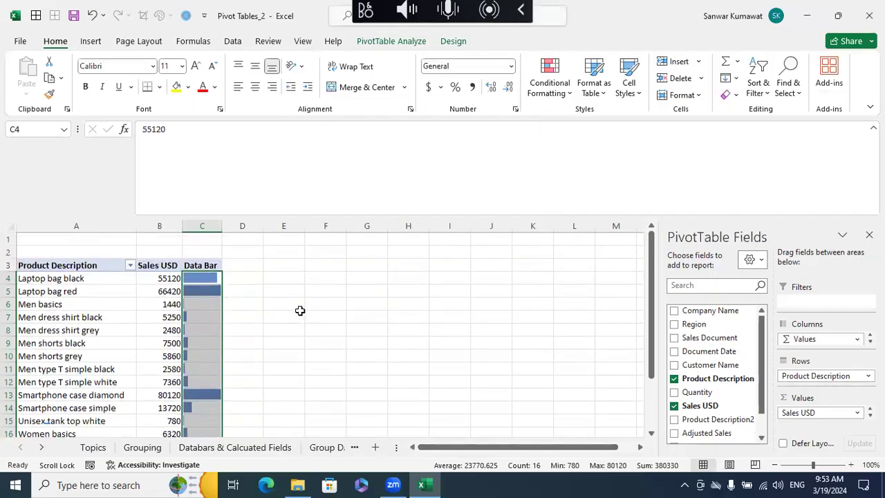
- Compare the data bars with the Sales USD values for each product, including Smartphone case diamond
{"action": "left_click", "coordinate": [299, 311]}
{"action": "scroll", "coordinate": [269, 293], "scroll_direction": "down", "scroll_amount": 3}
{"action": "scroll", "coordinate": [269, 292], "scroll_direction": "up", "scroll_amount": 3}
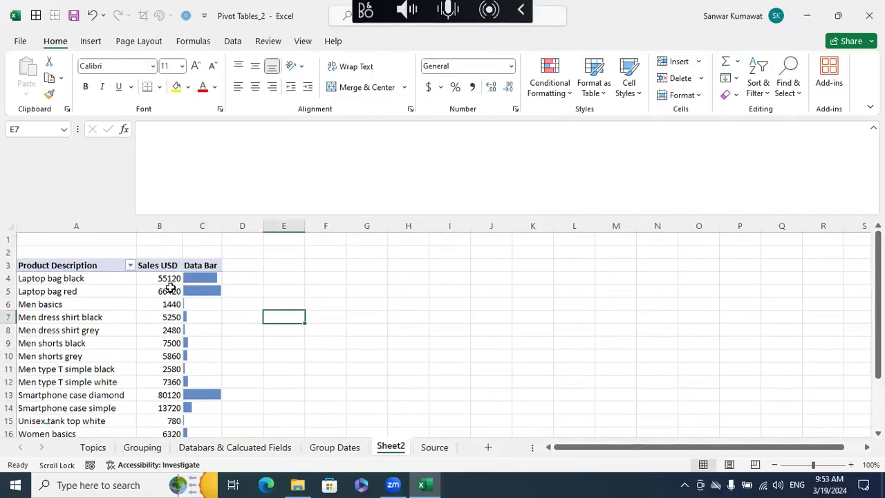
{"action": "mouse_move", "coordinate": [170, 293]}
{"action": "scroll", "coordinate": [179, 330], "scroll_direction": "down", "scroll_amount": 1}
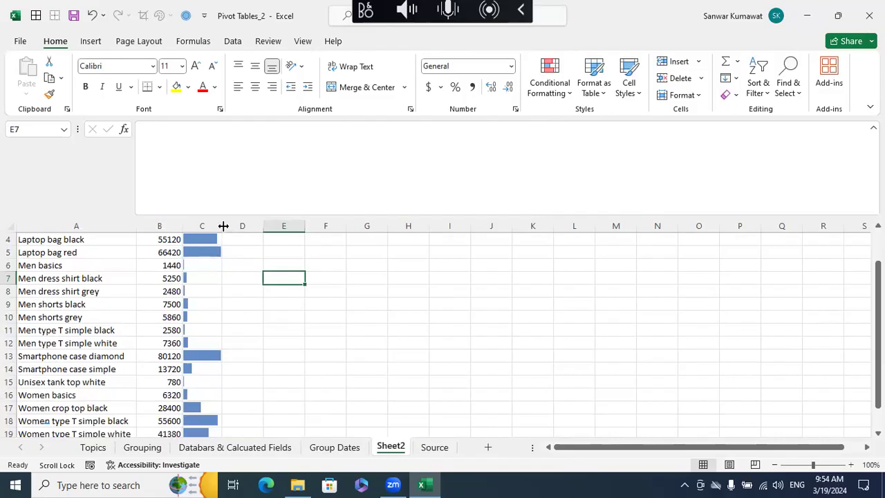
{"action": "left_click", "coordinate": [173, 355]}
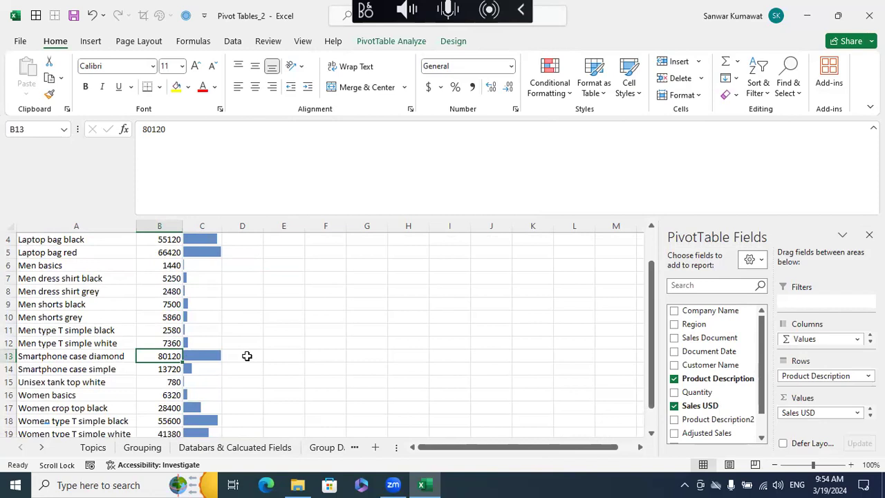
{"action": "scroll", "coordinate": [275, 327], "scroll_direction": "up", "scroll_amount": 1}
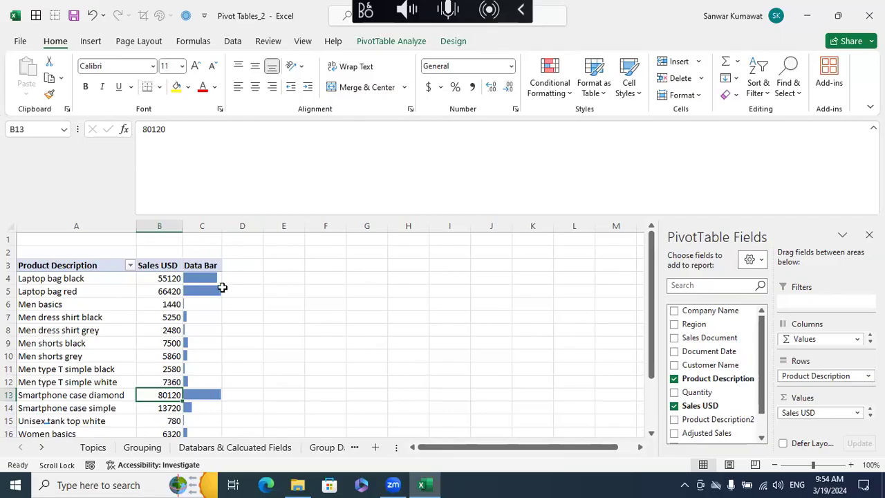
- Replace the Data Bar column heading in C3 with a blank space
{"action": "left_click", "coordinate": [213, 262]}
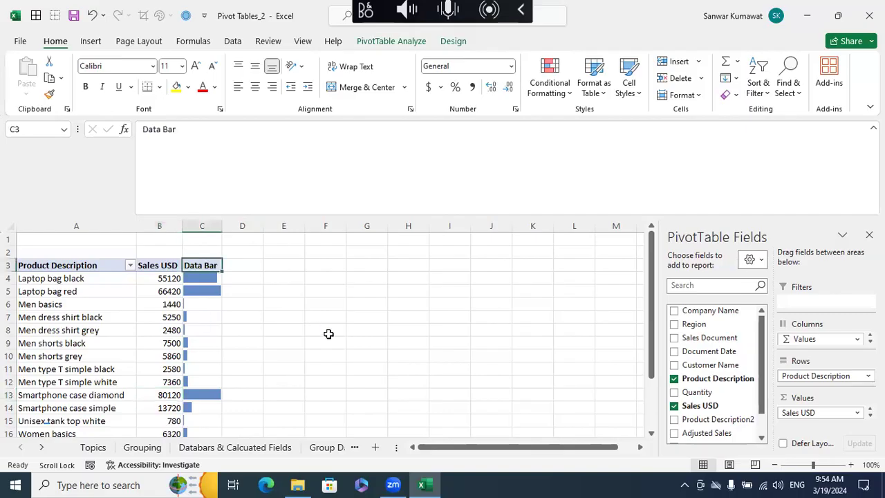
{"action": "key", "text": "Delete"}
{"action": "left_click", "coordinate": [445, 280]}
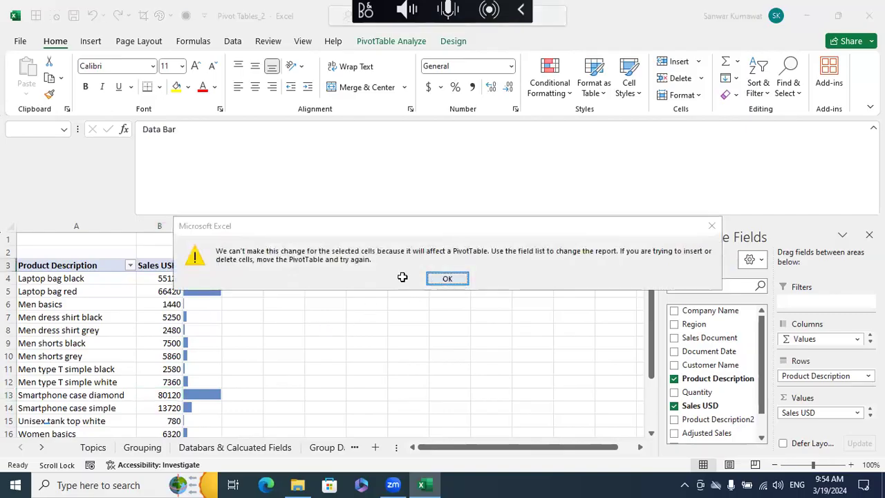
{"action": "left_click_drag", "start_coordinate": [190, 132], "coordinate": [119, 133]}
{"action": "key", "text": "Delete"}
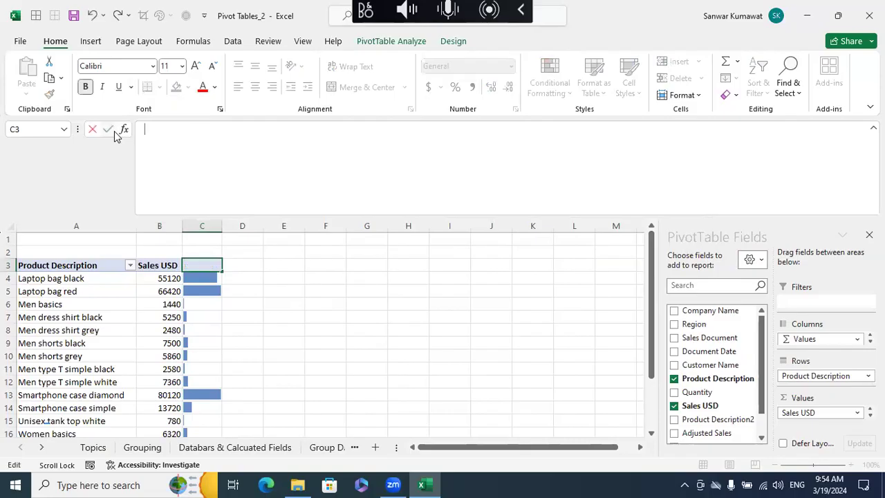
{"action": "key", "text": "Return"}
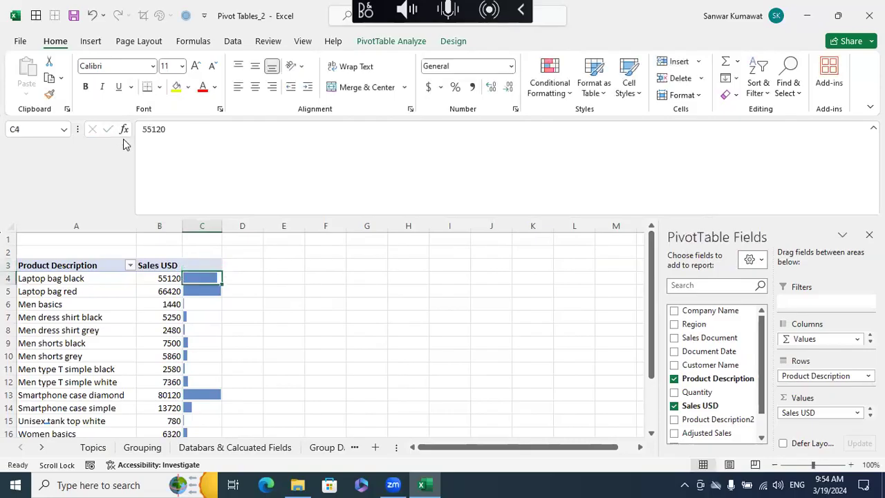
- Refresh the pivot table, widen column C, and refresh again to test how refreshing affects the column width
{"action": "right_click", "coordinate": [121, 288]}
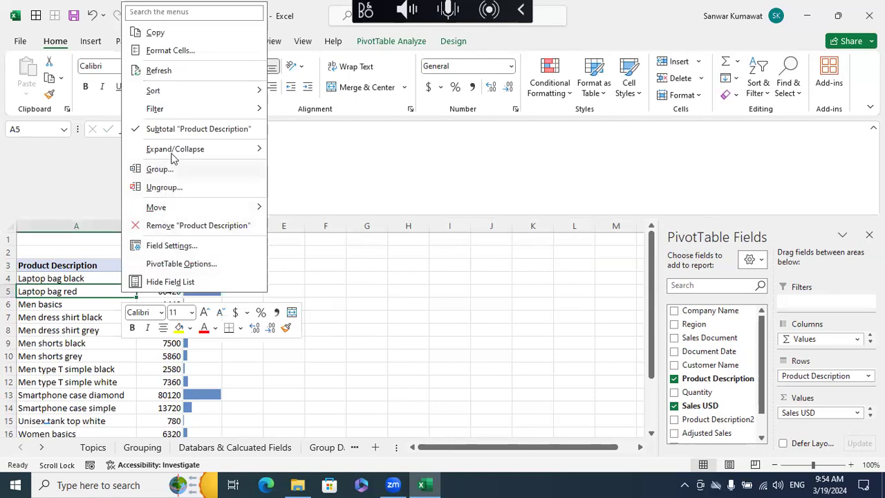
{"action": "left_click", "coordinate": [158, 70]}
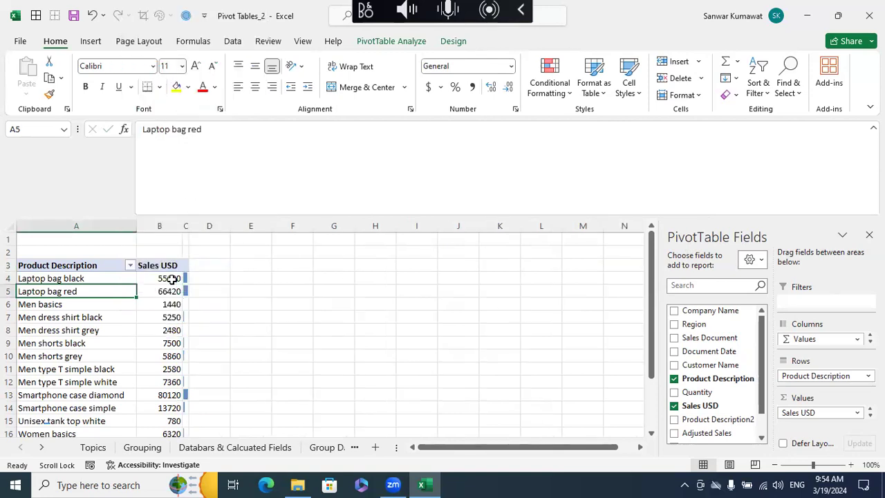
{"action": "left_click", "coordinate": [185, 221]}
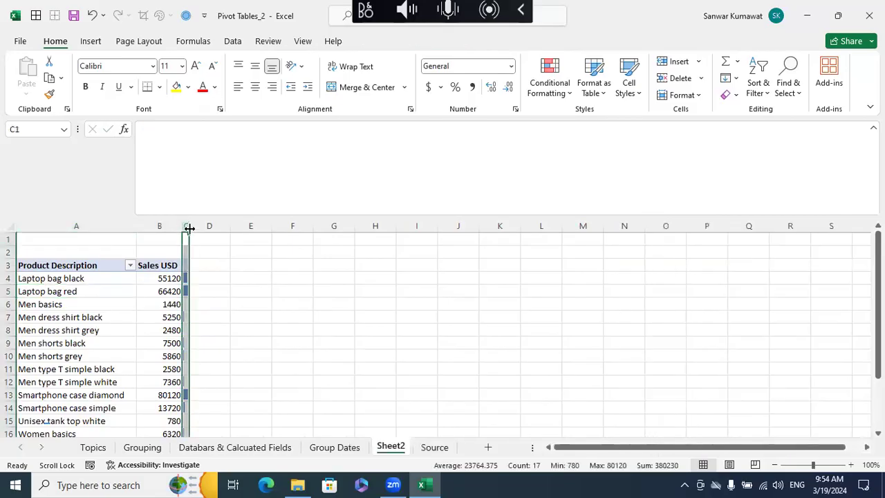
{"action": "left_click_drag", "start_coordinate": [188, 226], "coordinate": [258, 249]}
{"action": "left_click", "coordinate": [143, 278]}
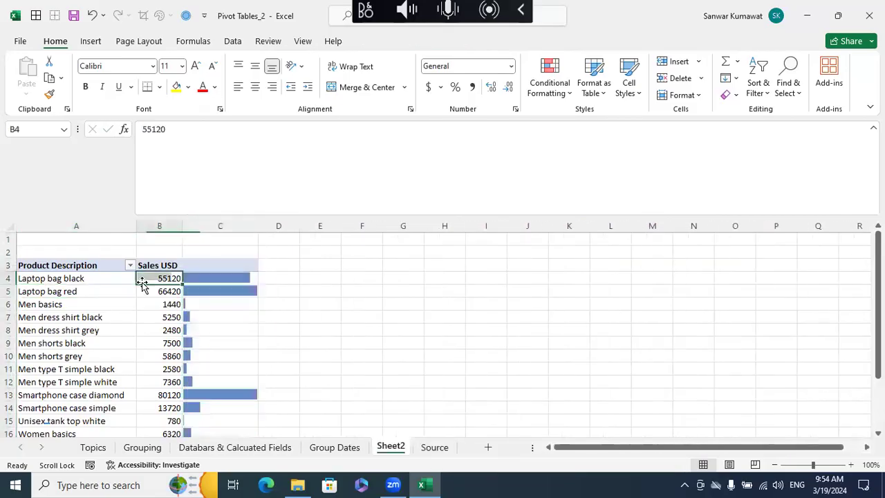
{"action": "right_click", "coordinate": [143, 278]}
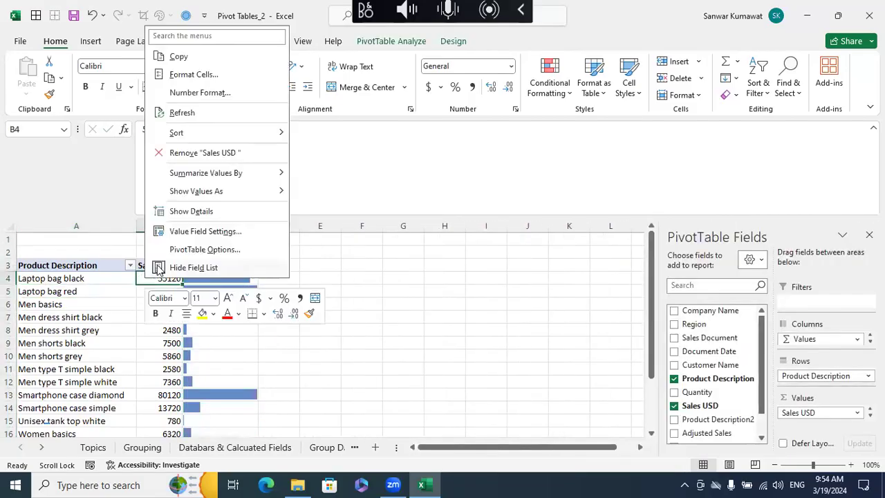
{"action": "left_click", "coordinate": [182, 114]}
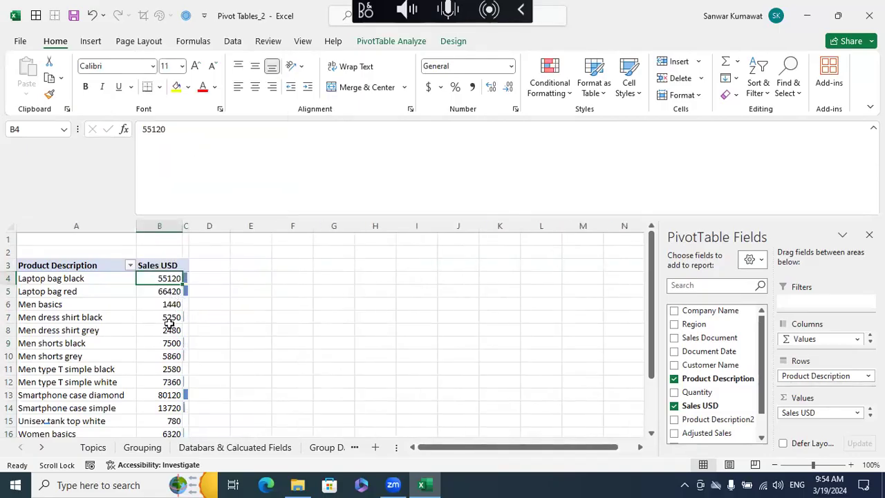
- Open the Pivot Tables_1 workbook from the Pivot Tables folder and view its Topics sheet
{"action": "mouse_move", "coordinate": [169, 323]}
{"action": "left_click", "coordinate": [299, 484]}
{"action": "left_click", "coordinate": [224, 142]}
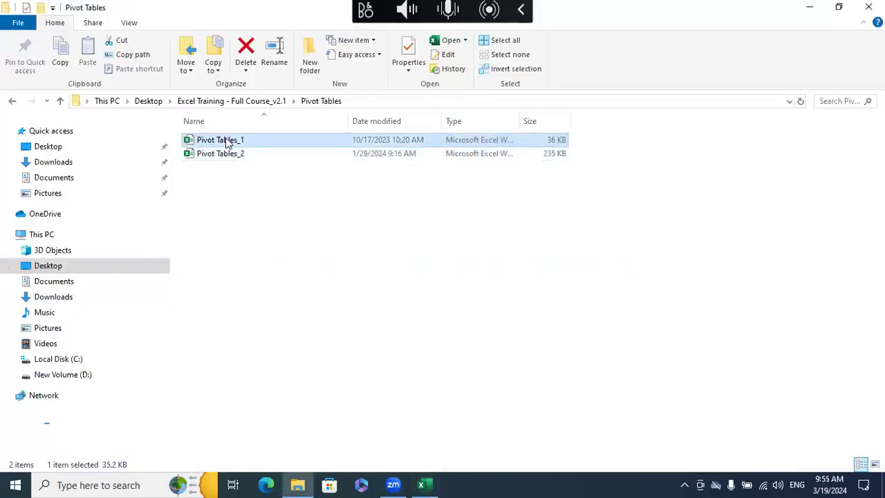
{"action": "key", "text": "Return"}
{"action": "left_click", "coordinate": [342, 316]}
{"action": "left_click", "coordinate": [336, 290]}
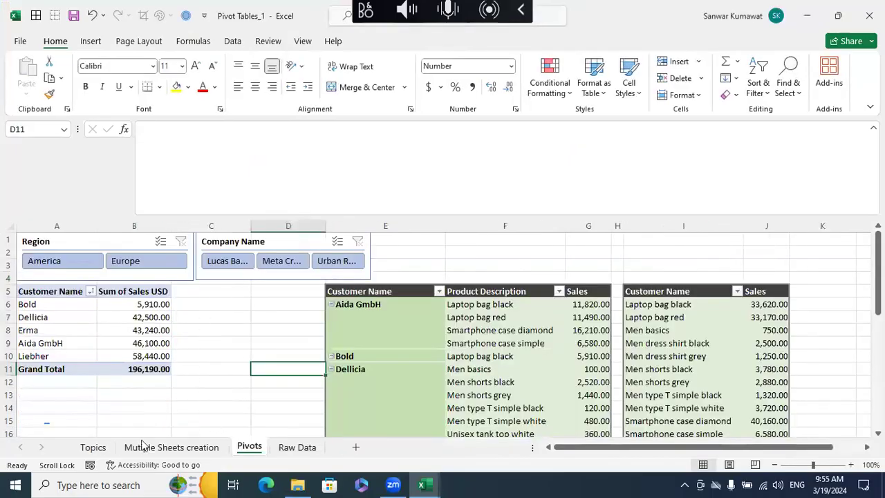
{"action": "left_click", "coordinate": [91, 449]}
{"action": "scroll", "coordinate": [239, 375], "scroll_direction": "down", "scroll_amount": 2}
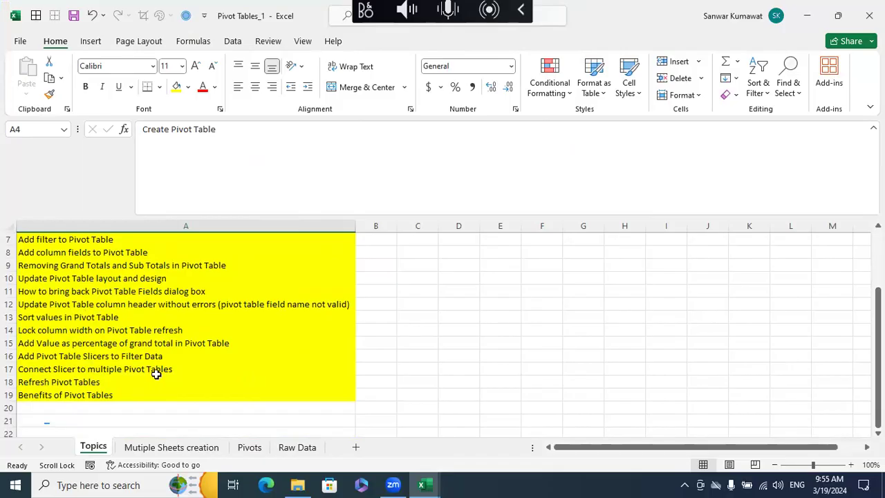
- Make the topic "Lock column width on Pivot Table refresh" in A14 bold with red font
{"action": "left_click", "coordinate": [111, 253]}
{"action": "scroll", "coordinate": [151, 293], "scroll_direction": "up", "scroll_amount": 1}
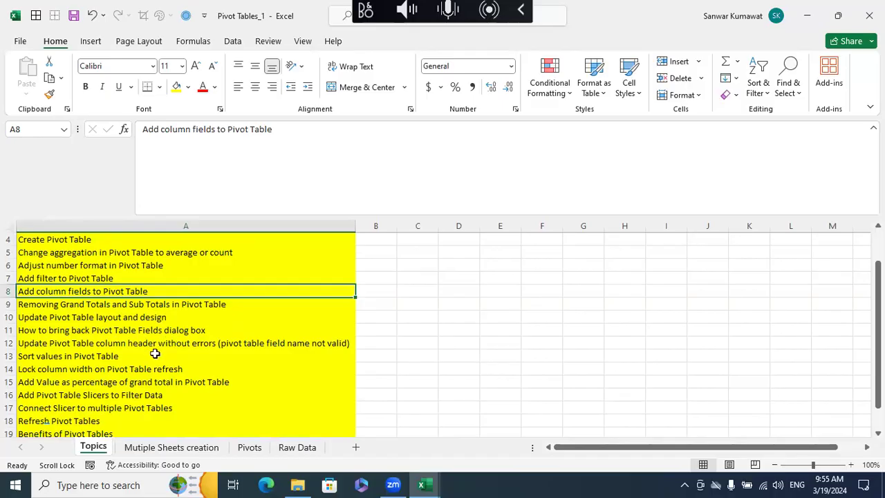
{"action": "left_click", "coordinate": [62, 368]}
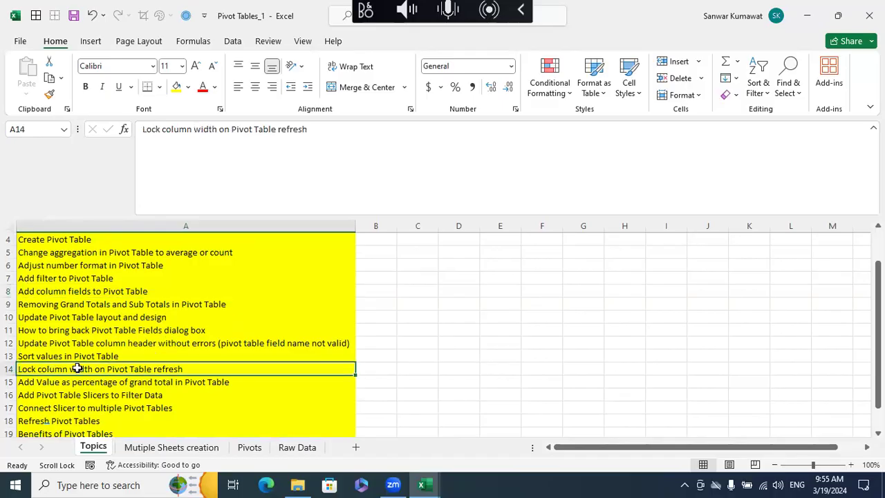
{"action": "key", "text": "ctrl+b"}
{"action": "left_click", "coordinate": [203, 87]}
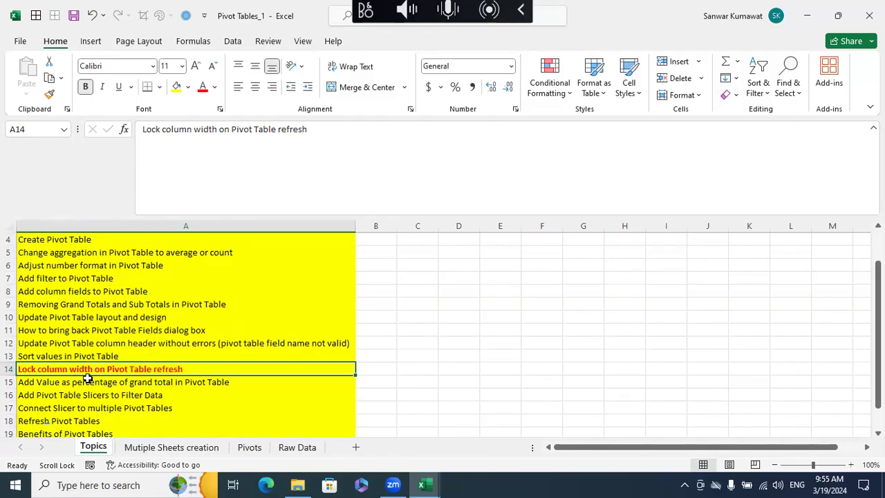
- Switch back to the Pivot Tables_2 workbook and widen column C on Sheet2 before and after refreshing the pivot table
{"action": "left_click", "coordinate": [418, 483]}
{"action": "left_click", "coordinate": [373, 427]}
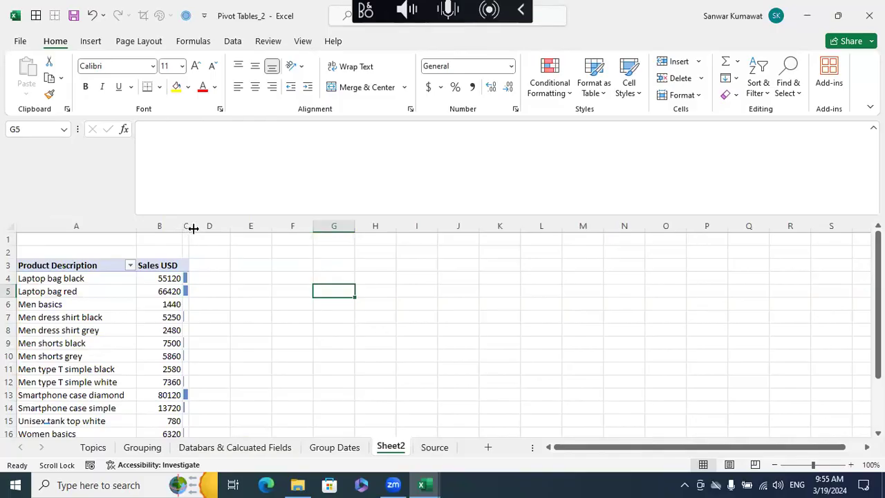
{"action": "left_click_drag", "start_coordinate": [189, 226], "coordinate": [276, 226]}
{"action": "left_click", "coordinate": [100, 278]}
{"action": "right_click", "coordinate": [100, 278]}
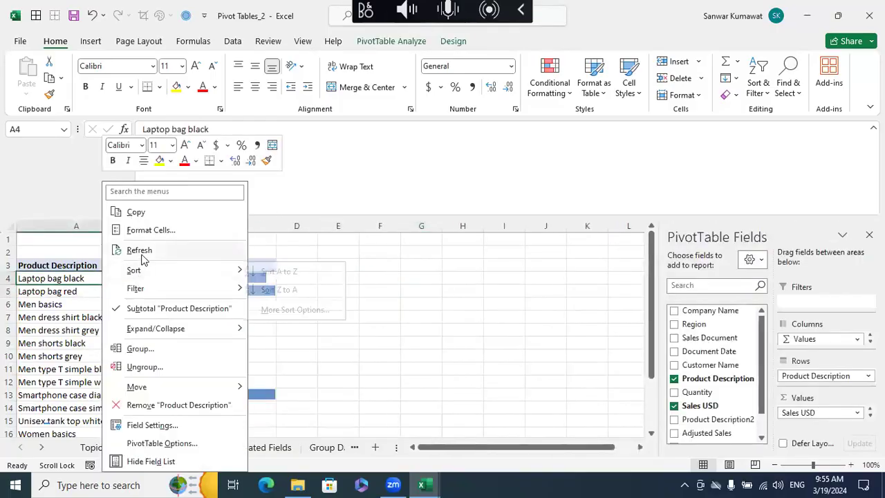
{"action": "left_click", "coordinate": [138, 251]}
{"action": "left_click_drag", "start_coordinate": [188, 226], "coordinate": [268, 226]}
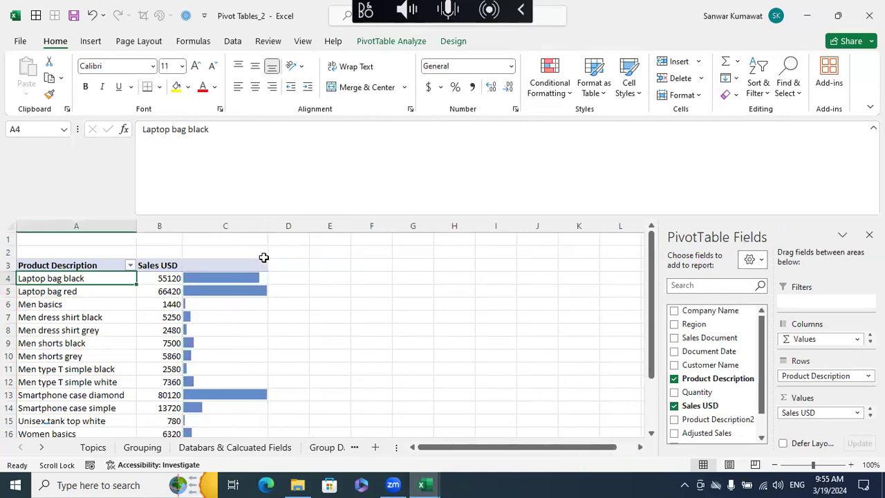
- Turn off Autofit column widths on update in the options of the Sheet2 pivot table
{"action": "left_click", "coordinate": [462, 43]}
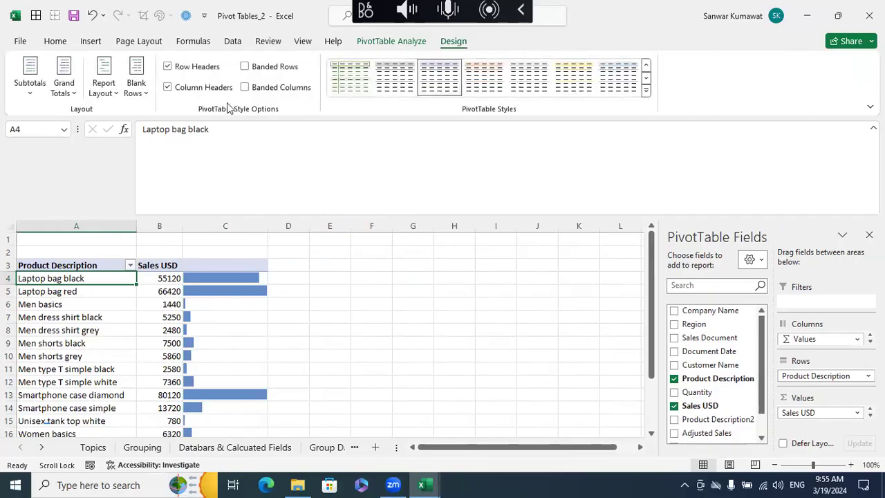
{"action": "left_click", "coordinate": [411, 42]}
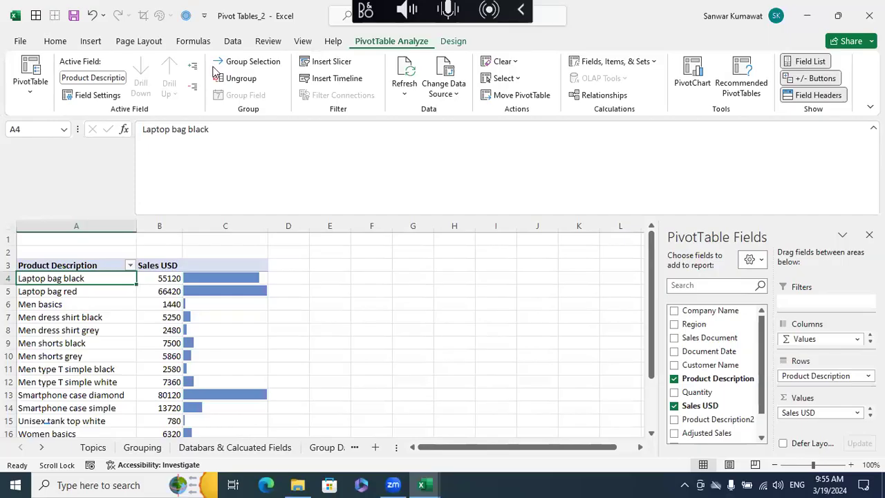
{"action": "left_click", "coordinate": [35, 94]}
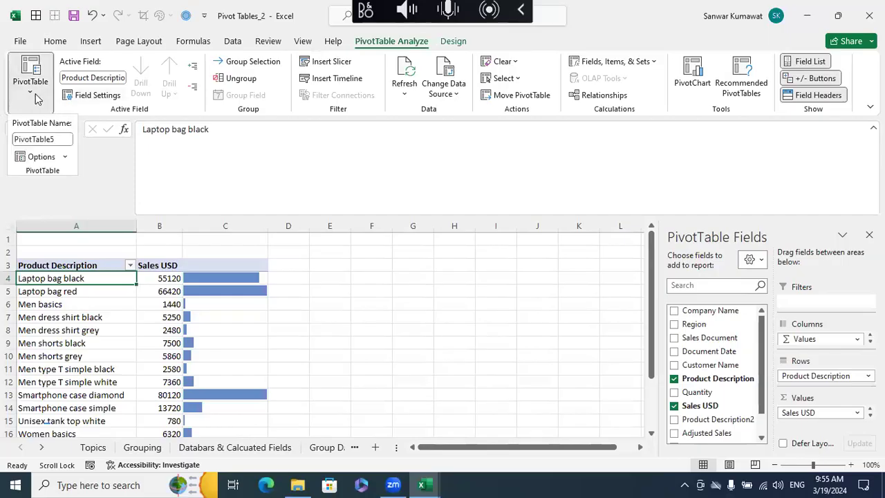
{"action": "left_click", "coordinate": [64, 157]}
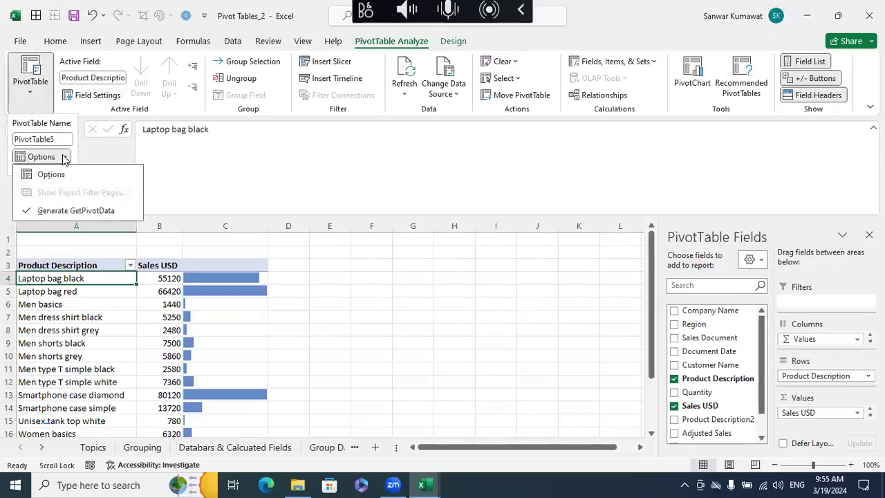
{"action": "left_click", "coordinate": [51, 174]}
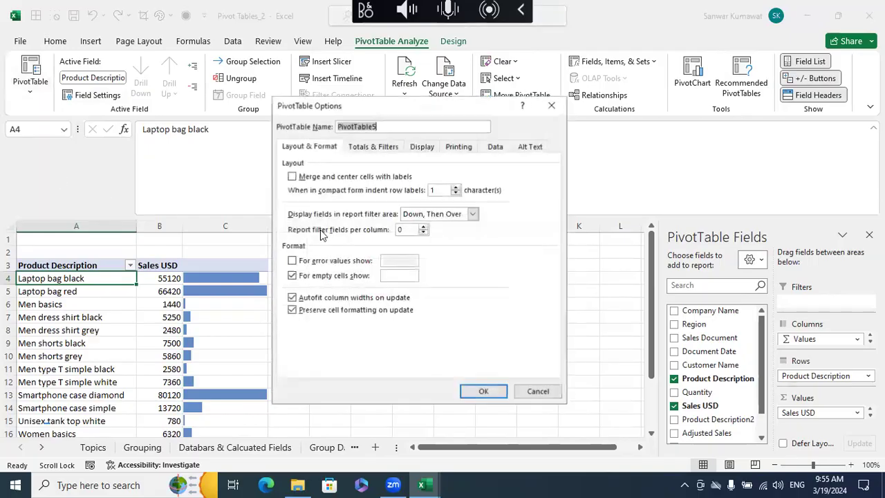
{"action": "left_click_drag", "start_coordinate": [342, 107], "coordinate": [323, 116]}
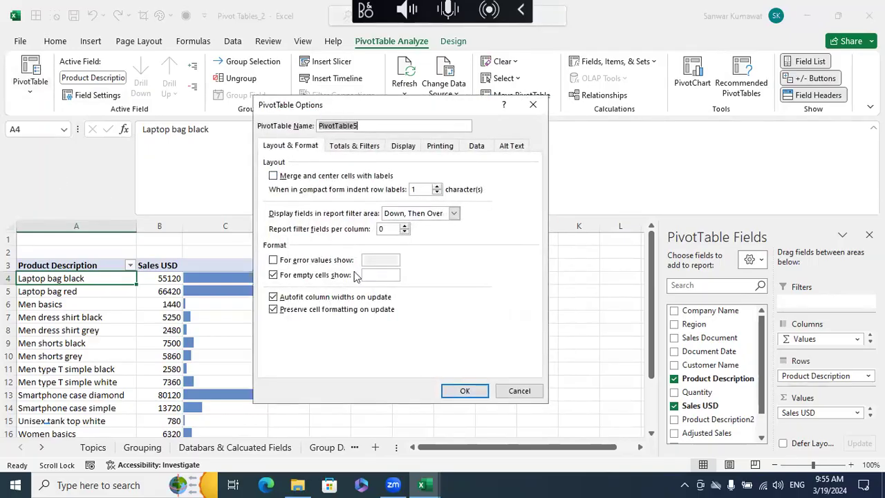
{"action": "left_click", "coordinate": [320, 297]}
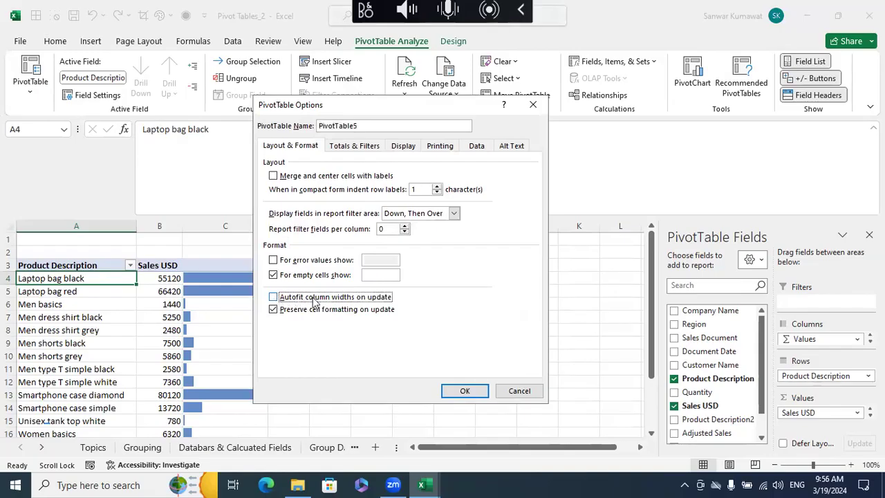
{"action": "left_click", "coordinate": [464, 391]}
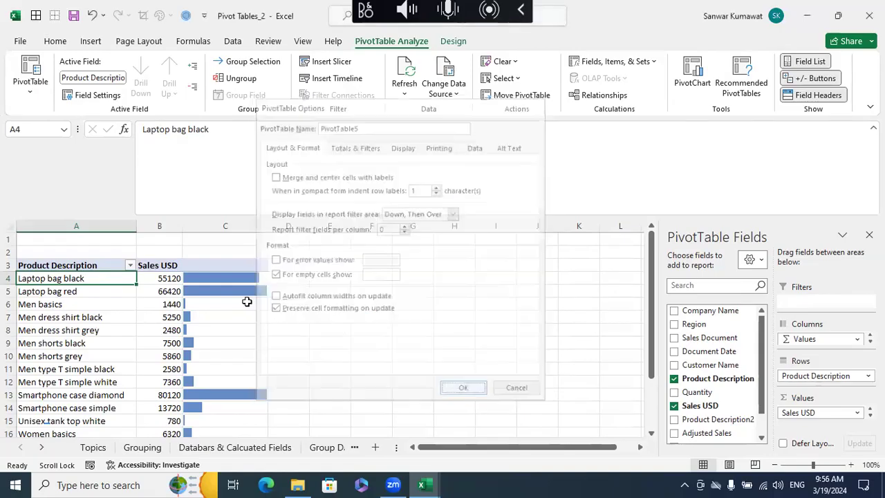
- Refresh the Sheet2 pivot table several times to test whether the column widths stay locked
{"action": "right_click", "coordinate": [141, 277]}
{"action": "left_click", "coordinate": [161, 251]}
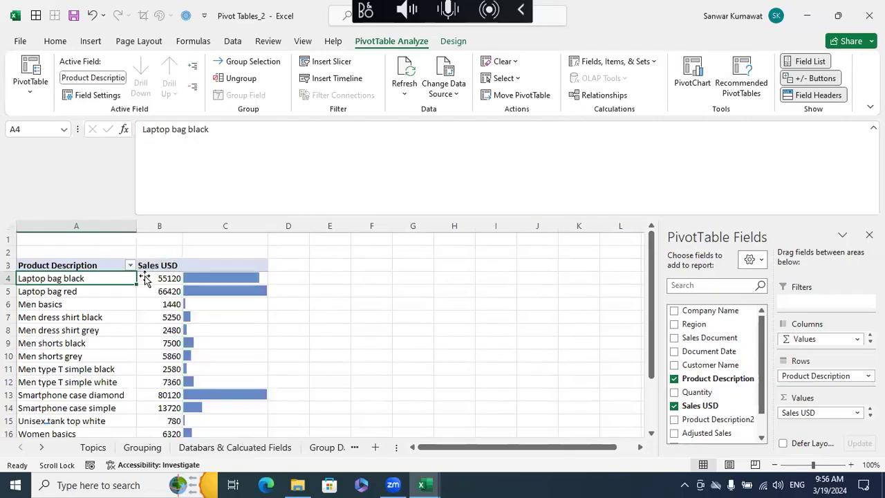
{"action": "right_click", "coordinate": [132, 277]}
{"action": "left_click", "coordinate": [160, 250]}
{"action": "right_click", "coordinate": [96, 279]}
{"action": "left_click", "coordinate": [134, 251]}
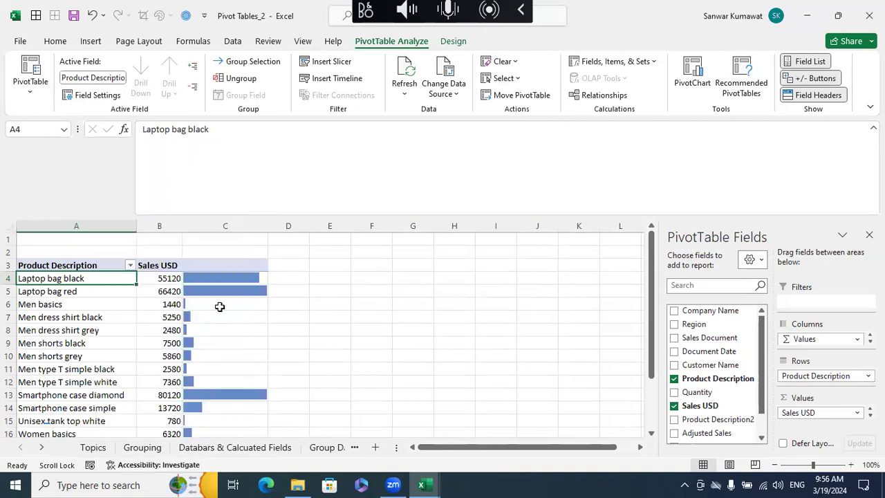
- View the topic list in the Pivot Tables_1 workbook and return to the Pivot Tables_2 workbook
{"action": "left_click", "coordinate": [422, 484]}
{"action": "left_click", "coordinate": [494, 423]}
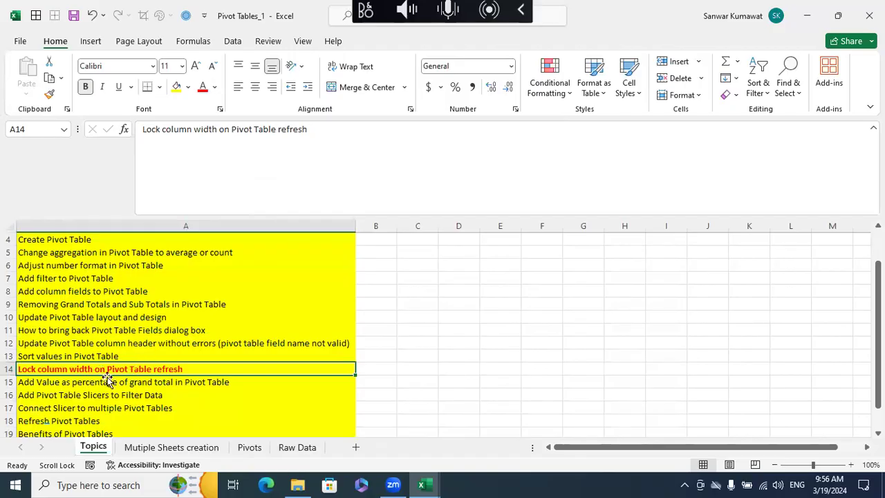
{"action": "left_click", "coordinate": [422, 485]}
{"action": "left_click", "coordinate": [321, 392]}
- Examine the product sales values and their data bars in the Sheet2 pivot report
{"action": "scroll", "coordinate": [256, 320], "scroll_direction": "down", "scroll_amount": 3}
{"action": "scroll", "coordinate": [257, 320], "scroll_direction": "up", "scroll_amount": 3}
{"action": "left_click", "coordinate": [207, 278]}
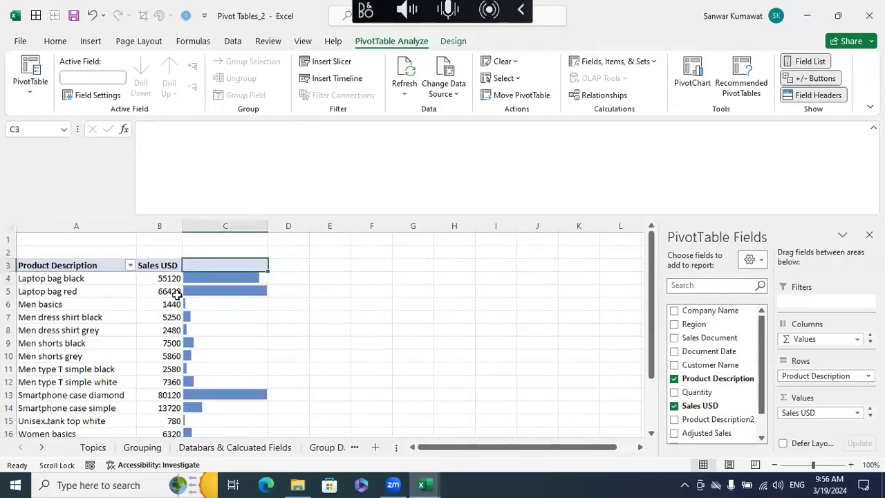
{"action": "left_click", "coordinate": [153, 281]}
{"action": "left_click", "coordinate": [163, 294]}
{"action": "left_click", "coordinate": [171, 329]}
{"action": "left_click", "coordinate": [200, 330]}
{"action": "left_click_drag", "start_coordinate": [133, 356], "coordinate": [180, 358]}
{"action": "left_click", "coordinate": [204, 395]}
{"action": "scroll", "coordinate": [221, 382], "scroll_direction": "down", "scroll_amount": 3}
{"action": "scroll", "coordinate": [207, 387], "scroll_direction": "up", "scroll_amount": 3}
- Review the Topics sheet of the Pivot Tables_2 workbook and return to Sheet2
{"action": "left_click", "coordinate": [131, 448]}
{"action": "left_click", "coordinate": [93, 447]}
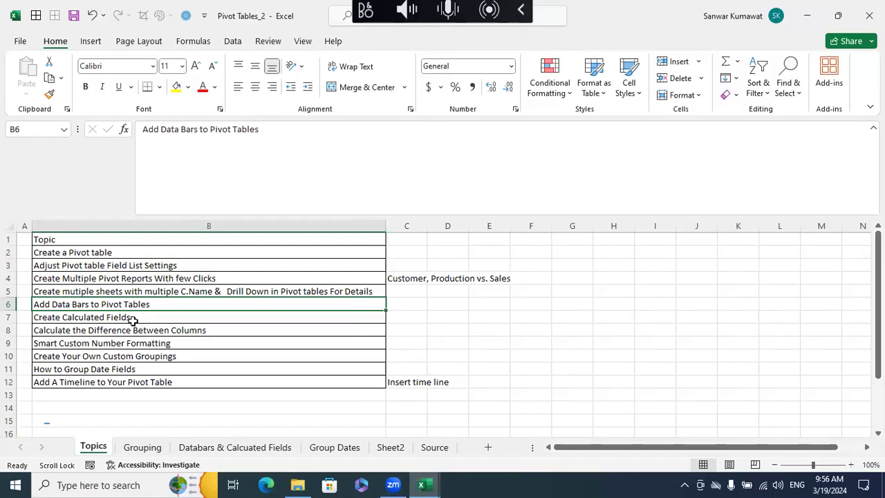
{"action": "left_click", "coordinate": [391, 450]}
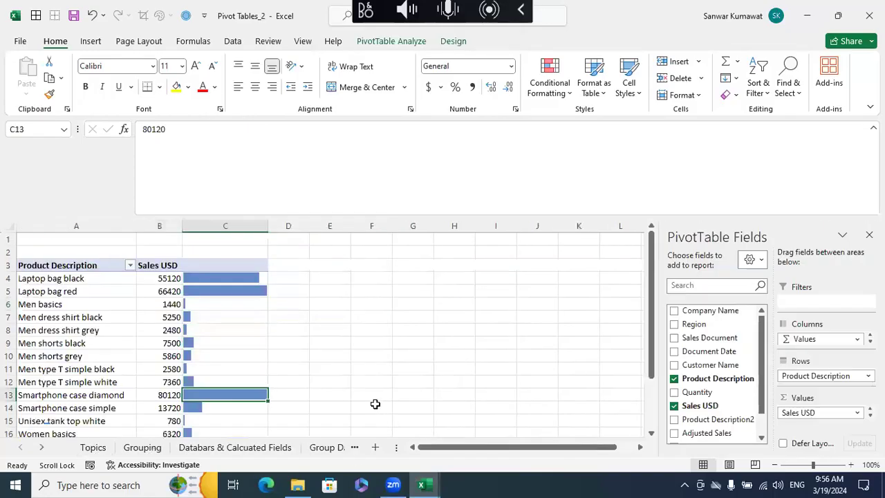
- Reduce the pivot table's values to a single Sum of Sales USD field without data bars and autofit column B
{"action": "left_click", "coordinate": [367, 360]}
{"action": "left_click", "coordinate": [226, 291]}
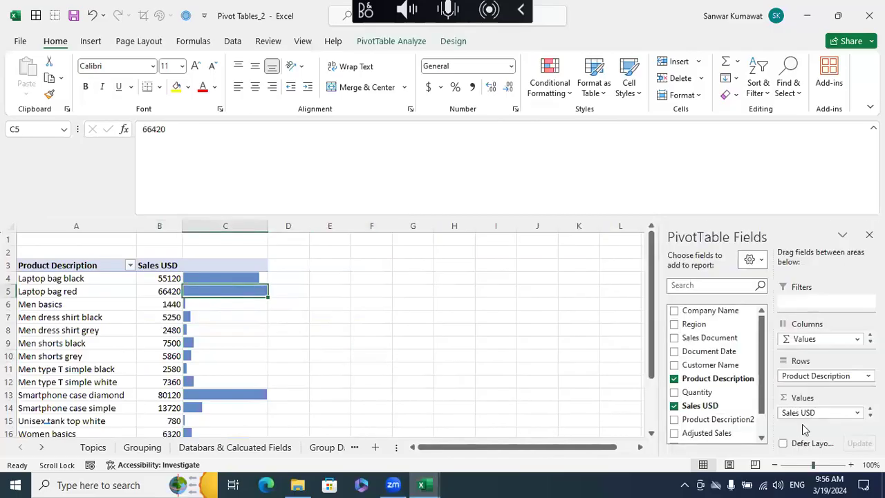
{"action": "mouse_move", "coordinate": [809, 413]}
{"action": "left_mouse_down"}
{"action": "mouse_move", "coordinate": [708, 397]}
{"action": "mouse_move", "coordinate": [677, 410]}
{"action": "mouse_move", "coordinate": [765, 414]}
{"action": "mouse_move", "coordinate": [681, 401]}
{"action": "mouse_move", "coordinate": [801, 428]}
{"action": "mouse_move", "coordinate": [803, 408]}
{"action": "mouse_move", "coordinate": [708, 411]}
{"action": "mouse_move", "coordinate": [816, 421]}
{"action": "left_mouse_up"}
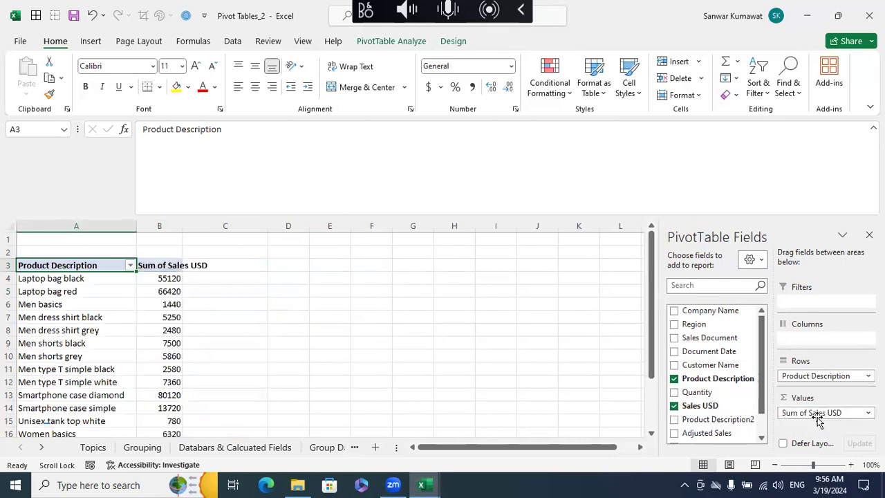
{"action": "left_click", "coordinate": [384, 334]}
{"action": "double_click", "coordinate": [186, 226]}
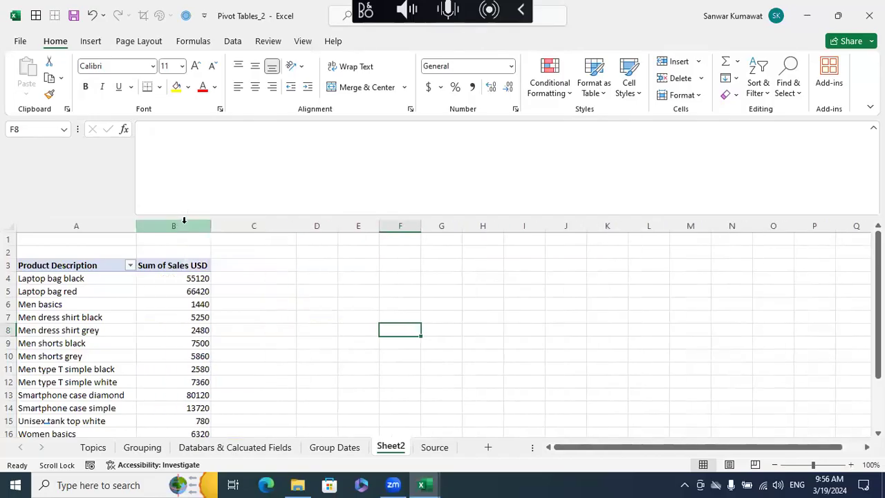
{"action": "left_click", "coordinate": [268, 296]}
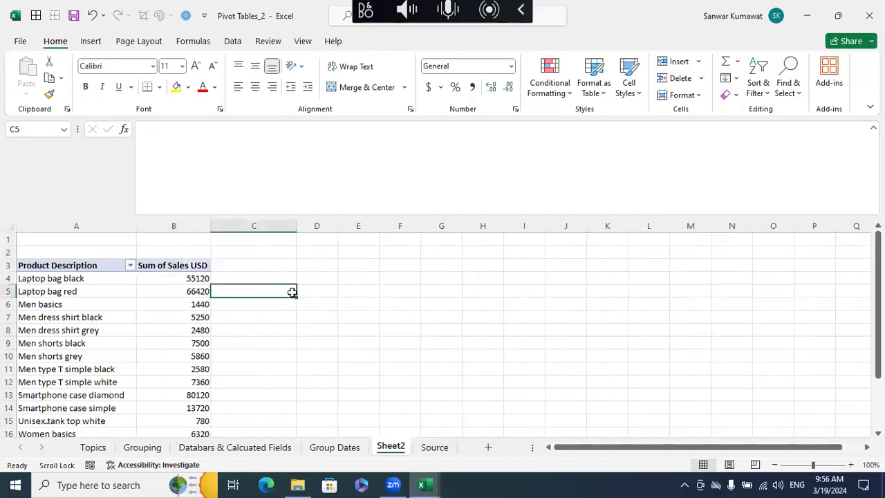
{"action": "left_click", "coordinate": [377, 382]}
- Enter the year 2022 in B2 above the Sum of Sales USD header
{"action": "left_click", "coordinate": [196, 251]}
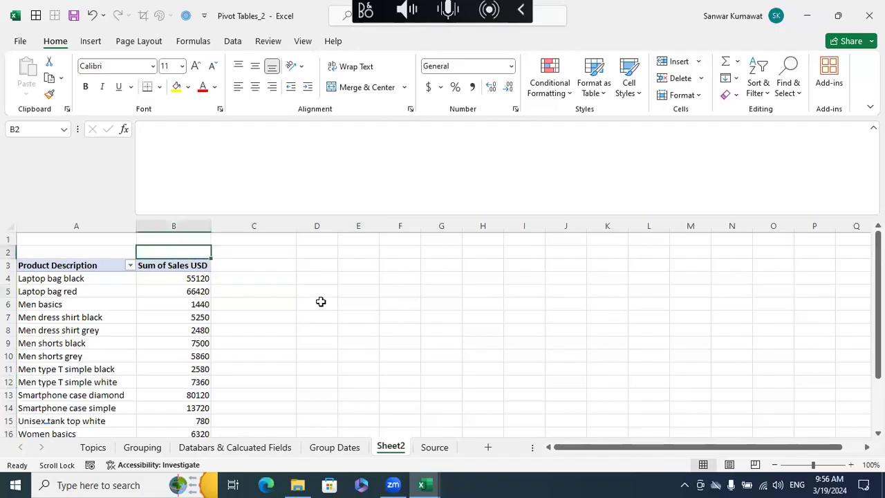
{"action": "type", "text": "202"}
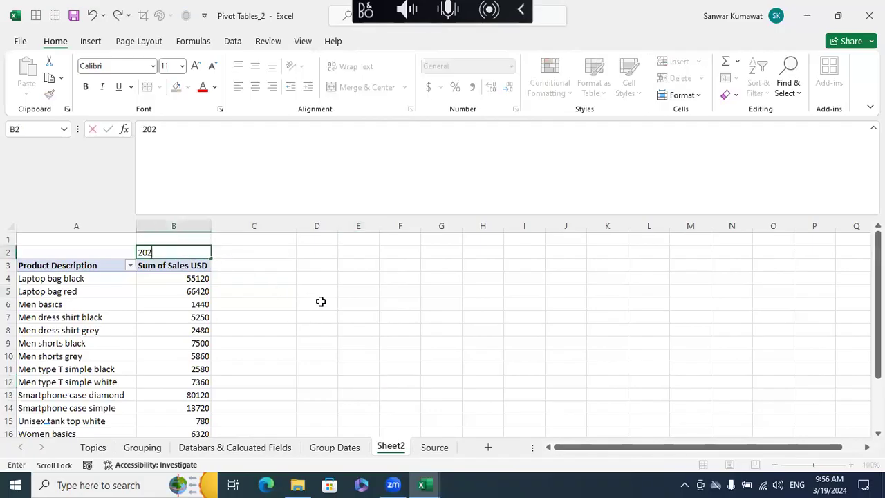
{"action": "type", "text": "2"}
{"action": "key", "text": "Return"}
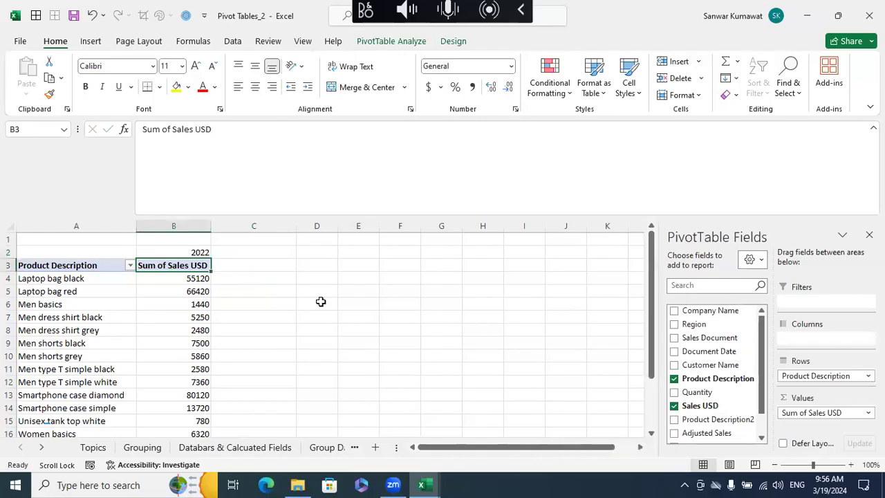
- Set the year in B2 to 2023 and enter 2024 in C2
{"action": "key", "text": "F2"}
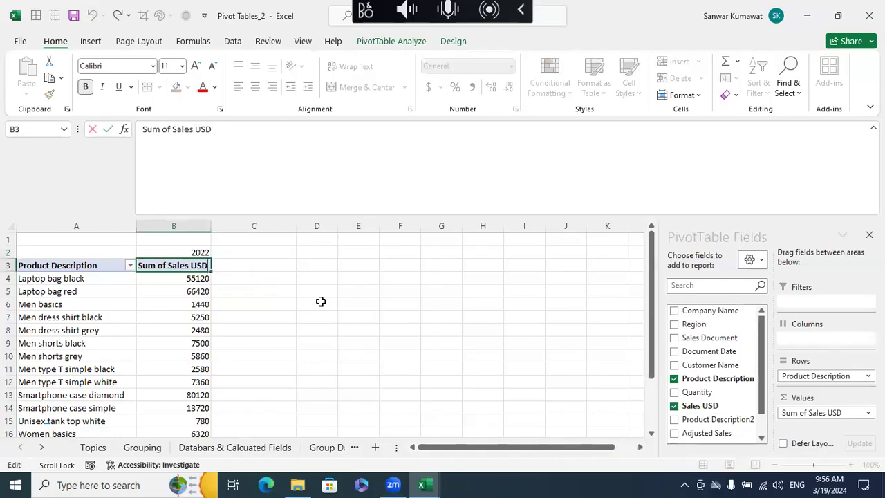
{"action": "left_click", "coordinate": [207, 253]}
{"action": "left_click", "coordinate": [190, 134]}
{"action": "key", "text": "BackSpace"}
{"action": "type", "text": "3"}
{"action": "key", "text": "Return"}
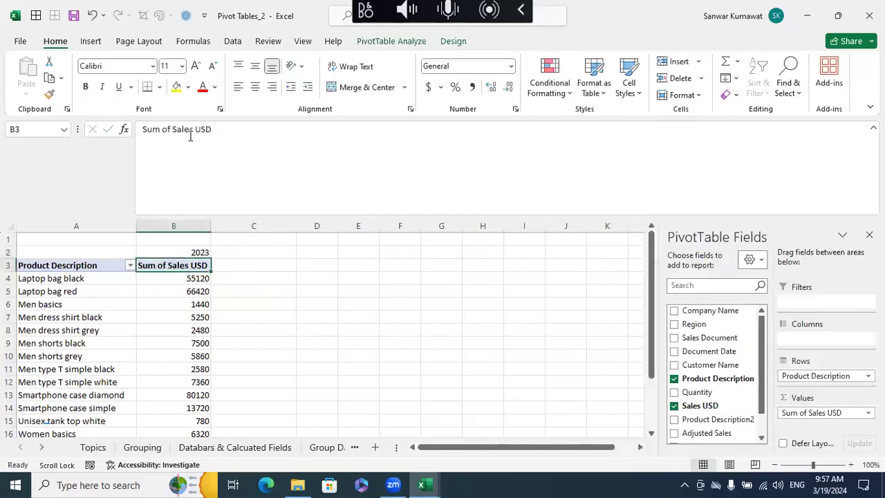
{"action": "left_click", "coordinate": [244, 251]}
{"action": "type", "text": "2024"}
{"action": "key", "text": "Return"}
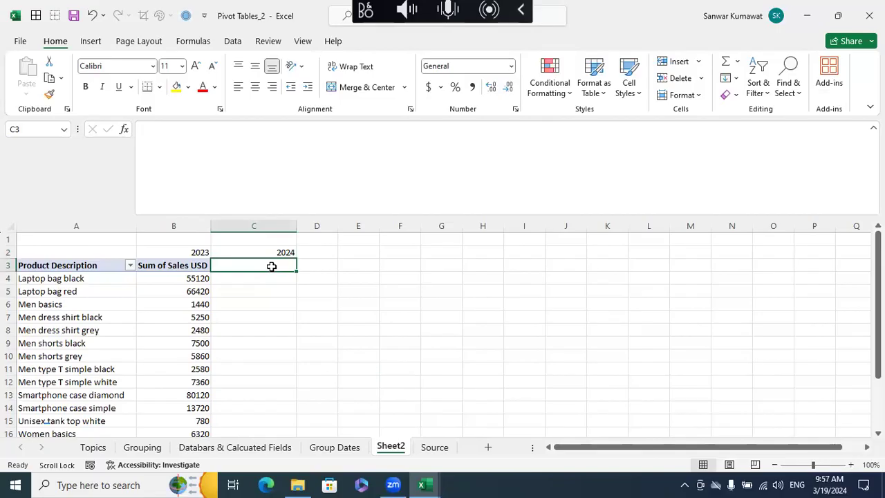
- Enter 5512 in C4 as the 2024 sales value for Laptop bag black
{"action": "left_click", "coordinate": [123, 282]}
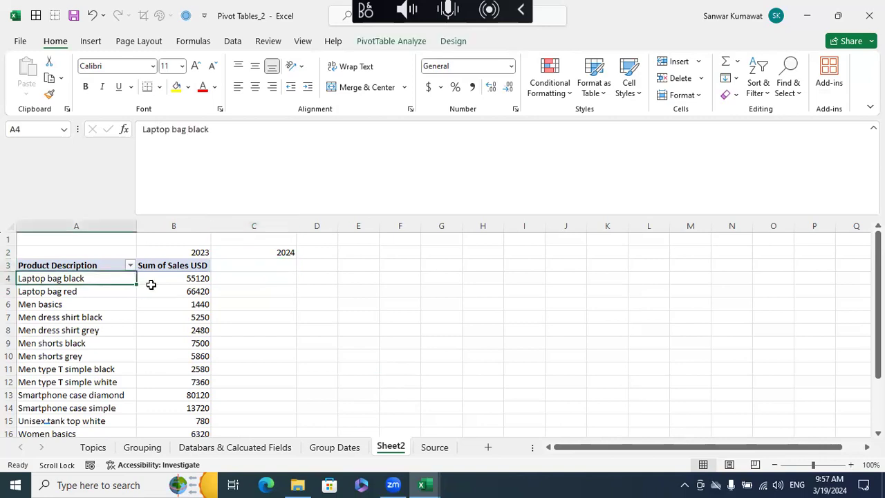
{"action": "left_click", "coordinate": [200, 279]}
{"action": "left_click", "coordinate": [238, 279]}
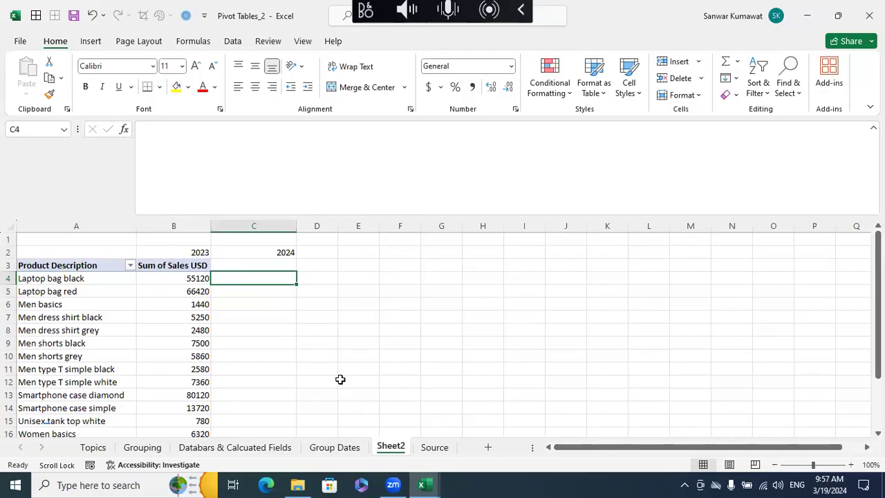
{"action": "left_click", "coordinate": [201, 278]}
{"action": "left_click", "coordinate": [237, 280]}
{"action": "type", "text": "5512"}
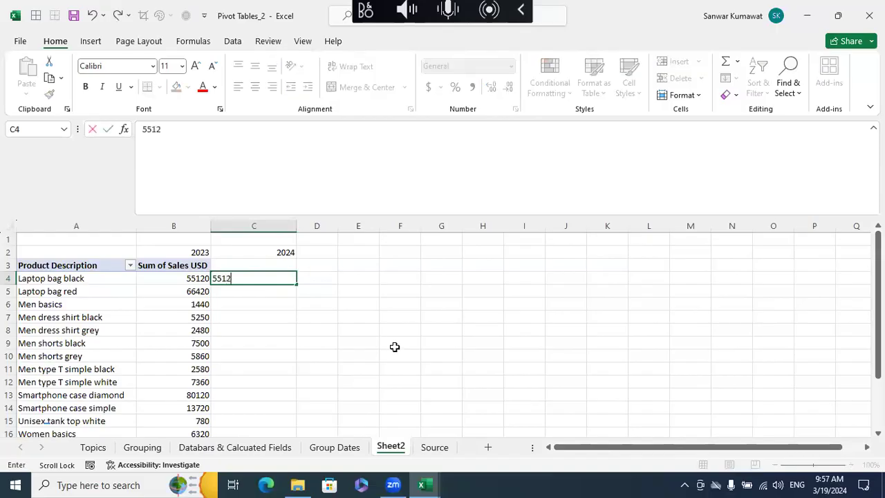
{"action": "key", "text": "Return"}
{"action": "scroll", "coordinate": [394, 346], "scroll_direction": "right", "scroll_amount": 1}
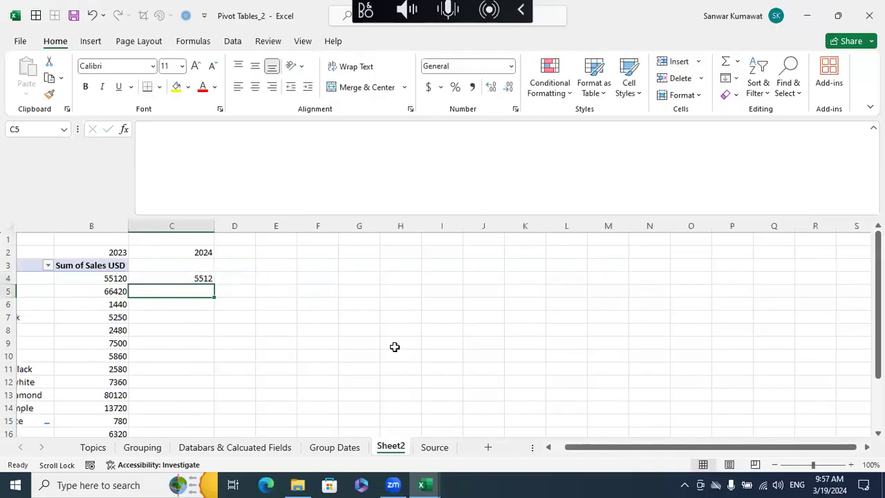
{"action": "left_click_drag", "start_coordinate": [573, 446], "coordinate": [560, 446]}
- Start a formula in D4 that references the 2023 sales of Laptop bag black in B4
{"action": "left_click", "coordinate": [333, 278]}
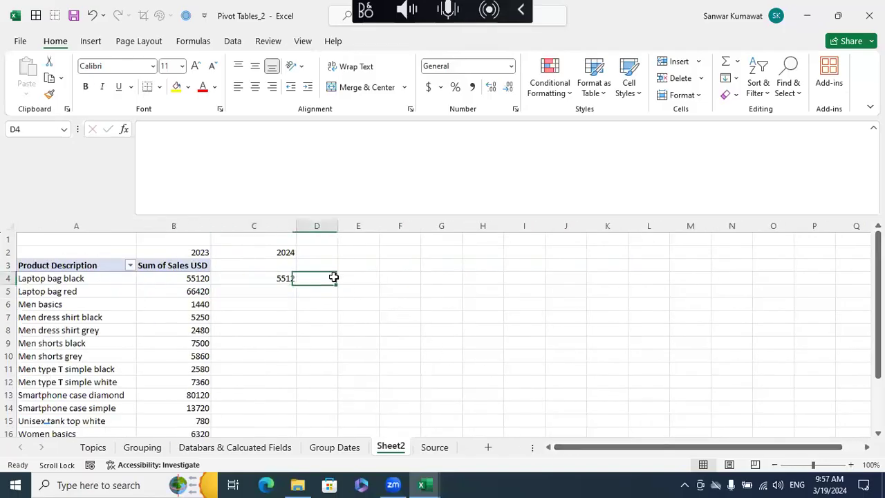
{"action": "left_click", "coordinate": [185, 279]}
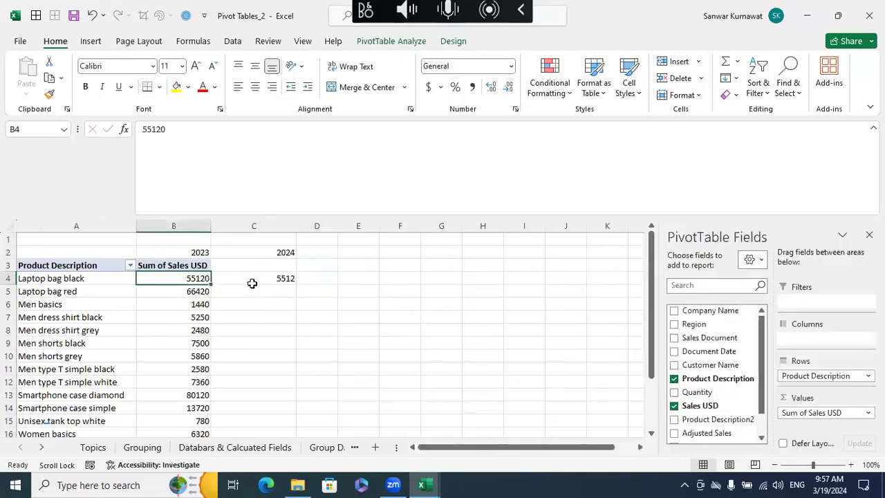
{"action": "left_click", "coordinate": [260, 278]}
{"action": "left_click", "coordinate": [190, 278]}
{"action": "left_click", "coordinate": [239, 280]}
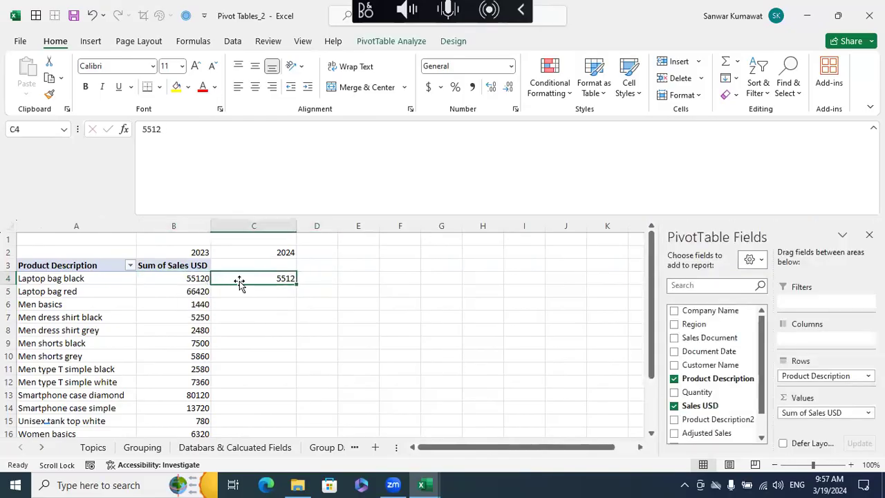
{"action": "left_click", "coordinate": [321, 283]}
{"action": "type", "text": "="}
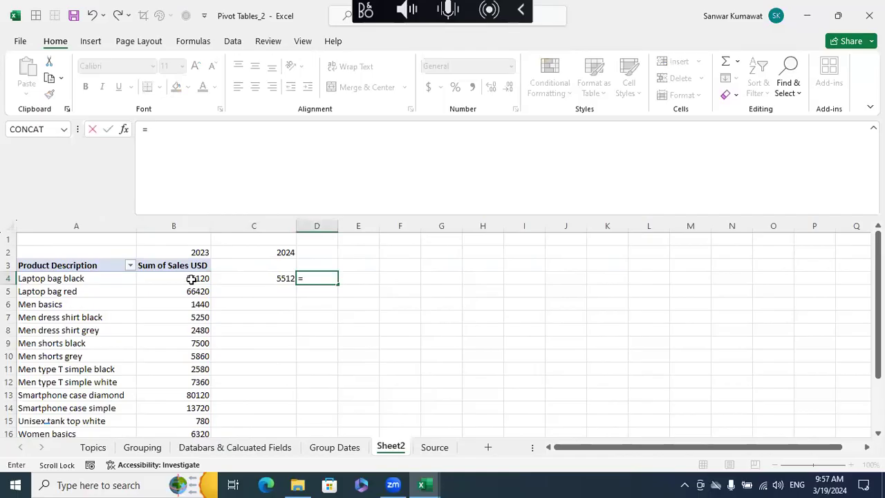
{"action": "left_click", "coordinate": [191, 279]}
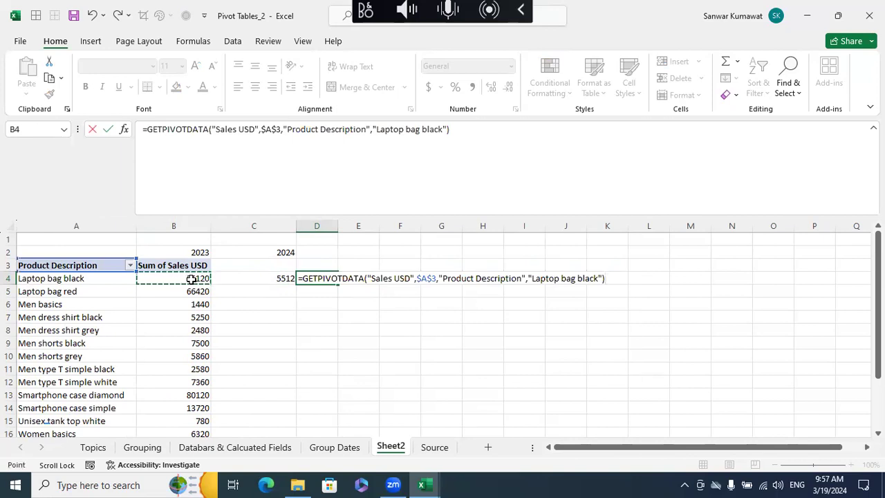
- Replace the GETPIVOTDATA reference in D4 with the formula =B4+C4 for Laptop bag black
{"action": "key", "text": "BackSpace"}
{"action": "key", "text": "BackSpace"}
{"action": "key", "text": "BackSpace"}
{"action": "key", "text": "BackSpace"}
{"action": "key", "text": "BackSpace"}
{"action": "key", "text": "BackSpace"}
{"action": "key", "text": "BackSpace"}
{"action": "key", "text": "BackSpace"}
{"action": "key", "text": "BackSpace"}
{"action": "key", "text": "BackSpace"}
{"action": "key", "text": "BackSpace"}
{"action": "key", "text": "BackSpace"}
{"action": "key", "text": "BackSpace"}
{"action": "key", "text": "BackSpace"}
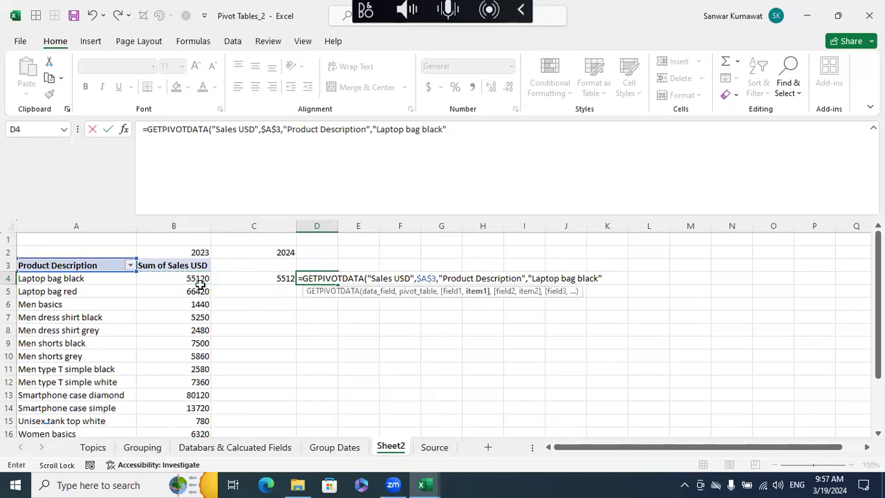
{"action": "key", "text": "BackSpace"}
{"action": "key", "text": "BackSpace"}
{"action": "key", "text": "BackSpace"}
{"action": "key", "text": "BackSpace"}
{"action": "key", "text": "BackSpace"}
{"action": "key", "text": "BackSpace"}
{"action": "key", "text": "BackSpace"}
{"action": "key", "text": "BackSpace"}
{"action": "key", "text": "BackSpace"}
{"action": "key", "text": "BackSpace"}
{"action": "key", "text": "BackSpace"}
{"action": "key", "text": "BackSpace"}
{"action": "key", "text": "BackSpace"}
{"action": "key", "text": "BackSpace"}
{"action": "key", "text": "BackSpace"}
{"action": "key", "text": "BackSpace"}
{"action": "key", "text": "BackSpace"}
{"action": "key", "text": "BackSpace"}
{"action": "key", "text": "BackSpace"}
{"action": "key", "text": "BackSpace"}
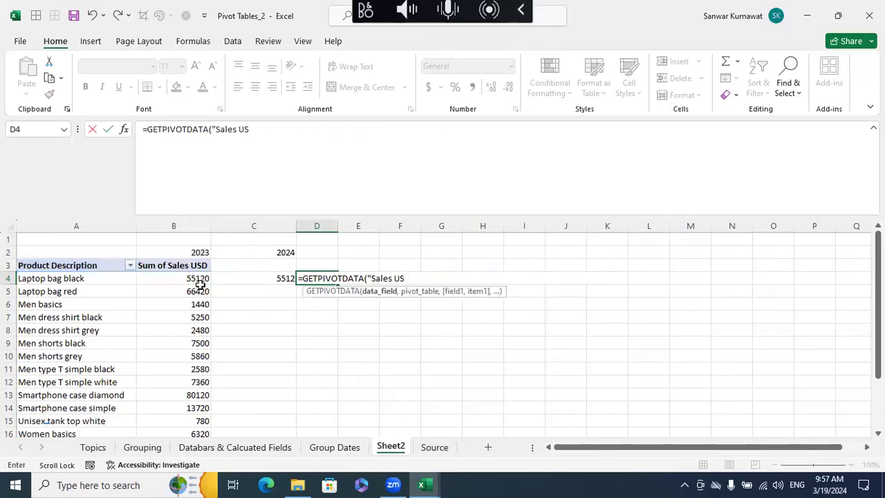
{"action": "key", "text": "BackSpace"}
{"action": "key", "text": "BackSpace"}
{"action": "key", "text": "BackSpace"}
{"action": "key", "text": "BackSpace"}
{"action": "key", "text": "BackSpace"}
{"action": "key", "text": "BackSpace"}
{"action": "key", "text": "BackSpace"}
{"action": "key", "text": "BackSpace"}
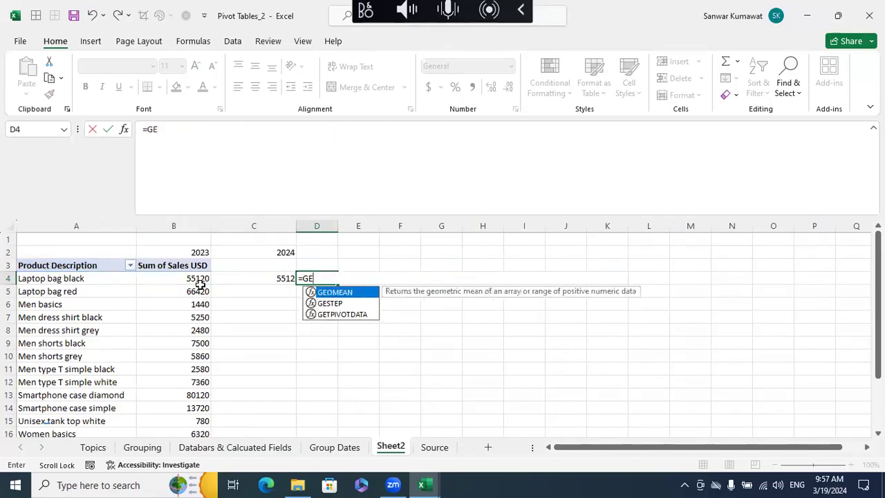
{"action": "type", "text": "B4"}
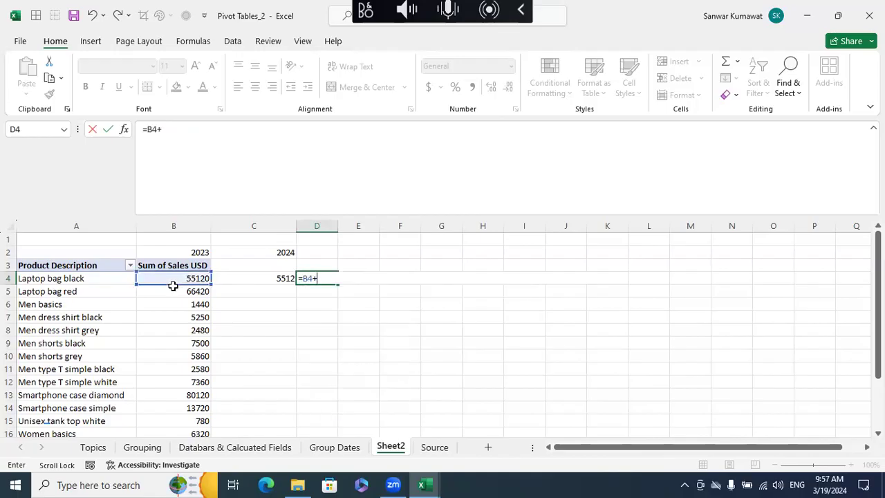
{"action": "type", "text": "+"}
{"action": "left_click", "coordinate": [253, 278]}
{"action": "key", "text": "Return"}
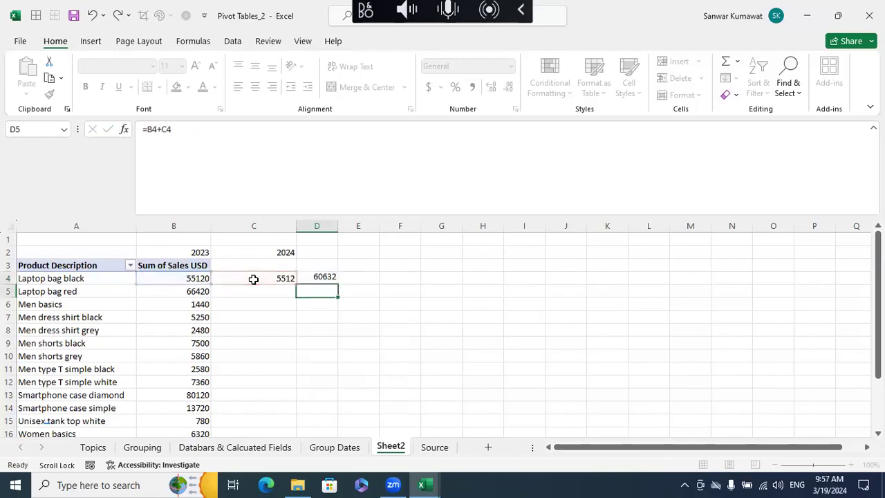
- Enter 6642 in C5 as the 2024 sales value for Laptop bag red
{"action": "left_click", "coordinate": [271, 277]}
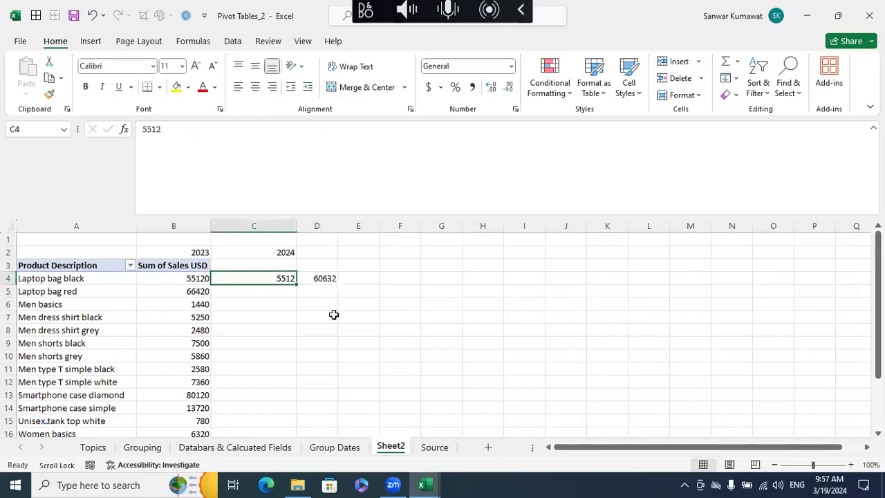
{"action": "left_click", "coordinate": [278, 293]}
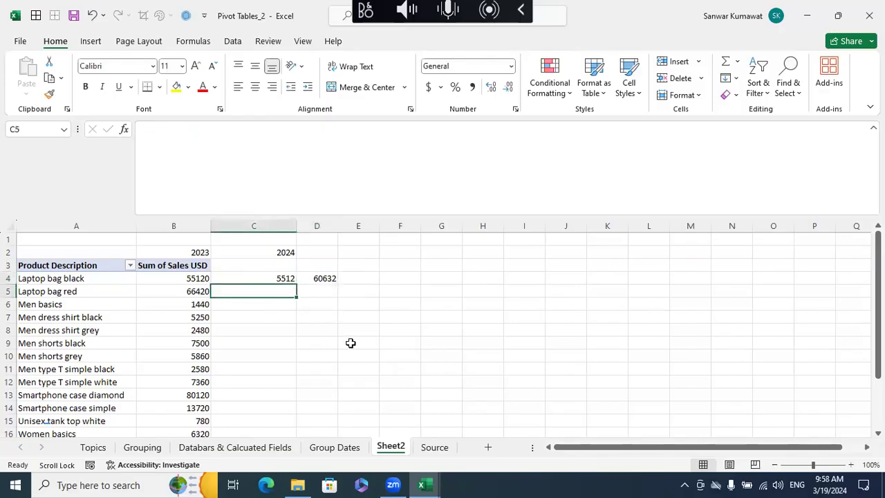
{"action": "type", "text": "6642"}
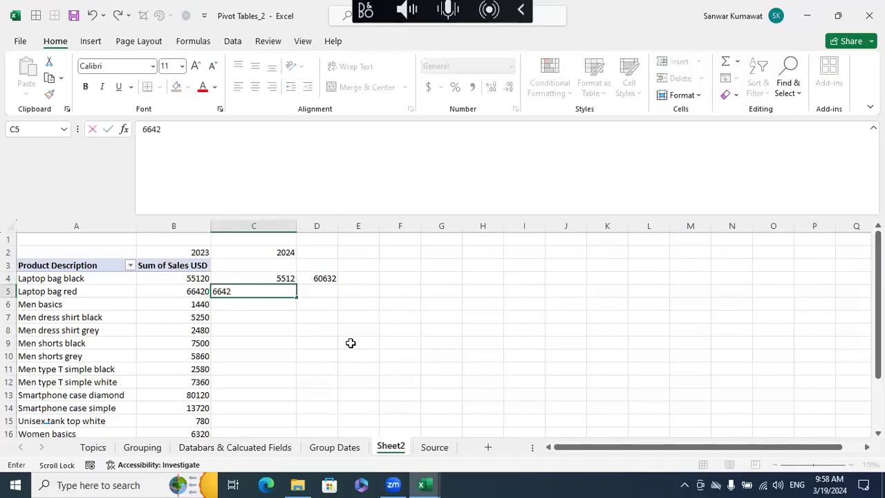
{"action": "key", "text": "Return"}
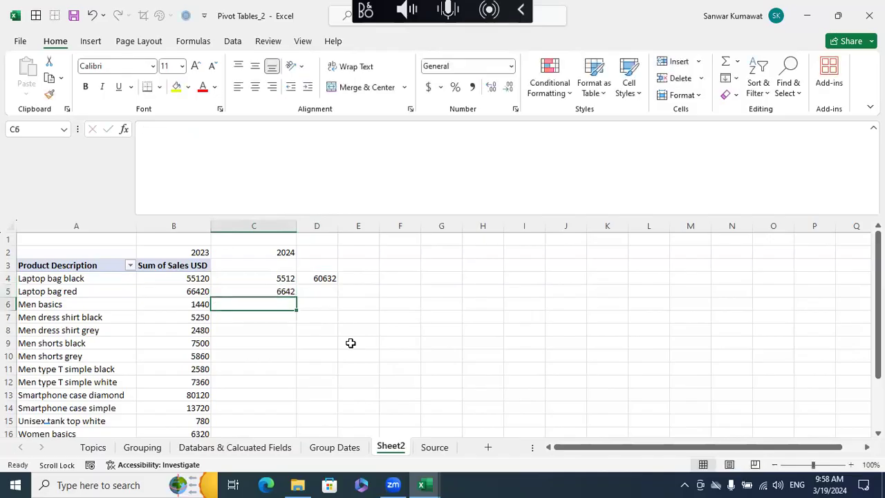
- Fill the sum formula from D4 down to D5 for Laptop bag red
{"action": "left_click", "coordinate": [338, 296]}
{"action": "left_click", "coordinate": [330, 279]}
{"action": "left_click_drag", "start_coordinate": [337, 283], "coordinate": [340, 295]}
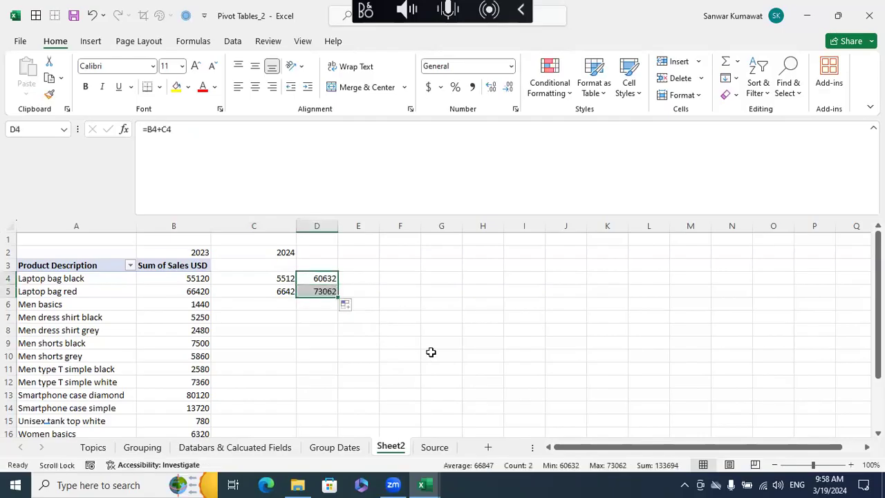
{"action": "left_click", "coordinate": [323, 266]}
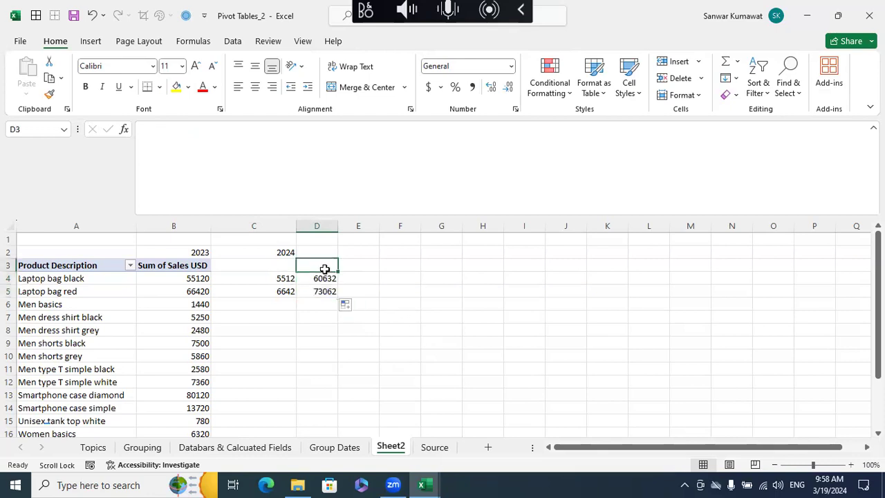
{"action": "left_click", "coordinate": [351, 346]}
{"action": "left_click_drag", "start_coordinate": [320, 267], "coordinate": [328, 411]}
{"action": "scroll", "coordinate": [328, 411], "scroll_direction": "up", "scroll_amount": 2}
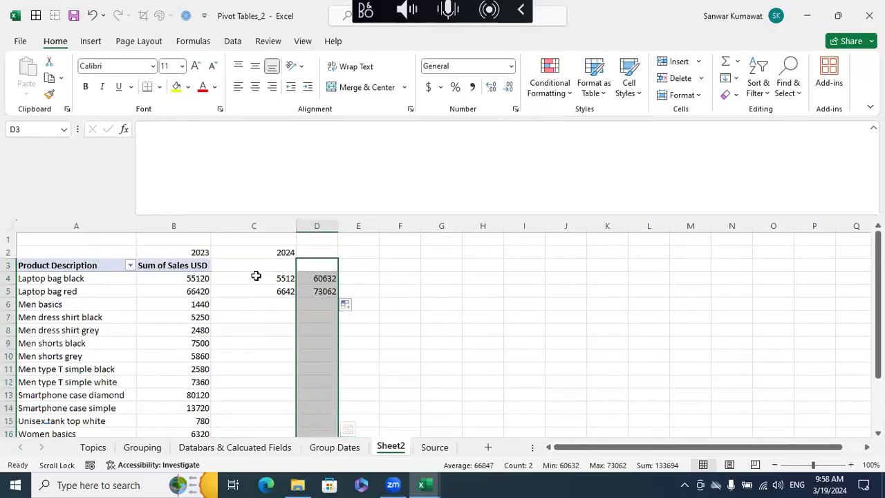
{"action": "left_click", "coordinate": [233, 277]}
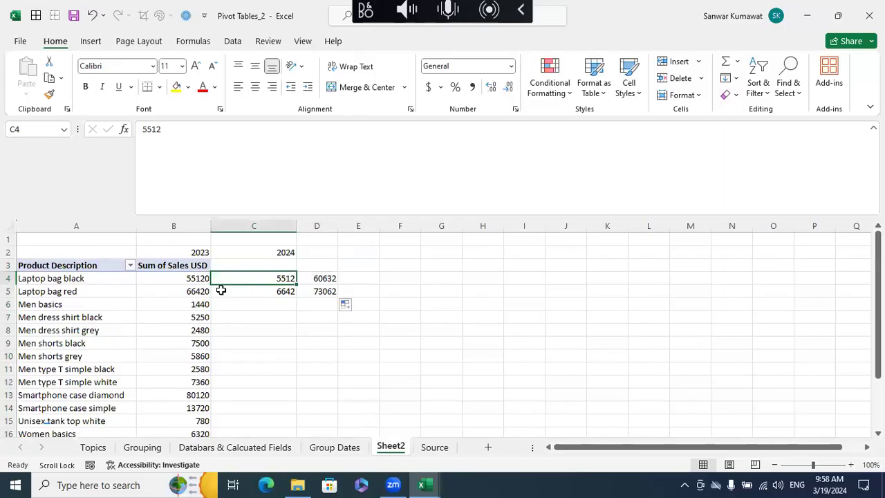
{"action": "left_click", "coordinate": [392, 316]}
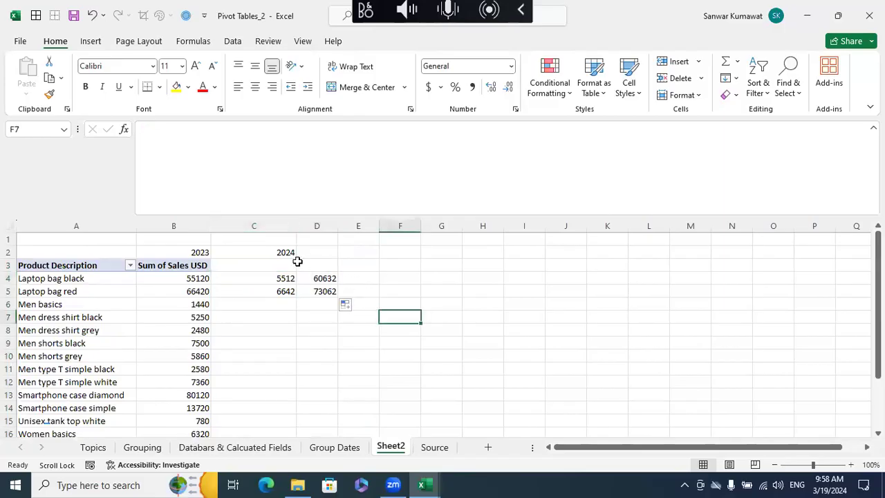
- Clear the 2024 sales values and the sum formulas in C4:D5 beside the pivot table
{"action": "left_click_drag", "start_coordinate": [278, 250], "coordinate": [293, 277]}
{"action": "left_click", "coordinate": [395, 306]}
{"action": "key", "text": "Delete"}
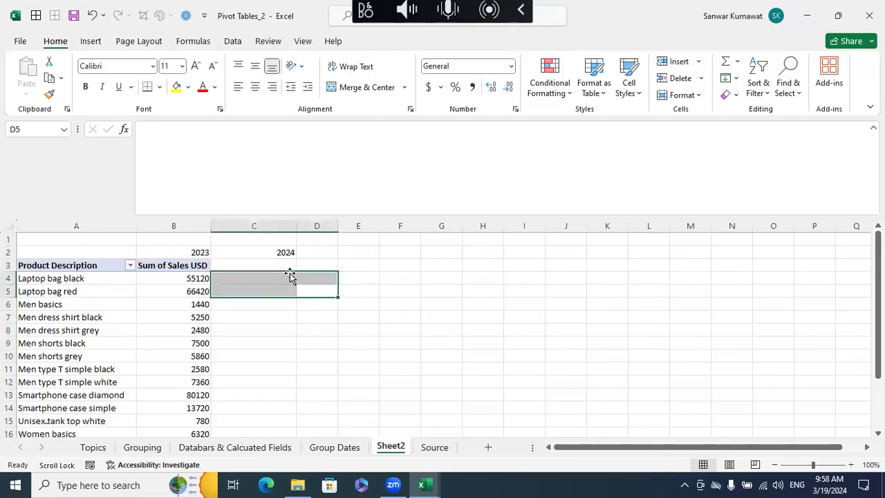
{"action": "left_click", "coordinate": [213, 303]}
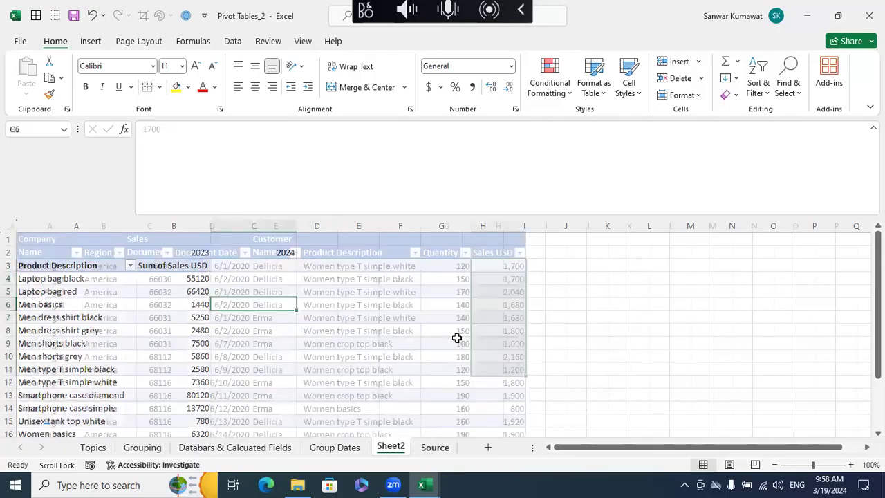
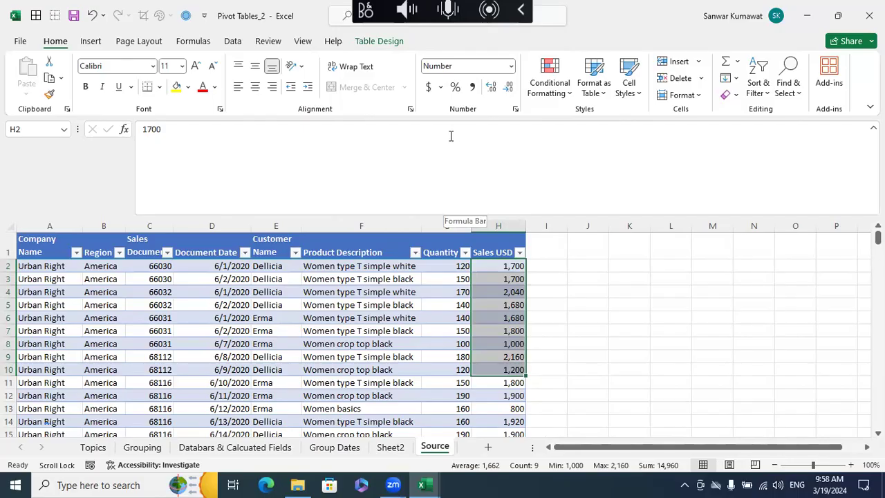
- Review the Show Values As calculation options for the Laptop bag black sales value in the Sheet2 pivot table
{"action": "left_click", "coordinate": [390, 447]}
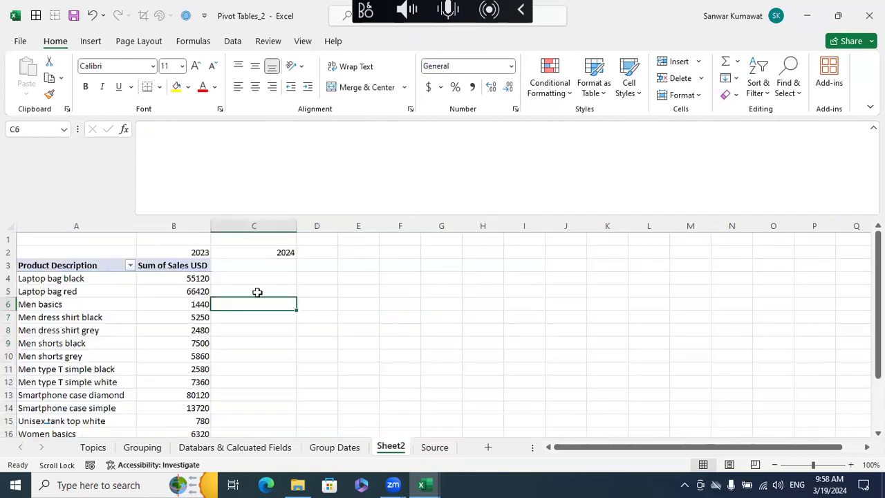
{"action": "left_click", "coordinate": [200, 278]}
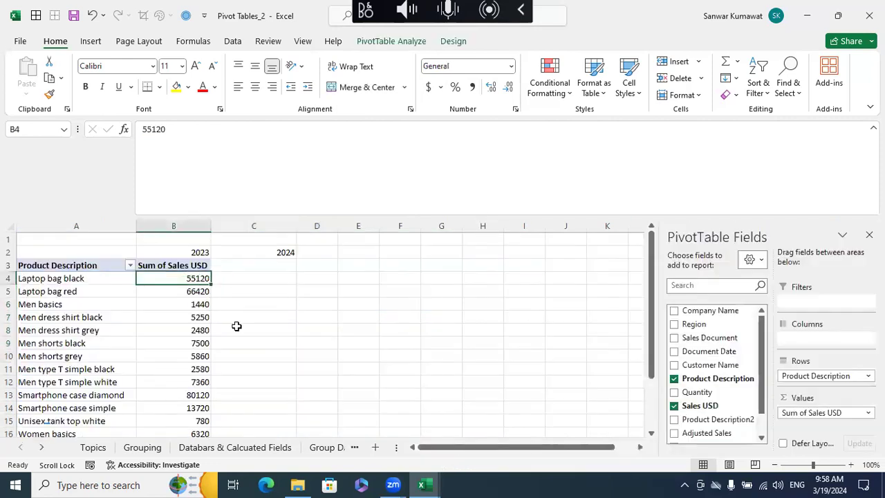
{"action": "scroll", "coordinate": [236, 325], "scroll_direction": "down", "scroll_amount": 3}
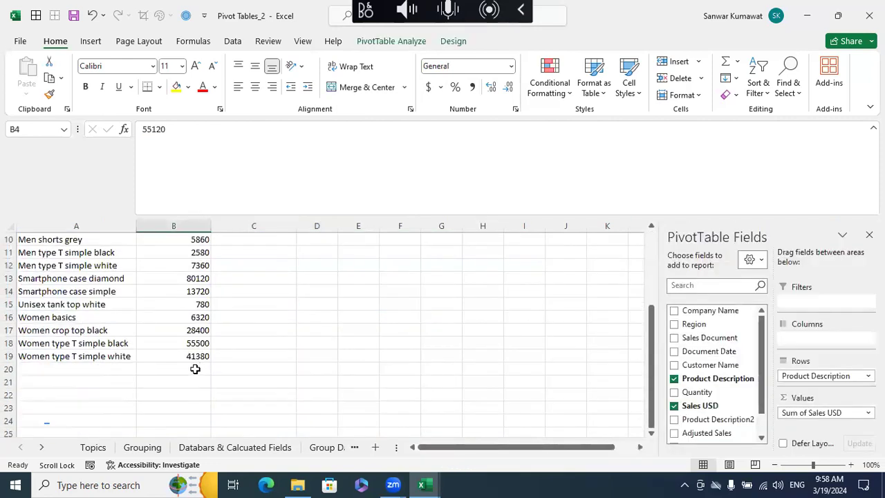
{"action": "scroll", "coordinate": [195, 369], "scroll_direction": "up", "scroll_amount": 3}
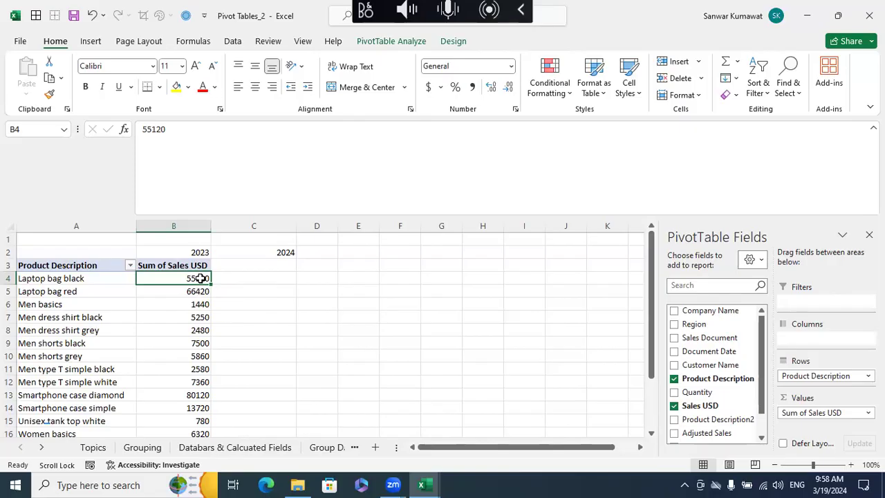
{"action": "right_click", "coordinate": [200, 278]}
{"action": "mouse_move", "coordinate": [266, 191]}
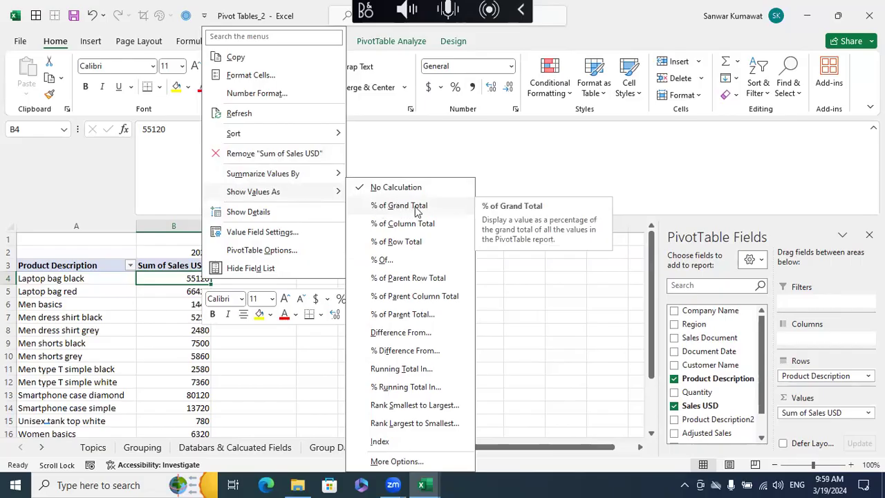
{"action": "left_click", "coordinate": [524, 330]}
{"action": "left_click", "coordinate": [267, 280]}
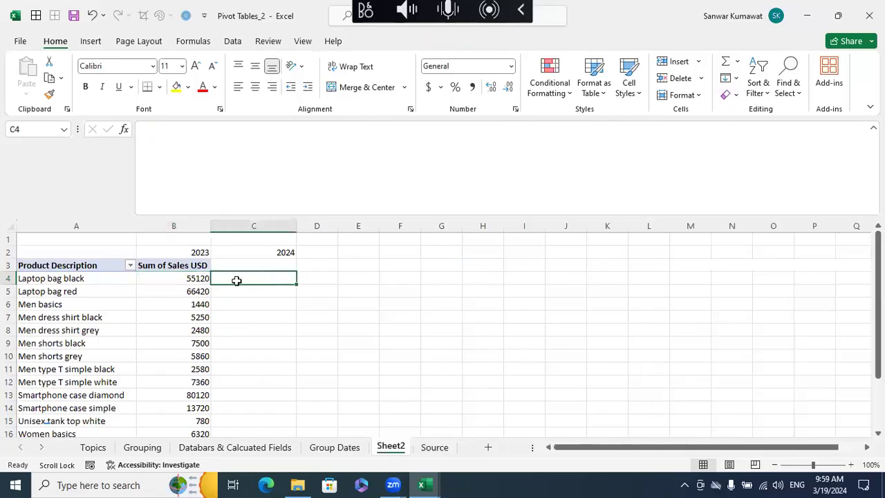
- Delete the existing Adjusted Sales calculated field from the Sheet2 pivot table
{"action": "left_click", "coordinate": [194, 279]}
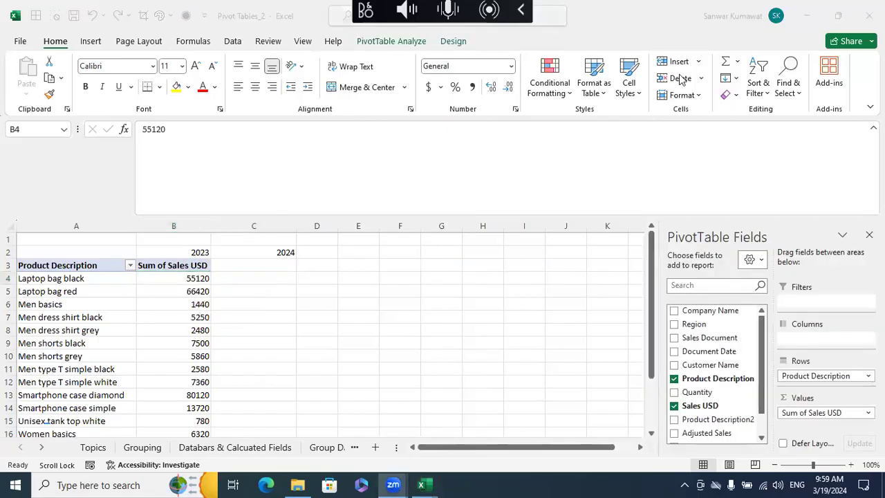
{"action": "left_click", "coordinate": [192, 277]}
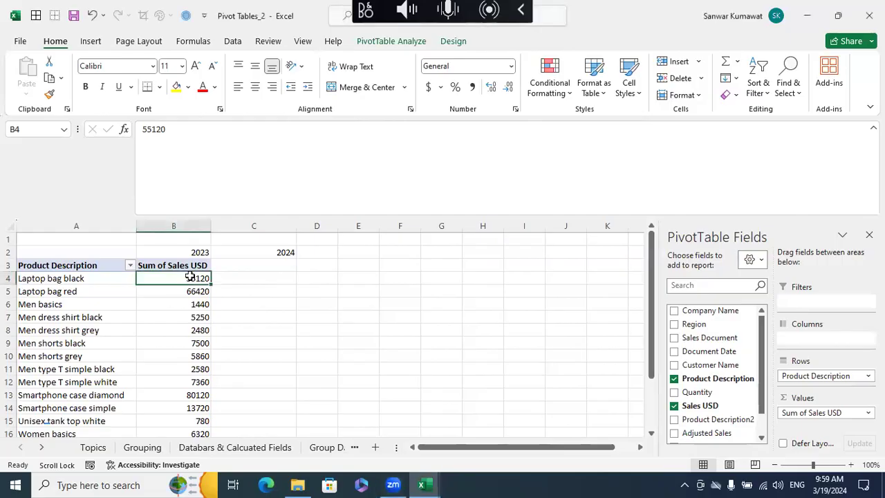
{"action": "left_click", "coordinate": [453, 41]}
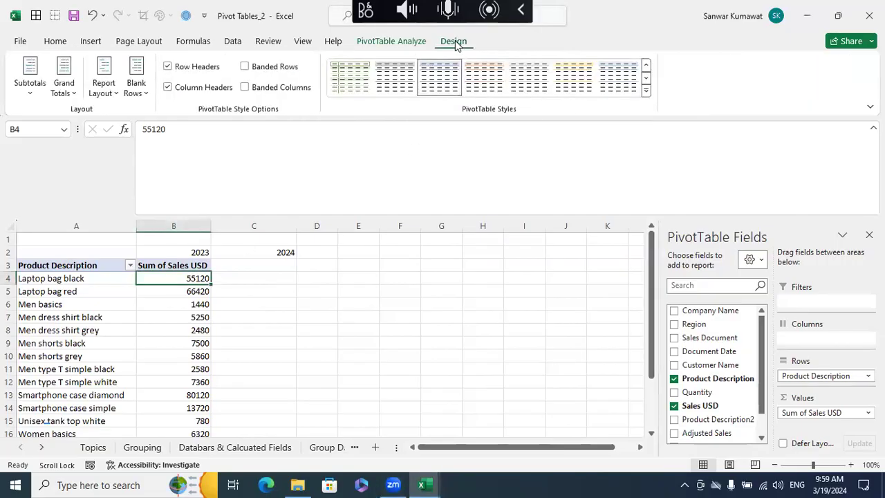
{"action": "left_click", "coordinate": [398, 43]}
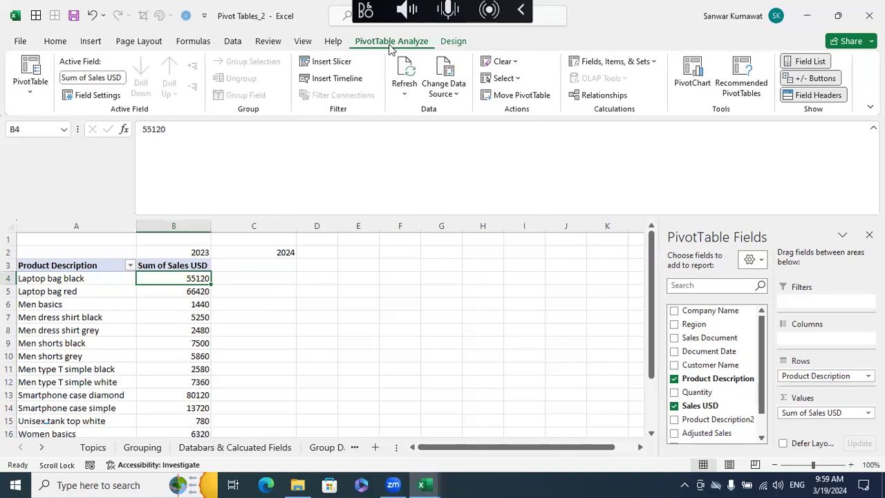
{"action": "left_click", "coordinate": [654, 62]}
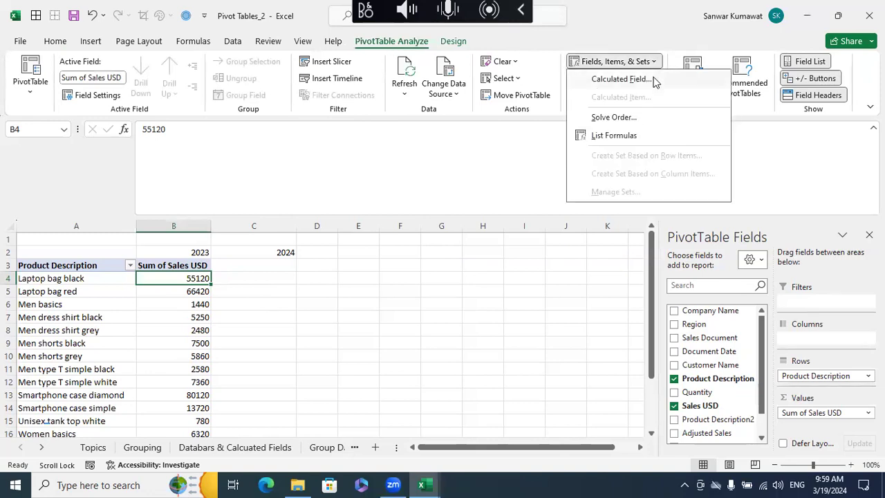
{"action": "left_click", "coordinate": [643, 79]}
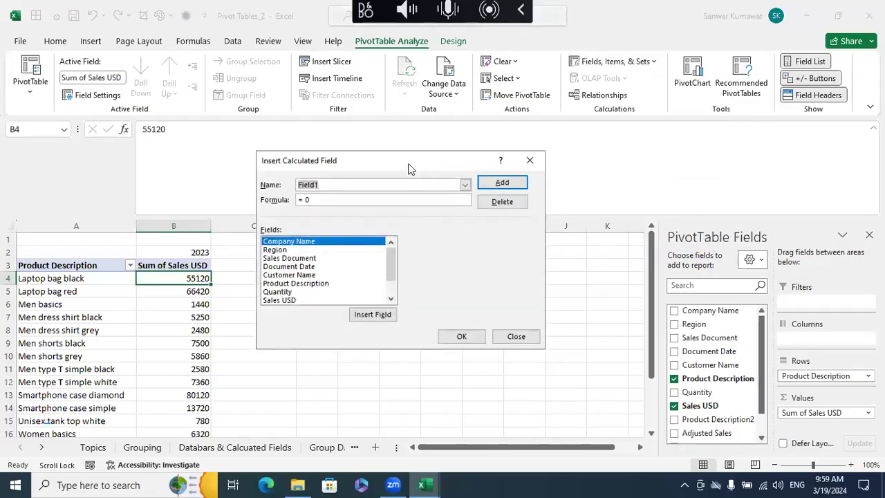
{"action": "left_click_drag", "start_coordinate": [412, 153], "coordinate": [432, 130]}
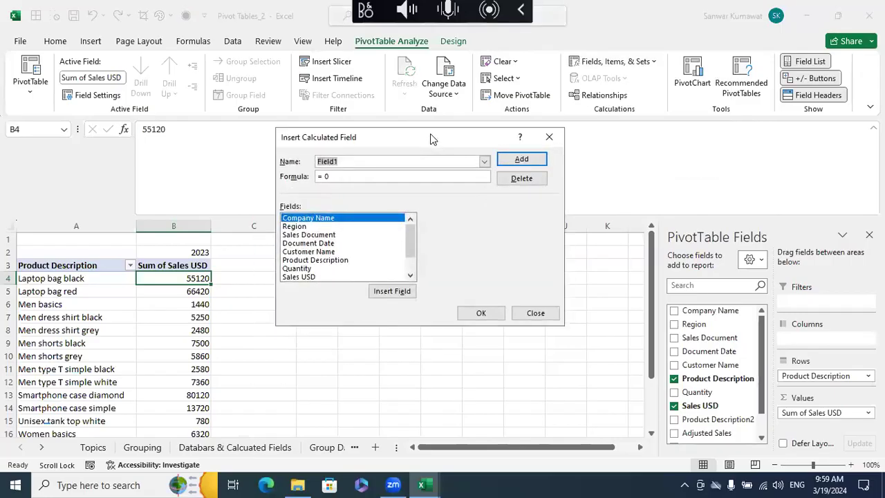
{"action": "left_click", "coordinate": [484, 162]}
{"action": "left_click", "coordinate": [405, 173]}
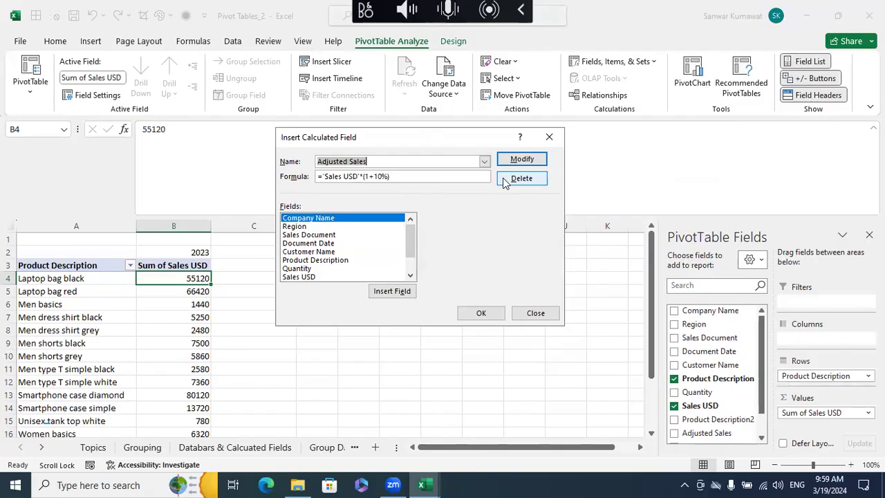
{"action": "left_click", "coordinate": [503, 178]}
{"action": "left_click", "coordinate": [484, 162]}
{"action": "left_click", "coordinate": [406, 173]}
{"action": "left_click", "coordinate": [522, 177]}
{"action": "left_click", "coordinate": [480, 312]}
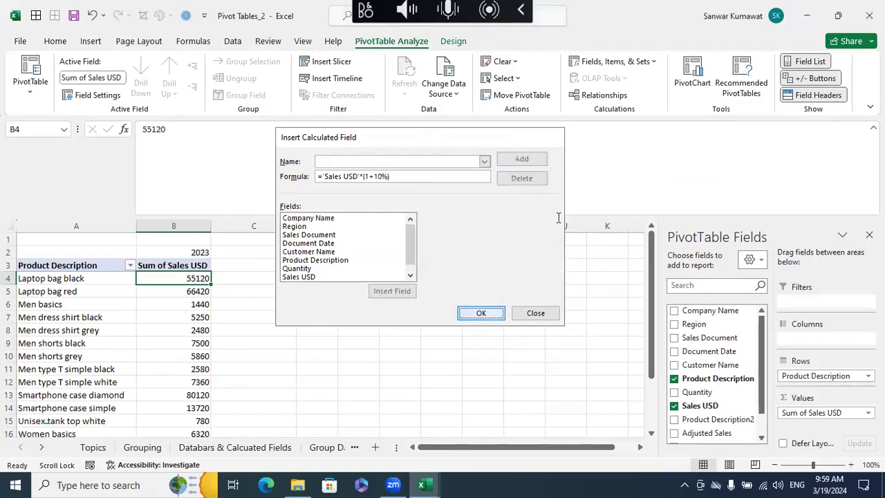
- Start a new calculated field for the Sheet2 pivot table and name it Increased Sale
{"action": "left_click", "coordinate": [612, 61]}
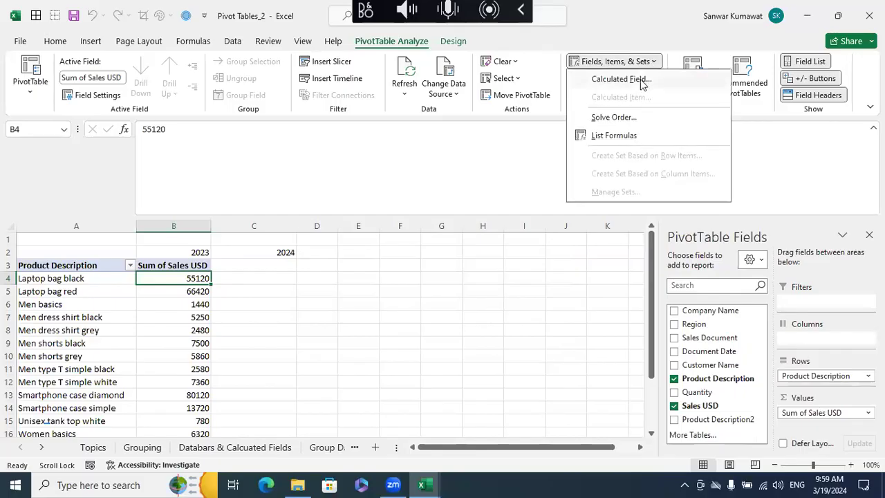
{"action": "left_click", "coordinate": [615, 77]}
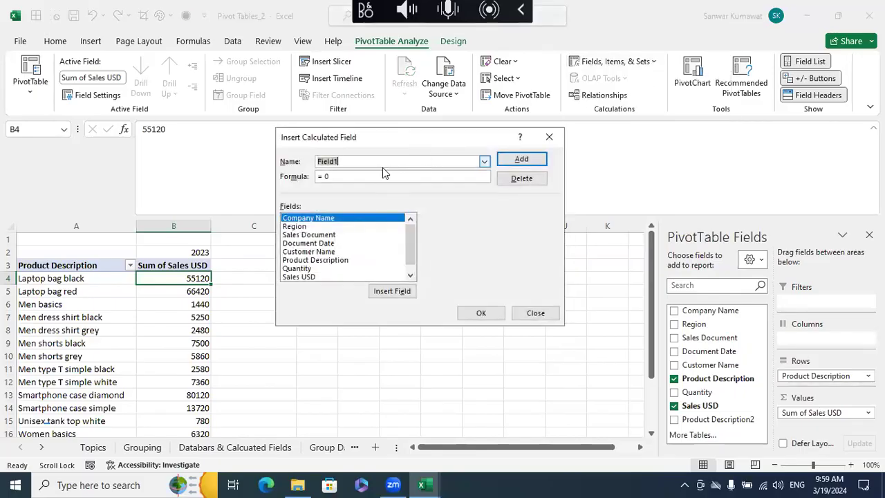
{"action": "type", "text": "Increase"}
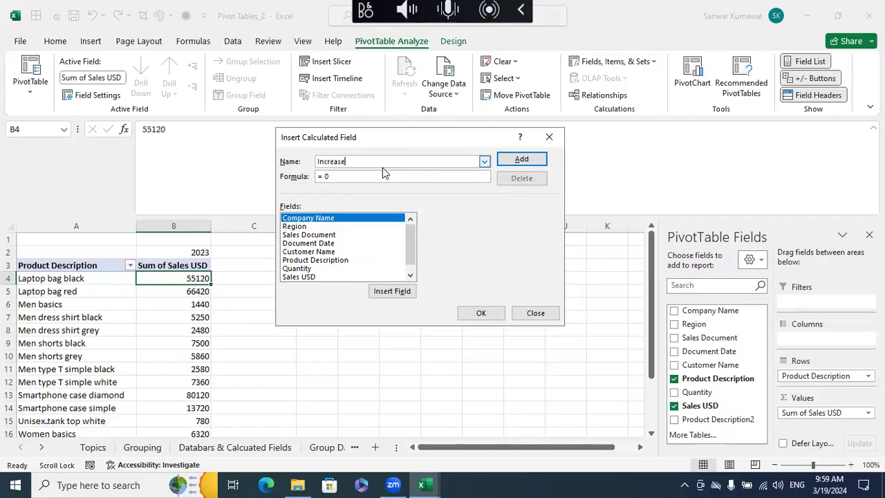
{"action": "type", "text": "d Sale"}
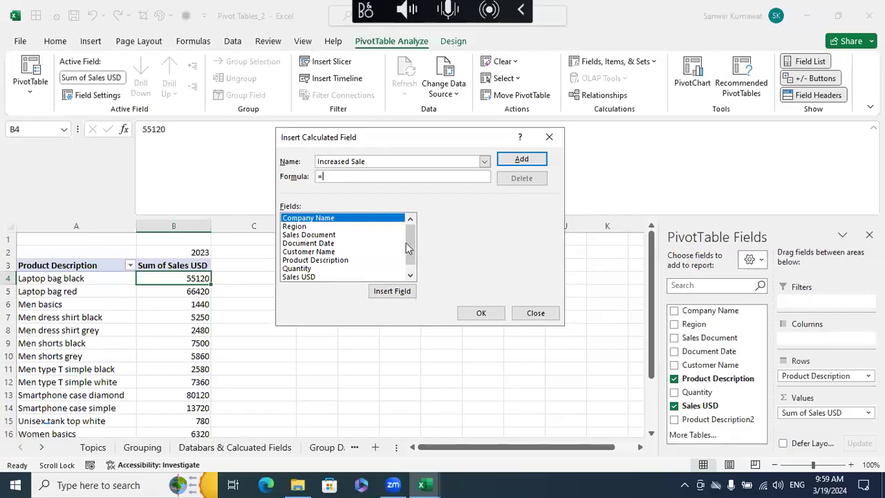
- Enter = 'Sales USD'(1+10%) as the formula of the Increased Sale calculated field
{"action": "left_click_drag", "start_coordinate": [406, 247], "coordinate": [403, 257]}
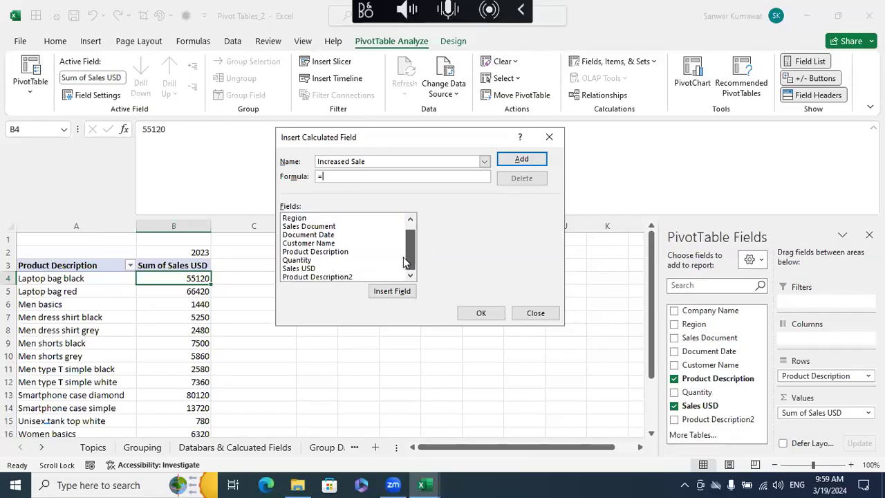
{"action": "double_click", "coordinate": [334, 269]}
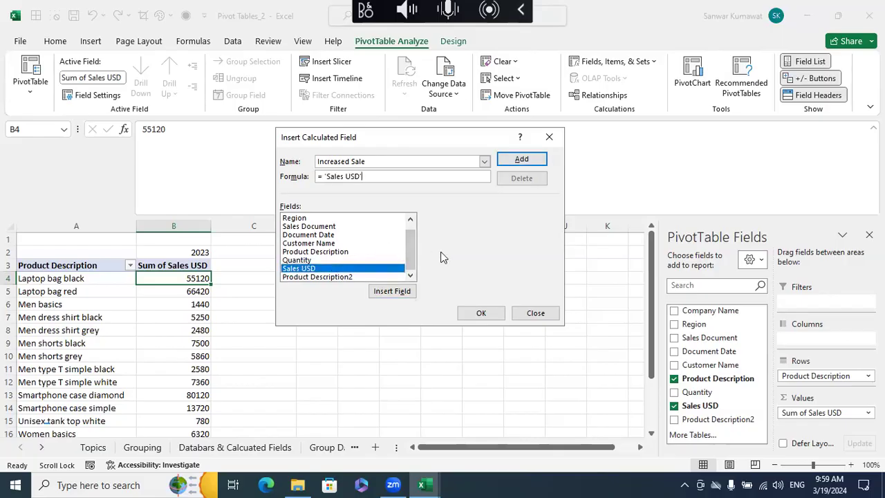
{"action": "type", "text": "USD'(1+10%"}
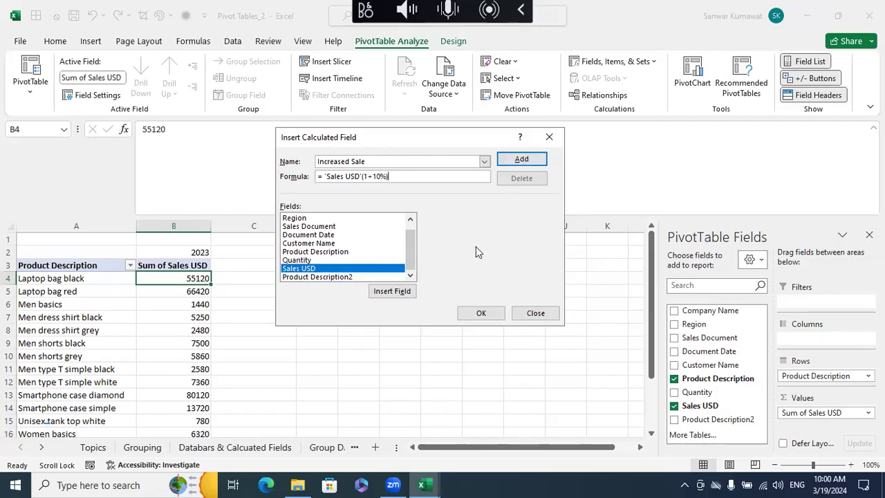
{"action": "left_click", "coordinate": [391, 291]}
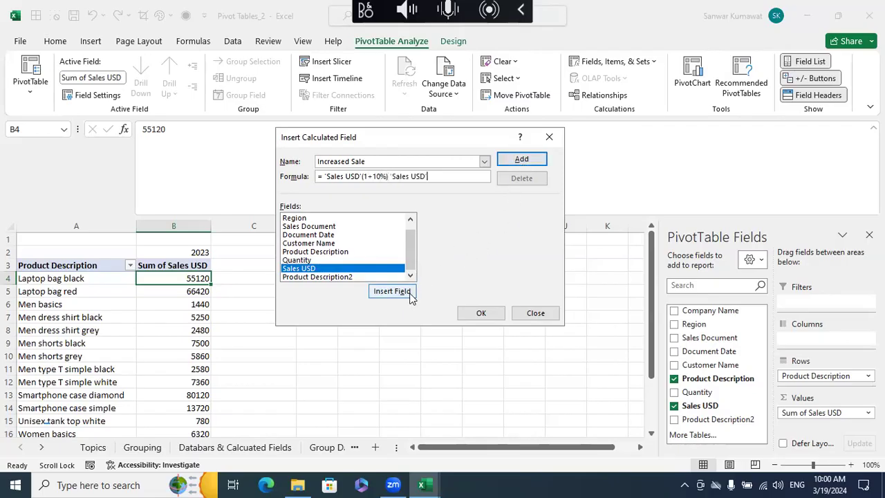
{"action": "key", "text": "BackSpace"}
{"action": "key", "text": "BackSpace"}
{"action": "key", "text": "BackSpace"}
{"action": "key", "text": "BackSpace"}
{"action": "key", "text": "BackSpace"}
{"action": "key", "text": "BackSpace"}
{"action": "key", "text": "BackSpace"}
{"action": "key", "text": "BackSpace"}
{"action": "key", "text": "BackSpace"}
{"action": "key", "text": "BackSpace"}
{"action": "key", "text": "BackSpace"}
{"action": "key", "text": "BackSpace"}
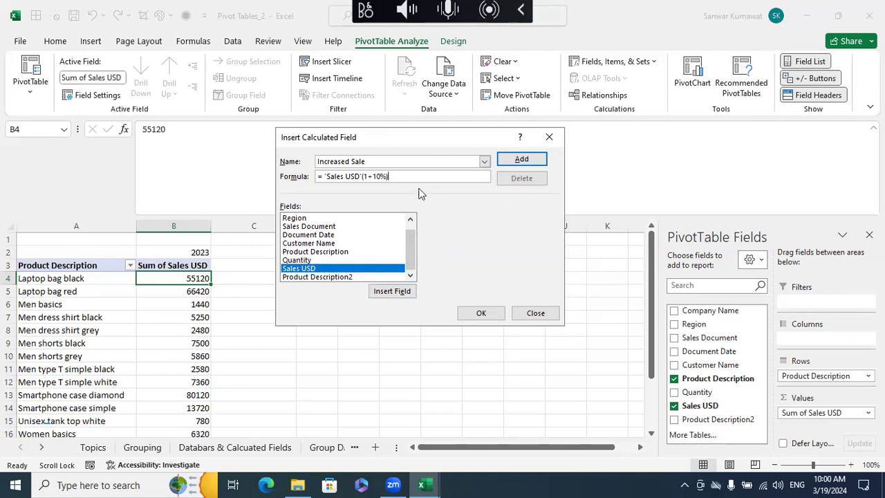
- Try to add the Increased Sale field with a multiplication sign before (1+10%), and close the calculated field dialog
{"action": "left_click", "coordinate": [362, 177]}
{"action": "type", "text": "*"}
{"action": "left_click", "coordinate": [505, 166]}
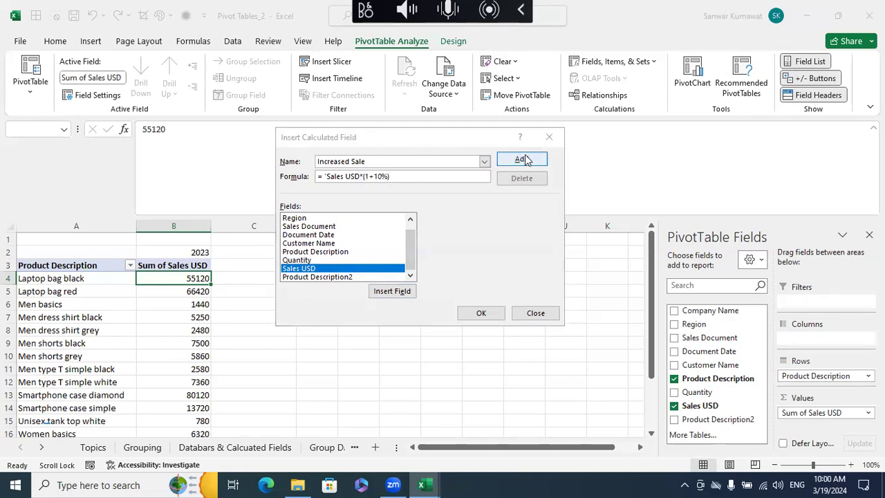
{"action": "left_click", "coordinate": [500, 279]}
{"action": "left_click", "coordinate": [534, 313]}
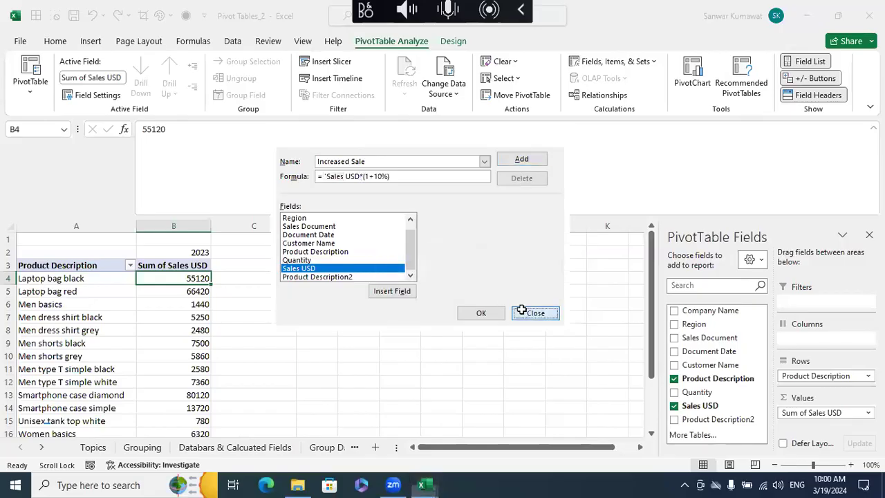
{"action": "left_click", "coordinate": [469, 341]}
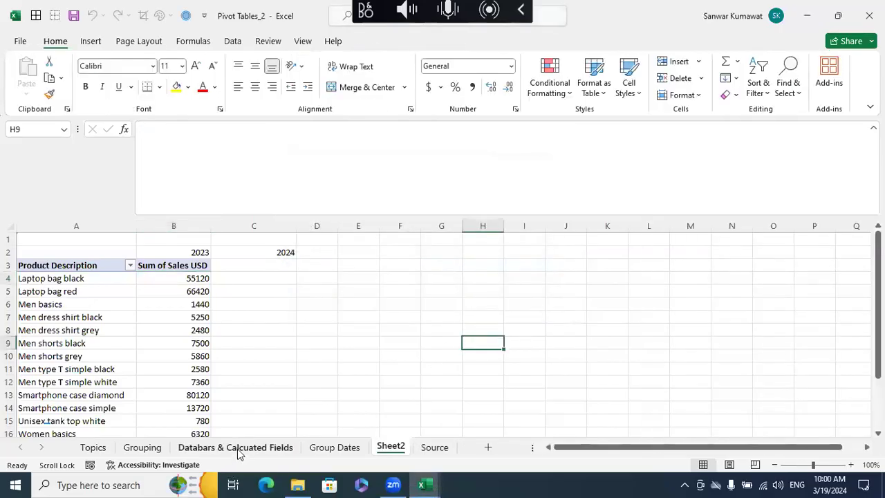
- Start a calculated field named Increased_Sale for the Product Description pivot table in A22 of the Databars & Calcuated Fields sheet
{"action": "left_click", "coordinate": [238, 449]}
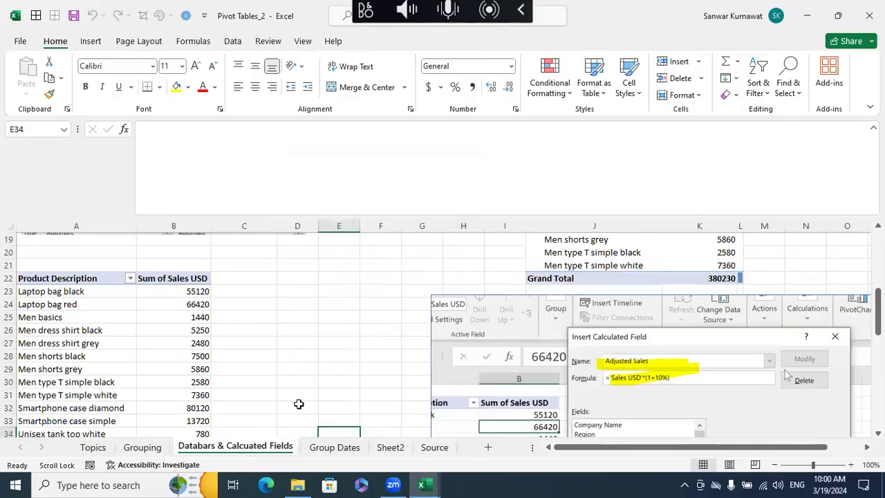
{"action": "left_click", "coordinate": [197, 292]}
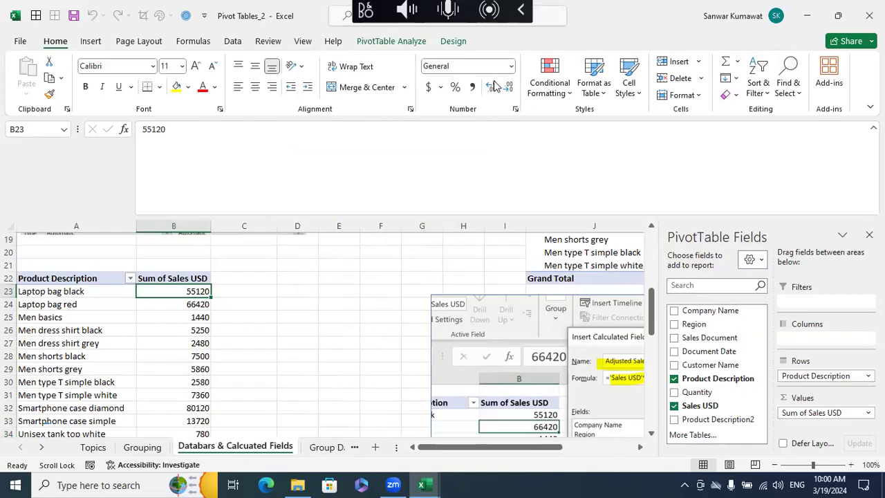
{"action": "left_click", "coordinate": [388, 43]}
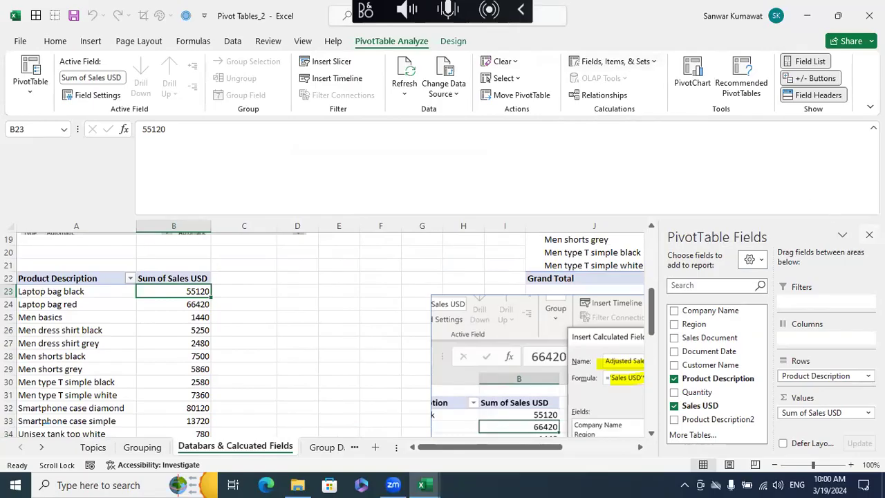
{"action": "left_click", "coordinate": [869, 236]}
{"action": "left_click", "coordinate": [653, 64]}
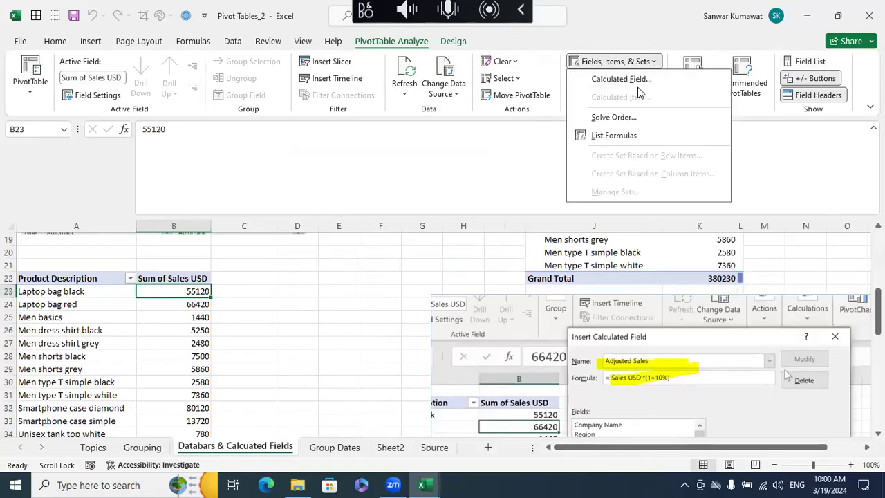
{"action": "left_click", "coordinate": [641, 81]}
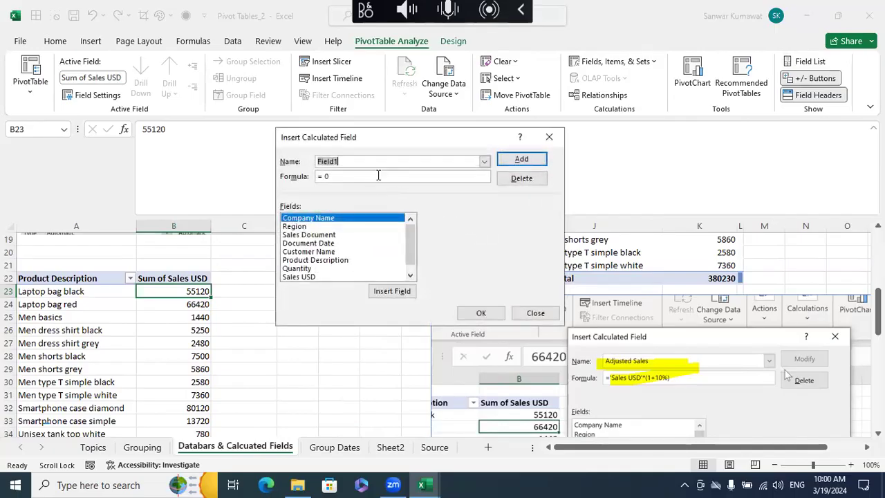
{"action": "left_click", "coordinate": [485, 162]}
{"action": "left_click", "coordinate": [389, 173]}
{"action": "type", "text": "Incr"}
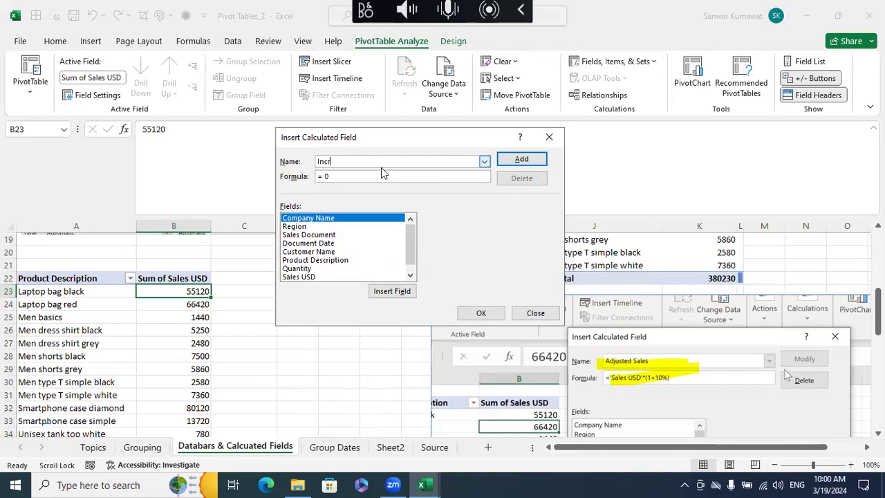
{"action": "type", "text": "eased"}
- Set the Increased_Sale formula to ='Sales USD'*(1+10%) and add the calculated field to the pivot table
{"action": "left_click", "coordinate": [364, 176]}
{"action": "key", "text": "BackSpace"}
{"action": "key", "text": "BackSpace"}
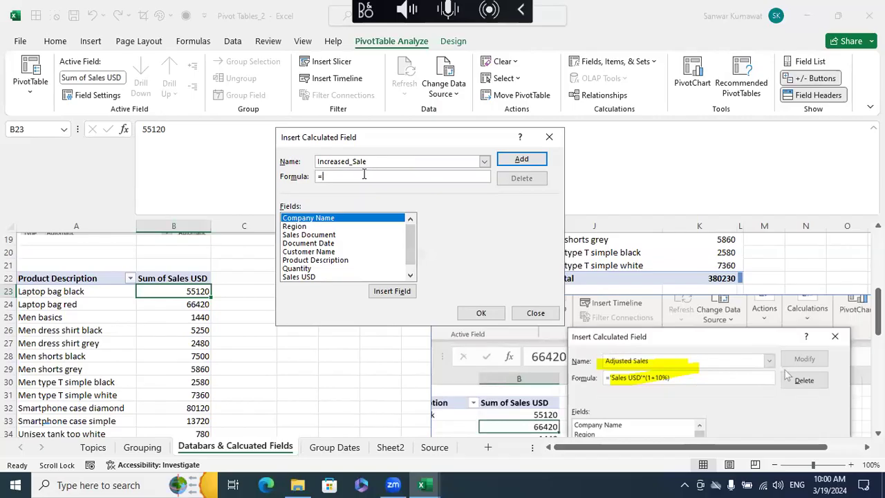
{"action": "double_click", "coordinate": [311, 277]}
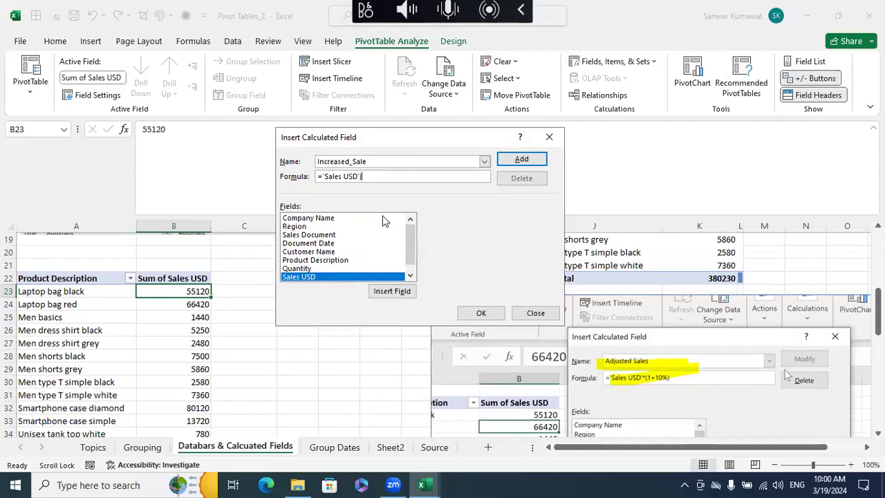
{"action": "type", "text": "*(1+10%)"}
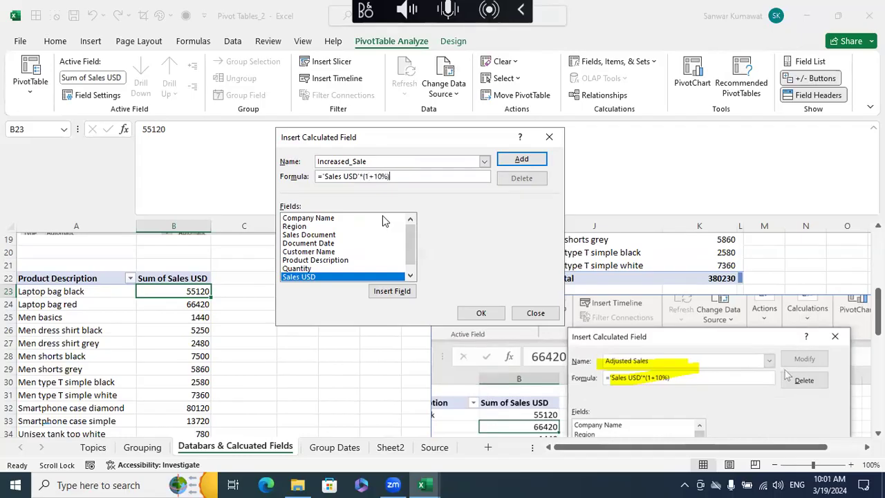
{"action": "left_click", "coordinate": [521, 159]}
{"action": "left_click", "coordinate": [480, 312]}
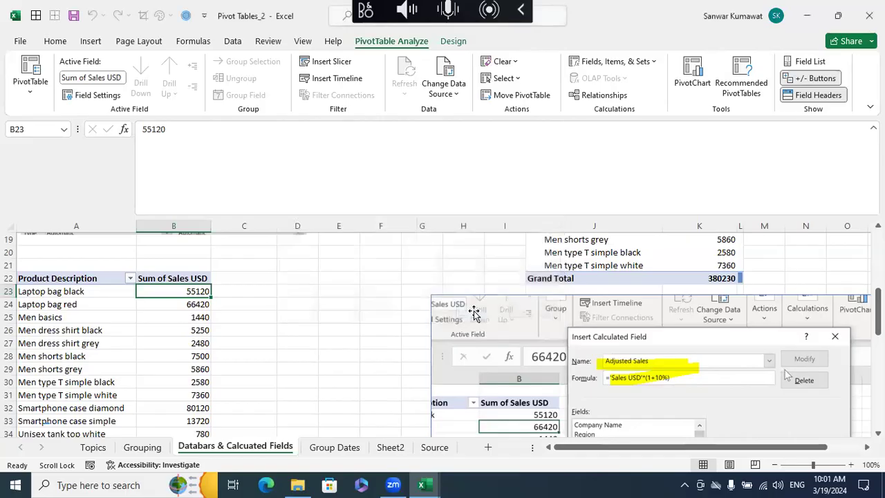
- Examine the Sum of Increased_Sale column beside Sum of Sales USD in the Product Description pivot table
{"action": "left_click", "coordinate": [365, 320]}
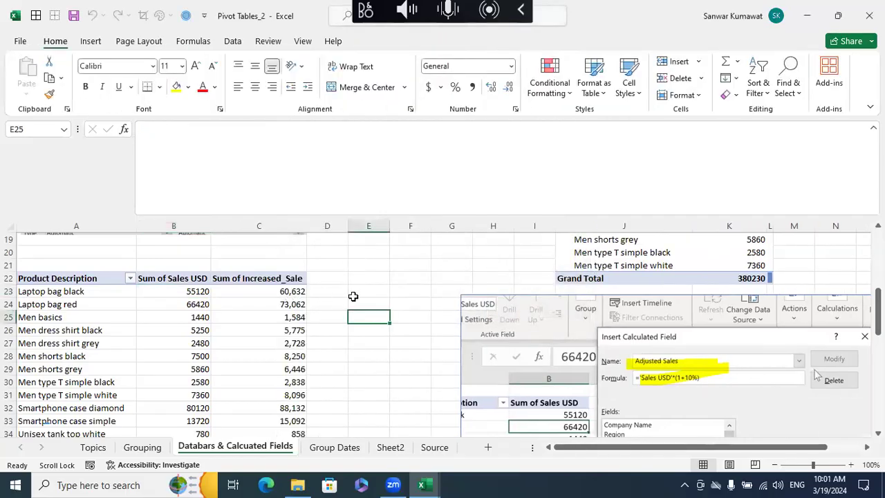
{"action": "scroll", "coordinate": [353, 296], "scroll_direction": "down", "scroll_amount": 2}
{"action": "scroll", "coordinate": [352, 295], "scroll_direction": "up", "scroll_amount": 3}
{"action": "scroll", "coordinate": [352, 296], "scroll_direction": "up", "scroll_amount": 1}
{"action": "scroll", "coordinate": [353, 295], "scroll_direction": "down", "scroll_amount": 1}
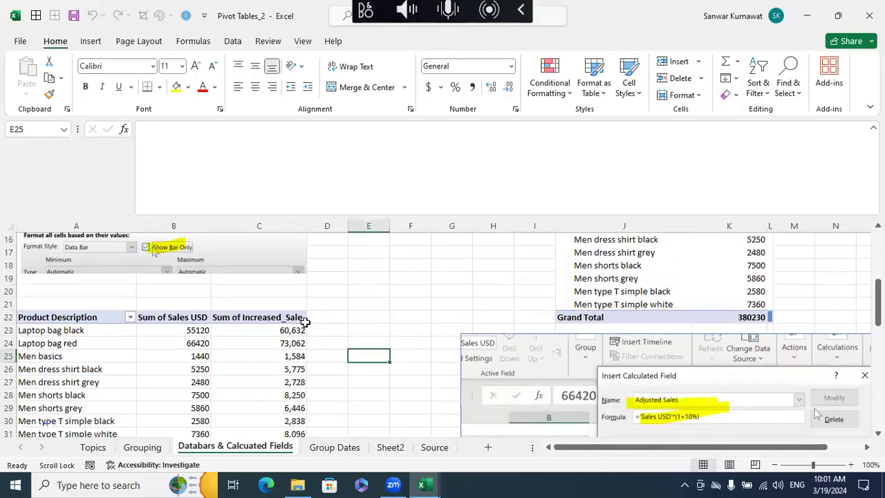
{"action": "left_click", "coordinate": [297, 330]}
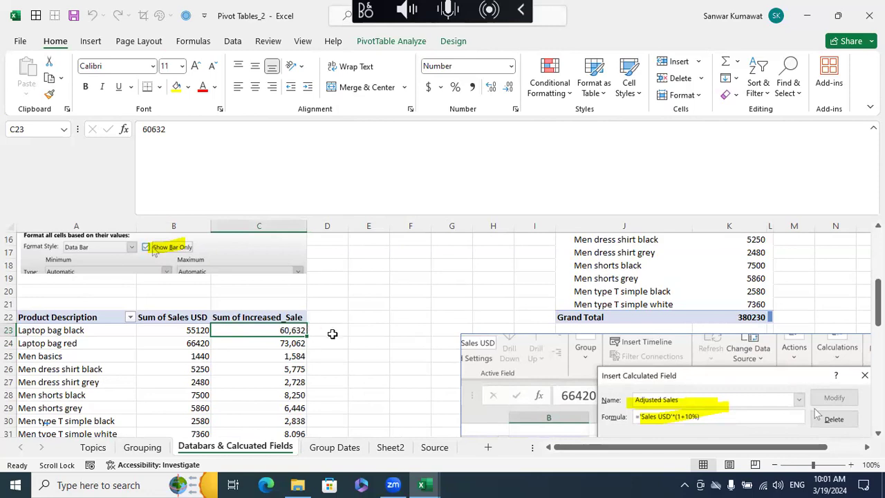
{"action": "scroll", "coordinate": [333, 334], "scroll_direction": "down", "scroll_amount": 3}
{"action": "scroll", "coordinate": [333, 334], "scroll_direction": "up", "scroll_amount": 1}
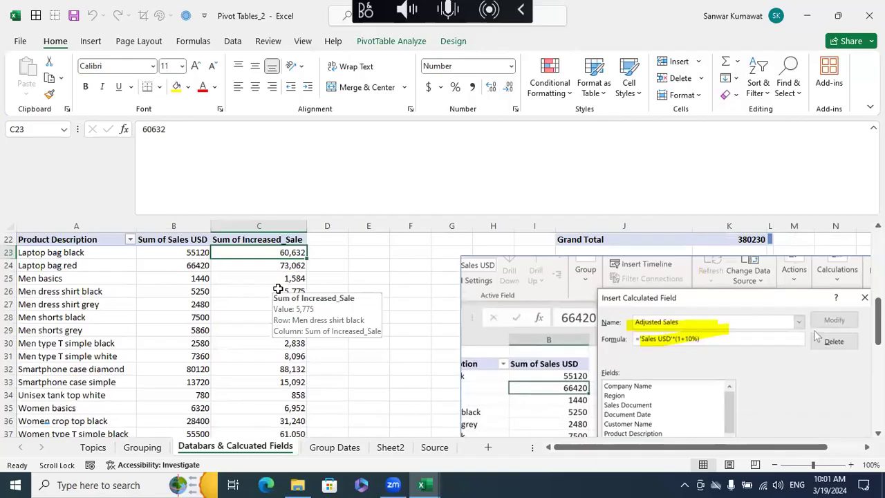
- Start a calculated field named Adjusted Sales for the Product Description pivot table on Sheet2
{"action": "left_click", "coordinate": [392, 447]}
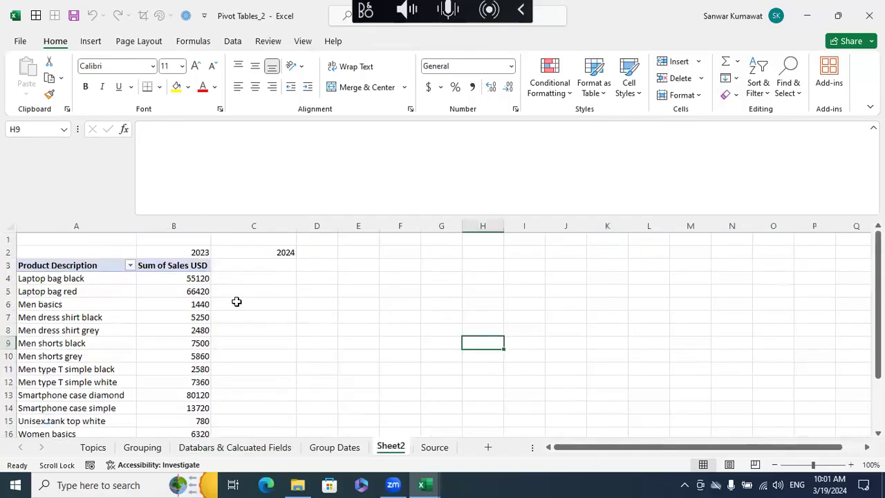
{"action": "left_click", "coordinate": [197, 278]}
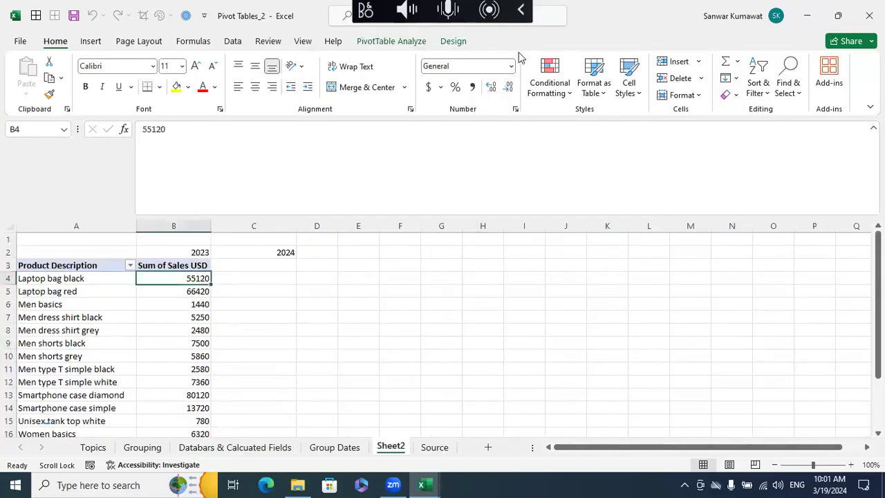
{"action": "left_click", "coordinate": [391, 41]}
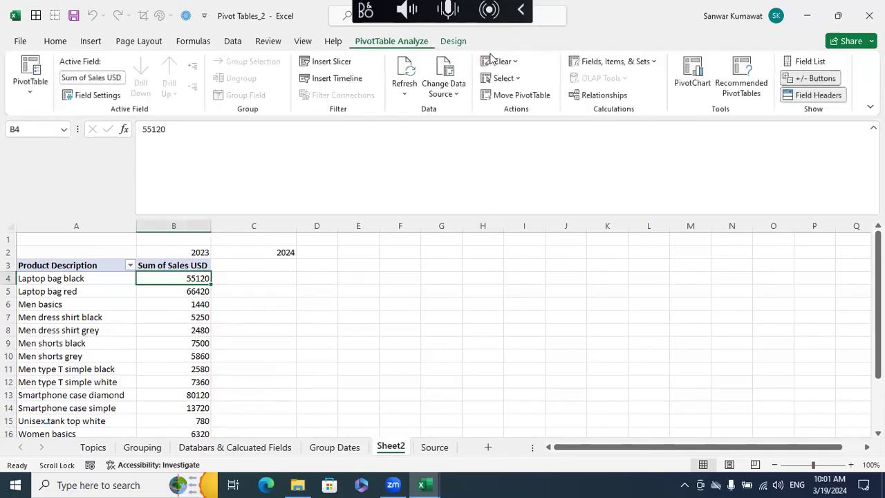
{"action": "left_click", "coordinate": [644, 63]}
{"action": "left_click", "coordinate": [605, 77]}
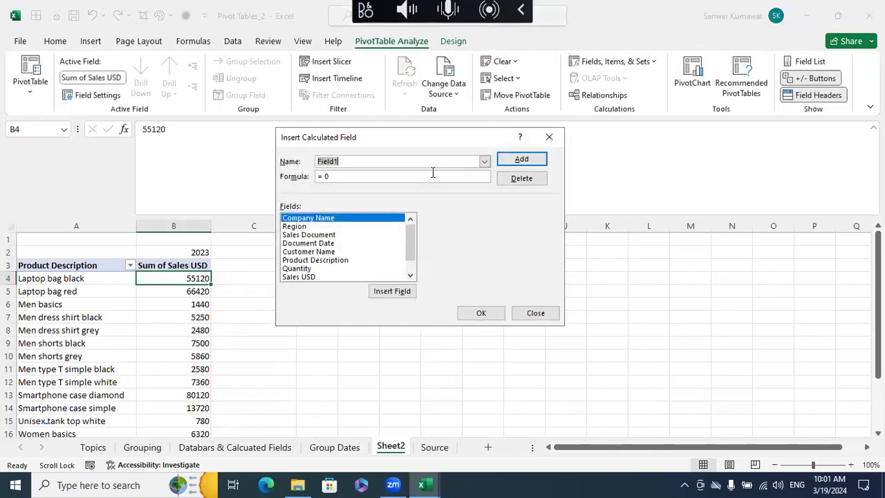
{"action": "type", "text": "Adus"}
{"action": "key", "text": "BackSpace"}
{"action": "key", "text": "BackSpace"}
{"action": "key", "text": "BackSpace"}
{"action": "type", "text": "sted Sales"}
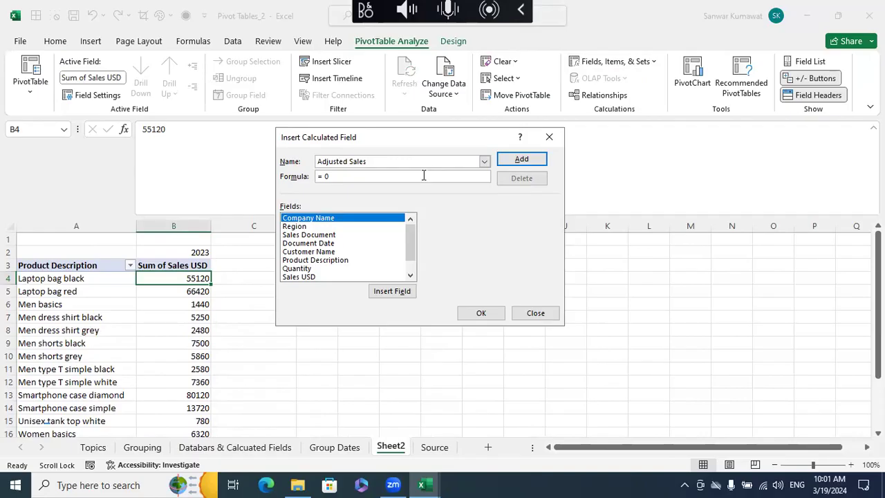
- Set the Adjusted Sales formula to ='Sales USD'*(1+10%) and add the field to the Sheet2 pivot table
{"action": "left_click", "coordinate": [404, 180]}
{"action": "double_click", "coordinate": [313, 277]}
{"action": "type", "text": "*(1"}
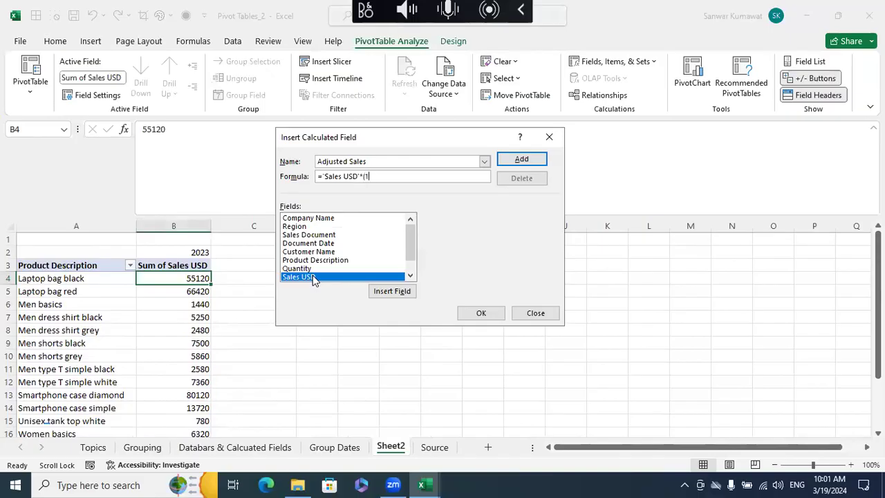
{"action": "type", "text": "+10%"}
{"action": "left_click", "coordinate": [521, 159]}
{"action": "left_click", "coordinate": [481, 313]}
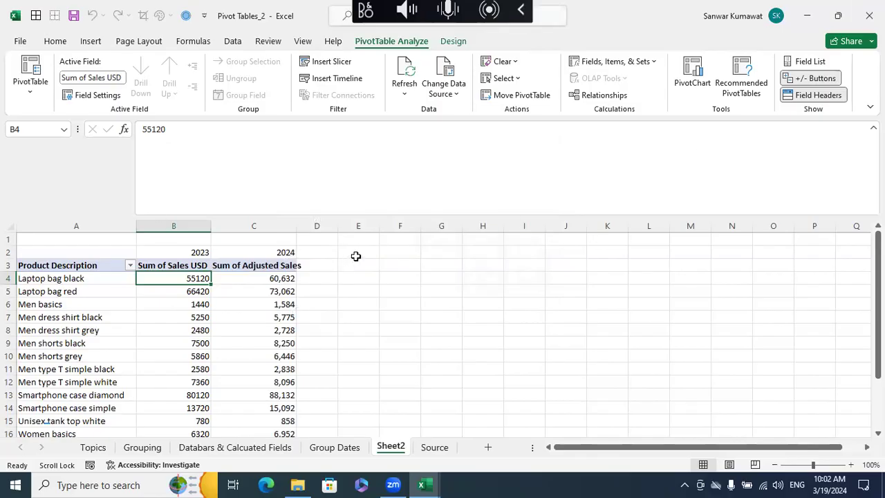
- Delete the Adjusted Sales calculated field from the Sheet2 pivot table
{"action": "left_click", "coordinate": [273, 280]}
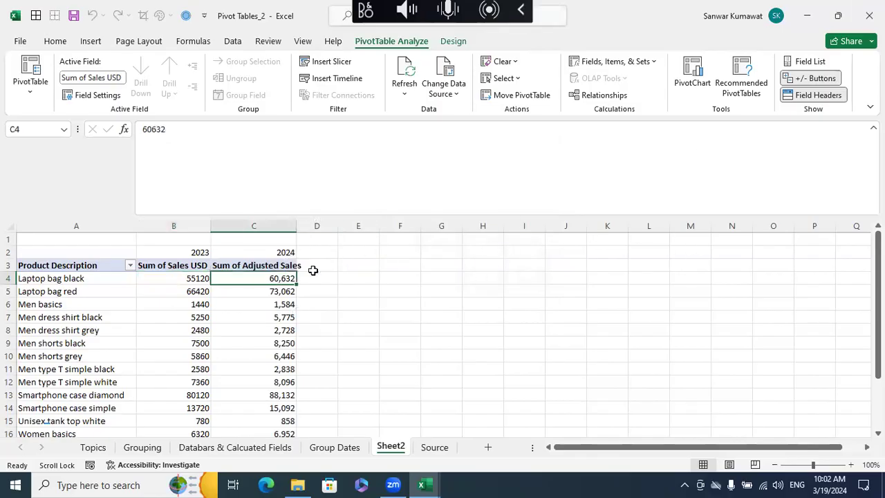
{"action": "left_click", "coordinate": [652, 63]}
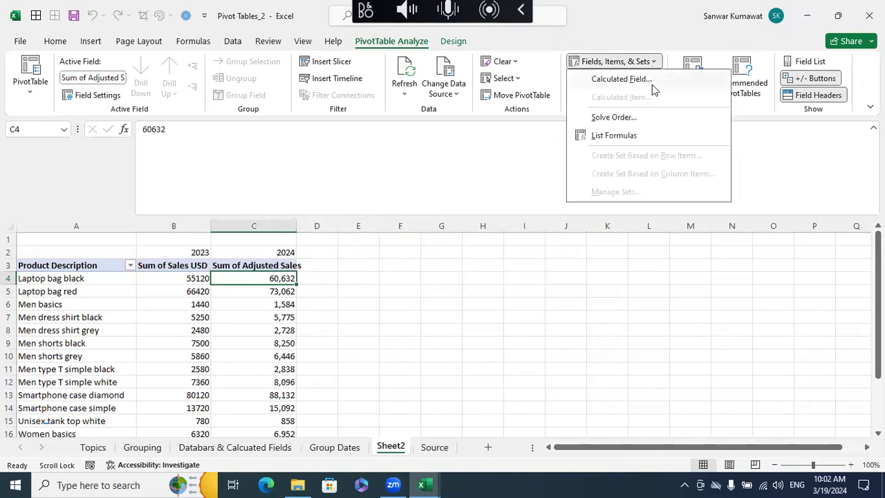
{"action": "left_click", "coordinate": [652, 78]}
{"action": "left_click", "coordinate": [484, 161]}
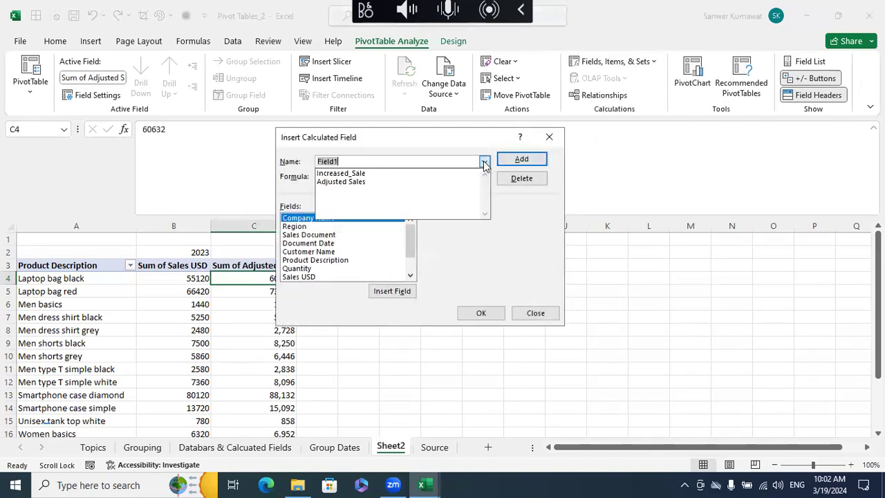
{"action": "left_click", "coordinate": [385, 181]}
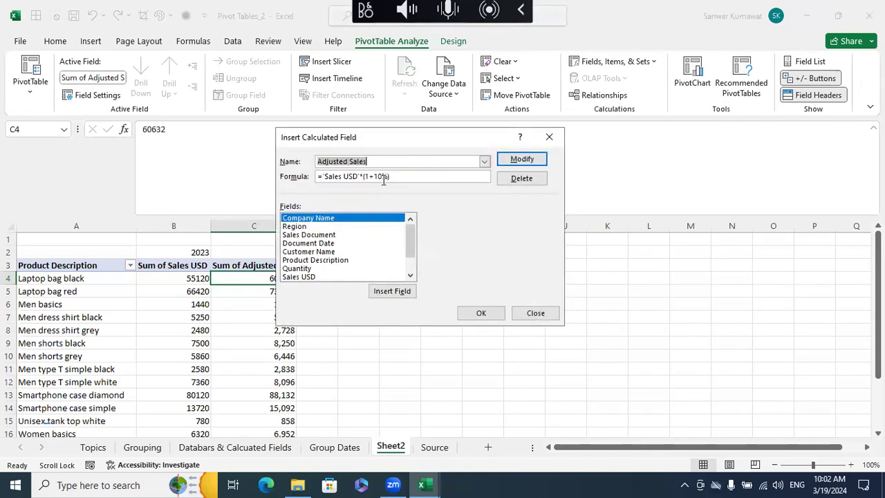
{"action": "left_click", "coordinate": [521, 179]}
{"action": "left_click", "coordinate": [482, 312]}
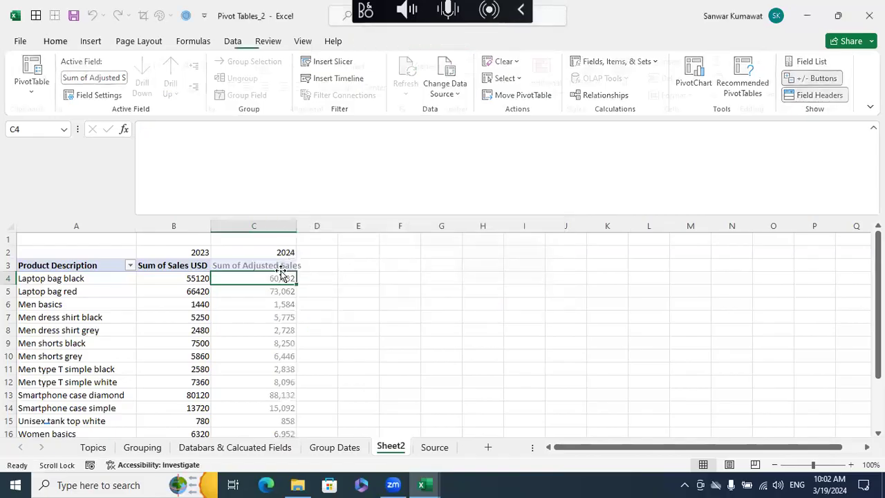
- Check the column-difference topic on the Topics sheet, and clear the year labels in B2:C2 on Sheet2
{"action": "left_click", "coordinate": [92, 447]}
{"action": "left_click", "coordinate": [123, 329]}
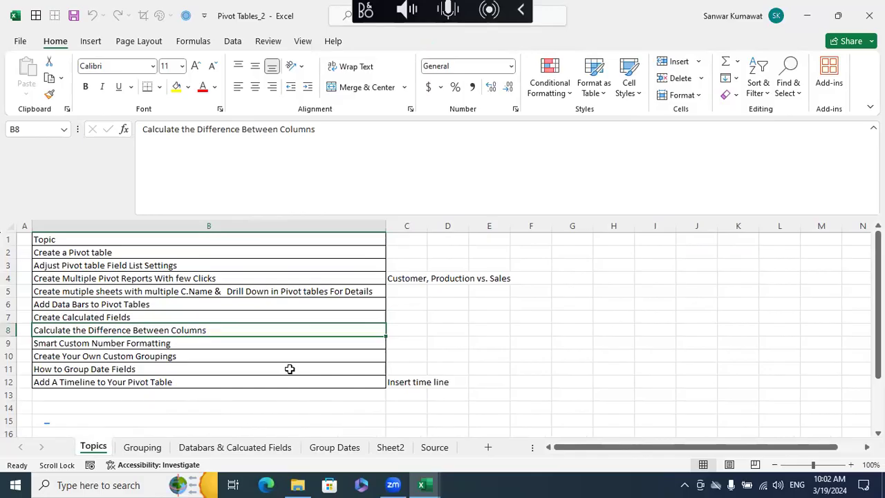
{"action": "left_click", "coordinate": [387, 450]}
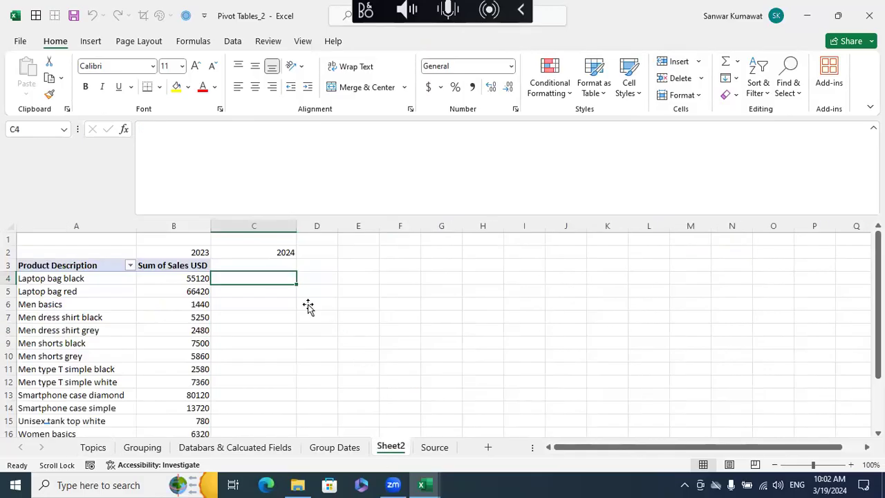
{"action": "left_click_drag", "start_coordinate": [207, 248], "coordinate": [263, 249]}
{"action": "key", "text": "Delete"}
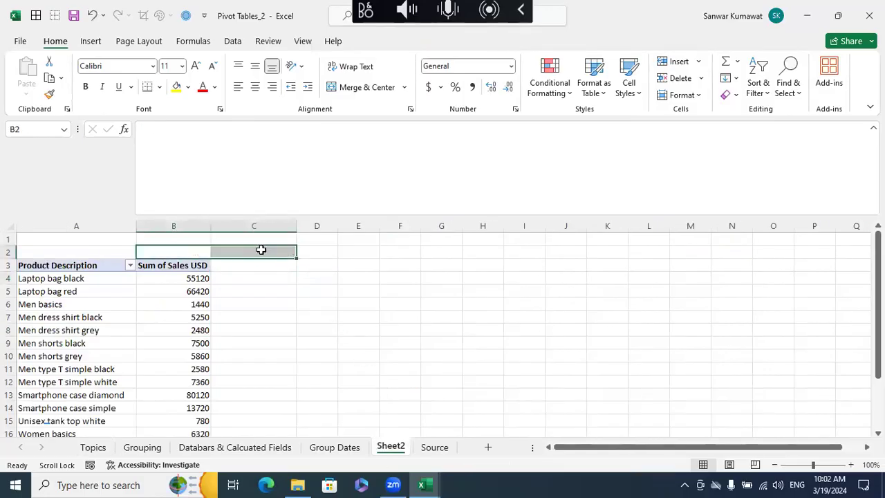
- Show the field list for the Sheet2 pivot table and remove Sum of Sales USD from its values
{"action": "left_click", "coordinate": [197, 277]}
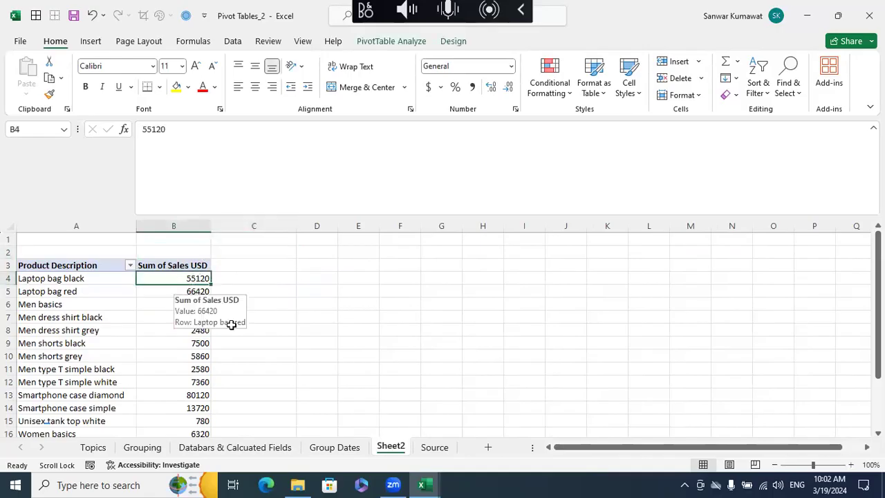
{"action": "right_click", "coordinate": [200, 278]}
{"action": "left_click", "coordinate": [219, 268]}
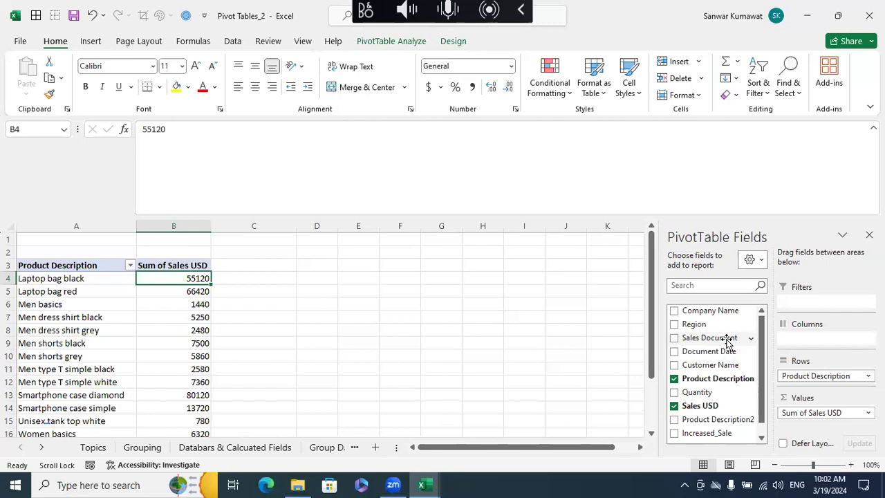
{"action": "left_click_drag", "start_coordinate": [796, 413], "coordinate": [710, 399]}
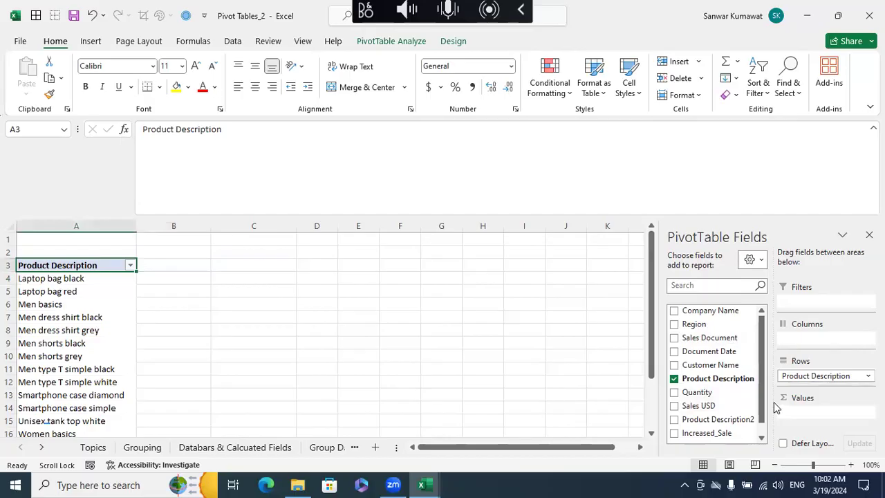
- Add Document Date to the pivot table's columns, and expand and collapse the Jun group
{"action": "left_click_drag", "start_coordinate": [708, 355], "coordinate": [807, 344]}
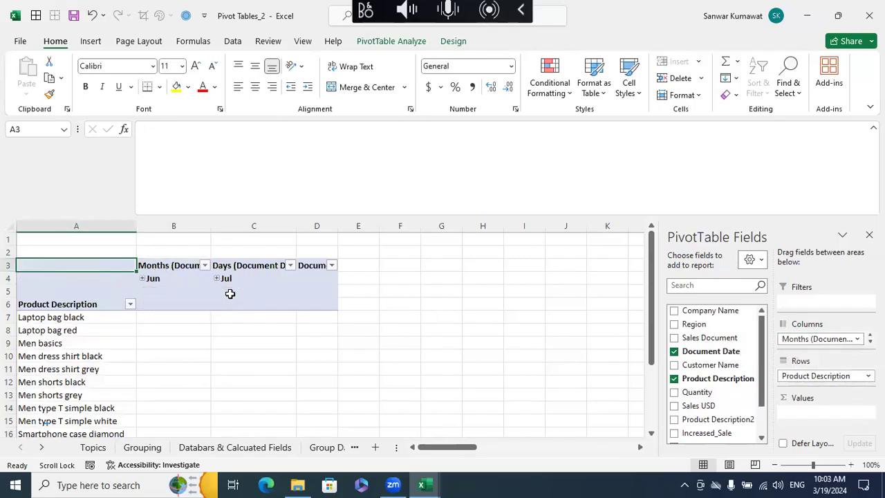
{"action": "left_click", "coordinate": [143, 278]}
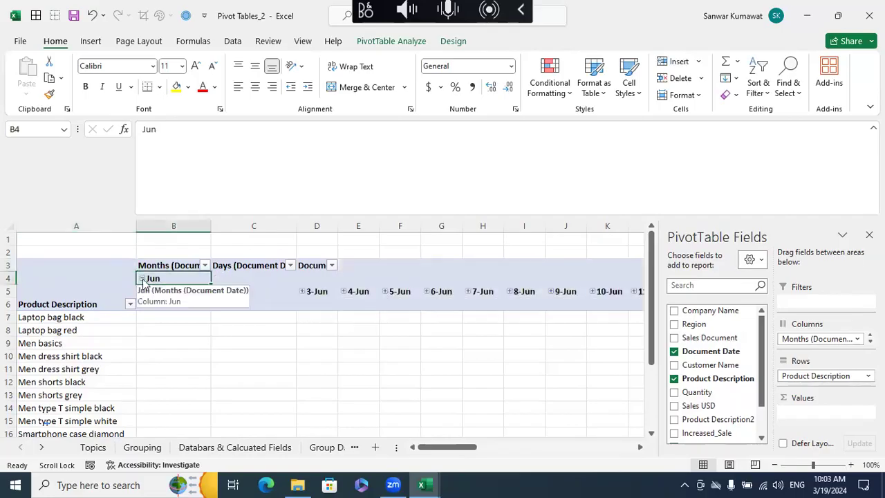
{"action": "left_click", "coordinate": [142, 278]}
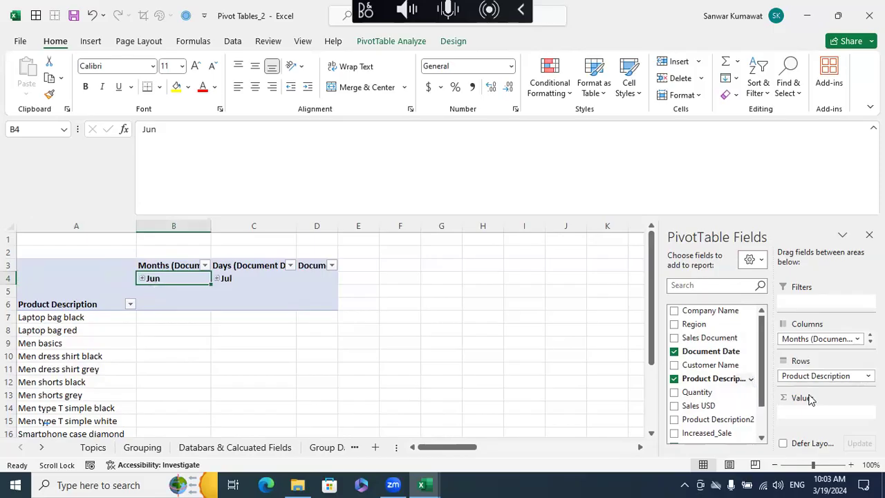
- Remove the Days and Document Date fields from the pivot table's columns, keeping only Months
{"action": "left_click", "coordinate": [869, 341]}
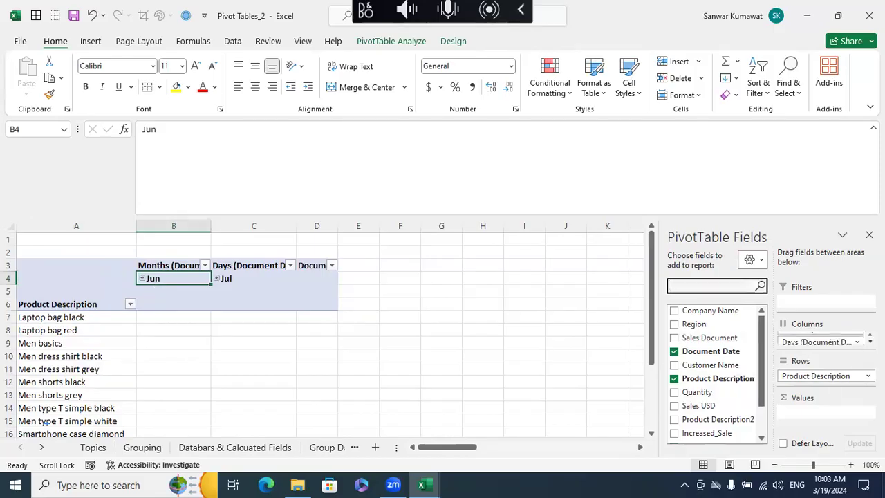
{"action": "left_click", "coordinate": [870, 335]}
{"action": "double_click", "coordinate": [869, 341]}
{"action": "left_click", "coordinate": [869, 335]}
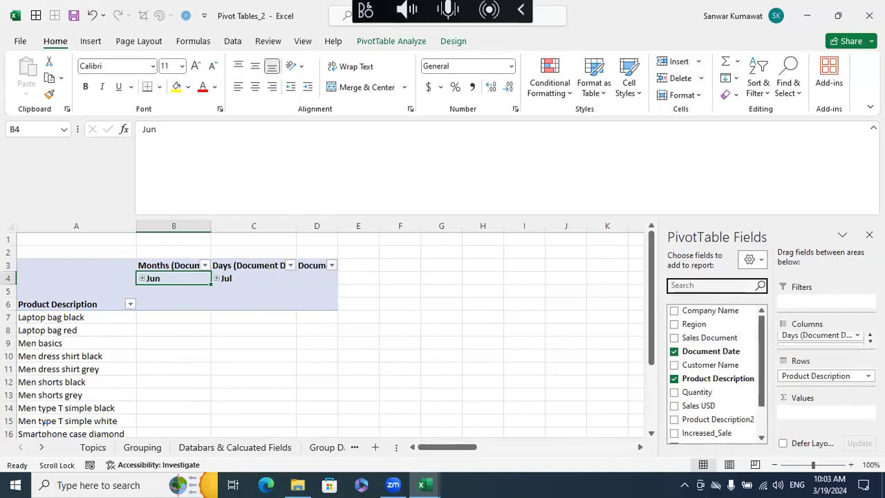
{"action": "left_click_drag", "start_coordinate": [812, 336], "coordinate": [735, 332]}
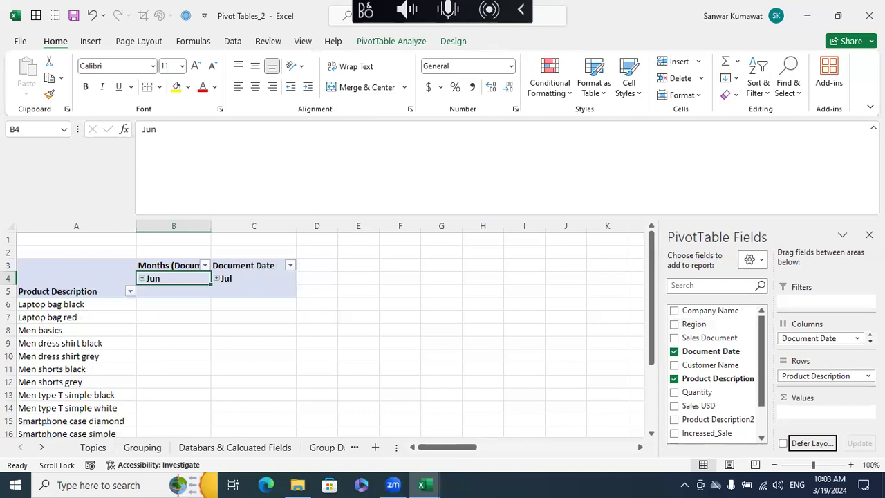
{"action": "scroll", "coordinate": [831, 336], "scroll_direction": "up", "scroll_amount": 1}
{"action": "scroll", "coordinate": [837, 337], "scroll_direction": "down", "scroll_amount": 1}
{"action": "left_click_drag", "start_coordinate": [837, 336], "coordinate": [743, 336]}
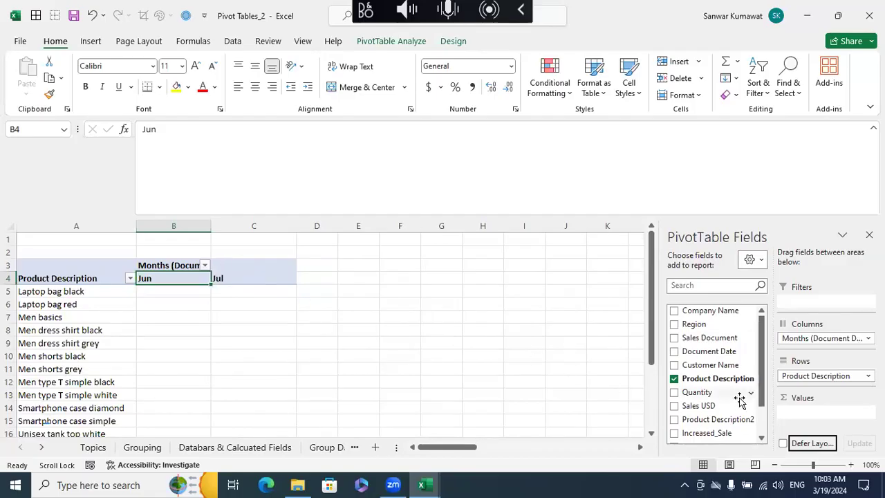
- Add Sales USD to the pivot table's values twice
{"action": "left_click_drag", "start_coordinate": [700, 407], "coordinate": [813, 412]}
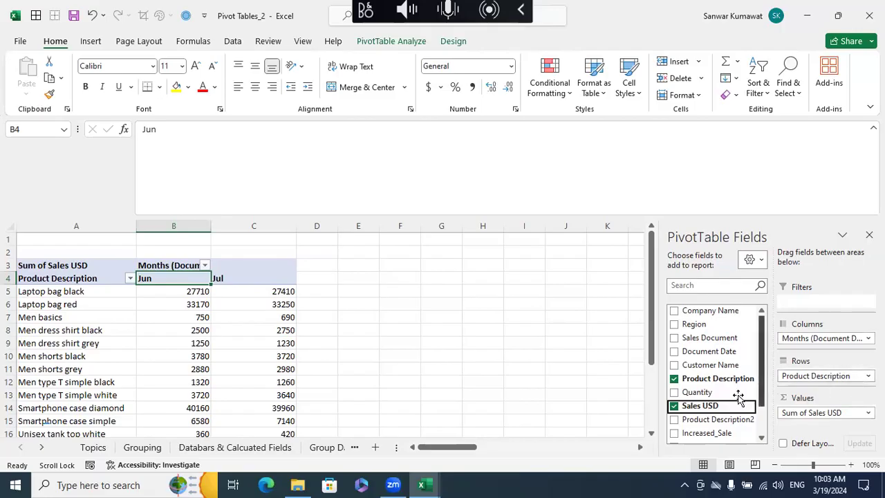
{"action": "left_click_drag", "start_coordinate": [710, 408], "coordinate": [808, 418]}
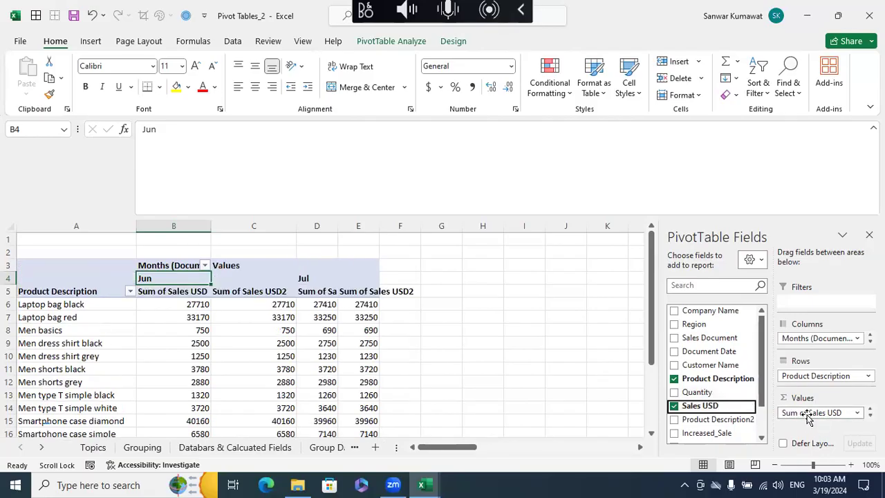
- Autofit the widths of columns E and D to their contents
{"action": "double_click", "coordinate": [378, 225]}
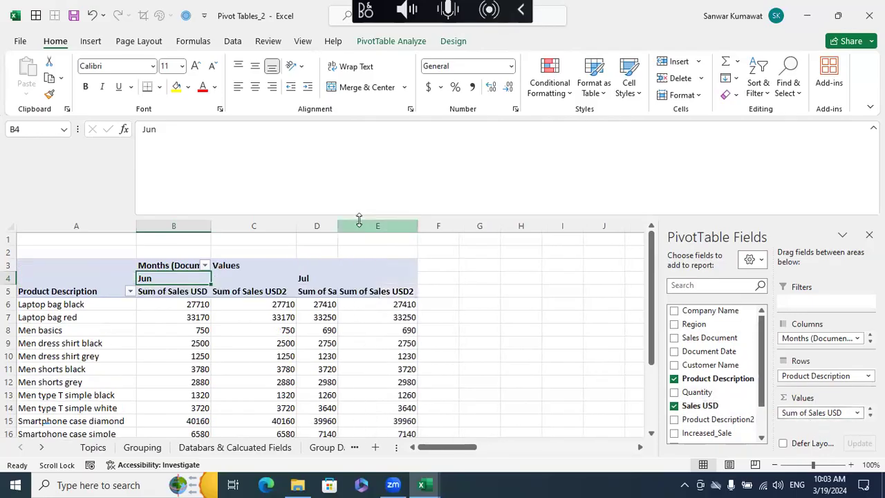
{"action": "double_click", "coordinate": [339, 220]}
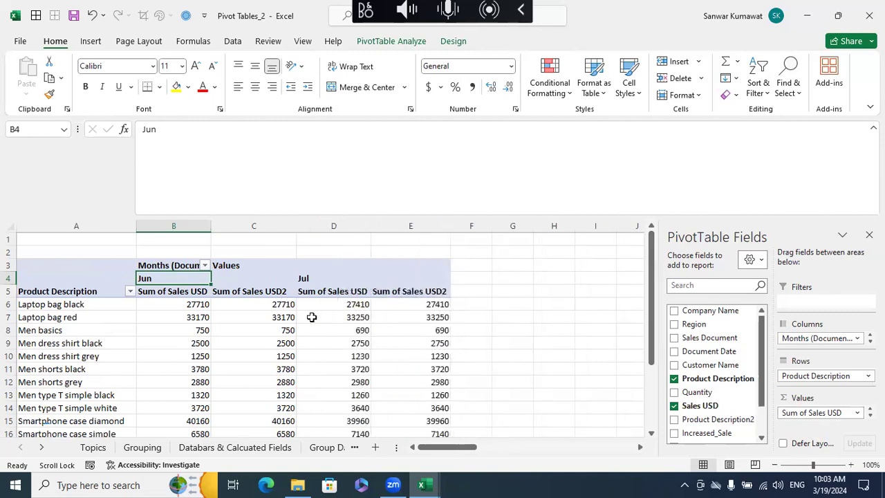
- Compare the Jun and Jul Sales USD values for Laptop bag black and Laptop bag red
{"action": "left_click", "coordinate": [206, 305]}
{"action": "left_click", "coordinate": [266, 304]}
{"action": "left_click", "coordinate": [324, 307]}
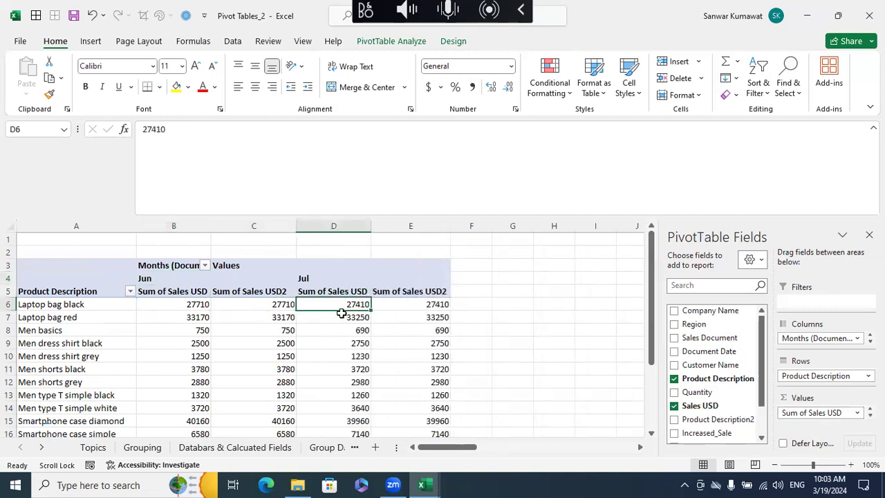
{"action": "mouse_move", "coordinate": [340, 315]}
{"action": "mouse_move", "coordinate": [318, 304]}
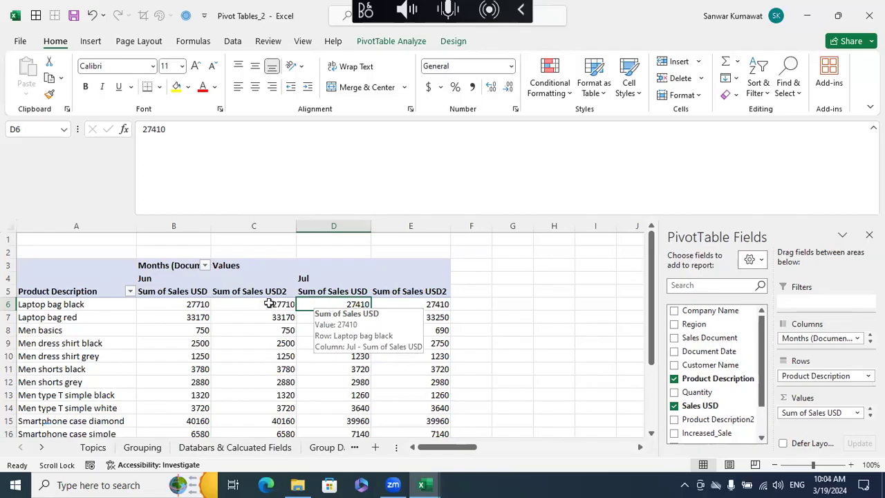
{"action": "left_click_drag", "start_coordinate": [188, 304], "coordinate": [239, 306]}
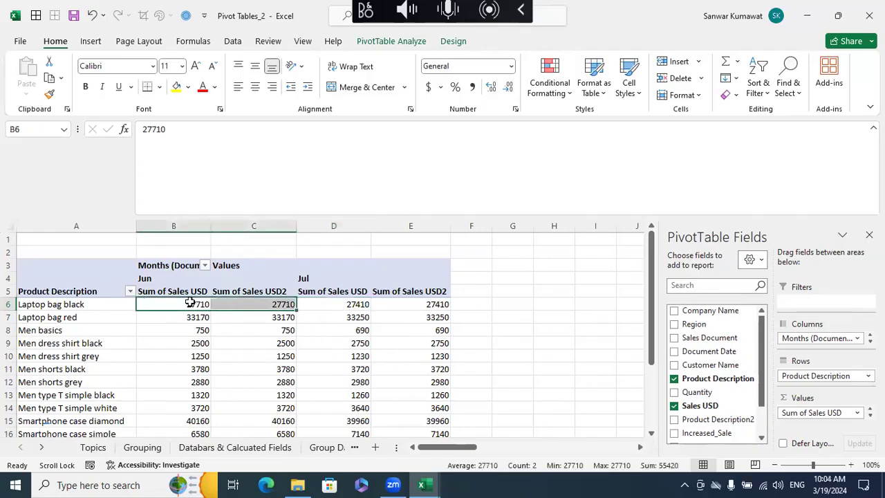
{"action": "left_click", "coordinate": [376, 314]}
{"action": "left_click", "coordinate": [272, 306]}
{"action": "left_click", "coordinate": [325, 306]}
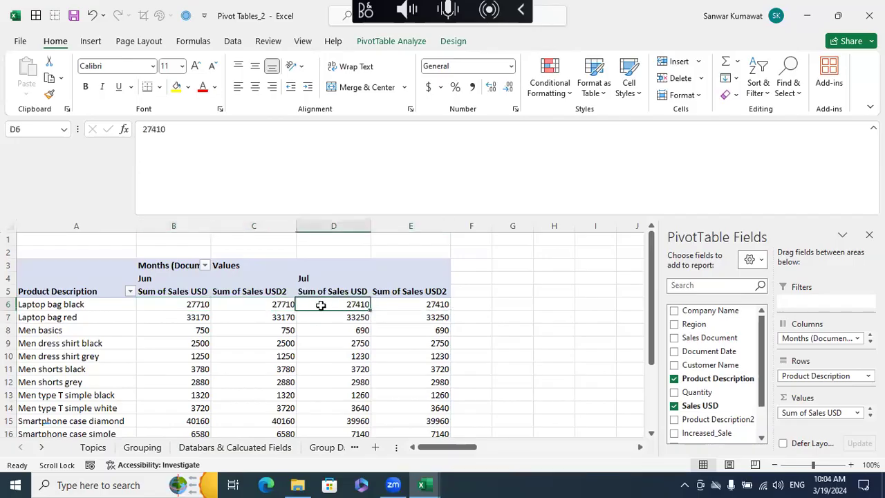
{"action": "left_click", "coordinate": [330, 316]}
{"action": "left_click", "coordinate": [278, 316]}
{"action": "left_click", "coordinate": [321, 318]}
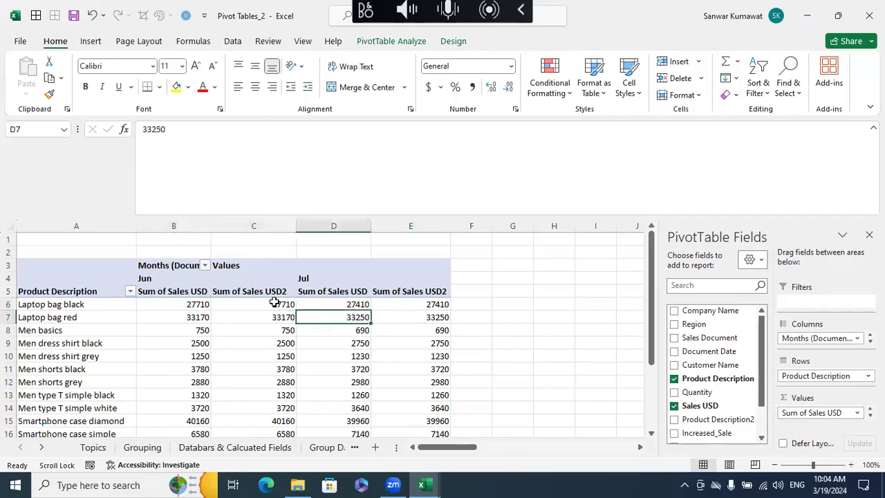
{"action": "left_click_drag", "start_coordinate": [273, 305], "coordinate": [334, 308]}
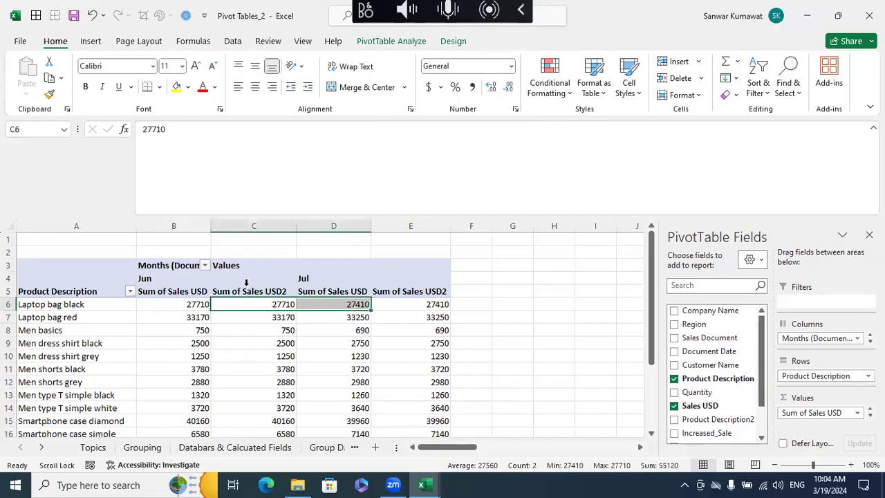
{"action": "left_click", "coordinate": [321, 306]}
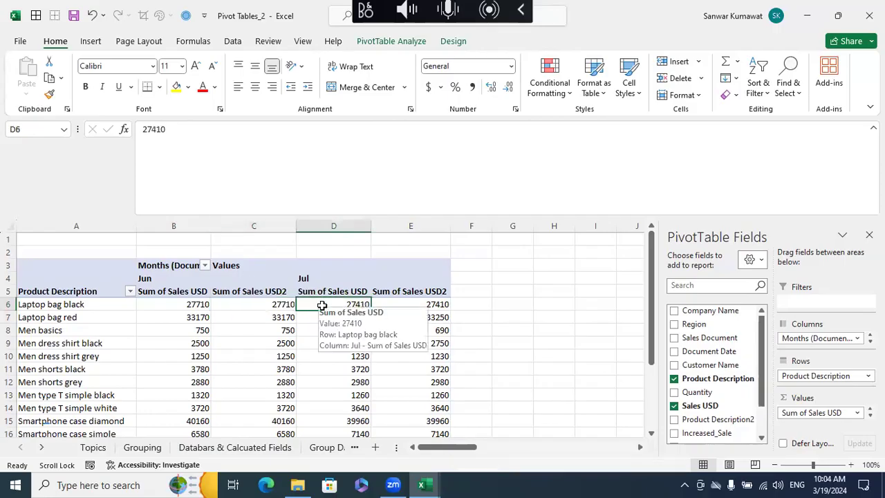
{"action": "left_click_drag", "start_coordinate": [275, 304], "coordinate": [308, 314]}
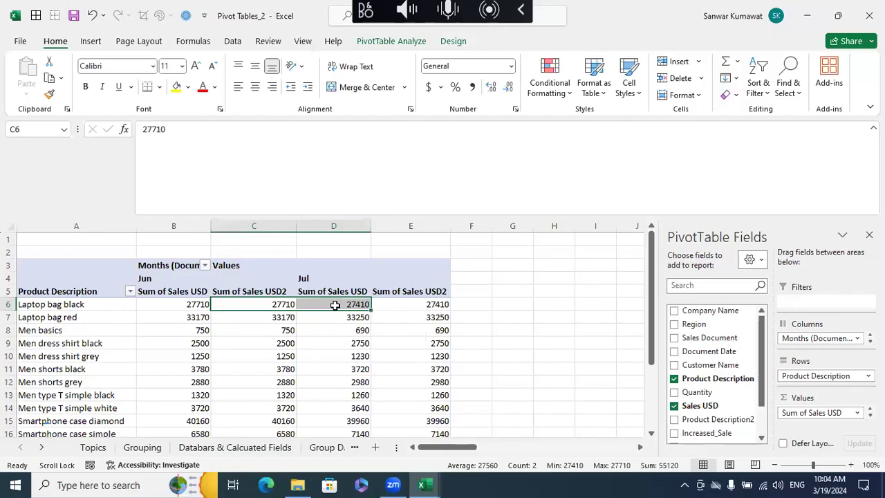
{"action": "left_click", "coordinate": [334, 305]}
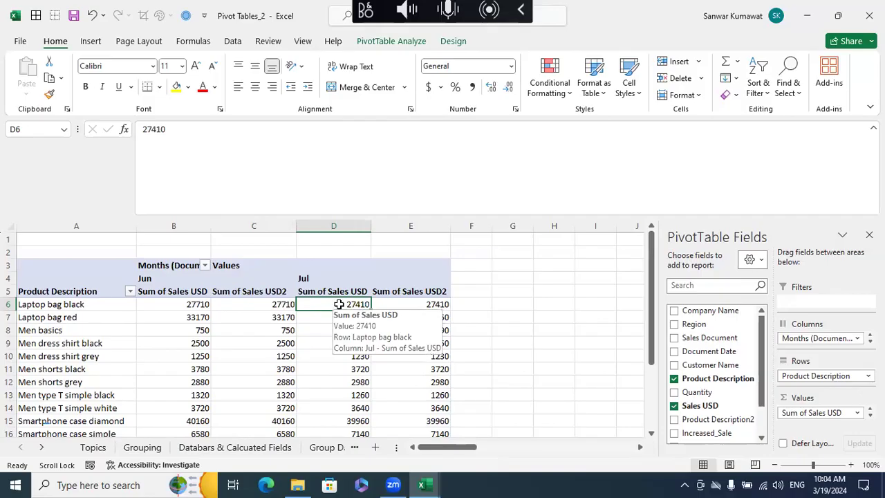
- Try showing Sum of Sales USD2 as Difference From with base field Months (Document Date) and base item (previous), and undo it
{"action": "right_click", "coordinate": [339, 305]}
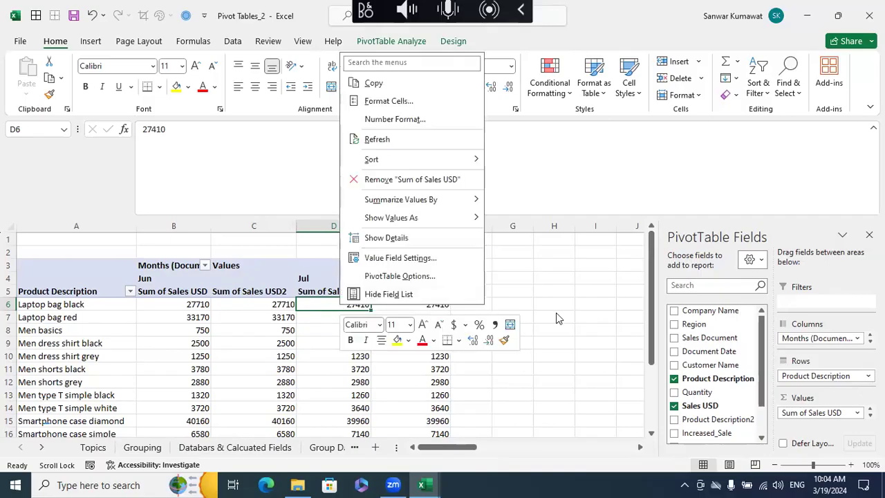
{"action": "key", "text": "Escape"}
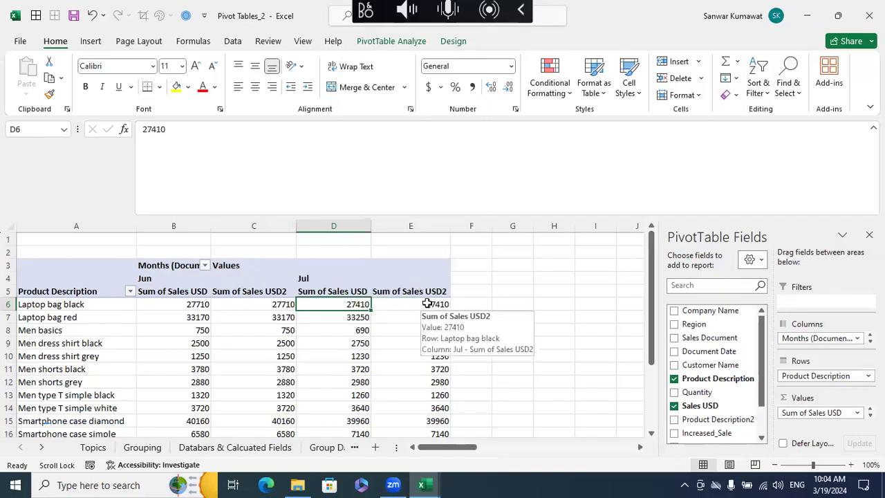
{"action": "right_click", "coordinate": [427, 303]}
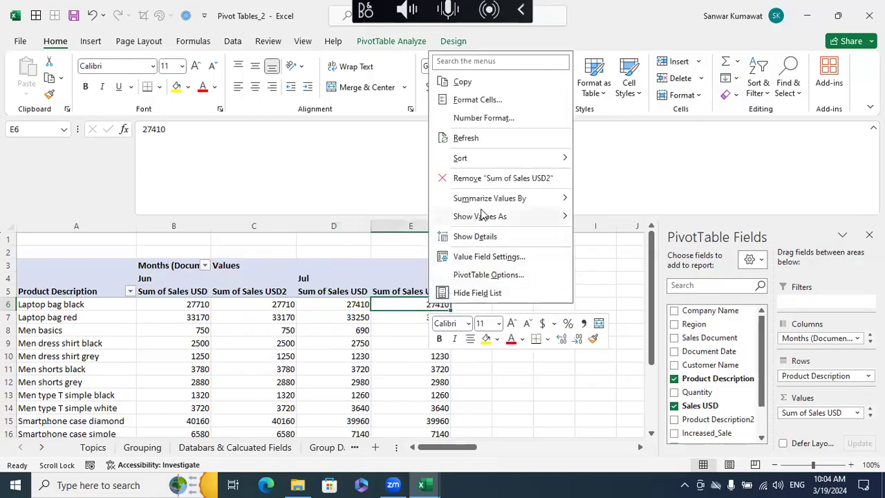
{"action": "mouse_move", "coordinate": [482, 220]}
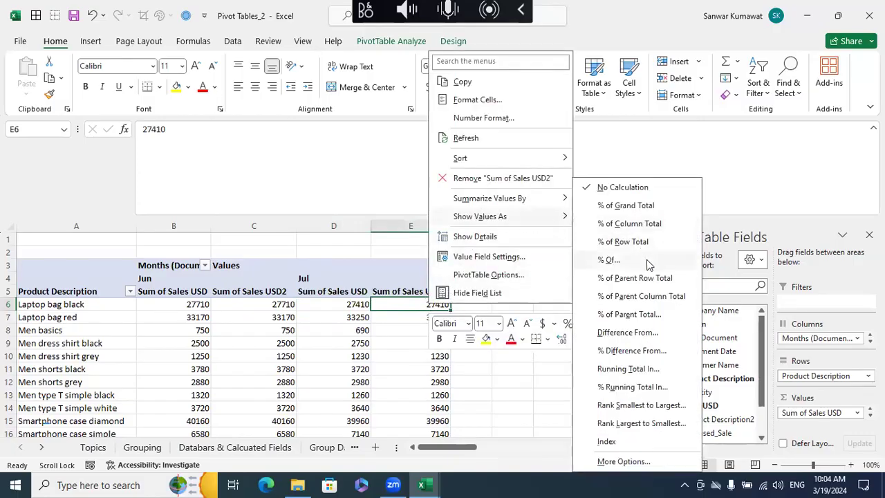
{"action": "left_click", "coordinate": [635, 337]}
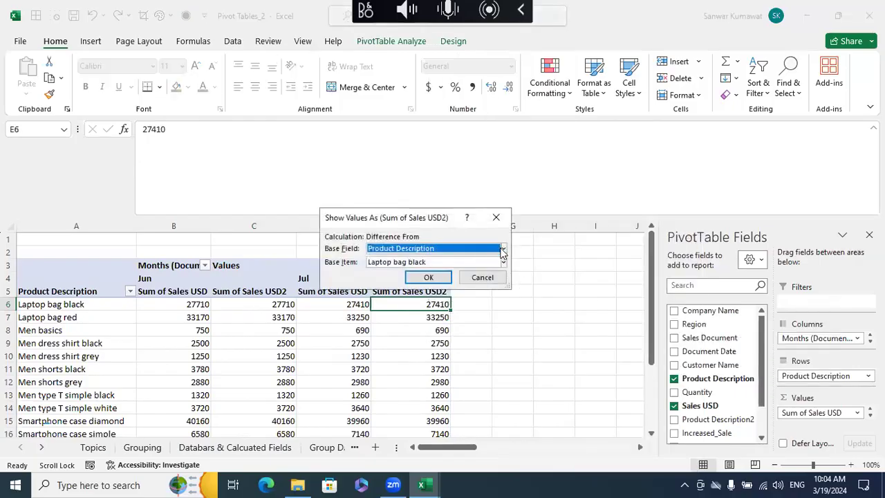
{"action": "left_click", "coordinate": [501, 249]}
{"action": "left_click", "coordinate": [456, 275]}
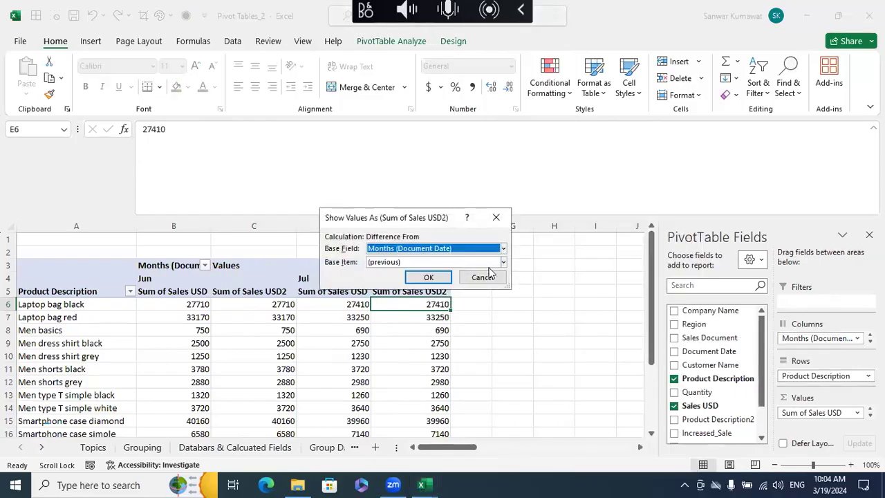
{"action": "left_click", "coordinate": [429, 275]}
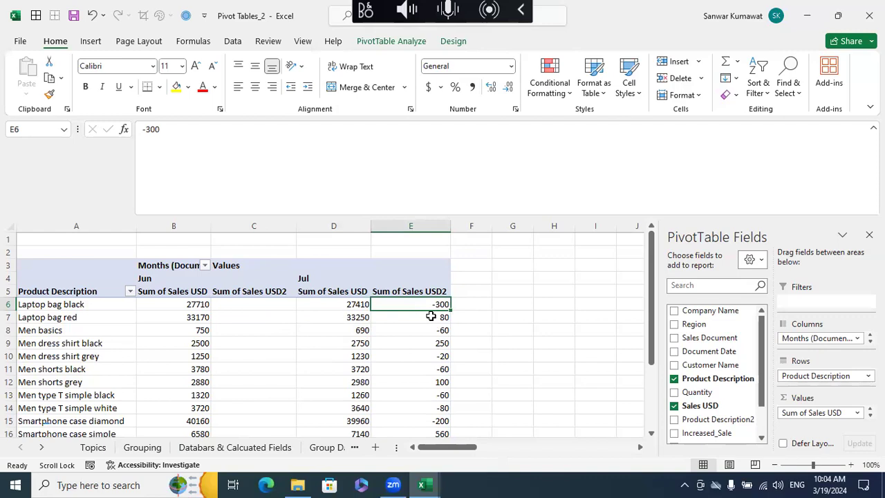
{"action": "key", "text": "ctrl+z"}
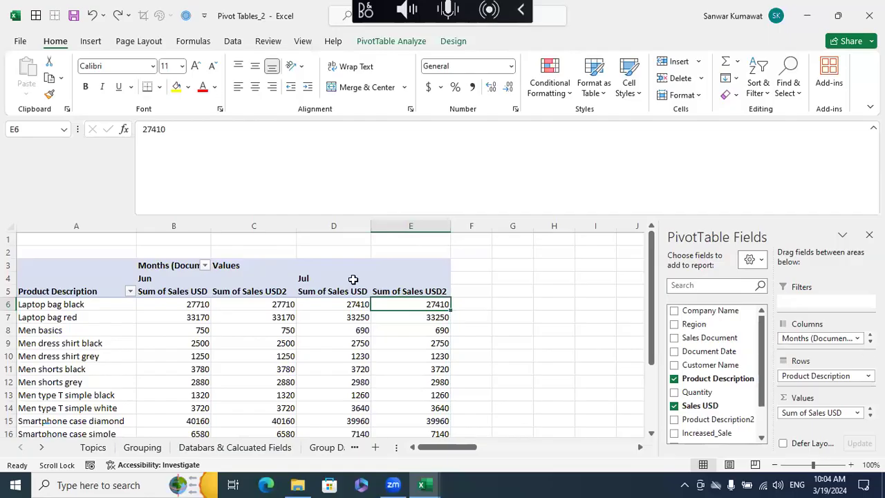
- Review the pivot table's Columns fields and compare the Jun and Jul sales values in the Laptop bag black row
{"action": "left_click", "coordinate": [869, 342]}
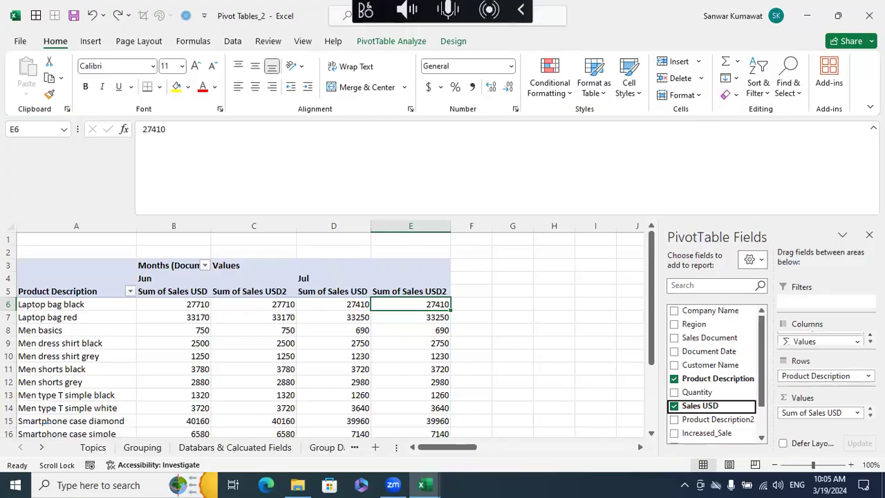
{"action": "left_click", "coordinate": [870, 335]}
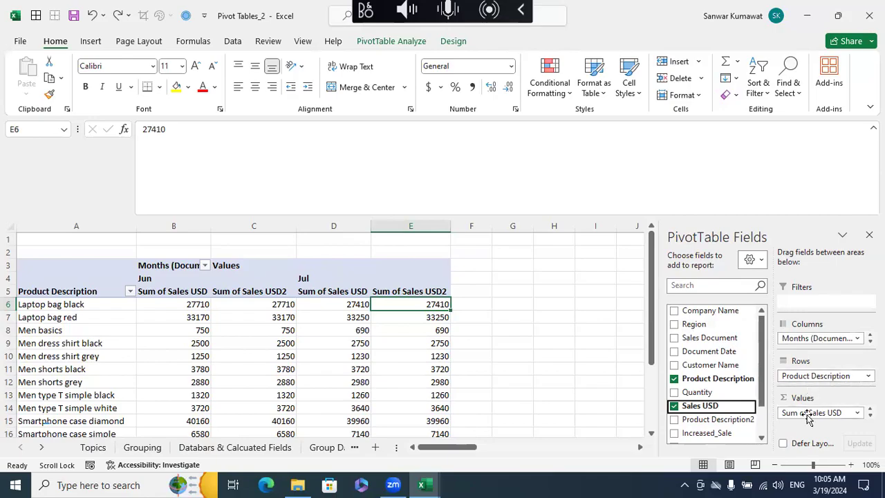
{"action": "left_click", "coordinate": [528, 327]}
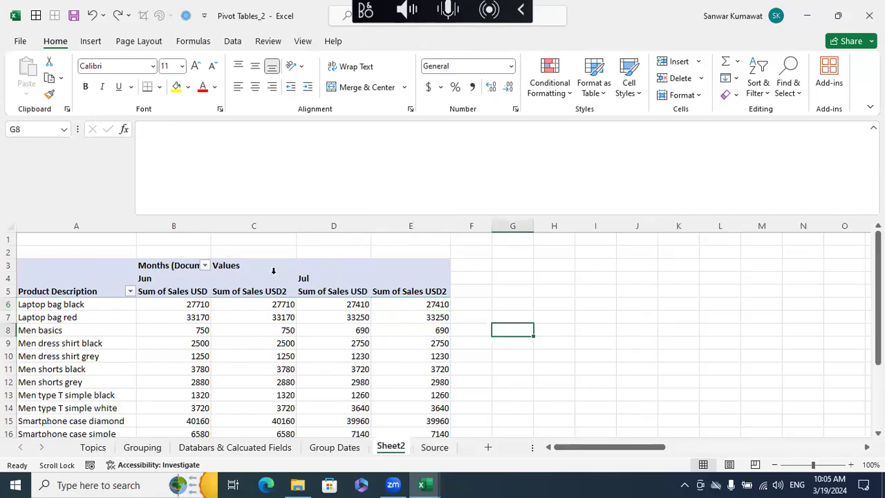
{"action": "left_click_drag", "start_coordinate": [191, 304], "coordinate": [256, 308]}
{"action": "mouse_move", "coordinate": [357, 306]}
{"action": "left_mouse_down"}
{"action": "mouse_move", "coordinate": [407, 309]}
{"action": "mouse_move", "coordinate": [361, 304]}
{"action": "left_mouse_up"}
{"action": "left_click_drag", "start_coordinate": [194, 304], "coordinate": [238, 307]}
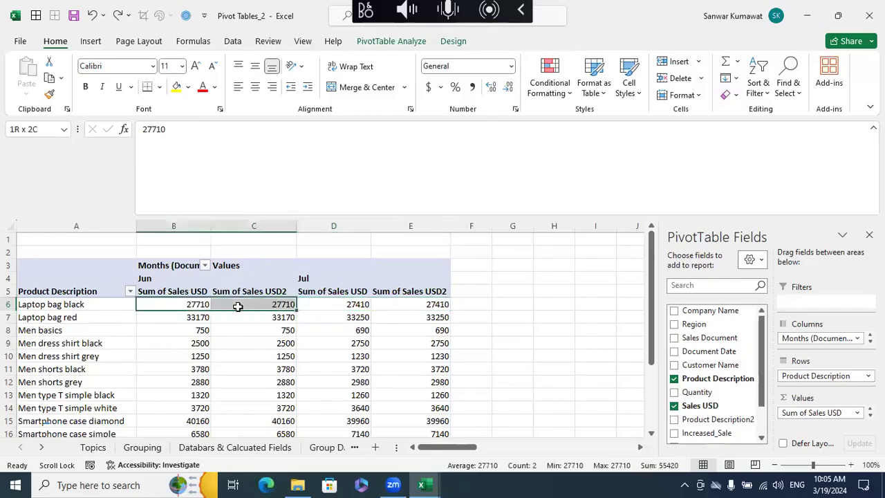
{"action": "left_click", "coordinate": [373, 341]}
{"action": "left_click", "coordinate": [280, 305]}
{"action": "left_click", "coordinate": [344, 305]}
{"action": "left_click", "coordinate": [266, 299]}
{"action": "left_click", "coordinate": [342, 305]}
{"action": "left_click", "coordinate": [276, 302]}
{"action": "left_click", "coordinate": [337, 304]}
- Show Sum of Sales USD2 as Difference From, with Months (Document Date) as base field and (previous) as base item
{"action": "left_click", "coordinate": [413, 305]}
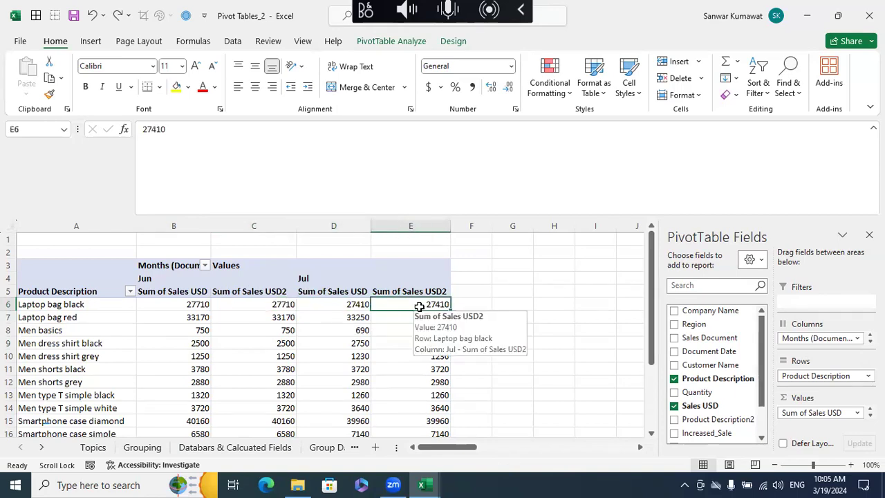
{"action": "right_click", "coordinate": [421, 304]}
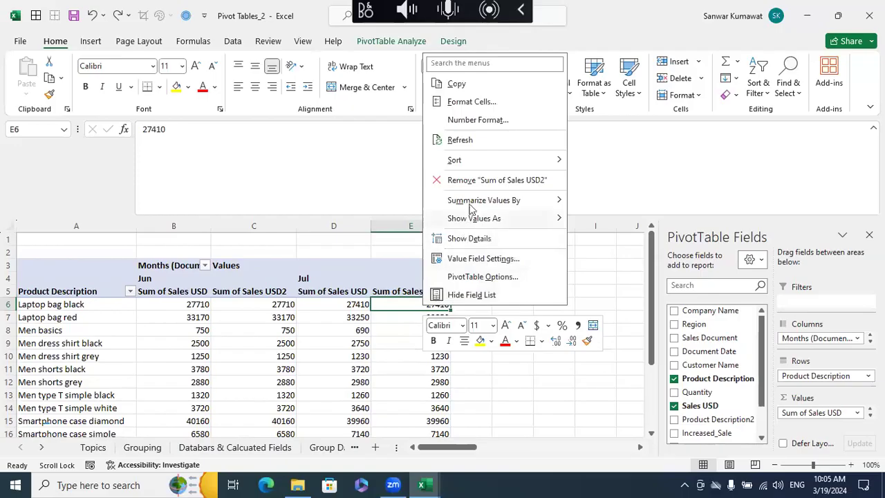
{"action": "mouse_move", "coordinate": [476, 219]}
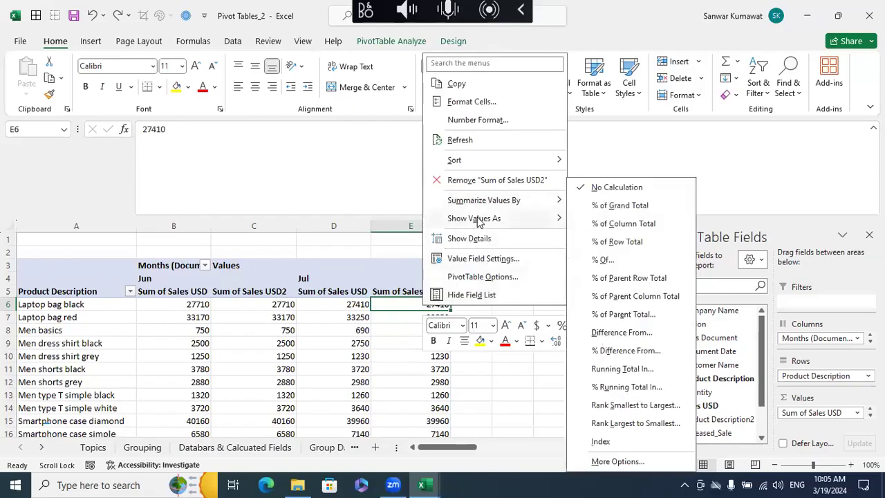
{"action": "left_click", "coordinate": [624, 336]}
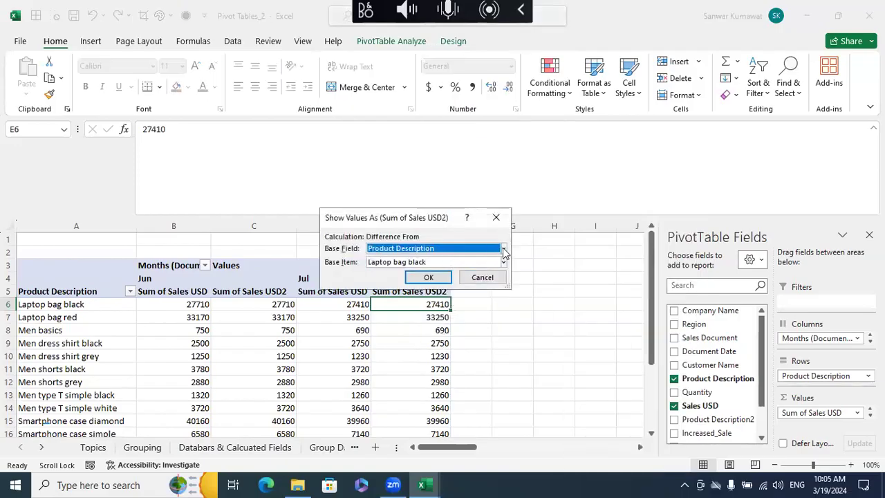
{"action": "left_click", "coordinate": [502, 250]}
{"action": "left_click", "coordinate": [443, 273]}
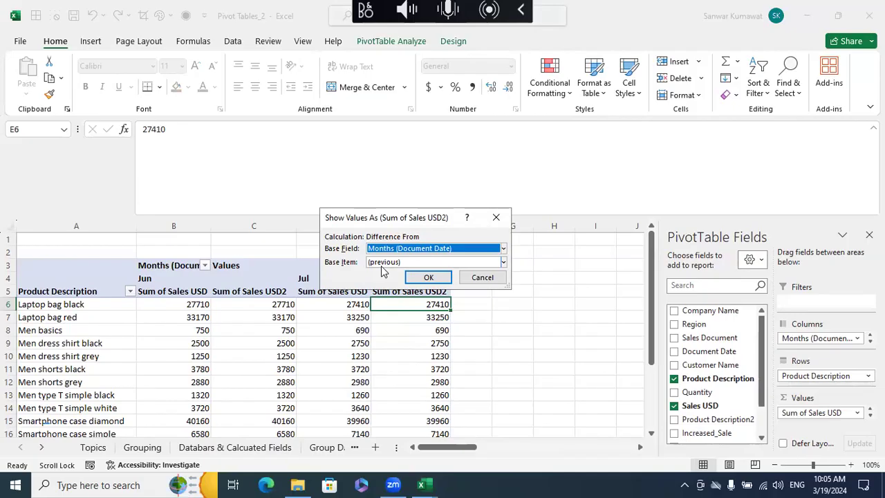
{"action": "left_click", "coordinate": [427, 277]}
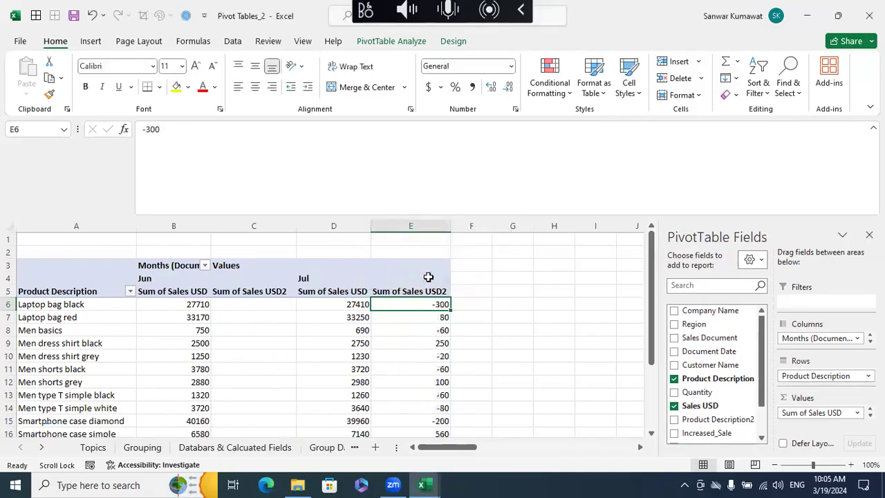
- Narrow column C slightly and look over the Jun and Jul value headings
{"action": "left_click_drag", "start_coordinate": [296, 226], "coordinate": [286, 229]}
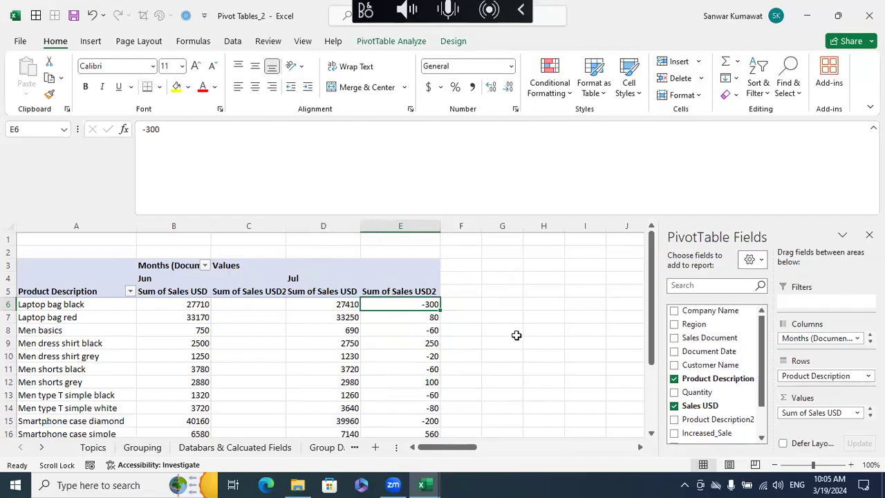
{"action": "left_click", "coordinate": [274, 285]}
{"action": "left_click", "coordinate": [269, 284]}
{"action": "left_click", "coordinate": [264, 291]}
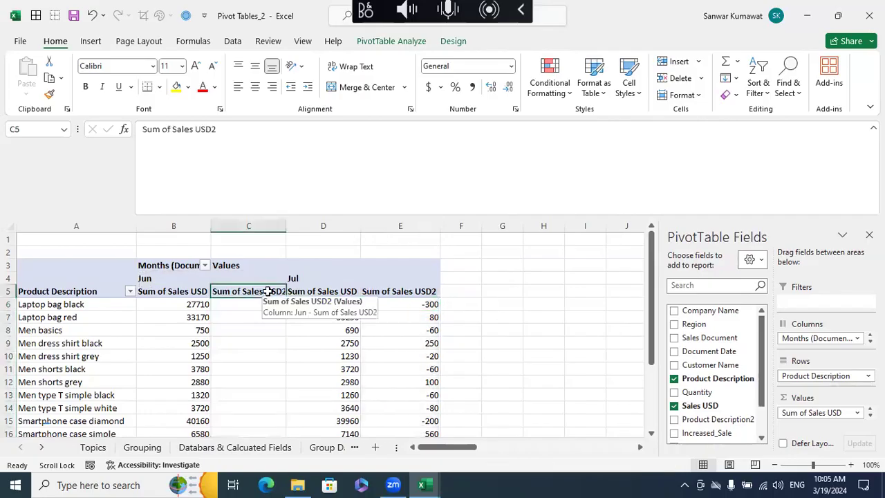
{"action": "left_click", "coordinate": [311, 285]}
{"action": "left_click", "coordinate": [307, 291]}
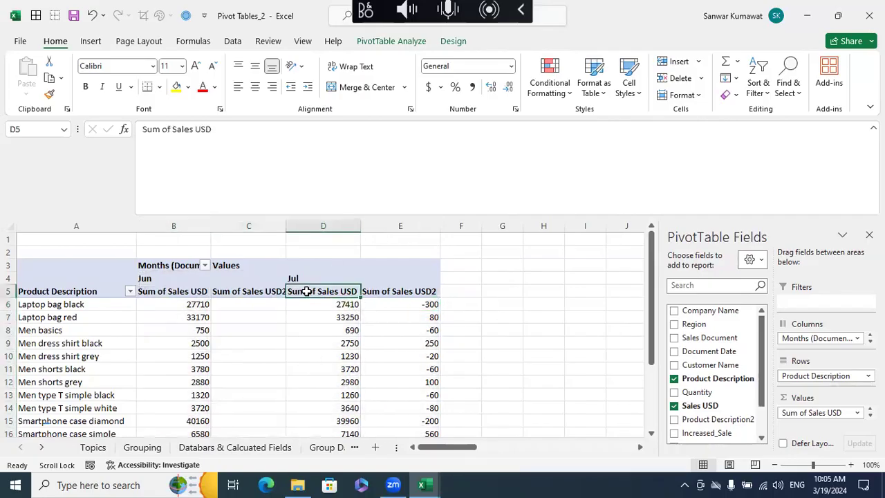
- Rename the Sum of Sales USD2 heading to Difference and autofit column C
{"action": "left_click", "coordinate": [247, 290]}
{"action": "left_click", "coordinate": [235, 171]}
{"action": "left_click_drag", "start_coordinate": [235, 171], "coordinate": [6, 122]}
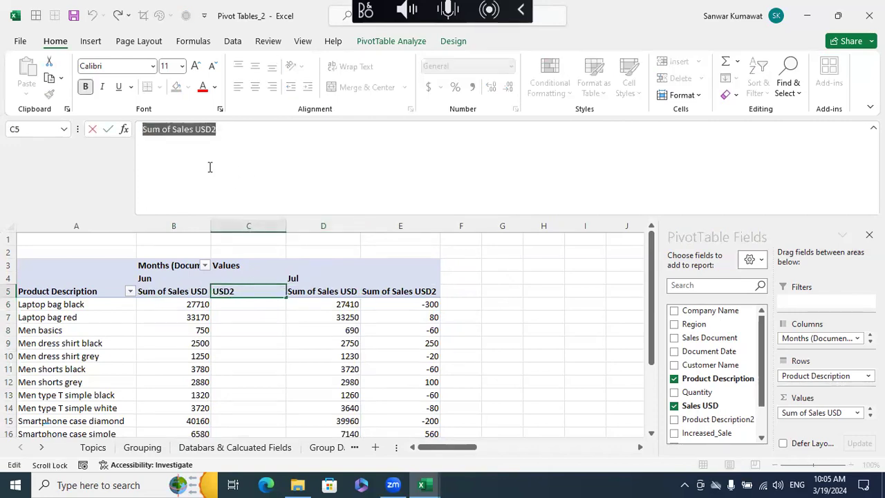
{"action": "type", "text": "Difference"}
{"action": "key", "text": "Return"}
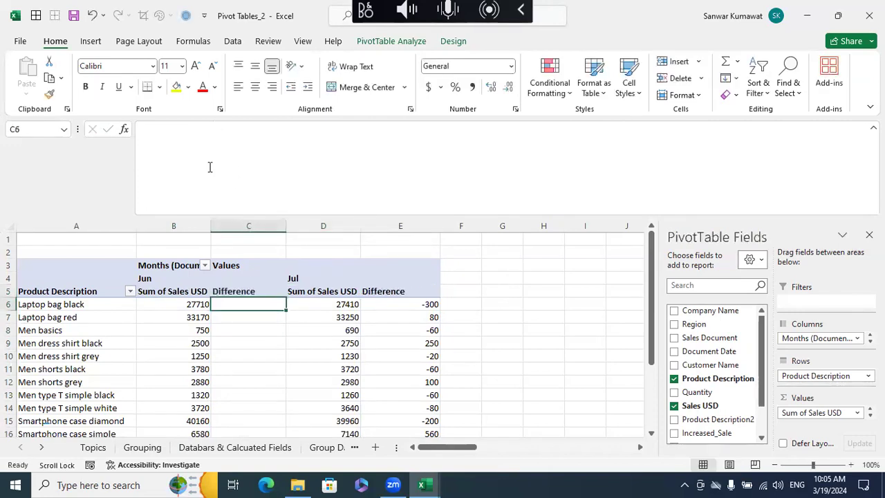
{"action": "double_click", "coordinate": [281, 233]}
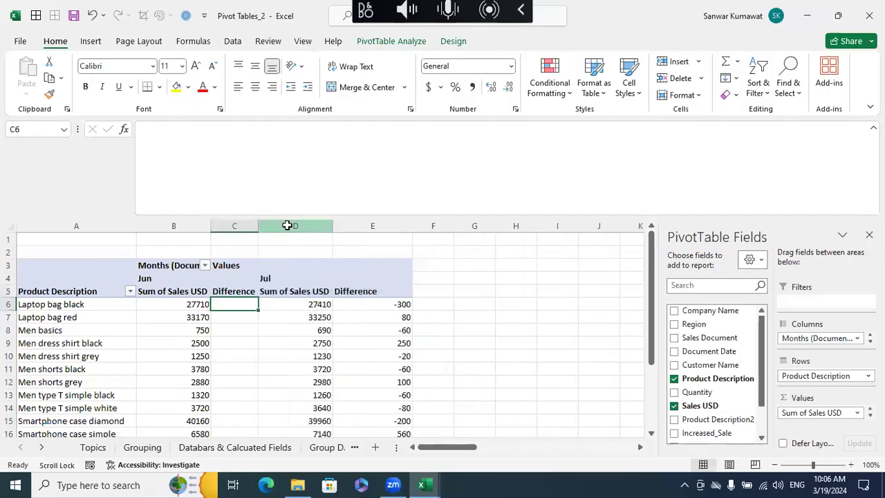
- Compare the Jun and Jul sales with the Difference values in the Laptop bag red and Men basics rows
{"action": "left_click", "coordinate": [359, 294]}
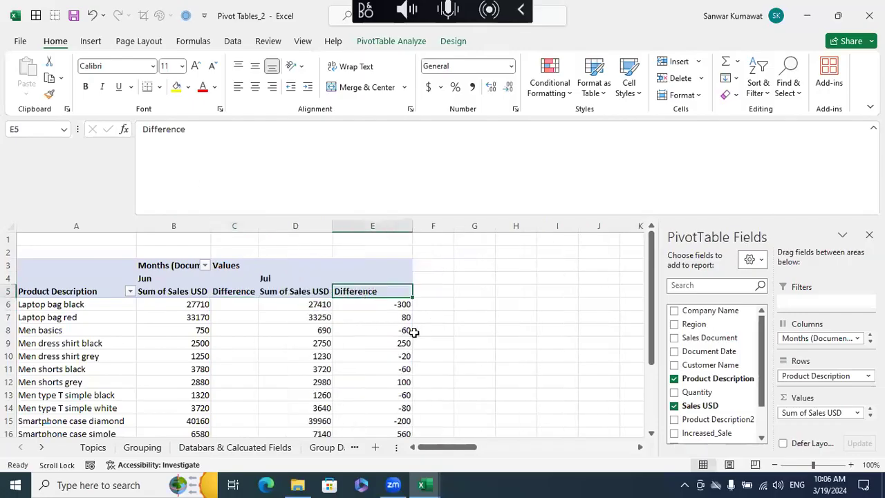
{"action": "left_click", "coordinate": [197, 317]}
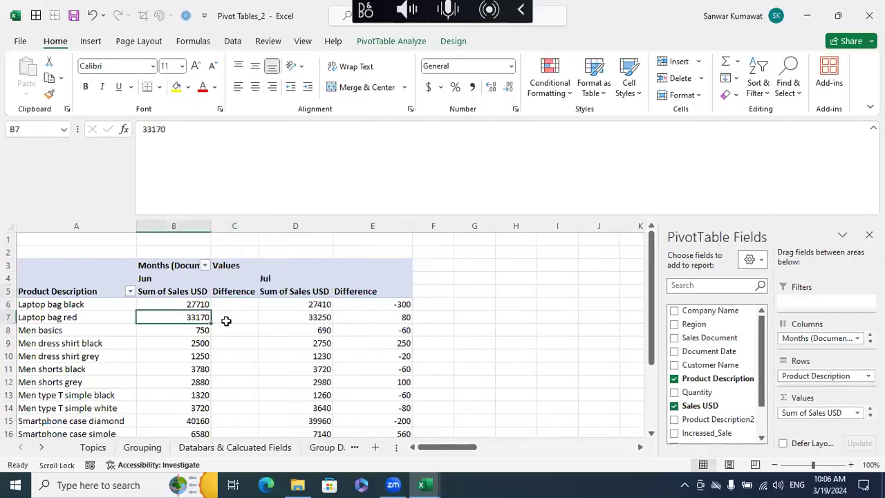
{"action": "left_click", "coordinate": [313, 319], "text": "ctrl"}
{"action": "left_click", "coordinate": [196, 318]}
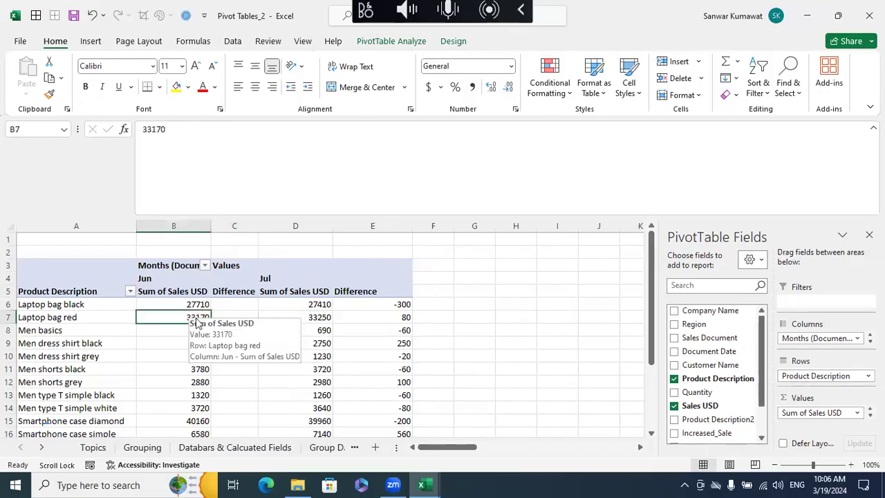
{"action": "left_click", "coordinate": [300, 318], "text": "ctrl"}
{"action": "left_click", "coordinate": [197, 318], "text": "ctrl"}
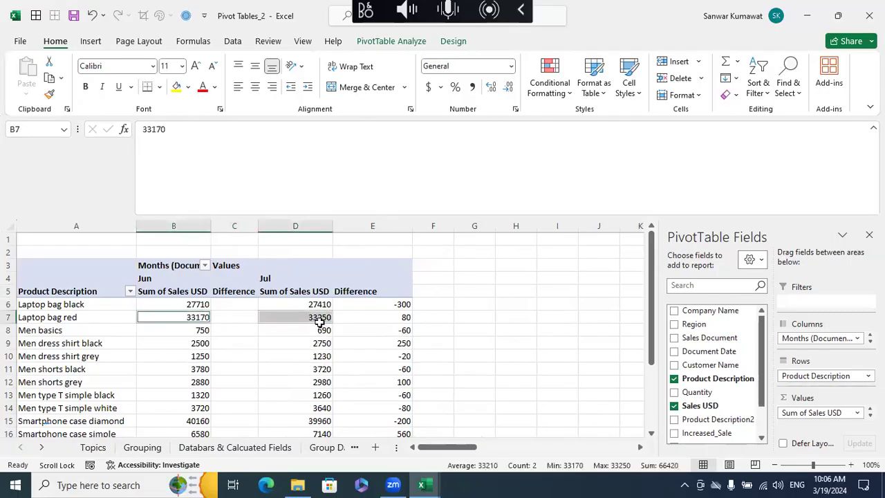
{"action": "left_click", "coordinate": [377, 319]}
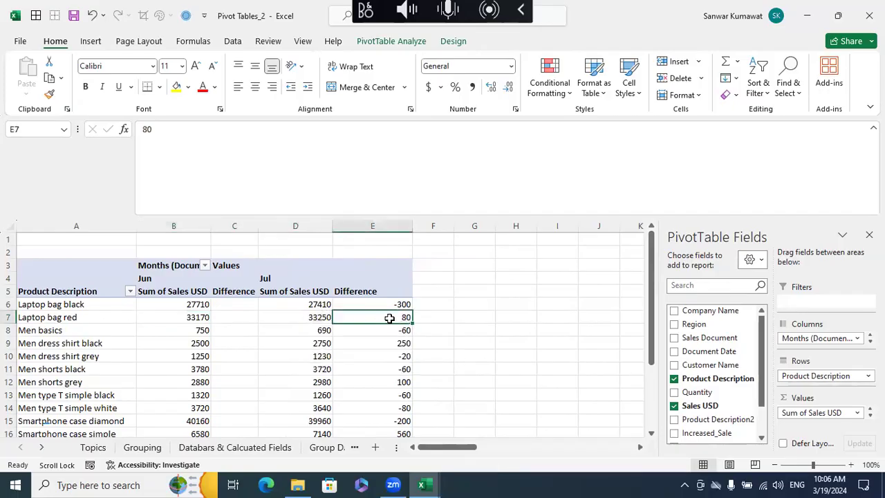
{"action": "left_click", "coordinate": [206, 330]}
{"action": "left_click", "coordinate": [302, 331], "text": "ctrl"}
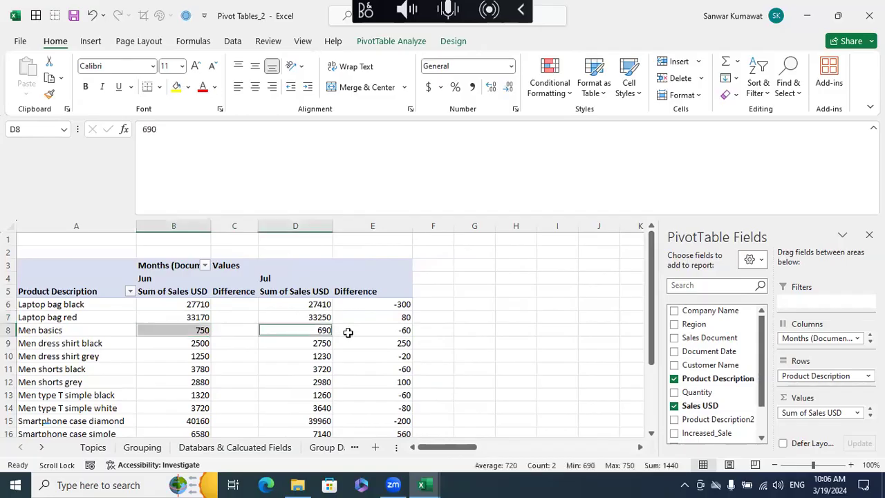
{"action": "left_click", "coordinate": [472, 341]}
- Look through the Jul Difference values in E6:E21, paying attention to which products rose or fell
{"action": "left_click", "coordinate": [401, 304]}
{"action": "scroll", "coordinate": [491, 338], "scroll_direction": "down", "scroll_amount": 5}
{"action": "scroll", "coordinate": [491, 338], "scroll_direction": "up", "scroll_amount": 5}
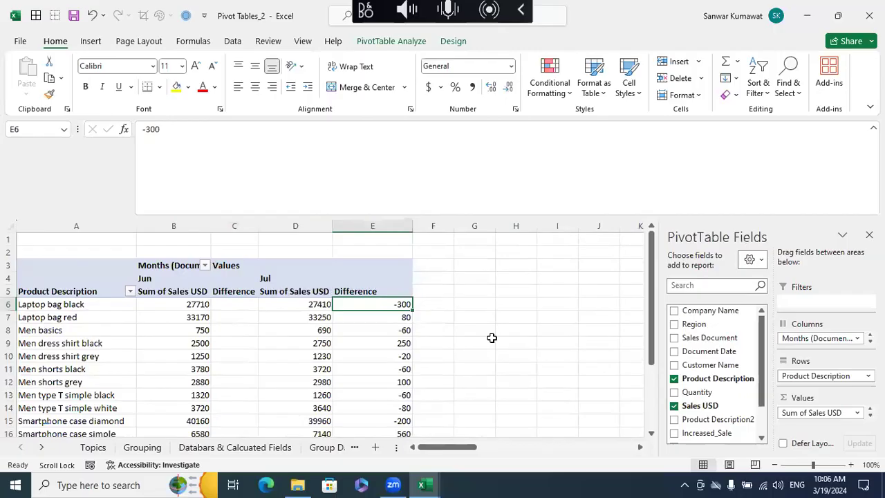
{"action": "key", "text": "ctrl+shift+Down"}
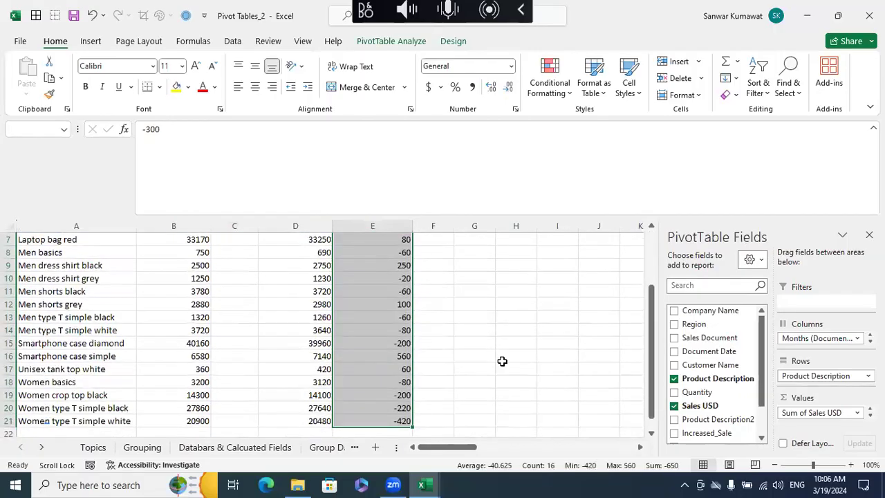
{"action": "scroll", "coordinate": [502, 363], "scroll_direction": "up", "scroll_amount": 1}
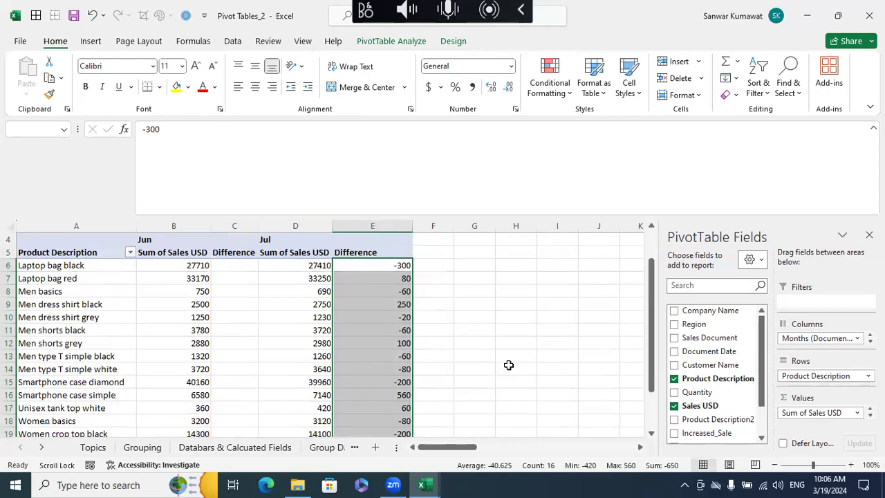
{"action": "left_click", "coordinate": [474, 317]}
{"action": "left_click", "coordinate": [403, 266]}
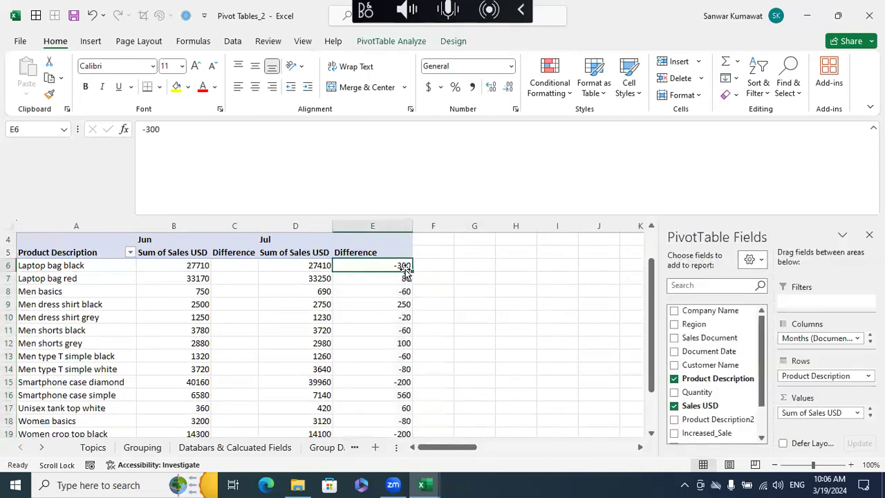
{"action": "left_click", "coordinate": [465, 264]}
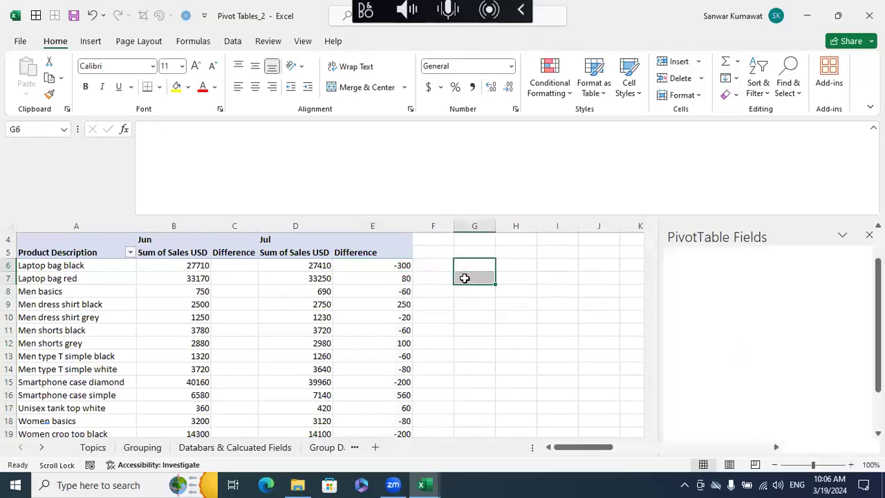
{"action": "left_click", "coordinate": [464, 296]}
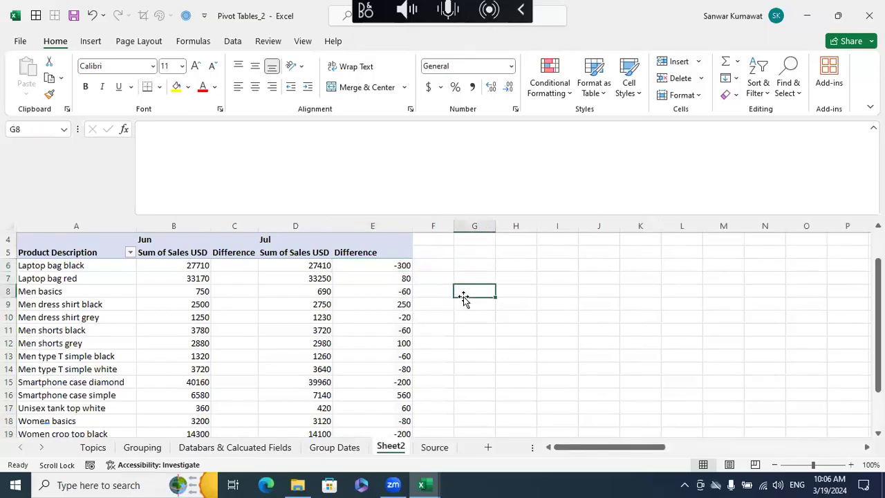
{"action": "left_click", "coordinate": [401, 278]}
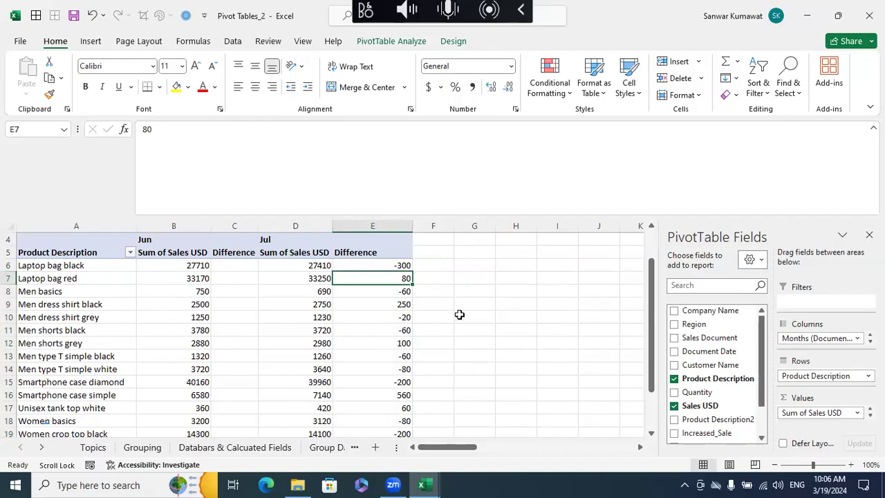
{"action": "left_click", "coordinate": [482, 292]}
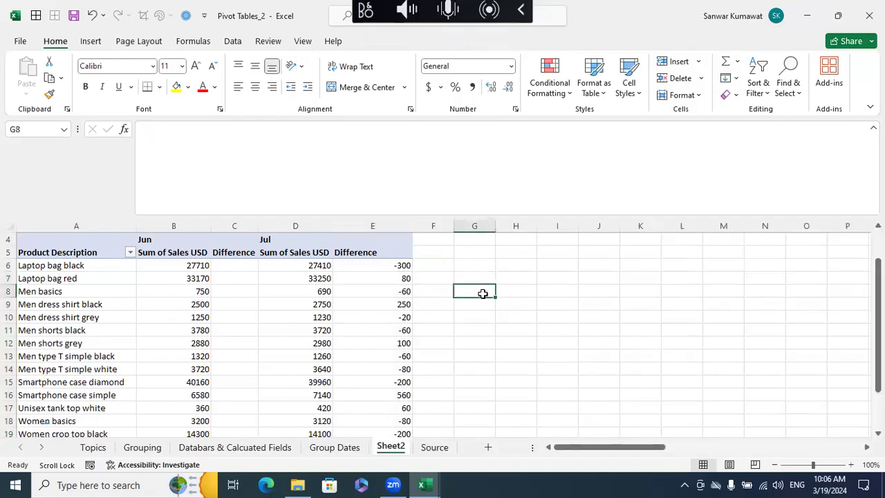
- Draw a small up block arrow, about 0.17" high and 0.19" wide, in cell F6 beside the Laptop bag black difference
{"action": "left_click", "coordinate": [96, 41]}
{"action": "left_click", "coordinate": [163, 94]}
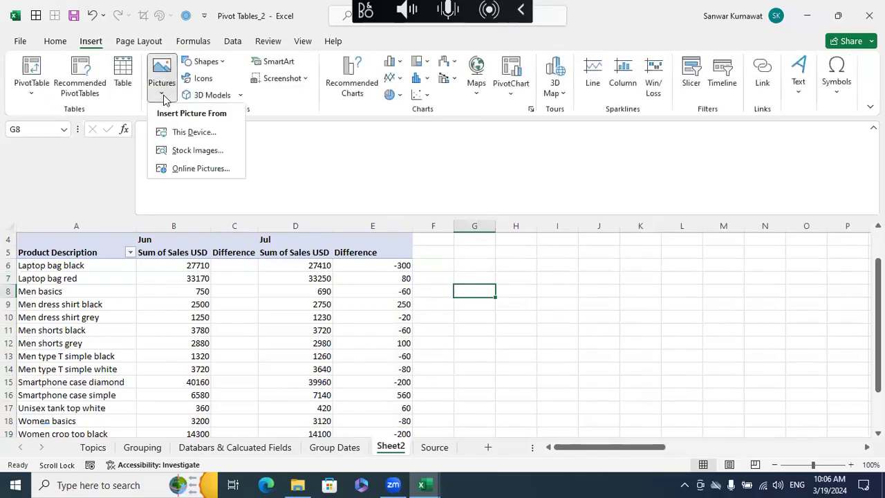
{"action": "left_click", "coordinate": [209, 62]}
{"action": "left_click", "coordinate": [210, 62]}
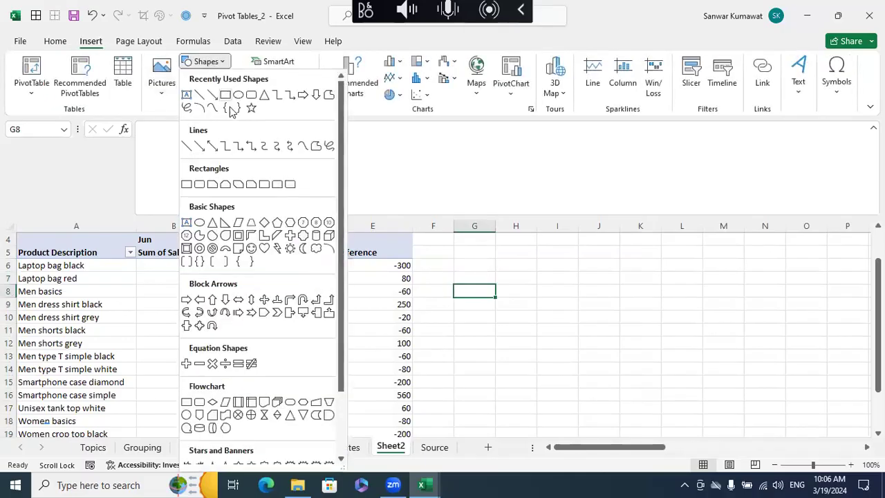
{"action": "left_click", "coordinate": [214, 302]}
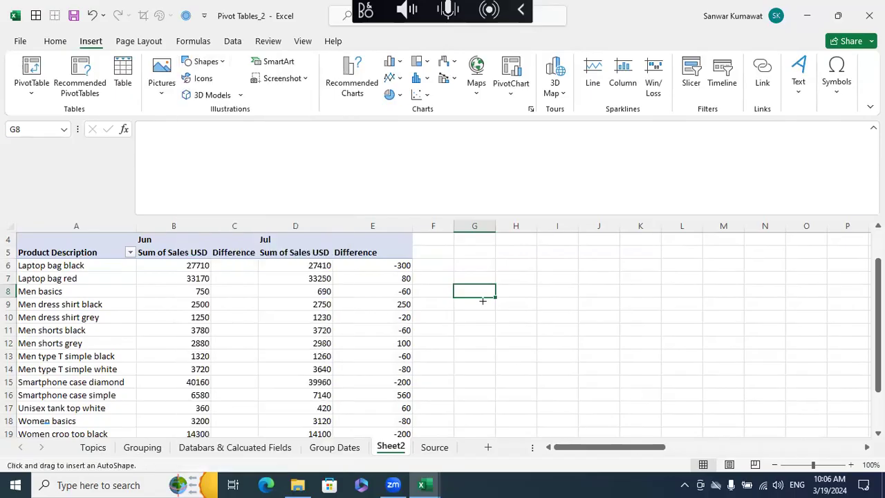
{"action": "left_click_drag", "start_coordinate": [434, 261], "coordinate": [445, 268]}
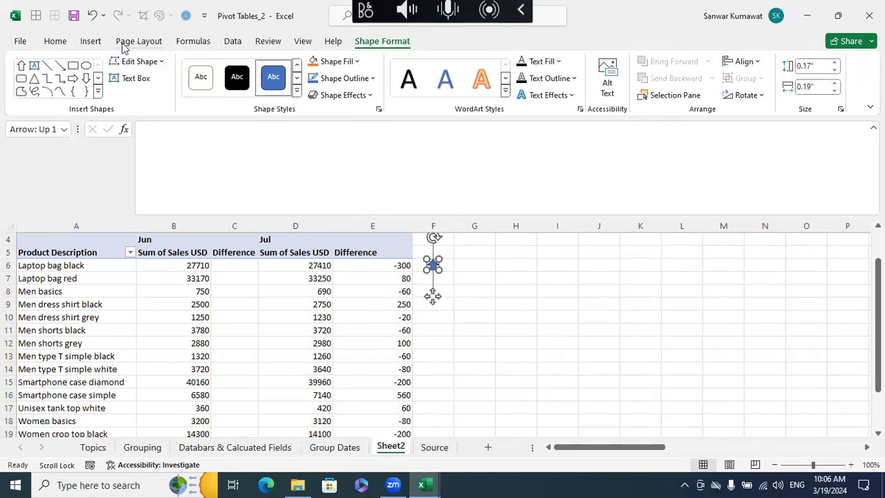
- Move the up arrow to cell F7 beside the Laptop bag red difference
{"action": "left_click", "coordinate": [90, 41]}
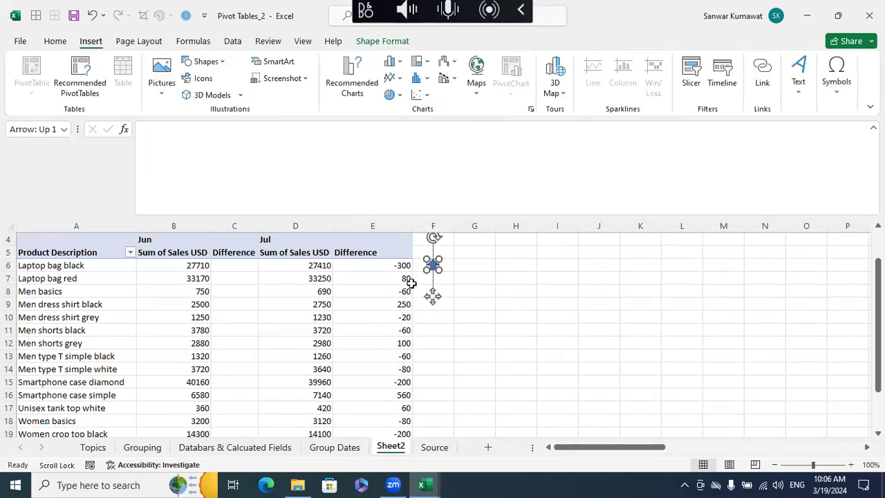
{"action": "left_click", "coordinate": [500, 302]}
{"action": "left_click", "coordinate": [433, 267]}
{"action": "left_click", "coordinate": [471, 278]}
{"action": "left_click_drag", "start_coordinate": [432, 270], "coordinate": [430, 272]}
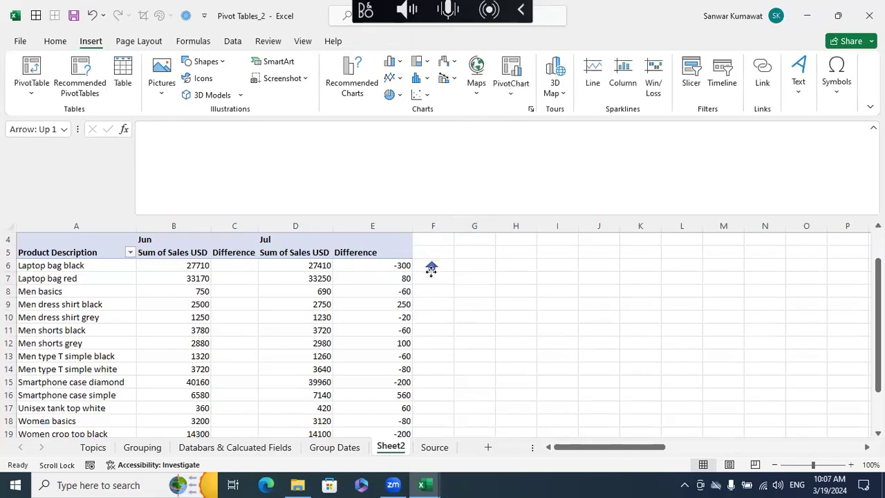
{"action": "left_click", "coordinate": [429, 277]}
{"action": "left_click", "coordinate": [456, 296]}
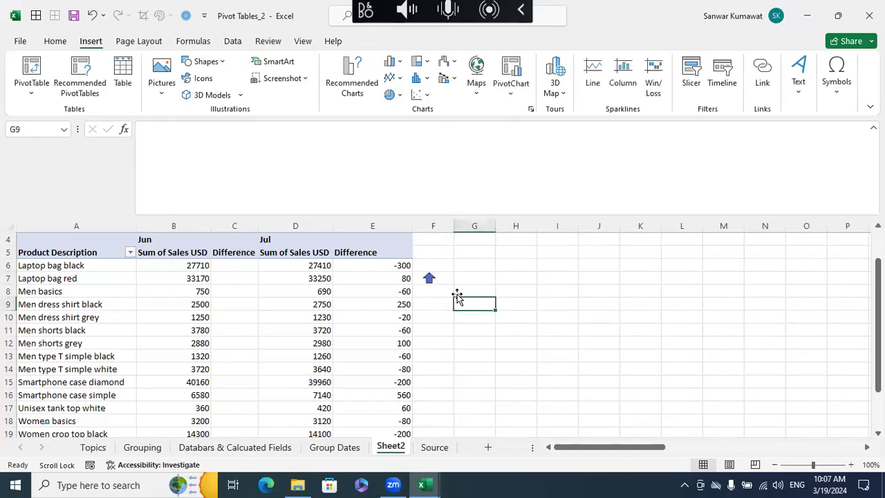
{"action": "left_click", "coordinate": [429, 278]}
- Add a down block arrow, about 0.15" high and 0.21" wide, in cell F6 beside the Laptop bag black difference
{"action": "left_click", "coordinate": [418, 264]}
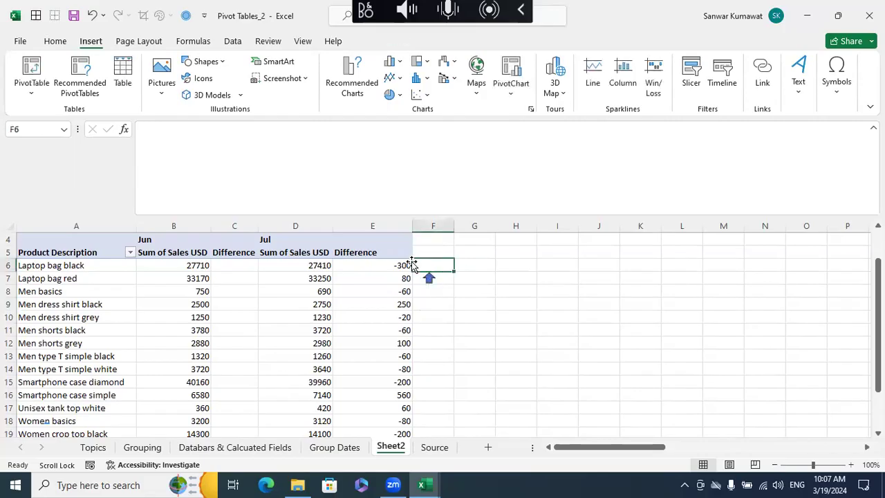
{"action": "left_click", "coordinate": [207, 62]}
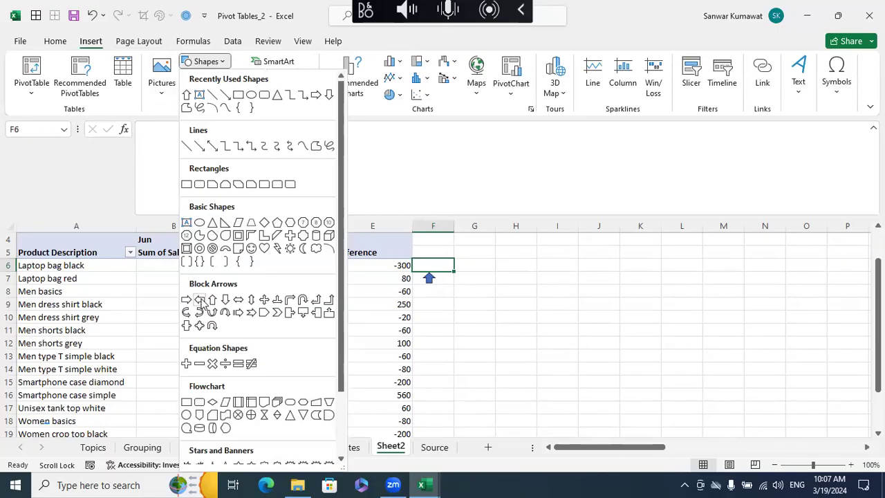
{"action": "left_click", "coordinate": [224, 299]}
{"action": "mouse_move", "coordinate": [469, 263]}
{"action": "left_mouse_down"}
{"action": "mouse_move", "coordinate": [483, 273]}
{"action": "mouse_move", "coordinate": [427, 259]}
{"action": "left_mouse_up"}
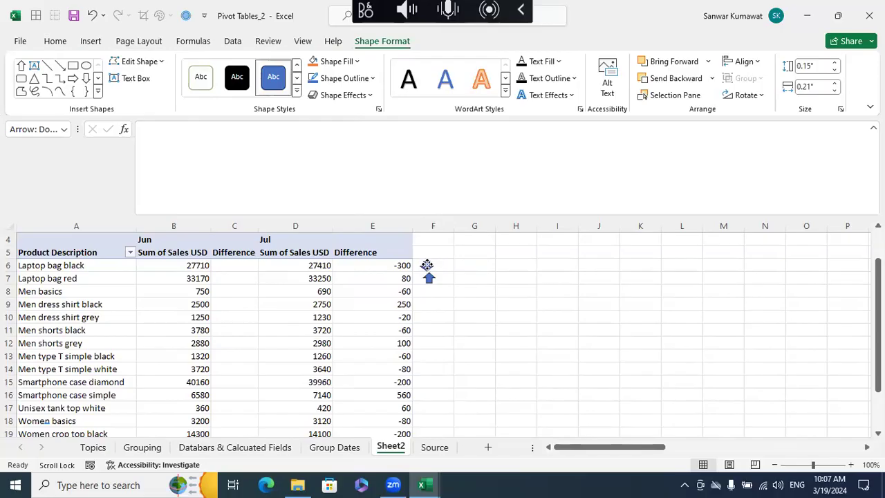
{"action": "left_click", "coordinate": [459, 267]}
- Fill the down arrow in F6 with standard red
{"action": "left_click", "coordinate": [428, 267]}
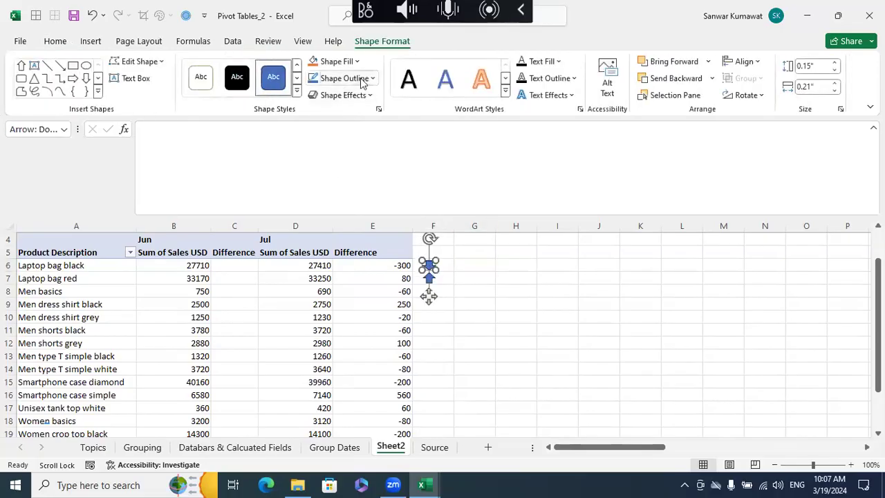
{"action": "left_click", "coordinate": [357, 61]}
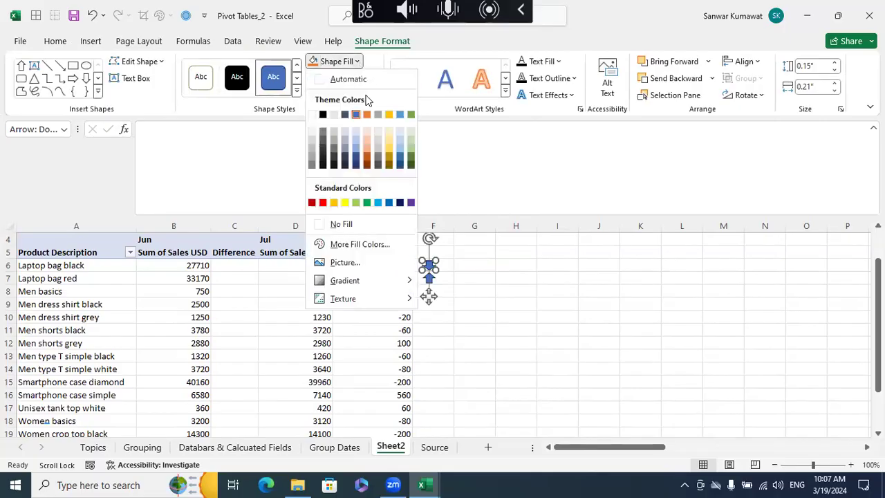
{"action": "left_click", "coordinate": [325, 202]}
{"action": "left_click", "coordinate": [523, 306]}
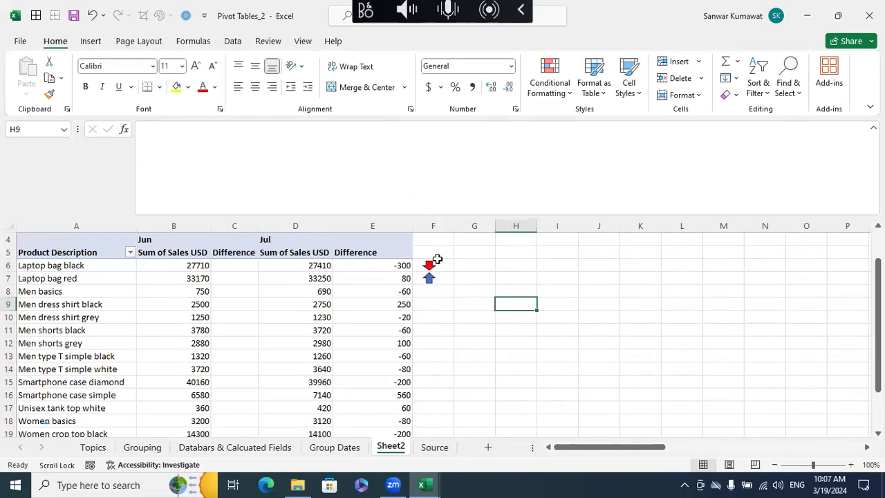
- Delete both the red down arrow and the blue up arrow from column F
{"action": "left_click_drag", "start_coordinate": [435, 253], "coordinate": [437, 276]}
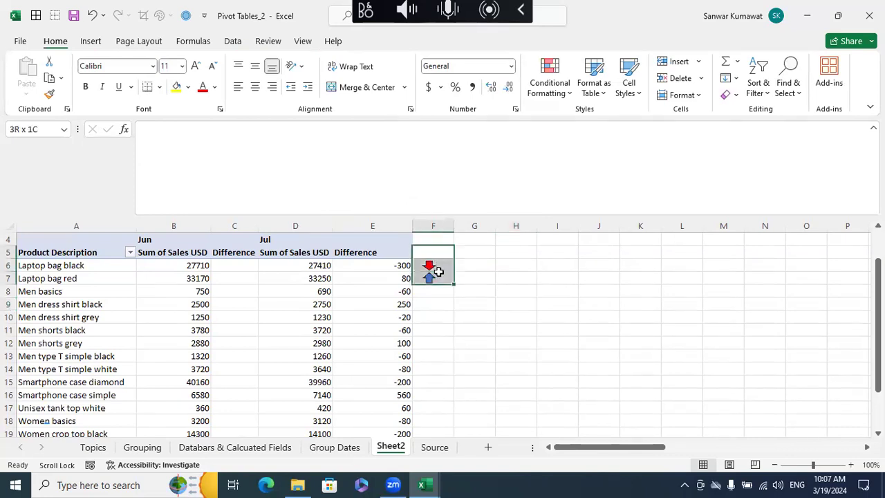
{"action": "scroll", "coordinate": [244, 309], "scroll_direction": "down", "scroll_amount": 3}
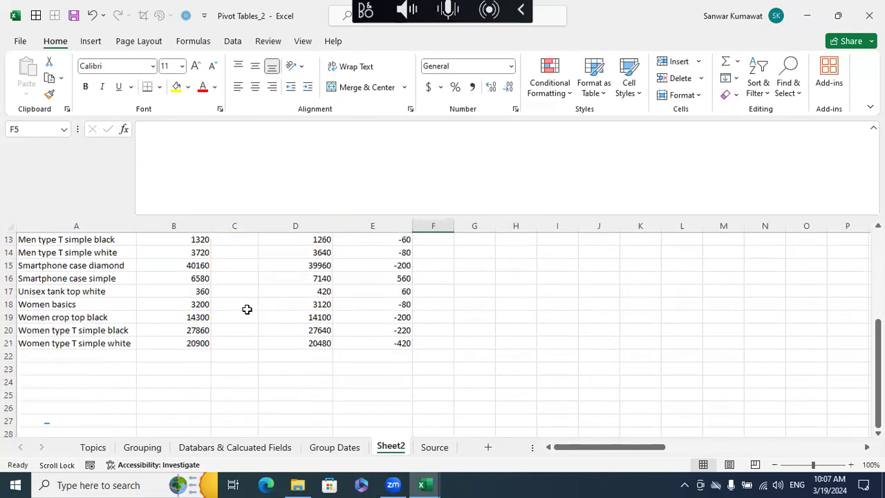
{"action": "scroll", "coordinate": [247, 309], "scroll_direction": "up", "scroll_amount": 4}
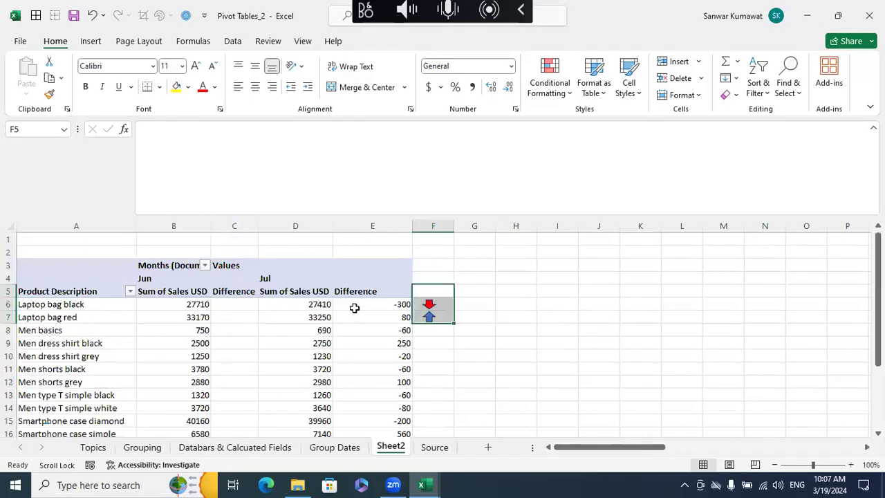
{"action": "left_click", "coordinate": [627, 347]}
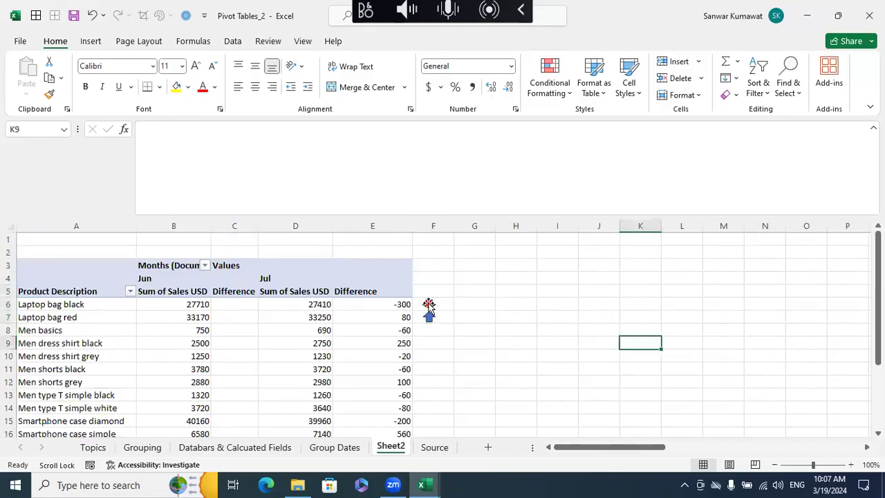
{"action": "left_click", "coordinate": [427, 304]}
{"action": "key", "text": "Delete"}
{"action": "left_click", "coordinate": [429, 319]}
{"action": "key", "text": "Delete"}
{"action": "left_click", "coordinate": [493, 325]}
- Select the Jul Difference values in E6:E21 and try to clear them
{"action": "left_click", "coordinate": [405, 304]}
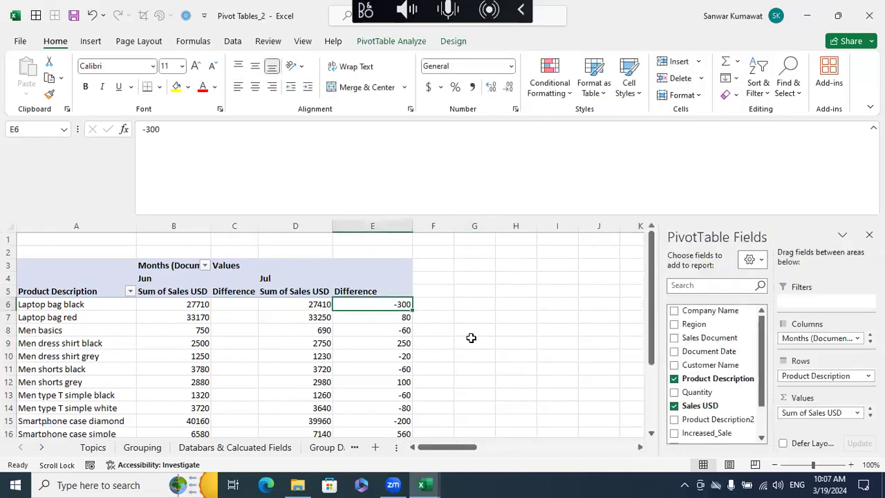
{"action": "key", "text": "ctrl+shift+Down"}
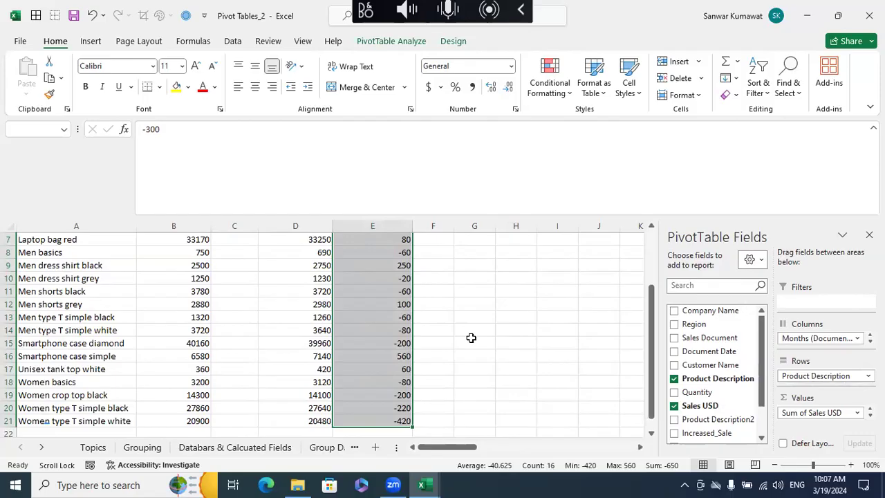
{"action": "key", "text": "Delete"}
{"action": "left_click", "coordinate": [448, 278]}
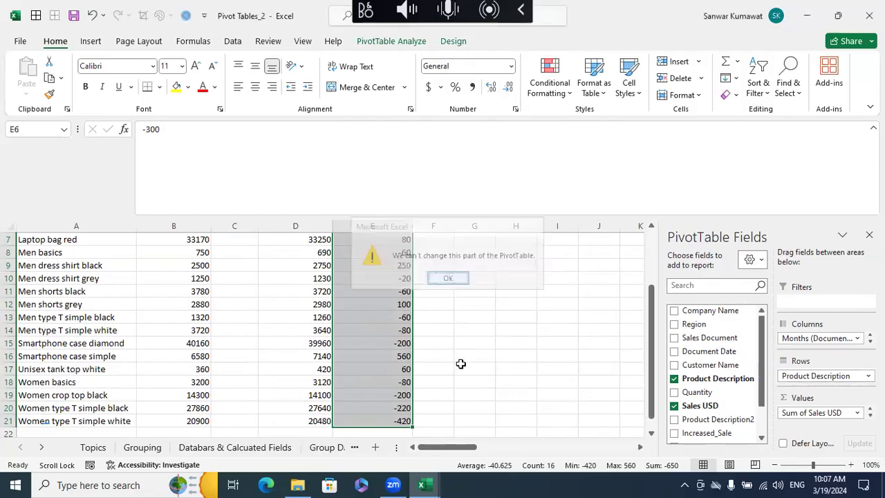
{"action": "scroll", "coordinate": [460, 363], "scroll_direction": "up", "scroll_amount": 2}
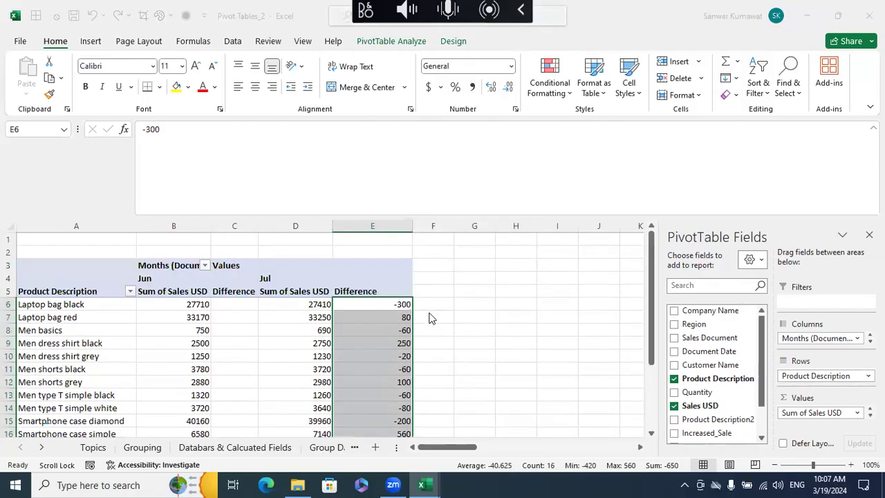
- Start a custom number format for the selected Jul Difference values in E6:E21 and clear the General format code
{"action": "key", "text": "ctrl+1"}
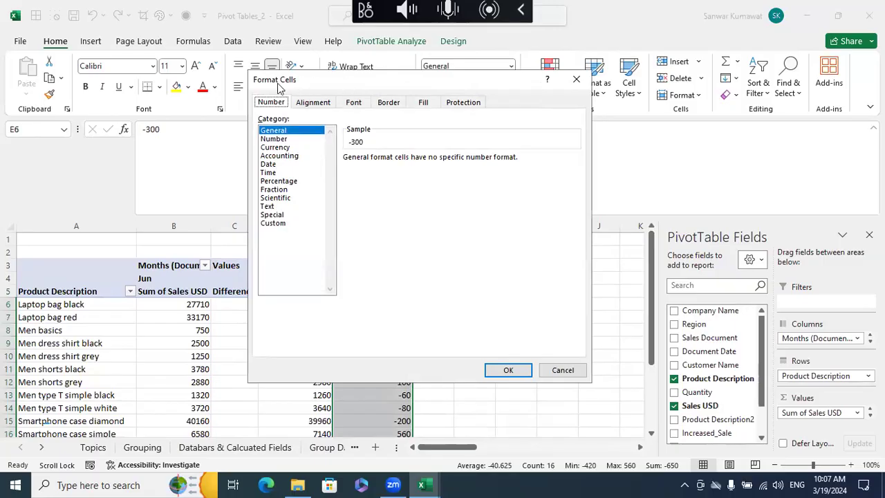
{"action": "left_click", "coordinate": [282, 224]}
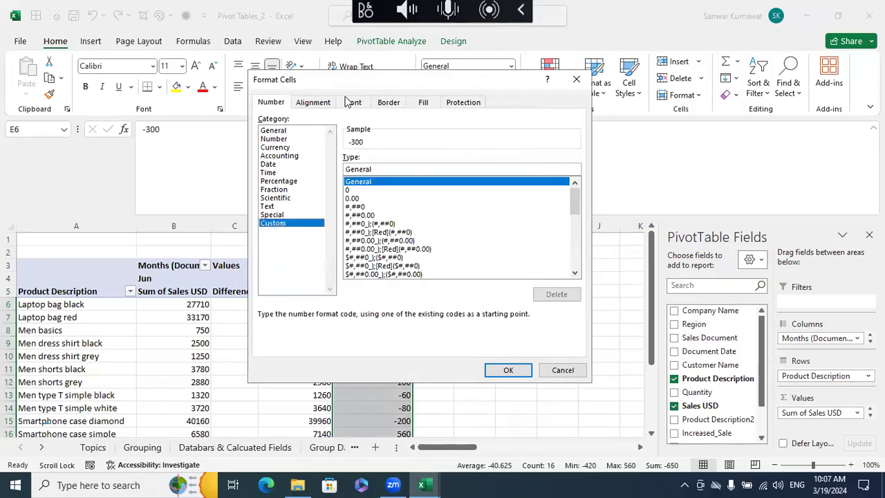
{"action": "left_click_drag", "start_coordinate": [350, 80], "coordinate": [336, 126]}
{"action": "left_click", "coordinate": [383, 215]}
{"action": "key", "text": "BackSpace"}
{"action": "key", "text": "BackSpace"}
{"action": "key", "text": "BackSpace"}
{"action": "key", "text": "BackSpace"}
{"action": "key", "text": "BackSpace"}
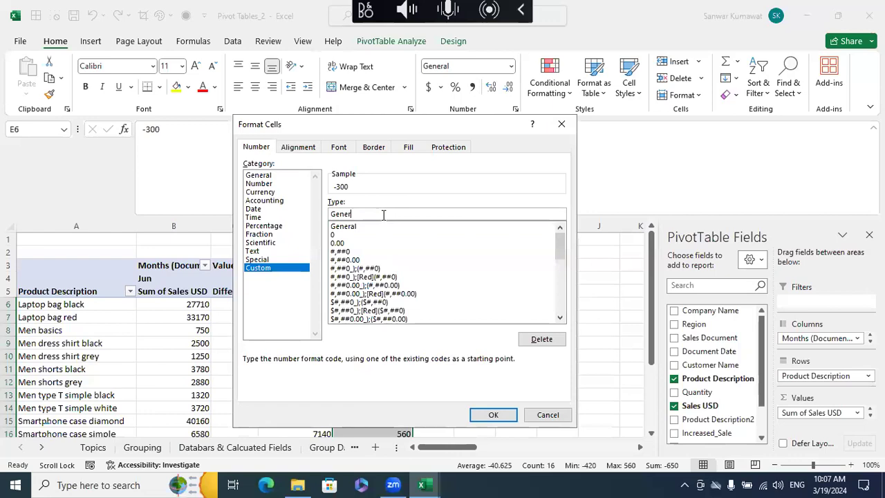
{"action": "key", "text": "BackSpace"}
- Search the emoji picker for "Arrow" and insert the up-triangle emoji followed by a semicolon in the format code
{"action": "key", "text": "super+period"}
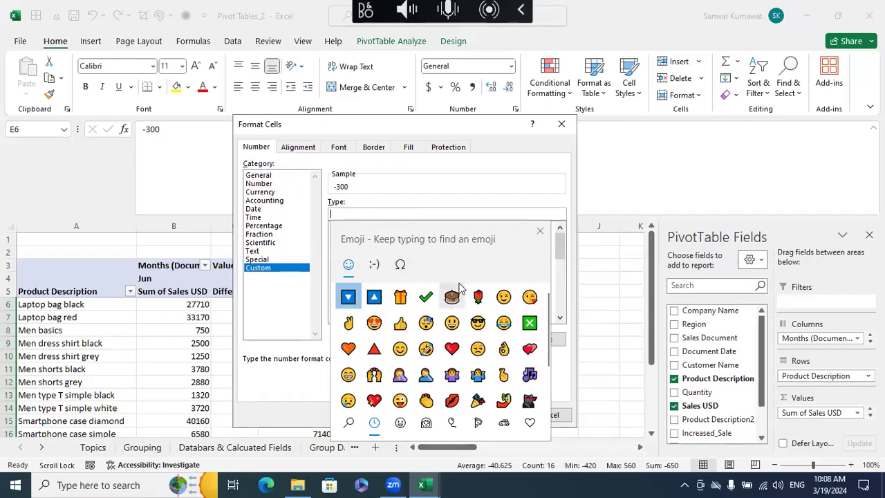
{"action": "left_click", "coordinate": [348, 422]}
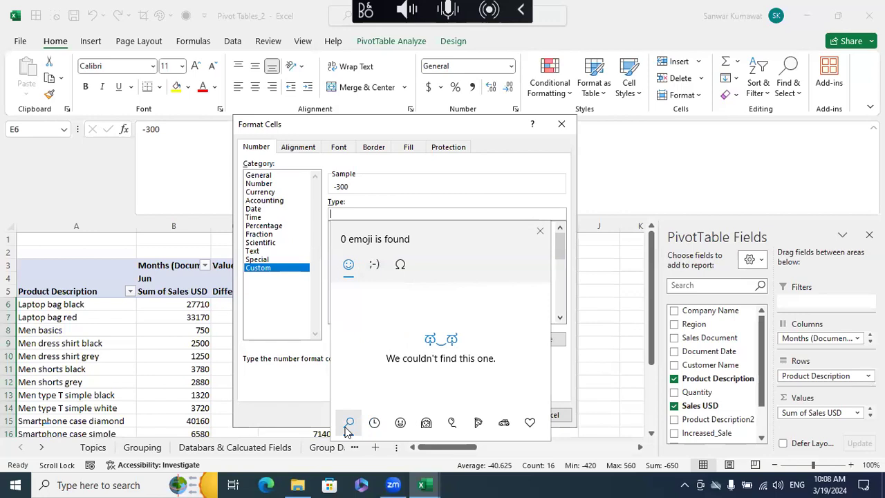
{"action": "type", "text": "Arrow"}
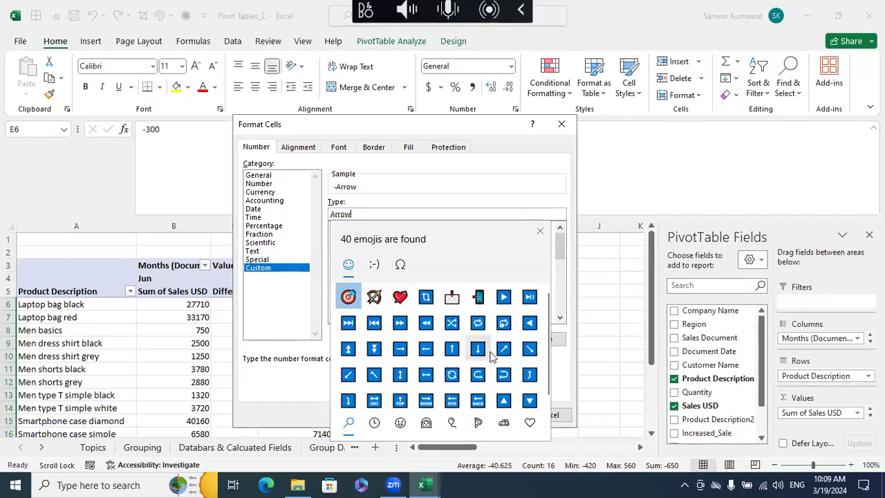
{"action": "left_click", "coordinate": [503, 398]}
{"action": "type", "text": ";"}
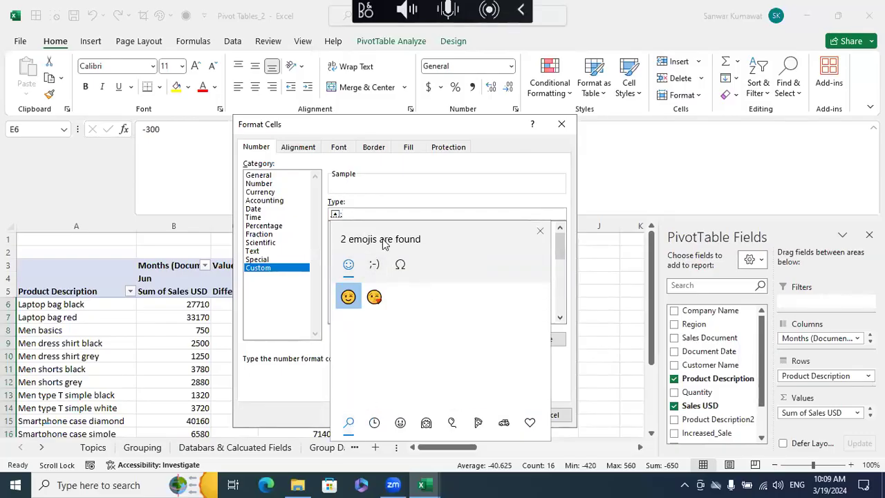
{"action": "type", "text": "a"}
{"action": "key", "text": "BackSpace"}
{"action": "left_click", "coordinate": [400, 264]}
{"action": "left_click", "coordinate": [374, 264]}
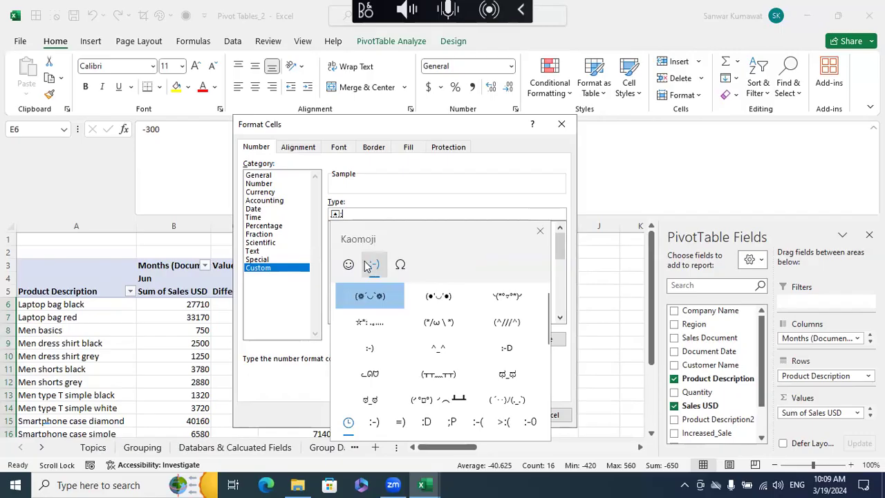
{"action": "left_click", "coordinate": [349, 264]}
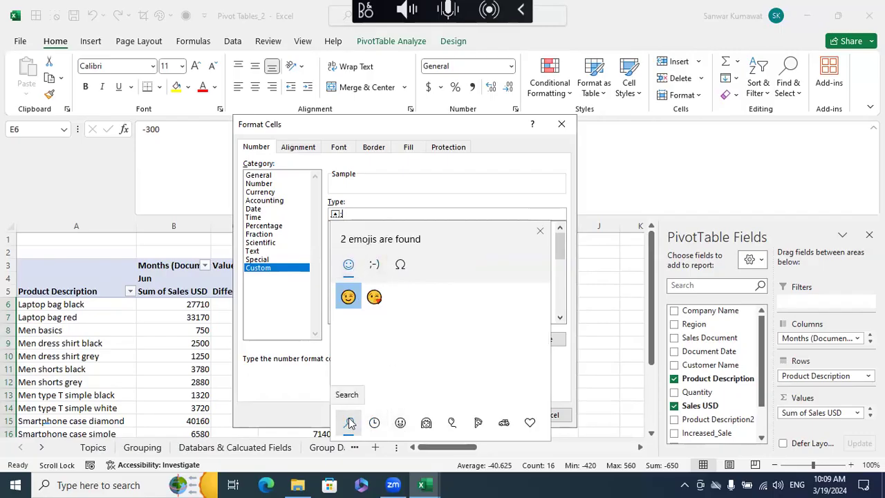
{"action": "type", "text": "r"}
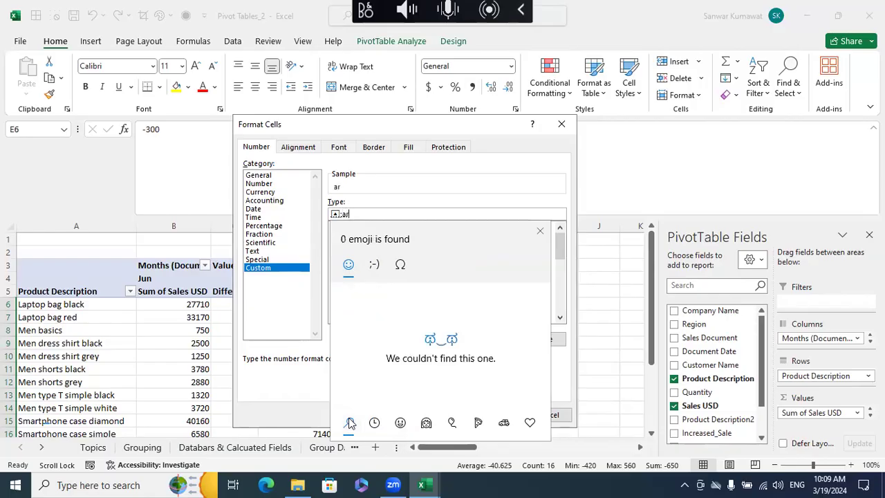
{"action": "key", "text": "BackSpace"}
{"action": "key", "text": "BackSpace"}
{"action": "type", "text": "do"}
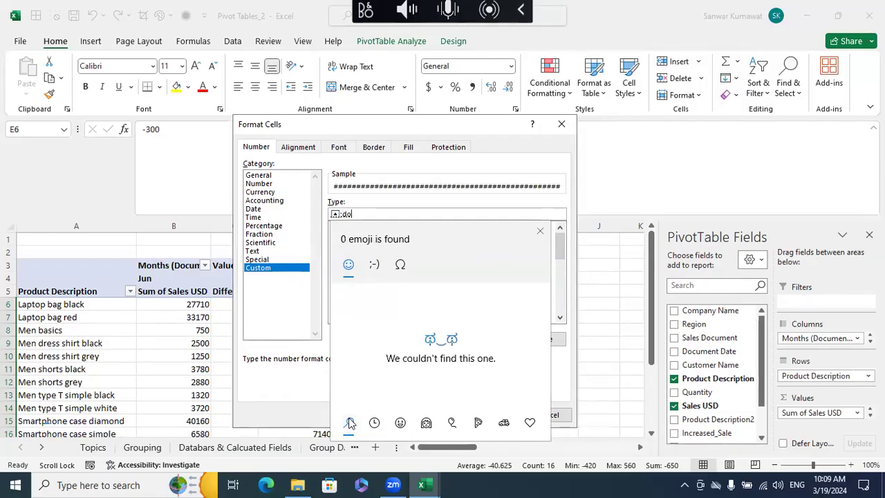
{"action": "type", "text": "wn"}
{"action": "key", "text": "BackSpace"}
{"action": "key", "text": "BackSpace"}
{"action": "key", "text": "BackSpace"}
{"action": "key", "text": "BackSpace"}
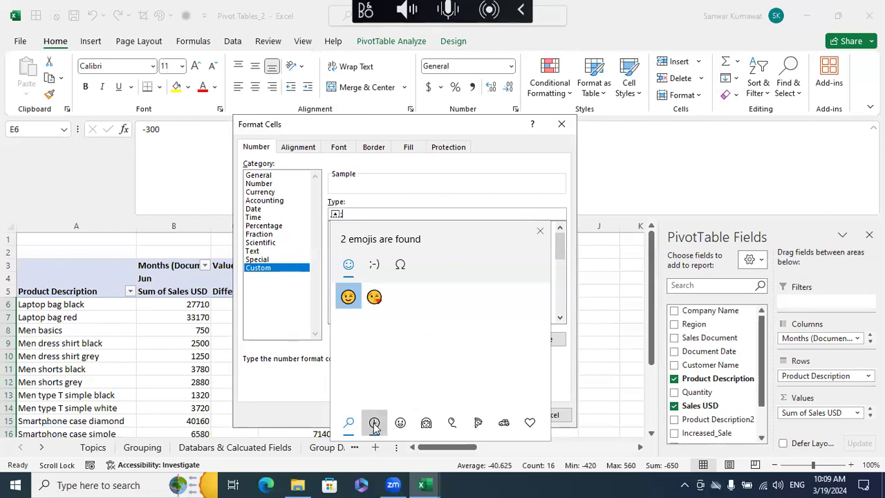
- Add the recently used down-triangle emoji after the up triangle in the format code, separated by a semicolon
{"action": "left_click", "coordinate": [374, 422]}
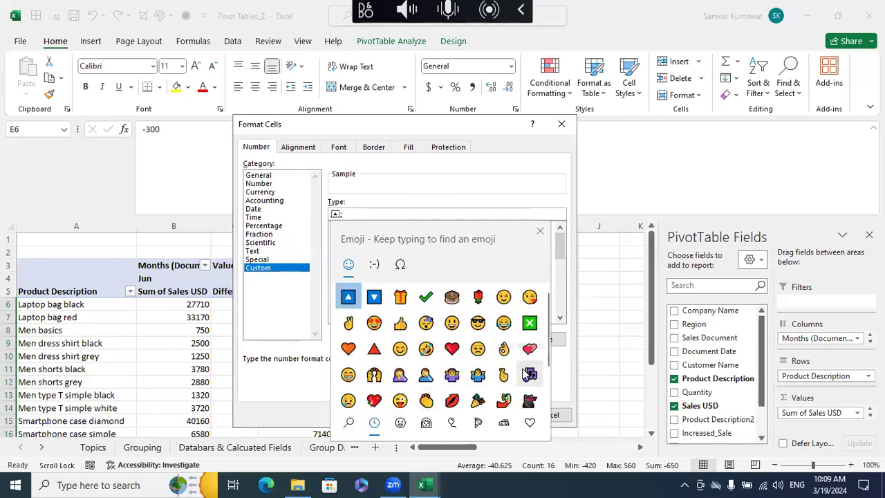
{"action": "scroll", "coordinate": [525, 374], "scroll_direction": "down", "scroll_amount": 2}
{"action": "scroll", "coordinate": [526, 373], "scroll_direction": "up", "scroll_amount": 2}
{"action": "left_click", "coordinate": [374, 297]}
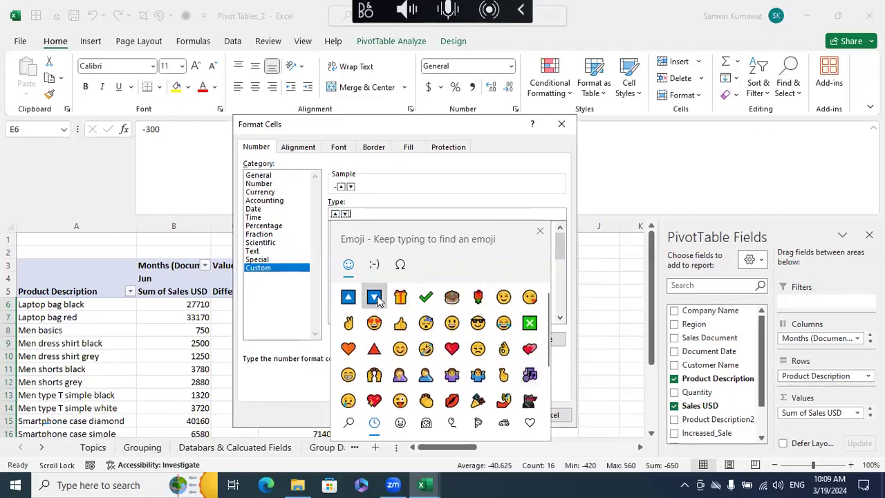
{"action": "left_click", "coordinate": [475, 124]}
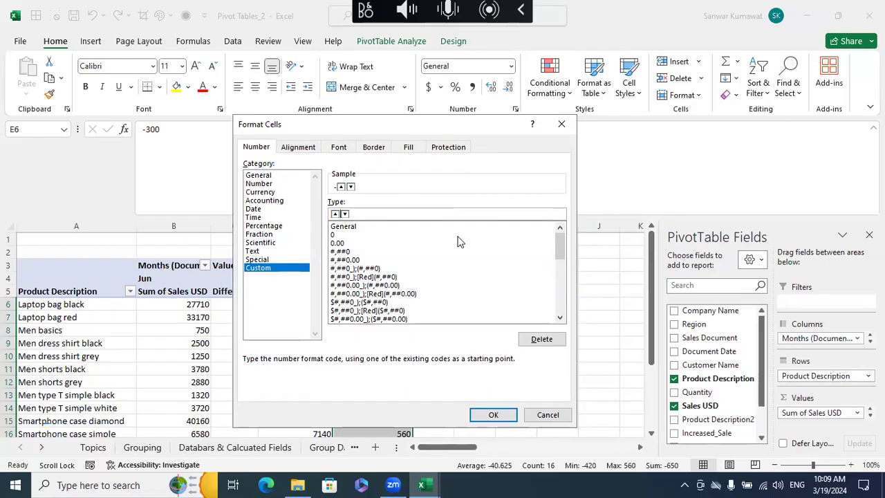
{"action": "type", "text": ";"}
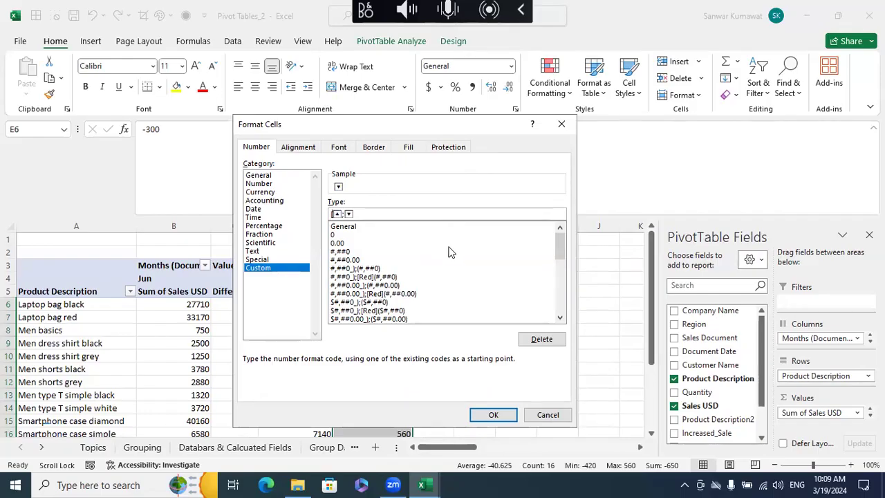
- Prefix the up triangle with [Green] and the down triangle with [Red], and apply the custom format to E6:E21
{"action": "type", "text": "Green]▲;["}
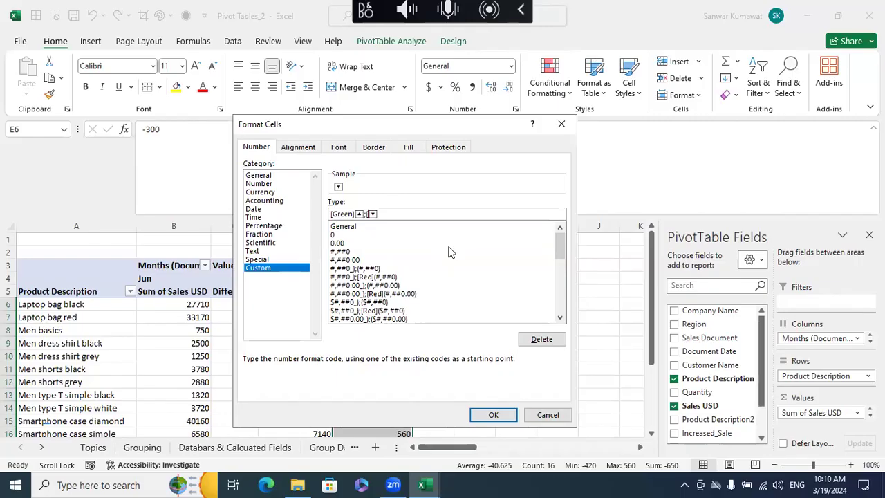
{"action": "type", "text": "Red"}
{"action": "left_click", "coordinate": [502, 415]}
{"action": "left_click", "coordinate": [499, 395]}
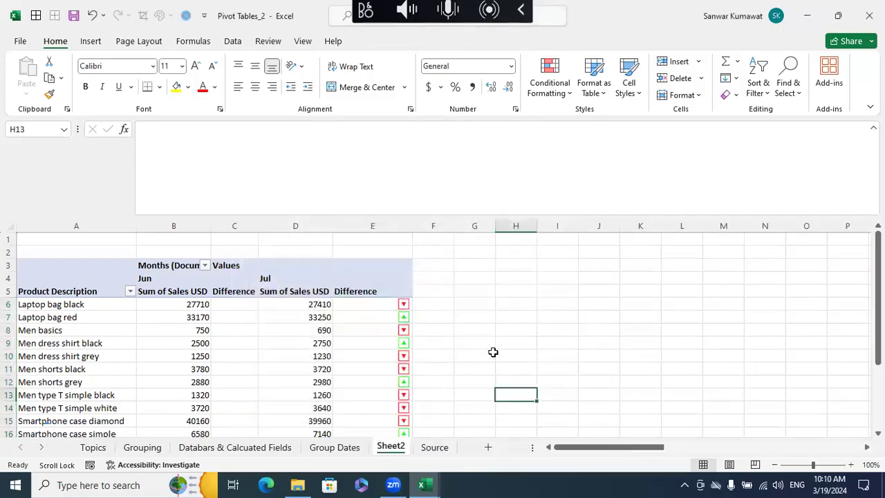
- Review the triangles in the Jul Difference column and check the underlying value in E6
{"action": "scroll", "coordinate": [434, 320], "scroll_direction": "down", "scroll_amount": 1}
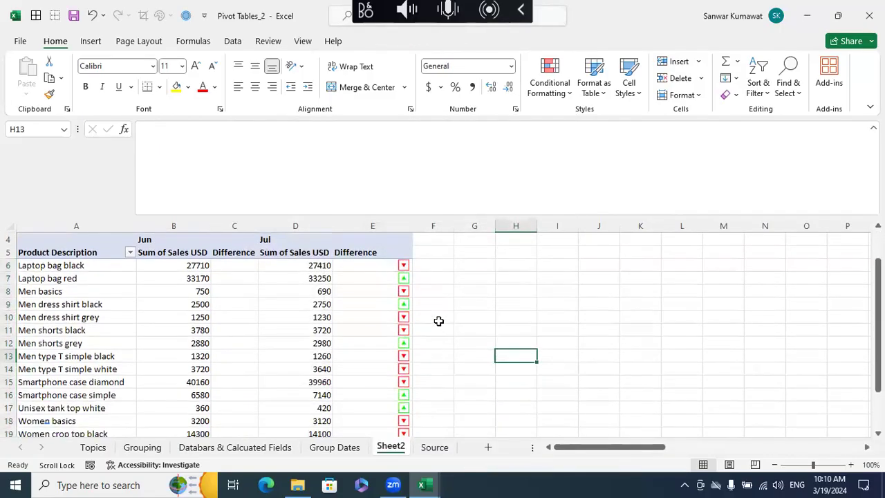
{"action": "scroll", "coordinate": [438, 320], "scroll_direction": "up", "scroll_amount": 1}
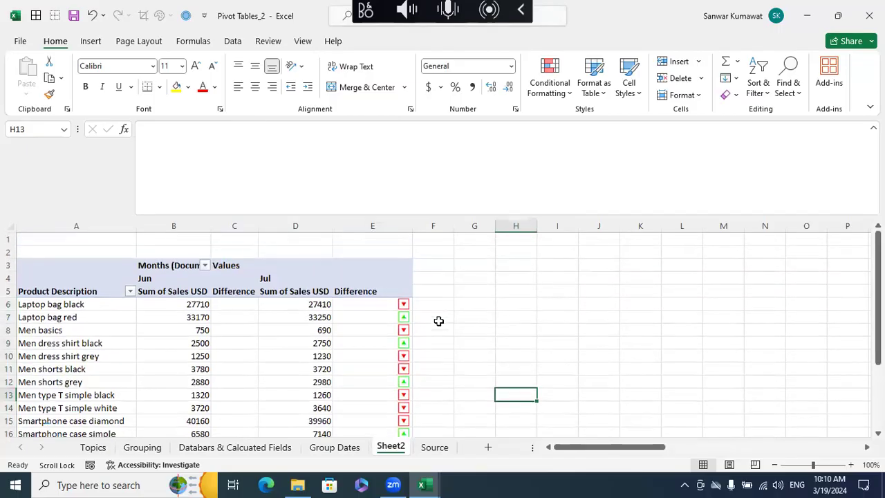
{"action": "left_click", "coordinate": [379, 303]}
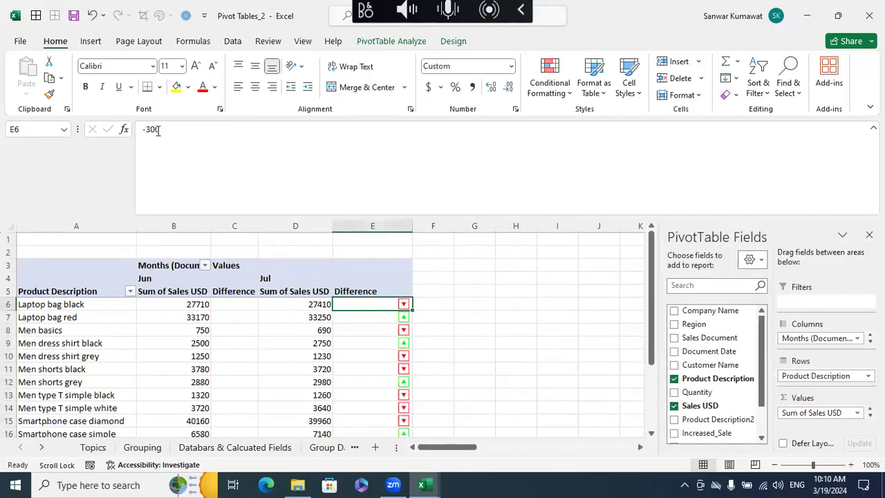
{"action": "left_click", "coordinate": [460, 315]}
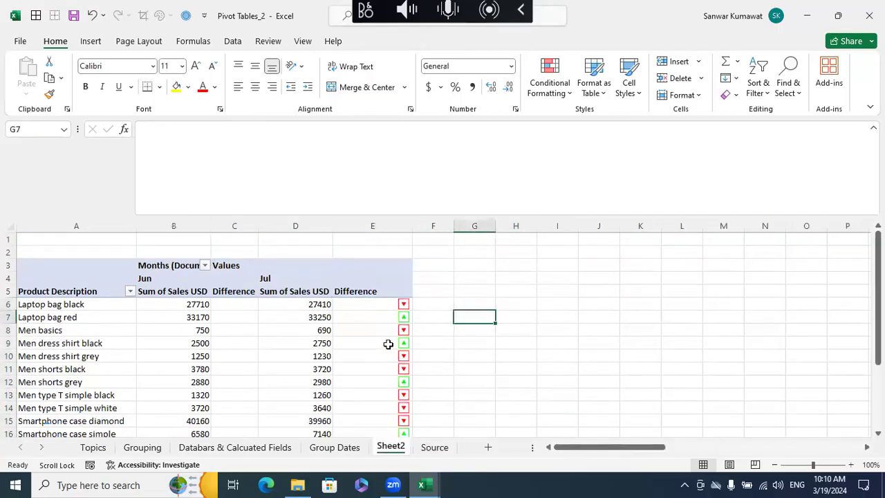
{"action": "left_click", "coordinate": [374, 306]}
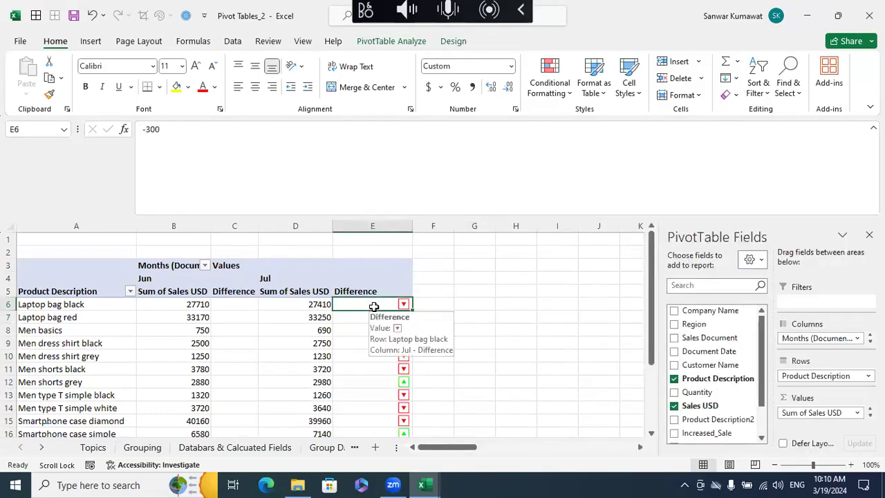
{"action": "key", "text": "ctrl+shift+Down"}
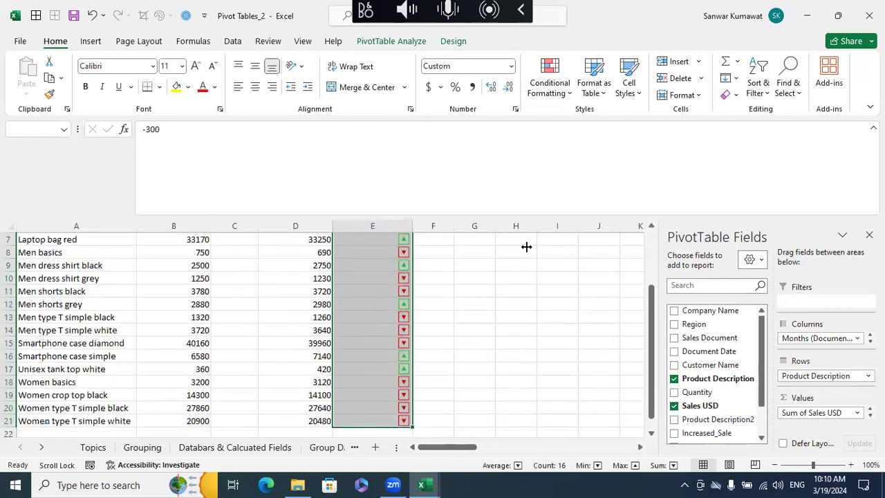
{"action": "left_click", "coordinate": [562, 98]}
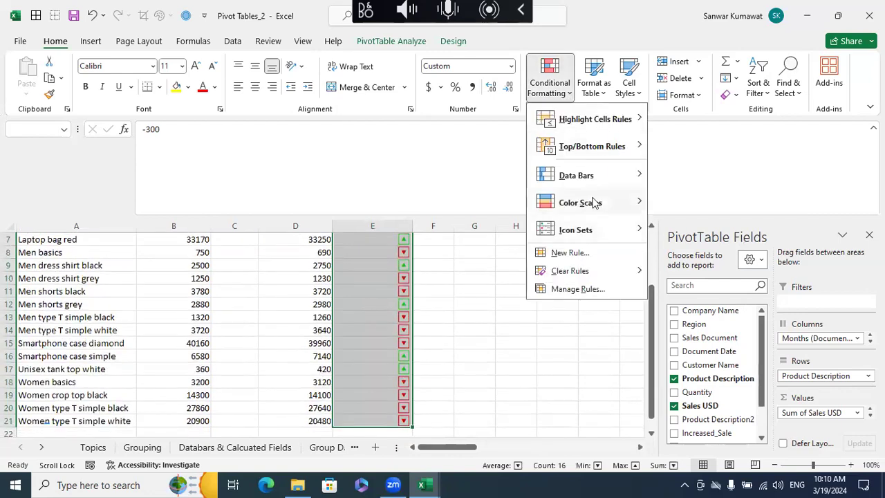
{"action": "mouse_move", "coordinate": [596, 181]}
{"action": "left_click", "coordinate": [702, 325]}
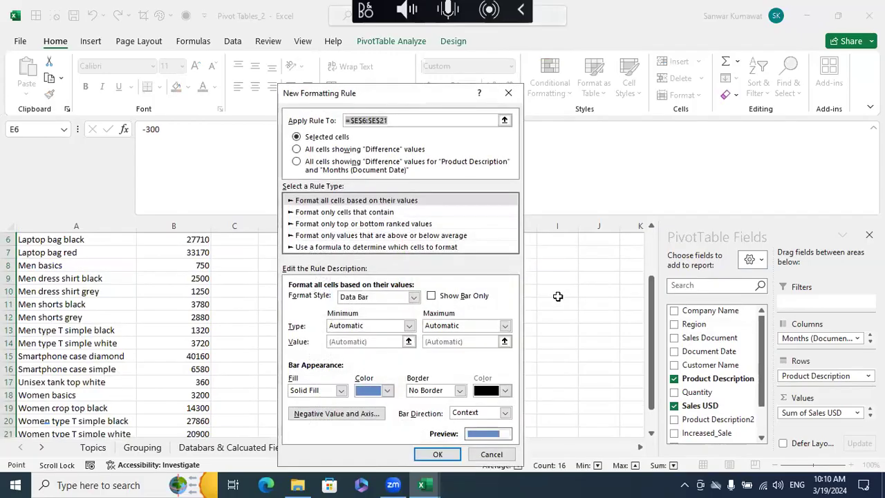
{"action": "left_click", "coordinate": [492, 454]}
{"action": "left_click", "coordinate": [516, 365]}
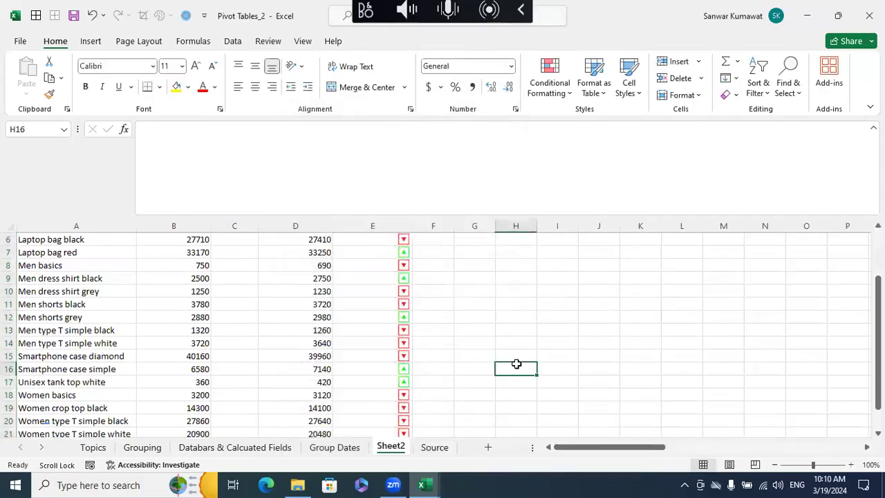
- Compare the triangles in the Jul Difference column with the underlying values of several cells from E6 to E10
{"action": "scroll", "coordinate": [516, 365], "scroll_direction": "up", "scroll_amount": 2}
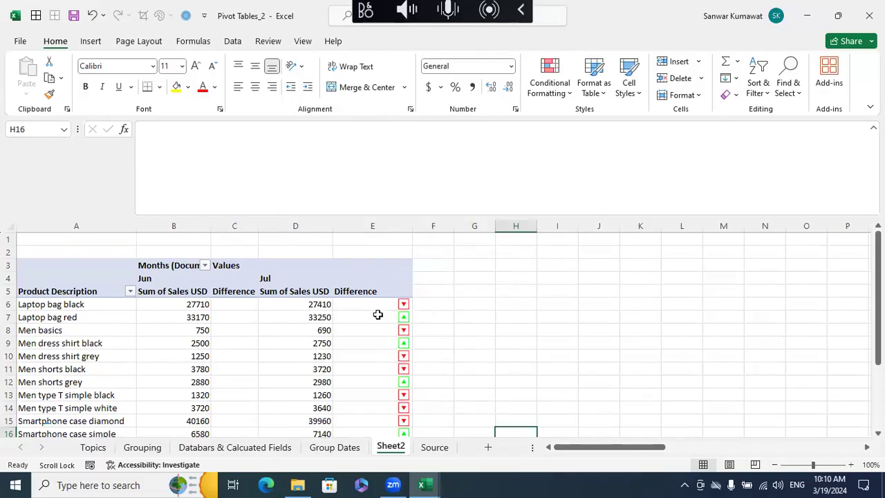
{"action": "left_click", "coordinate": [377, 308]}
{"action": "left_click", "coordinate": [377, 319]}
{"action": "left_click", "coordinate": [377, 331]}
{"action": "left_click", "coordinate": [376, 357]}
{"action": "left_click", "coordinate": [377, 330]}
{"action": "left_click", "coordinate": [377, 304]}
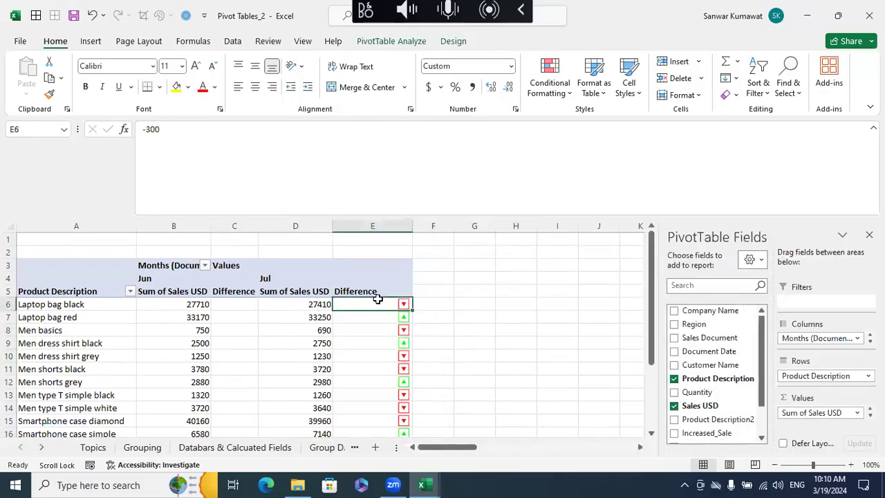
{"action": "left_click", "coordinate": [347, 318]}
{"action": "left_click", "coordinate": [353, 330]}
{"action": "scroll", "coordinate": [484, 360], "scroll_direction": "down", "scroll_amount": 3}
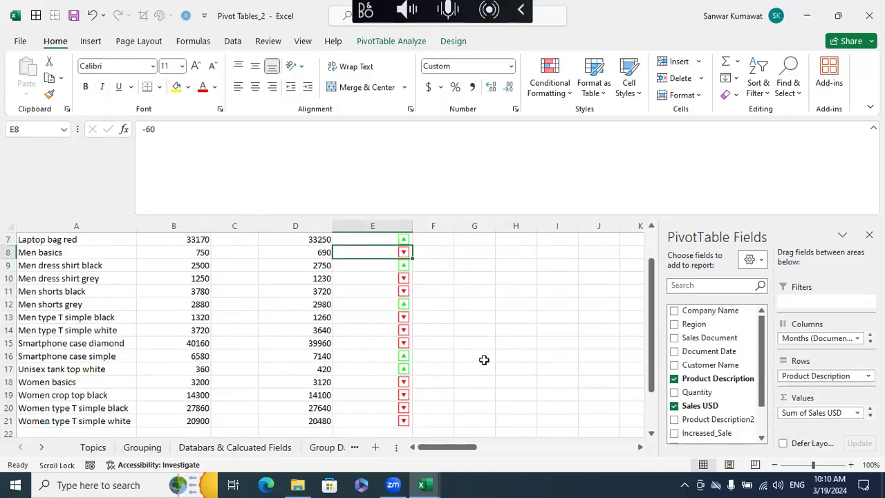
{"action": "scroll", "coordinate": [484, 360], "scroll_direction": "up", "scroll_amount": 3}
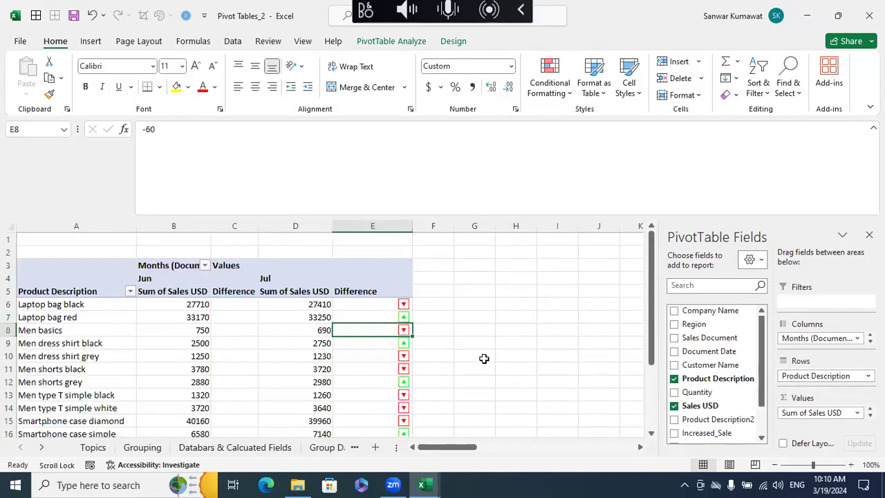
- Autofit the width of column E to its contents
{"action": "double_click", "coordinate": [412, 226]}
{"action": "scroll", "coordinate": [482, 350], "scroll_direction": "down", "scroll_amount": 4}
{"action": "scroll", "coordinate": [482, 350], "scroll_direction": "up", "scroll_amount": 2}
{"action": "scroll", "coordinate": [482, 351], "scroll_direction": "down", "scroll_amount": 2}
{"action": "scroll", "coordinate": [482, 350], "scroll_direction": "up", "scroll_amount": 3}
{"action": "scroll", "coordinate": [481, 350], "scroll_direction": "up", "scroll_amount": 2}
- Center the triangles horizontally in the Jul Difference cells E6:E21
{"action": "left_click", "coordinate": [354, 309]}
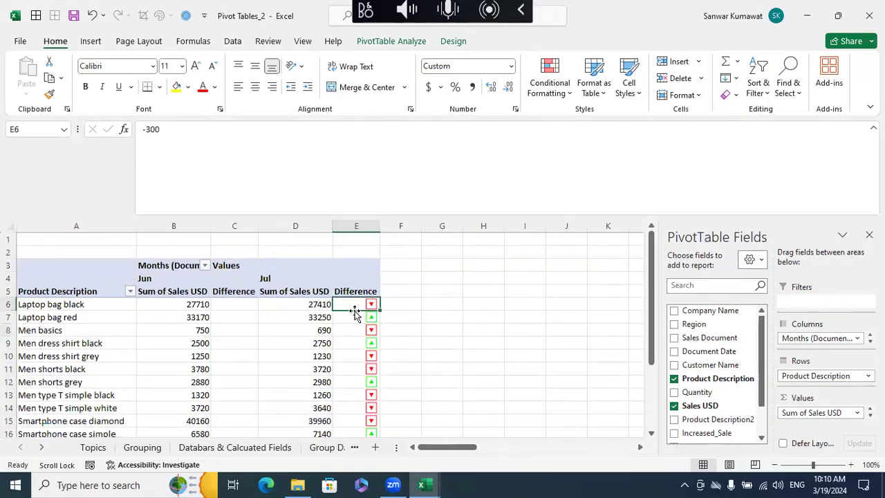
{"action": "key", "text": "ctrl+shift+Down"}
{"action": "left_click", "coordinate": [255, 87]}
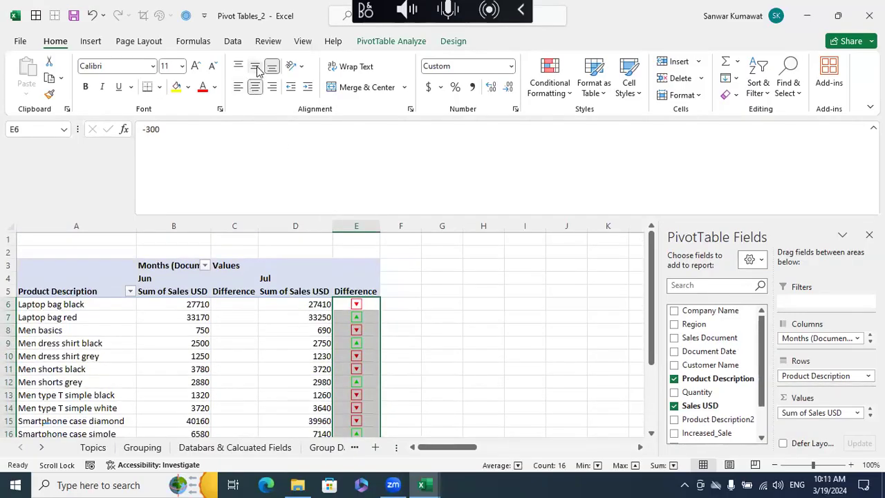
{"action": "left_click", "coordinate": [449, 304]}
- Go to the Topics sheet and select the Smart Custom Number Formatting entry in B9
{"action": "scroll", "coordinate": [435, 365], "scroll_direction": "down", "scroll_amount": 4}
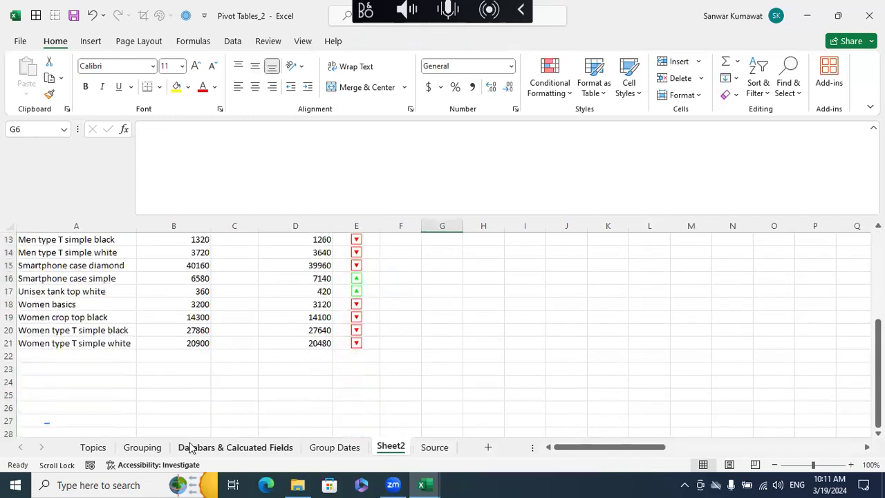
{"action": "left_click", "coordinate": [91, 447]}
{"action": "left_click", "coordinate": [194, 339]}
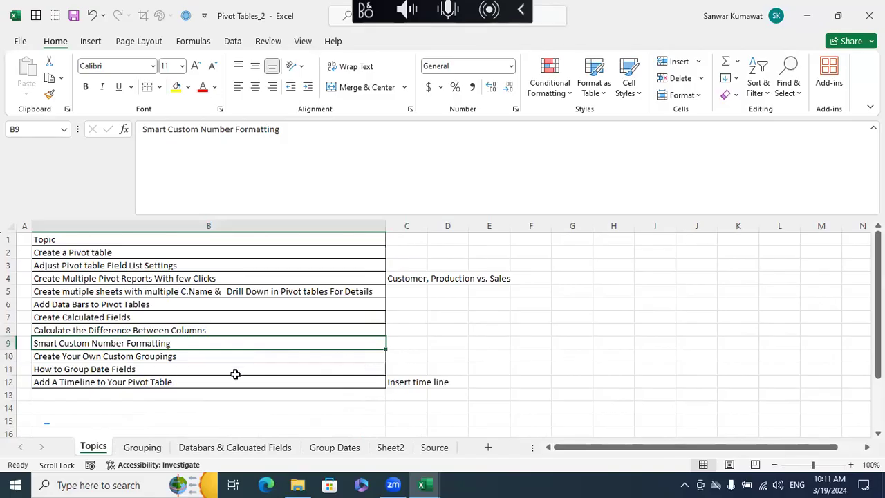
- View the Custom number format category for cell G6 on Sheet2 and leave the cell's format as it is
{"action": "left_click", "coordinate": [392, 449]}
{"action": "scroll", "coordinate": [360, 312], "scroll_direction": "up", "scroll_amount": 4}
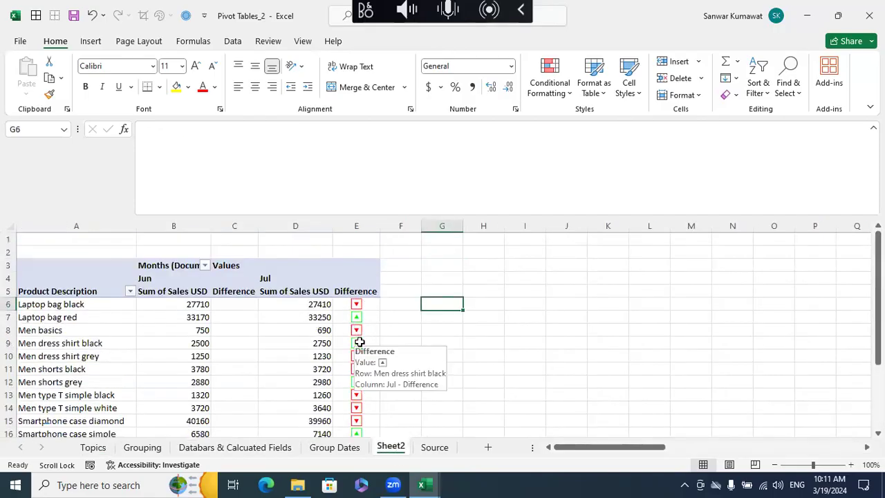
{"action": "key", "text": "ctrl+1"}
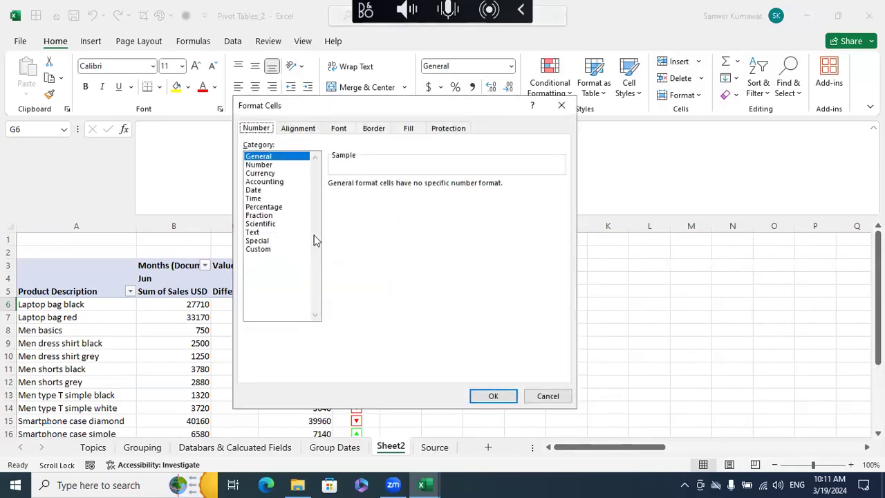
{"action": "left_click", "coordinate": [280, 248]}
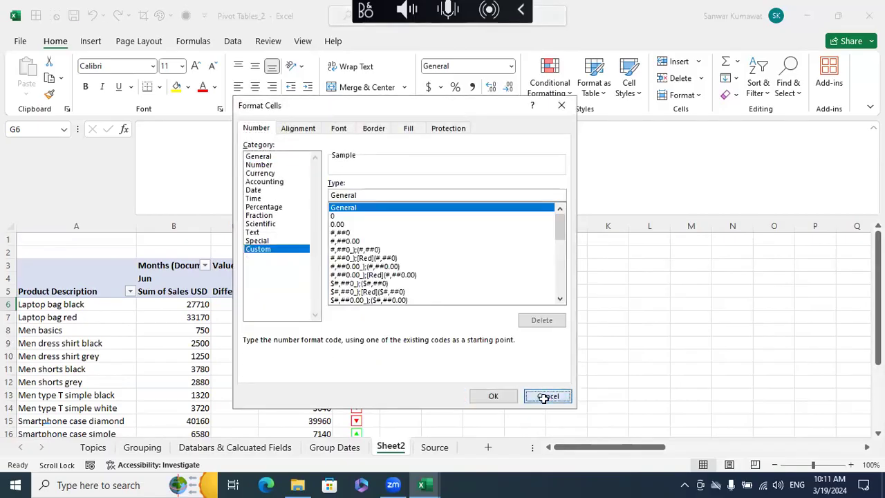
{"action": "left_click", "coordinate": [546, 395]}
- Go to the Source sheet and select cell D3 in the Document Date column of the data table
{"action": "left_click", "coordinate": [93, 447]}
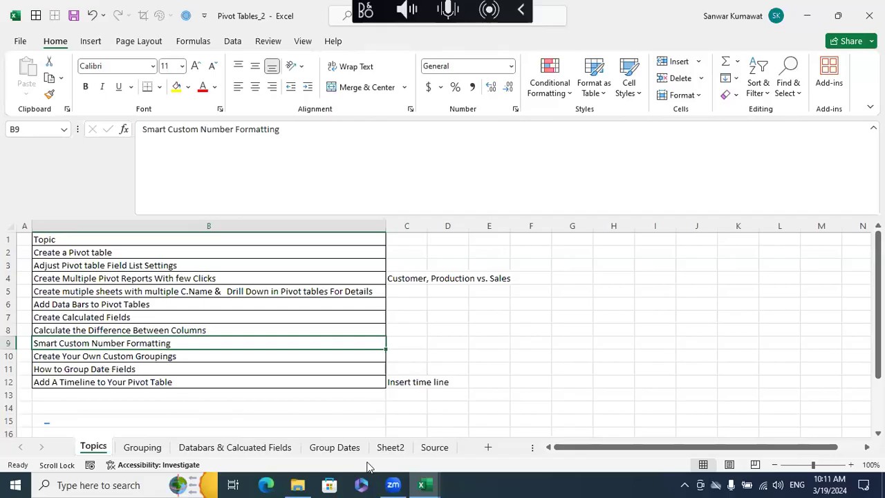
{"action": "left_click", "coordinate": [391, 447]}
{"action": "left_click", "coordinate": [335, 448]}
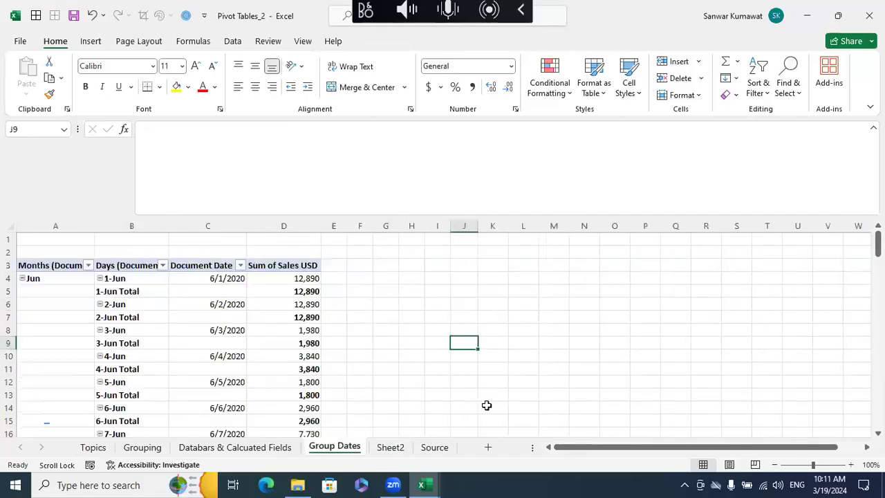
{"action": "left_click", "coordinate": [437, 448]}
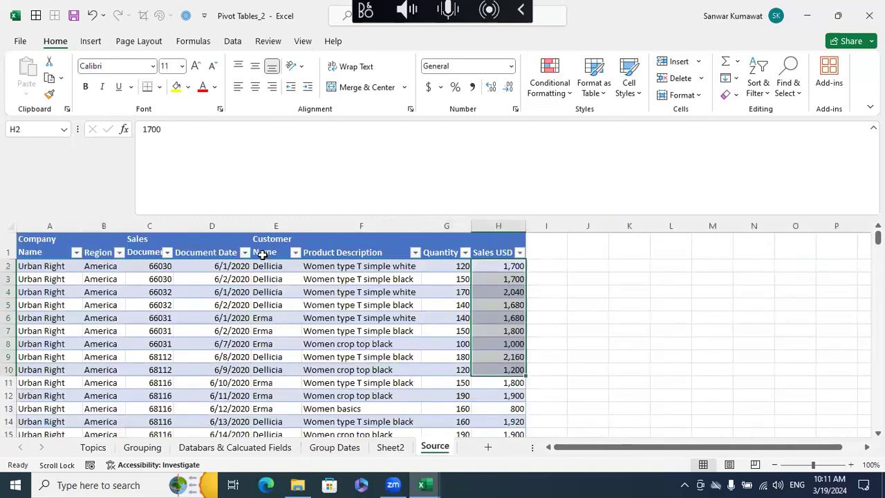
{"action": "left_click", "coordinate": [49, 228]}
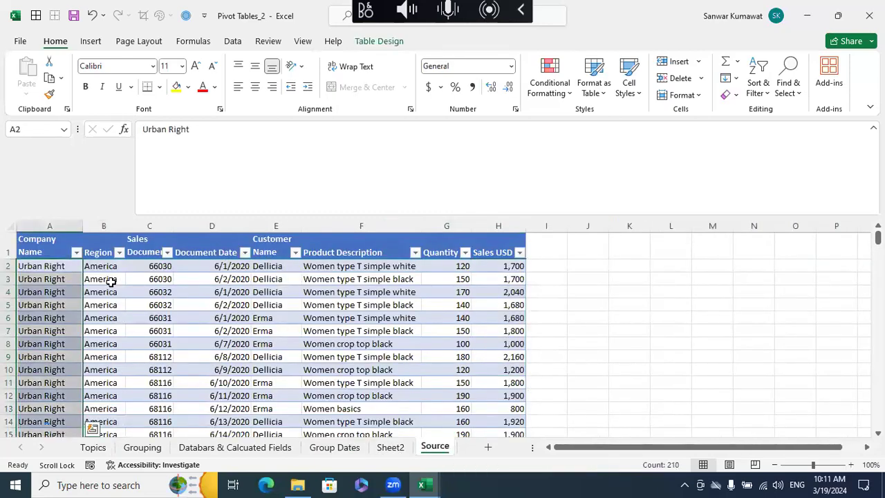
{"action": "scroll", "coordinate": [111, 281], "scroll_direction": "right", "scroll_amount": 1}
{"action": "scroll", "coordinate": [110, 282], "scroll_direction": "down", "scroll_amount": 1}
{"action": "scroll", "coordinate": [111, 281], "scroll_direction": "up", "scroll_amount": 1}
{"action": "left_click", "coordinate": [111, 280]}
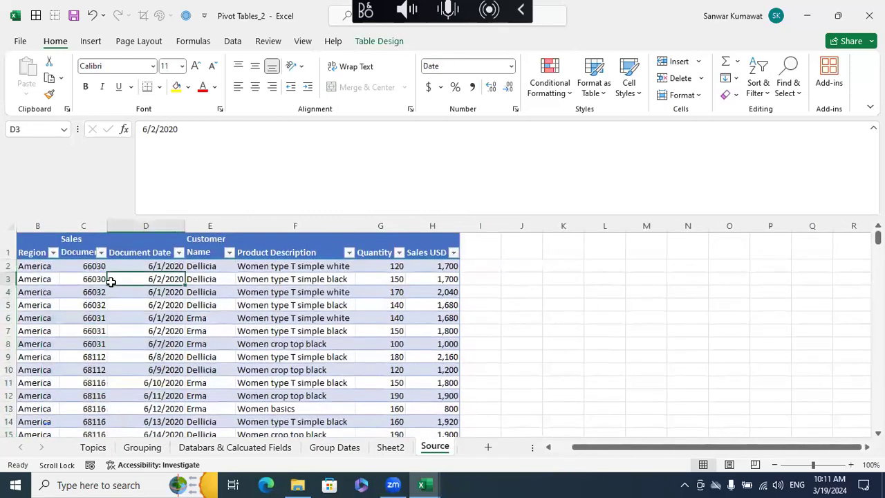
{"action": "scroll", "coordinate": [111, 281], "scroll_direction": "left", "scroll_amount": 1}
{"action": "key", "text": "alt+d"}
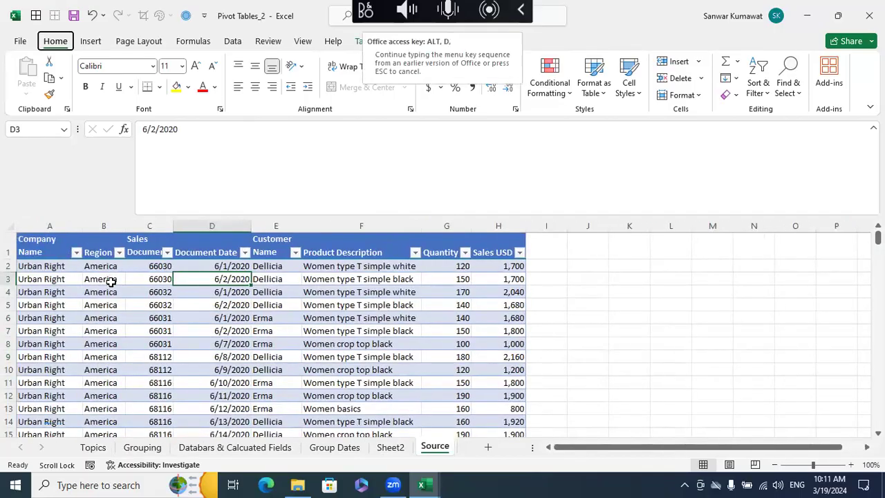
{"action": "type", "text": "nv"}
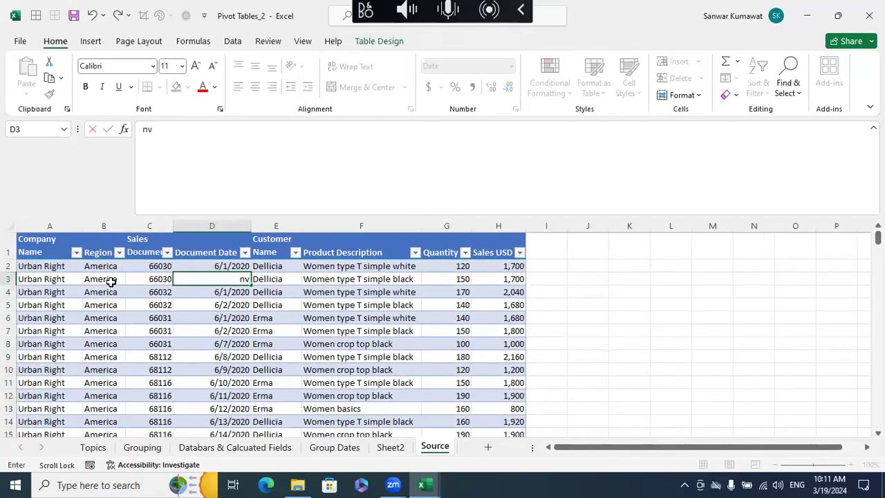
{"action": "key", "text": "Escape"}
{"action": "key", "text": "alt+d"}
{"action": "key", "text": "p"}
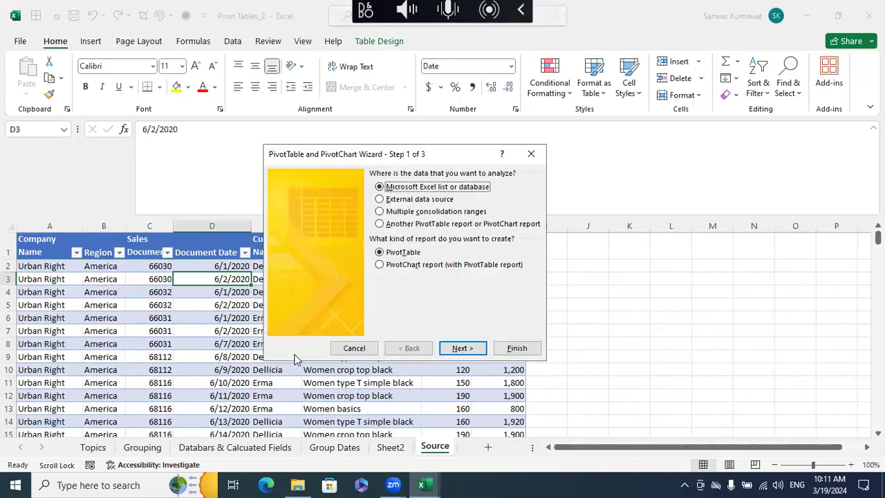
{"action": "left_click", "coordinate": [464, 351]}
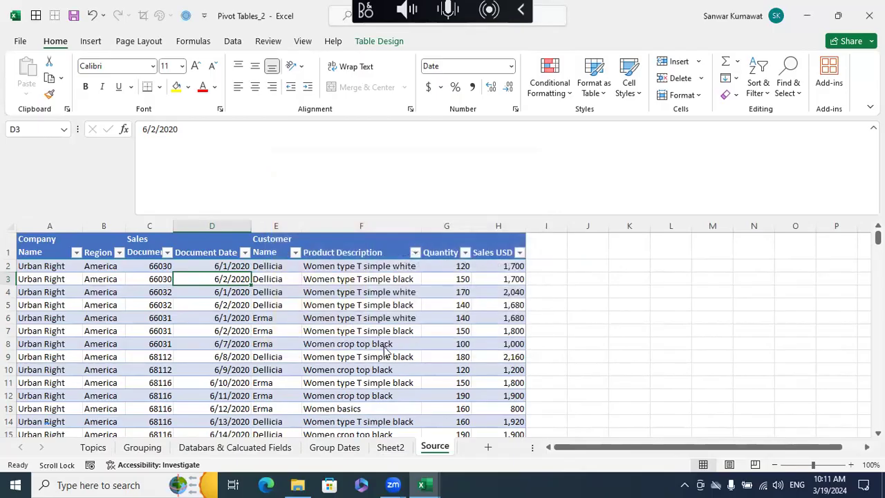
- Insert a PivotTable from Table1 on a new worksheet
{"action": "key", "text": "alt+n"}
{"action": "key", "text": "v"}
{"action": "left_click", "coordinate": [67, 114]}
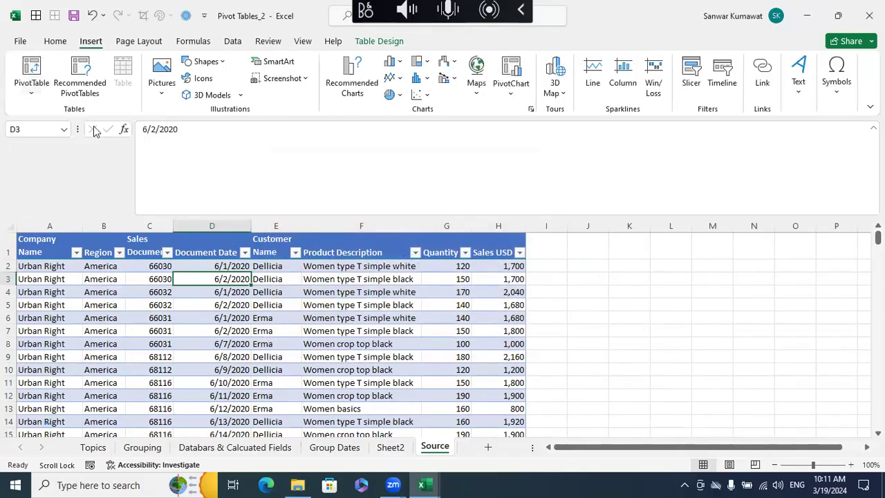
{"action": "left_click", "coordinate": [448, 342]}
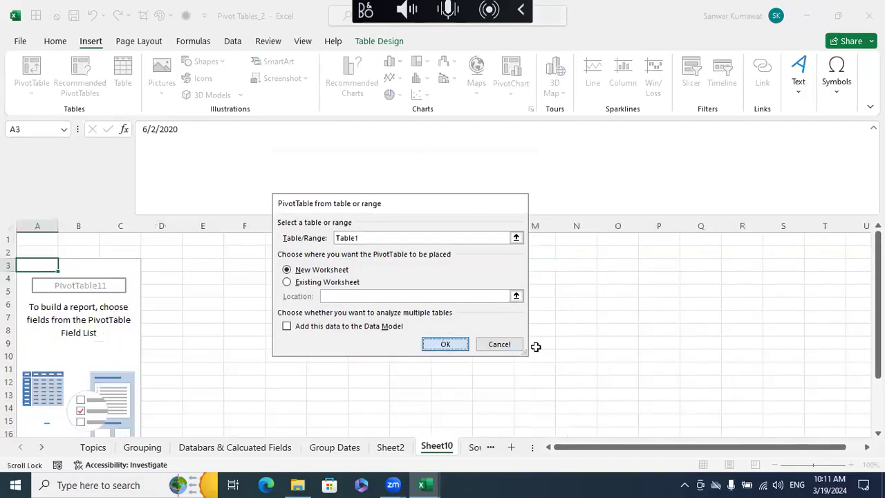
- Add Product Description to the pivot table's rows and Sales USD to its values
{"action": "scroll", "coordinate": [761, 359], "scroll_direction": "down", "scroll_amount": 1}
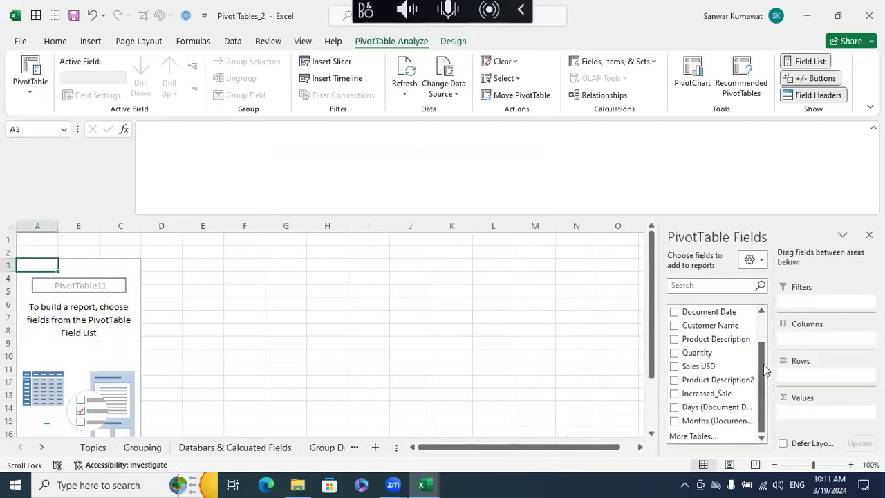
{"action": "left_click_drag", "start_coordinate": [716, 340], "coordinate": [813, 390]}
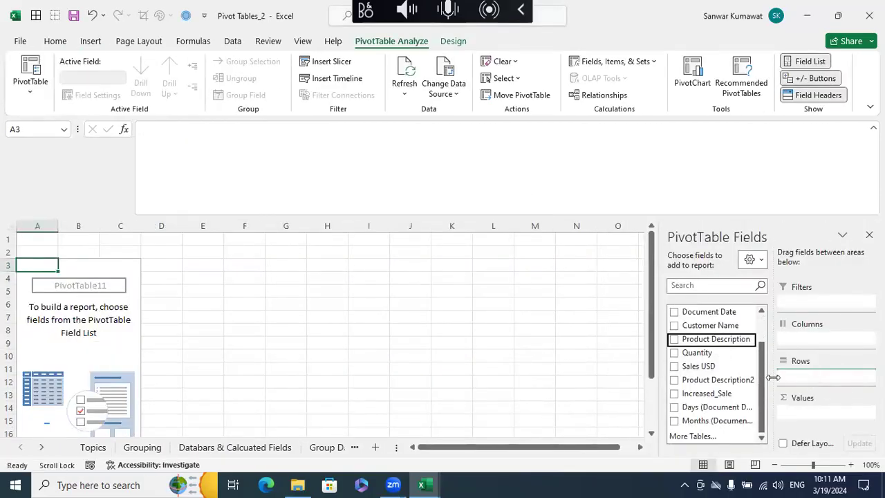
{"action": "left_click_drag", "start_coordinate": [704, 371], "coordinate": [802, 419]}
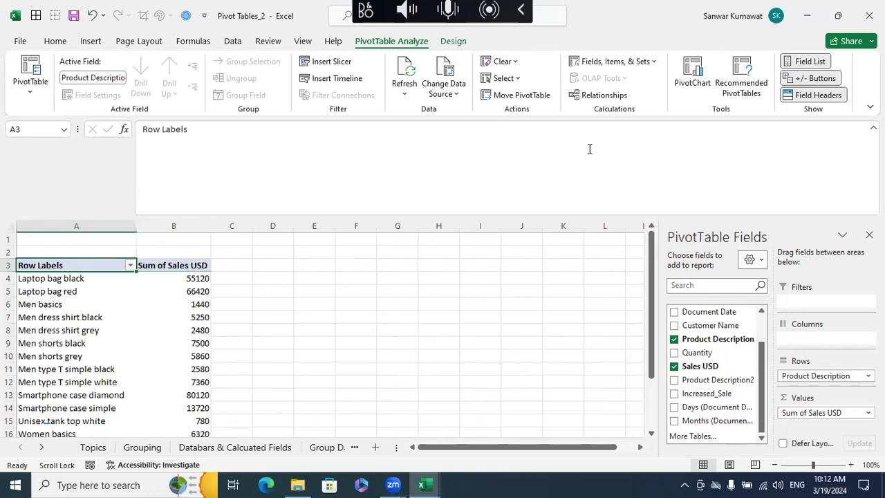
- Set the new pivot table's report layout to tabular form
{"action": "left_click", "coordinate": [672, 59]}
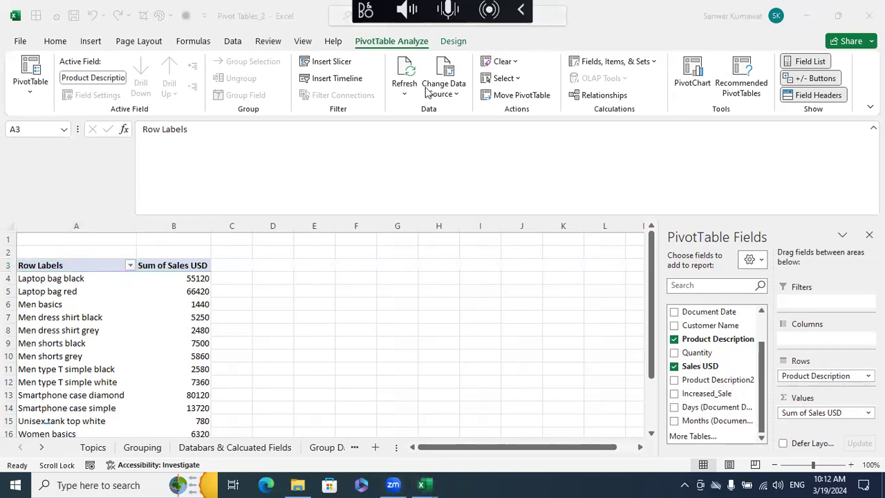
{"action": "left_click", "coordinate": [449, 43]}
{"action": "left_click", "coordinate": [452, 41]}
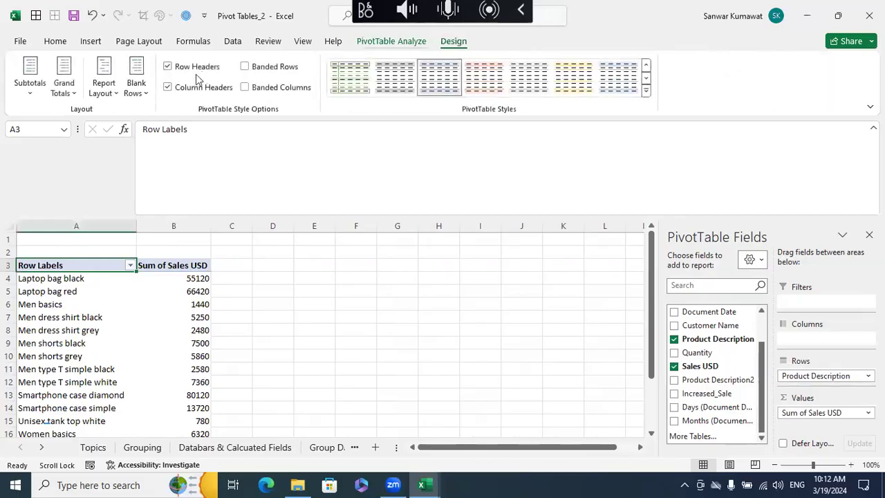
{"action": "left_click", "coordinate": [103, 90]}
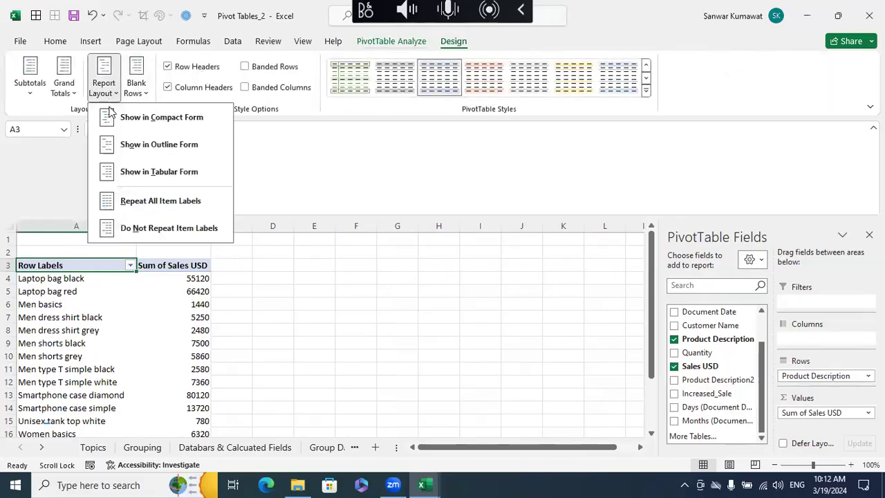
{"action": "left_click", "coordinate": [146, 173]}
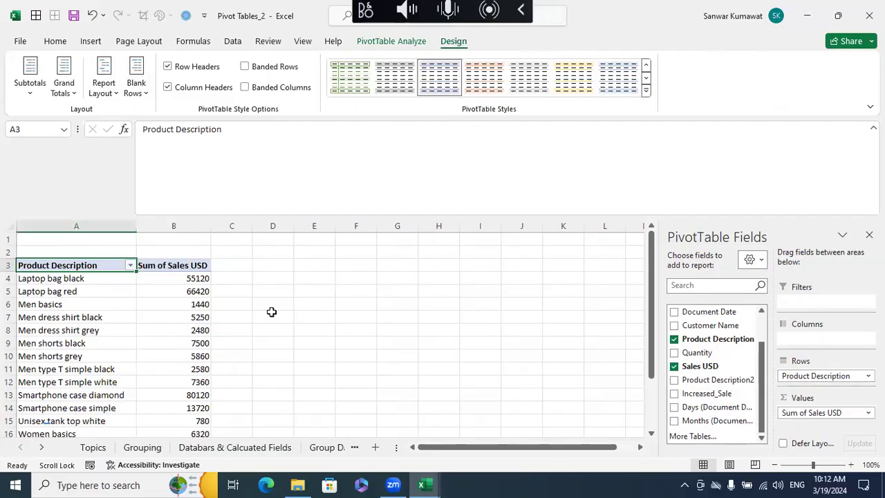
- Revisit the Topics list and the Sheet2 pivot table, and return to the new pivot table on Sheet10
{"action": "left_click", "coordinate": [92, 447]}
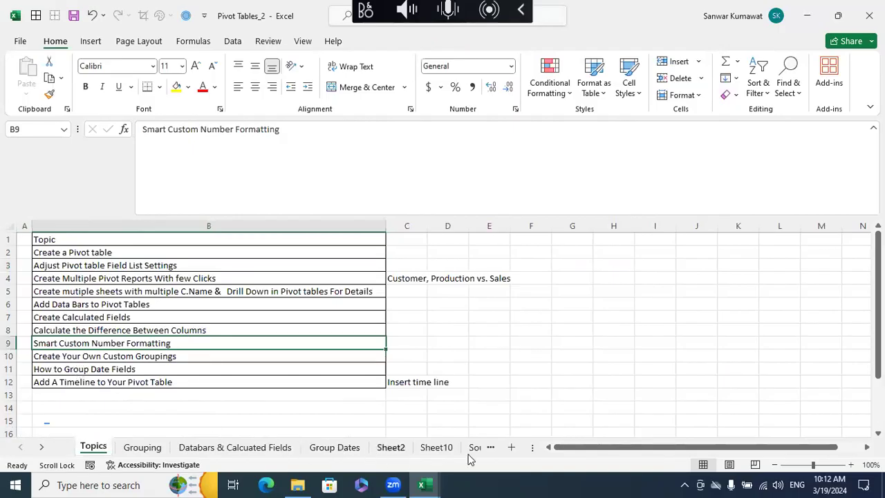
{"action": "left_click", "coordinate": [436, 447]}
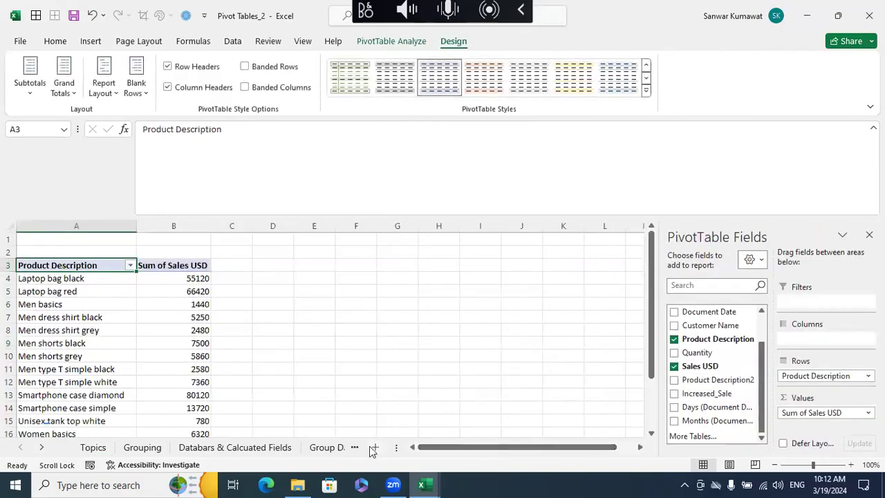
{"action": "left_click", "coordinate": [380, 376]}
{"action": "left_click", "coordinate": [391, 447]}
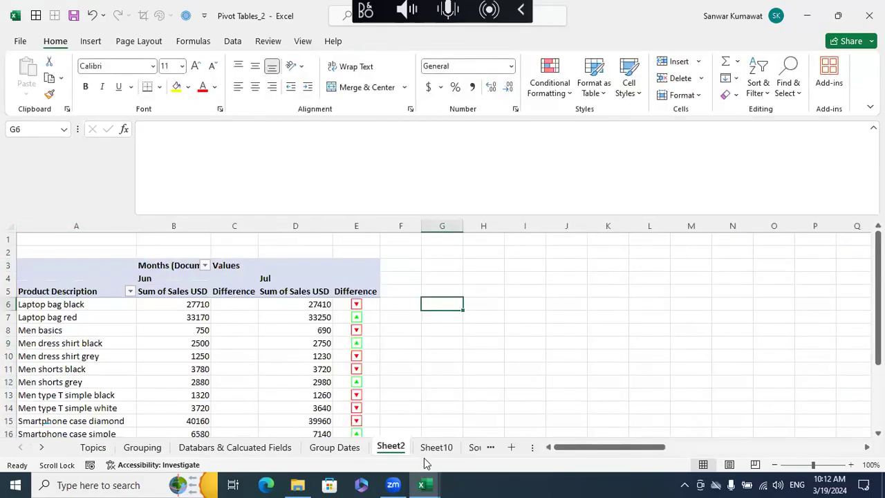
{"action": "left_click", "coordinate": [431, 447]}
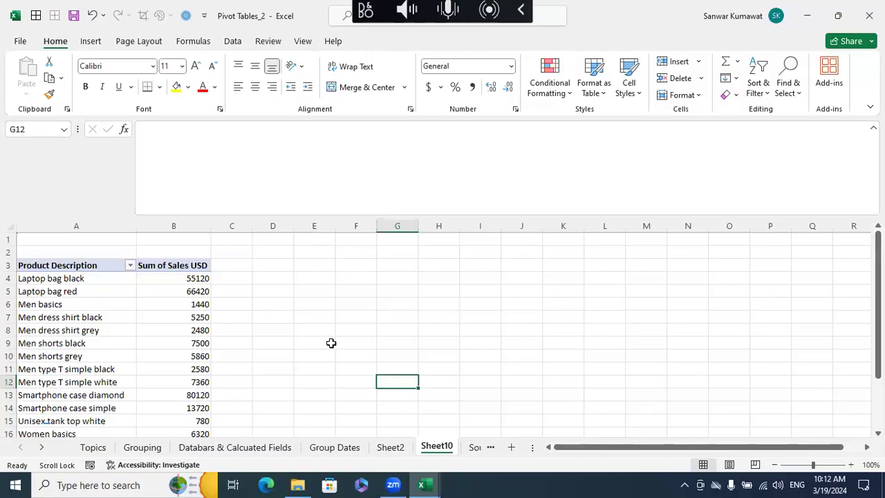
- Examine the product names in Sheet10's Product Description column, including the Women items in A16:A19, to see which belong together
{"action": "scroll", "coordinate": [331, 343], "scroll_direction": "down", "scroll_amount": 1}
{"action": "left_click_drag", "start_coordinate": [42, 265], "coordinate": [61, 355]}
{"action": "scroll", "coordinate": [255, 343], "scroll_direction": "down", "scroll_amount": 2}
{"action": "scroll", "coordinate": [117, 320], "scroll_direction": "up", "scroll_amount": 2}
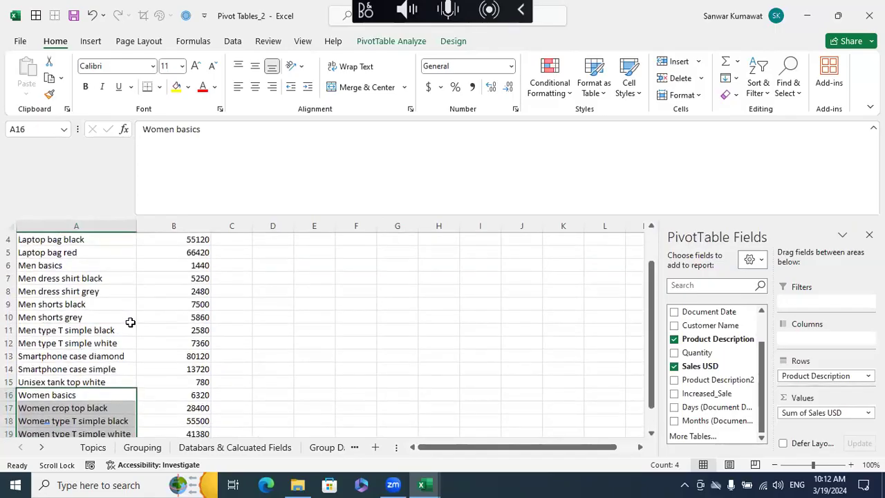
{"action": "scroll", "coordinate": [130, 321], "scroll_direction": "up", "scroll_amount": 1}
{"action": "left_click", "coordinate": [52, 278]}
{"action": "scroll", "coordinate": [272, 360], "scroll_direction": "down", "scroll_amount": 1}
{"action": "scroll", "coordinate": [273, 359], "scroll_direction": "up", "scroll_amount": 1}
{"action": "left_click", "coordinate": [105, 259]}
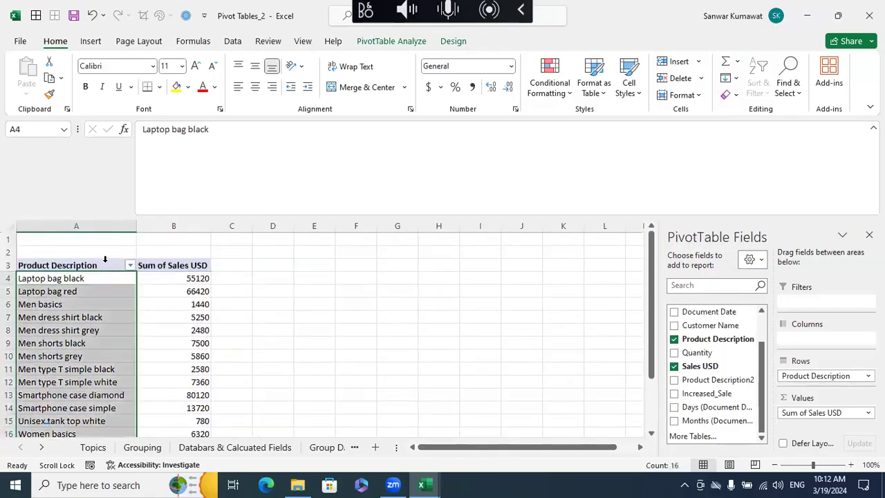
{"action": "left_click", "coordinate": [289, 322]}
{"action": "scroll", "coordinate": [289, 322], "scroll_direction": "down", "scroll_amount": 1}
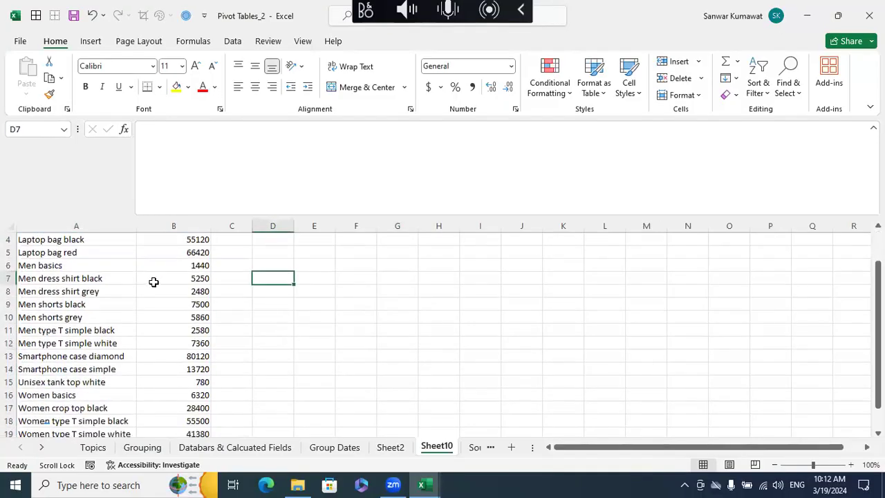
- Group the Men products in A6:A12, from Men basics to Men type T simple white, into one custom group
{"action": "left_click_drag", "start_coordinate": [67, 261], "coordinate": [76, 343]}
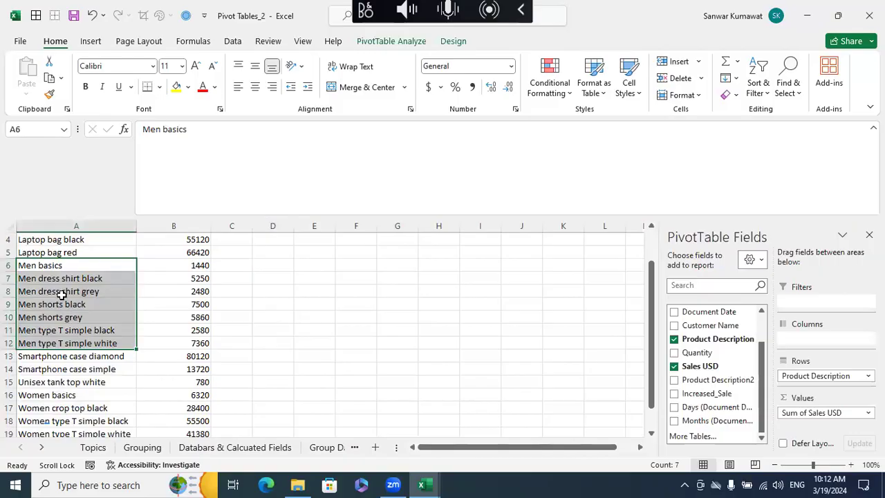
{"action": "right_click", "coordinate": [67, 284]}
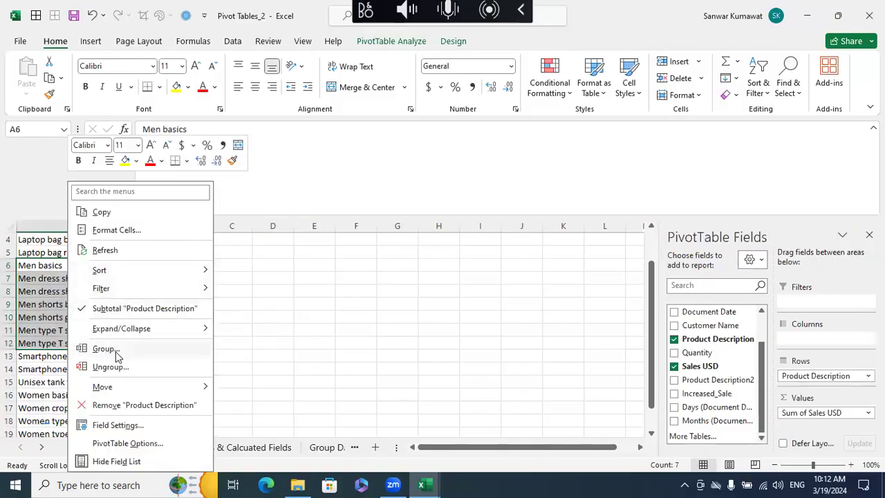
{"action": "left_click", "coordinate": [110, 348]}
{"action": "left_click", "coordinate": [413, 354]}
{"action": "scroll", "coordinate": [214, 333], "scroll_direction": "up", "scroll_amount": 1}
{"action": "scroll", "coordinate": [215, 333], "scroll_direction": "down", "scroll_amount": 3}
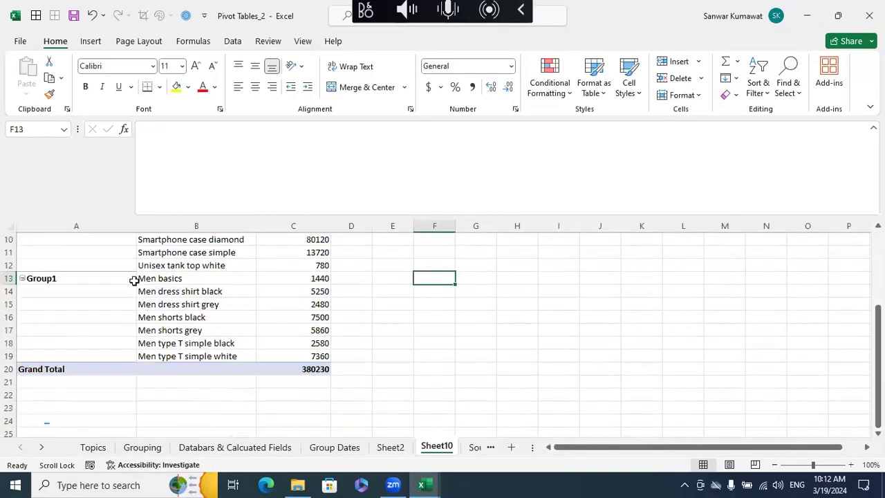
- Rename the group that holds the Men products, Group1 in A13, as Men
{"action": "left_click_drag", "start_coordinate": [124, 279], "coordinate": [129, 355]}
{"action": "scroll", "coordinate": [163, 345], "scroll_direction": "up", "scroll_amount": 1}
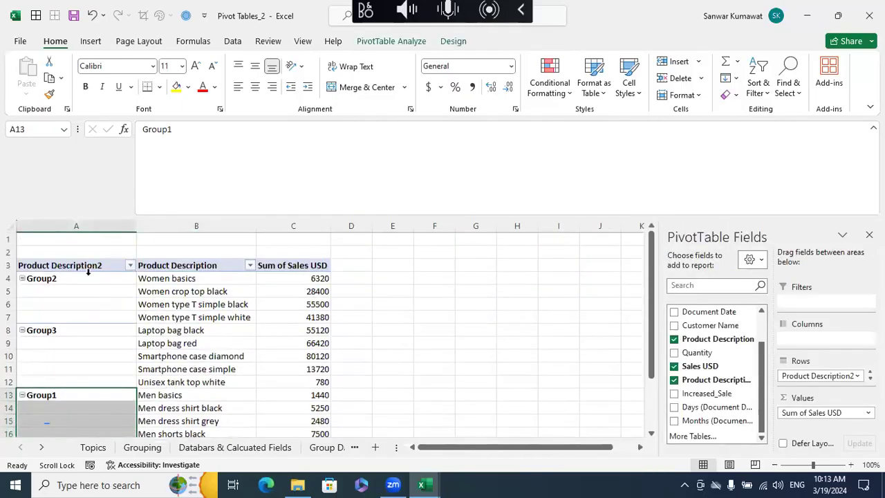
{"action": "left_click_drag", "start_coordinate": [82, 282], "coordinate": [85, 376]}
{"action": "scroll", "coordinate": [145, 367], "scroll_direction": "down", "scroll_amount": 2}
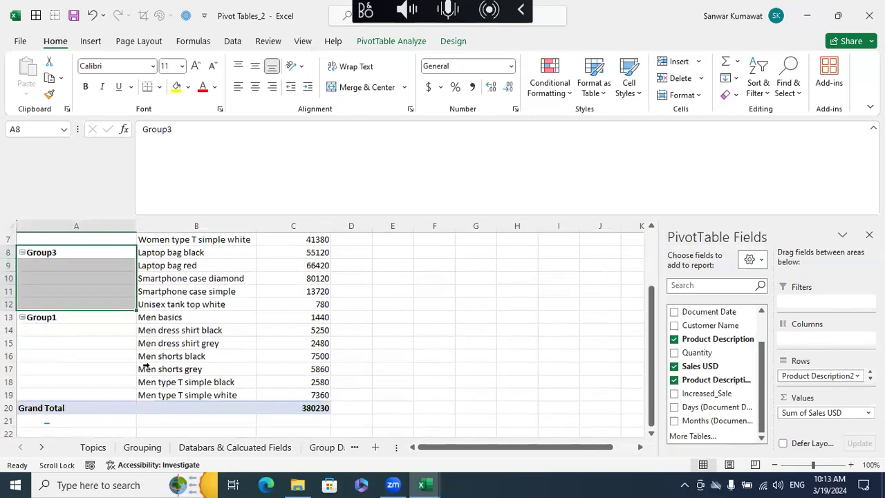
{"action": "left_click", "coordinate": [81, 319]}
{"action": "double_click", "coordinate": [190, 135]}
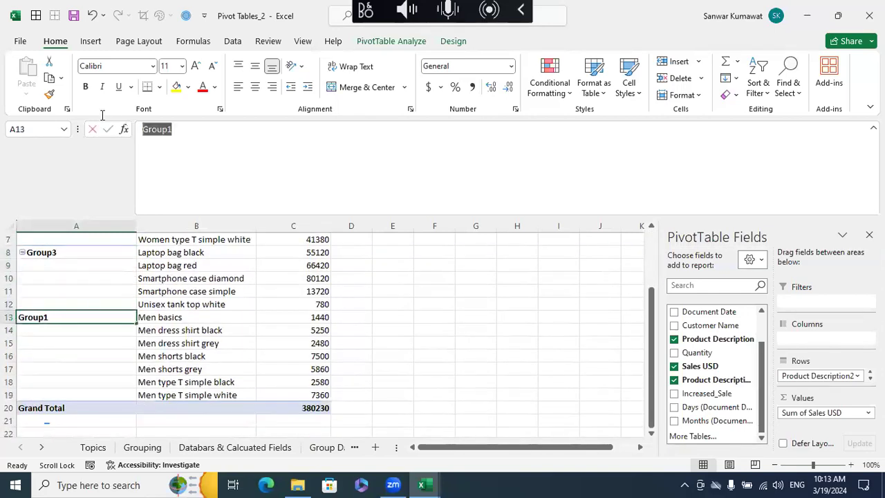
{"action": "type", "text": "M"}
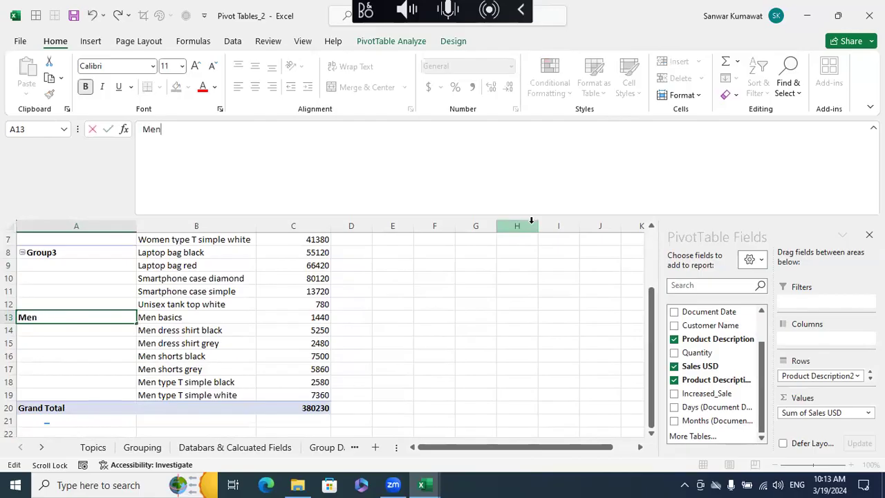
{"action": "type", "text": "en"}
{"action": "key", "text": "Return"}
- Rename Group2, which holds the Women products, as Women, and Group3 with the bags and smartphone cases as Other
{"action": "scroll", "coordinate": [271, 257], "scroll_direction": "up", "scroll_amount": 2}
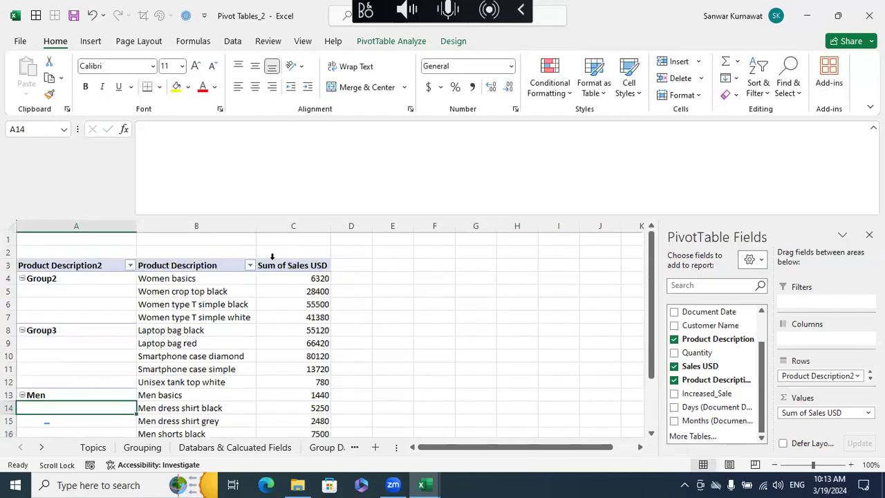
{"action": "left_click", "coordinate": [121, 278]}
{"action": "double_click", "coordinate": [207, 136]}
{"action": "type", "text": "Women"}
{"action": "key", "text": "Return"}
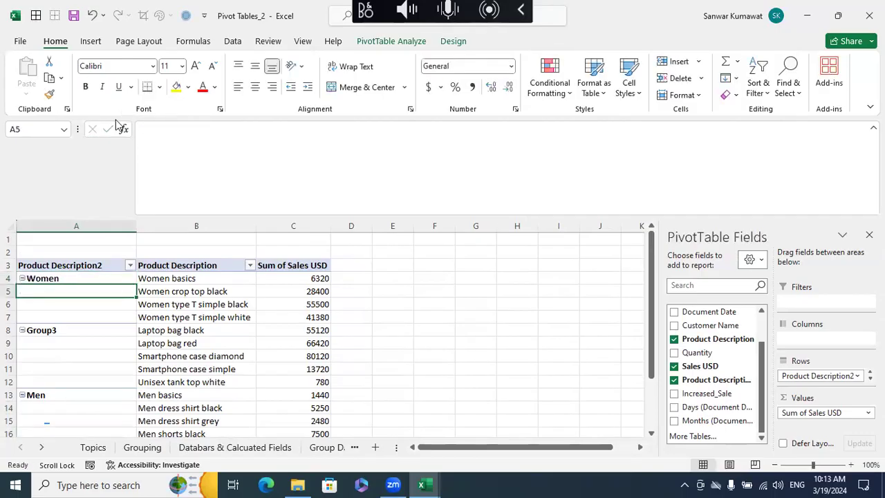
{"action": "left_click", "coordinate": [55, 330]}
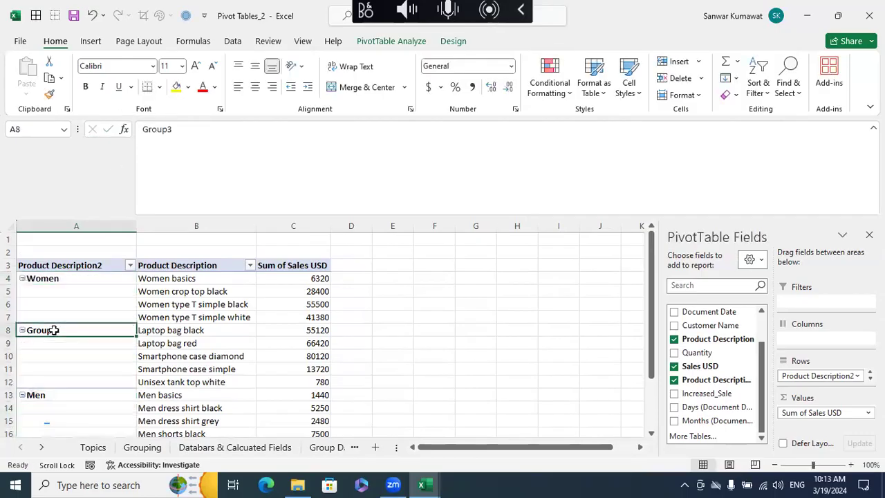
{"action": "type", "text": "Other"}
{"action": "key", "text": "Return"}
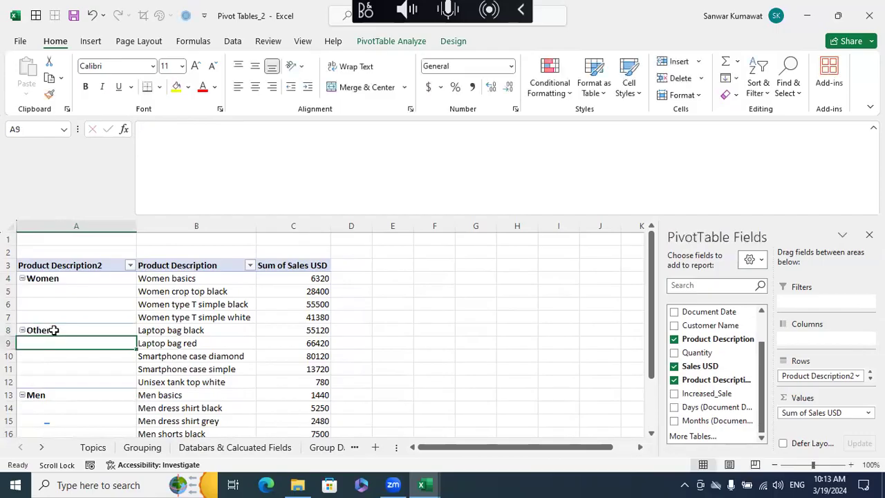
- Hide the expand/collapse (+/-) buttons beside the group labels in the pivot table
{"action": "left_click", "coordinate": [141, 316]}
{"action": "left_click", "coordinate": [30, 278]}
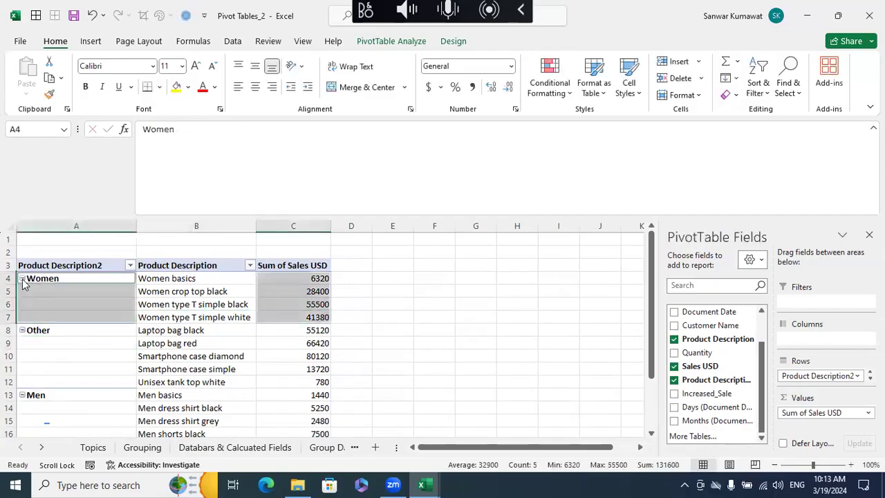
{"action": "left_click", "coordinate": [28, 277]}
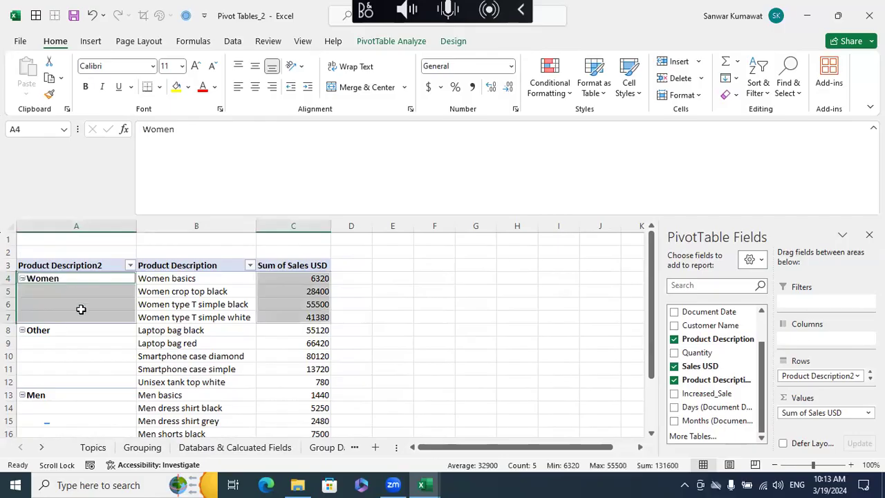
{"action": "left_click", "coordinate": [69, 278]}
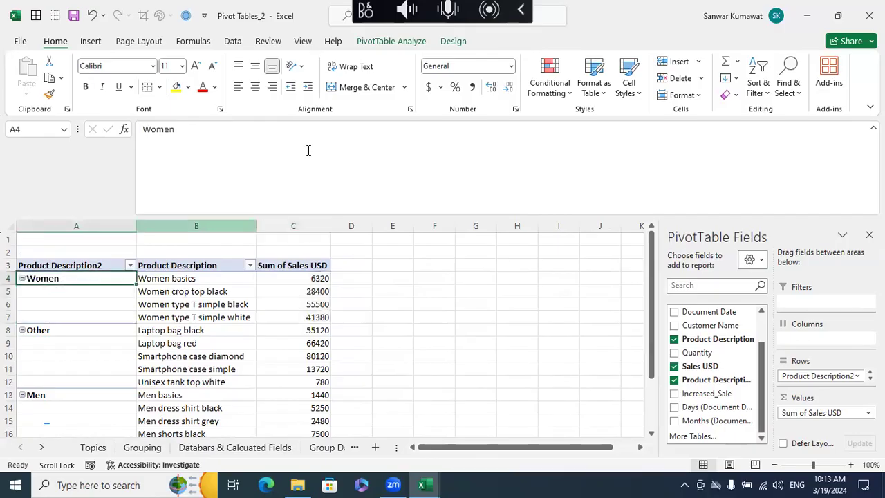
{"action": "left_click", "coordinate": [451, 44]}
{"action": "left_click", "coordinate": [397, 44]}
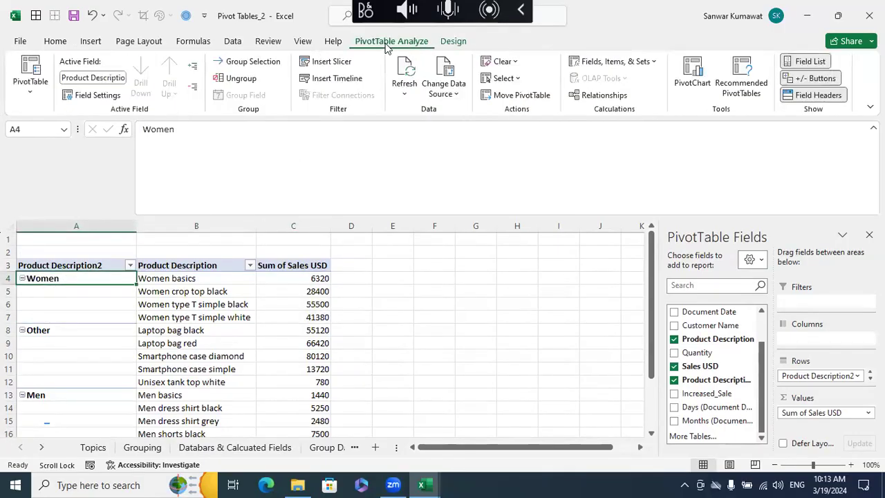
{"action": "left_click", "coordinate": [815, 78]}
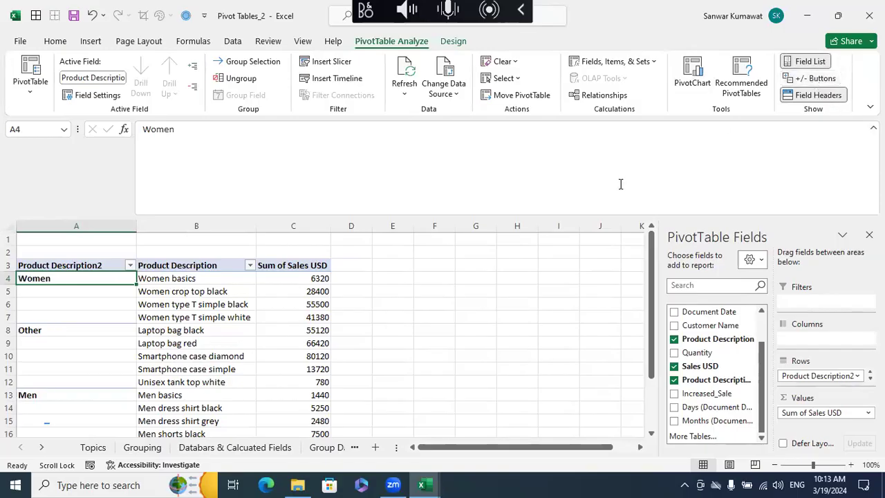
{"action": "left_click", "coordinate": [304, 330]}
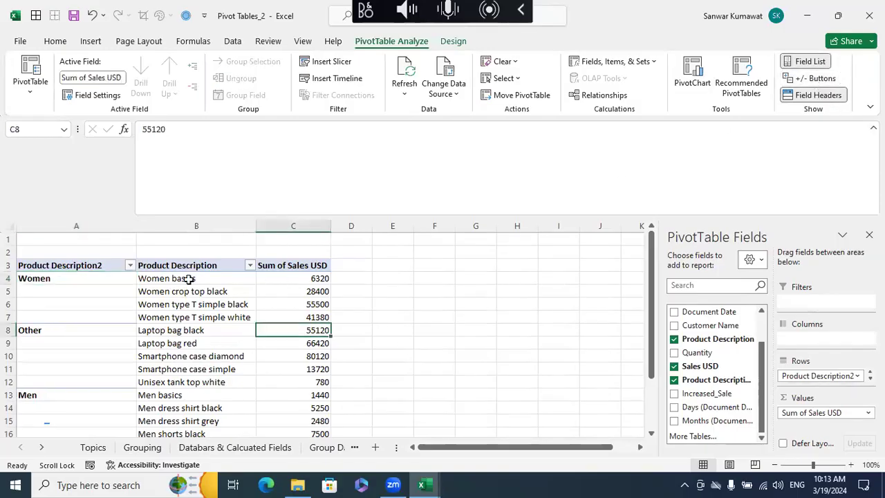
- Turn on merging and centering of cells with labels in the pivot table's layout options
{"action": "left_click_drag", "start_coordinate": [90, 276], "coordinate": [72, 373]}
{"action": "scroll", "coordinate": [62, 346], "scroll_direction": "down", "scroll_amount": 2}
{"action": "left_click_drag", "start_coordinate": [56, 319], "coordinate": [56, 389]}
{"action": "scroll", "coordinate": [108, 365], "scroll_direction": "up", "scroll_amount": 2}
{"action": "left_click", "coordinate": [178, 344]}
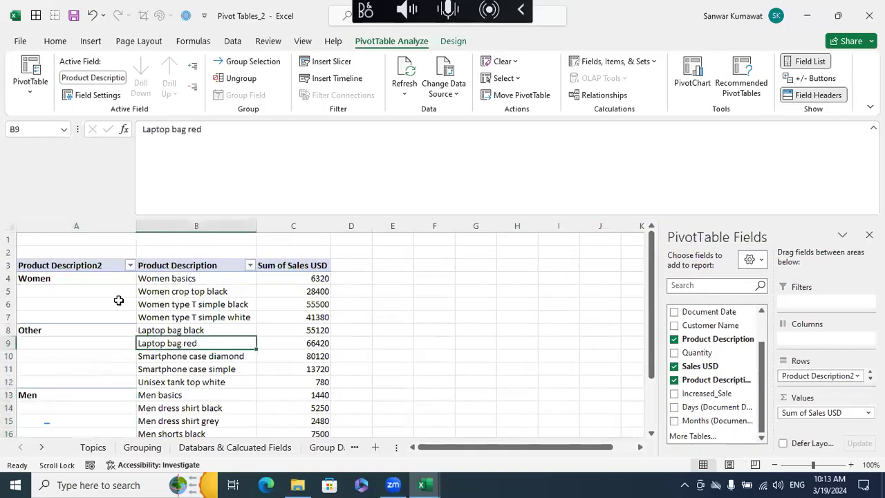
{"action": "left_click", "coordinate": [70, 277]}
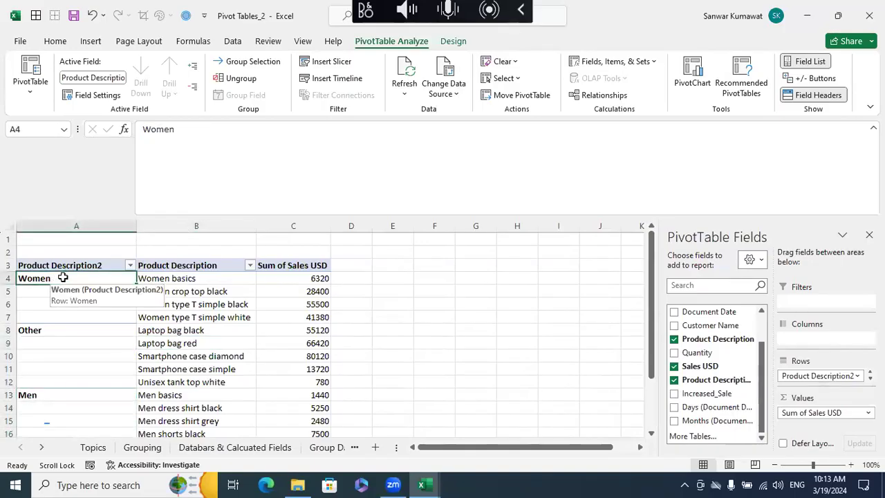
{"action": "right_click", "coordinate": [63, 278]}
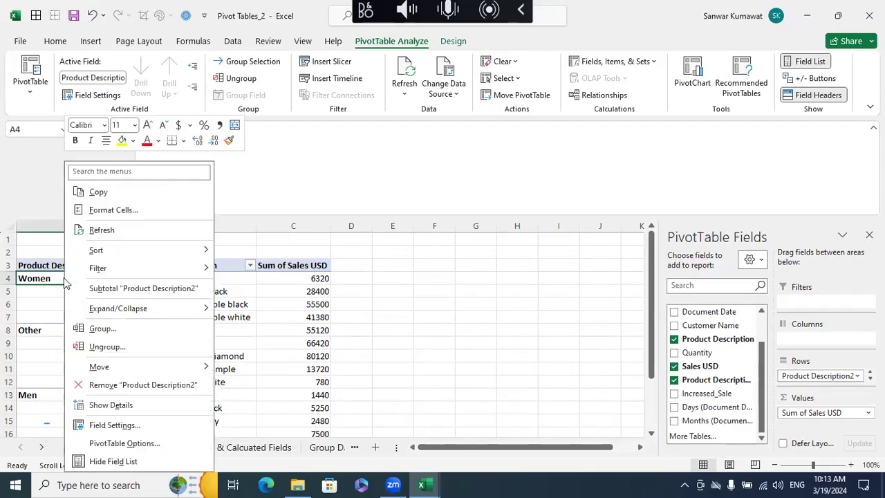
{"action": "left_click", "coordinate": [123, 443]}
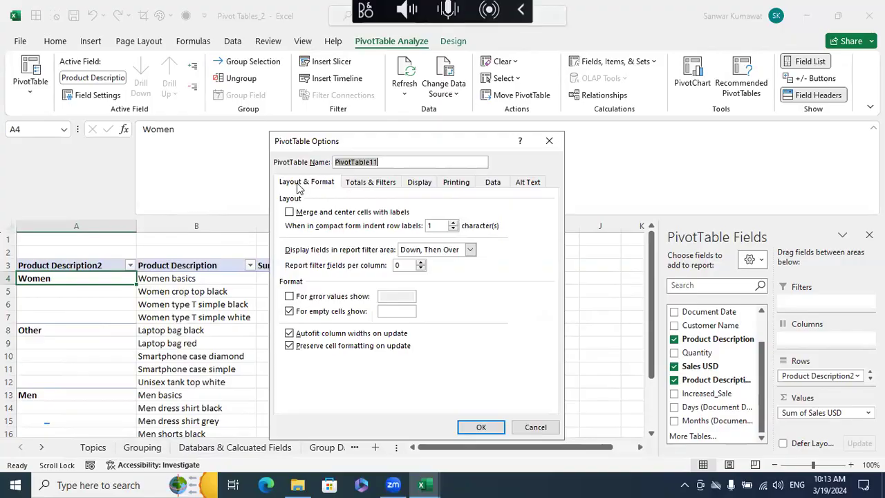
{"action": "left_click", "coordinate": [290, 212]}
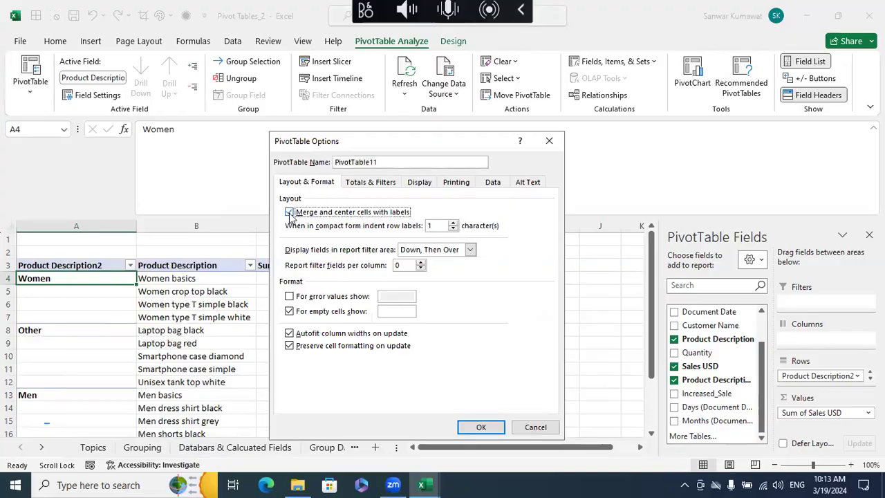
{"action": "left_click", "coordinate": [480, 428]}
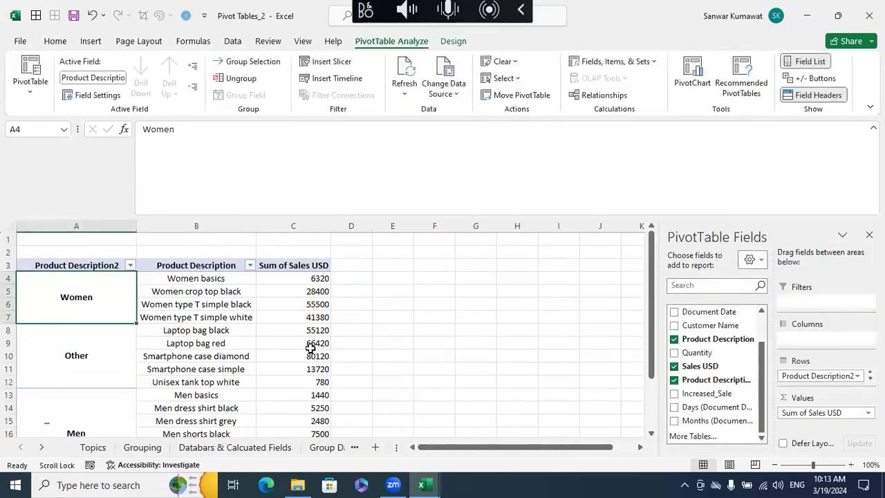
- Rename the Product Description2 header in A3 as Group
{"action": "scroll", "coordinate": [310, 349], "scroll_direction": "down", "scroll_amount": 1}
{"action": "scroll", "coordinate": [311, 349], "scroll_direction": "down", "scroll_amount": 2}
{"action": "scroll", "coordinate": [316, 342], "scroll_direction": "up", "scroll_amount": 3}
{"action": "left_click", "coordinate": [118, 260]}
{"action": "triple_click", "coordinate": [251, 136]}
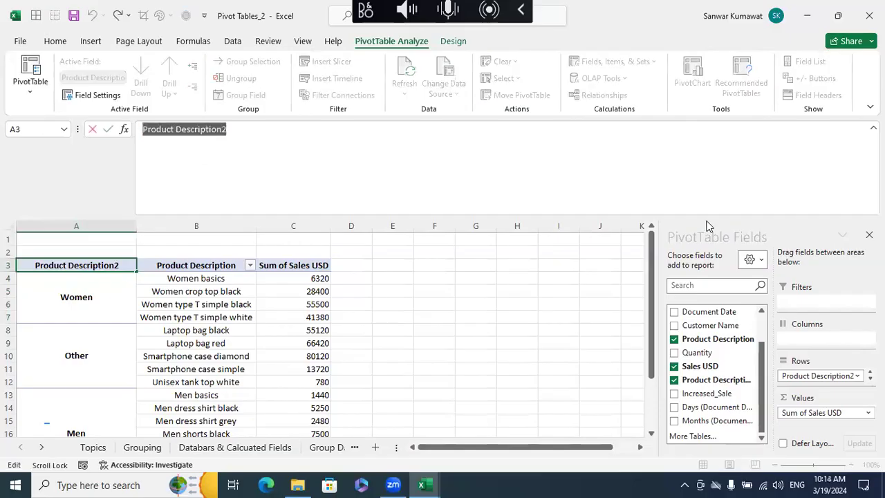
{"action": "type", "text": "Grop"}
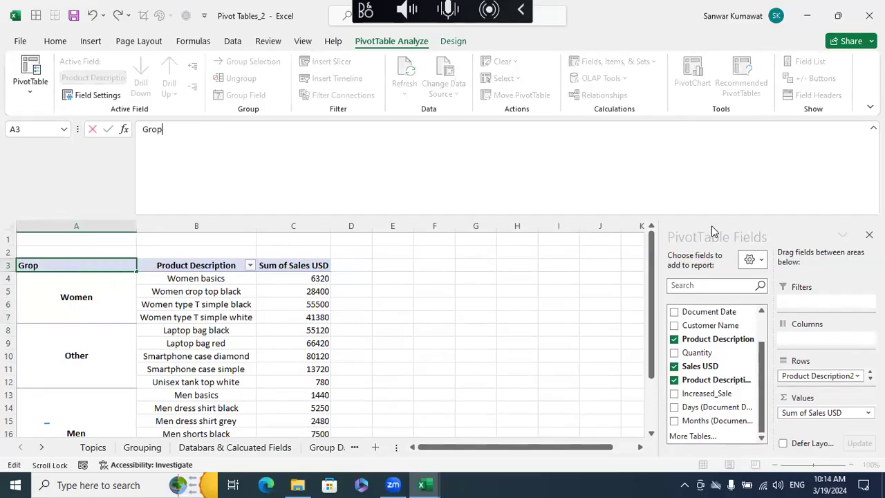
{"action": "key", "text": "Return"}
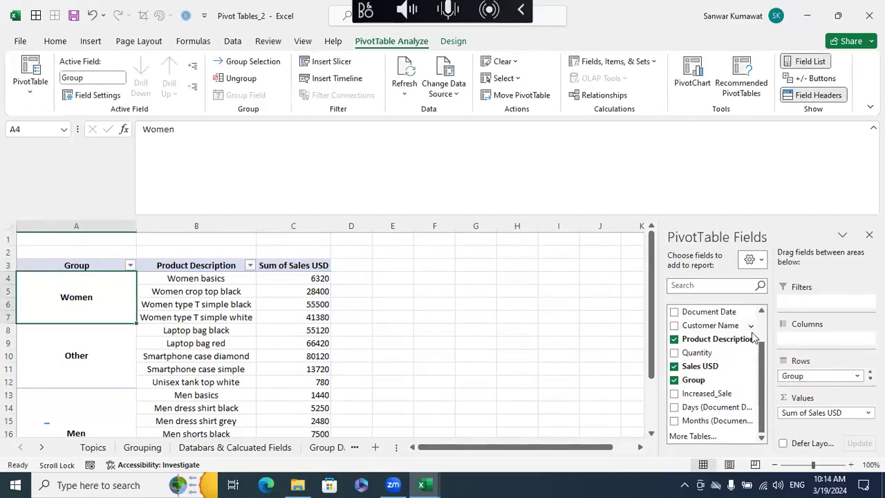
- Left-align the product names in B4:B19 of the Product Description column
{"action": "left_click", "coordinate": [341, 304]}
{"action": "left_click_drag", "start_coordinate": [170, 279], "coordinate": [194, 395]}
{"action": "left_click", "coordinate": [56, 40]}
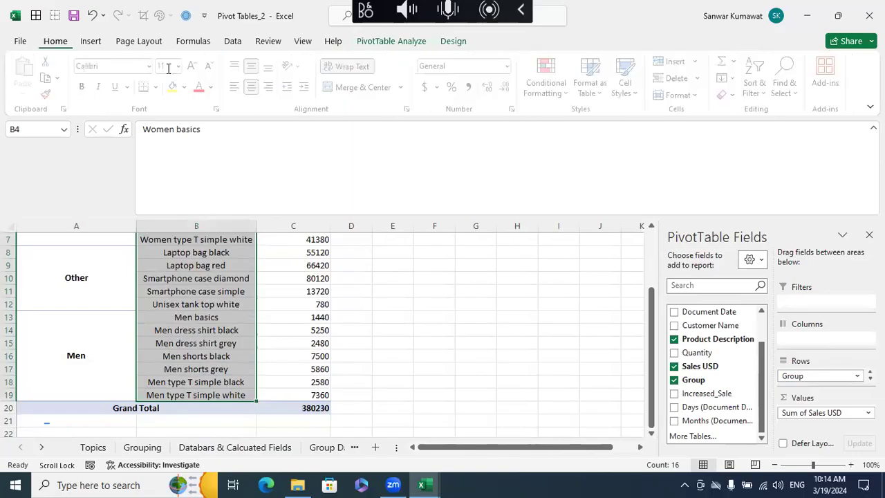
{"action": "left_click", "coordinate": [238, 87]}
{"action": "scroll", "coordinate": [299, 357], "scroll_direction": "up", "scroll_amount": 2}
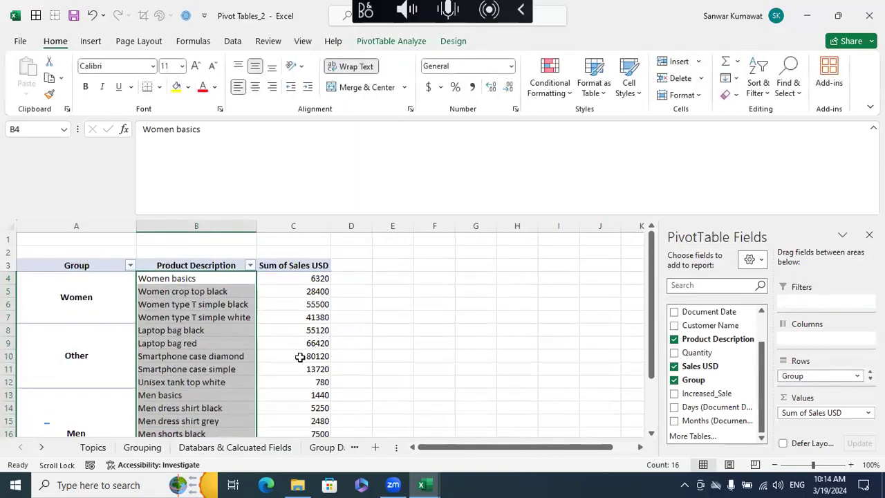
{"action": "left_click", "coordinate": [377, 345]}
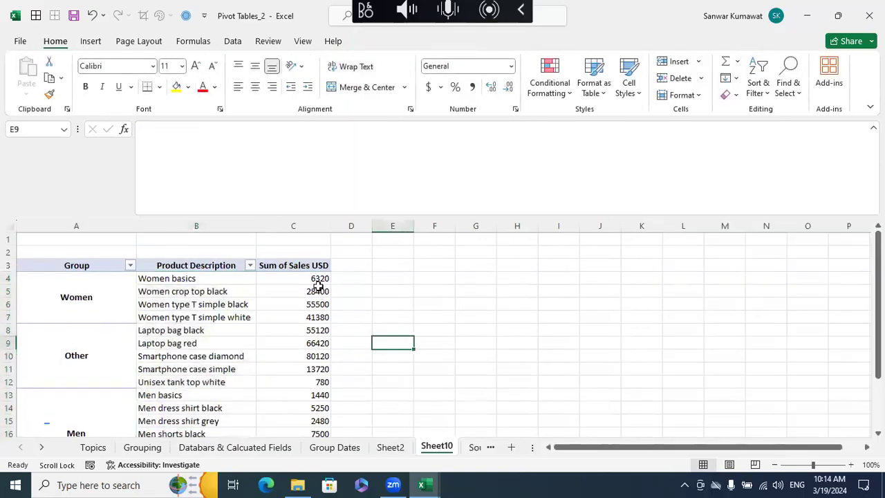
- Rename the value header in C3 as Sales USD, adding a trailing space after the name
{"action": "left_click", "coordinate": [286, 265]}
{"action": "left_click", "coordinate": [174, 131]}
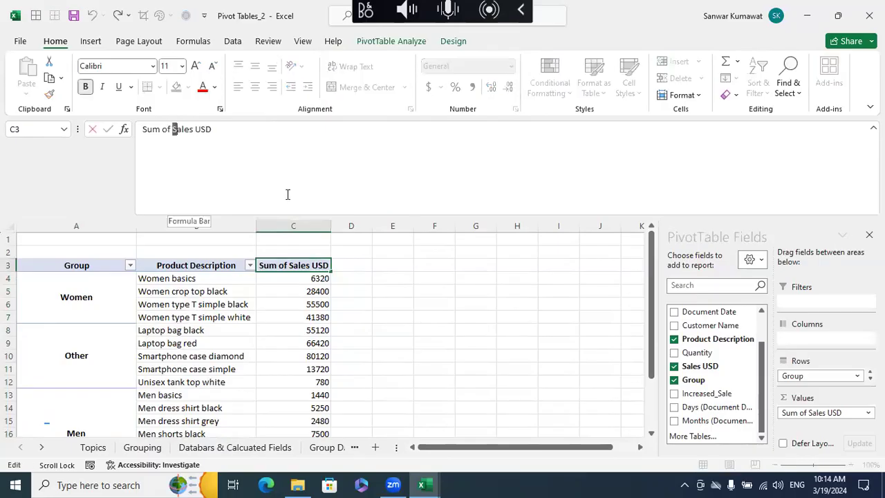
{"action": "key", "text": "BackSpace"}
{"action": "key", "text": "BackSpace"}
{"action": "key", "text": "BackSpace"}
{"action": "key", "text": "BackSpace"}
{"action": "key", "text": "BackSpace"}
{"action": "key", "text": "BackSpace"}
{"action": "key", "text": "BackSpace"}
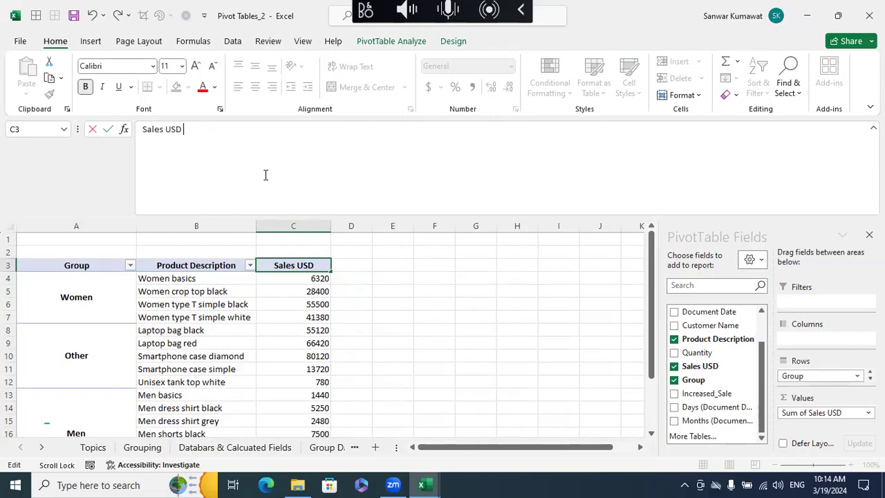
{"action": "key", "text": "Return"}
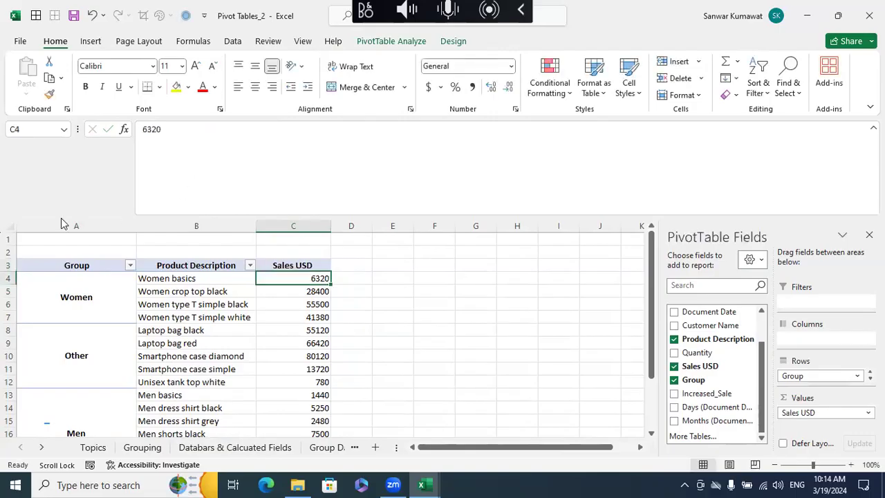
- Autofit the width of all columns on Sheet10 to their contents
{"action": "left_click", "coordinate": [10, 226]}
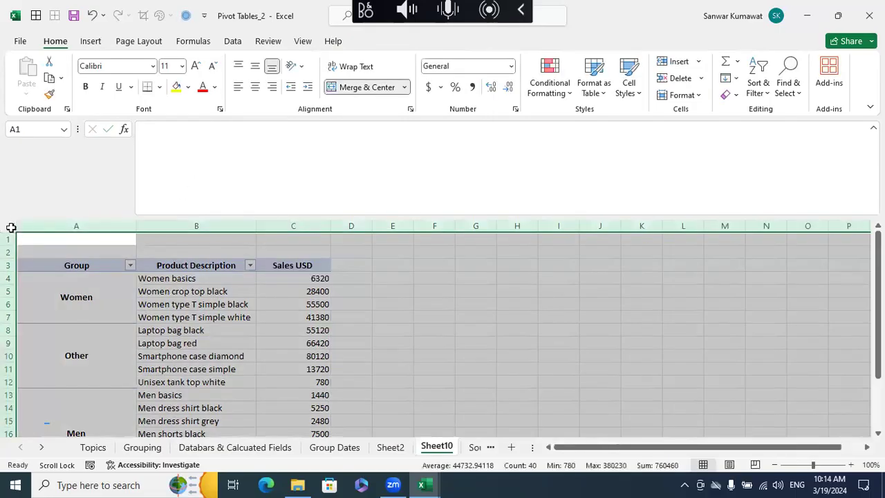
{"action": "double_click", "coordinate": [255, 222]}
{"action": "left_click", "coordinate": [283, 344]}
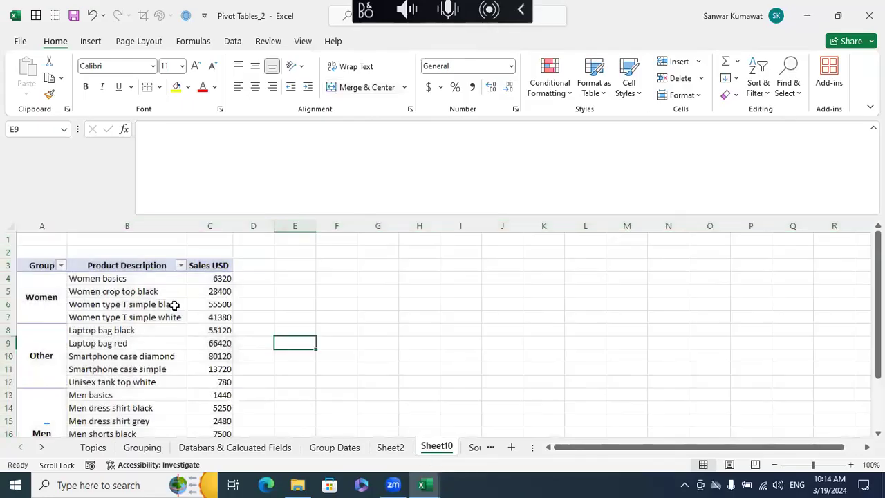
- Apply the grey PivotTable style with black header and total rows from the third row of the Dark category
{"action": "left_click", "coordinate": [137, 291]}
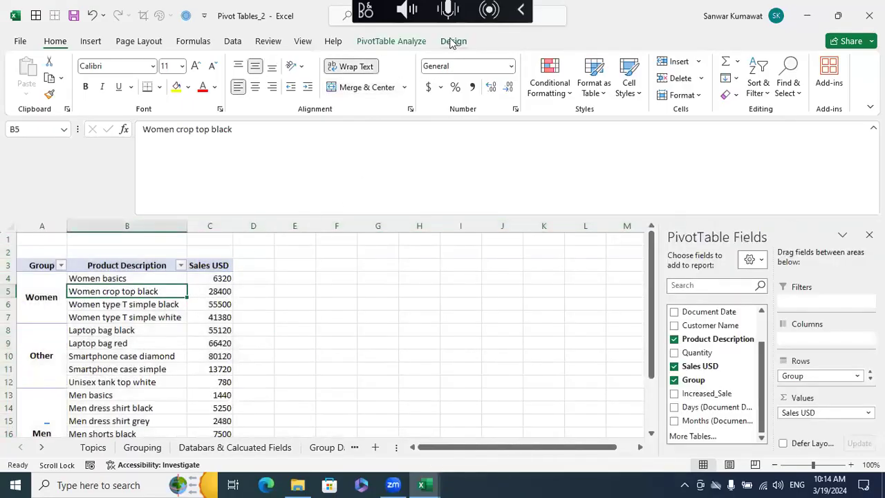
{"action": "left_click", "coordinate": [453, 41]}
{"action": "left_click", "coordinate": [646, 89]}
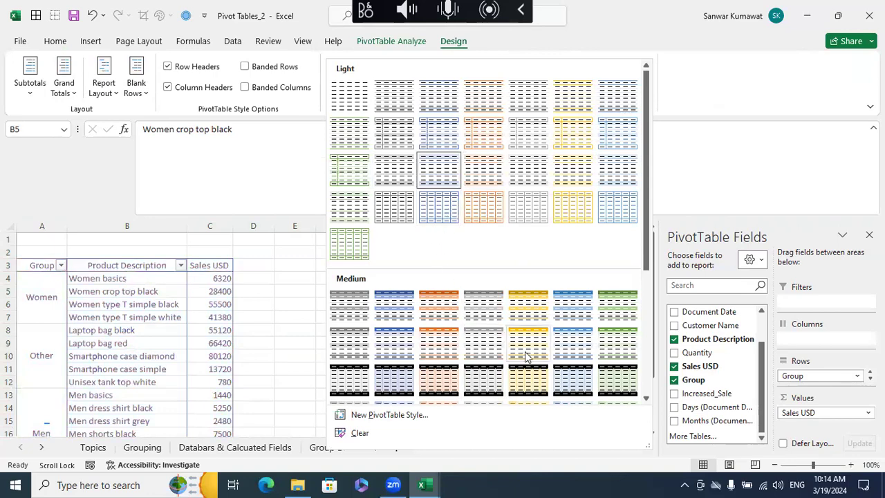
{"action": "scroll", "coordinate": [594, 391], "scroll_direction": "down", "scroll_amount": 5}
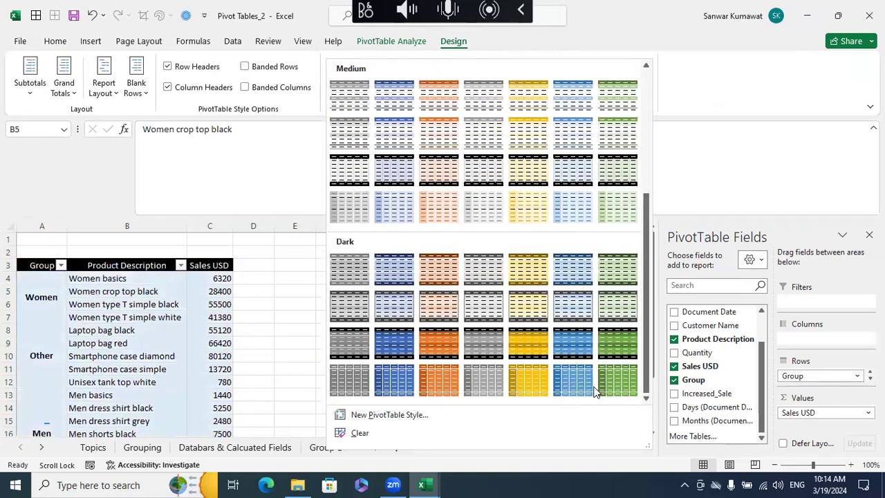
{"action": "left_click", "coordinate": [490, 351]}
{"action": "left_click", "coordinate": [389, 341]}
{"action": "scroll", "coordinate": [390, 342], "scroll_direction": "down", "scroll_amount": 3}
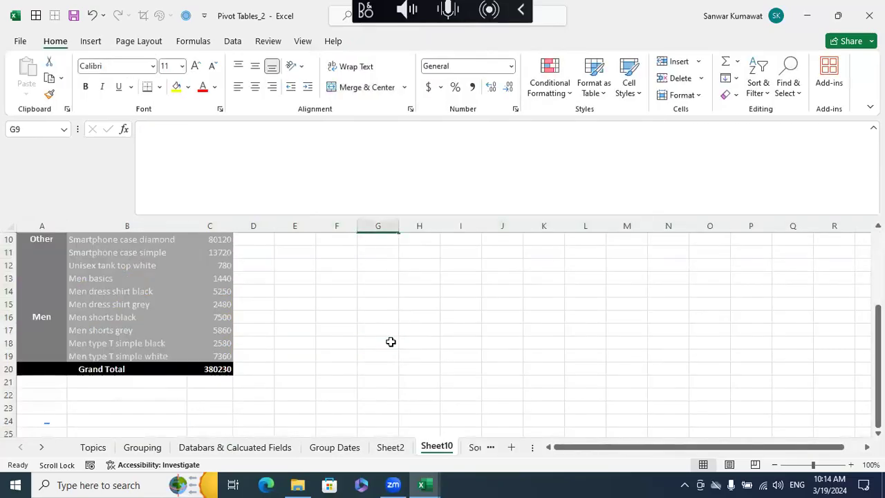
- Turn off the pivot table's grand totals for rows and columns
{"action": "left_click", "coordinate": [107, 367]}
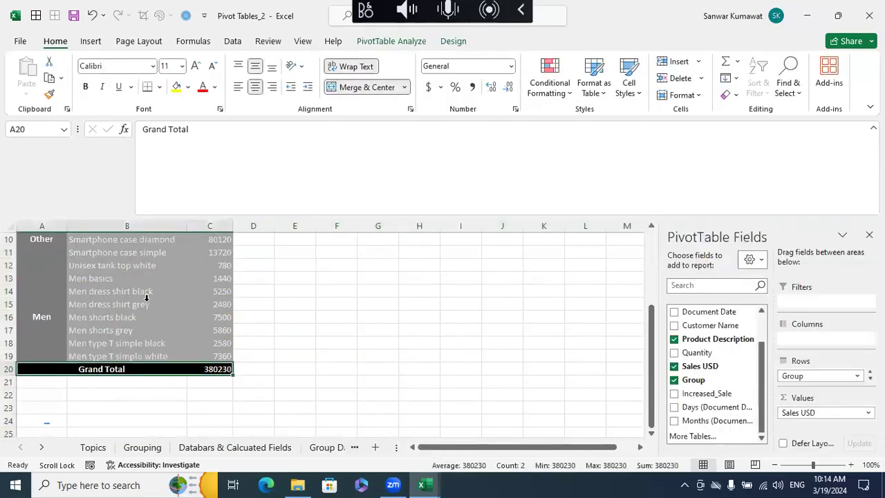
{"action": "left_click", "coordinate": [147, 297]}
{"action": "left_click", "coordinate": [162, 275]}
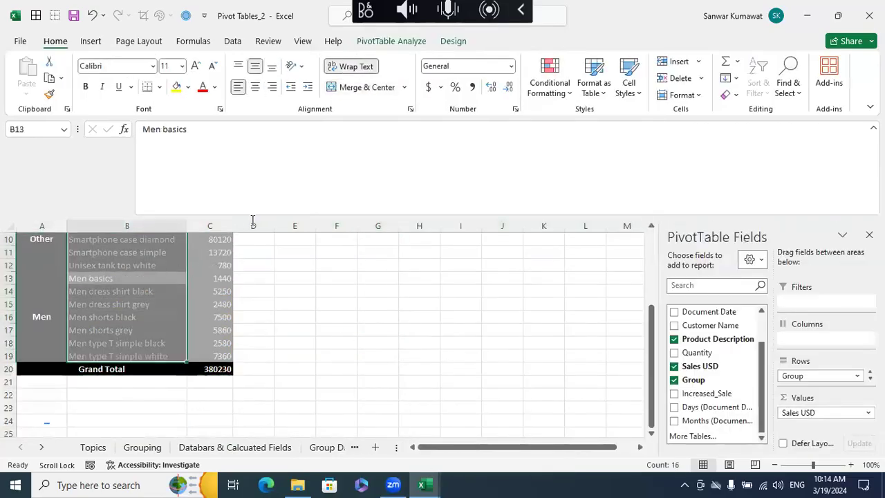
{"action": "left_click", "coordinate": [454, 42]}
{"action": "left_click", "coordinate": [63, 79]}
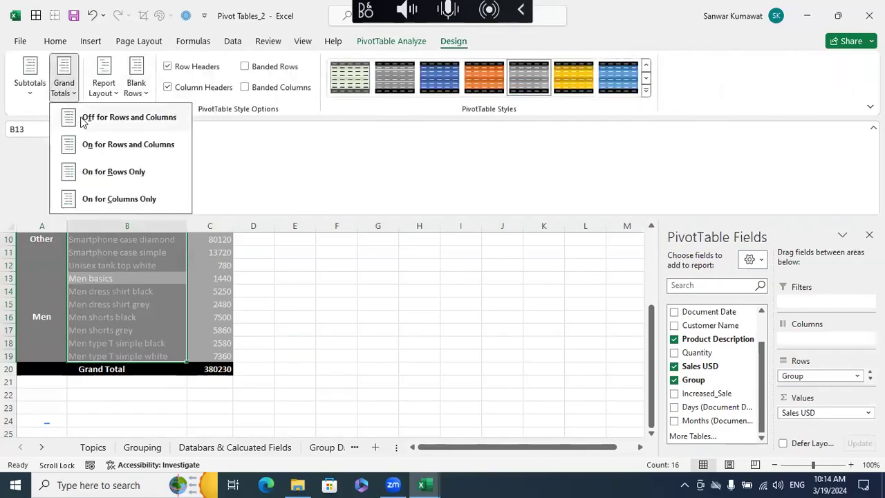
{"action": "left_click", "coordinate": [82, 118]}
{"action": "left_click", "coordinate": [337, 342]}
{"action": "scroll", "coordinate": [292, 378], "scroll_direction": "up", "scroll_amount": 3}
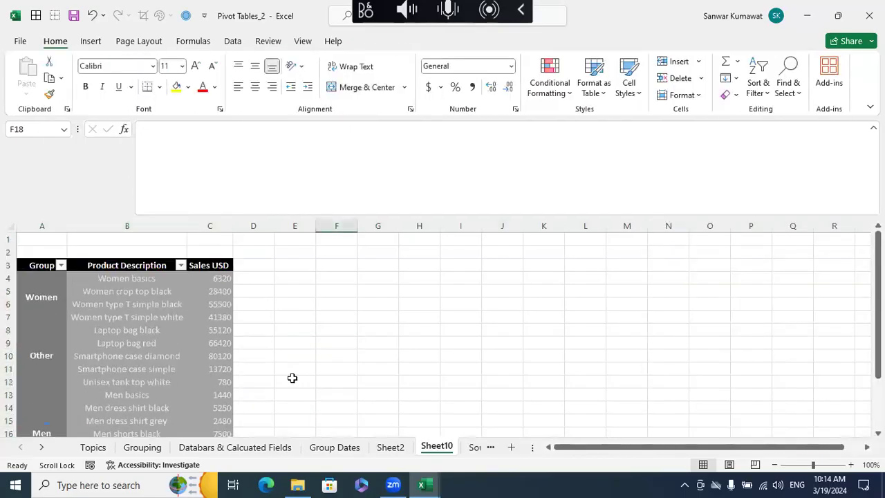
- Add all borders to the whole pivot table range A3:C19
{"action": "left_click", "coordinate": [36, 269]}
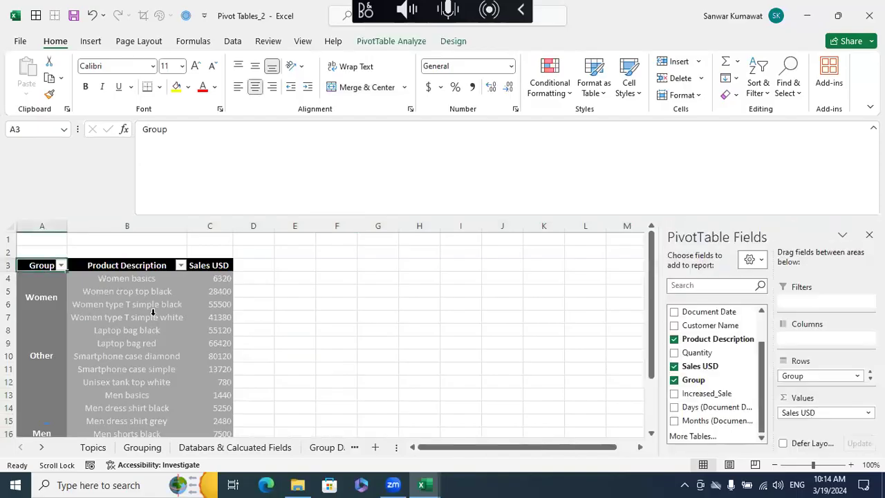
{"action": "left_click", "coordinate": [153, 313]}
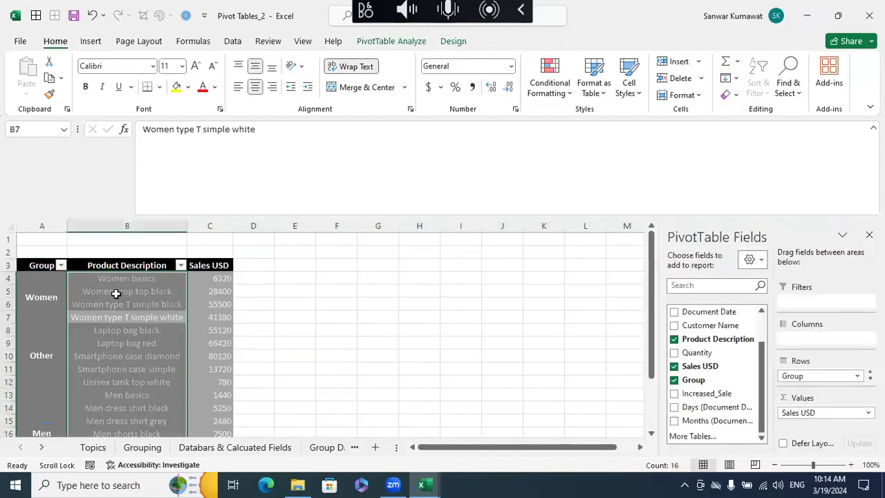
{"action": "left_click", "coordinate": [42, 268]}
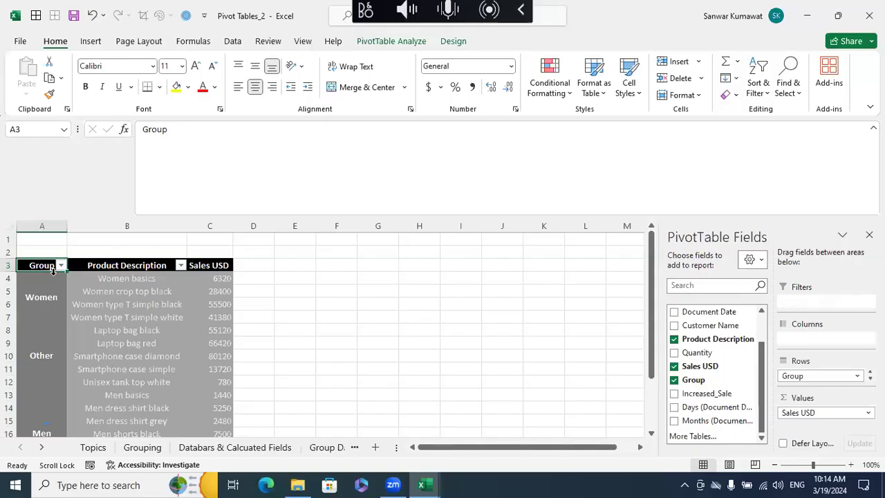
{"action": "left_click", "coordinate": [129, 308]}
{"action": "left_click_drag", "start_coordinate": [35, 268], "coordinate": [219, 470]}
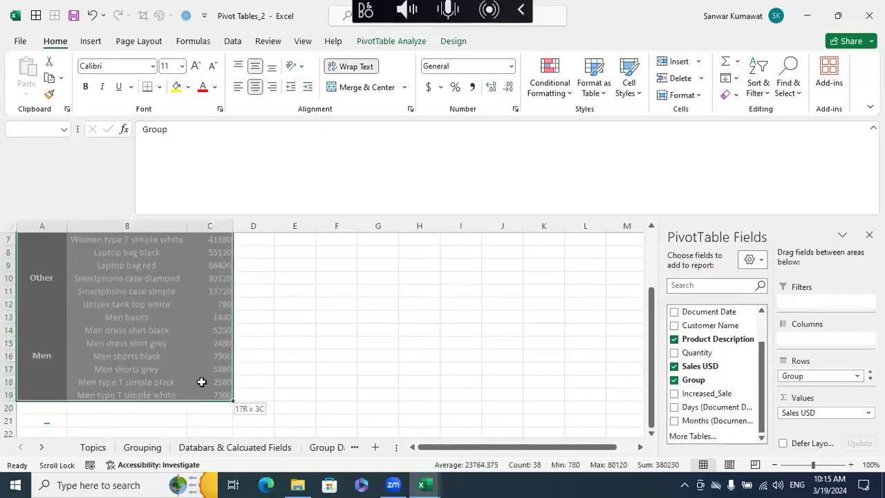
{"action": "left_click", "coordinate": [36, 15]}
{"action": "left_click", "coordinate": [284, 287]}
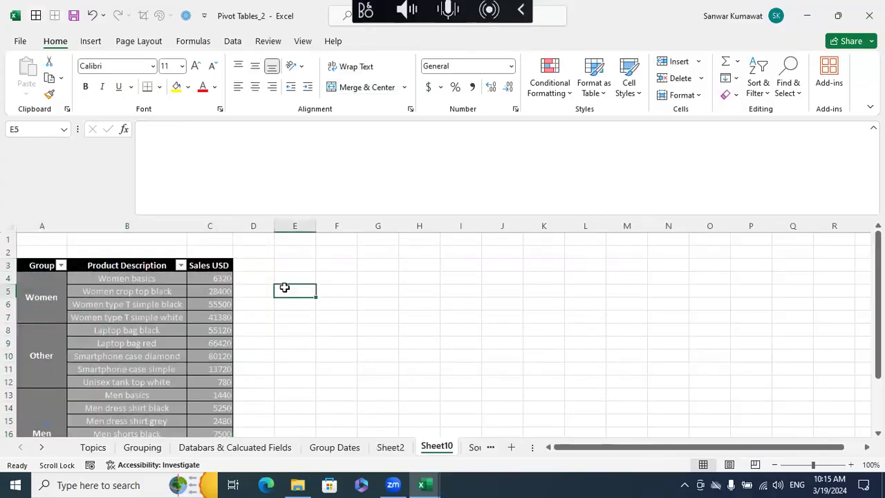
- Try the gold and the light blue PivotTable styles with black headers from the Dark category
{"action": "left_click", "coordinate": [107, 280]}
{"action": "left_click", "coordinate": [452, 41]}
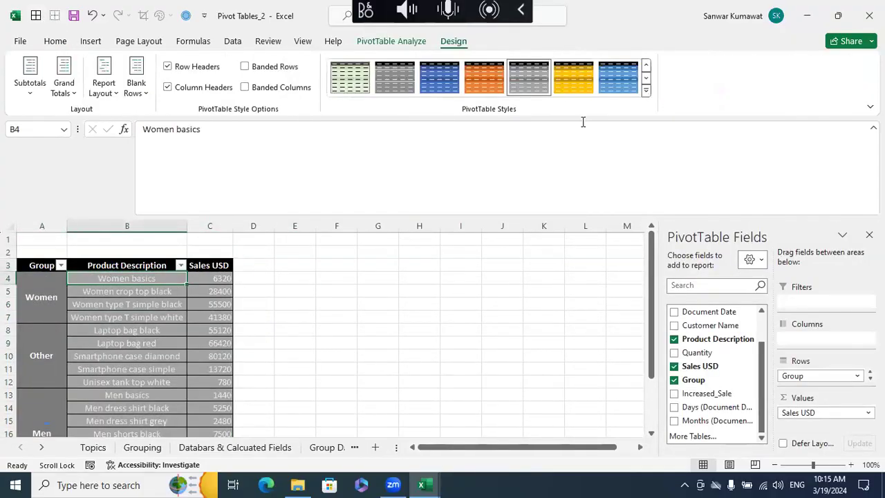
{"action": "left_click", "coordinate": [573, 77]}
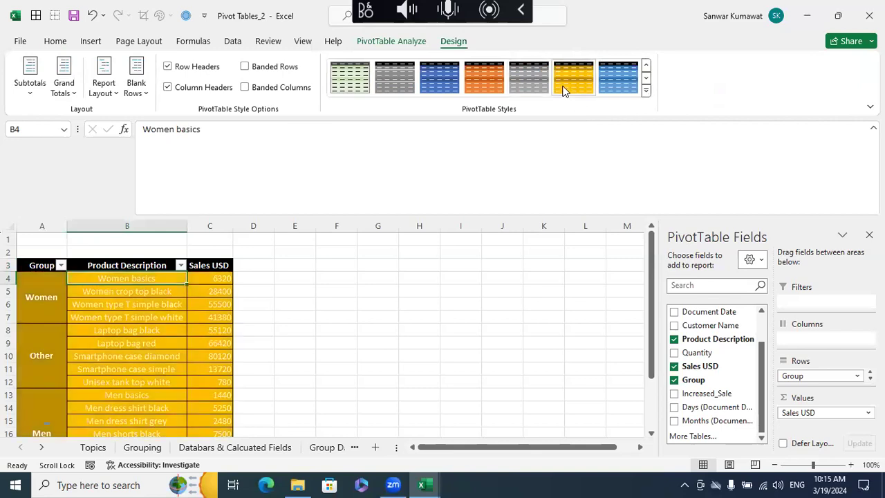
{"action": "left_click", "coordinate": [616, 83]}
- Apply the light blue PivotTable style from the second row of the Medium category
{"action": "left_click", "coordinate": [644, 91]}
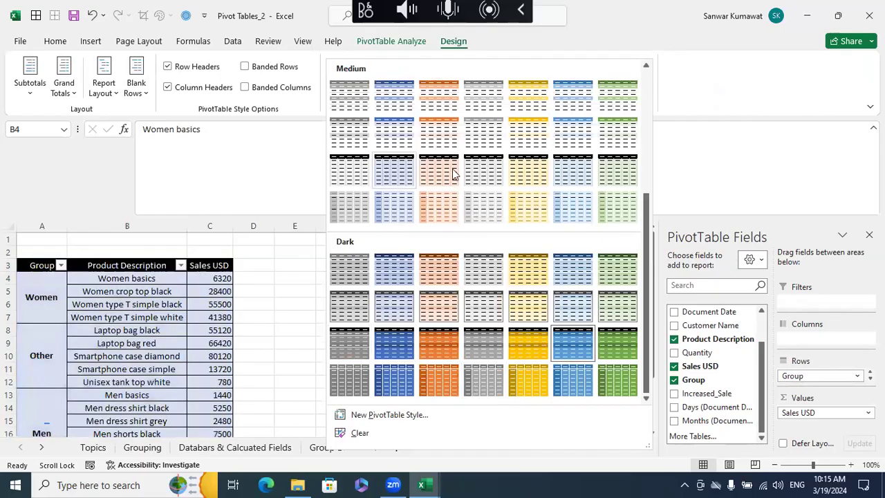
{"action": "scroll", "coordinate": [484, 166], "scroll_direction": "up", "scroll_amount": 5}
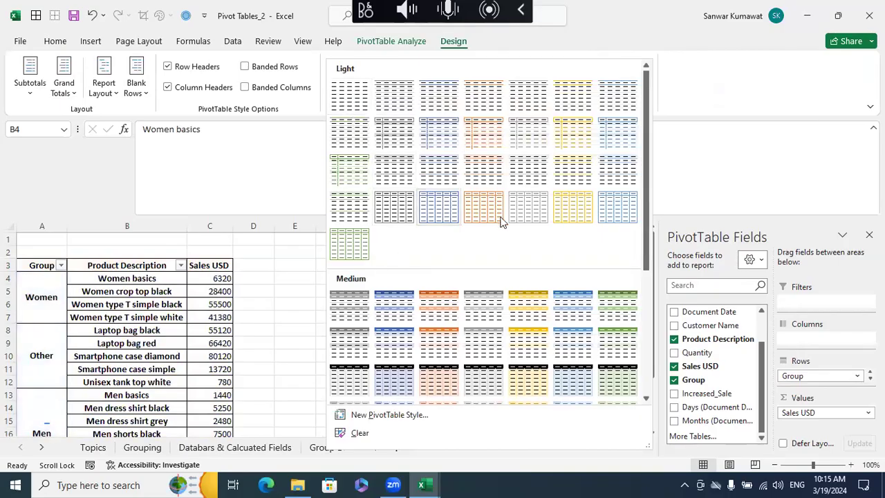
{"action": "left_click", "coordinate": [575, 350]}
{"action": "left_click", "coordinate": [516, 367]}
{"action": "scroll", "coordinate": [373, 324], "scroll_direction": "down", "scroll_amount": 1}
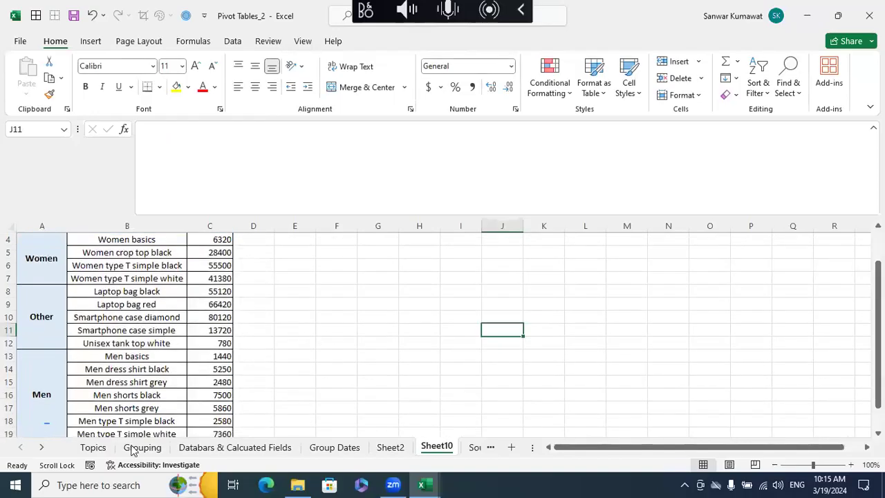
- Review the Create Your Own Custom Groupings entry on the Topics sheet and the pivots on Sheet10 and Sheet2
{"action": "left_click", "coordinate": [93, 447]}
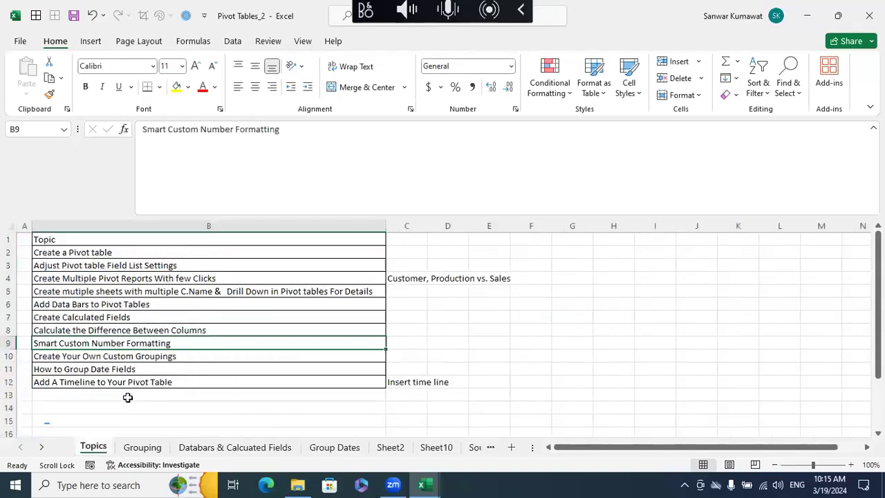
{"action": "left_click", "coordinate": [134, 356]}
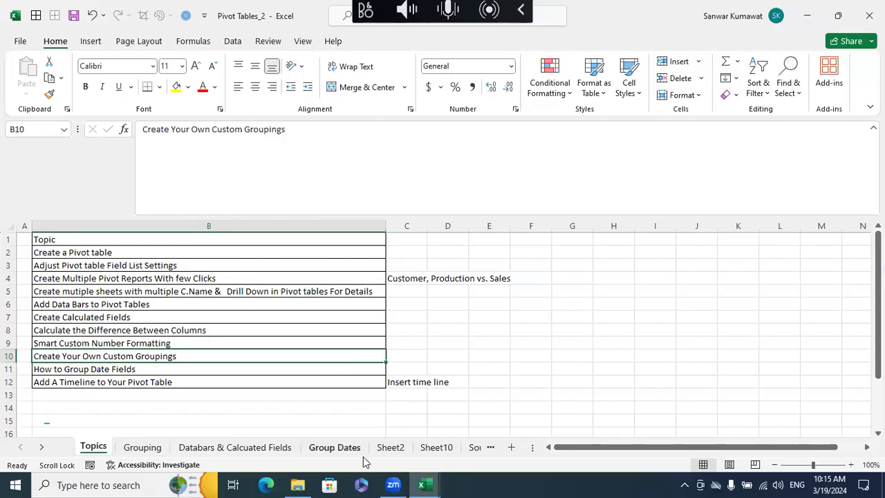
{"action": "left_click", "coordinate": [423, 449]}
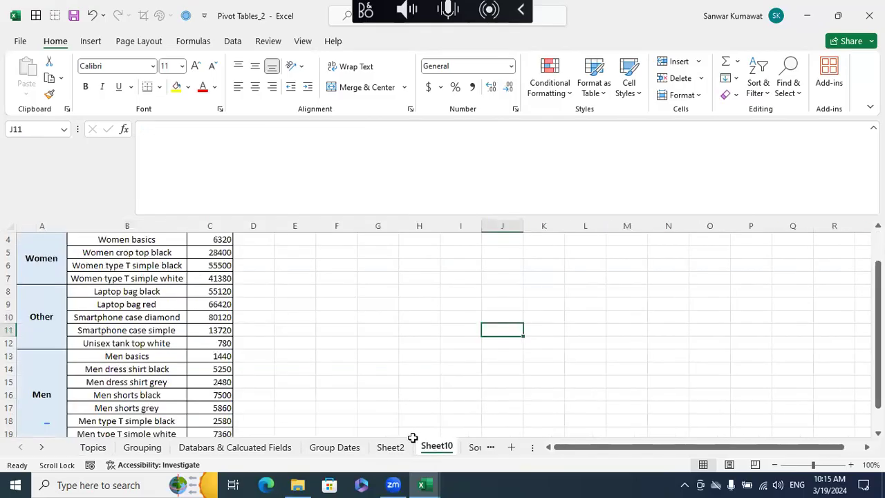
{"action": "left_click", "coordinate": [394, 447]}
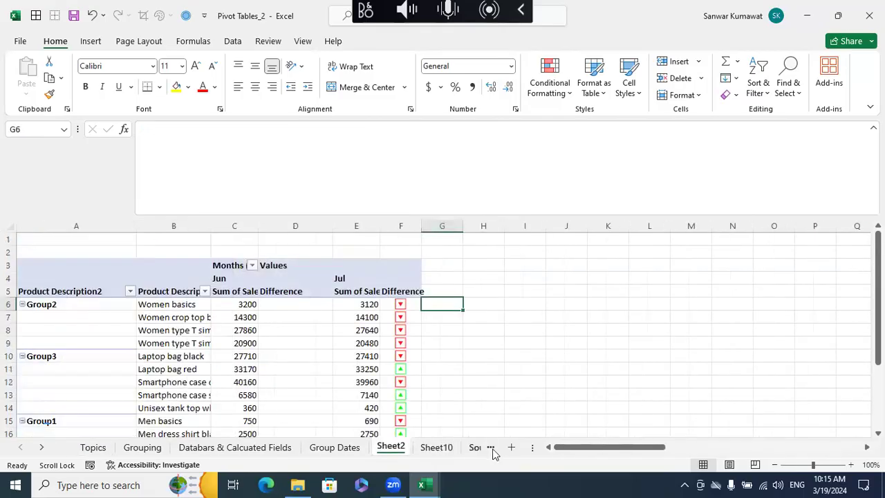
{"action": "left_click", "coordinate": [490, 406]}
- Create a PivotTable from Table1 on the Source sheet and place it on a new worksheet
{"action": "left_click", "coordinate": [42, 447]}
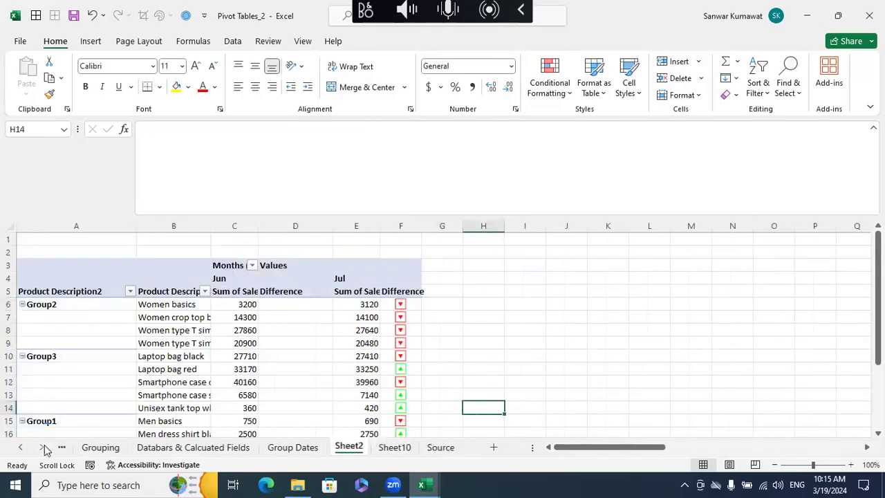
{"action": "left_click", "coordinate": [440, 447]}
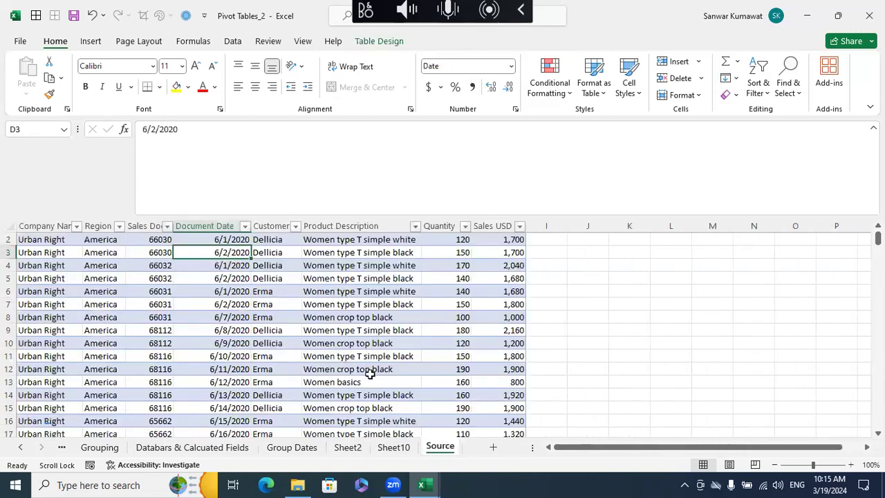
{"action": "scroll", "coordinate": [371, 374], "scroll_direction": "up", "scroll_amount": 1}
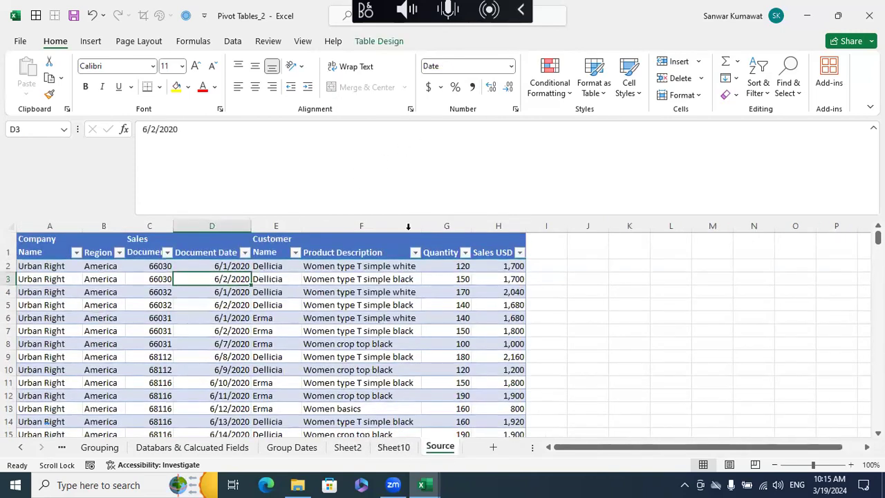
{"action": "key", "text": "alt"}
{"action": "key", "text": "n"}
{"action": "key", "text": "v"}
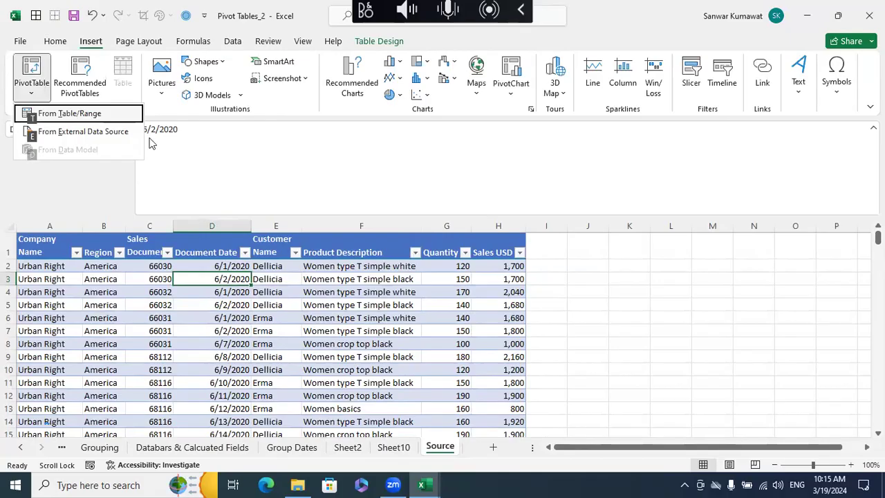
{"action": "left_click", "coordinate": [107, 119]}
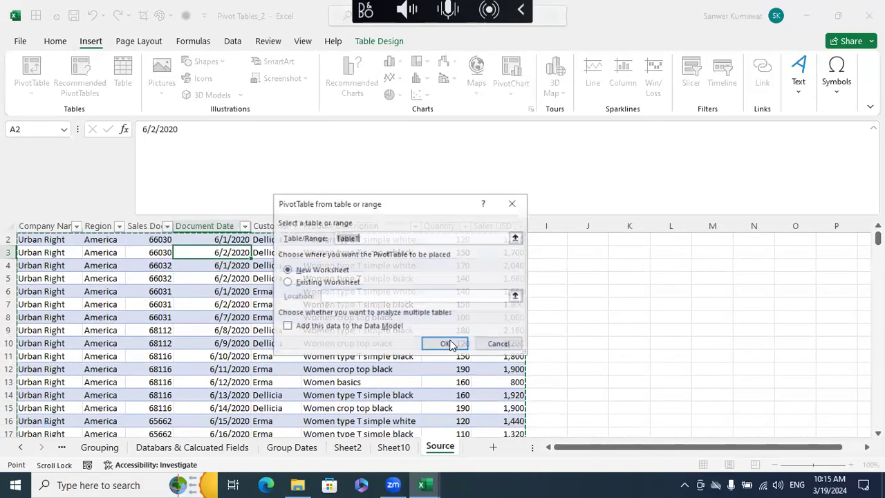
{"action": "left_click", "coordinate": [445, 343]}
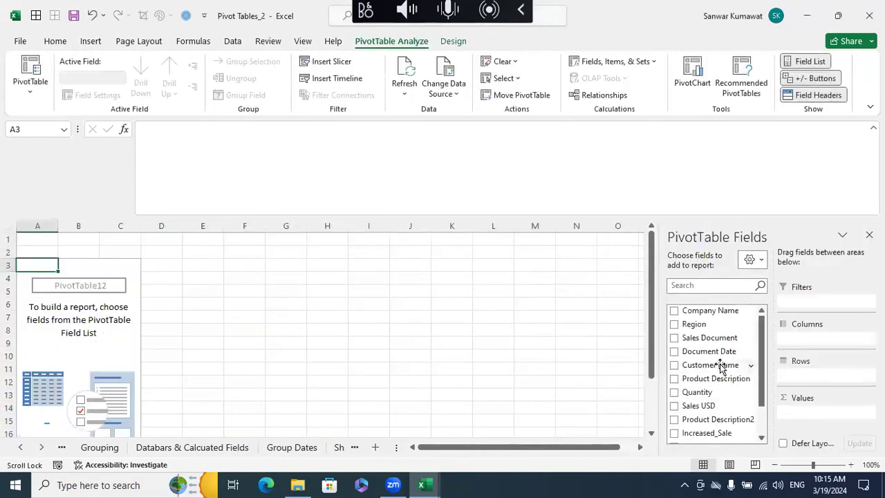
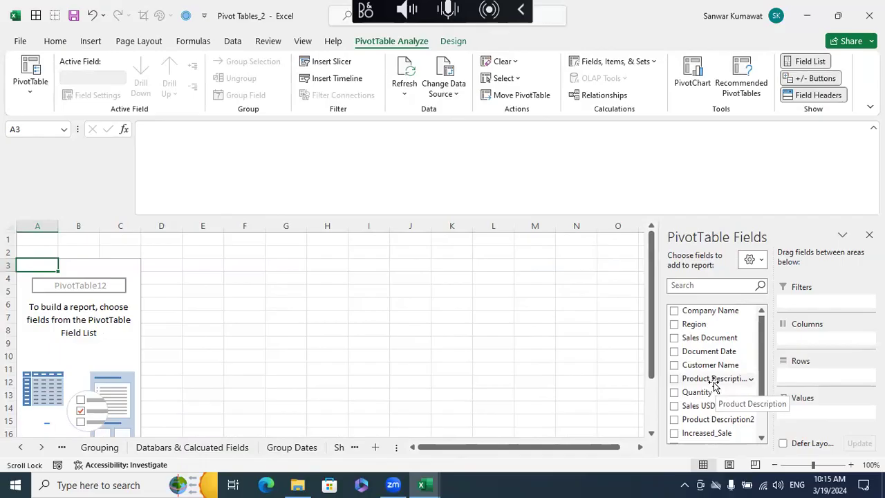
- Add the Document Date field to the Rows area and repeatedly expand and collapse the Jun group
{"action": "left_click_drag", "start_coordinate": [705, 354], "coordinate": [814, 377]}
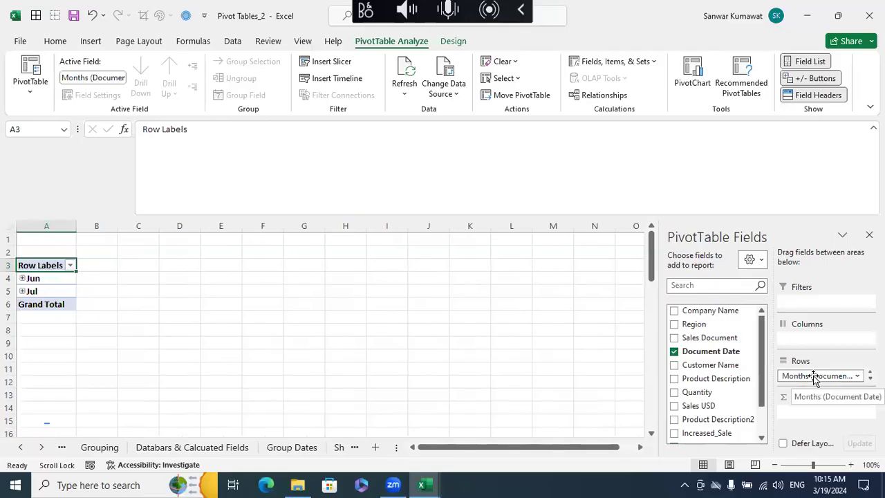
{"action": "left_click", "coordinate": [22, 278]}
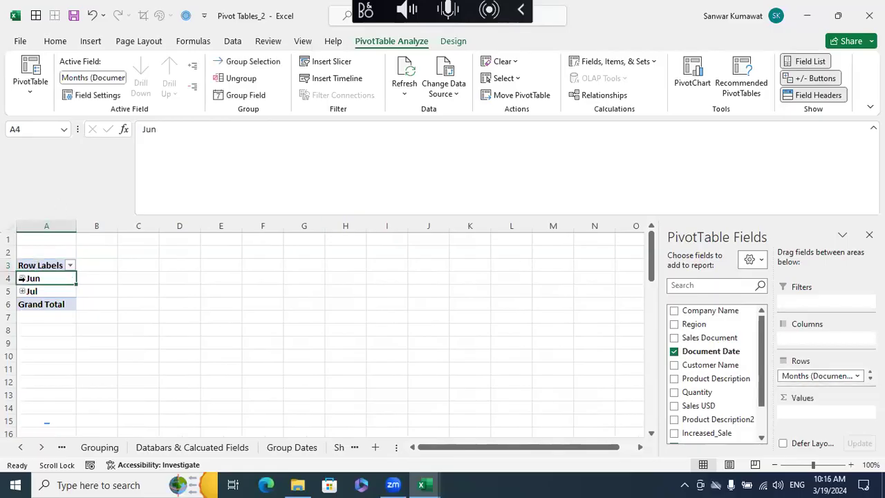
{"action": "left_click", "coordinate": [22, 278]}
{"action": "left_click", "coordinate": [22, 279]}
{"action": "left_click", "coordinate": [22, 279]}
{"action": "left_click", "coordinate": [22, 279]}
{"action": "left_click", "coordinate": [22, 278]}
{"action": "left_click", "coordinate": [22, 278]}
{"action": "left_click", "coordinate": [22, 278]}
{"action": "left_click", "coordinate": [22, 278]}
- Remove the Months (Document Date) field from the Rows area and hide the pivot's expand/collapse buttons
{"action": "left_click", "coordinate": [870, 378]}
{"action": "left_click", "coordinate": [869, 378]}
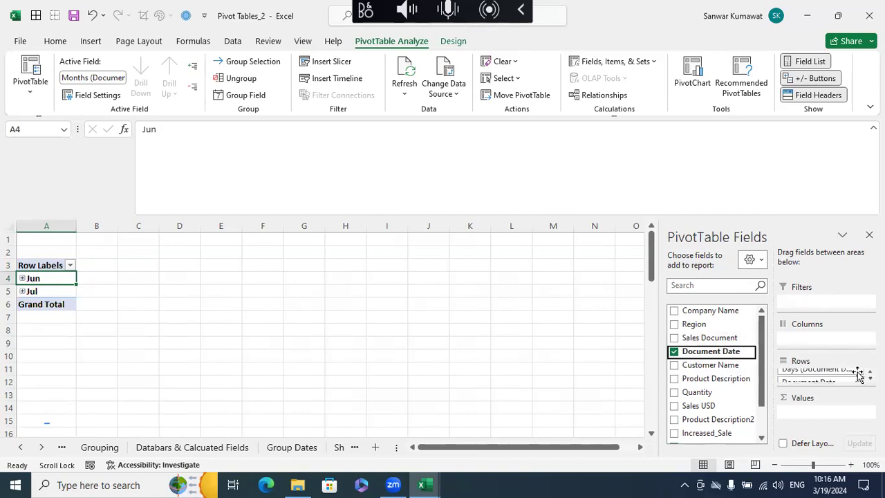
{"action": "left_click", "coordinate": [869, 372]}
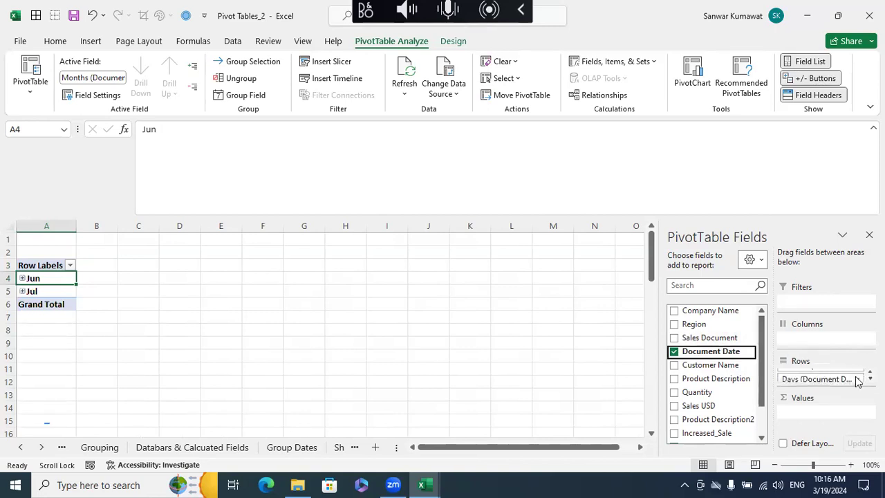
{"action": "left_click_drag", "start_coordinate": [839, 375], "coordinate": [721, 351]}
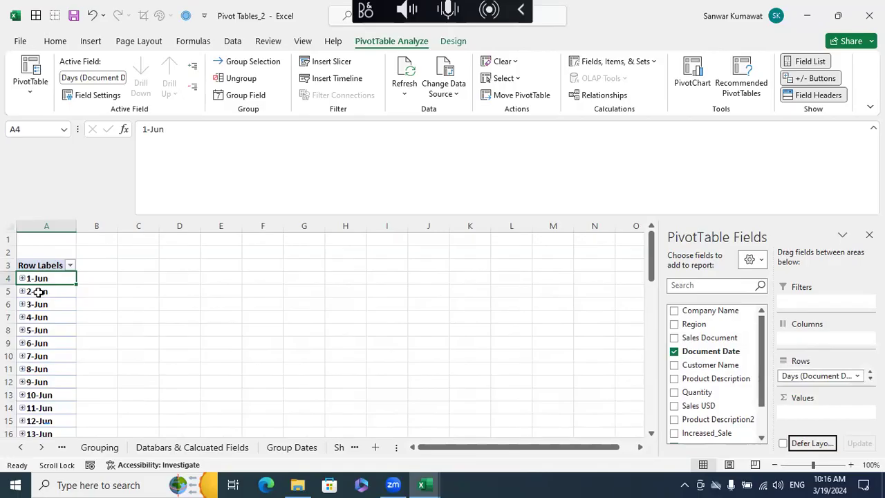
{"action": "left_click", "coordinate": [793, 81]}
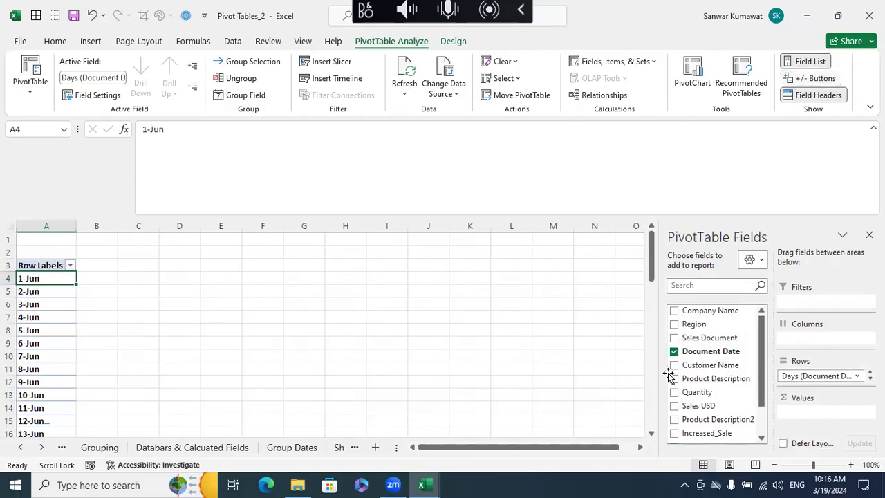
- Add Sales USD to the Values area and show the pivot in tabular form
{"action": "left_click_drag", "start_coordinate": [697, 407], "coordinate": [806, 413]}
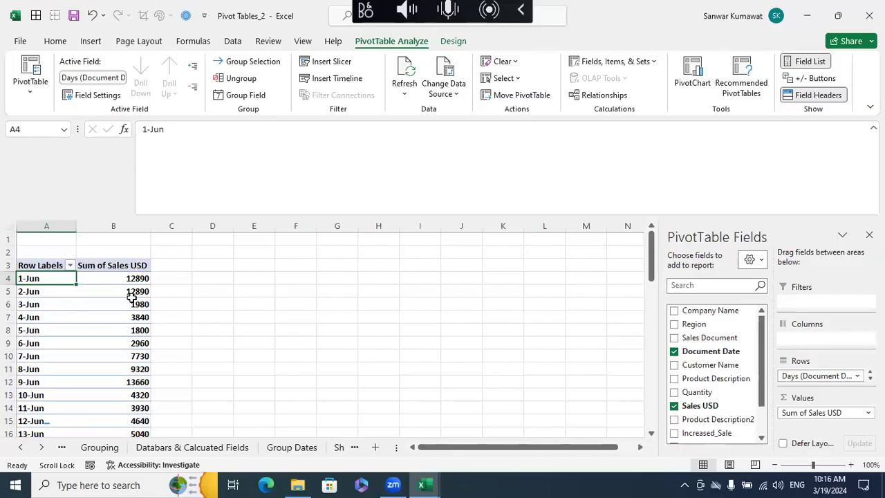
{"action": "left_click", "coordinate": [50, 264]}
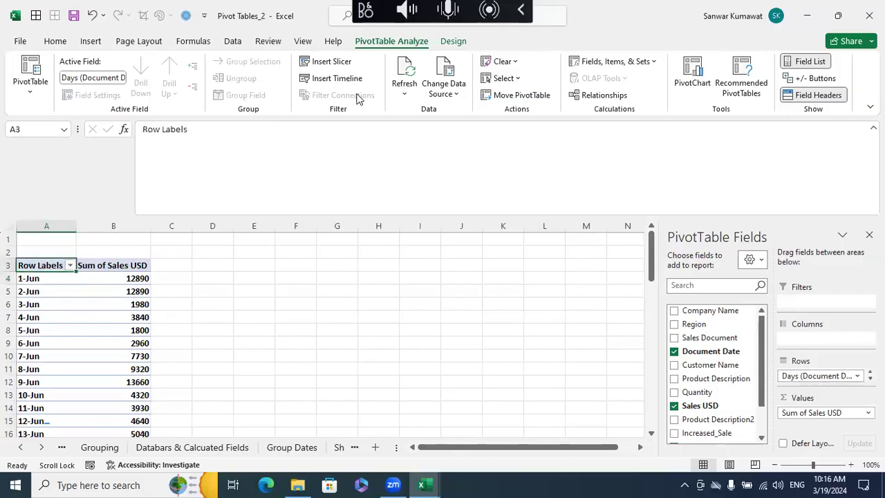
{"action": "left_click", "coordinate": [457, 41]}
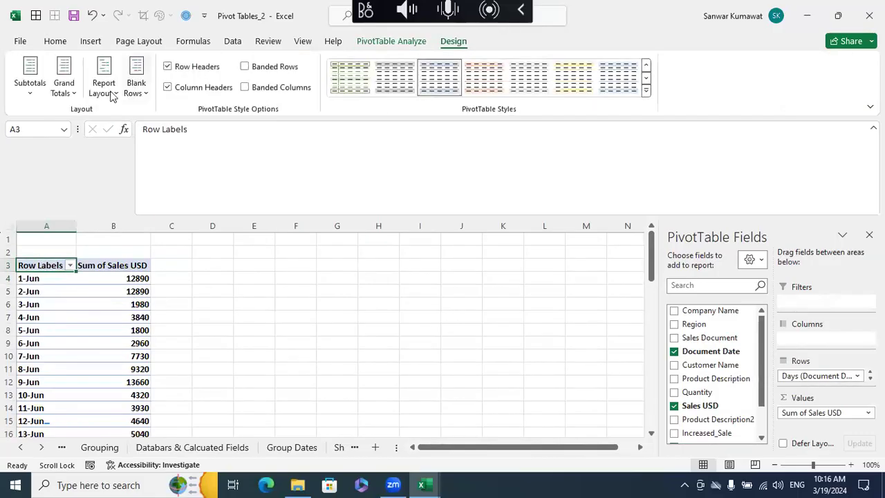
{"action": "left_click", "coordinate": [103, 78]}
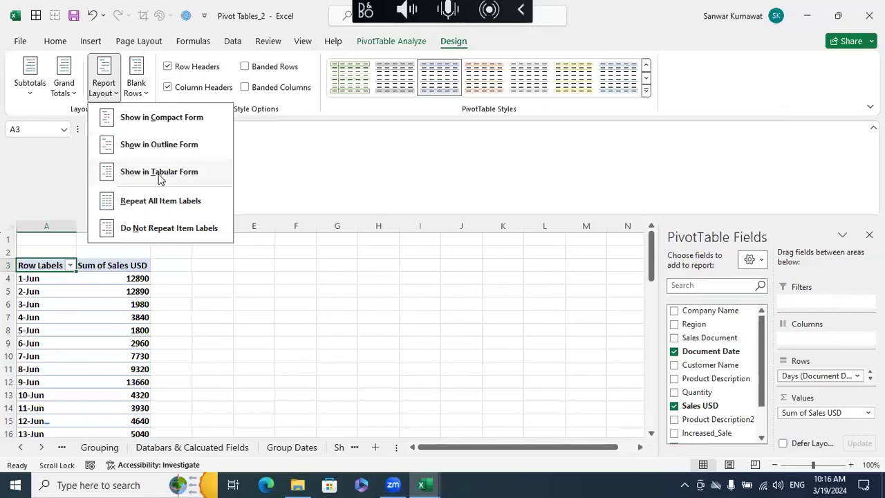
{"action": "left_click", "coordinate": [157, 177]}
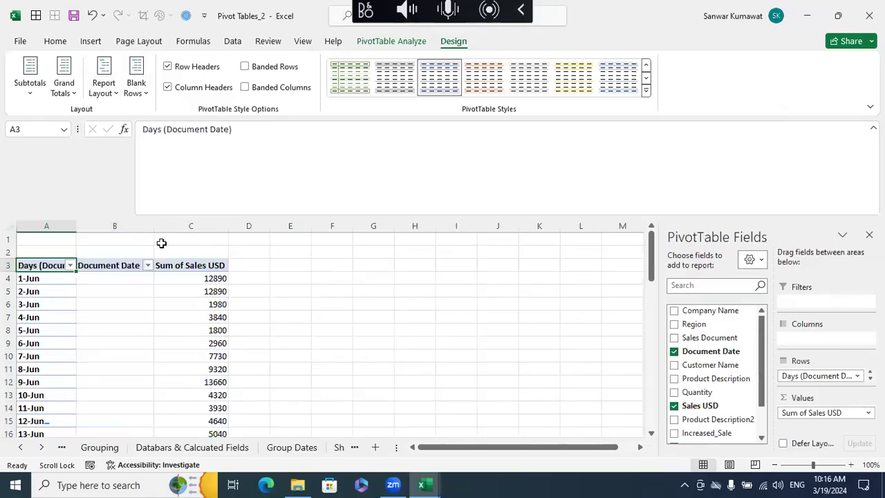
- Remove the Document Date field from the Rows area, keeping only Days (Document Date)
{"action": "key", "text": "Down"}
{"action": "left_click", "coordinate": [96, 266]}
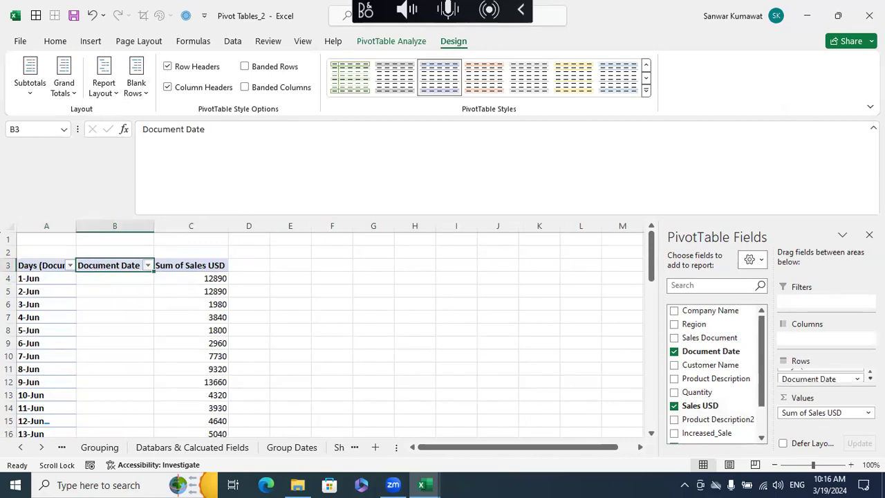
{"action": "left_click_drag", "start_coordinate": [844, 375], "coordinate": [727, 365]}
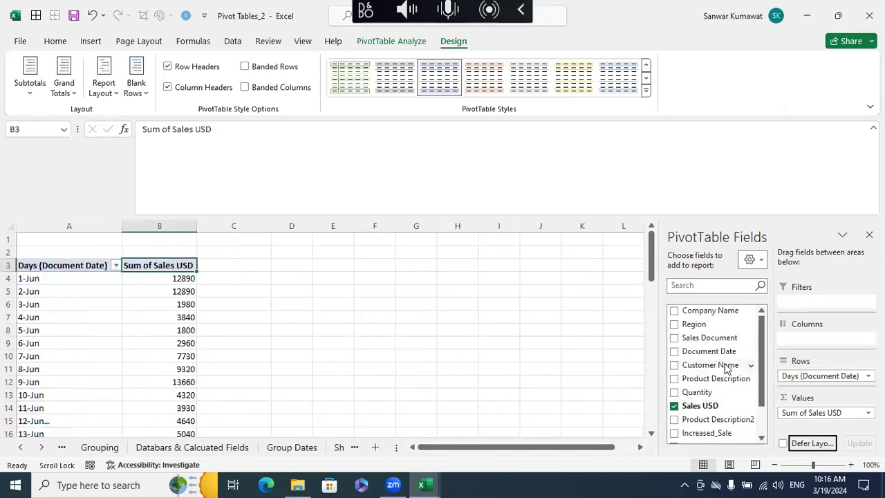
- Check the combined sales for 1-Jun to 5-Jun and for 6-Jun to 10-Jun by selecting each range
{"action": "left_click", "coordinate": [276, 324]}
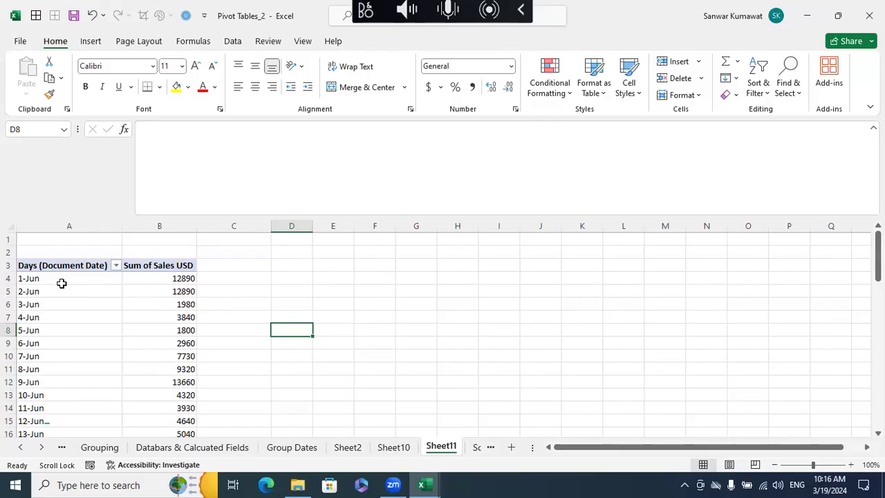
{"action": "left_click_drag", "start_coordinate": [183, 280], "coordinate": [184, 327]}
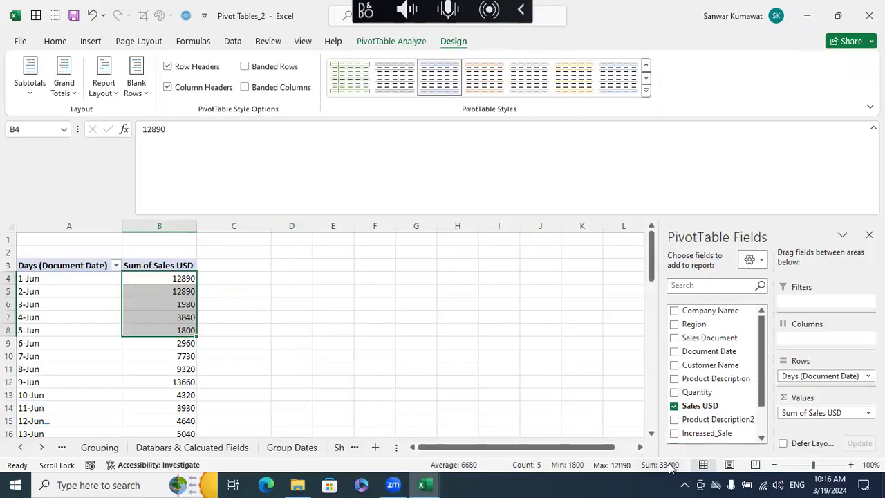
{"action": "left_click", "coordinate": [425, 384]}
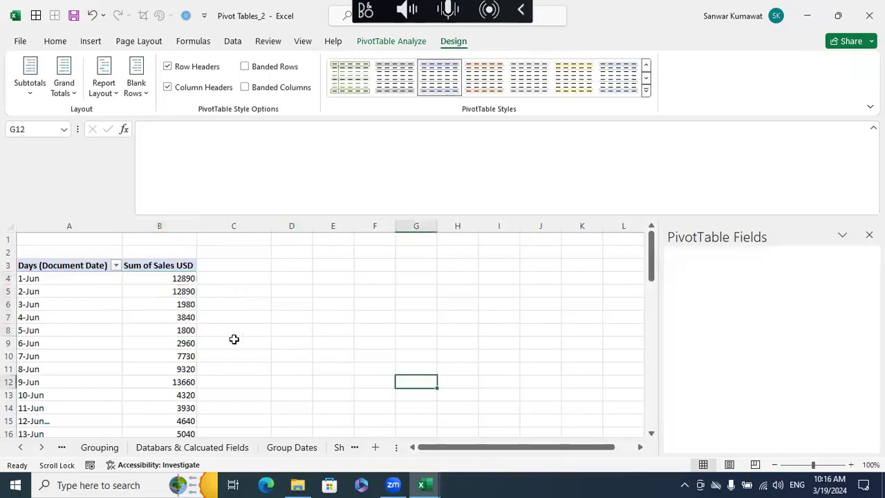
{"action": "left_click_drag", "start_coordinate": [184, 343], "coordinate": [185, 392]}
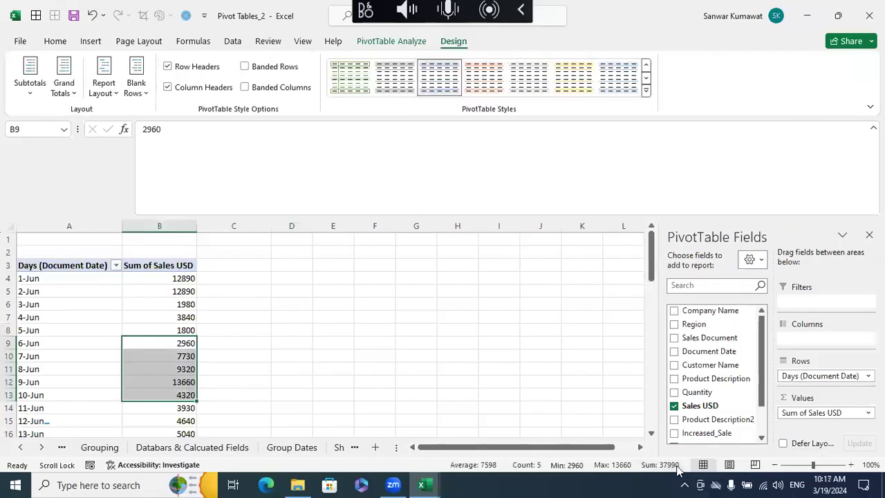
{"action": "left_click", "coordinate": [453, 372]}
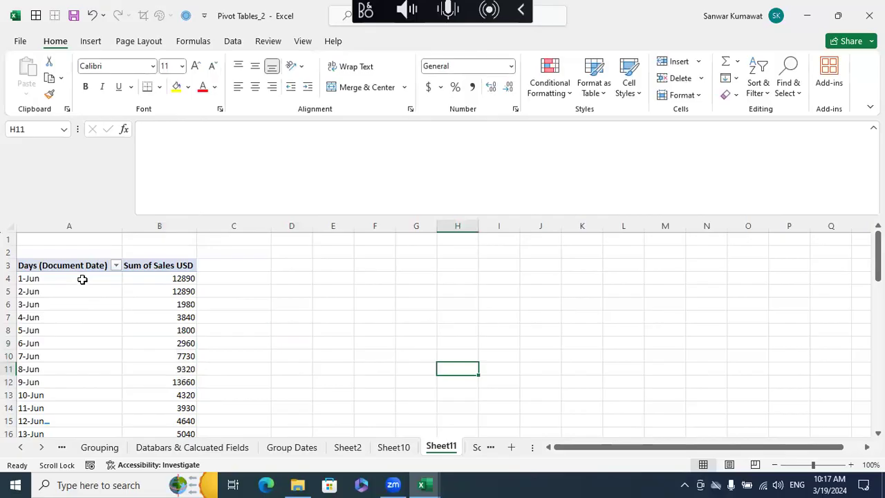
{"action": "left_click", "coordinate": [81, 279]}
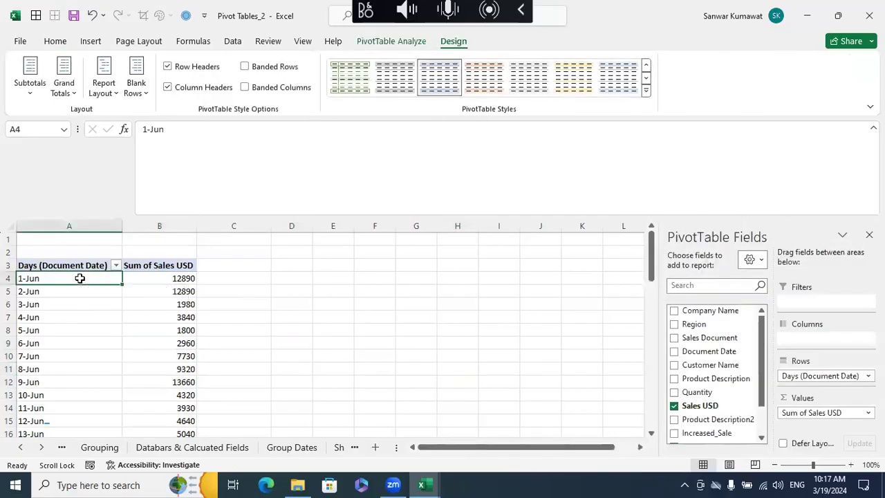
{"action": "right_click", "coordinate": [80, 278]}
{"action": "left_click", "coordinate": [422, 408]}
{"action": "right_click", "coordinate": [75, 282]}
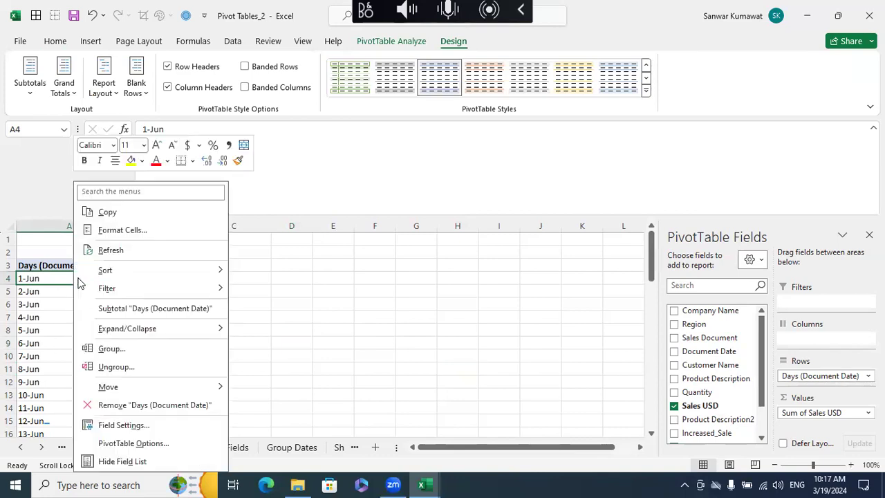
{"action": "left_click", "coordinate": [141, 349]}
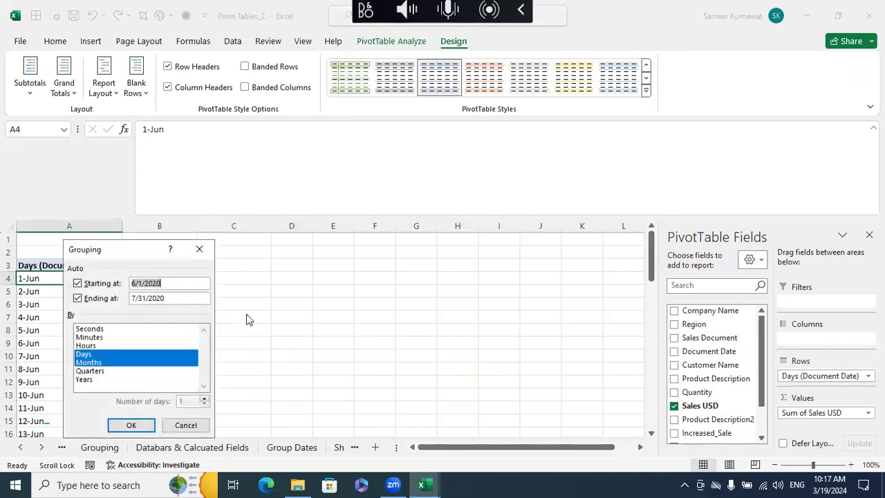
{"action": "left_click_drag", "start_coordinate": [142, 249], "coordinate": [332, 238]}
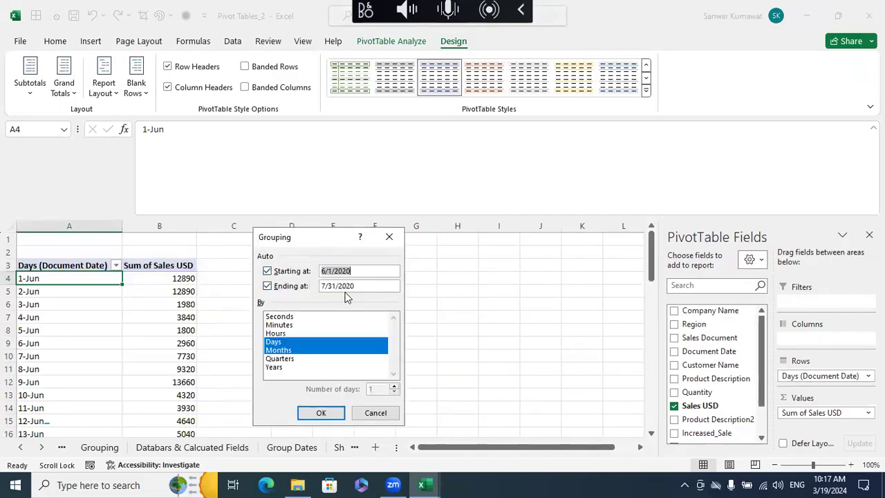
{"action": "left_click", "coordinate": [373, 413]}
- Group the Days (Document Date) rows by Days only, with the number of days set to 5
{"action": "scroll", "coordinate": [149, 325], "scroll_direction": "down", "scroll_amount": 12}
{"action": "scroll", "coordinate": [149, 326], "scroll_direction": "down", "scroll_amount": 5}
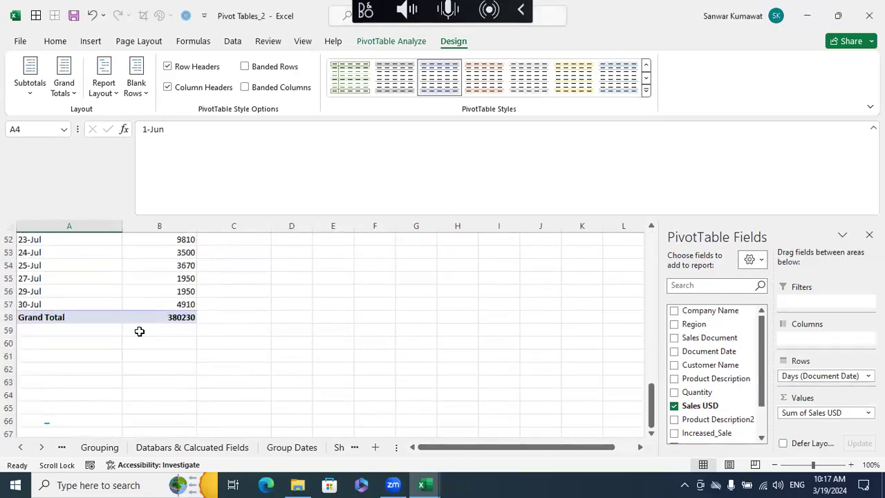
{"action": "scroll", "coordinate": [164, 332], "scroll_direction": "up", "scroll_amount": 16}
{"action": "scroll", "coordinate": [81, 275], "scroll_direction": "up", "scroll_amount": 1}
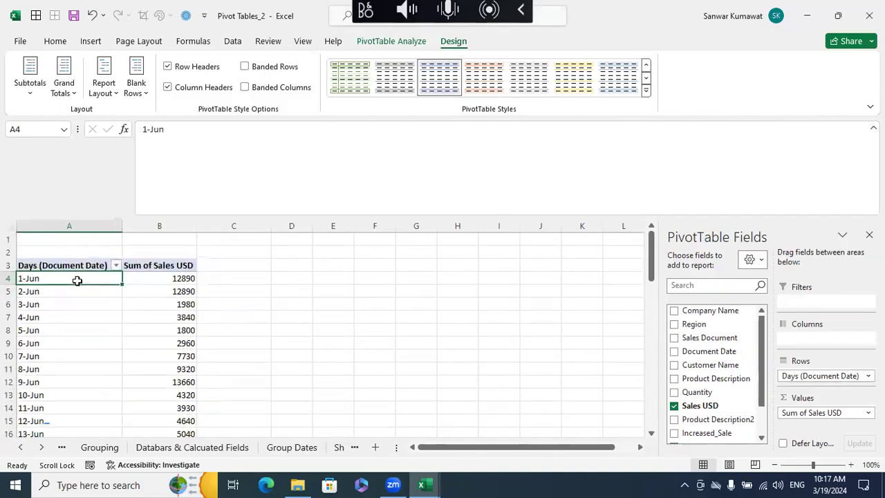
{"action": "right_click", "coordinate": [75, 280]}
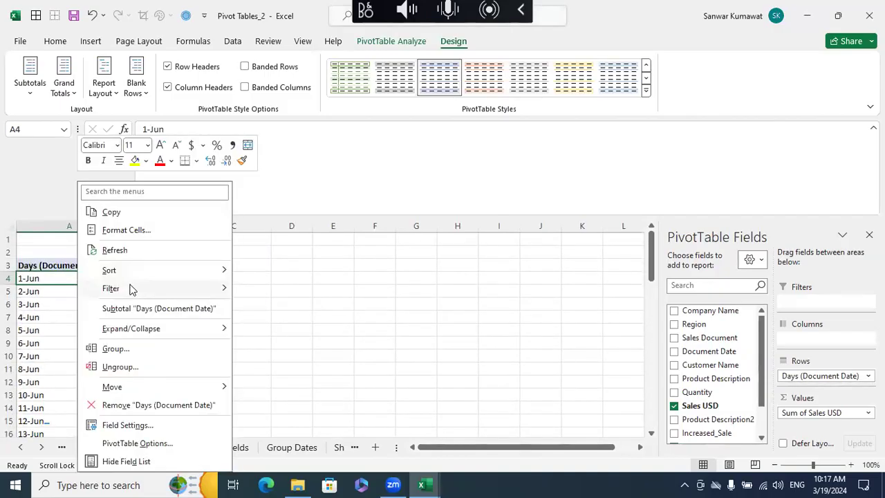
{"action": "left_click", "coordinate": [135, 348]}
{"action": "left_click_drag", "start_coordinate": [118, 253], "coordinate": [298, 238]}
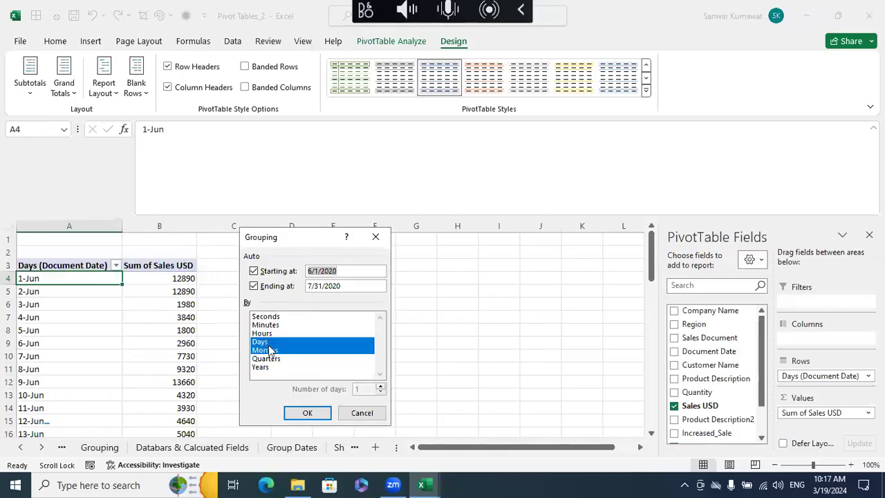
{"action": "left_click", "coordinate": [267, 342]}
{"action": "left_click", "coordinate": [266, 351]}
{"action": "left_click", "coordinate": [263, 341]}
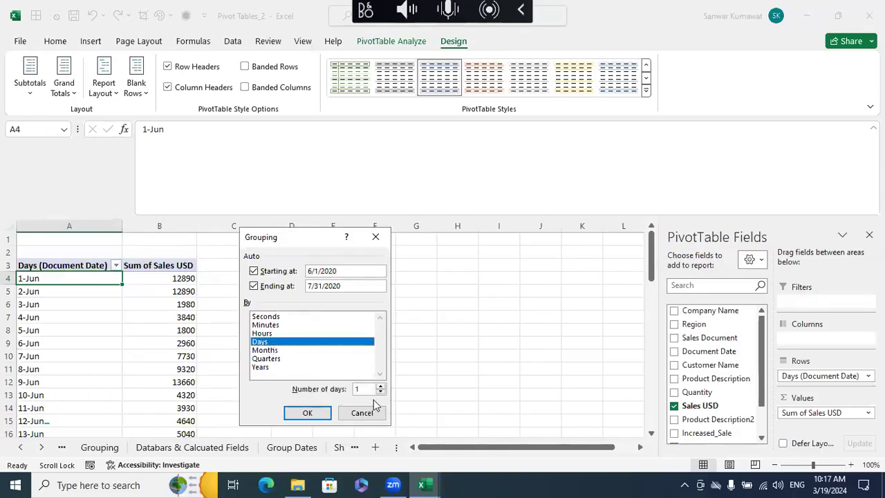
{"action": "left_click", "coordinate": [380, 385]}
{"action": "left_click", "coordinate": [321, 414]}
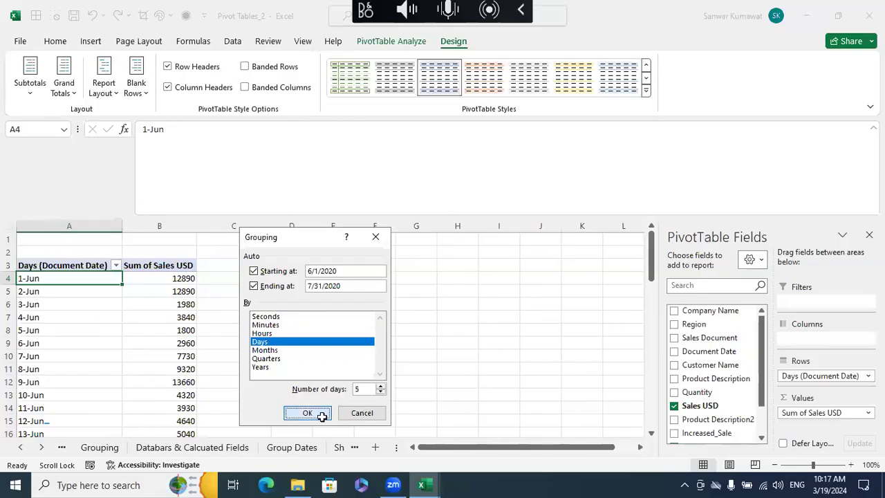
- Review the five-day date ranges in the grouped pivot and their Sum of Sales USD values
{"action": "left_click", "coordinate": [306, 360]}
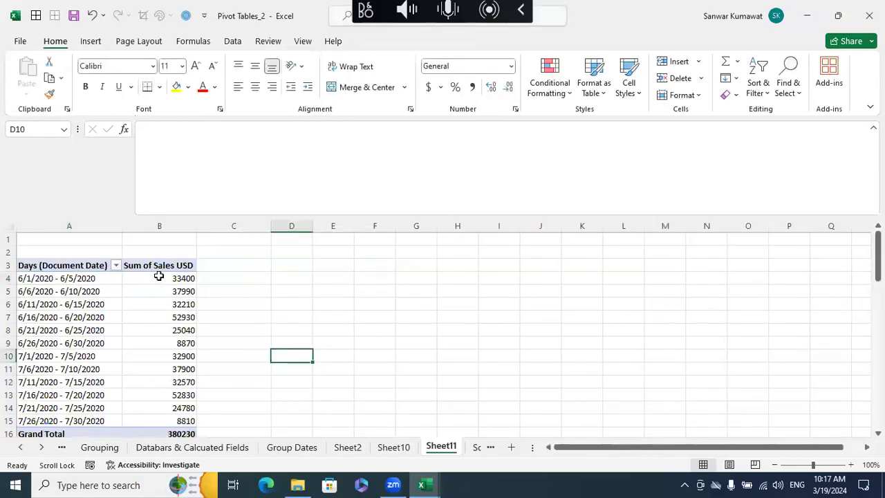
{"action": "left_click", "coordinate": [160, 278]}
{"action": "left_click", "coordinate": [211, 296]}
{"action": "left_click_drag", "start_coordinate": [177, 279], "coordinate": [175, 288]}
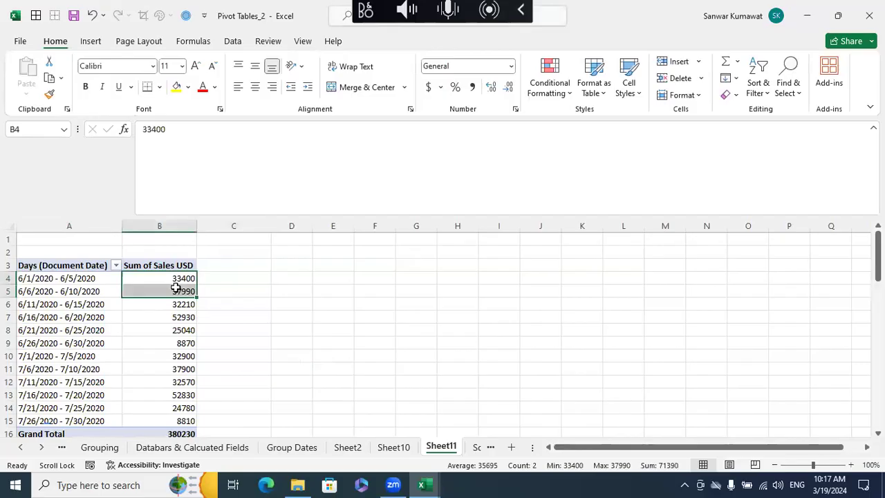
{"action": "left_click", "coordinate": [181, 279]}
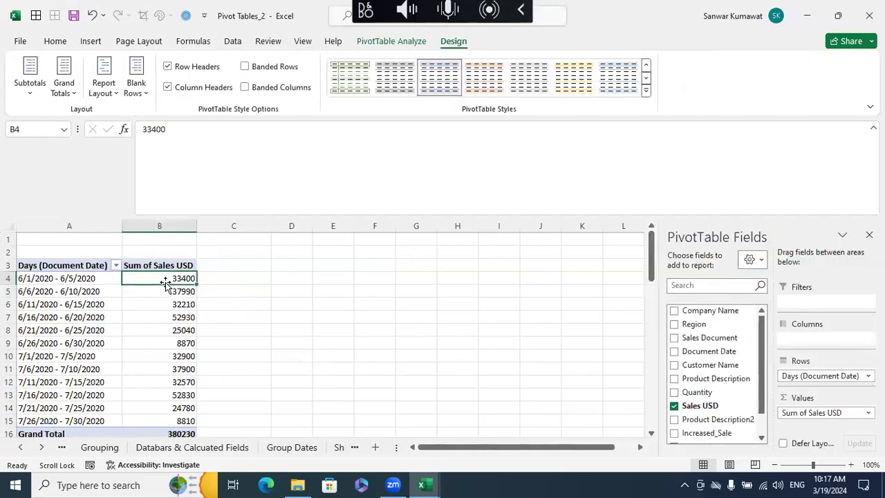
{"action": "left_click", "coordinate": [165, 291]}
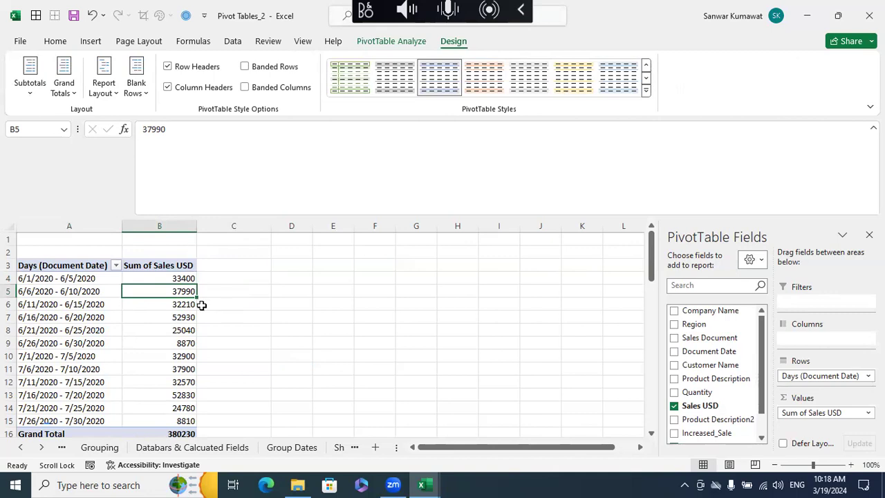
{"action": "left_click", "coordinate": [41, 278]}
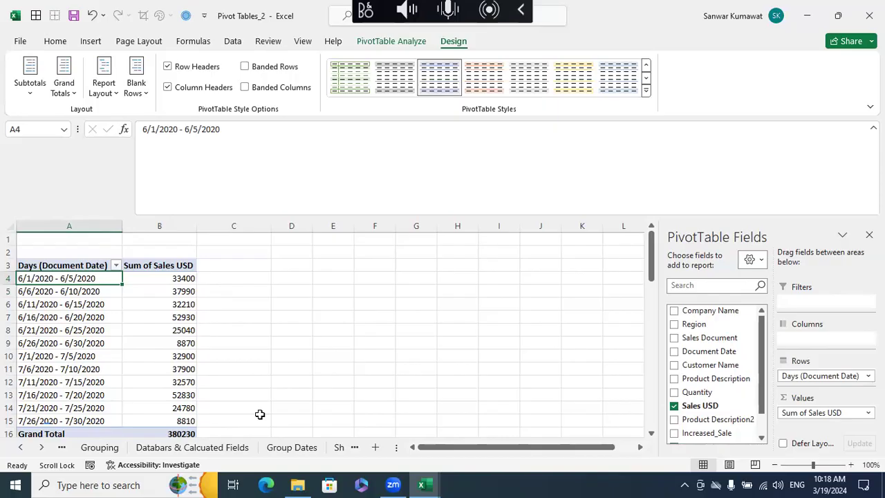
{"action": "left_click", "coordinate": [292, 387]}
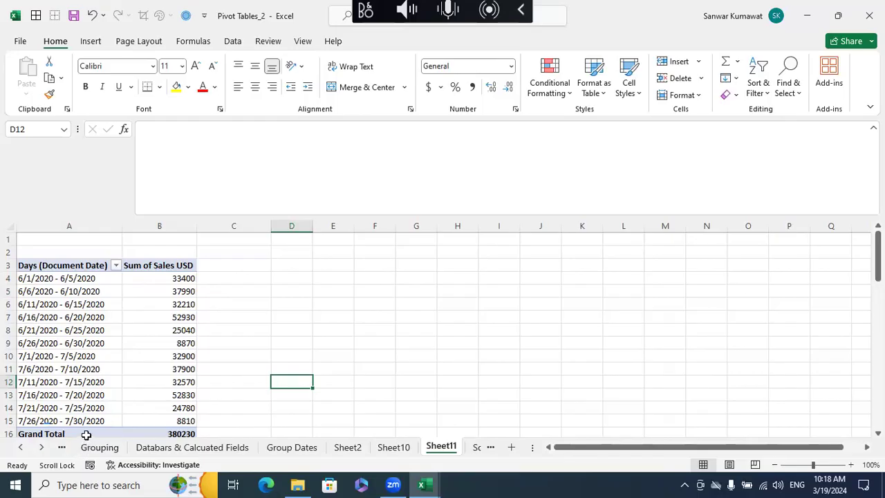
{"action": "left_click", "coordinate": [90, 385]}
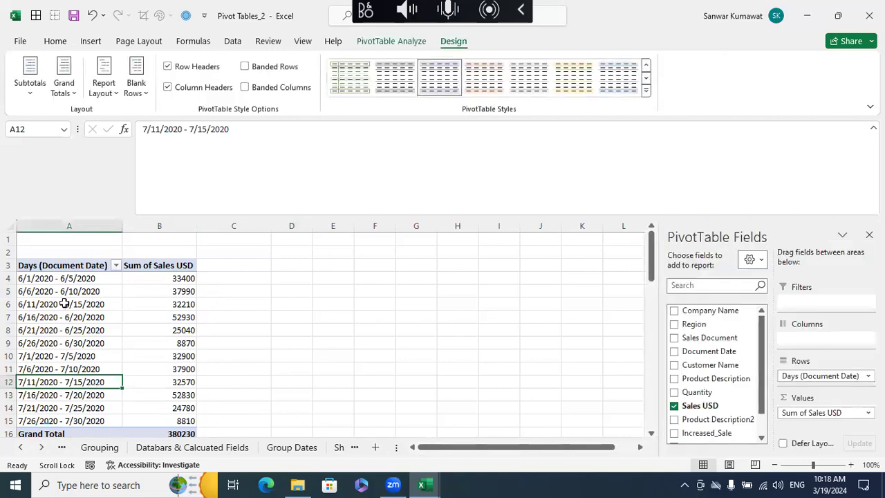
- Check the first two and the last five-day date ranges in the grouped pivot
{"action": "left_click_drag", "start_coordinate": [57, 279], "coordinate": [128, 291]}
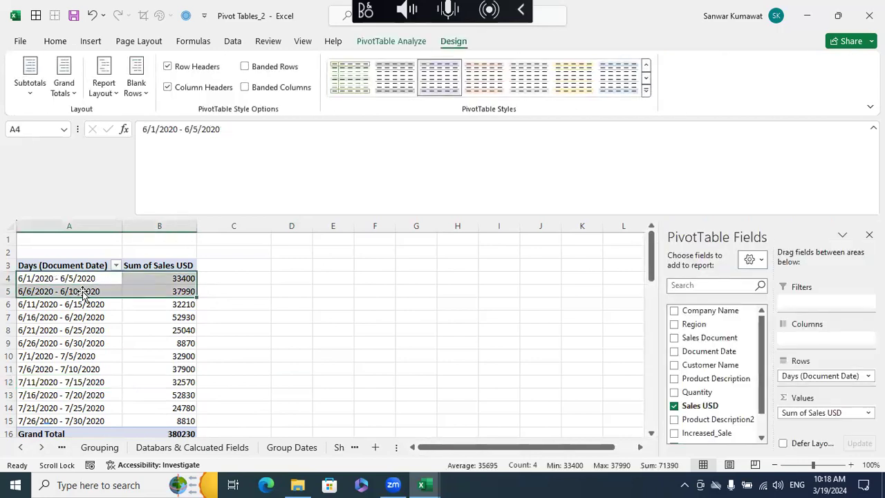
{"action": "left_click", "coordinate": [97, 415]}
{"action": "left_click", "coordinate": [104, 422]}
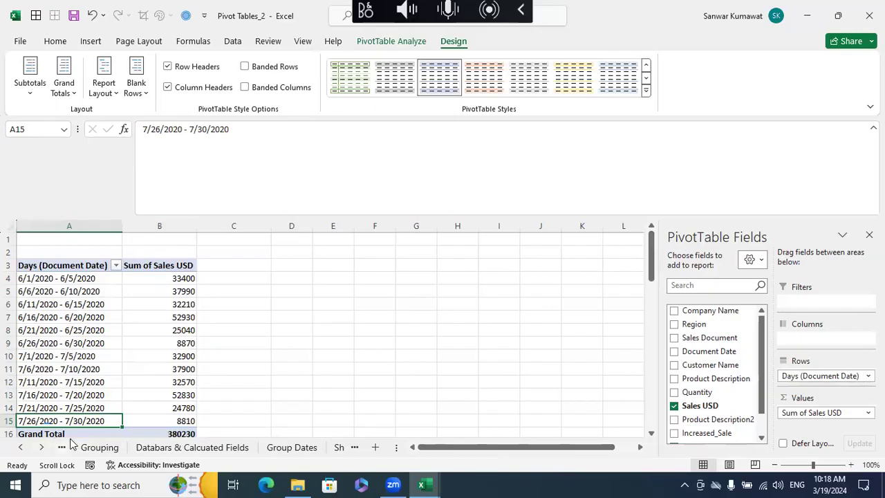
{"action": "left_click", "coordinate": [203, 366]}
- Open the Topics sheet and review the How to Group Date Fields and Add A Timeline to Your Pivot Table topics
{"action": "left_click", "coordinate": [23, 447]}
{"action": "left_click", "coordinate": [92, 447]}
{"action": "left_click", "coordinate": [100, 369]}
{"action": "left_click", "coordinate": [99, 381]}
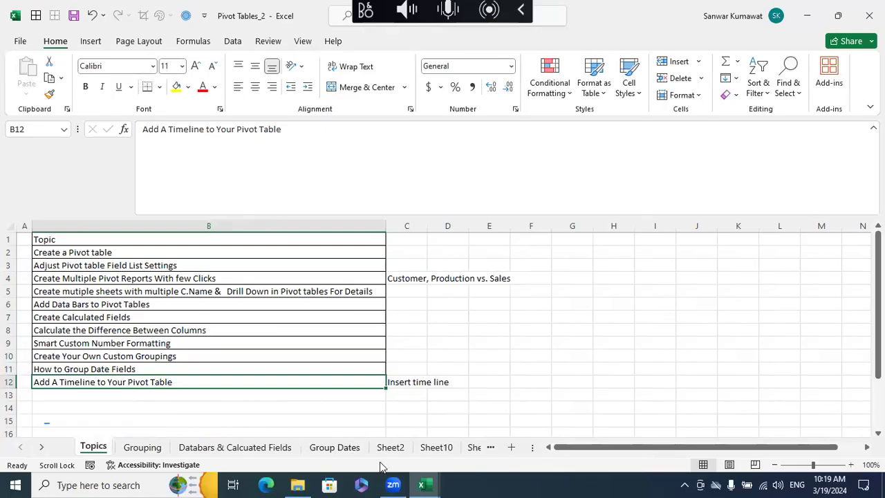
- Look through the pivots on Sheet10, Sheet2 and Sheet11, returning to the grouped product pivot on Sheet10
{"action": "left_click", "coordinate": [436, 448]}
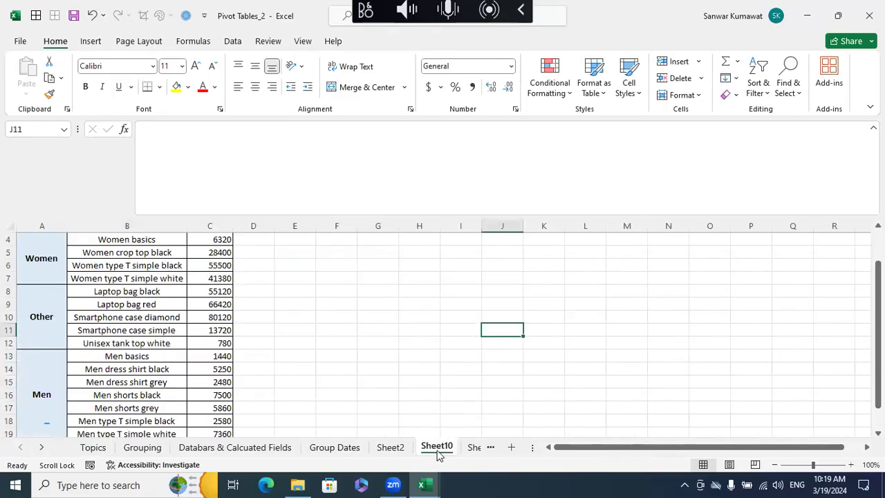
{"action": "left_click", "coordinate": [397, 447]}
{"action": "left_click", "coordinate": [43, 447]}
{"action": "left_click", "coordinate": [42, 447]}
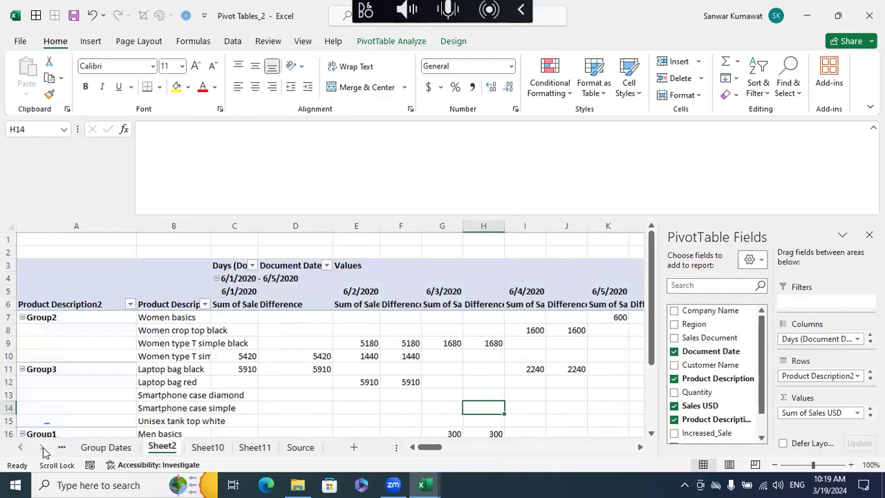
{"action": "left_click", "coordinate": [258, 448]}
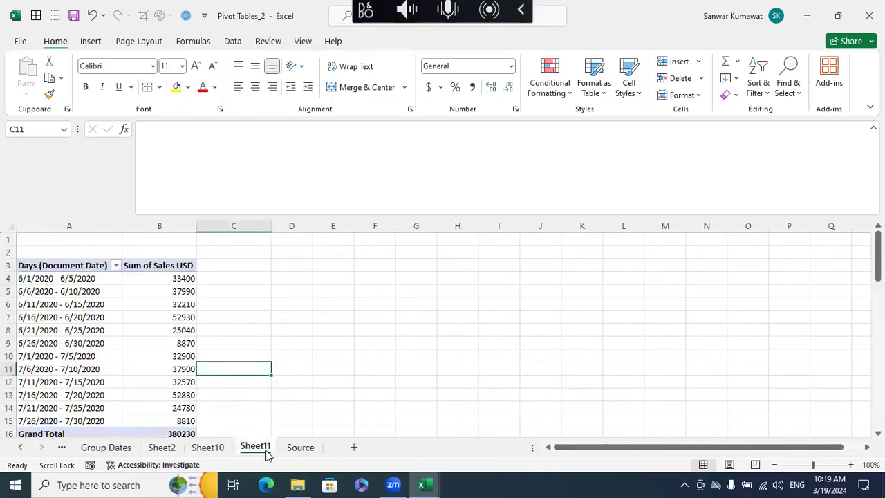
{"action": "left_click", "coordinate": [74, 291]}
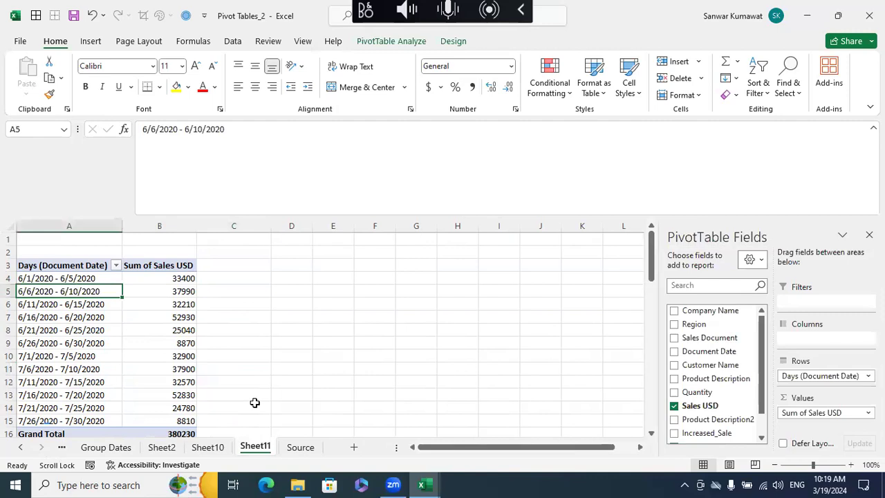
{"action": "left_click", "coordinate": [207, 447]}
{"action": "scroll", "coordinate": [259, 403], "scroll_direction": "up", "scroll_amount": 1}
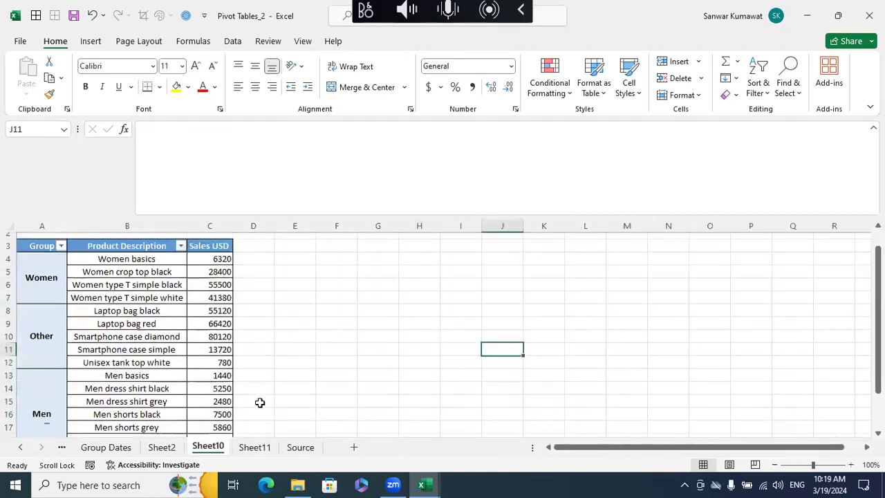
{"action": "left_click", "coordinate": [148, 343]}
{"action": "left_click", "coordinate": [141, 291]}
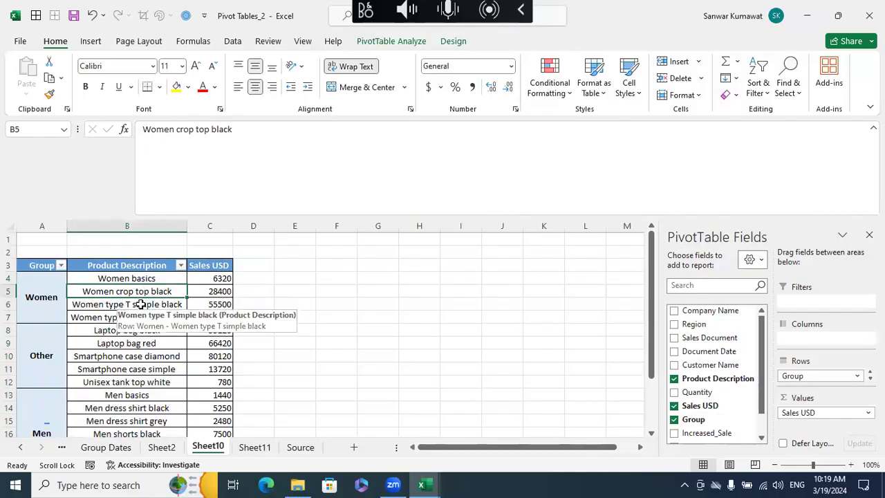
- Examine the table on the Source sheet, including its Document Date column
{"action": "left_click", "coordinate": [300, 447]}
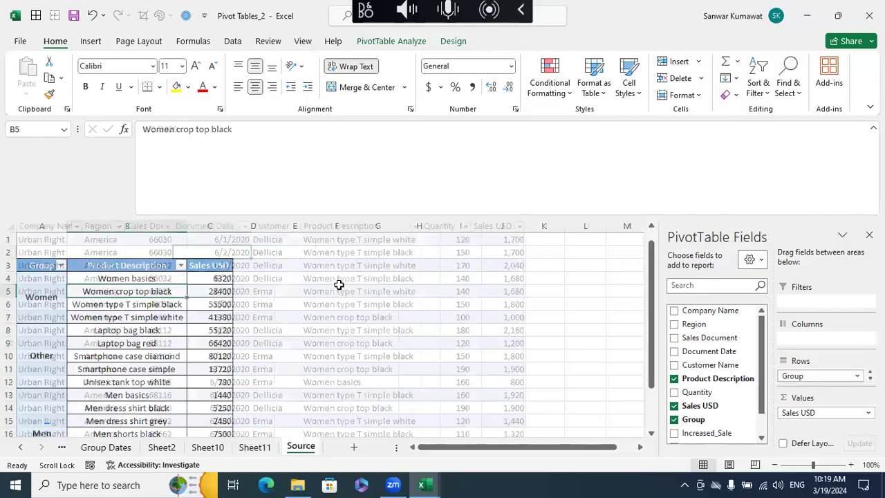
{"action": "left_click", "coordinate": [9, 225]}
{"action": "left_click_drag", "start_coordinate": [69, 247], "coordinate": [487, 319]}
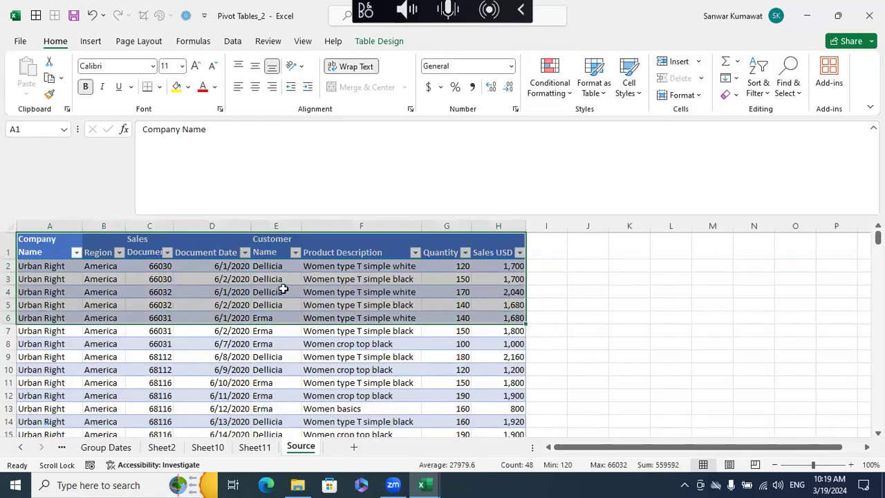
{"action": "left_click", "coordinate": [218, 227]}
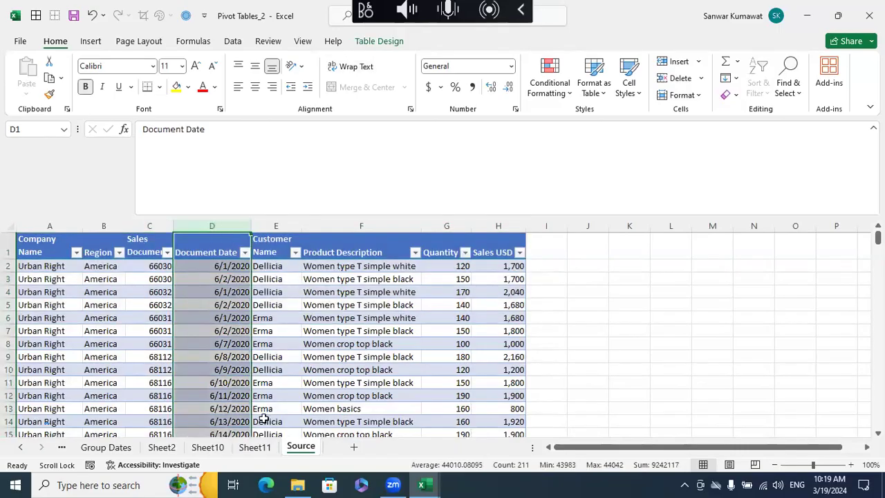
- Insert a Document Date timeline for the product pivot on Sheet10, placing it beside the pivot and widening it to about 7.05 inches
{"action": "left_click", "coordinate": [254, 447]}
{"action": "left_click", "coordinate": [207, 447]}
{"action": "left_click", "coordinate": [151, 272]}
{"action": "left_click", "coordinate": [148, 279]}
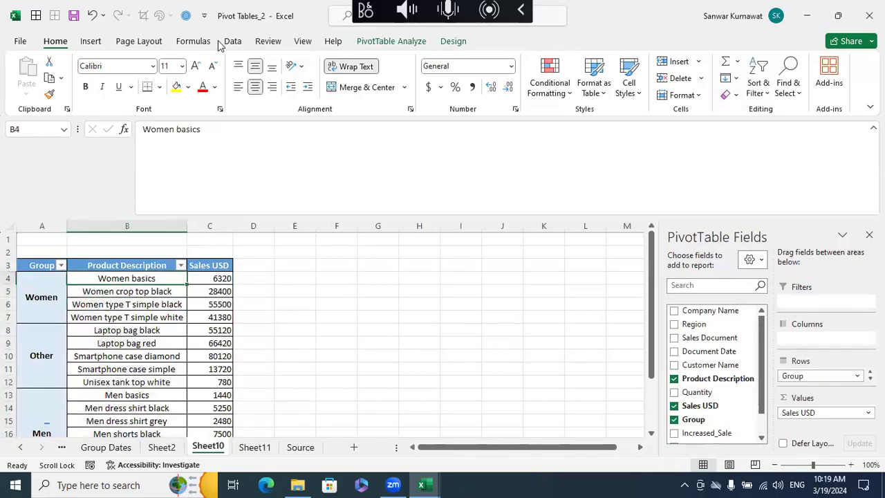
{"action": "left_click", "coordinate": [100, 44]}
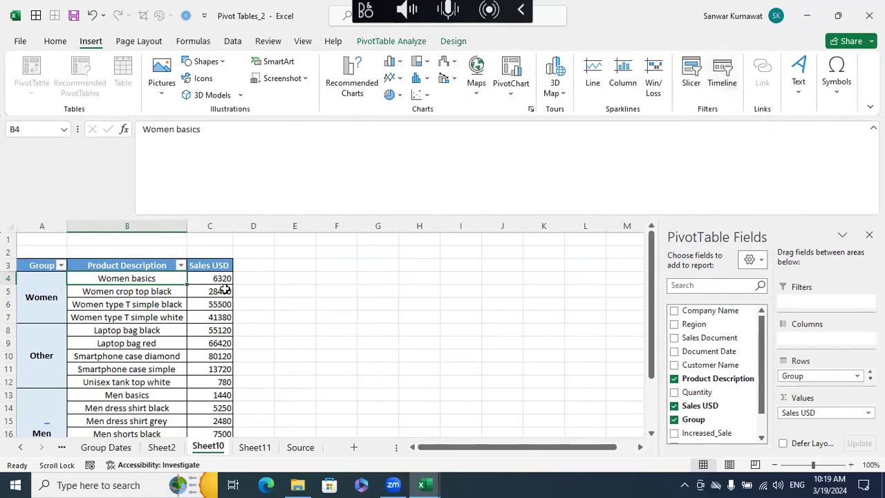
{"action": "left_click", "coordinate": [198, 278]}
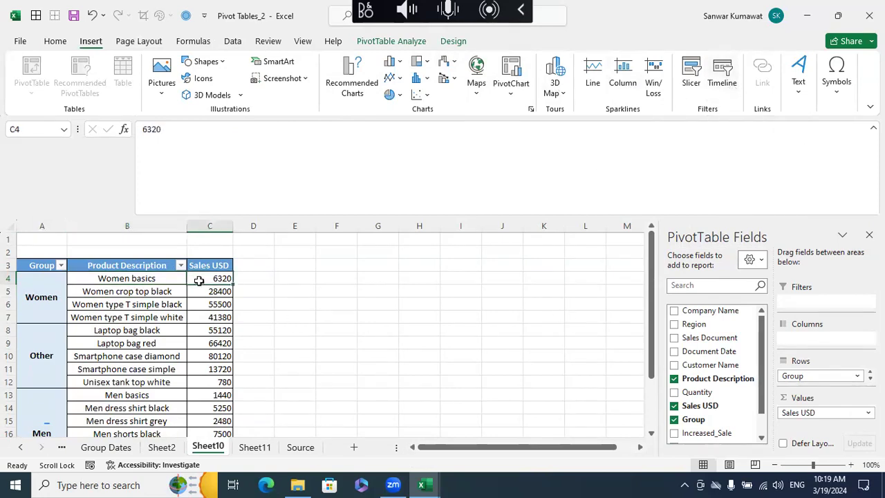
{"action": "left_click", "coordinate": [452, 43]}
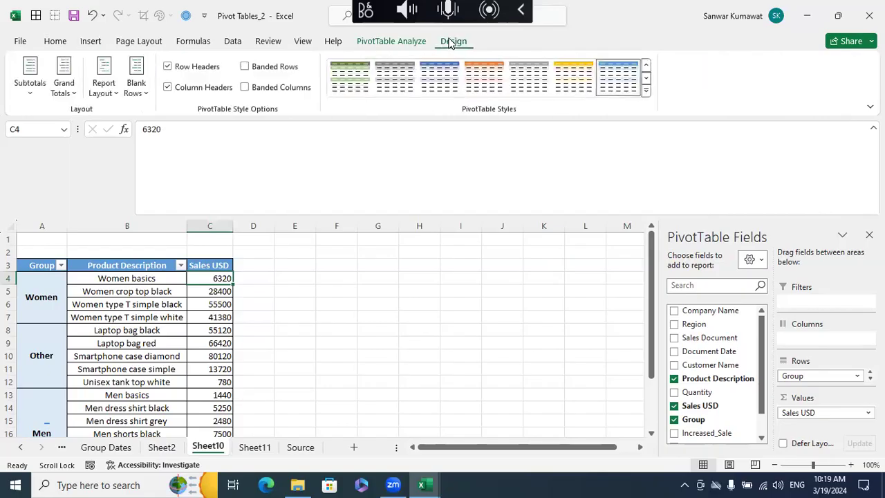
{"action": "left_click", "coordinate": [408, 44]}
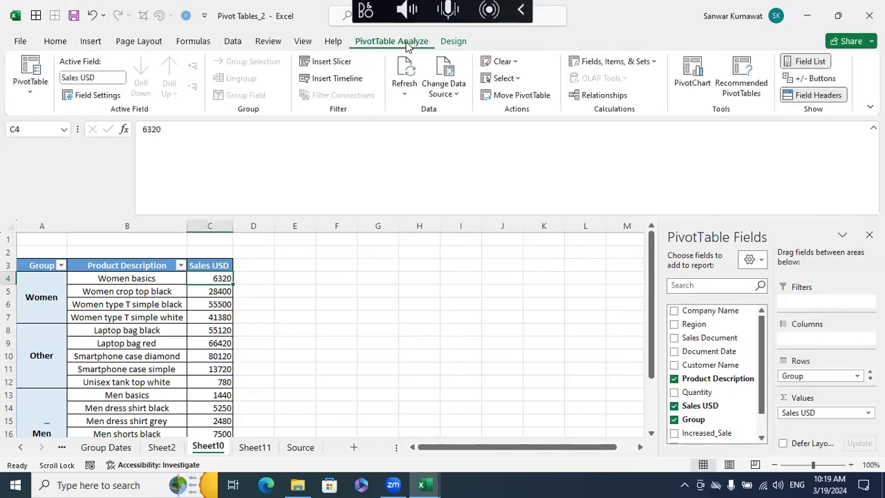
{"action": "left_click", "coordinate": [337, 79]}
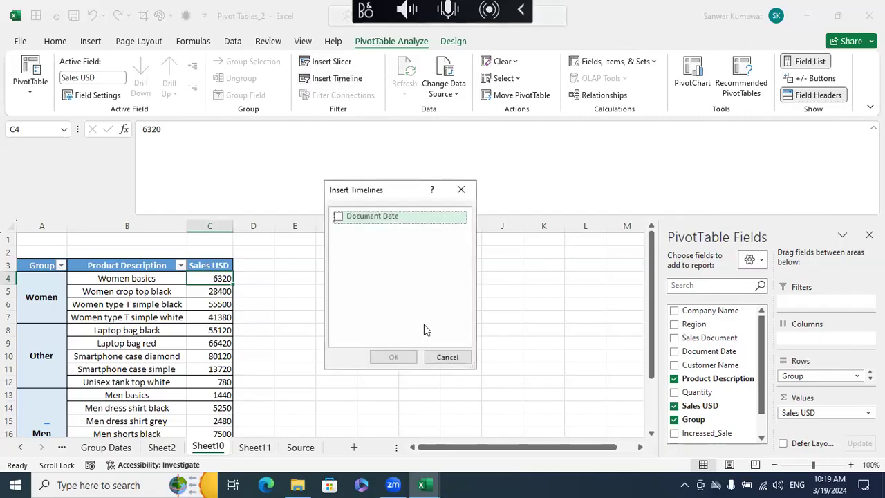
{"action": "left_click", "coordinate": [339, 217]}
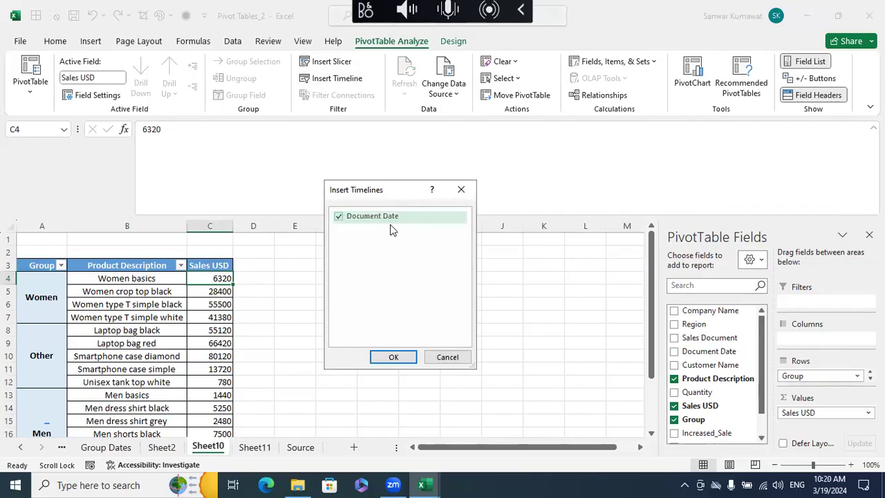
{"action": "left_click", "coordinate": [391, 356]}
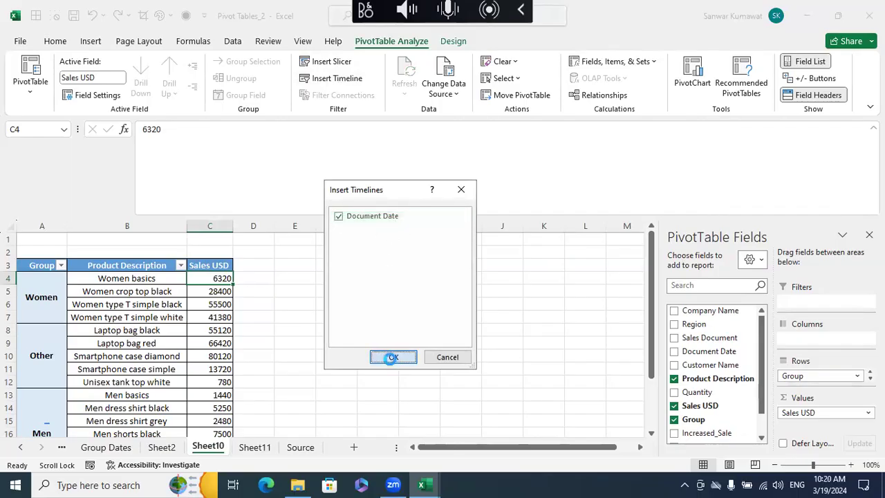
{"action": "left_click_drag", "start_coordinate": [417, 282], "coordinate": [397, 268]}
{"action": "left_click_drag", "start_coordinate": [549, 352], "coordinate": [760, 348]}
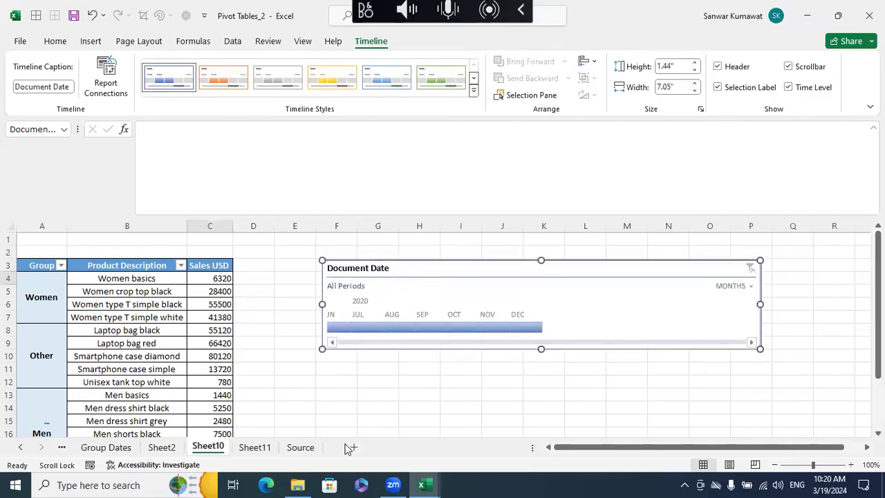
- Check the months listed in the Source sheet's Document Date filter and return to Sheet10
{"action": "left_click_drag", "start_coordinate": [276, 305], "coordinate": [276, 292]}
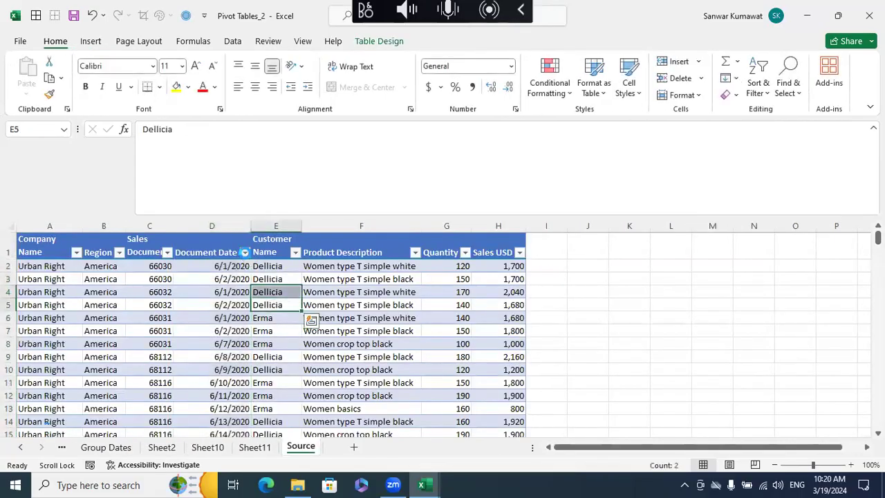
{"action": "left_click", "coordinate": [245, 251]}
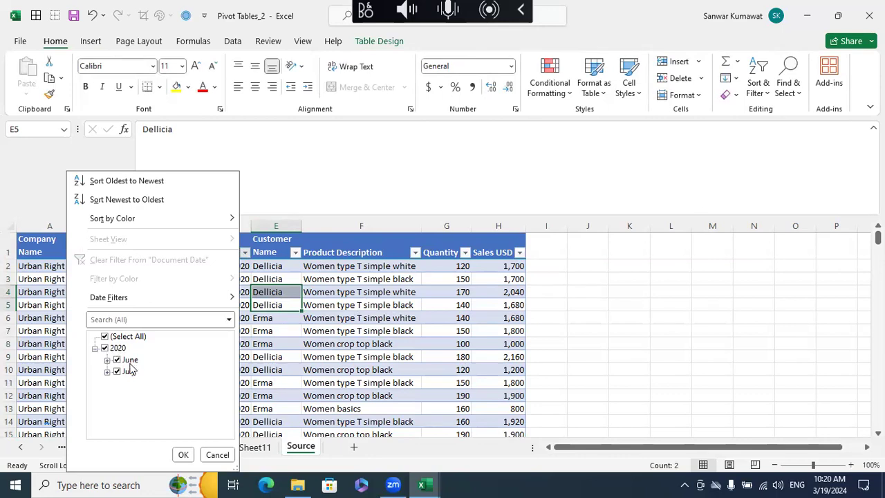
{"action": "left_click", "coordinate": [257, 452]}
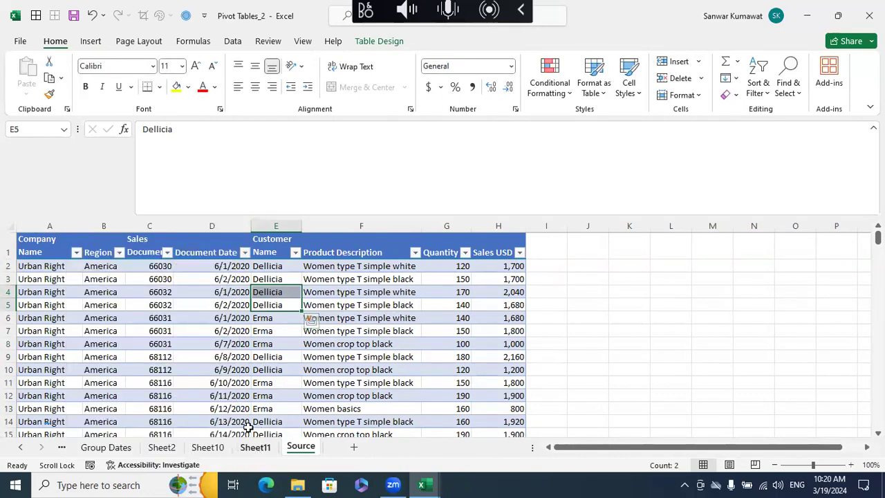
{"action": "left_click", "coordinate": [214, 451]}
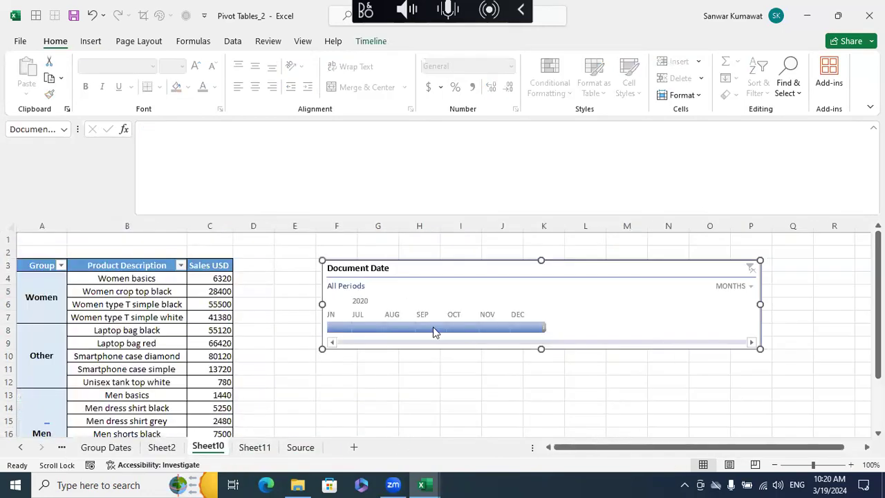
- Filter the pivot by Jun 2020 and Jul 2020 in turn with the timeline, and extend the selection to Jun - Jul 2020
{"action": "left_click", "coordinate": [334, 330]}
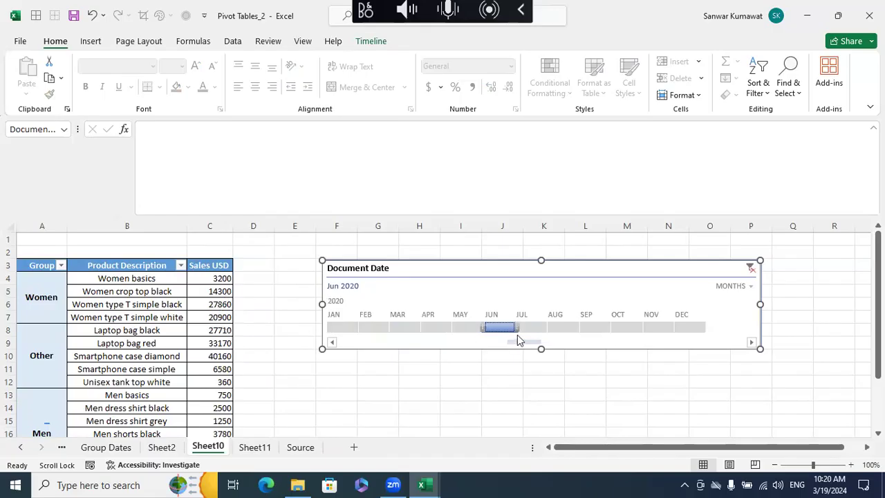
{"action": "left_click", "coordinate": [526, 325]}
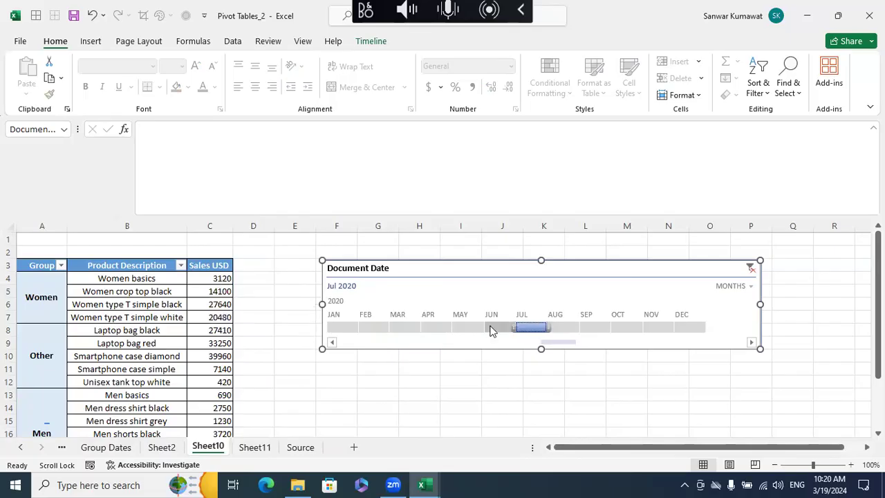
{"action": "left_click", "coordinate": [490, 328]}
{"action": "left_click", "coordinate": [526, 328]}
{"action": "left_click", "coordinate": [511, 329]}
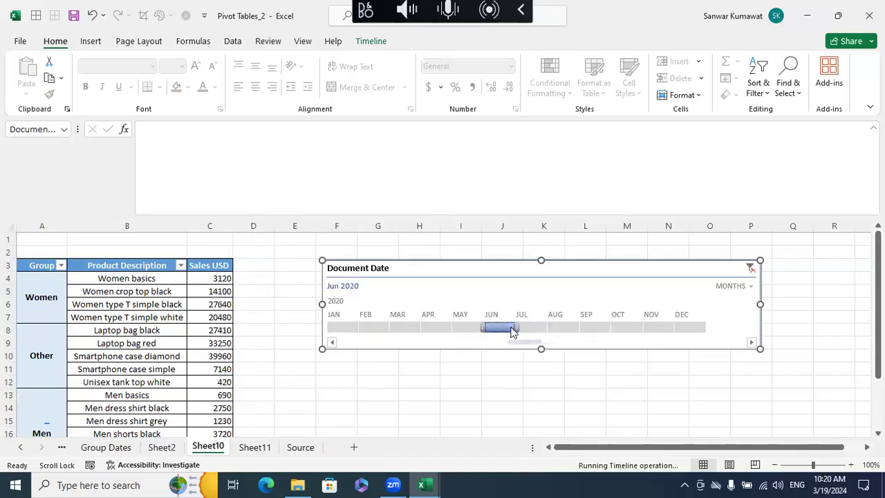
{"action": "left_click", "coordinate": [522, 328]}
{"action": "left_click", "coordinate": [510, 329]}
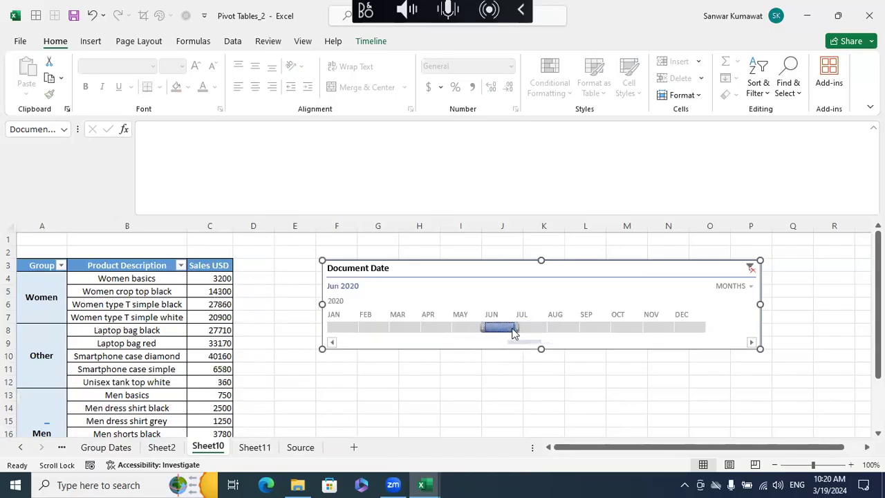
{"action": "left_click_drag", "start_coordinate": [518, 326], "coordinate": [545, 329]}
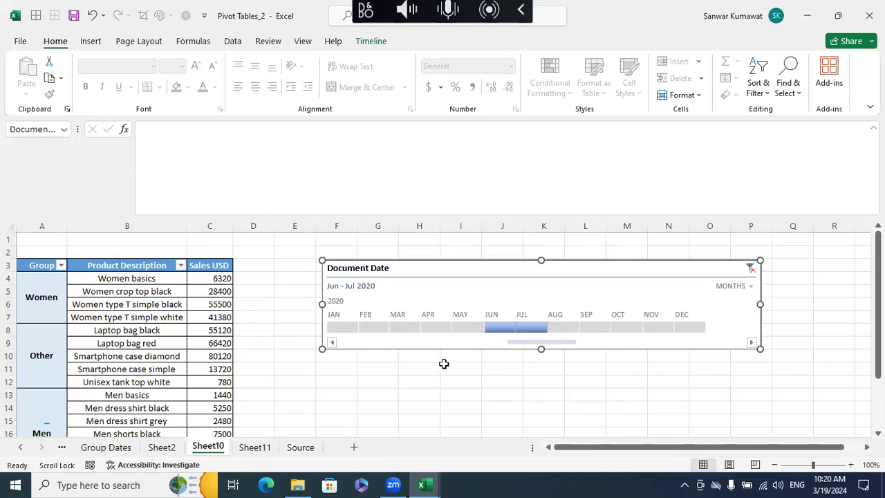
- Recheck the Document Date filter's months on the Source sheet, cancel it, and return to the timeline on Sheet10
{"action": "left_click", "coordinate": [301, 447]}
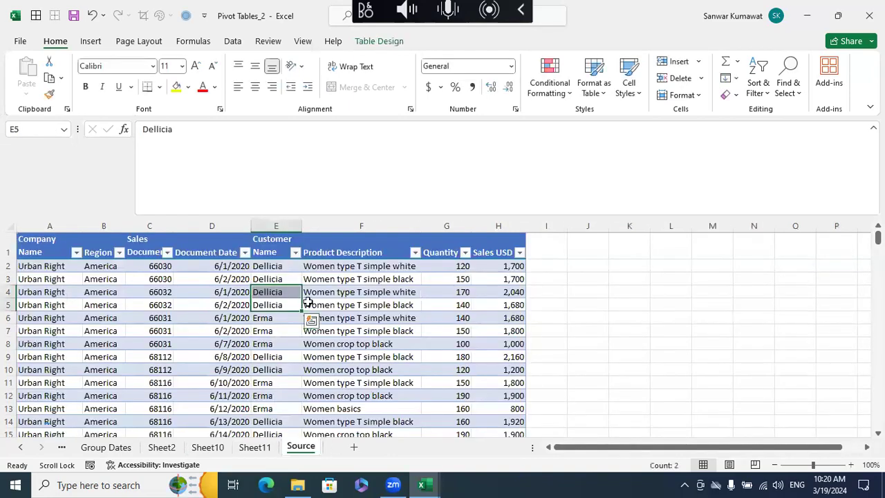
{"action": "left_click", "coordinate": [250, 268]}
{"action": "left_click", "coordinate": [245, 252]}
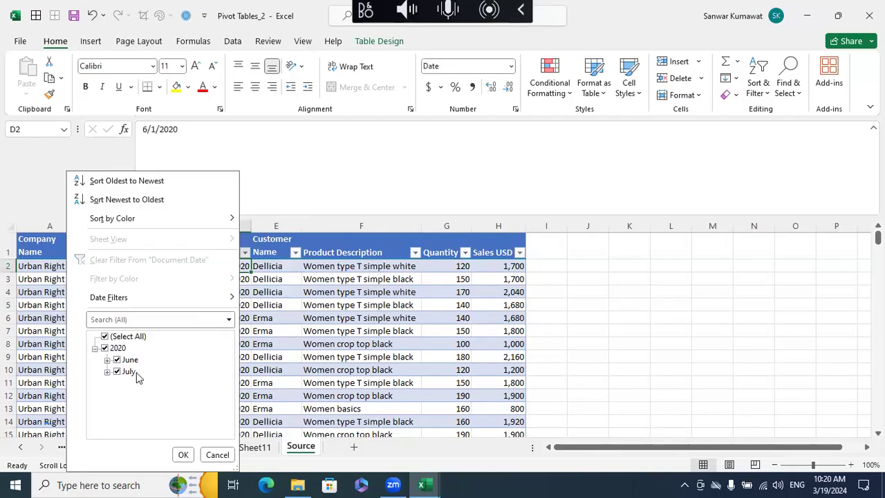
{"action": "left_click", "coordinate": [218, 458]}
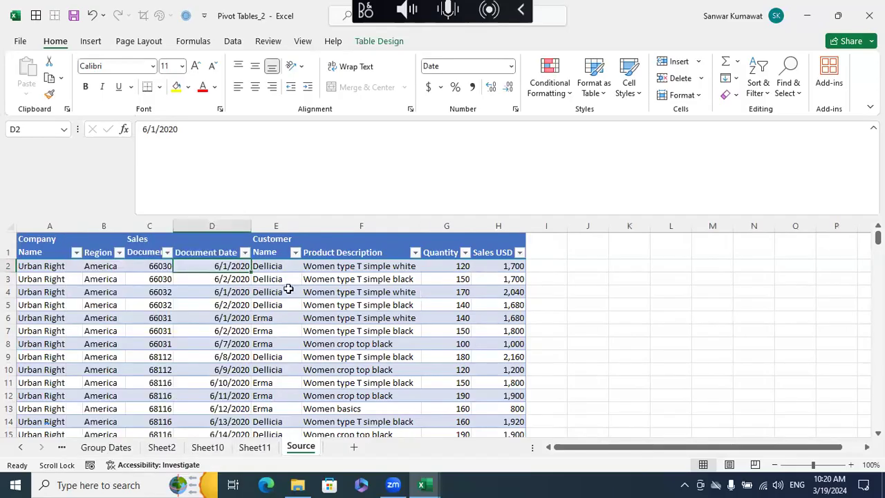
{"action": "left_click", "coordinate": [263, 448]}
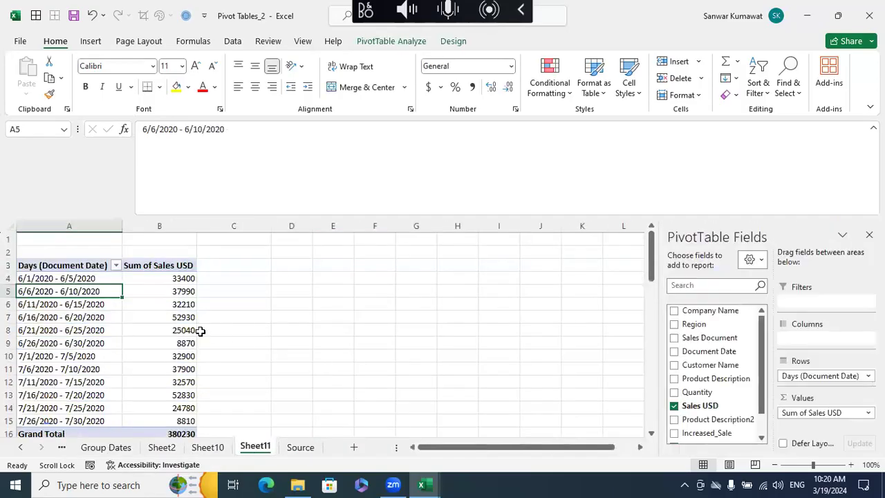
{"action": "left_click", "coordinate": [208, 447]}
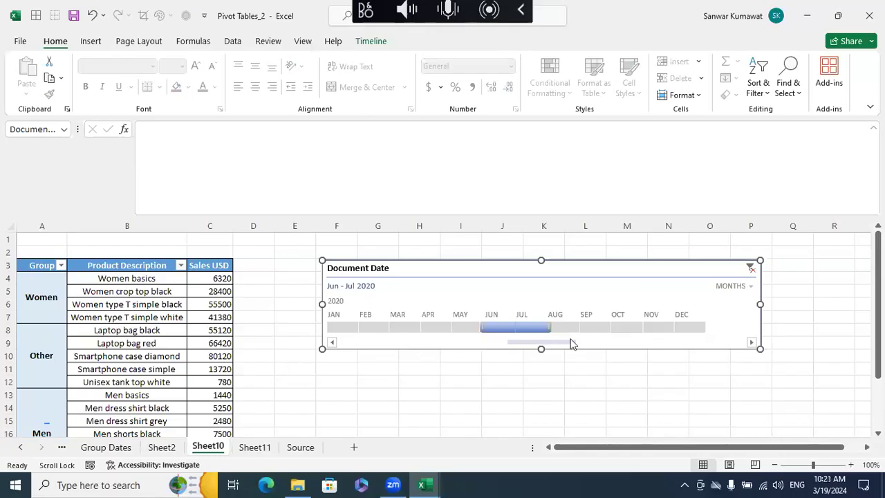
- Switch the Document Date timeline to quarters and filter the pivot by Q1 2020 and Q2 2020 in turn, ending on Q1 2020
{"action": "left_click", "coordinate": [750, 286]}
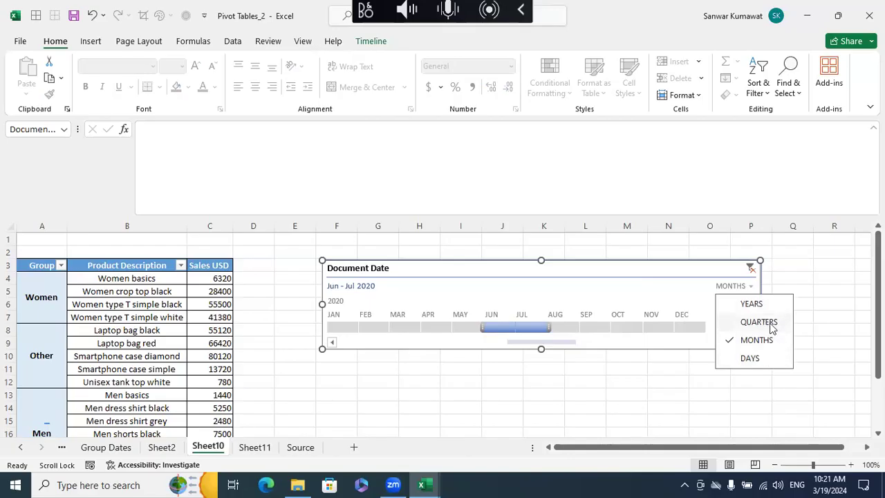
{"action": "left_click", "coordinate": [759, 322]}
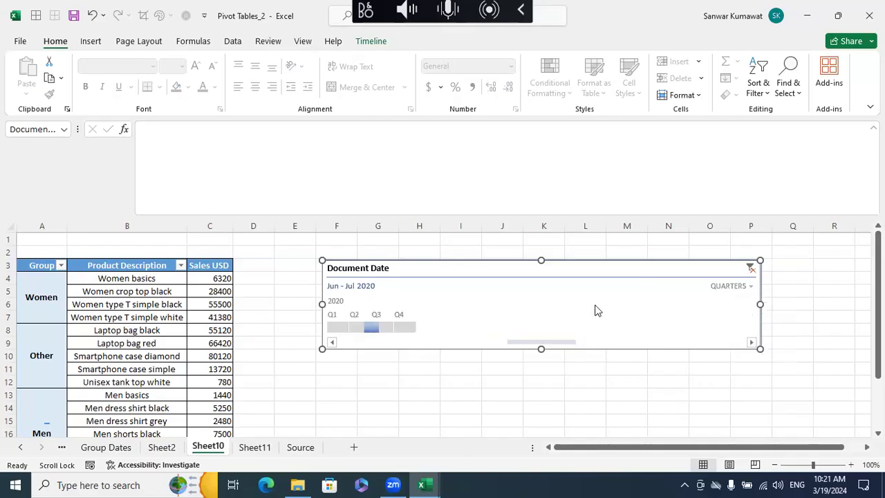
{"action": "left_click", "coordinate": [336, 326]}
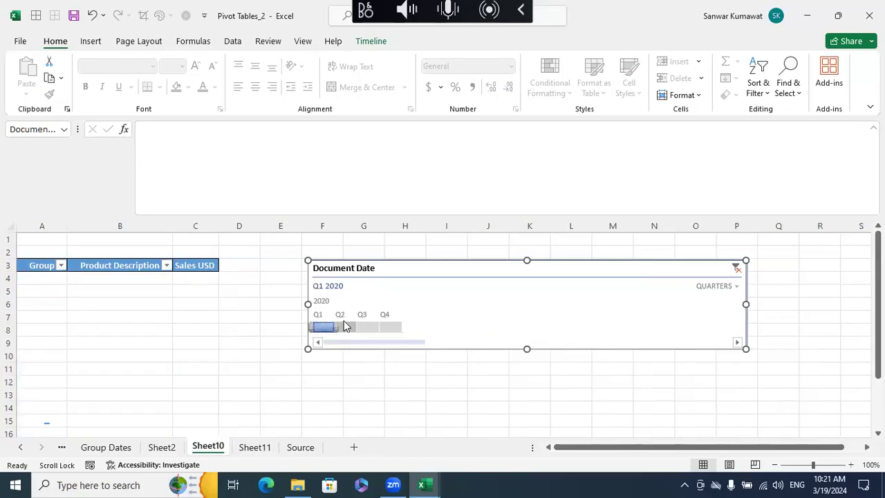
{"action": "left_click", "coordinate": [356, 325]}
{"action": "left_click", "coordinate": [382, 326]}
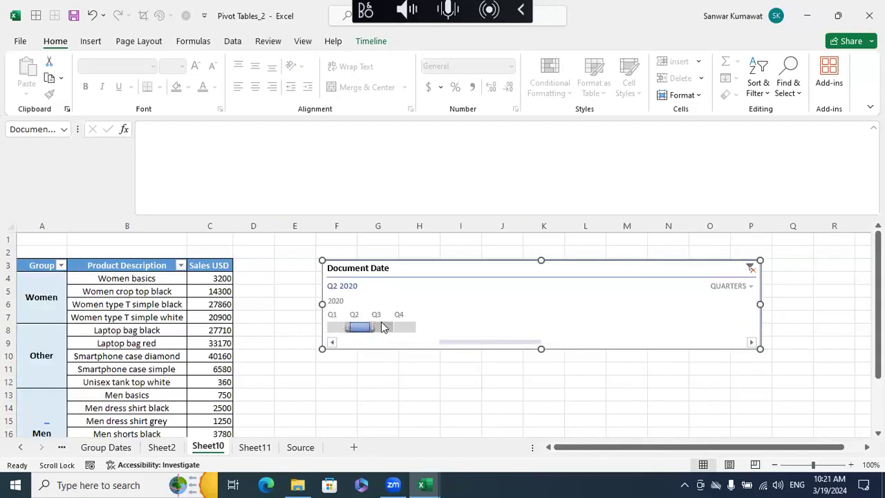
{"action": "left_click", "coordinate": [364, 329]}
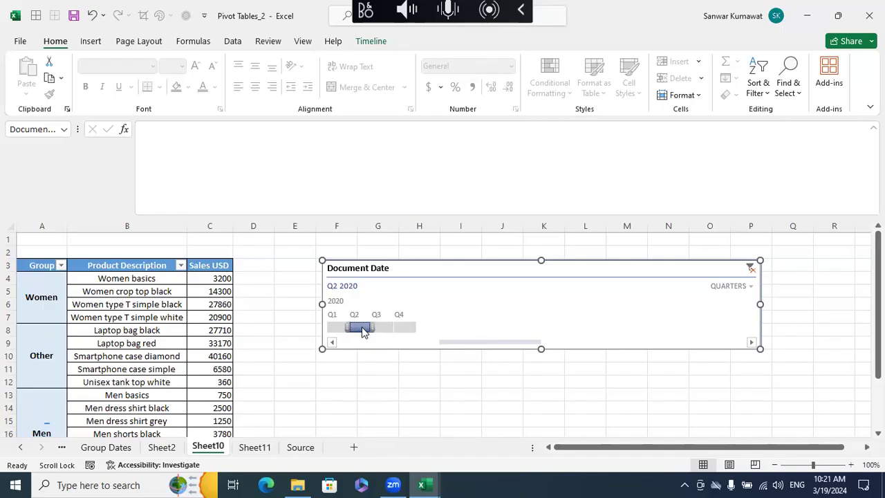
{"action": "left_click_drag", "start_coordinate": [365, 330], "coordinate": [341, 332]}
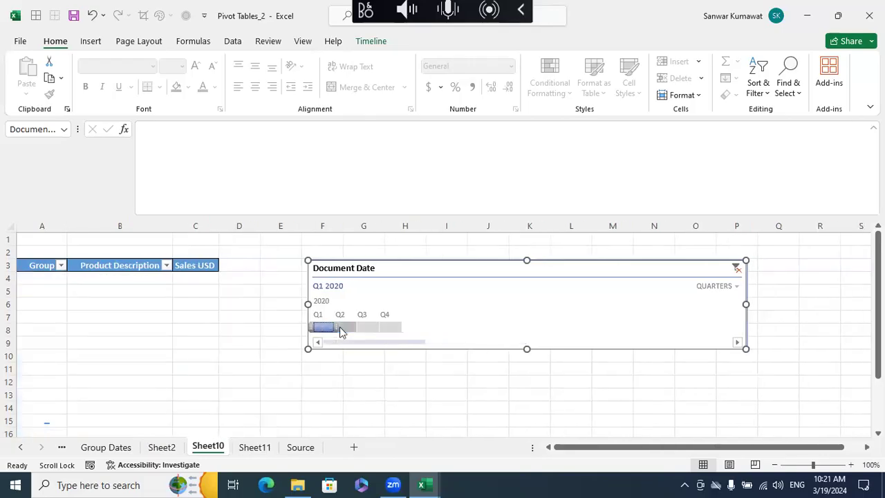
- Check the Document Date column on the Source sheet and return to the timeline on Sheet10
{"action": "left_click", "coordinate": [301, 446]}
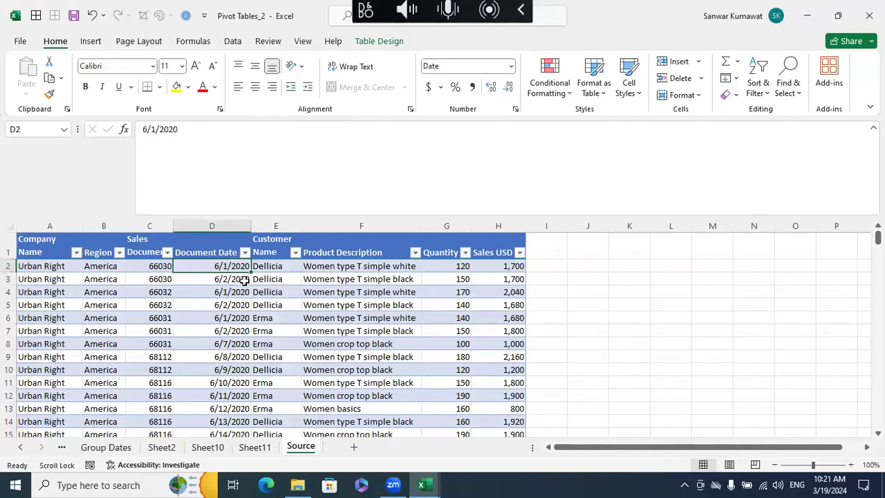
{"action": "left_click", "coordinate": [254, 447]}
{"action": "left_click", "coordinate": [208, 446]}
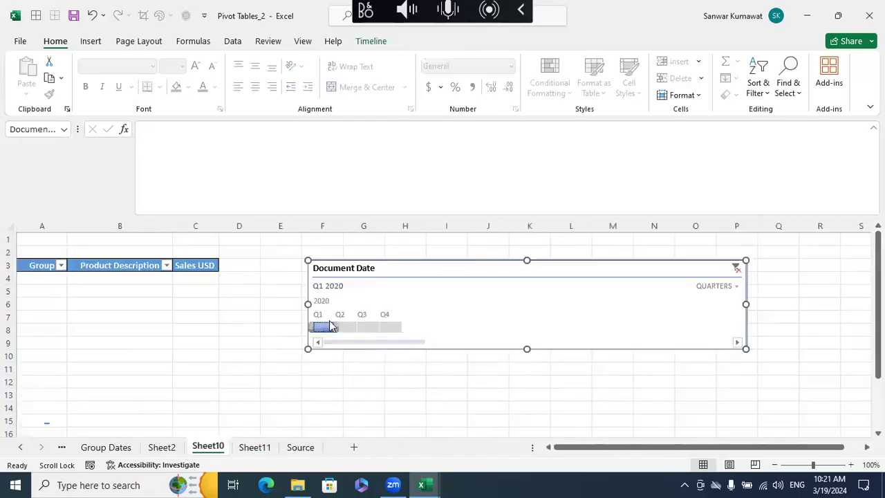
- Filter the pivot by the Q2, Q3 and Q4 2020 quarters in turn with the timeline, and finish on Q4 2020 after revisiting earlier quarters
{"action": "left_click", "coordinate": [358, 327]}
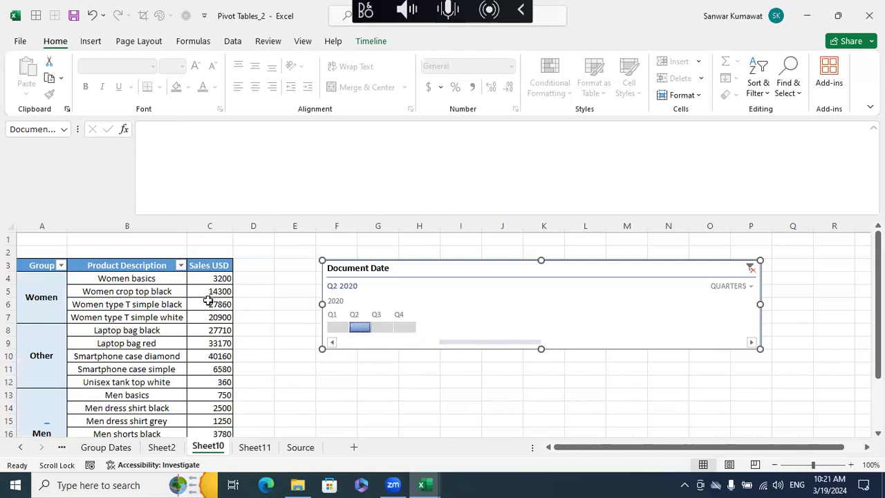
{"action": "left_click", "coordinate": [382, 328]}
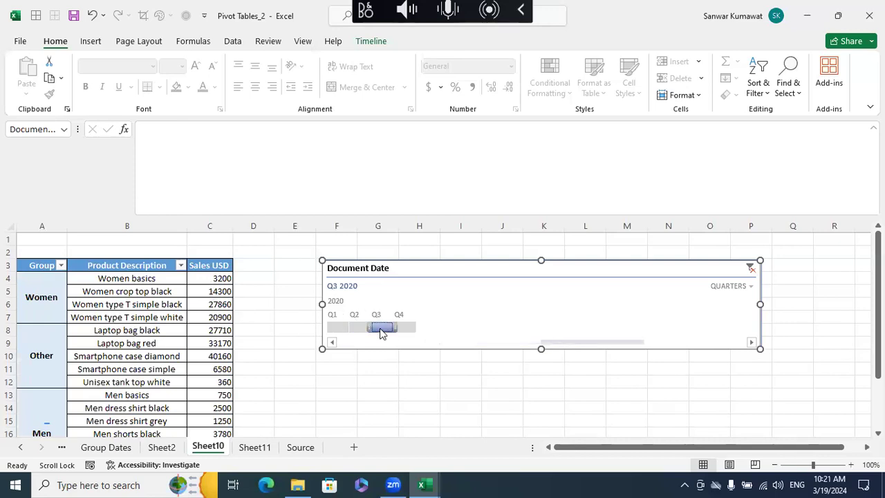
{"action": "left_click", "coordinate": [407, 328]}
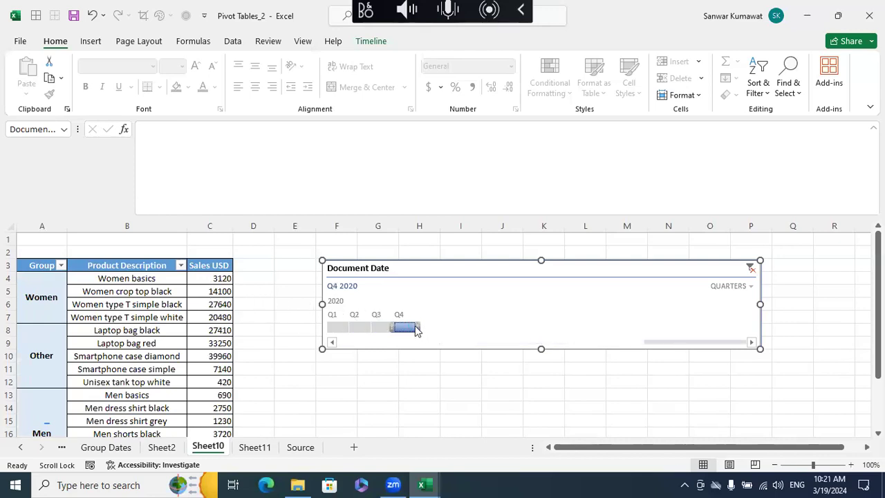
{"action": "left_click", "coordinate": [324, 327]}
{"action": "left_click", "coordinate": [347, 328]}
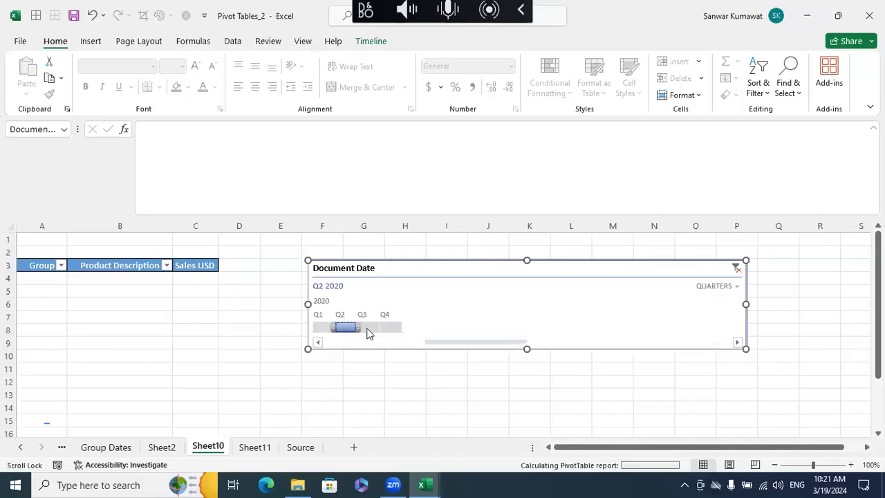
{"action": "left_click", "coordinate": [403, 329]}
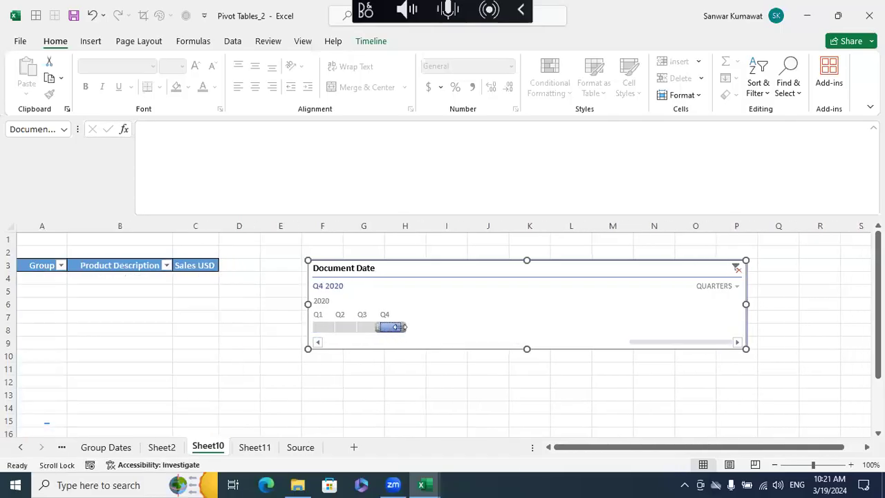
- Switch the timeline back to months and extend its selection across Jan - Jun 2020
{"action": "left_click", "coordinate": [738, 286]}
{"action": "left_click", "coordinate": [737, 340]}
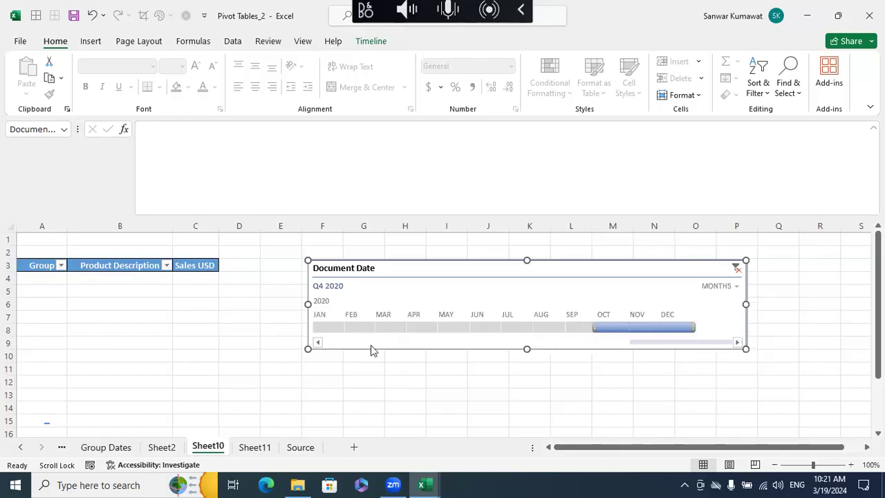
{"action": "left_click", "coordinate": [330, 329]}
{"action": "left_click_drag", "start_coordinate": [346, 329], "coordinate": [501, 330]}
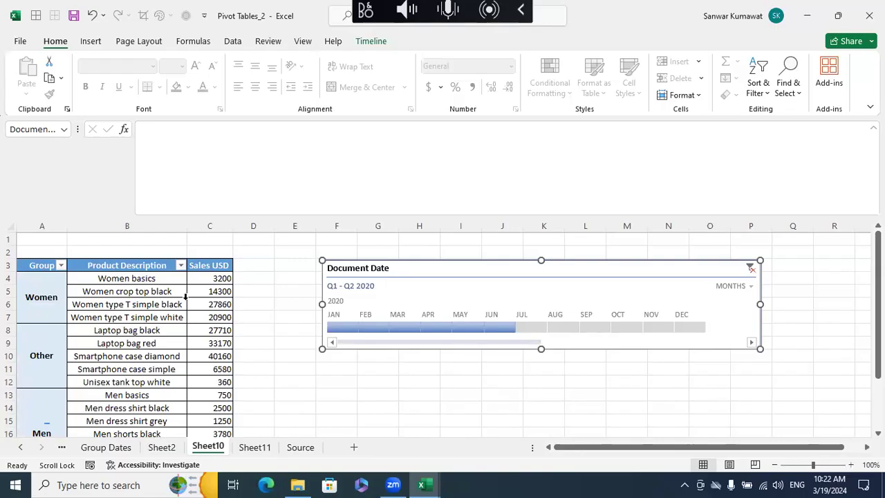
- Filter the pivot by Aug 2020 with the timeline and extend the selection to Aug - Dec 2020
{"action": "left_click", "coordinate": [657, 382]}
{"action": "left_click", "coordinate": [564, 327]}
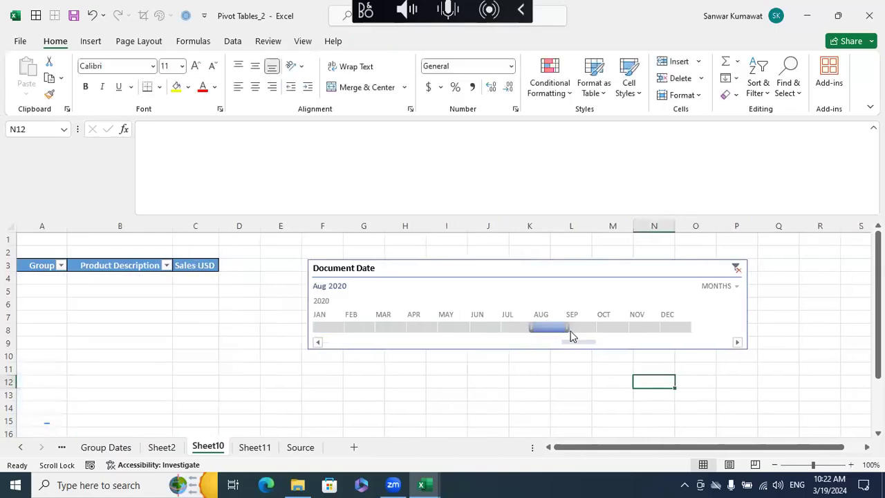
{"action": "left_click_drag", "start_coordinate": [567, 325], "coordinate": [688, 329]}
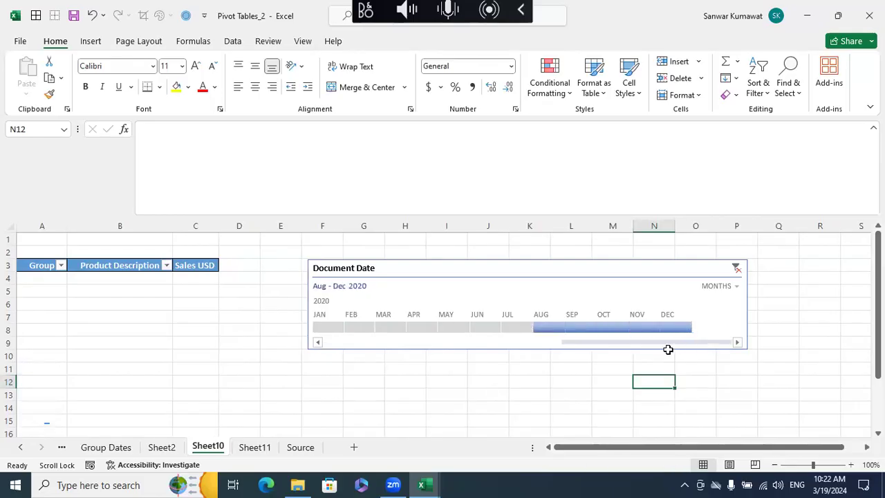
{"action": "left_click", "coordinate": [579, 382]}
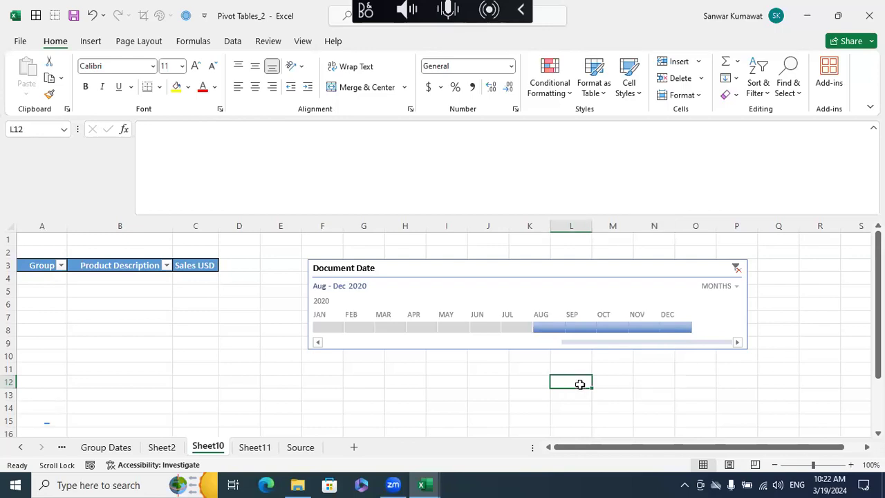
- Filter the pivot by Jun 2020, Mar - Jun 2020 and Apr - Jun 2020 in turn with the timeline
{"action": "left_click", "coordinate": [478, 327]}
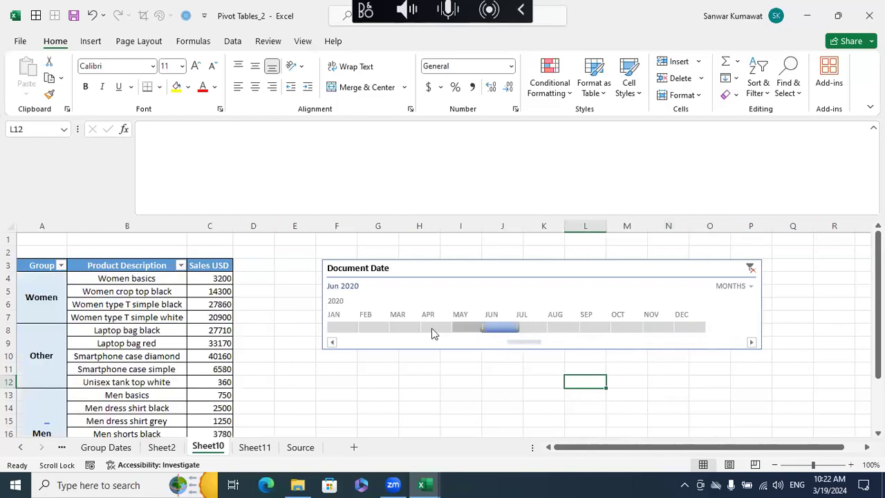
{"action": "left_click", "coordinate": [396, 328]}
{"action": "left_click", "coordinate": [490, 328]}
{"action": "left_click", "coordinate": [417, 328]}
{"action": "left_click_drag", "start_coordinate": [421, 329], "coordinate": [515, 328]}
{"action": "left_click", "coordinate": [580, 392]}
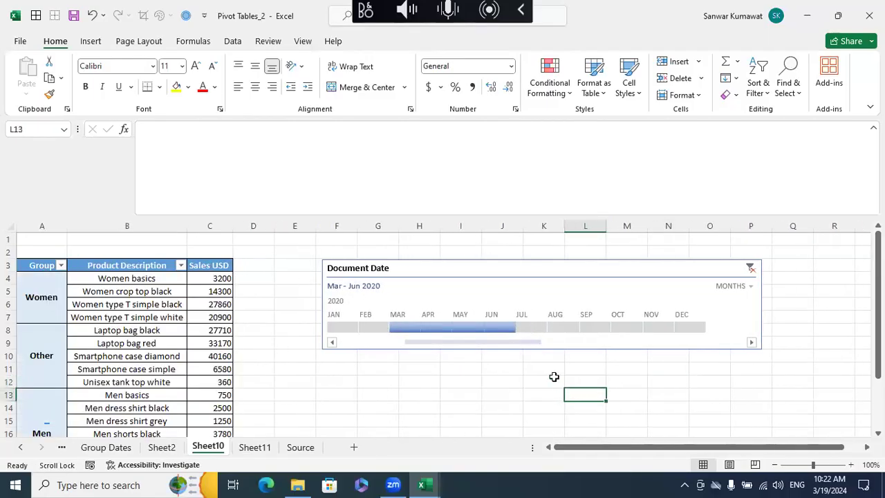
{"action": "left_click_drag", "start_coordinate": [416, 329], "coordinate": [515, 331]}
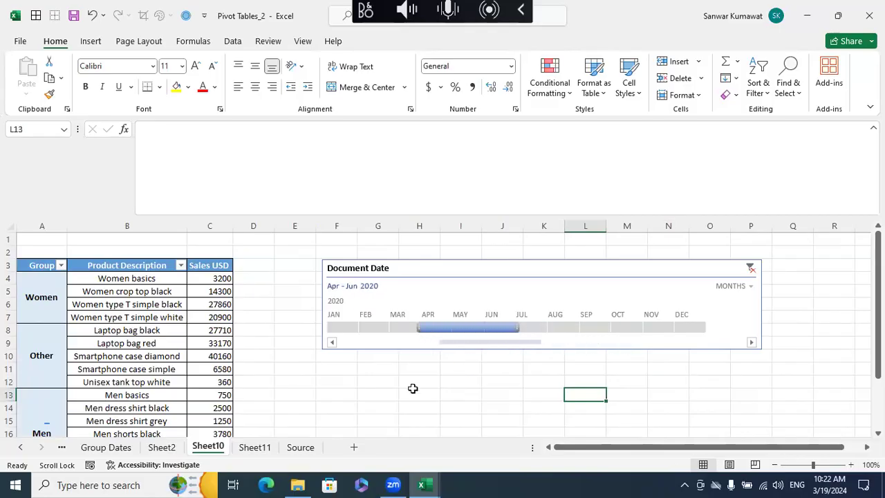
- Open the Topics sheet and review the topic list down to the timeline entry
{"action": "left_click", "coordinate": [23, 450]}
{"action": "left_click", "coordinate": [20, 448]}
{"action": "left_click", "coordinate": [89, 453]}
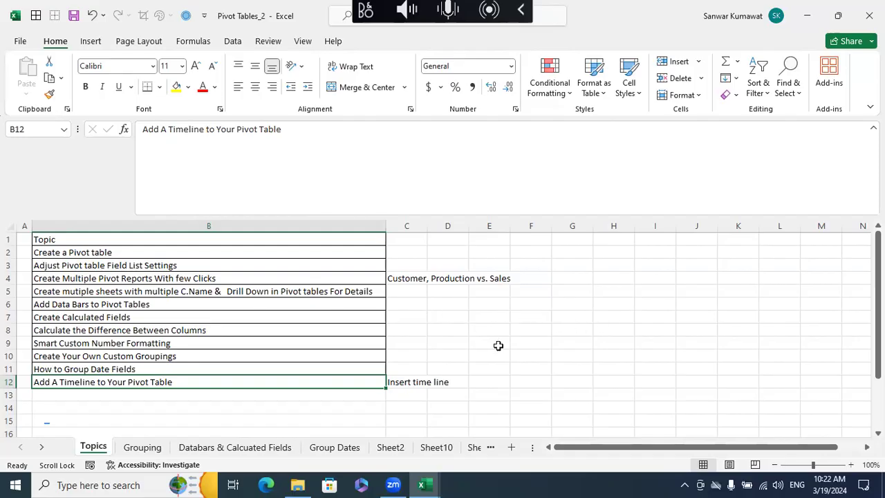
{"action": "left_click", "coordinate": [539, 353]}
- Review the grouped pivot on Sheet2 and the date-range pivot with its field list on Sheet11
{"action": "left_click", "coordinate": [423, 445]}
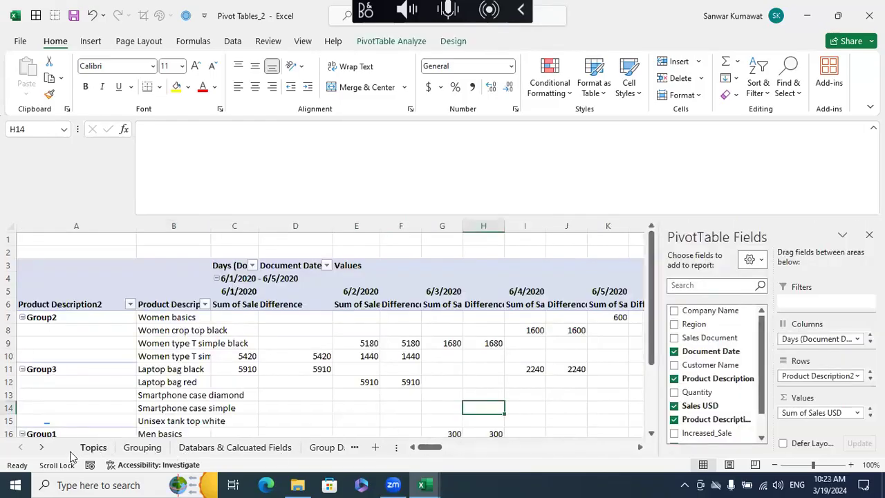
{"action": "left_click", "coordinate": [41, 447]}
{"action": "left_click", "coordinate": [42, 447]}
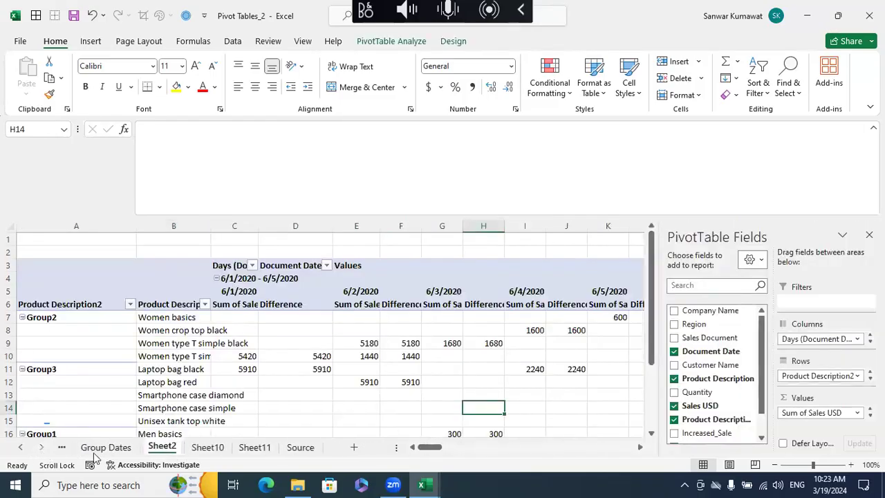
{"action": "left_click", "coordinate": [208, 448]}
{"action": "left_click", "coordinate": [251, 447]}
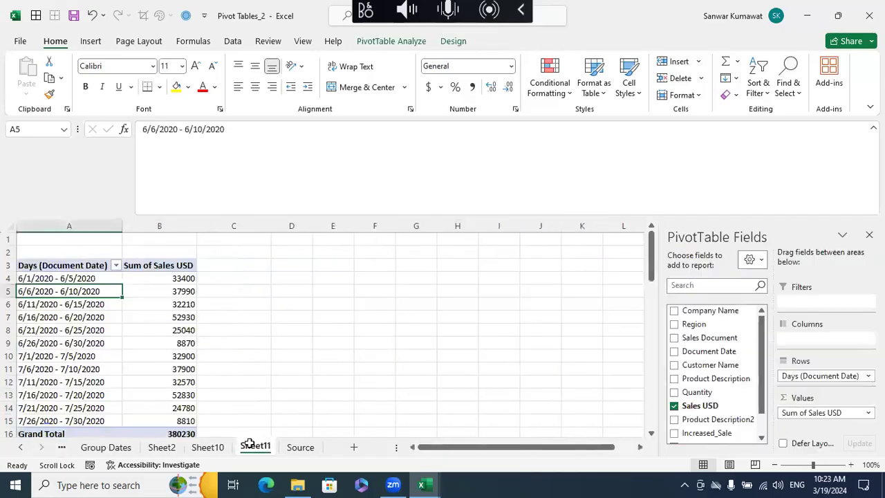
{"action": "left_click", "coordinate": [183, 278]}
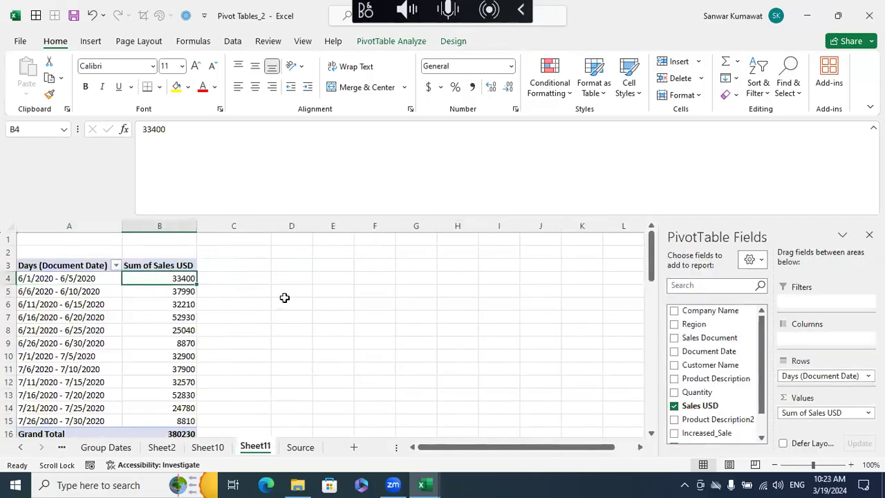
{"action": "scroll", "coordinate": [691, 373], "scroll_direction": "down", "scroll_amount": 1}
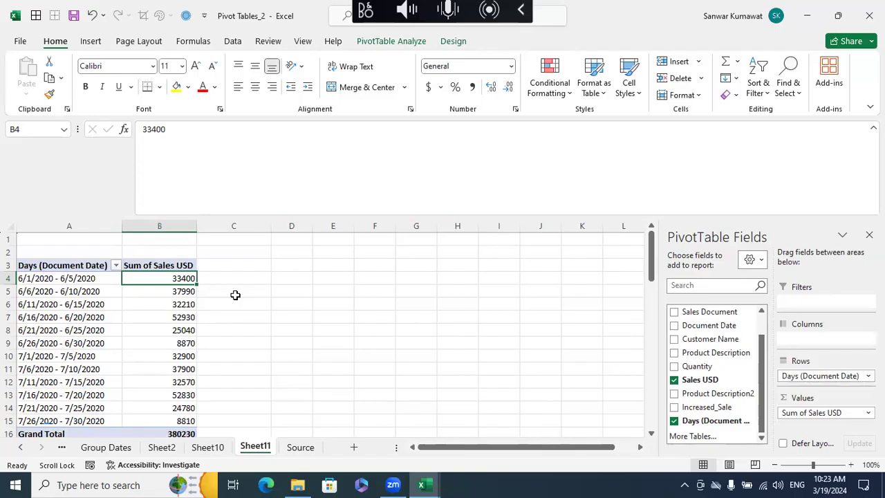
{"action": "left_click", "coordinate": [277, 317]}
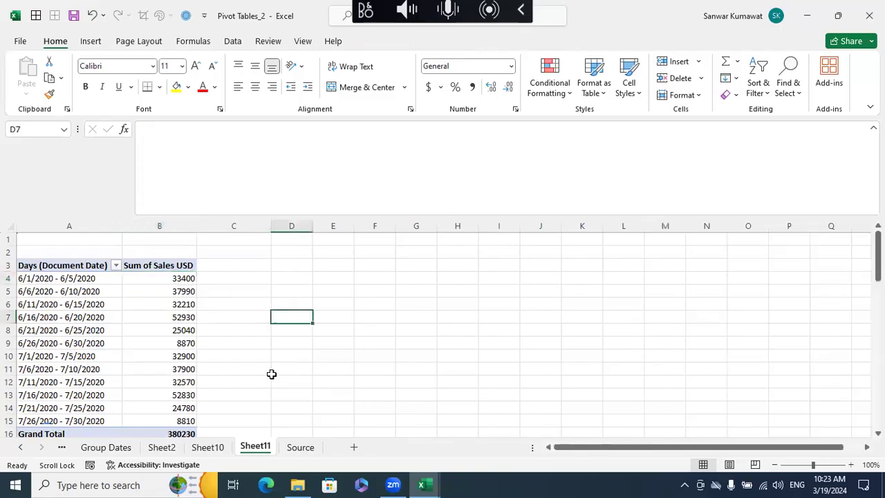
{"action": "right_click", "coordinate": [253, 449]}
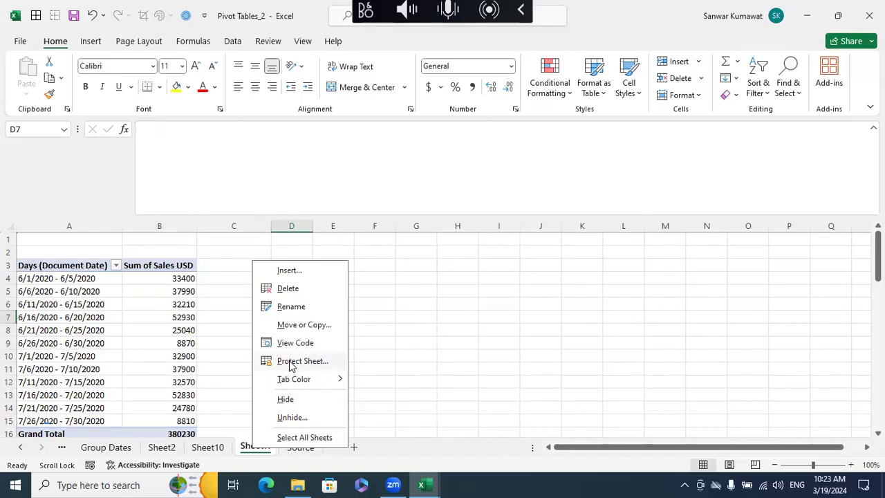
{"action": "left_click", "coordinate": [463, 326]}
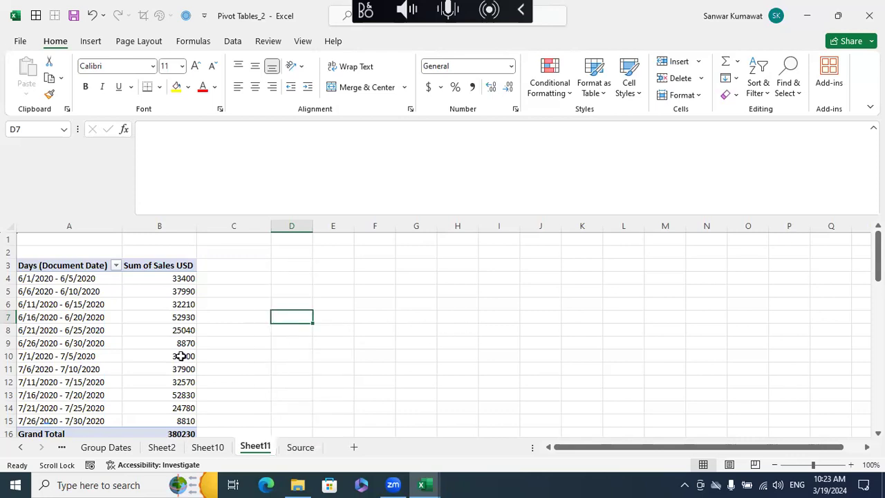
- Clear the Document Date timeline's filter on Sheet10 and delete the timeline, leaving a cell of the product pivot selected
{"action": "left_click", "coordinate": [207, 446]}
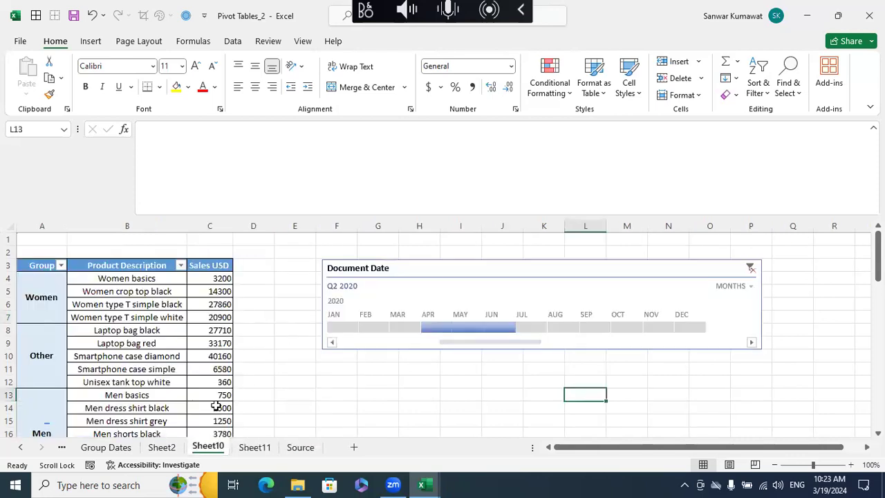
{"action": "left_click", "coordinate": [174, 329]}
{"action": "left_click_drag", "start_coordinate": [526, 270], "coordinate": [314, 273]}
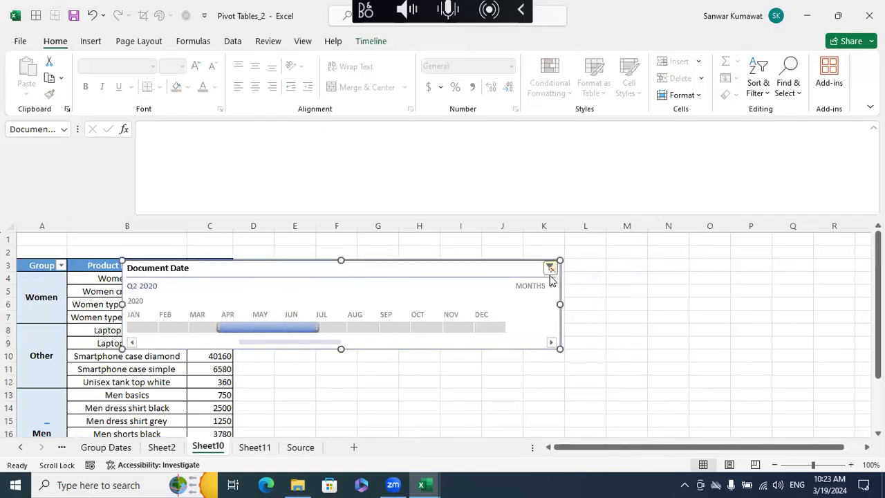
{"action": "left_click", "coordinate": [550, 274]}
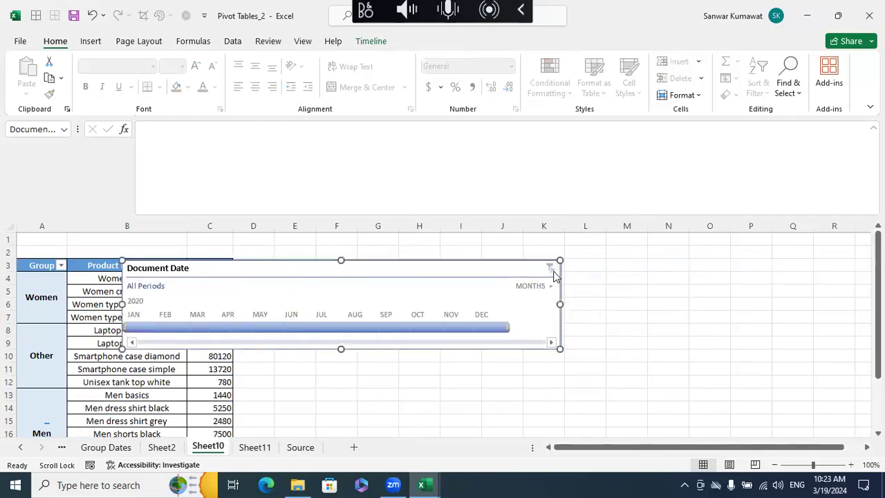
{"action": "key", "text": "Delete"}
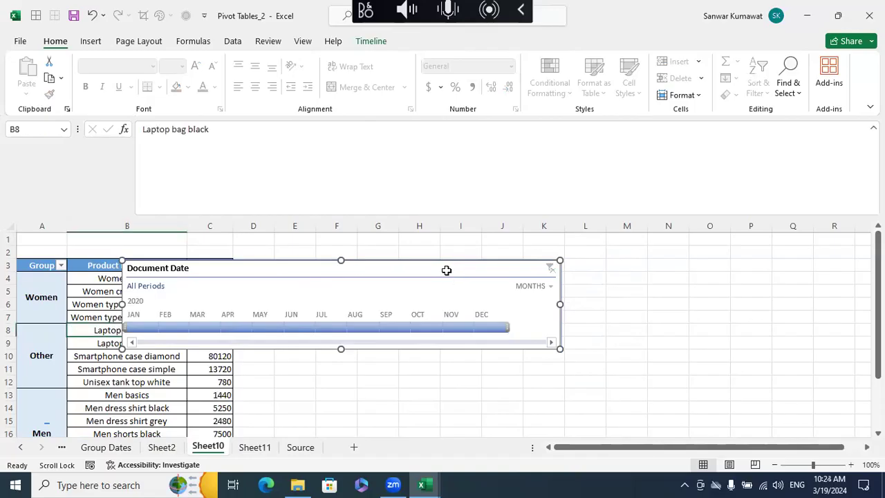
{"action": "left_click", "coordinate": [446, 273]}
{"action": "left_click", "coordinate": [123, 292]}
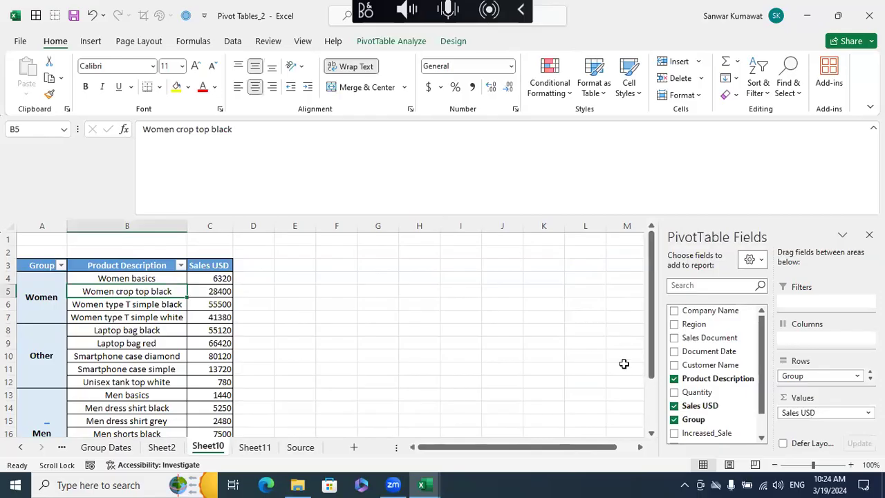
- Add Company Name as a report filter on the Sheet10 pivot, allow multiple items and filter it to Lucas Basics only
{"action": "left_click_drag", "start_coordinate": [701, 312], "coordinate": [821, 304]}
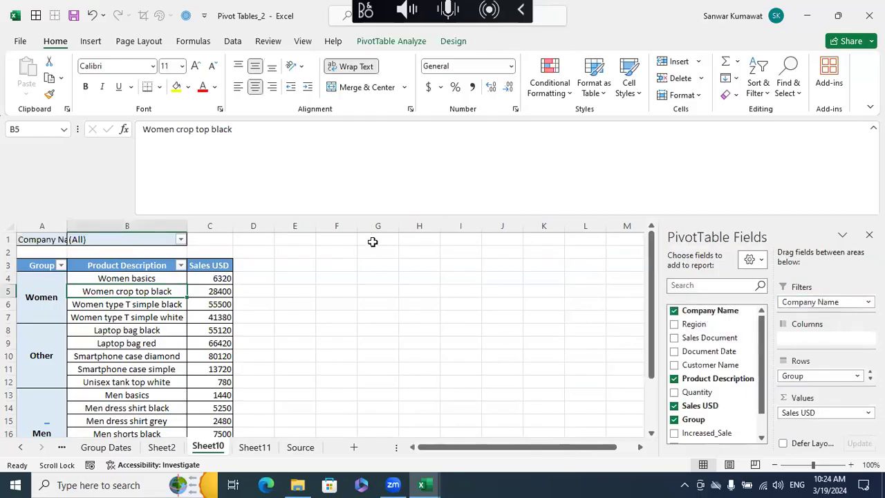
{"action": "left_click", "coordinate": [180, 239]}
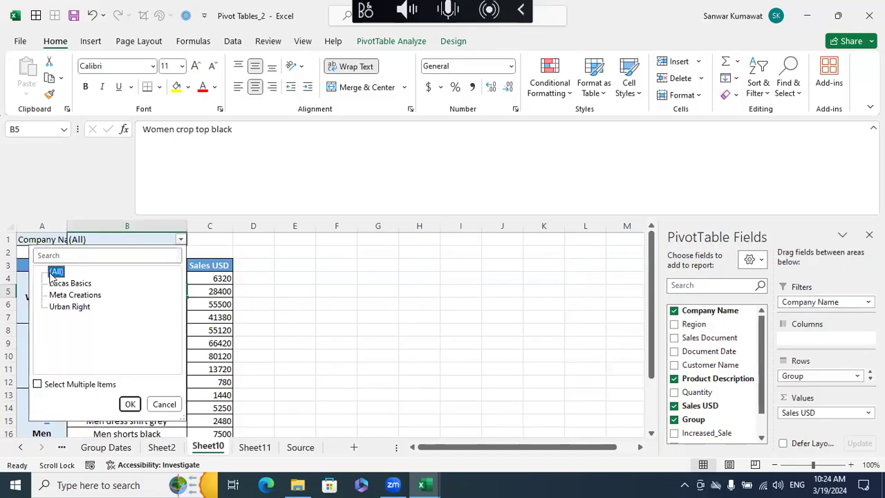
{"action": "left_click", "coordinate": [37, 384]}
{"action": "left_click", "coordinate": [51, 271]}
{"action": "left_click", "coordinate": [51, 283]}
{"action": "left_click", "coordinate": [130, 404]}
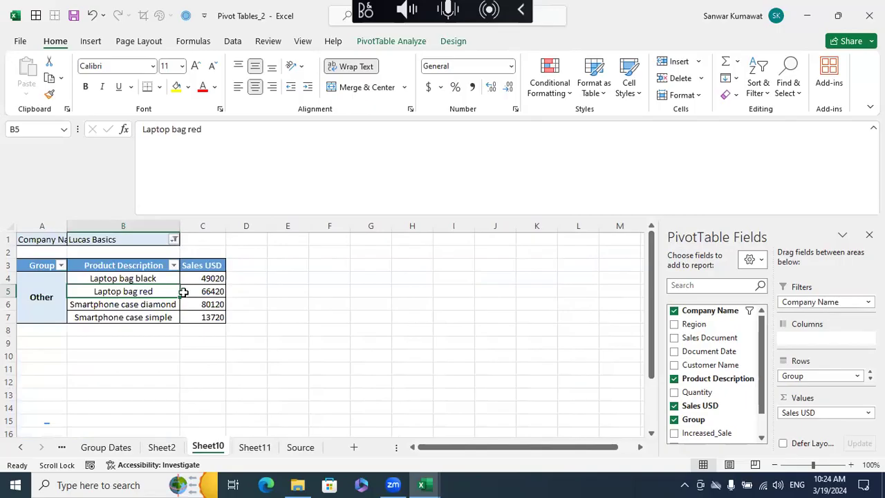
- Switch the Company Name report filter from Lucas Basics to Meta Creations only
{"action": "left_click", "coordinate": [174, 239]}
{"action": "left_click", "coordinate": [45, 283]}
{"action": "left_click", "coordinate": [44, 295]}
{"action": "left_click", "coordinate": [121, 404]}
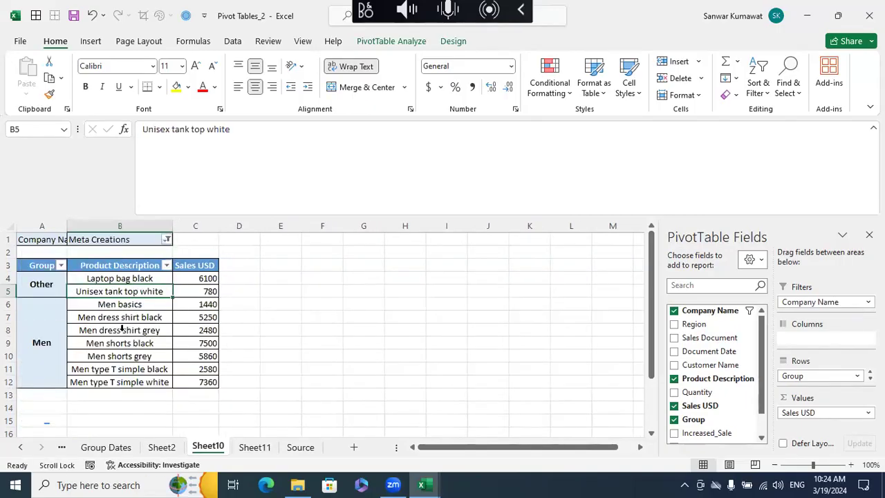
- Reset the Company Name report filter to all companies and remove the field from the pivot's filters
{"action": "left_click", "coordinate": [168, 239]}
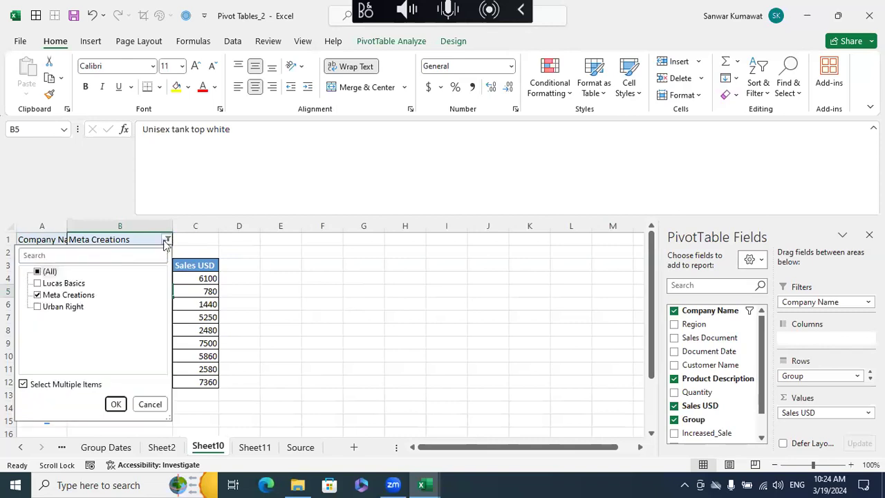
{"action": "left_click", "coordinate": [38, 271]}
{"action": "left_click", "coordinate": [116, 404]}
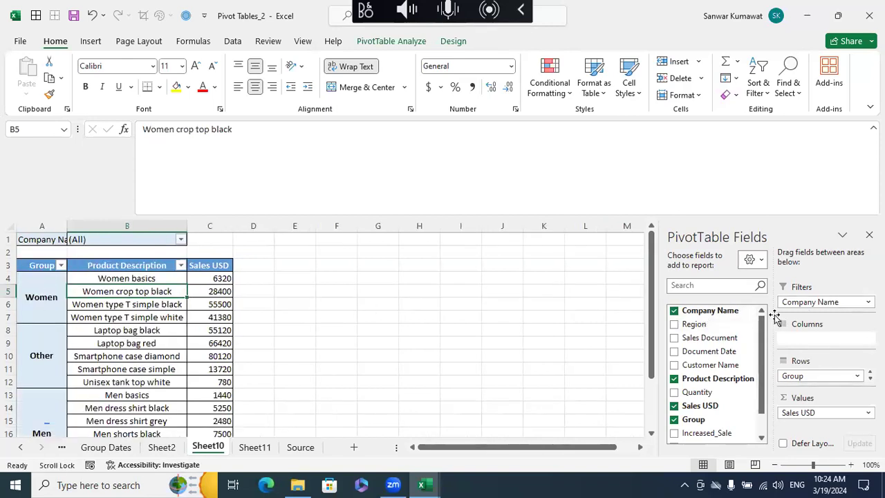
{"action": "left_click_drag", "start_coordinate": [787, 312], "coordinate": [702, 318]}
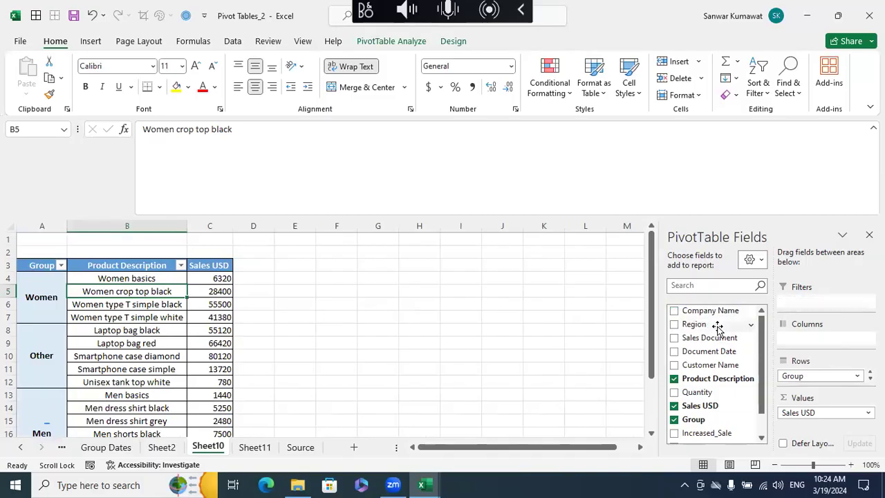
{"action": "right_click", "coordinate": [703, 312]}
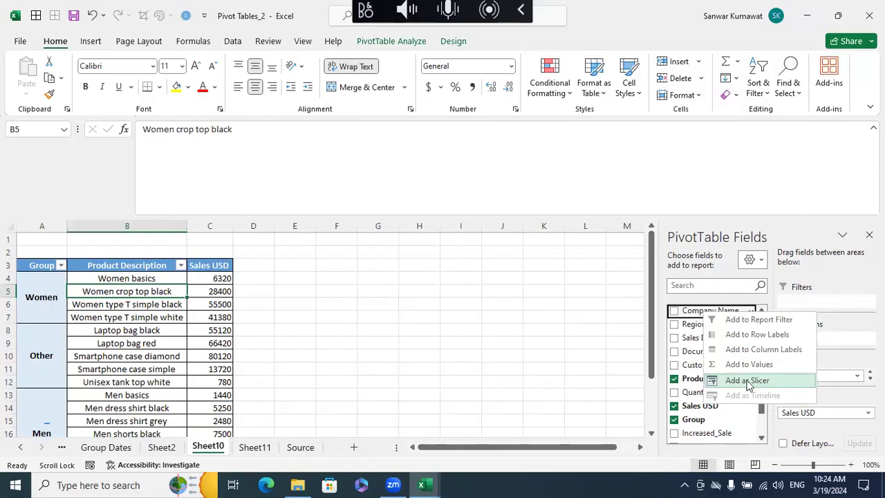
{"action": "left_click", "coordinate": [591, 346]}
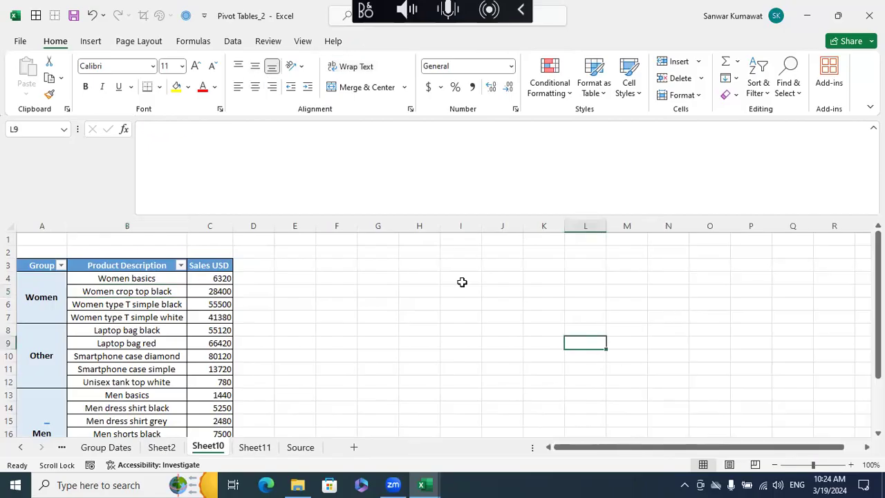
{"action": "left_click", "coordinate": [129, 271]}
{"action": "left_click", "coordinate": [391, 41]}
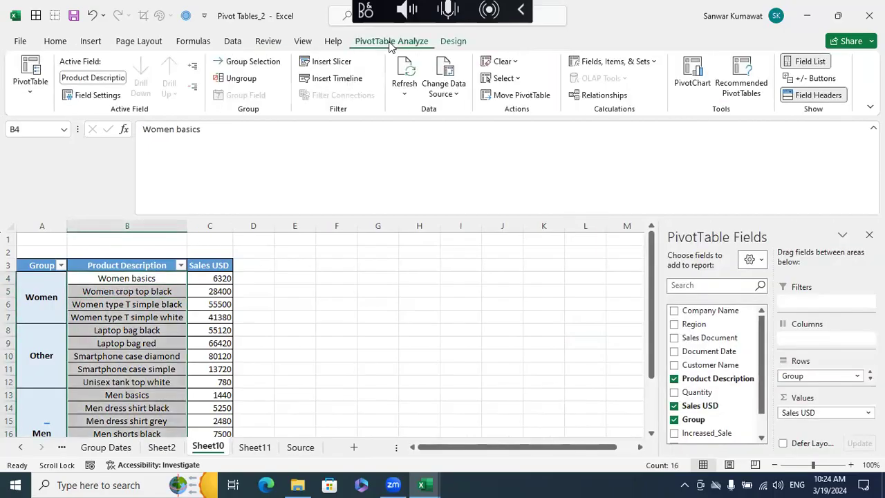
{"action": "left_click", "coordinate": [329, 63]}
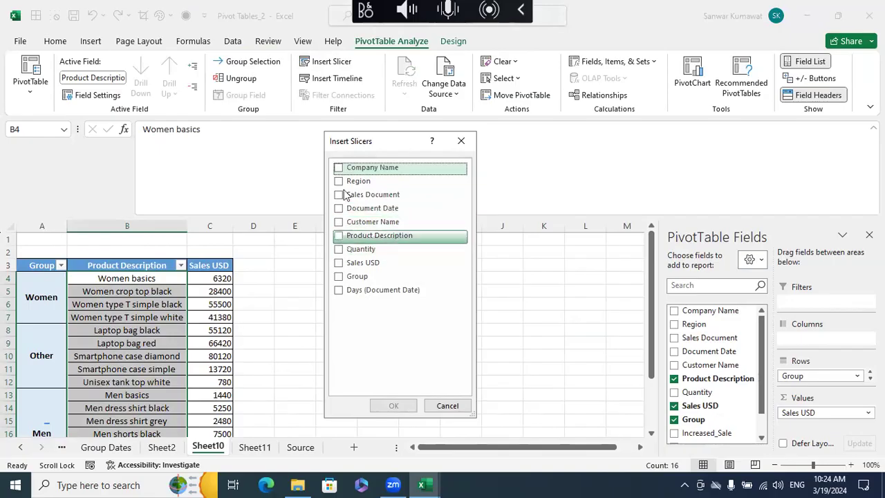
{"action": "left_click", "coordinate": [447, 406]}
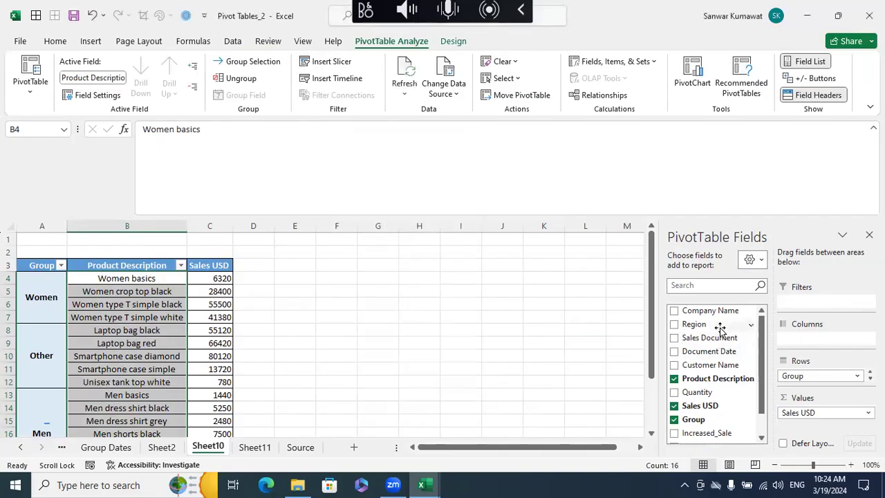
{"action": "left_click", "coordinate": [515, 341]}
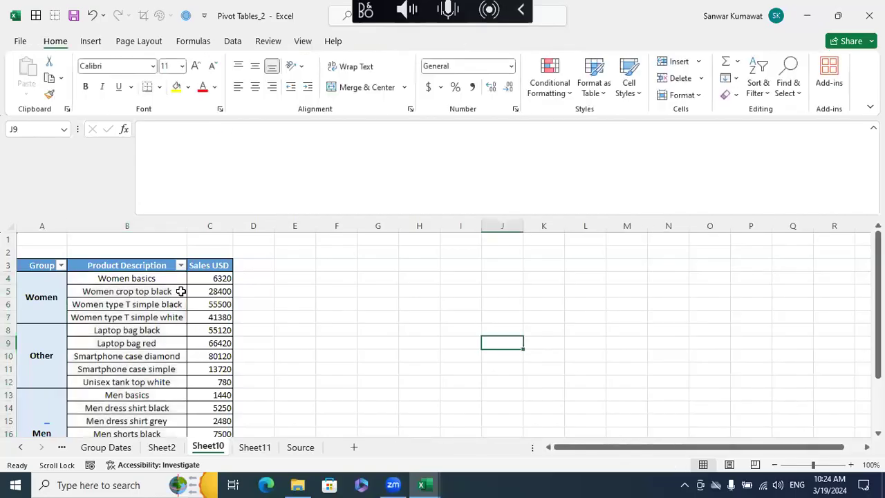
- Add a slicer for Company Name to the product pivot and shorten it to about 1.4 inches high
{"action": "left_click", "coordinate": [163, 291]}
{"action": "right_click", "coordinate": [719, 309]}
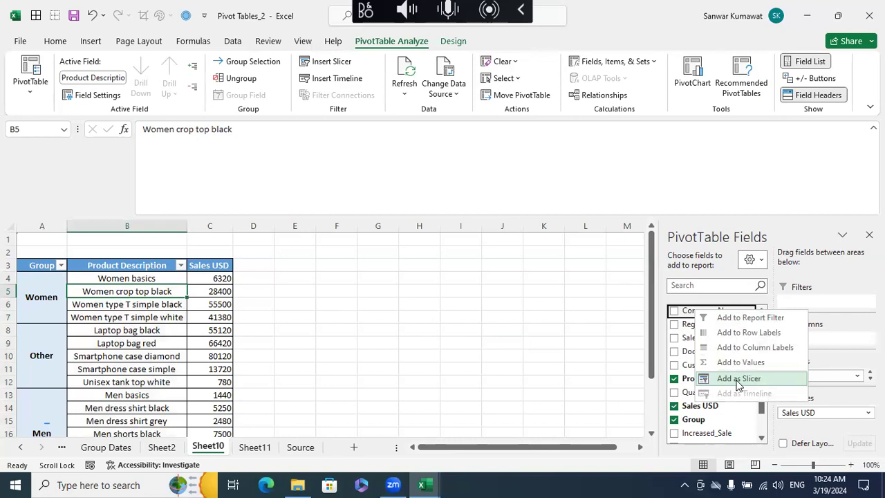
{"action": "left_click", "coordinate": [708, 256]}
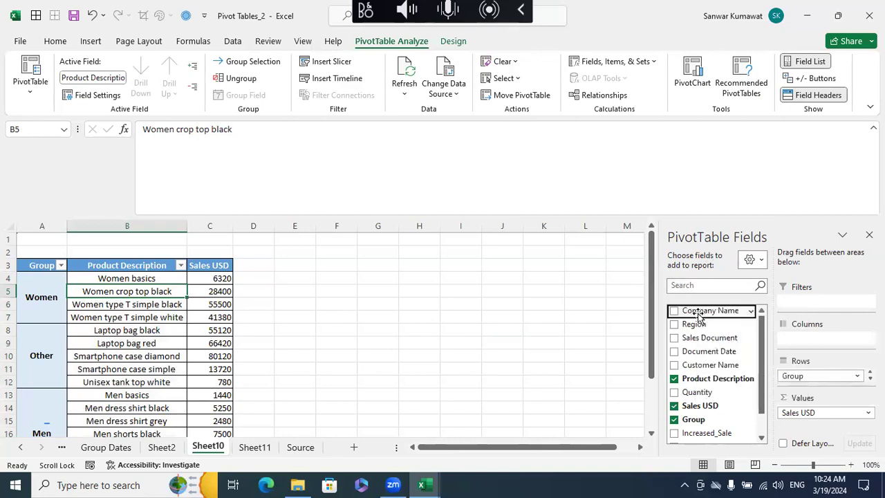
{"action": "right_click", "coordinate": [696, 311]}
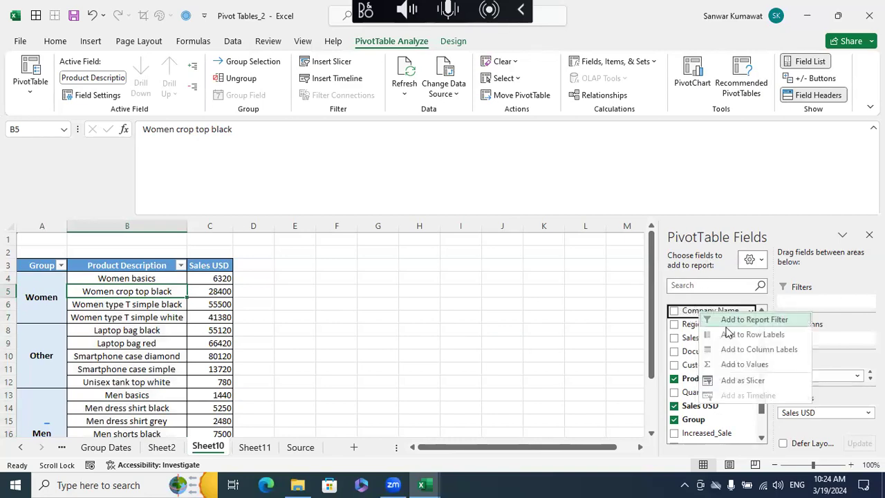
{"action": "left_click", "coordinate": [733, 379]}
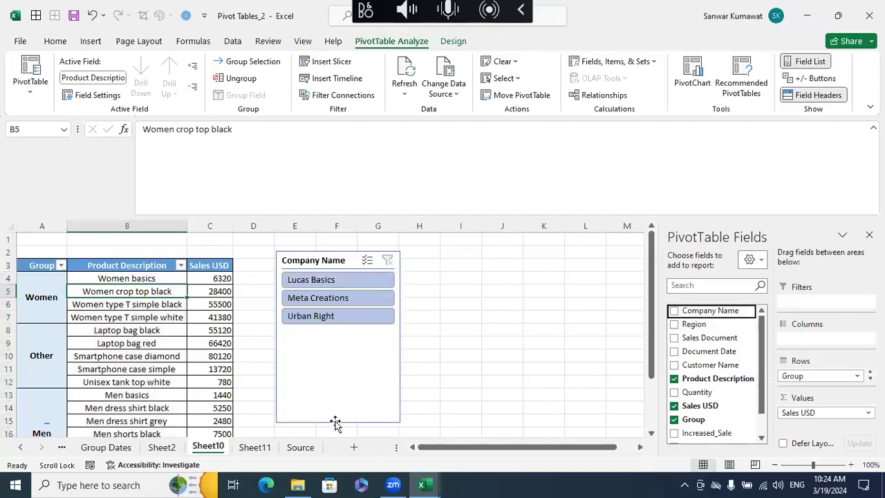
{"action": "left_click", "coordinate": [337, 421]}
{"action": "left_click_drag", "start_coordinate": [337, 422], "coordinate": [338, 338]}
- Filter the pivot by Lucas Basics, Meta Creations and Urban Right in turn with the slicer, and clear the filter
{"action": "left_click", "coordinate": [333, 282]}
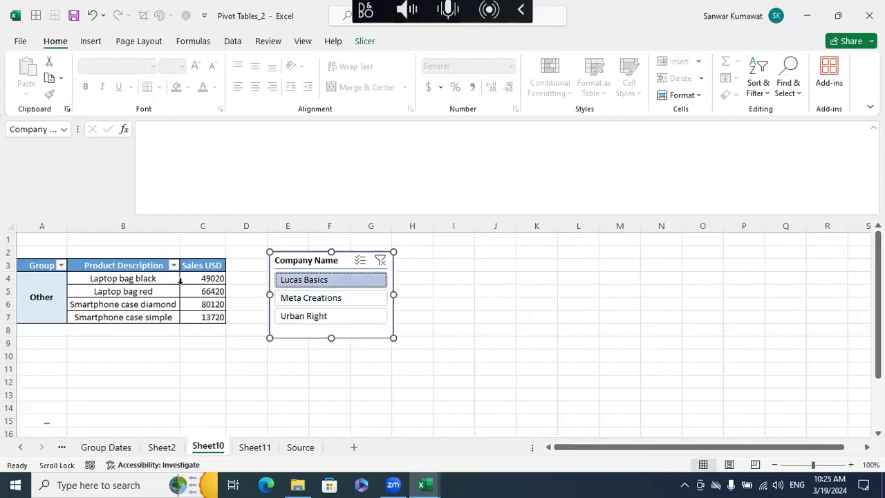
{"action": "left_click", "coordinate": [280, 298]}
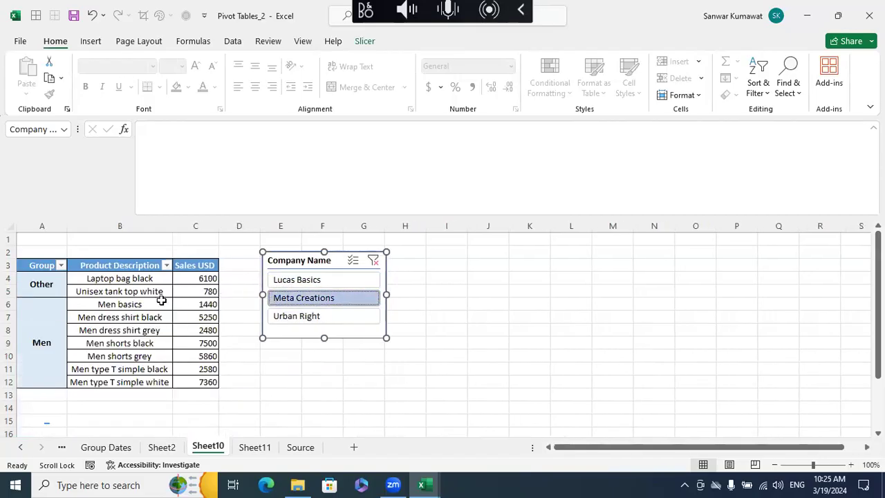
{"action": "left_click", "coordinate": [280, 317]}
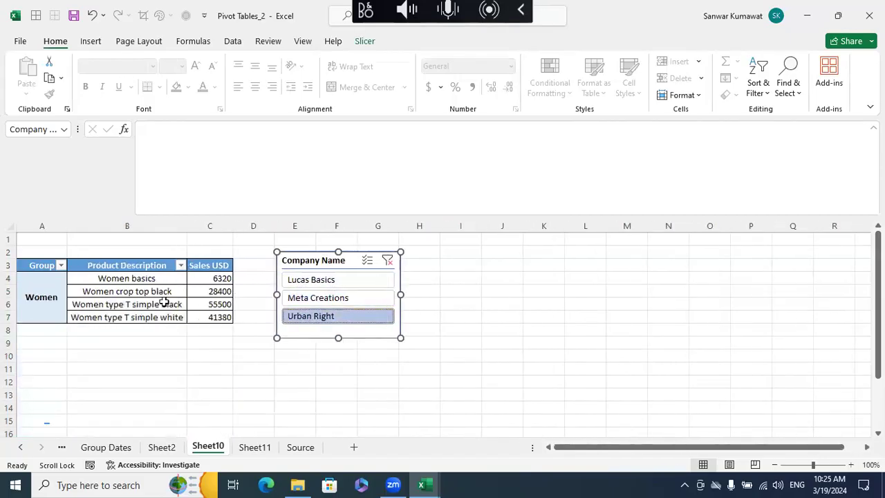
{"action": "left_click", "coordinate": [387, 262]}
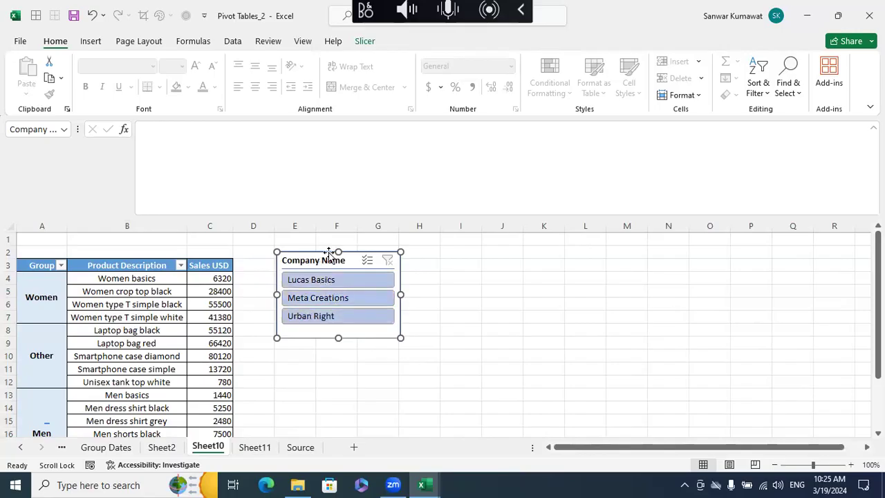
- Arrange the Company Name slicer's buttons in 3 columns and resize it to about 3.25 inches wide and one button row high
{"action": "left_click", "coordinate": [365, 41]}
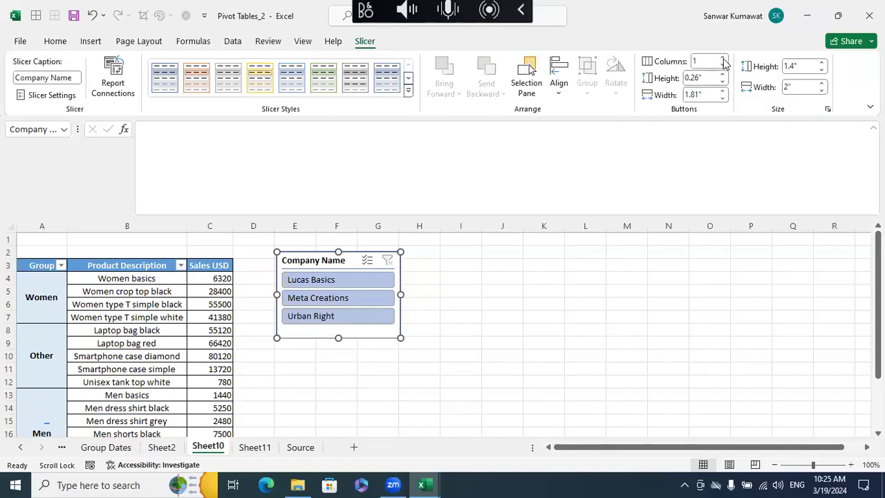
{"action": "left_click", "coordinate": [723, 60]}
{"action": "left_click", "coordinate": [723, 60]}
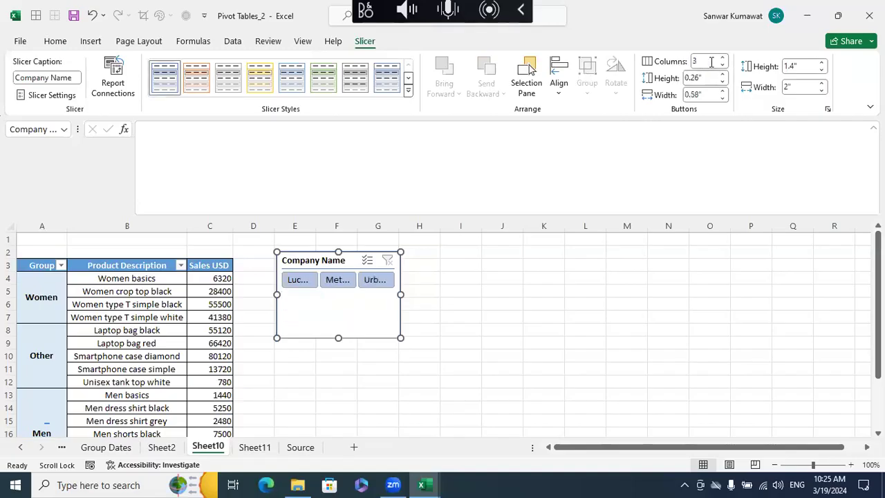
{"action": "left_click", "coordinate": [490, 302]}
{"action": "left_click", "coordinate": [398, 308]}
{"action": "left_click_drag", "start_coordinate": [400, 294], "coordinate": [478, 295]}
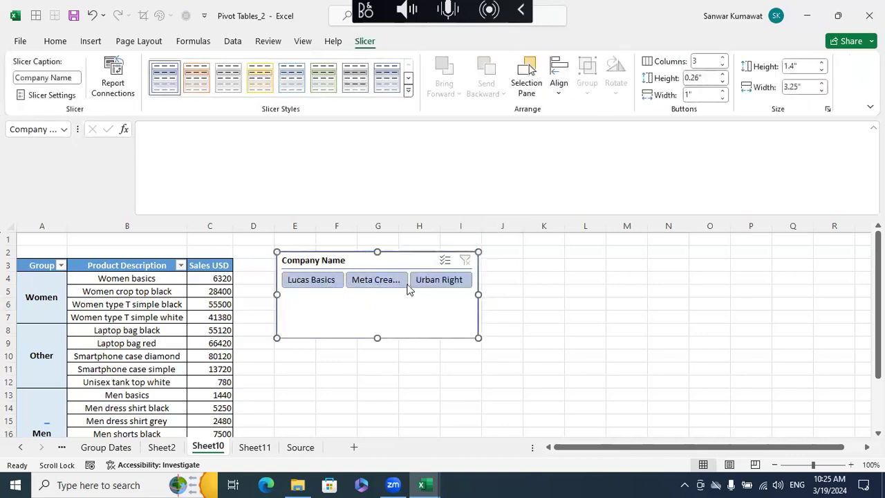
{"action": "left_click_drag", "start_coordinate": [376, 339], "coordinate": [381, 295]}
{"action": "left_click", "coordinate": [492, 355]}
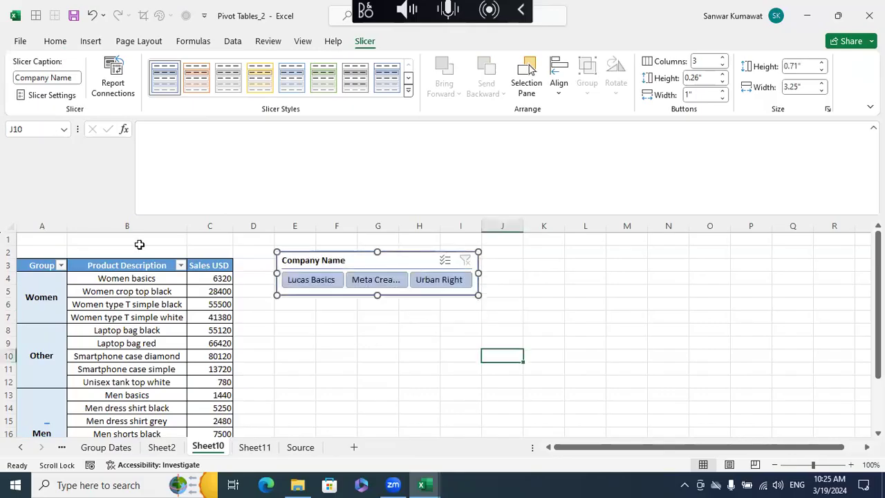
- Insert two blank rows above the pivot table at the top of Sheet10
{"action": "left_click", "coordinate": [9, 239]}
{"action": "key", "text": "ctrl+plus"}
{"action": "key", "text": "ctrl+plus"}
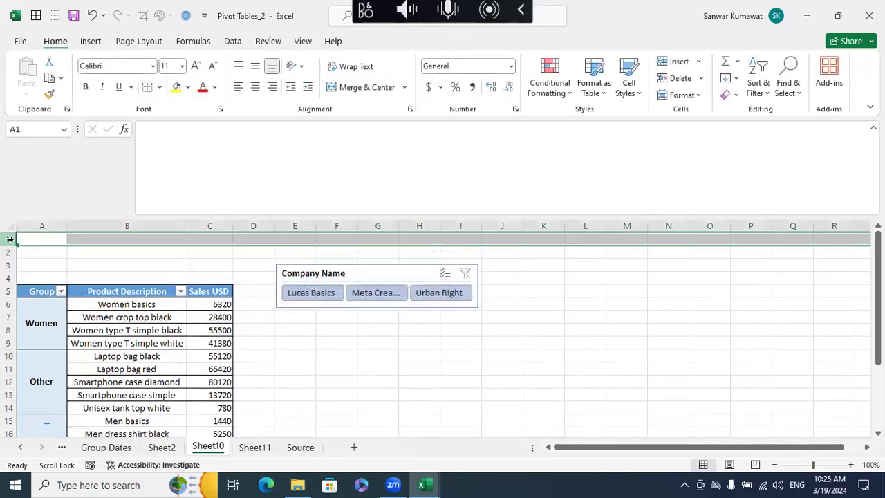
{"action": "left_click", "coordinate": [416, 405]}
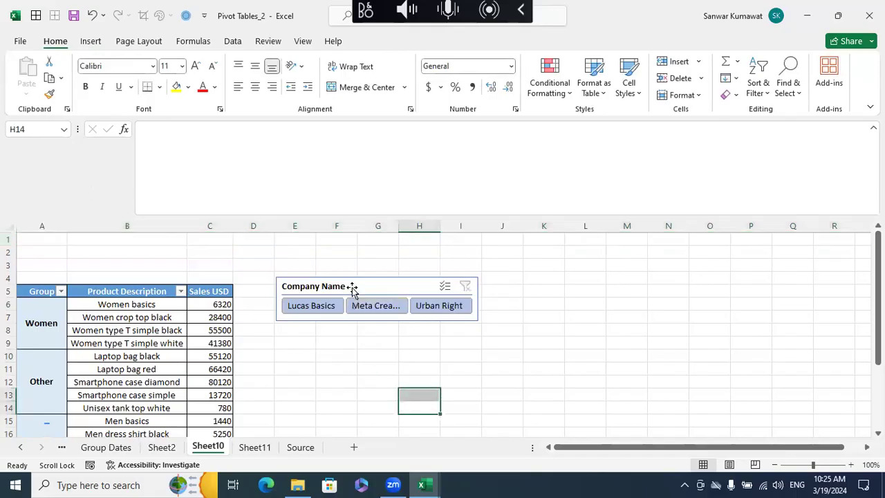
- Move the Company Name slicer into the blank rows above the pivot and widen it to match the table's width
{"action": "left_click_drag", "start_coordinate": [351, 288], "coordinate": [39, 233]}
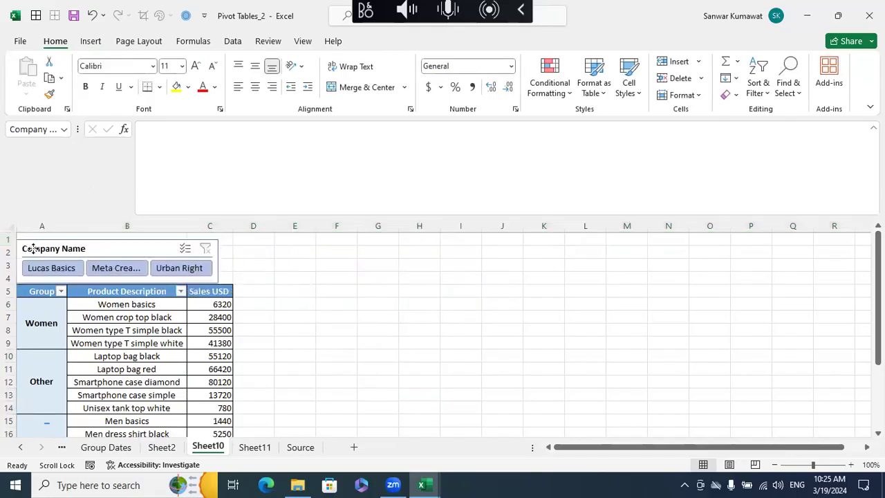
{"action": "left_click", "coordinate": [32, 248]}
{"action": "left_click_drag", "start_coordinate": [230, 264], "coordinate": [232, 269]}
{"action": "left_click", "coordinate": [379, 330]}
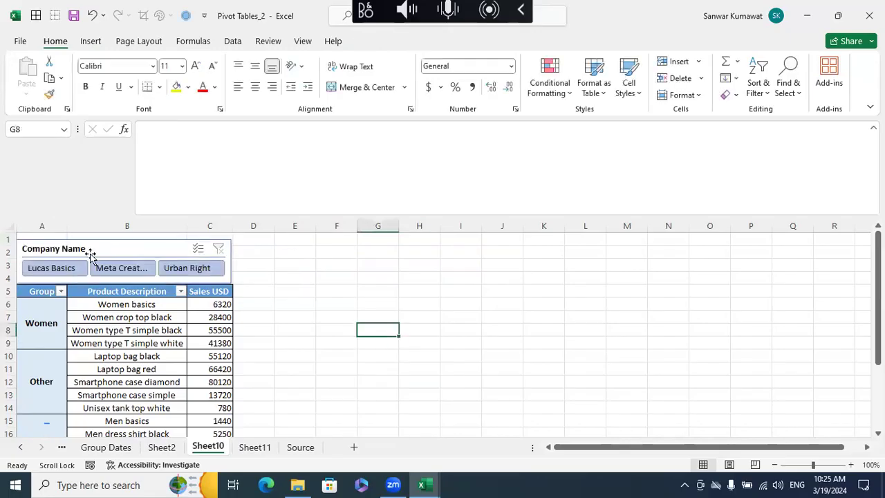
- Cycle the repositioned slicer twice through Lucas Basics, Meta Creations and Urban Right, and clear its filter
{"action": "left_click", "coordinate": [65, 267]}
{"action": "left_click", "coordinate": [118, 270]}
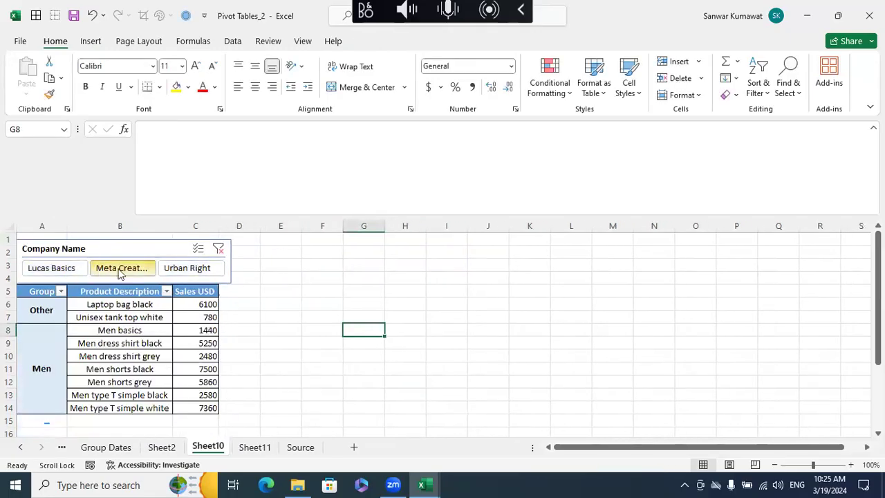
{"action": "left_click", "coordinate": [183, 267]}
{"action": "left_click", "coordinate": [54, 269]}
{"action": "left_click", "coordinate": [124, 270]}
{"action": "left_click", "coordinate": [181, 268]}
{"action": "left_click", "coordinate": [219, 248]}
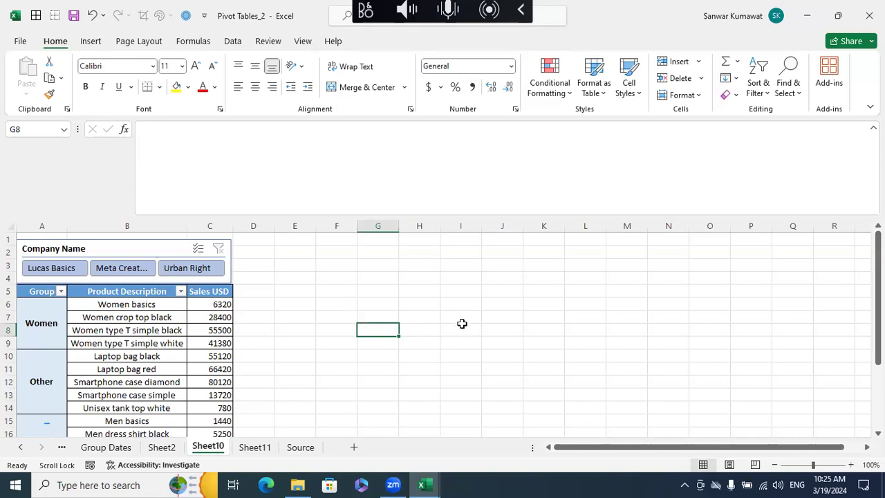
{"action": "left_click", "coordinate": [461, 325]}
{"action": "scroll", "coordinate": [461, 323], "scroll_direction": "down", "scroll_amount": 9}
{"action": "scroll", "coordinate": [461, 323], "scroll_direction": "up", "scroll_amount": 9}
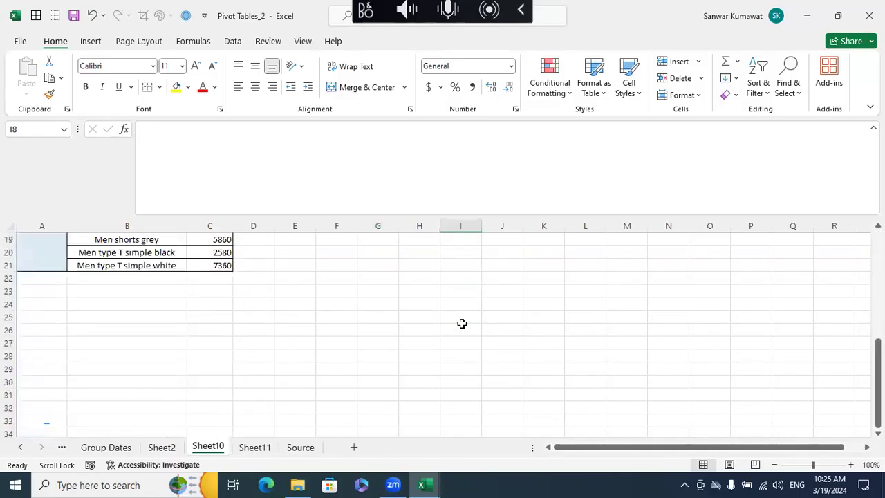
{"action": "left_click", "coordinate": [500, 279]}
- Close the Pivot Tables_2 and Pivot Tables_1 workbooks without saving changes
{"action": "left_click", "coordinate": [869, 16]}
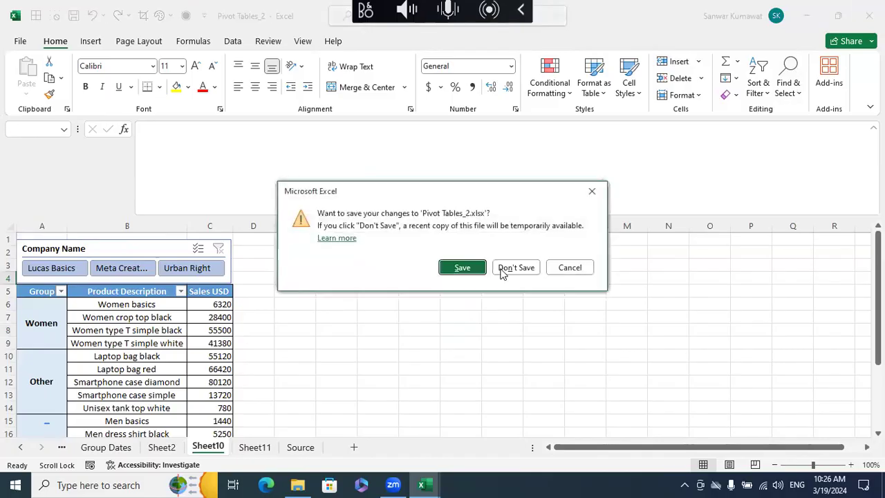
{"action": "left_click", "coordinate": [509, 269]}
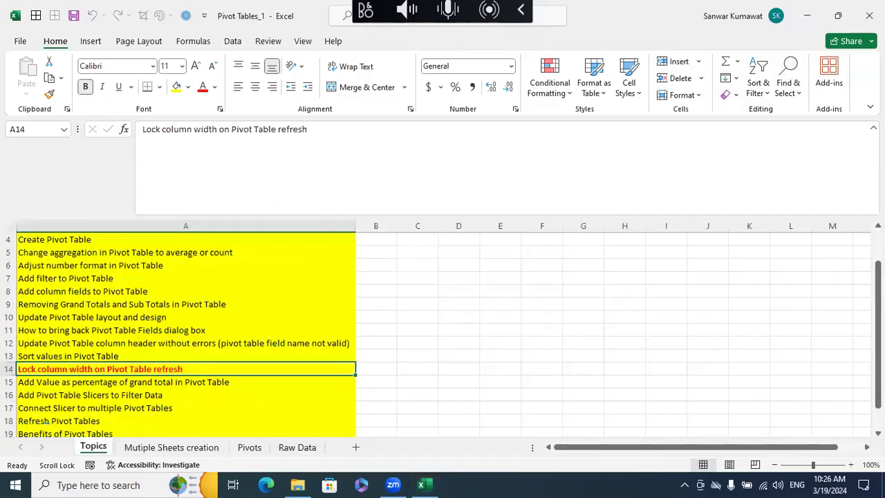
{"action": "left_click", "coordinate": [868, 15]}
{"action": "left_click", "coordinate": [525, 269]}
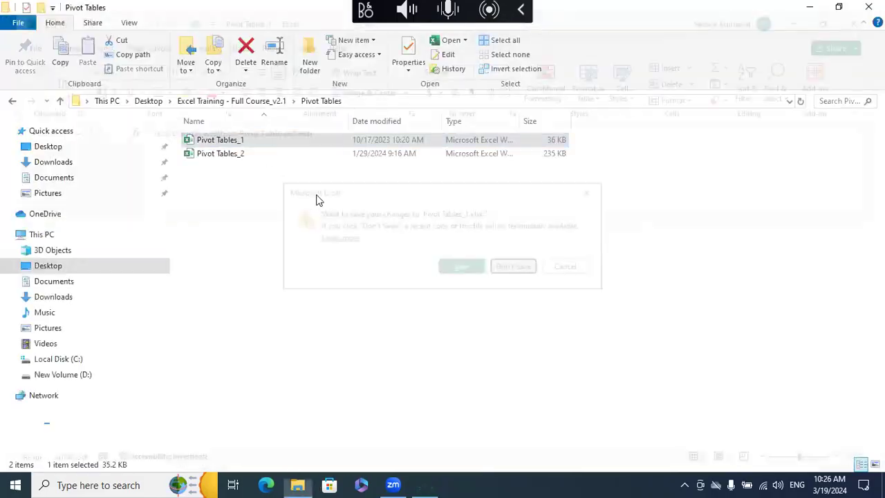
- Open the 01. Excelytics - Excel Training workbook from the Excel Training - Full Course_v2.1 folder
{"action": "left_click", "coordinate": [224, 101]}
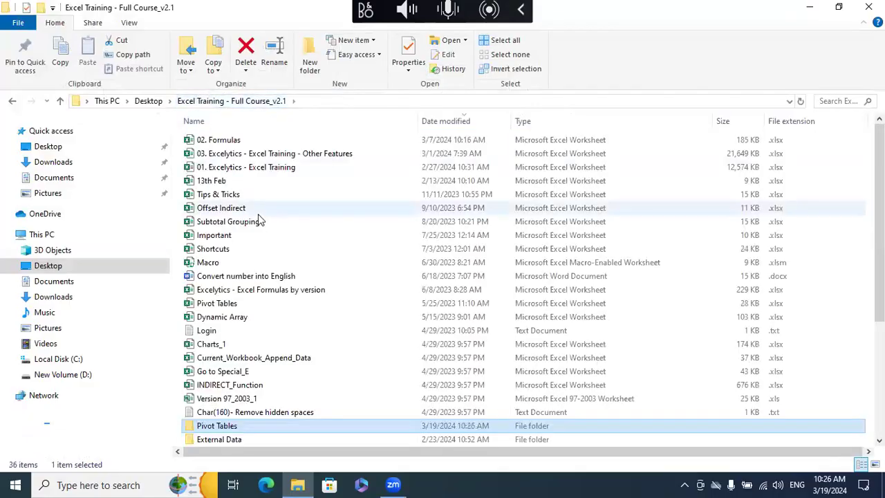
{"action": "double_click", "coordinate": [249, 170]}
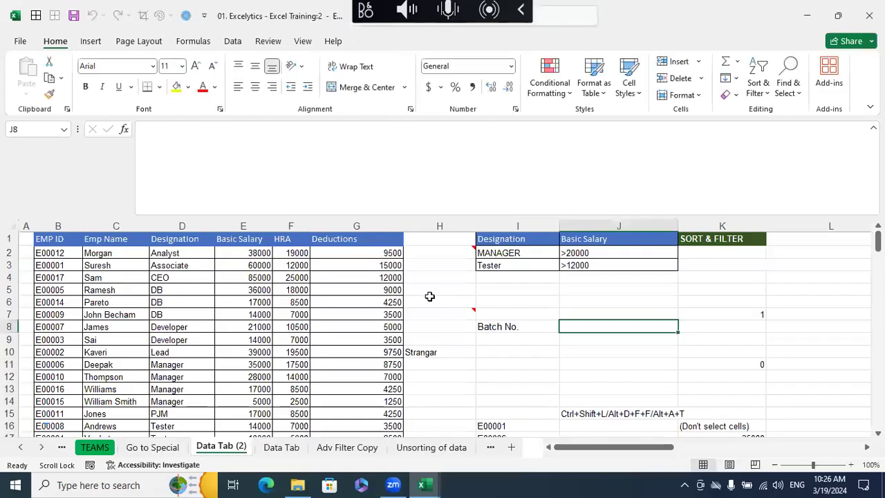
{"action": "left_click", "coordinate": [435, 275]}
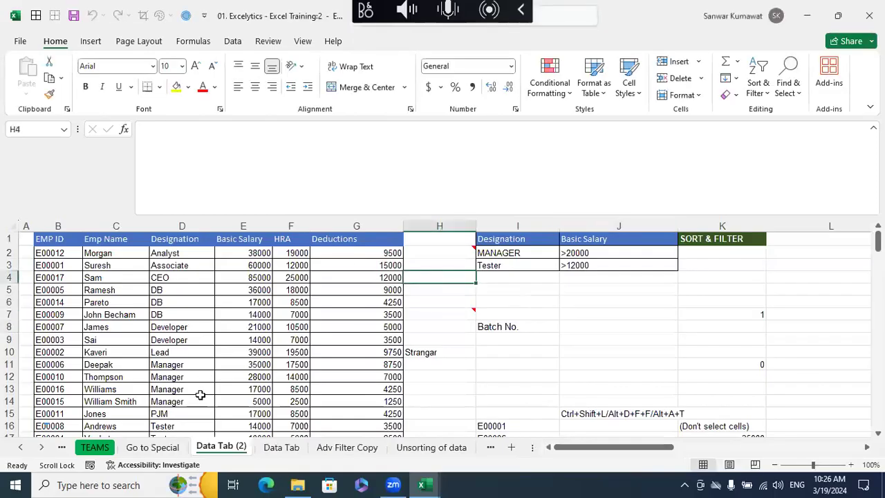
- Bring up the Charts Intro sheet and look over its chart components and chart types diagrams
{"action": "left_click", "coordinate": [41, 448]}
{"action": "left_click", "coordinate": [41, 448]}
{"action": "left_click", "coordinate": [41, 448]}
{"action": "left_click", "coordinate": [41, 448]}
{"action": "left_click", "coordinate": [41, 448]}
{"action": "left_click", "coordinate": [41, 448]}
{"action": "left_click", "coordinate": [41, 448]}
{"action": "left_click", "coordinate": [41, 448]}
{"action": "left_click", "coordinate": [40, 448]}
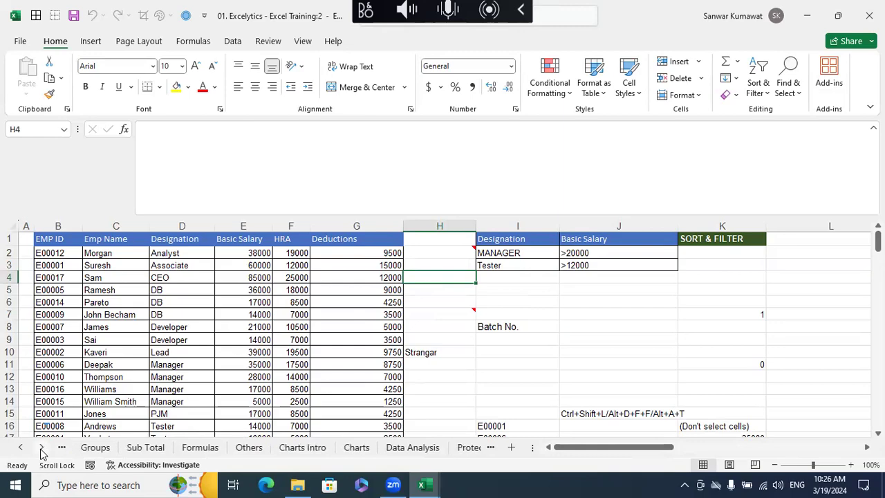
{"action": "left_click", "coordinate": [302, 447]}
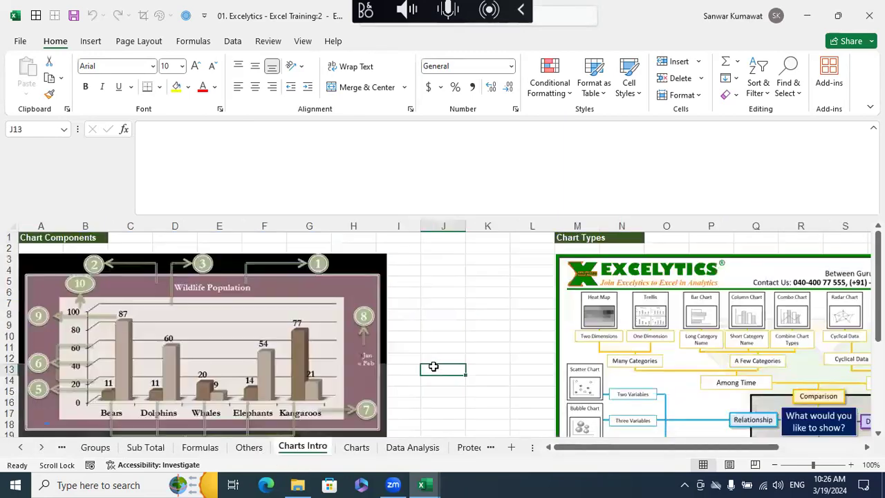
{"action": "scroll", "coordinate": [433, 367], "scroll_direction": "down", "scroll_amount": 5}
{"action": "scroll", "coordinate": [434, 366], "scroll_direction": "down", "scroll_amount": 3}
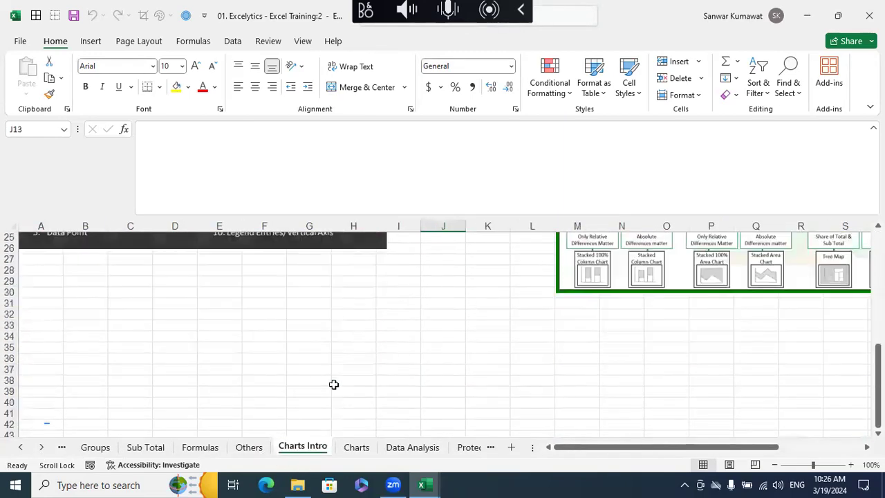
- Switch to File Explorer and open the Profit Analysis_Live - Copy workbook from Excel Projects, 01 Profit Analysis
{"action": "left_click", "coordinate": [297, 484]}
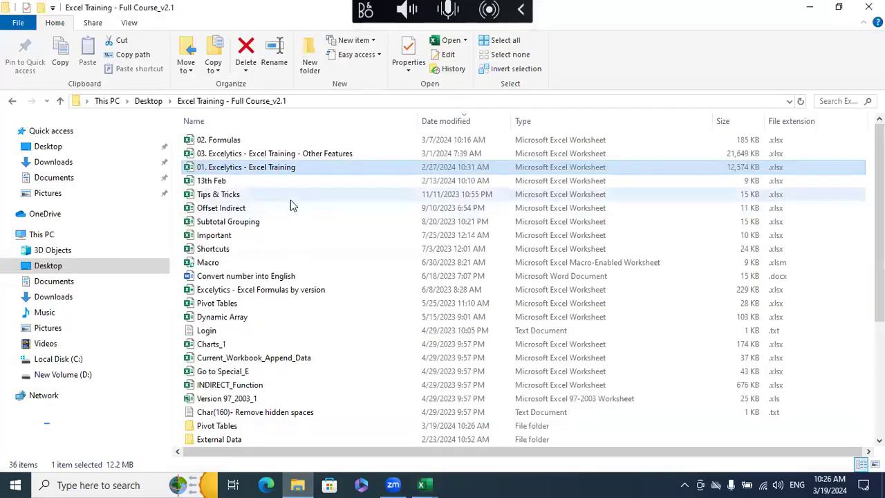
{"action": "scroll", "coordinate": [271, 252], "scroll_direction": "down", "scroll_amount": 4}
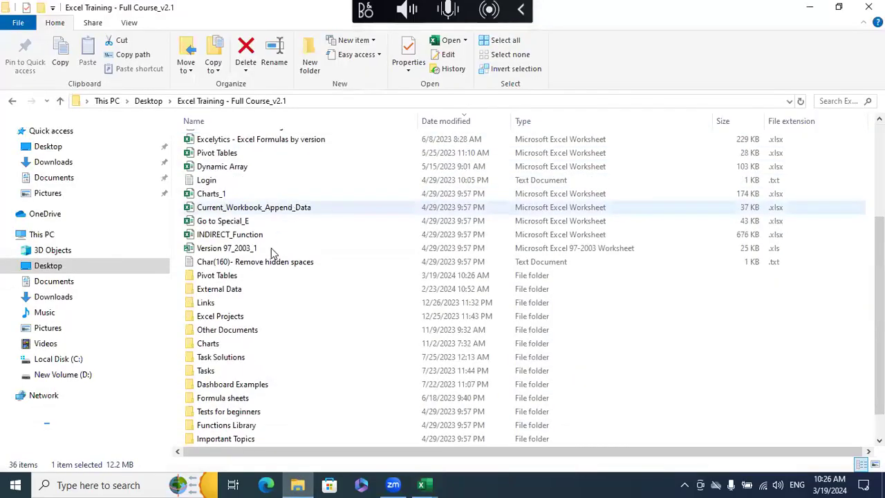
{"action": "left_click", "coordinate": [237, 319]}
{"action": "double_click", "coordinate": [238, 319]}
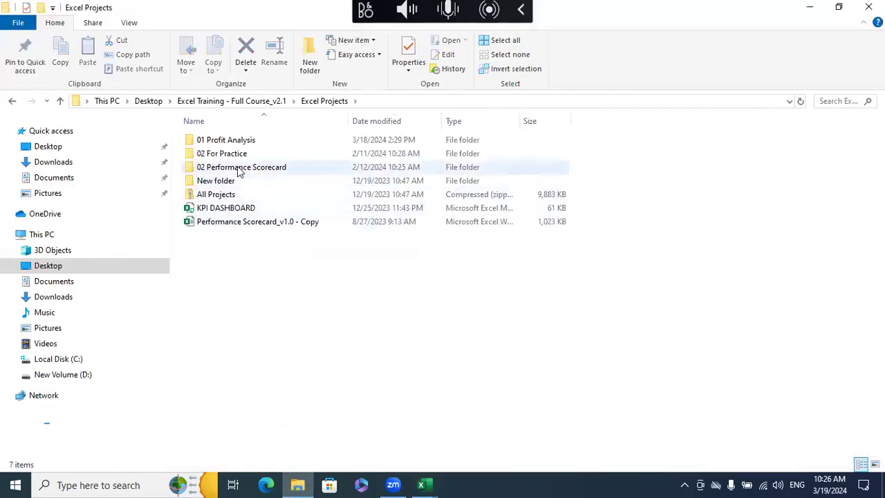
{"action": "double_click", "coordinate": [246, 141]}
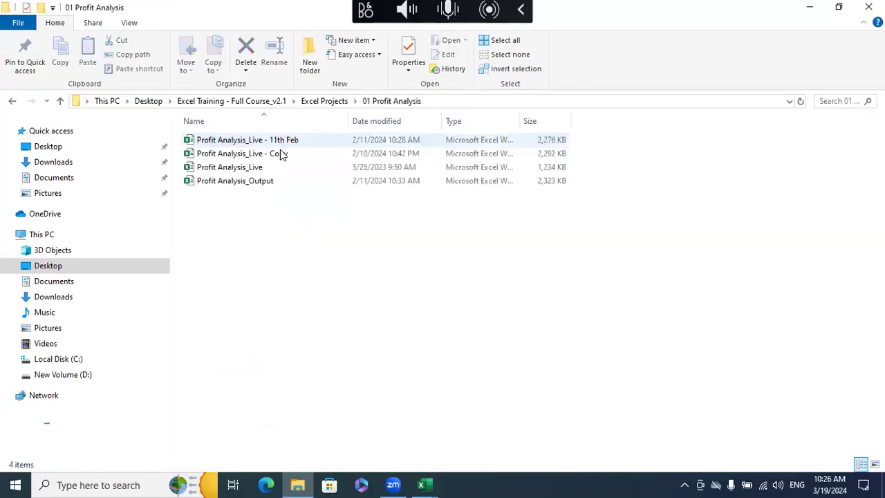
{"action": "double_click", "coordinate": [279, 153]}
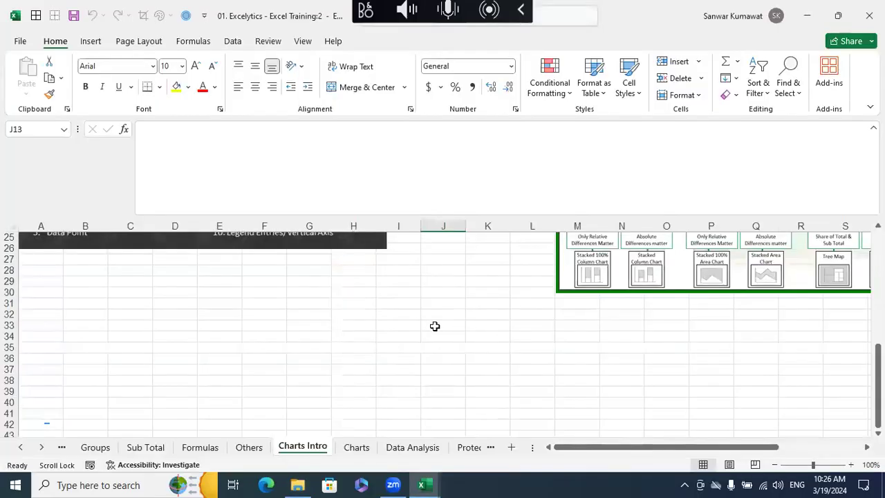
{"action": "left_click", "coordinate": [443, 322]}
{"action": "scroll", "coordinate": [443, 322], "scroll_direction": "down", "scroll_amount": 1}
{"action": "scroll", "coordinate": [443, 322], "scroll_direction": "down", "scroll_amount": 2}
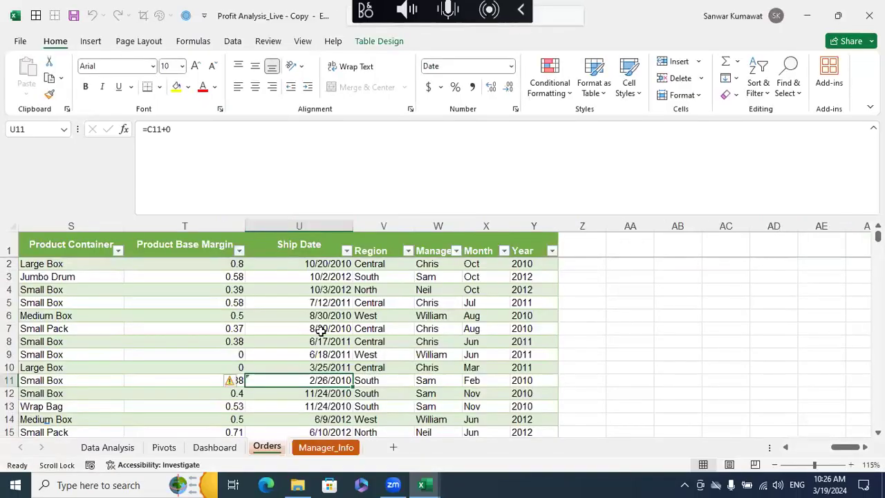
- Examine the columns of the Orders table, from the ship date and region fields back to the order, sales and profit fields
{"action": "left_click", "coordinate": [321, 330]}
{"action": "scroll", "coordinate": [322, 330], "scroll_direction": "down", "scroll_amount": 5}
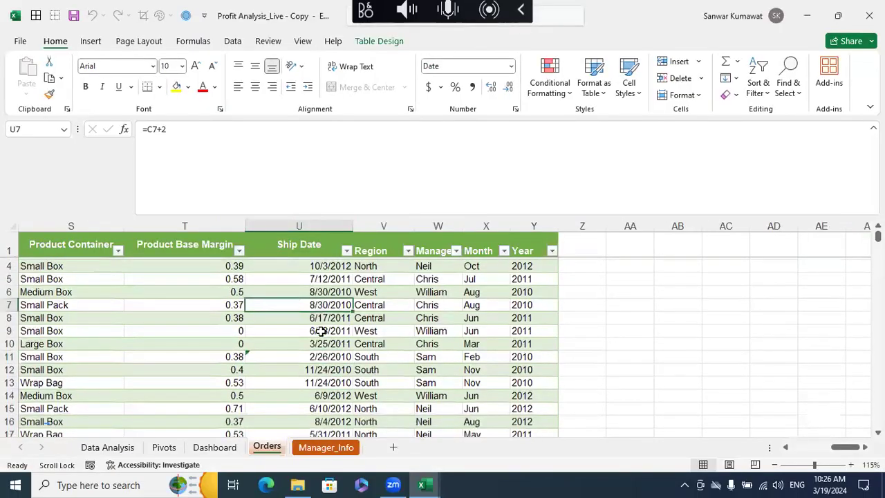
{"action": "scroll", "coordinate": [253, 355], "scroll_direction": "up", "scroll_amount": 5}
{"action": "left_click", "coordinate": [292, 288]}
{"action": "left_click", "coordinate": [293, 253]}
{"action": "scroll", "coordinate": [304, 297], "scroll_direction": "left", "scroll_amount": 5}
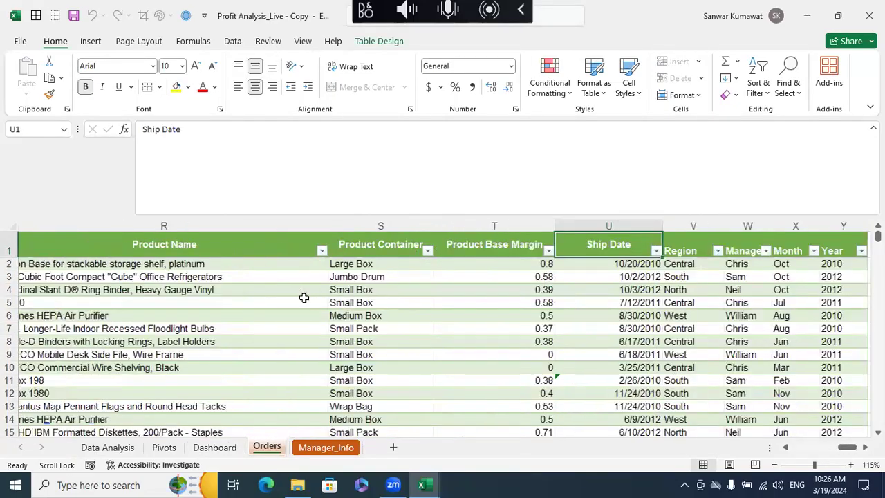
{"action": "scroll", "coordinate": [304, 297], "scroll_direction": "left", "scroll_amount": 10}
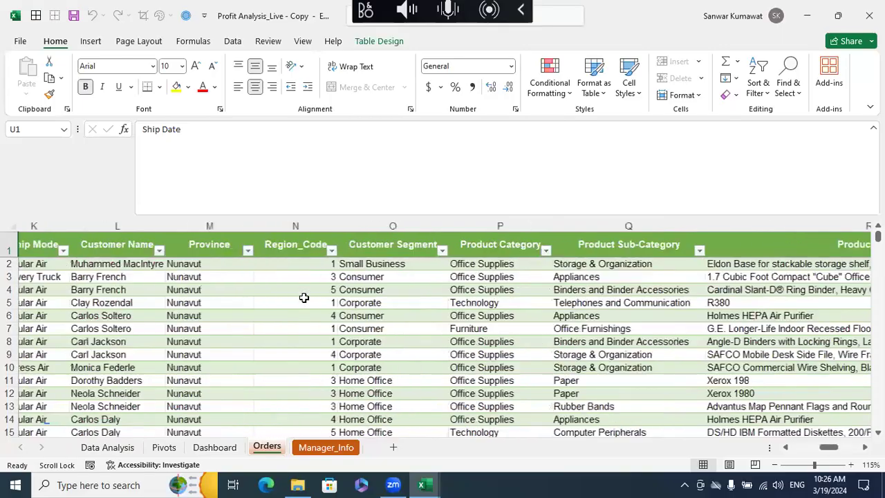
{"action": "scroll", "coordinate": [420, 362], "scroll_direction": "down", "scroll_amount": 1}
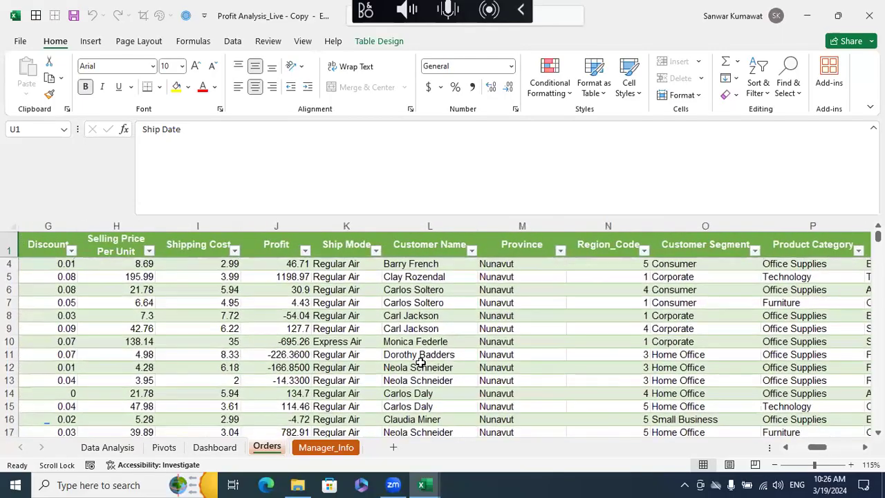
{"action": "left_click", "coordinate": [283, 304]}
{"action": "scroll", "coordinate": [421, 363], "scroll_direction": "left", "scroll_amount": 6}
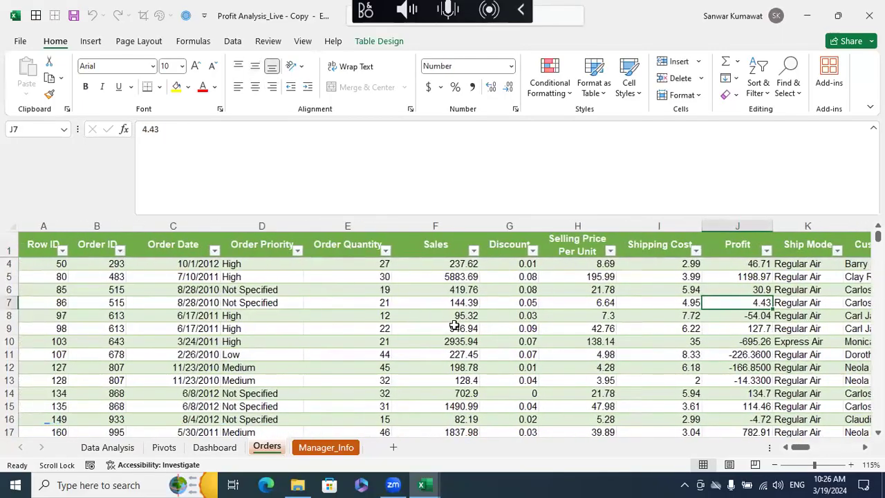
{"action": "left_click", "coordinate": [453, 328]}
{"action": "scroll", "coordinate": [453, 325], "scroll_direction": "right", "scroll_amount": 2}
{"action": "scroll", "coordinate": [453, 325], "scroll_direction": "left", "scroll_amount": 2}
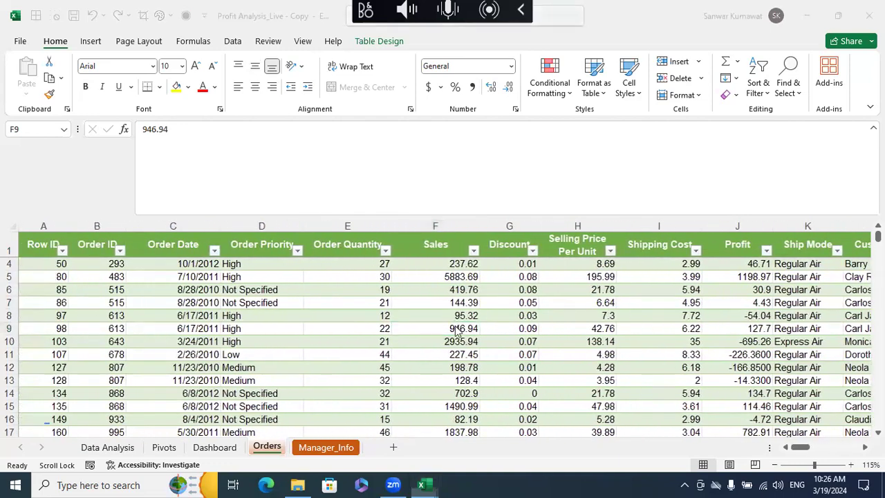
- Turn off Scroll Lock using the Windows On-Screen Keyboard, and close the keyboard
{"action": "key", "text": "super"}
{"action": "type", "text": "key"}
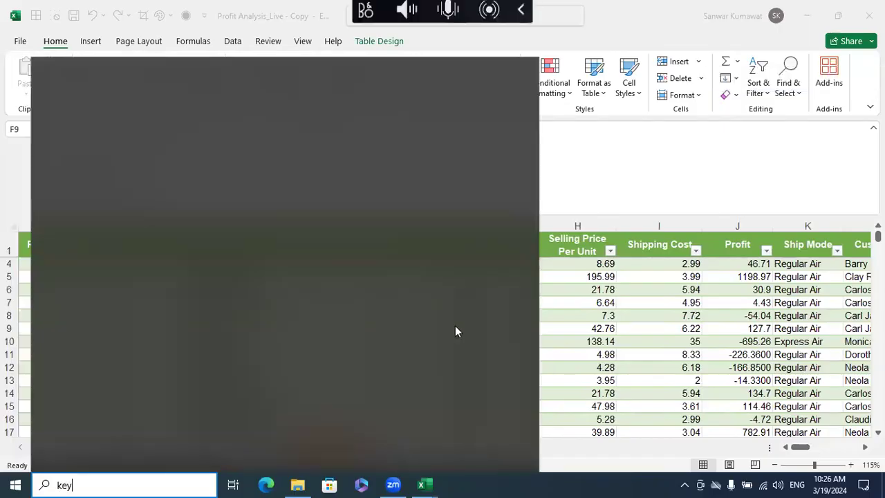
{"action": "key", "text": "BackSpace"}
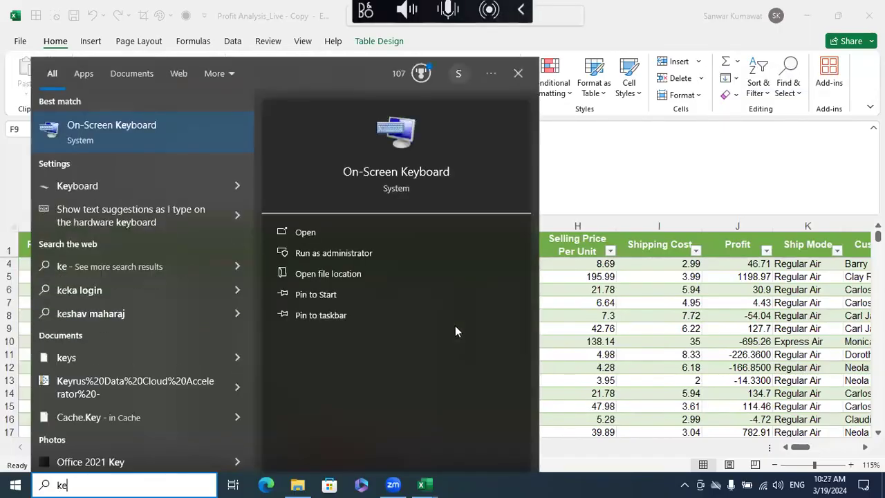
{"action": "left_click", "coordinate": [305, 232]}
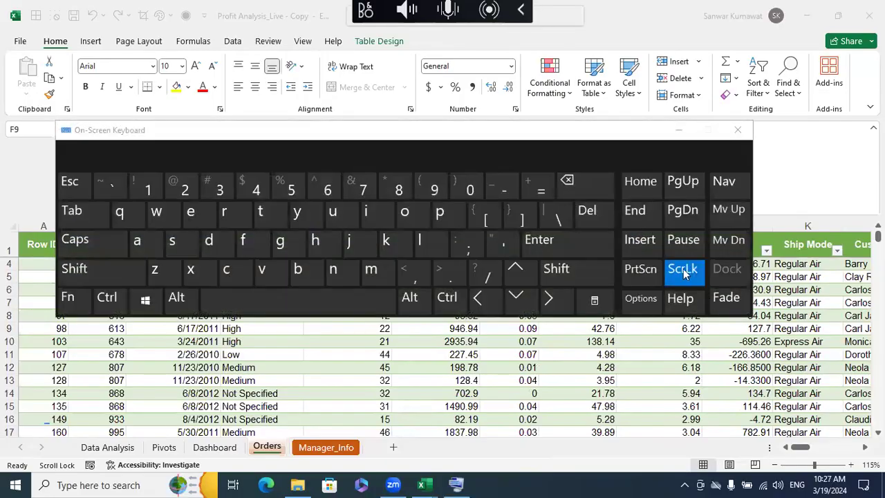
{"action": "left_click", "coordinate": [683, 269]}
{"action": "left_click", "coordinate": [737, 130]}
- Move the cell selection back and forth along row 6 of the Orders table to check cell navigation
{"action": "left_click", "coordinate": [540, 294]}
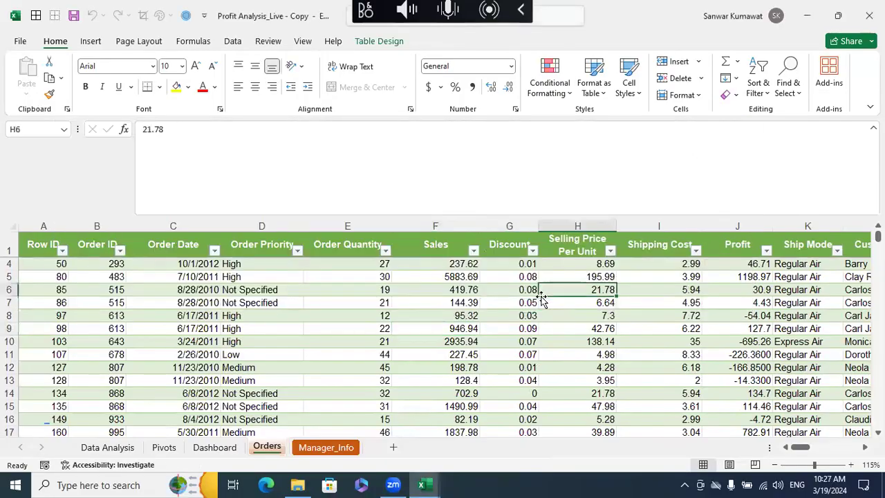
{"action": "key", "text": "ctrl+Left"}
{"action": "key", "text": "Right"}
{"action": "key", "text": "Right"}
{"action": "key", "text": "Right"}
{"action": "key", "text": "Left"}
{"action": "key", "text": "Left"}
{"action": "key", "text": "Left"}
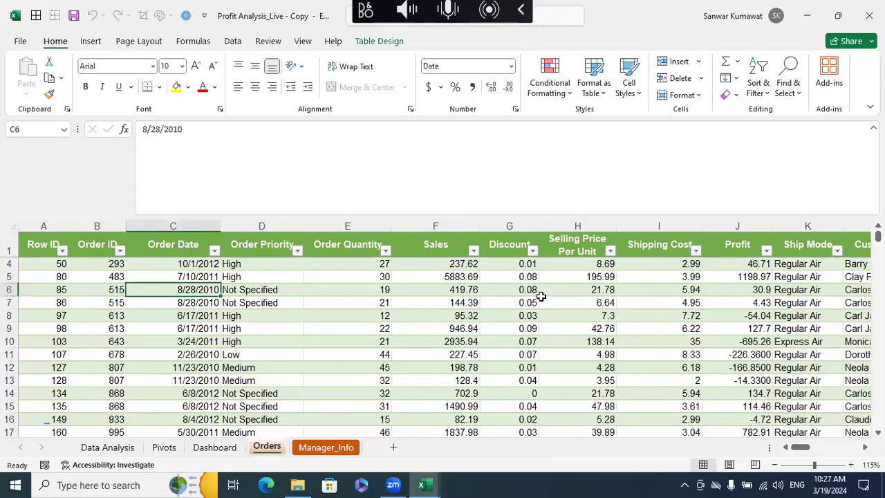
{"action": "key", "text": "Right"}
- Insert a PivotTable based on the Sales_Data table, placed on a new worksheet
{"action": "key", "text": "alt"}
{"action": "key", "text": "n"}
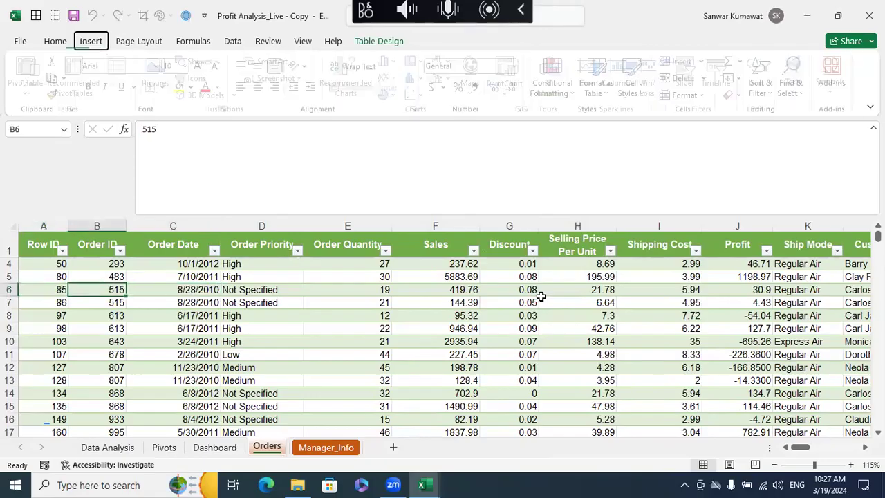
{"action": "key", "text": "v"}
{"action": "left_click", "coordinate": [105, 115]}
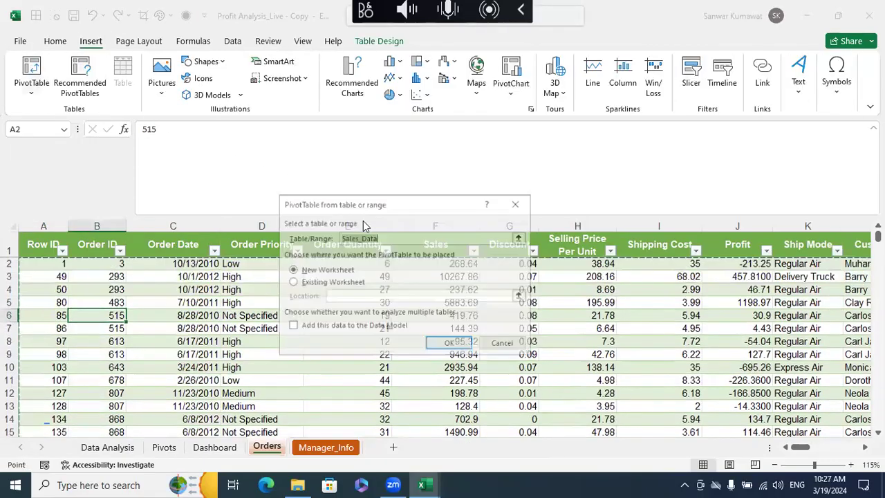
{"action": "left_click", "coordinate": [459, 348]}
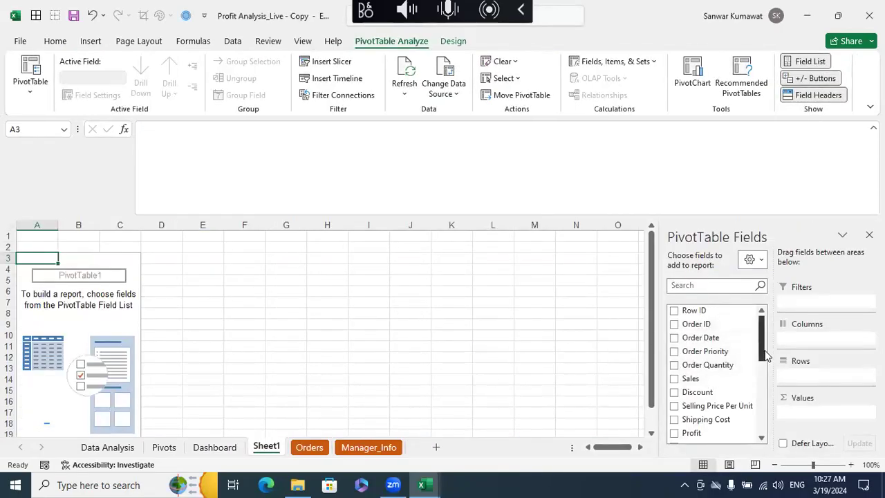
- Build the pivot table with Region as rows and the sum of Profit as values
{"action": "left_click_drag", "start_coordinate": [762, 349], "coordinate": [785, 435]}
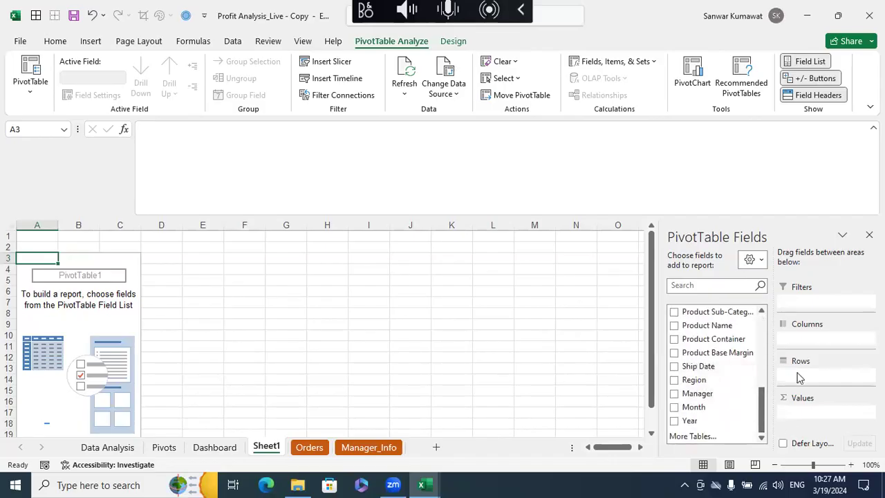
{"action": "left_click_drag", "start_coordinate": [708, 384], "coordinate": [795, 377]}
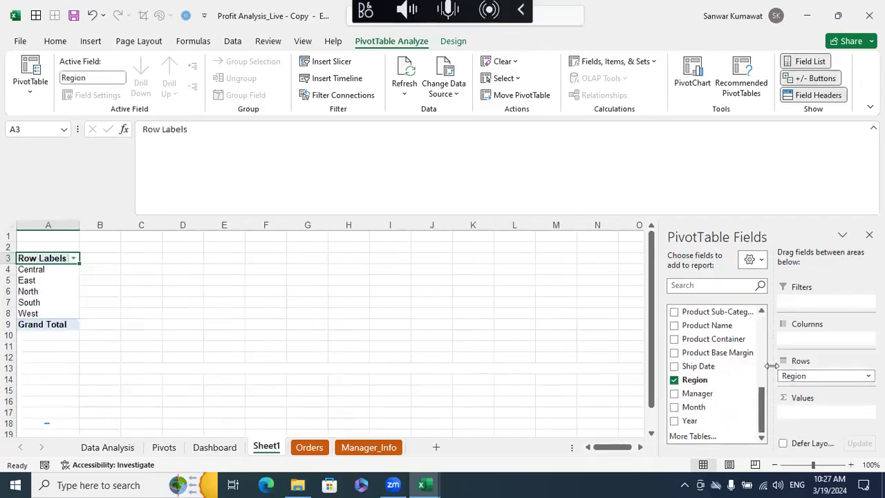
{"action": "scroll", "coordinate": [717, 405], "scroll_direction": "up", "scroll_amount": 2}
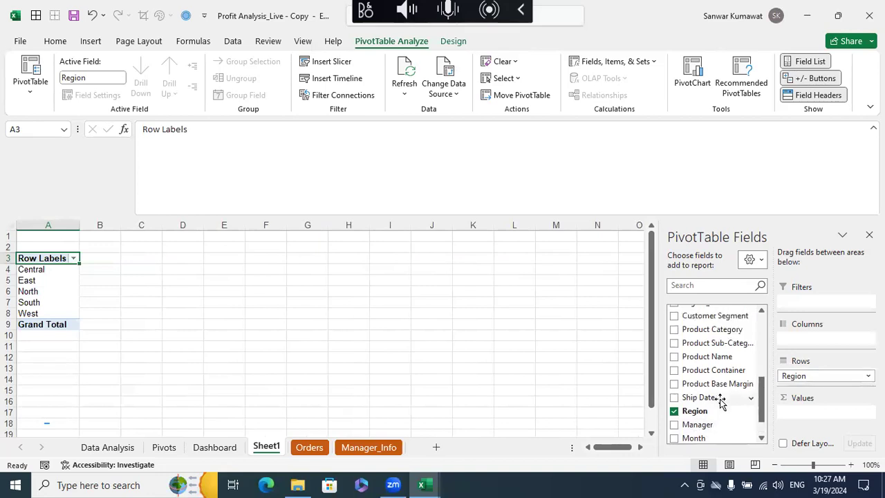
{"action": "scroll", "coordinate": [717, 364], "scroll_direction": "up", "scroll_amount": 2}
{"action": "left_click_drag", "start_coordinate": [693, 311], "coordinate": [805, 412]}
{"action": "left_click", "coordinate": [398, 335]}
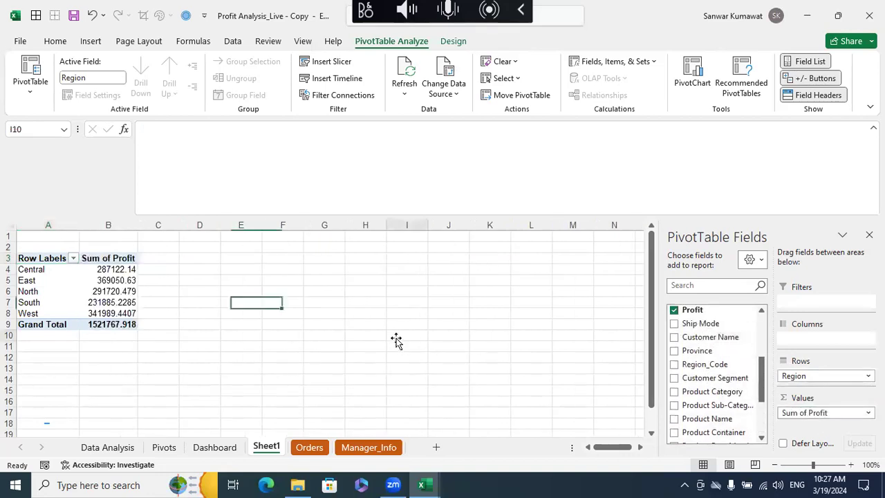
{"action": "scroll", "coordinate": [398, 336], "scroll_direction": "down", "scroll_amount": 3}
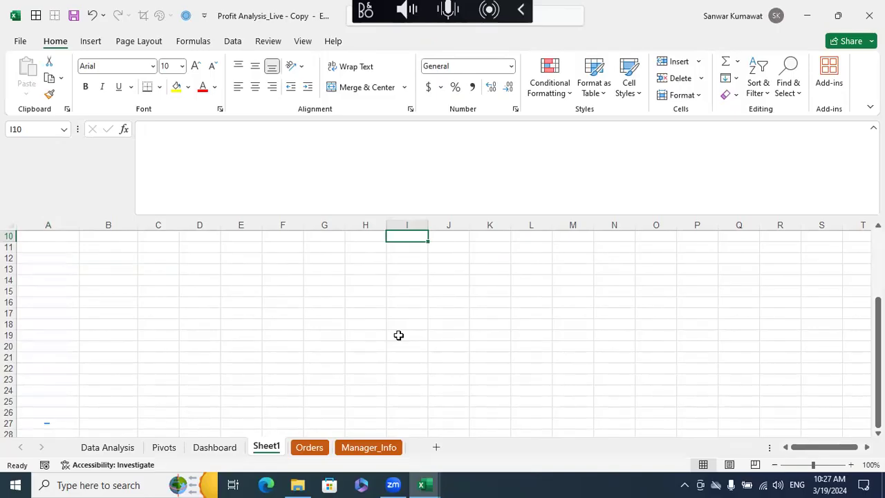
{"action": "scroll", "coordinate": [398, 335], "scroll_direction": "up", "scroll_amount": 1}
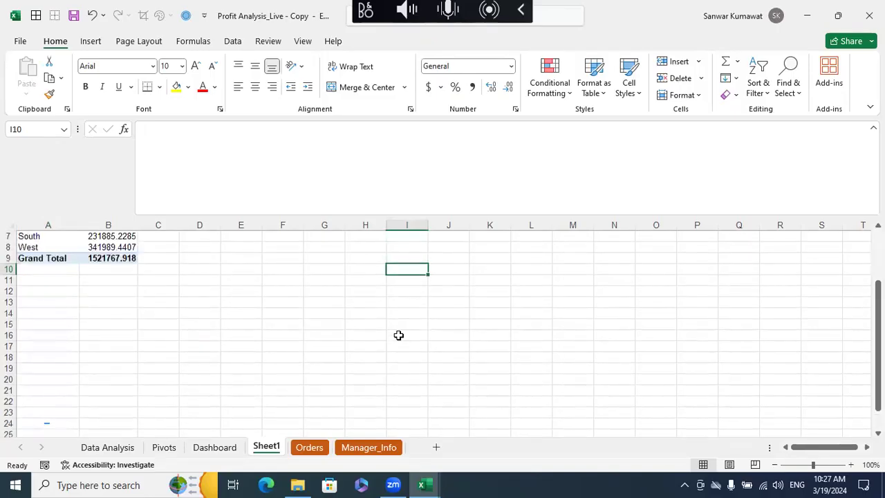
{"action": "scroll", "coordinate": [399, 335], "scroll_direction": "down", "scroll_amount": 1}
{"action": "scroll", "coordinate": [398, 334], "scroll_direction": "up", "scroll_amount": 3}
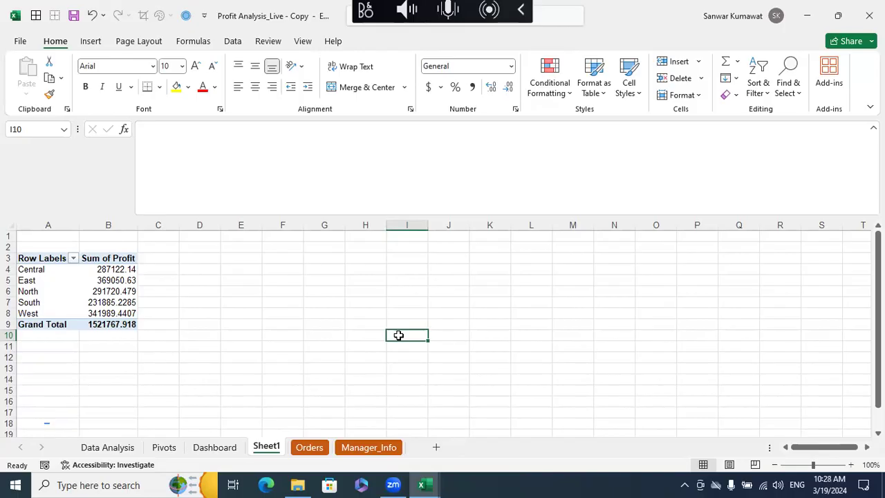
{"action": "scroll", "coordinate": [398, 334], "scroll_direction": "down", "scroll_amount": 4}
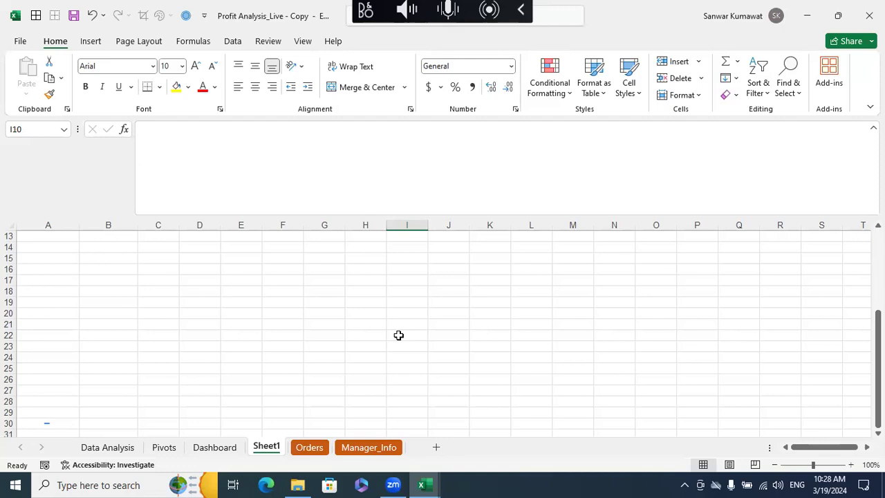
{"action": "scroll", "coordinate": [398, 335], "scroll_direction": "up", "scroll_amount": 4}
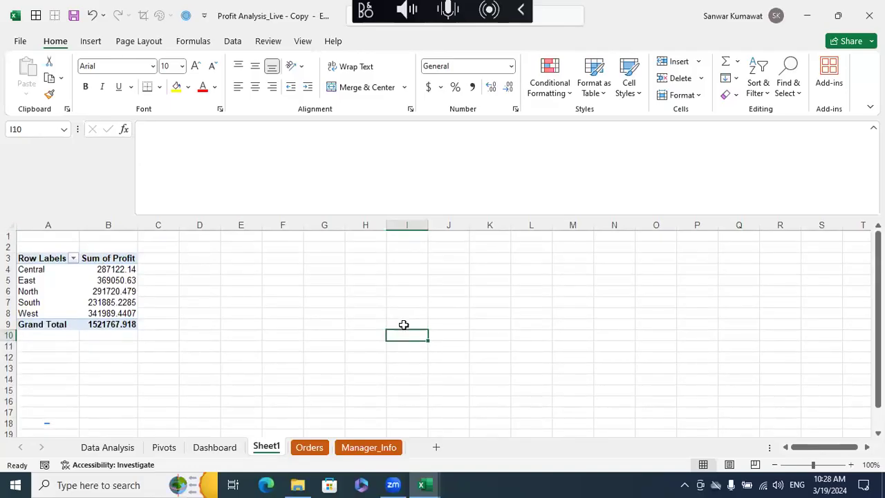
{"action": "scroll", "coordinate": [404, 324], "scroll_direction": "down", "scroll_amount": 4}
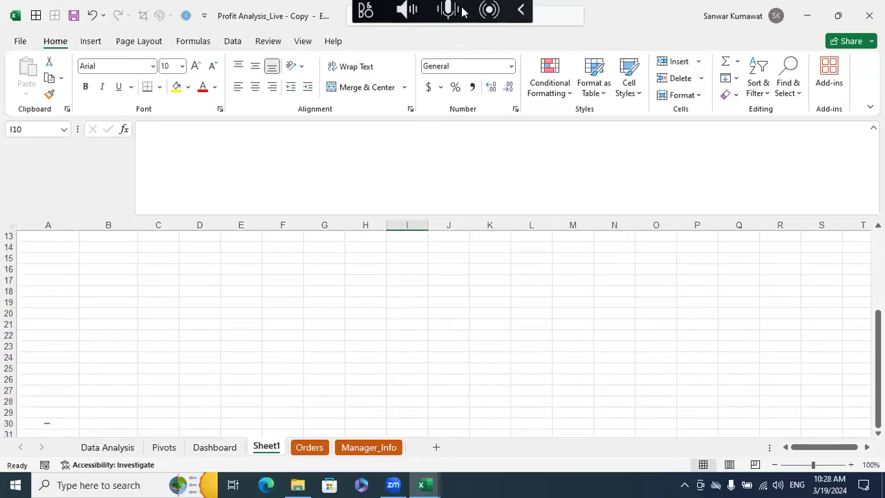
- Insert a clustered column PivotChart from the pivot table of Profit by Region on Sheet1
{"action": "left_click", "coordinate": [631, 171]}
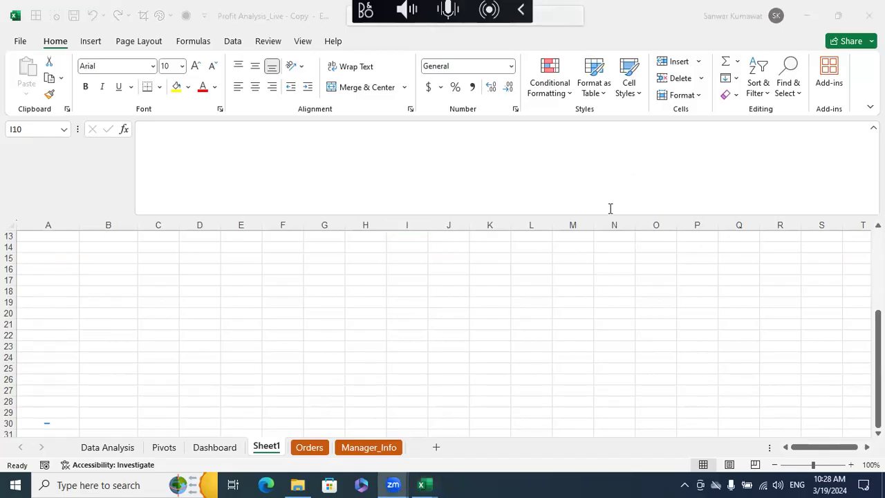
{"action": "left_click", "coordinate": [503, 287]}
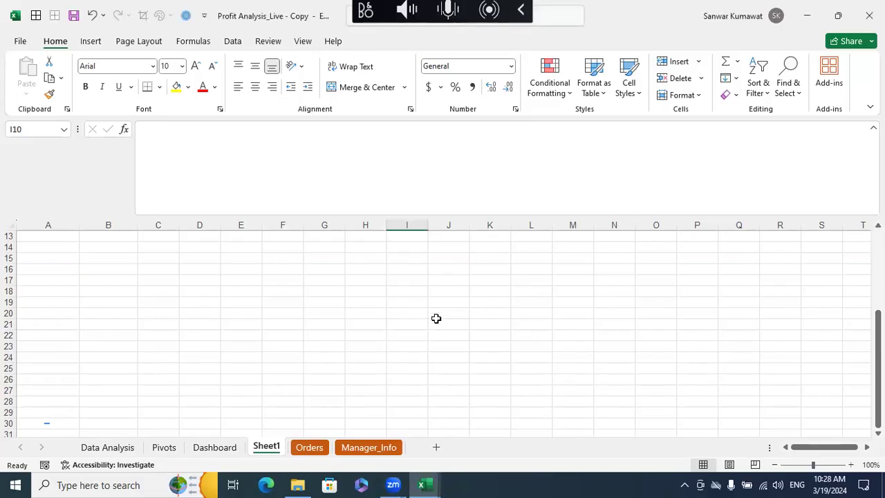
{"action": "scroll", "coordinate": [424, 311], "scroll_direction": "up", "scroll_amount": 4}
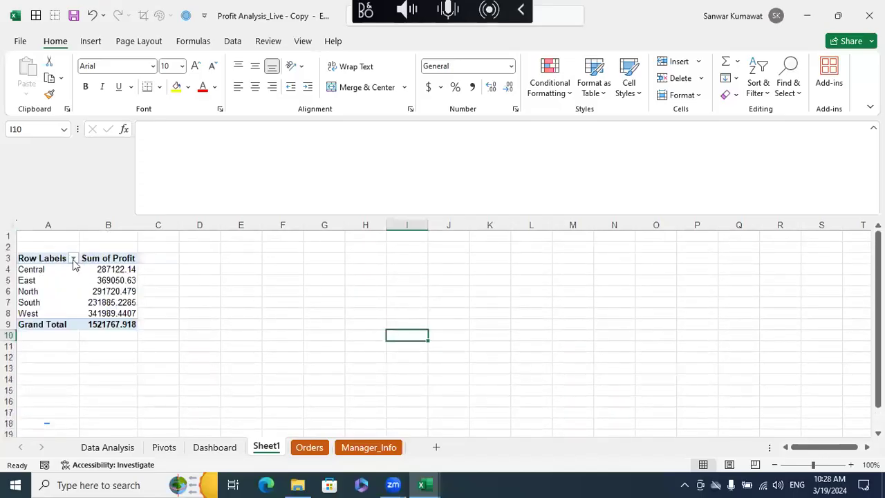
{"action": "left_click_drag", "start_coordinate": [39, 259], "coordinate": [103, 313]}
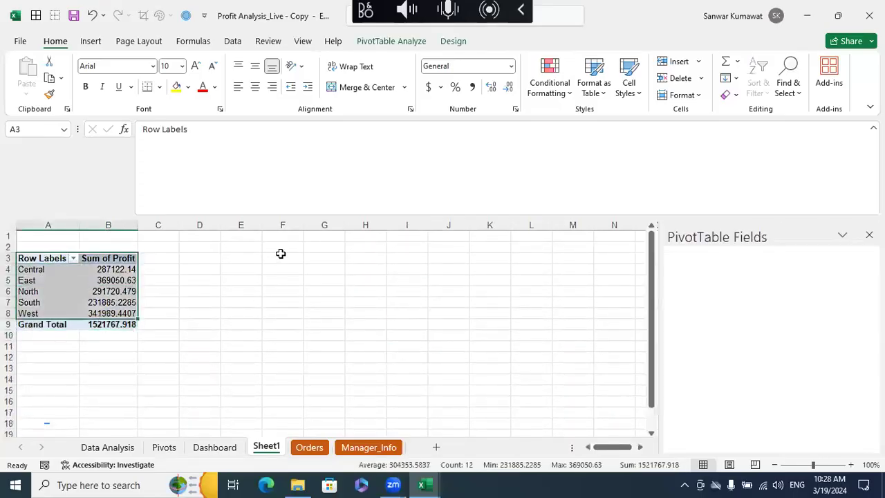
{"action": "left_click", "coordinate": [91, 40]}
{"action": "left_click", "coordinate": [417, 77]}
{"action": "left_click", "coordinate": [400, 104]}
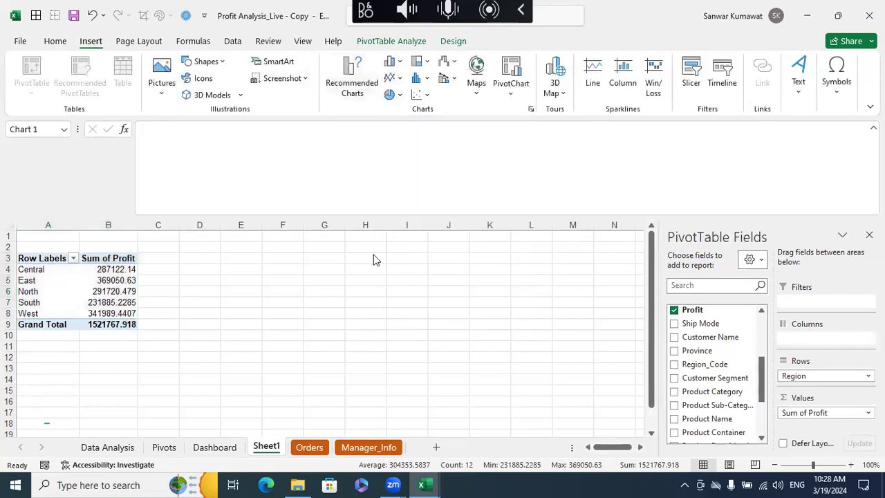
- Move the PivotChart to the empty cells beside the pivot table, spanning about columns D to L, and deselect it
{"action": "left_click_drag", "start_coordinate": [300, 245], "coordinate": [202, 236]}
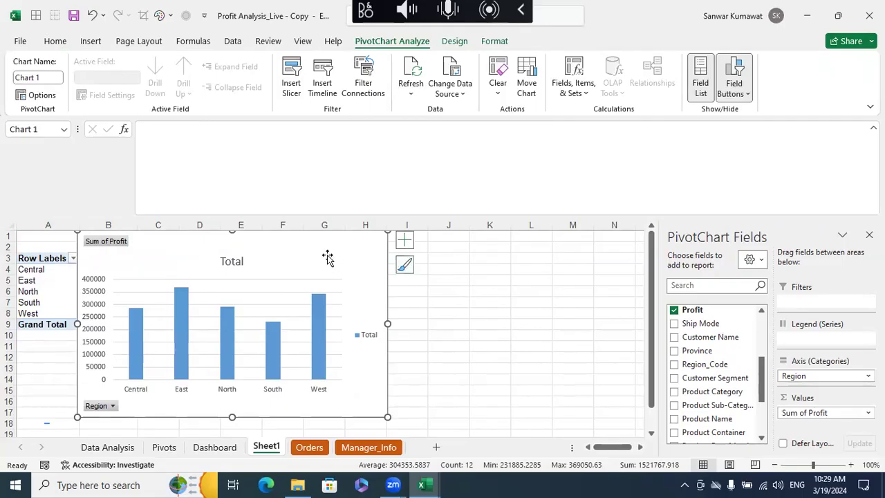
{"action": "left_click_drag", "start_coordinate": [332, 251], "coordinate": [448, 258]}
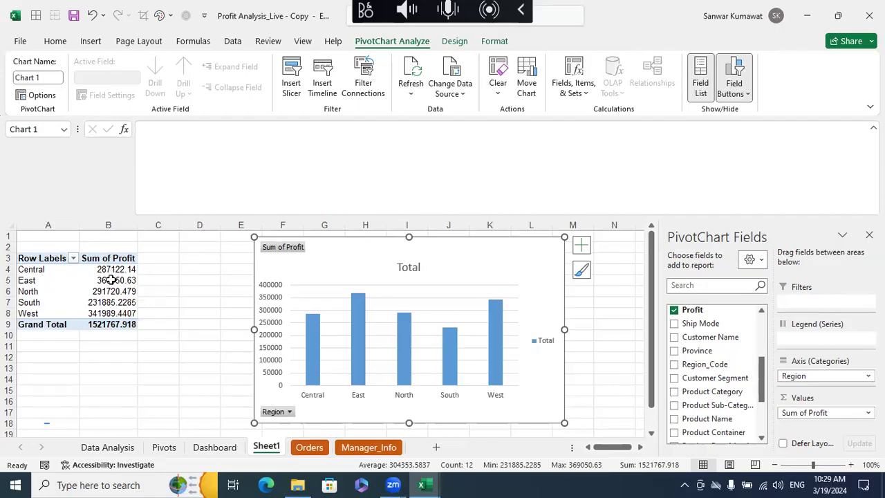
{"action": "left_click_drag", "start_coordinate": [303, 256], "coordinate": [170, 255]}
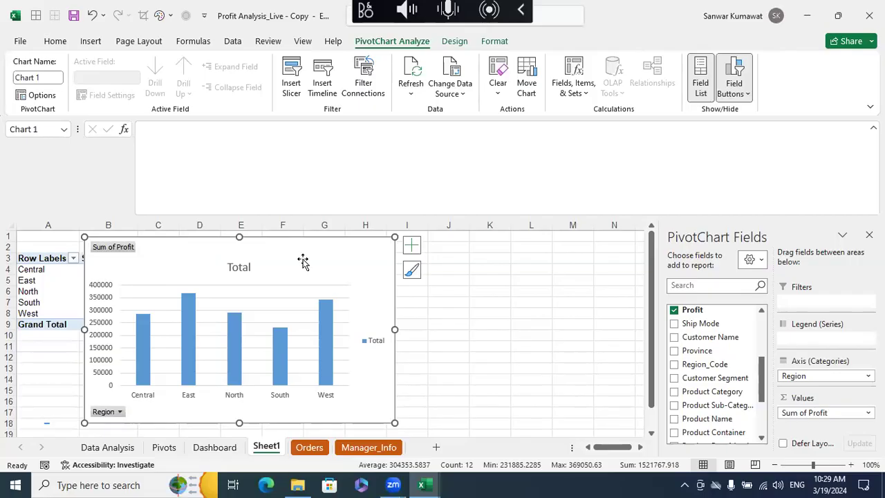
{"action": "left_click_drag", "start_coordinate": [304, 259], "coordinate": [224, 257]}
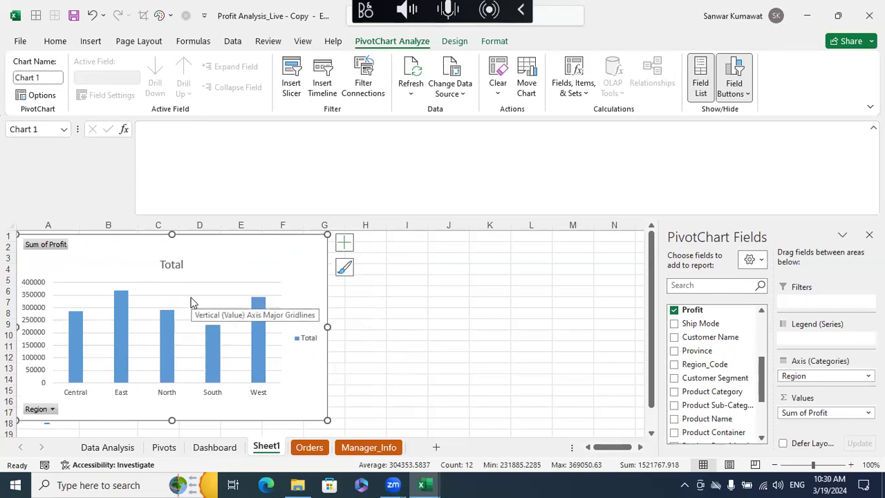
{"action": "left_click", "coordinate": [169, 324]}
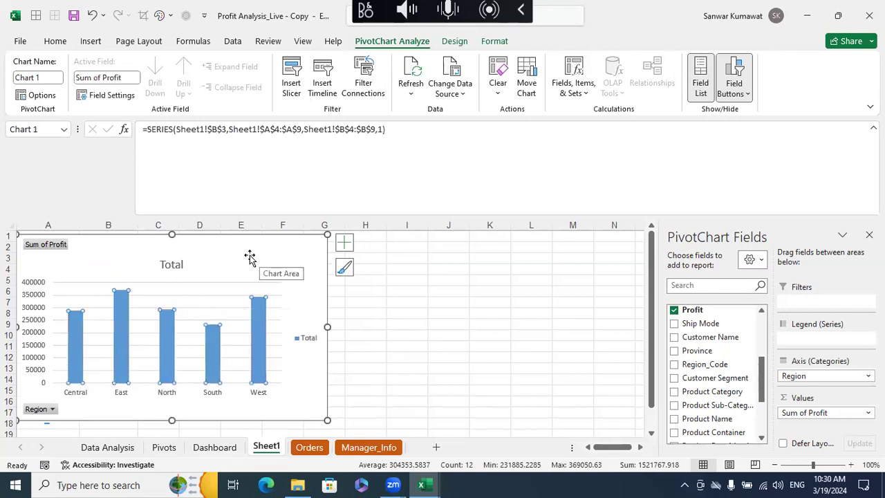
{"action": "left_click_drag", "start_coordinate": [257, 256], "coordinate": [445, 266]}
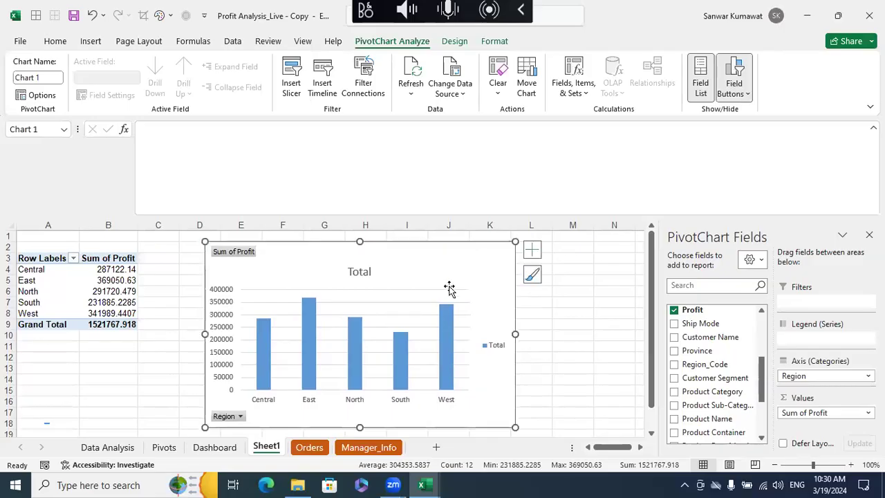
{"action": "left_click", "coordinate": [586, 325]}
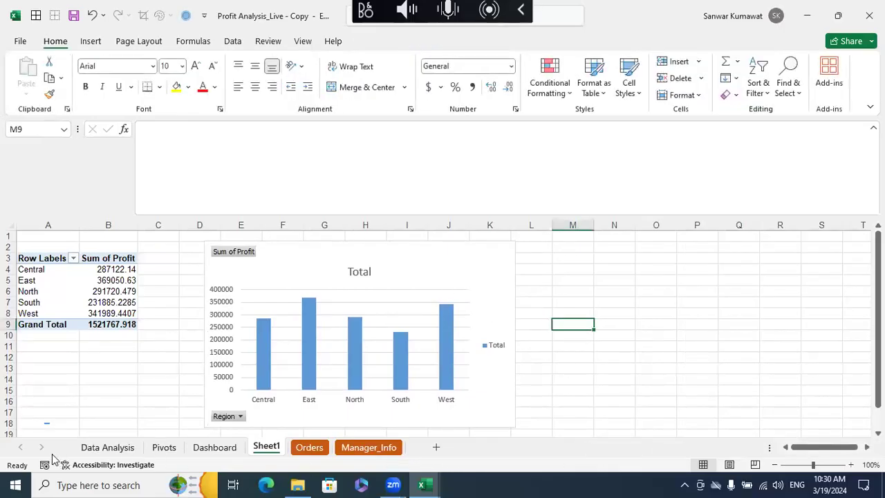
- Close the second window of the 01. Excelytics - Excel Training workbook and switch to its remaining window
{"action": "left_click", "coordinate": [428, 484]}
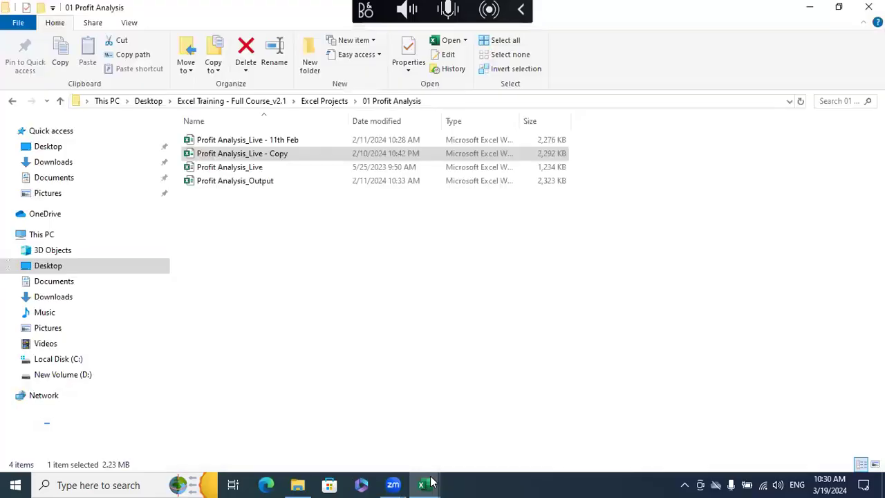
{"action": "mouse_move", "coordinate": [425, 482]}
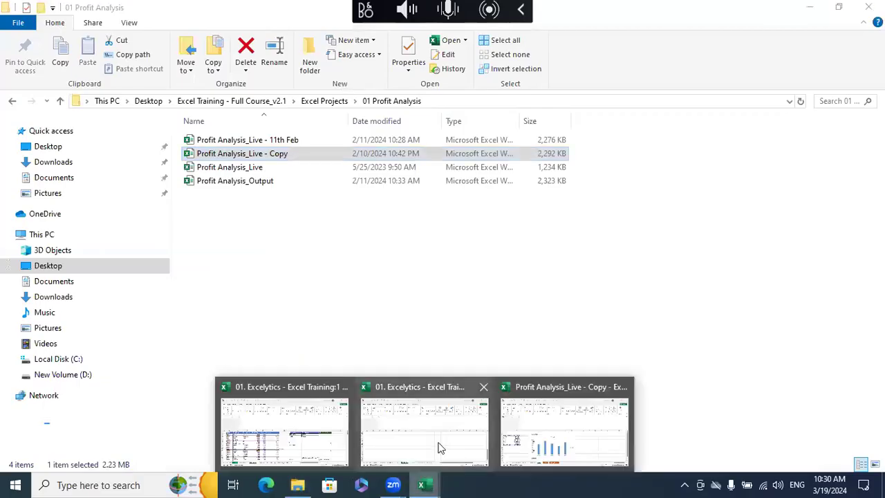
{"action": "left_click", "coordinate": [439, 445]}
{"action": "key", "text": "Up"}
{"action": "left_click", "coordinate": [869, 15]}
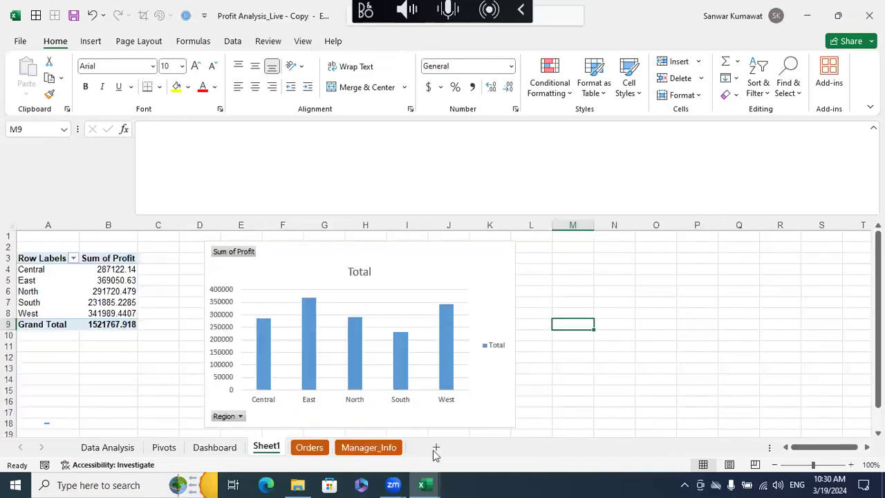
{"action": "mouse_move", "coordinate": [419, 476]}
{"action": "left_click", "coordinate": [354, 423]}
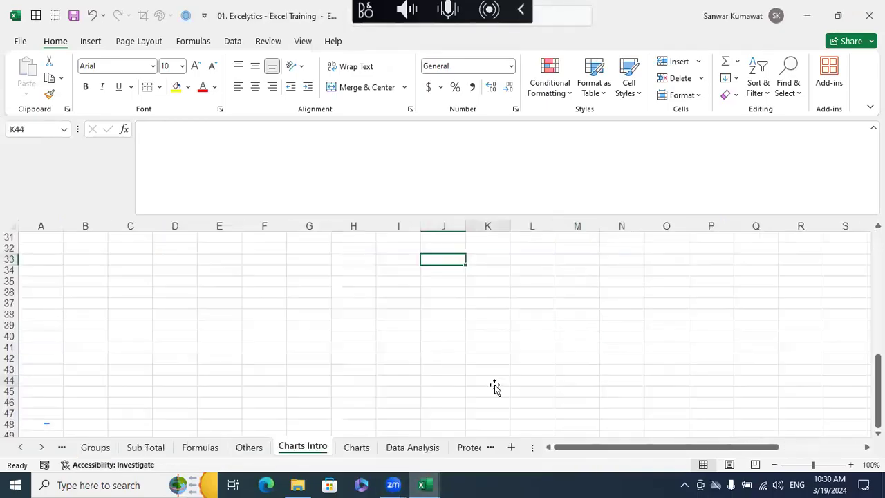
- Look over the Chart Components and Chart Types pictures on the Charts Intro sheet
{"action": "scroll", "coordinate": [361, 412], "scroll_direction": "up", "scroll_amount": 5}
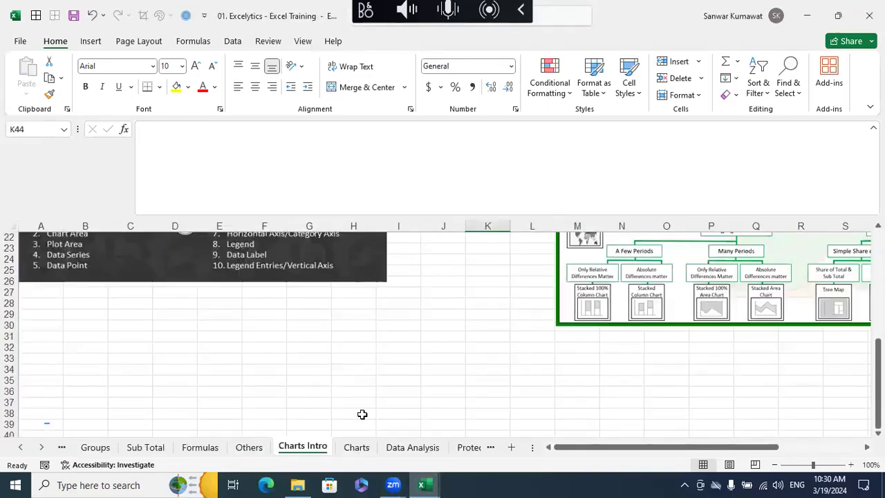
{"action": "scroll", "coordinate": [332, 367], "scroll_direction": "up", "scroll_amount": 4}
{"action": "scroll", "coordinate": [300, 315], "scroll_direction": "up", "scroll_amount": 1}
{"action": "scroll", "coordinate": [305, 321], "scroll_direction": "down", "scroll_amount": 2}
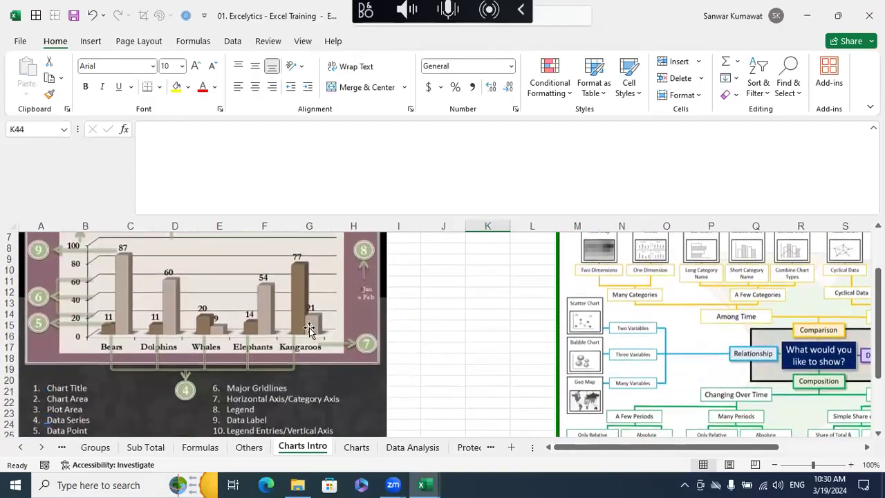
{"action": "scroll", "coordinate": [309, 329], "scroll_direction": "up", "scroll_amount": 2}
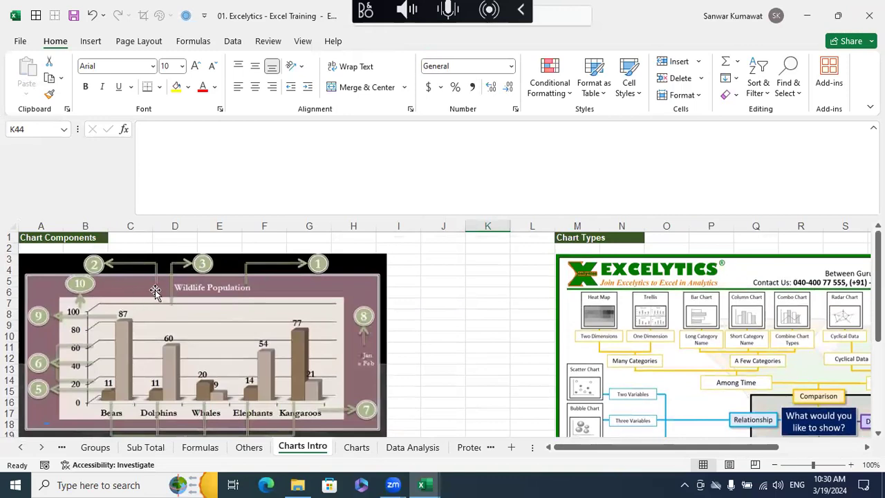
- On the Charts sheet, select the Class chart's chart area and its plot area to compare the two
{"action": "left_click", "coordinate": [356, 447]}
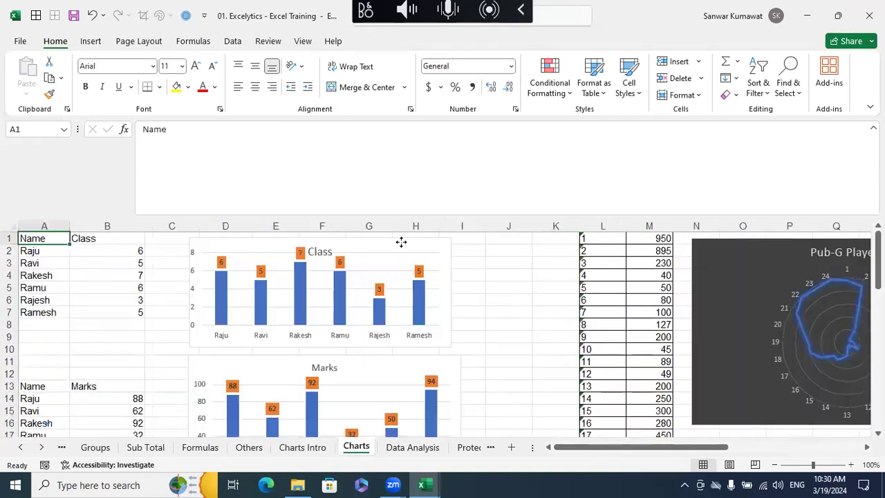
{"action": "left_click", "coordinate": [401, 242]}
{"action": "left_click", "coordinate": [524, 300]}
{"action": "left_click", "coordinate": [443, 254]}
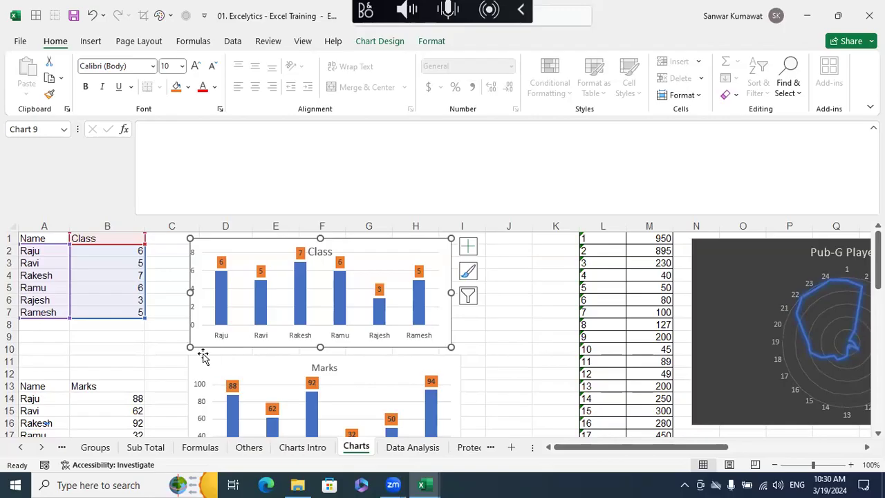
{"action": "left_click", "coordinate": [263, 252]}
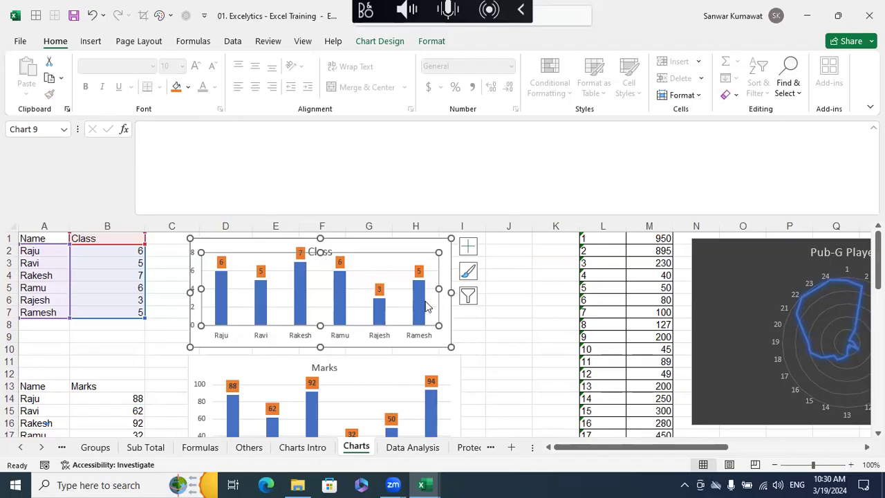
- Return to the Charts Intro sheet and review the numbered list under the Wildlife Population chart
{"action": "left_click", "coordinate": [301, 448]}
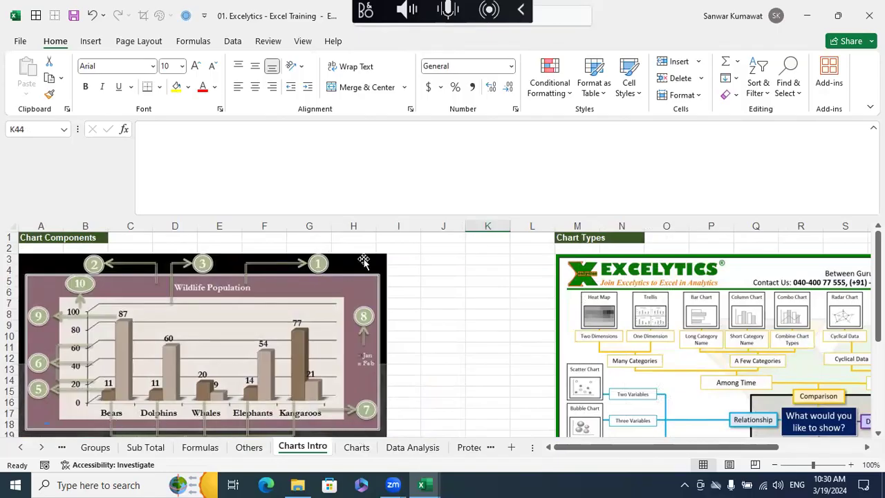
{"action": "scroll", "coordinate": [181, 348], "scroll_direction": "down", "scroll_amount": 2}
{"action": "scroll", "coordinate": [181, 347], "scroll_direction": "down", "scroll_amount": 1}
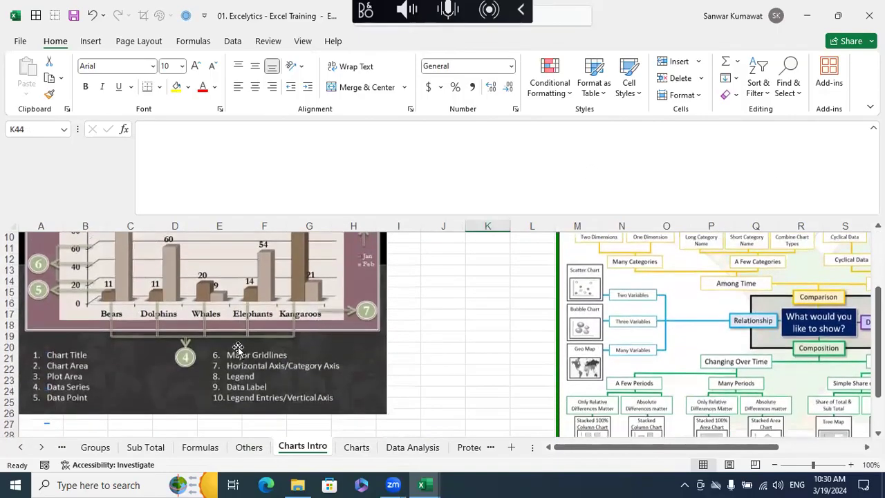
{"action": "scroll", "coordinate": [281, 322], "scroll_direction": "up", "scroll_amount": 3}
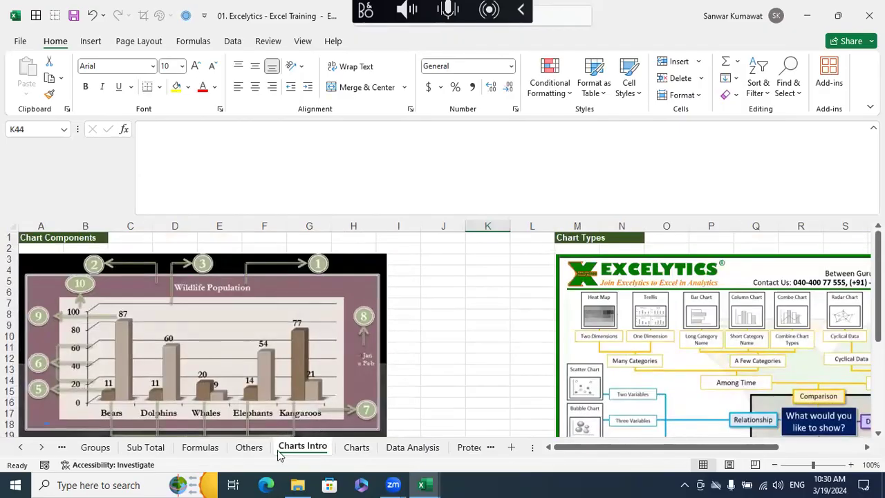
- Make the Class chart on the Charts sheet wider and slightly shorter, and enlarge its plot area a little
{"action": "left_click", "coordinate": [356, 447]}
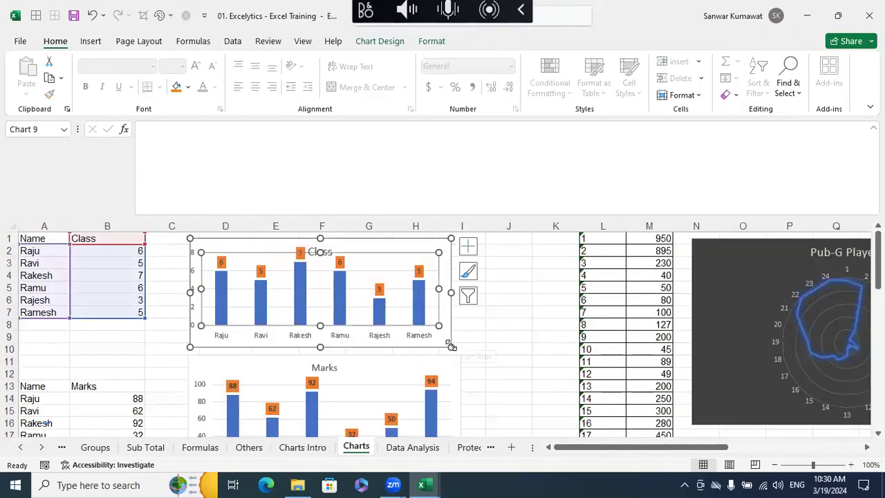
{"action": "left_click_drag", "start_coordinate": [450, 344], "coordinate": [464, 342]}
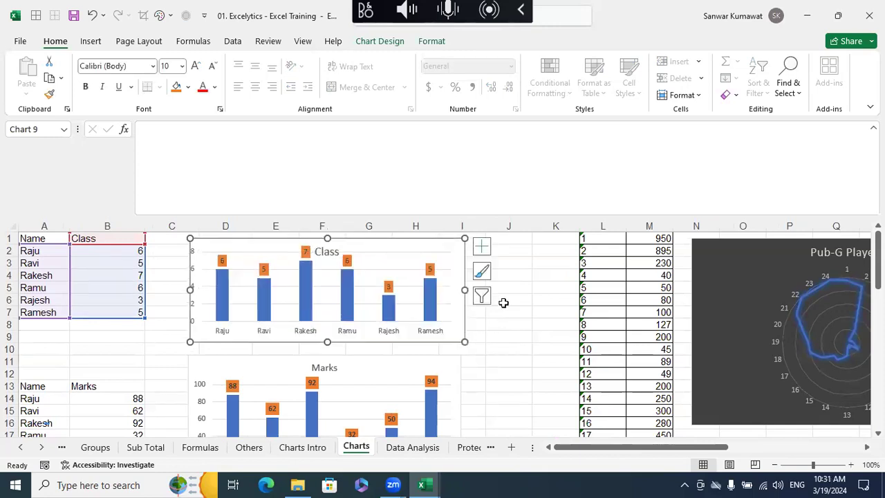
{"action": "left_click", "coordinate": [451, 256]}
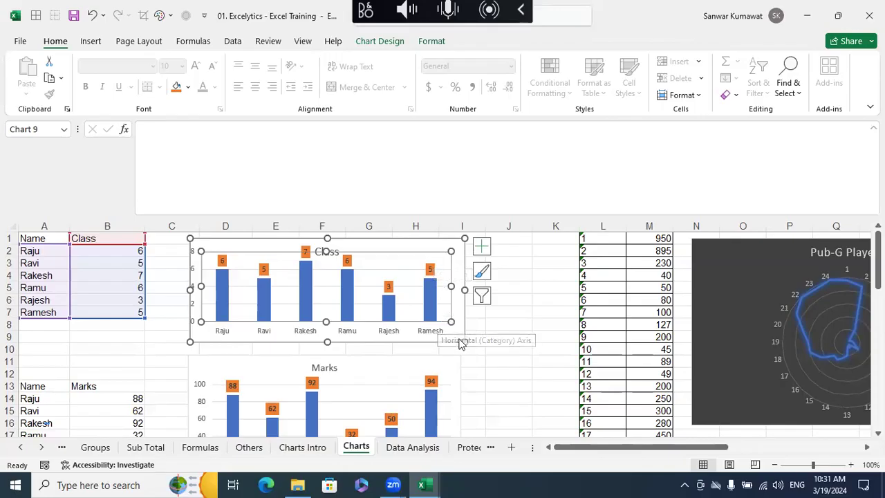
{"action": "left_click_drag", "start_coordinate": [451, 321], "coordinate": [456, 324]}
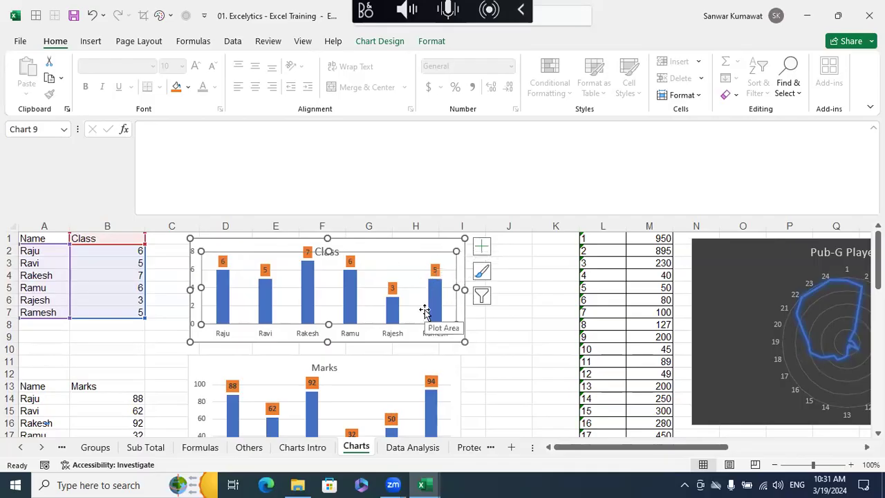
- Match the numbered callouts of the Wildlife Population chart on Charts Intro with the component names listed below it
{"action": "left_click", "coordinate": [304, 448]}
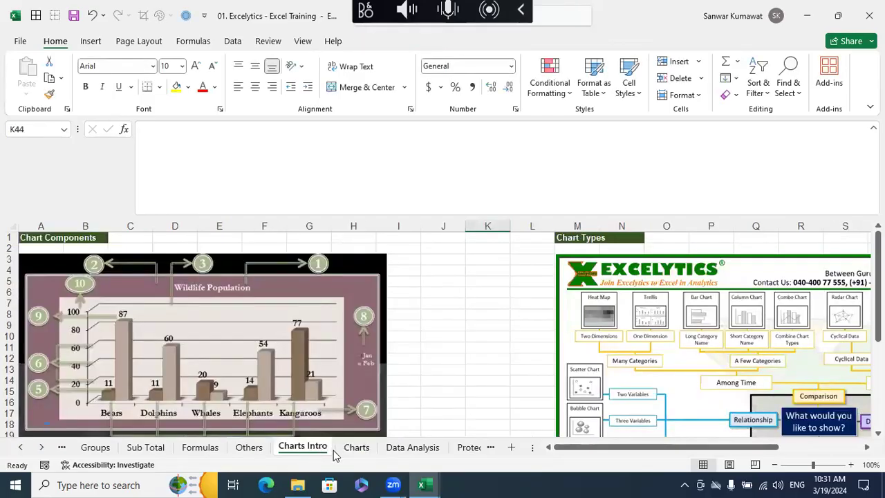
{"action": "left_click", "coordinate": [477, 373]}
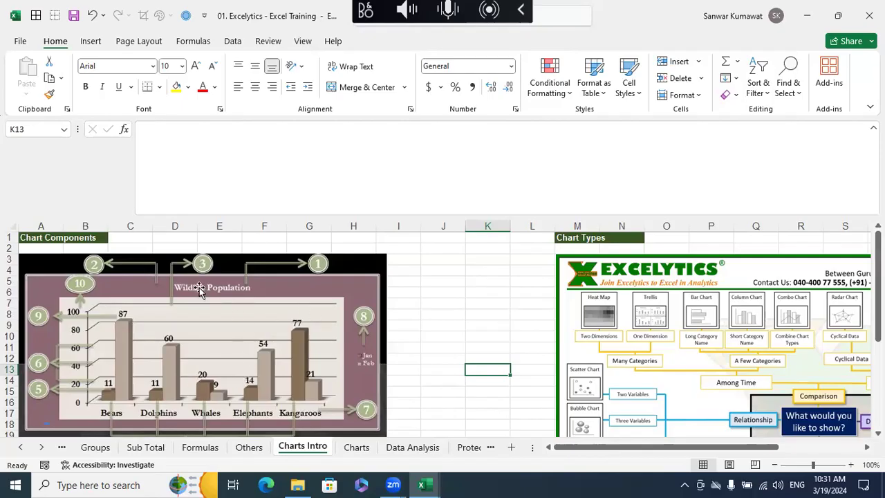
{"action": "left_click", "coordinate": [193, 291]}
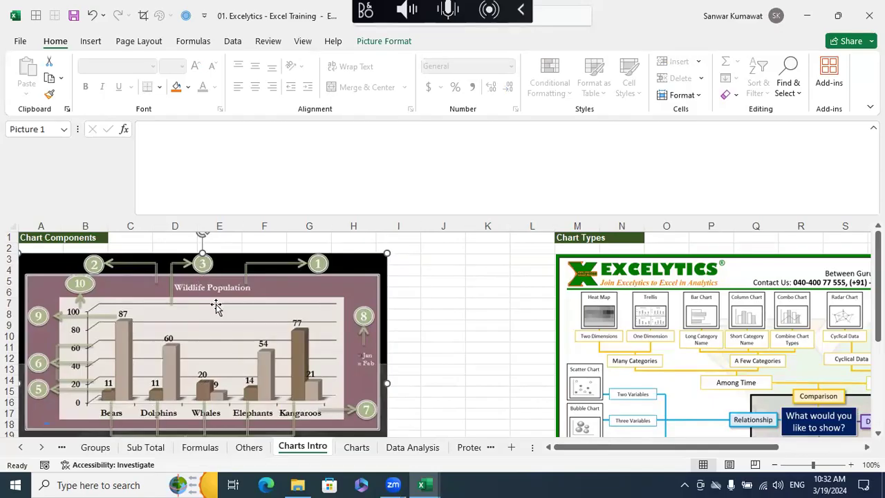
{"action": "scroll", "coordinate": [216, 306], "scroll_direction": "down", "scroll_amount": 3}
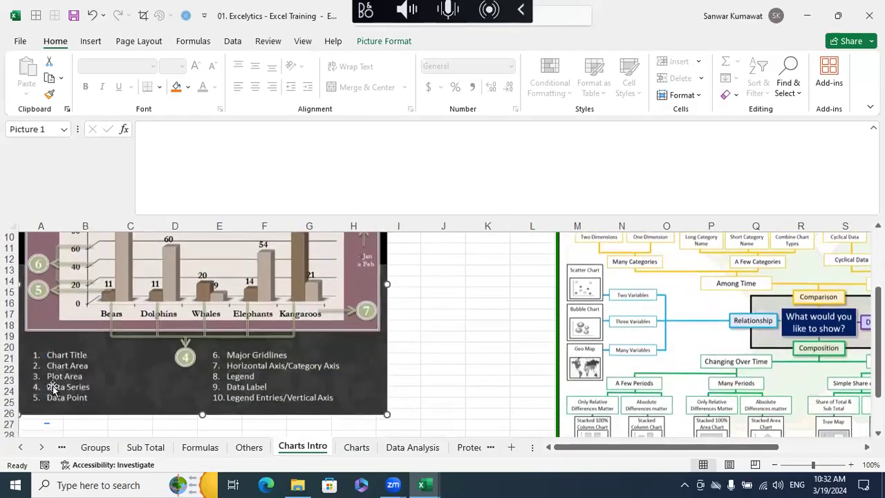
{"action": "scroll", "coordinate": [163, 378], "scroll_direction": "up", "scroll_amount": 2}
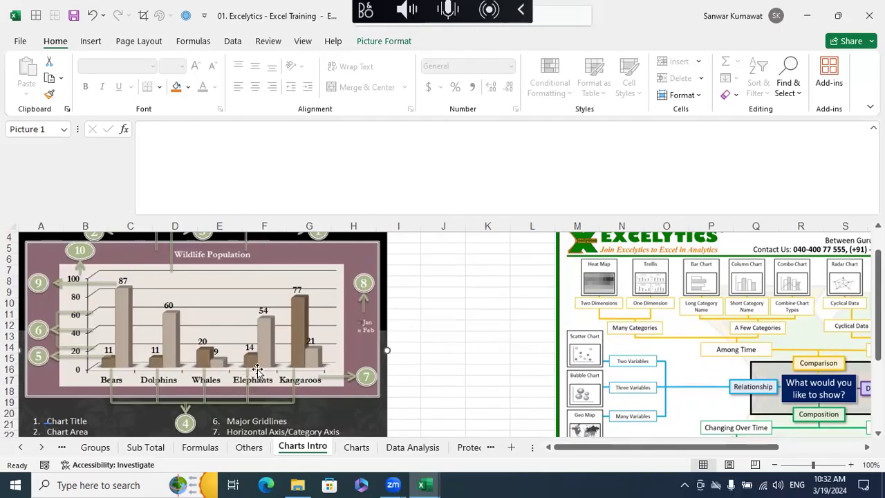
{"action": "scroll", "coordinate": [275, 368], "scroll_direction": "down", "scroll_amount": 2}
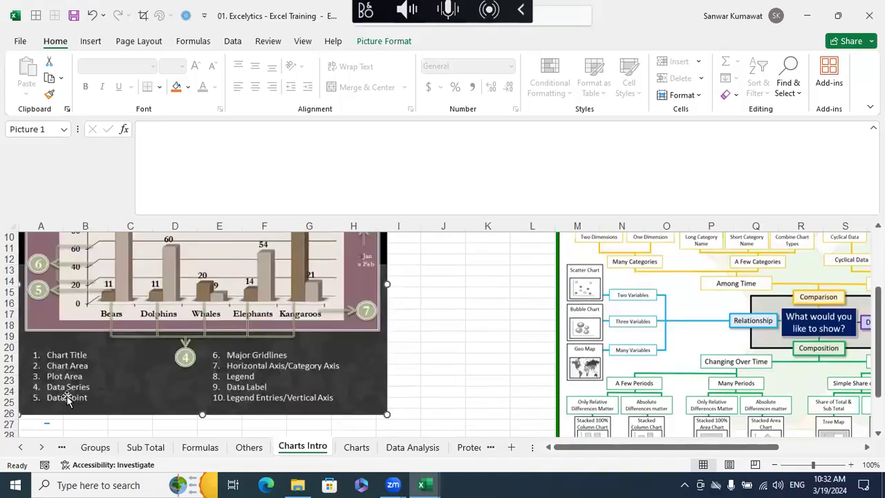
- Examine the data points, data series, gridlines and horizontal axis of the Wildlife Population chart against their entries in the component list
{"action": "scroll", "coordinate": [118, 338], "scroll_direction": "up", "scroll_amount": 1}
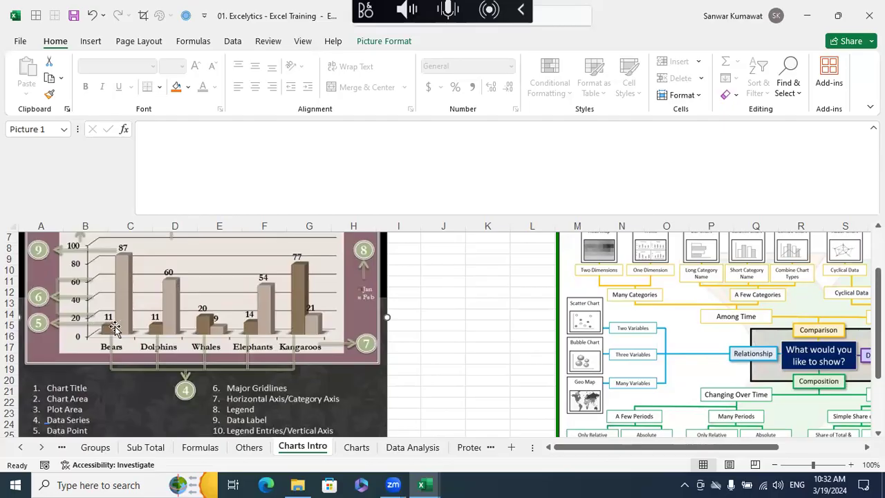
{"action": "scroll", "coordinate": [111, 322], "scroll_direction": "up", "scroll_amount": 1}
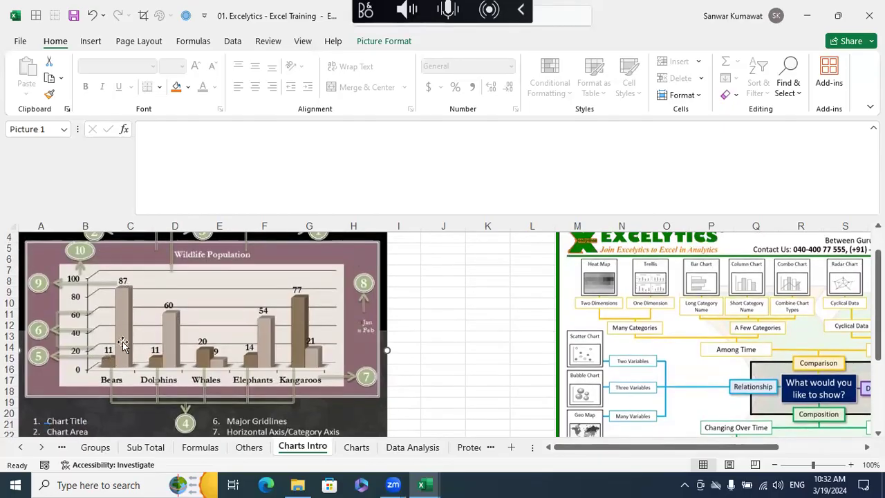
{"action": "scroll", "coordinate": [116, 343], "scroll_direction": "down", "scroll_amount": 1}
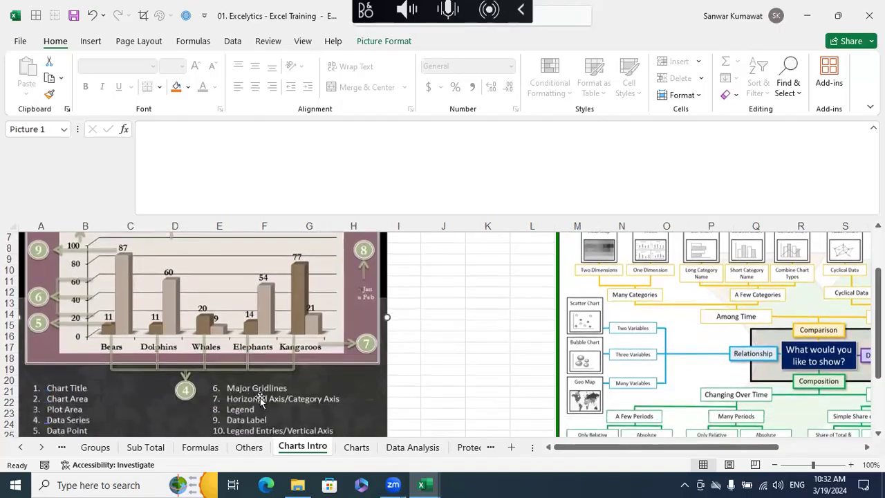
{"action": "scroll", "coordinate": [261, 399], "scroll_direction": "up", "scroll_amount": 1}
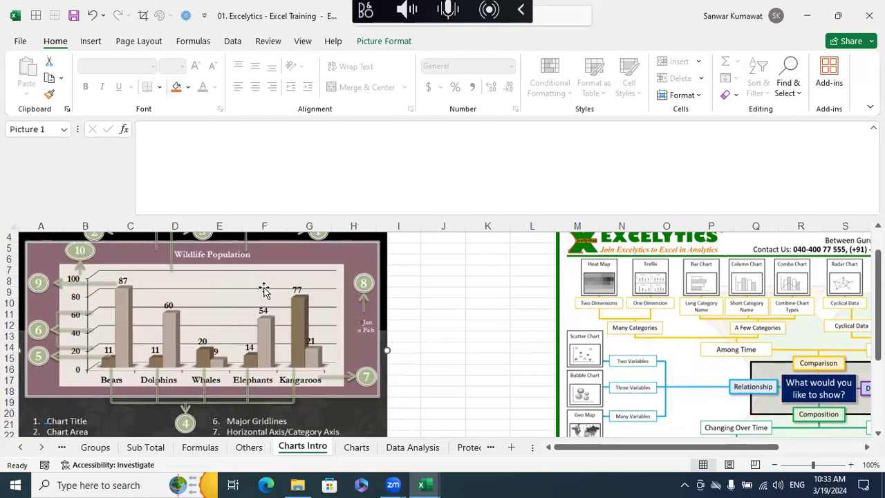
{"action": "scroll", "coordinate": [264, 289], "scroll_direction": "down", "scroll_amount": 1}
{"action": "scroll", "coordinate": [181, 361], "scroll_direction": "up", "scroll_amount": 1}
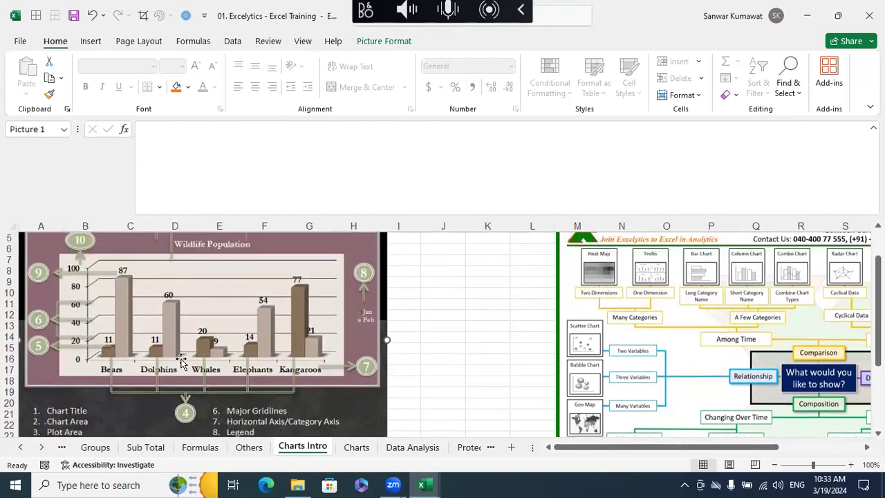
{"action": "scroll", "coordinate": [181, 361], "scroll_direction": "up", "scroll_amount": 2}
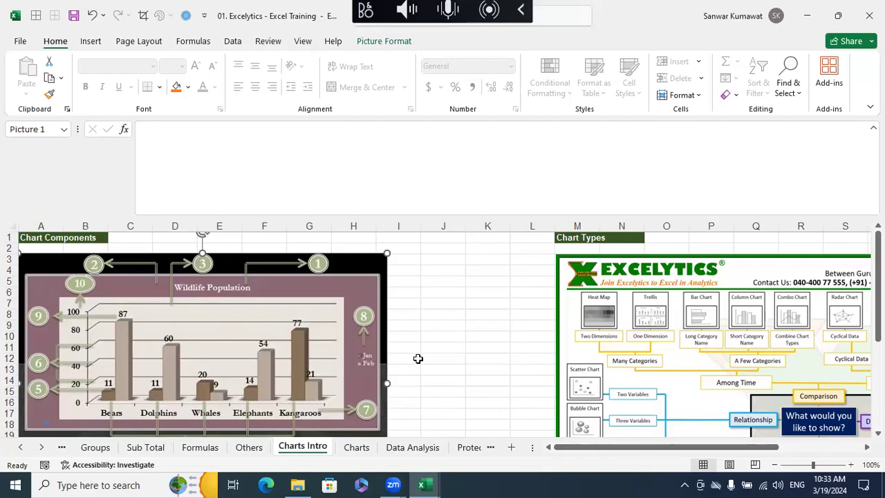
{"action": "scroll", "coordinate": [417, 358], "scroll_direction": "down", "scroll_amount": 1}
{"action": "scroll", "coordinate": [418, 358], "scroll_direction": "down", "scroll_amount": 1}
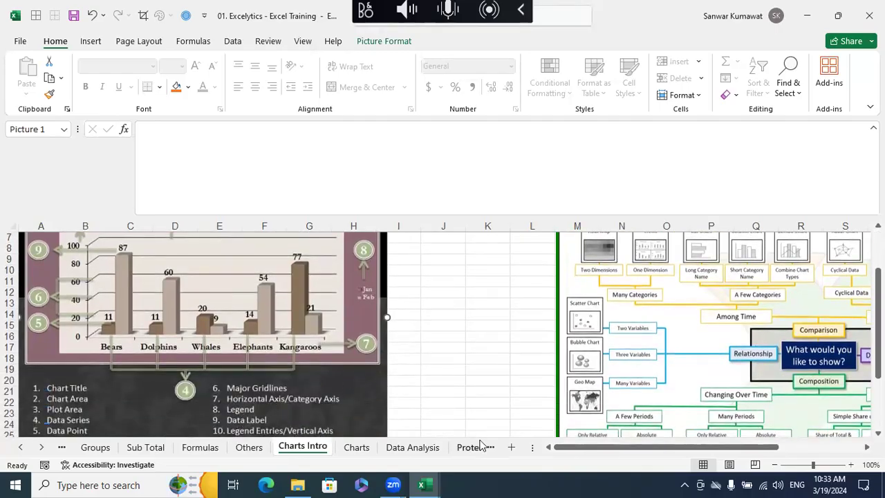
{"action": "scroll", "coordinate": [480, 424], "scroll_direction": "up", "scroll_amount": 1}
{"action": "scroll", "coordinate": [475, 413], "scroll_direction": "down", "scroll_amount": 5}
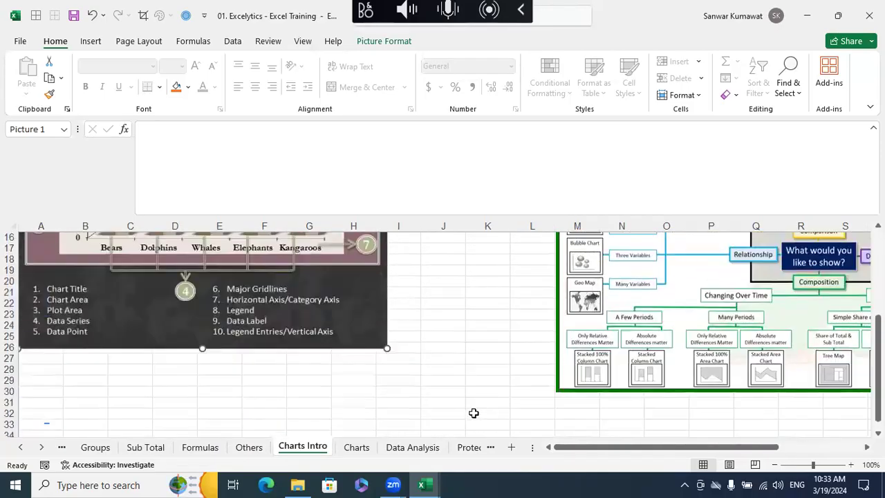
- Search Windows for the Snipping Tool and open it
{"action": "key", "text": "super"}
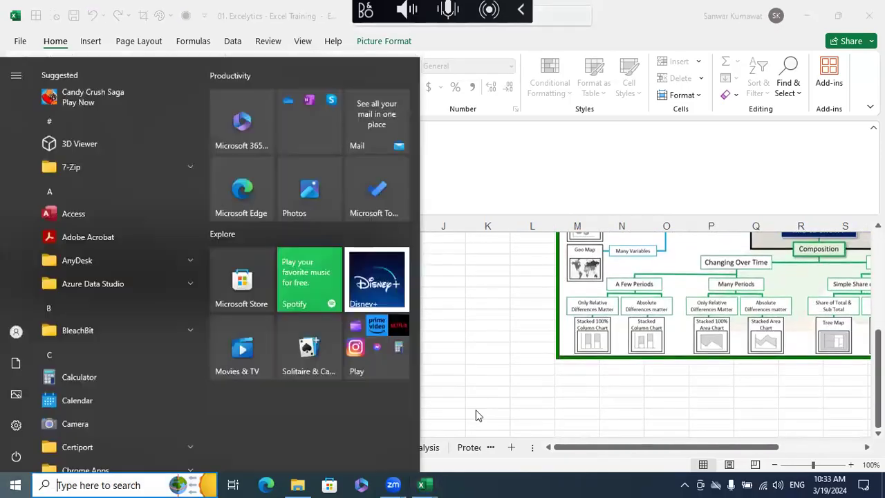
{"action": "type", "text": "s"}
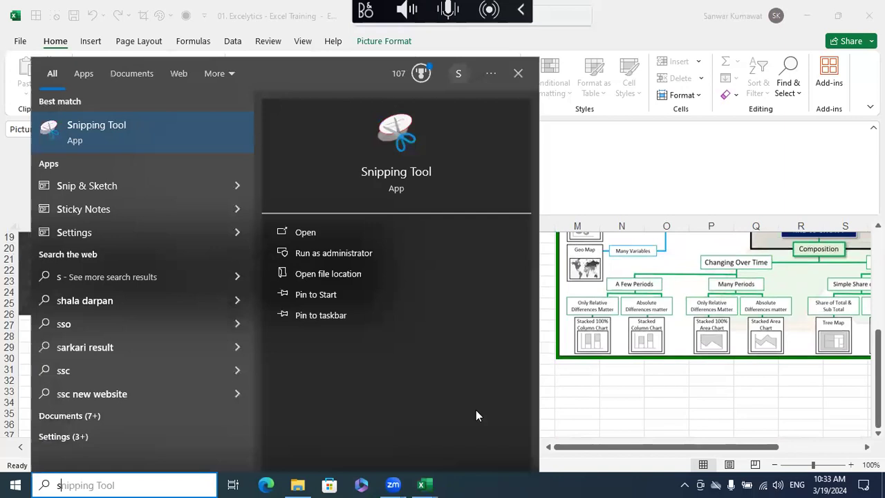
{"action": "type", "text": "ini"}
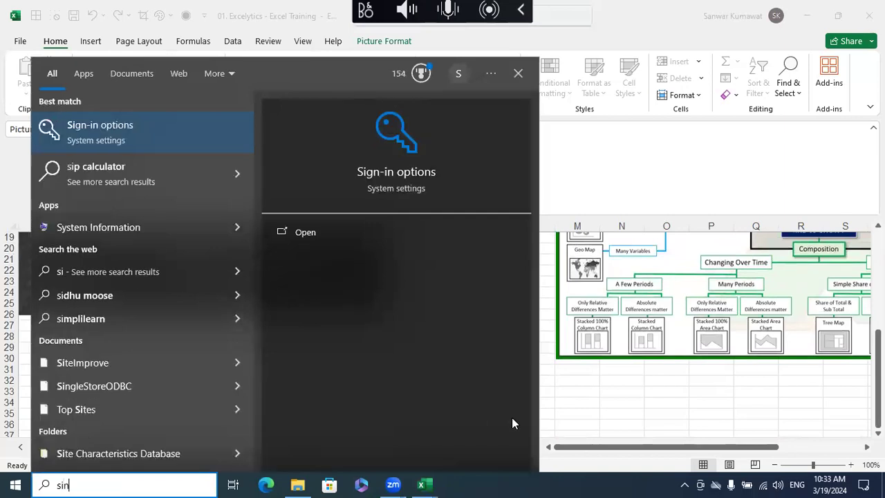
{"action": "key", "text": "BackSpace"}
{"action": "key", "text": "BackSpace"}
{"action": "key", "text": "BackSpace"}
{"action": "type", "text": "ni"}
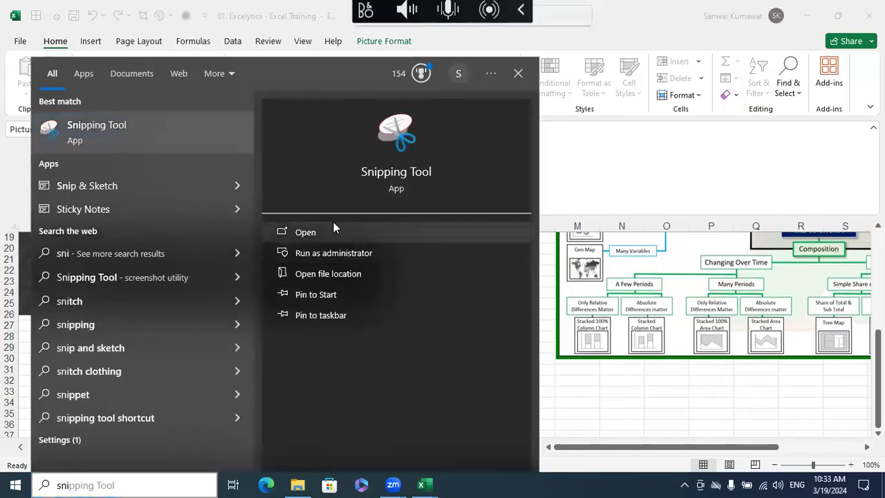
{"action": "left_click", "coordinate": [335, 231]}
- Take a new snip of the Wildlife Population chart, covering its title, vertical axis, columns and category names
{"action": "scroll", "coordinate": [525, 269], "scroll_direction": "up", "scroll_amount": 3}
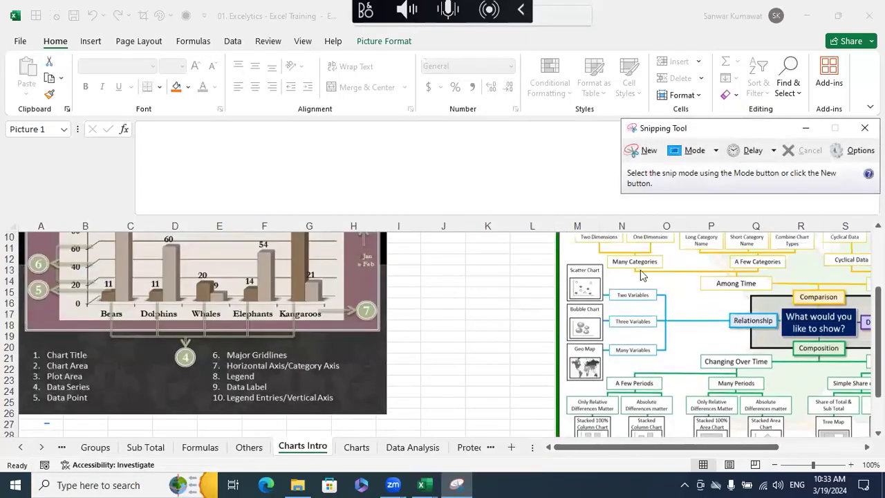
{"action": "left_click", "coordinate": [645, 150]}
{"action": "left_click_drag", "start_coordinate": [41, 240], "coordinate": [340, 385]}
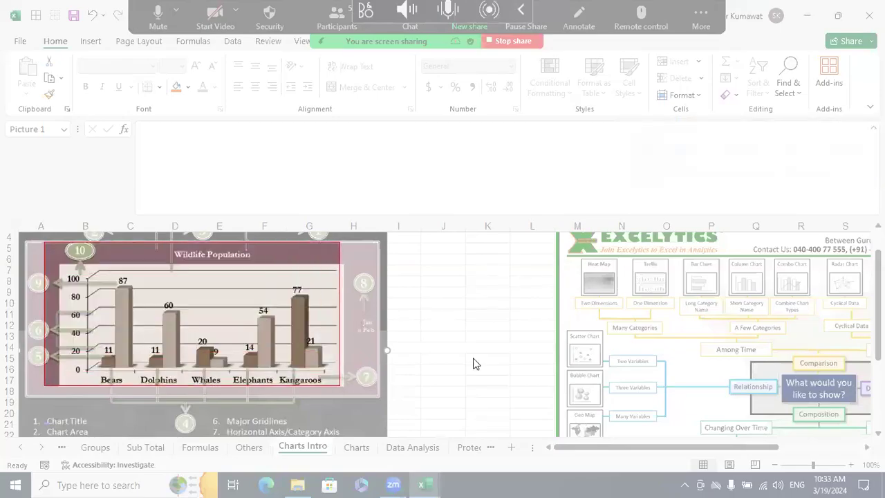
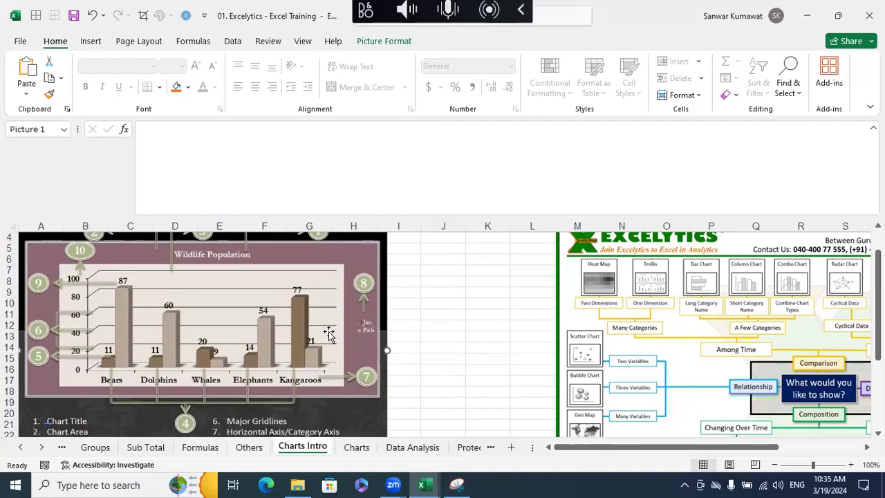
- Review the annotated Wildlife Population snip in Snipping Tool and check the chart against the component list on Charts Intro in Excel
{"action": "left_click", "coordinate": [458, 484]}
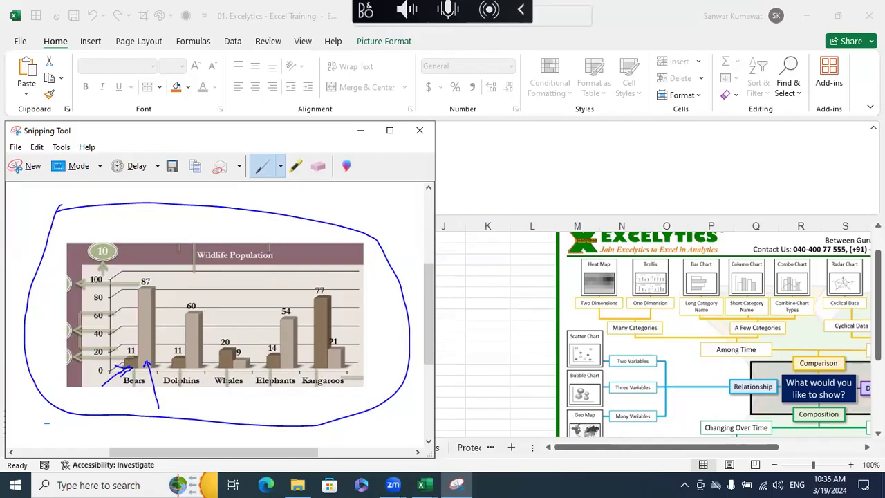
{"action": "left_click", "coordinate": [360, 132]}
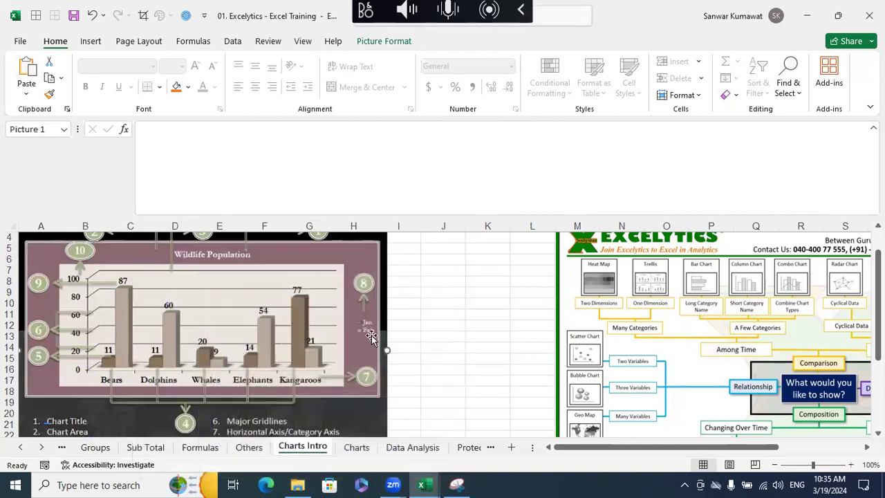
{"action": "scroll", "coordinate": [365, 330], "scroll_direction": "down", "scroll_amount": 3}
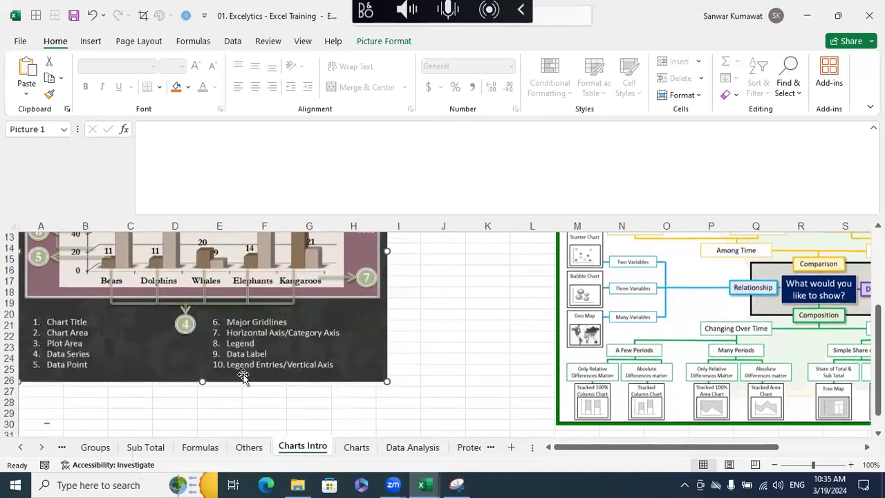
{"action": "scroll", "coordinate": [336, 385], "scroll_direction": "up", "scroll_amount": 2}
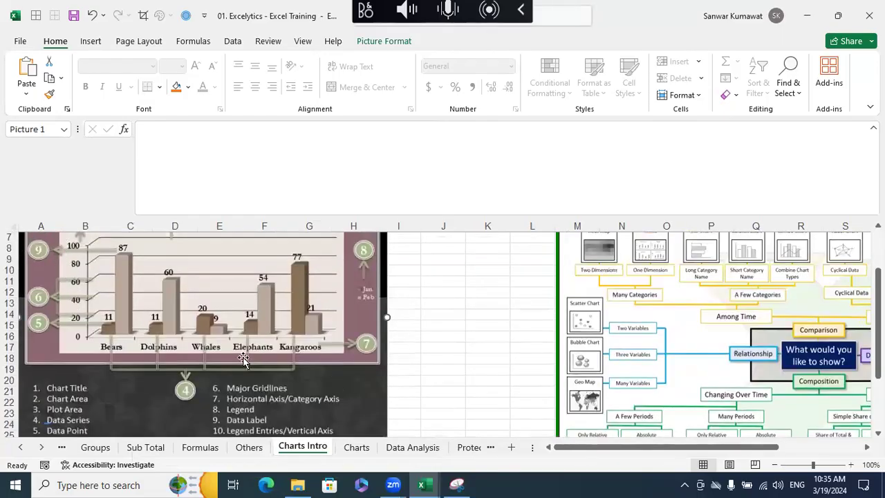
{"action": "scroll", "coordinate": [385, 318], "scroll_direction": "down", "scroll_amount": 1}
{"action": "scroll", "coordinate": [385, 325], "scroll_direction": "up", "scroll_amount": 1}
- Examine the Chart Types diagram on Charts Intro, including its comparison, relationship, distribution and composition branches
{"action": "scroll", "coordinate": [532, 332], "scroll_direction": "right", "scroll_amount": 6}
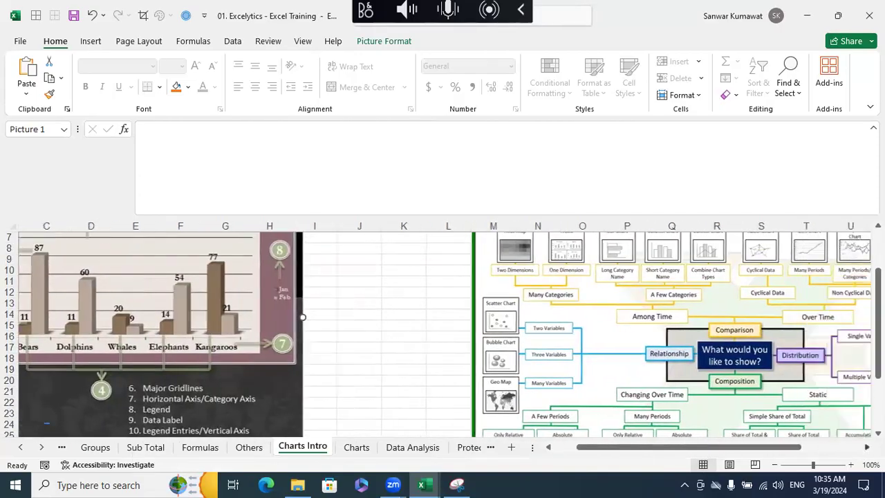
{"action": "scroll", "coordinate": [532, 332], "scroll_direction": "down", "scroll_amount": 3}
{"action": "scroll", "coordinate": [529, 328], "scroll_direction": "up", "scroll_amount": 6}
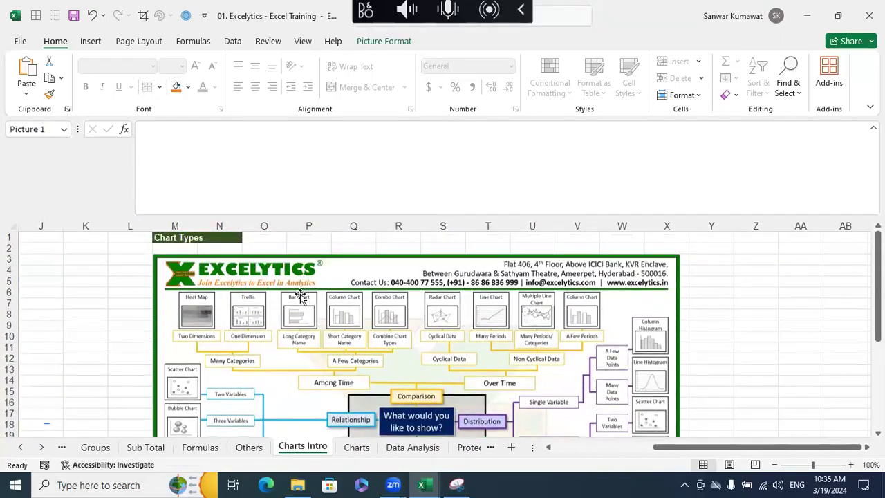
{"action": "scroll", "coordinate": [301, 298], "scroll_direction": "down", "scroll_amount": 1}
{"action": "scroll", "coordinate": [409, 319], "scroll_direction": "down", "scroll_amount": 2}
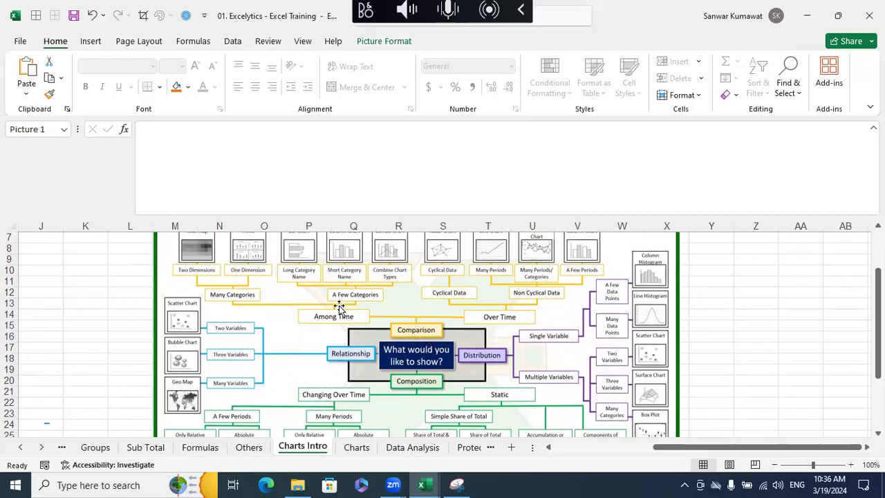
- Look through the example charts on the Charts sheet, from Class and Marks down to the Allocation doughnut
{"action": "left_click", "coordinate": [356, 447]}
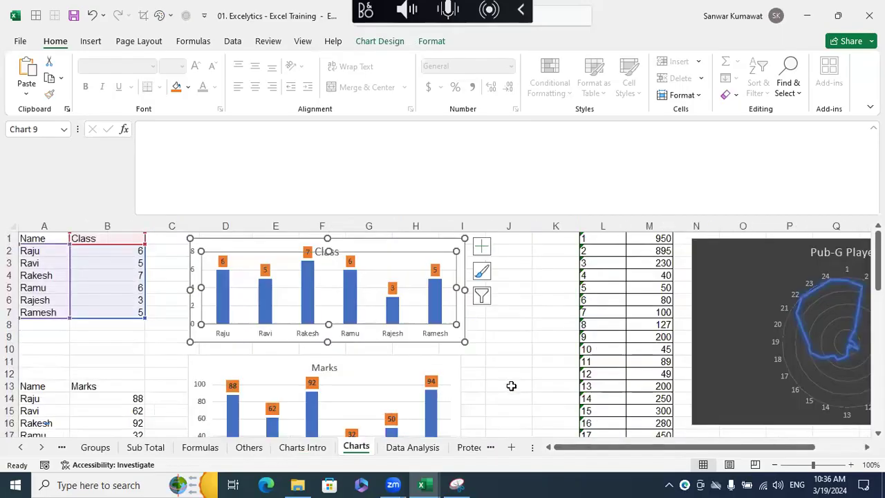
{"action": "left_click", "coordinate": [515, 373]}
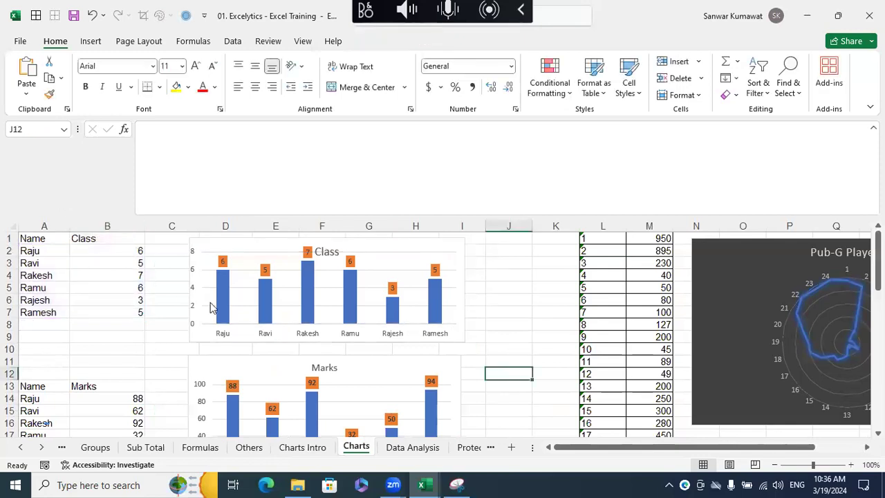
{"action": "scroll", "coordinate": [359, 349], "scroll_direction": "down", "scroll_amount": 7}
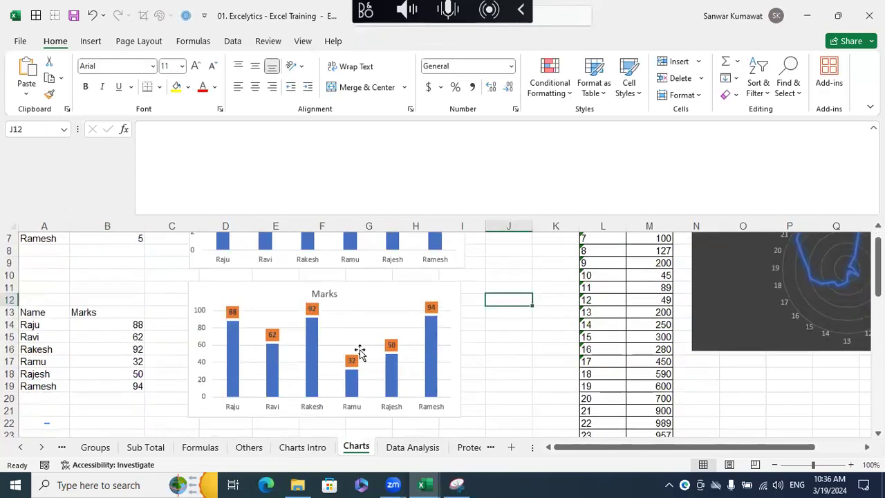
{"action": "scroll", "coordinate": [334, 327], "scroll_direction": "down", "scroll_amount": 18}
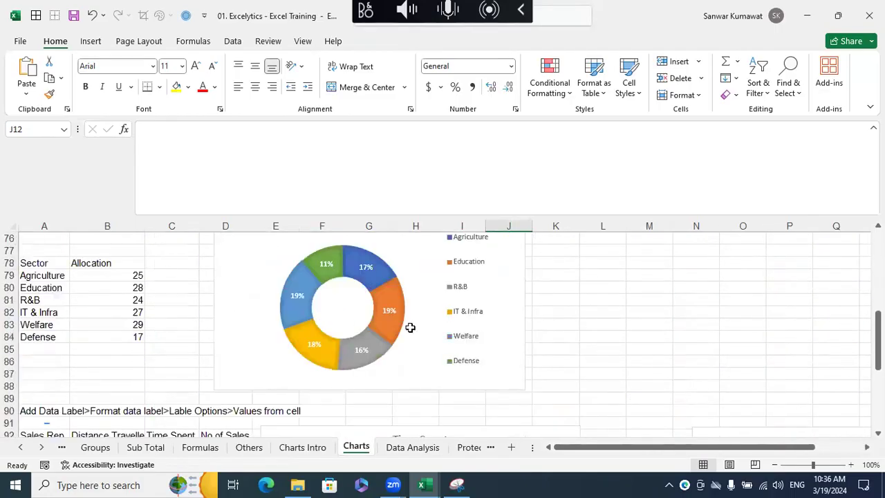
{"action": "scroll", "coordinate": [410, 328], "scroll_direction": "down", "scroll_amount": 4}
{"action": "scroll", "coordinate": [412, 333], "scroll_direction": "up", "scroll_amount": 6}
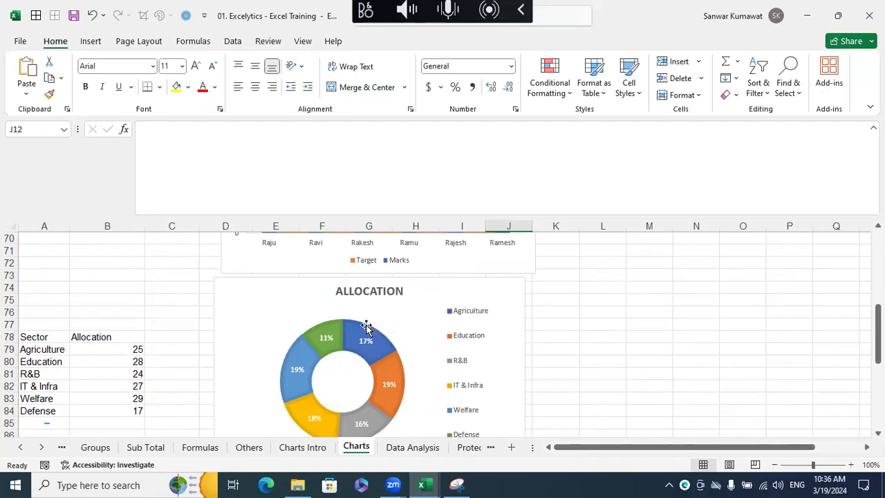
{"action": "scroll", "coordinate": [366, 328], "scroll_direction": "up", "scroll_amount": 18}
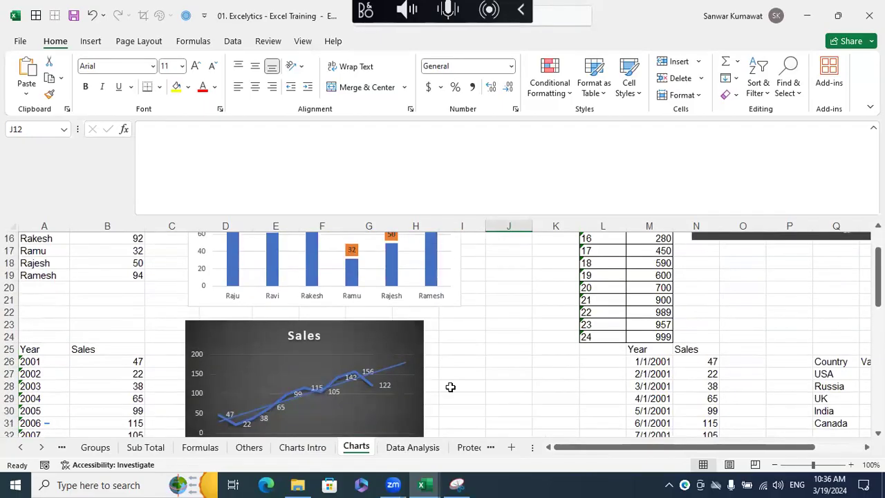
{"action": "scroll", "coordinate": [450, 387], "scroll_direction": "up", "scroll_amount": 5}
- Replace the existing Class chart with a new 2-D clustered column chart of the Name and Class data in A1:B7
{"action": "left_click", "coordinate": [444, 242]}
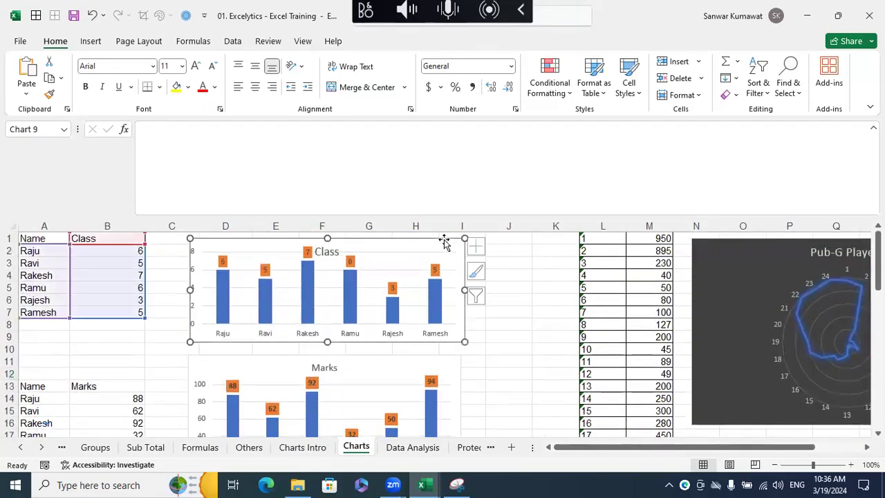
{"action": "key", "text": "Delete"}
{"action": "left_click_drag", "start_coordinate": [47, 235], "coordinate": [119, 311]}
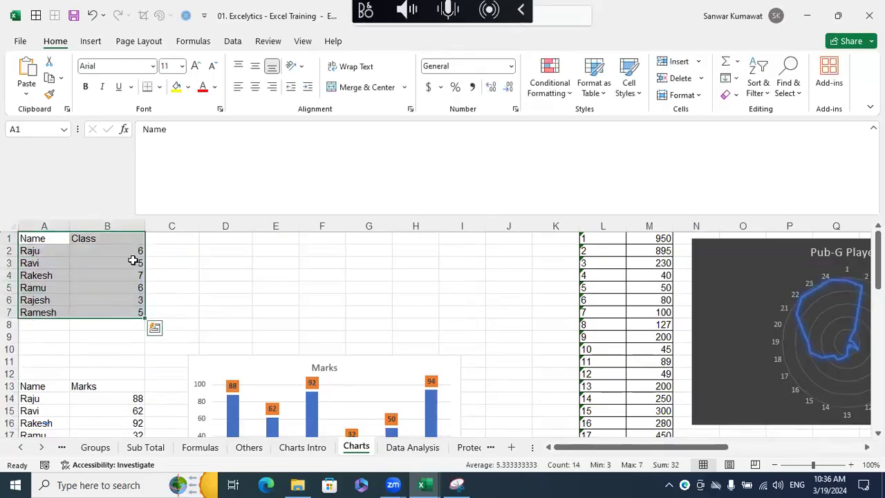
{"action": "left_click", "coordinate": [91, 42]}
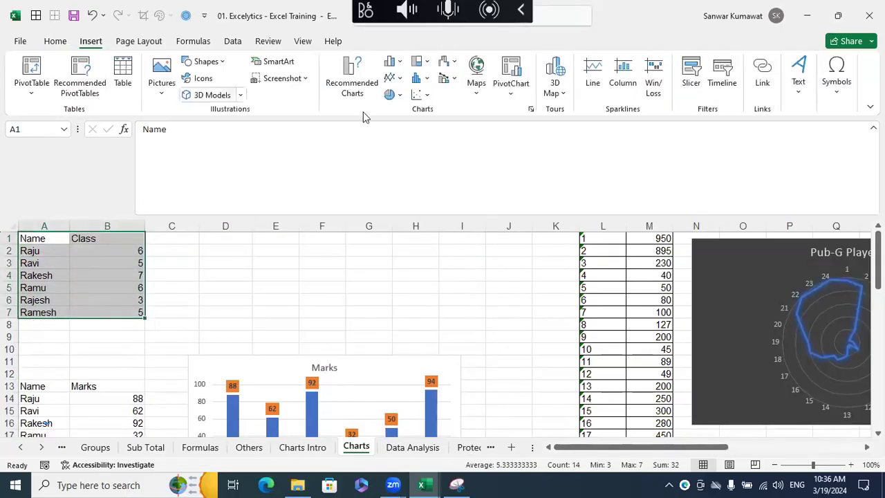
{"action": "left_click", "coordinate": [390, 62]}
{"action": "left_click", "coordinate": [312, 150]}
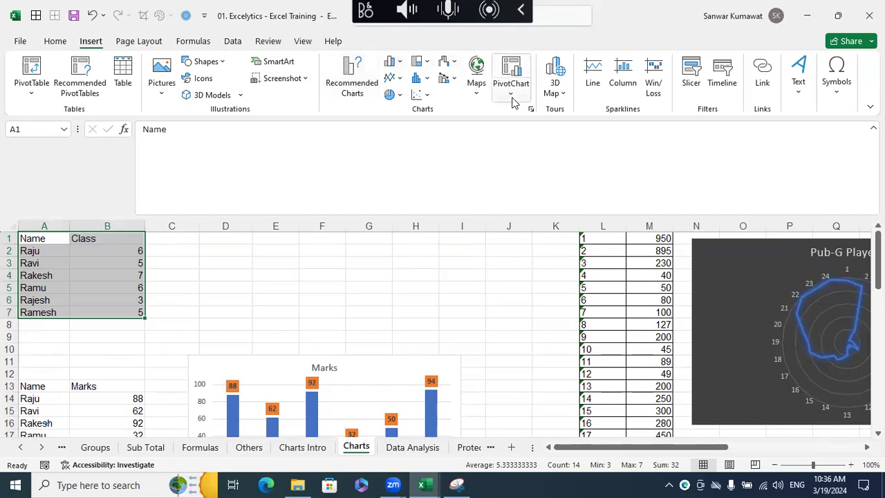
{"action": "left_click", "coordinate": [401, 65]}
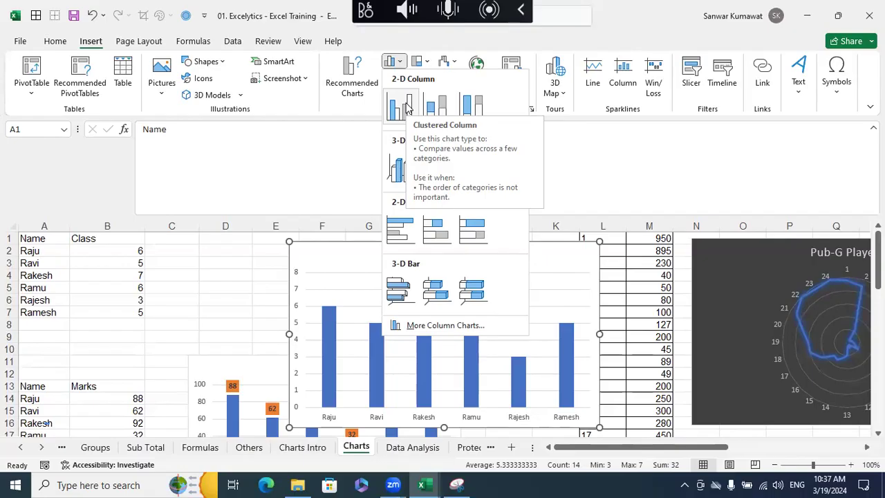
{"action": "left_click", "coordinate": [624, 181]}
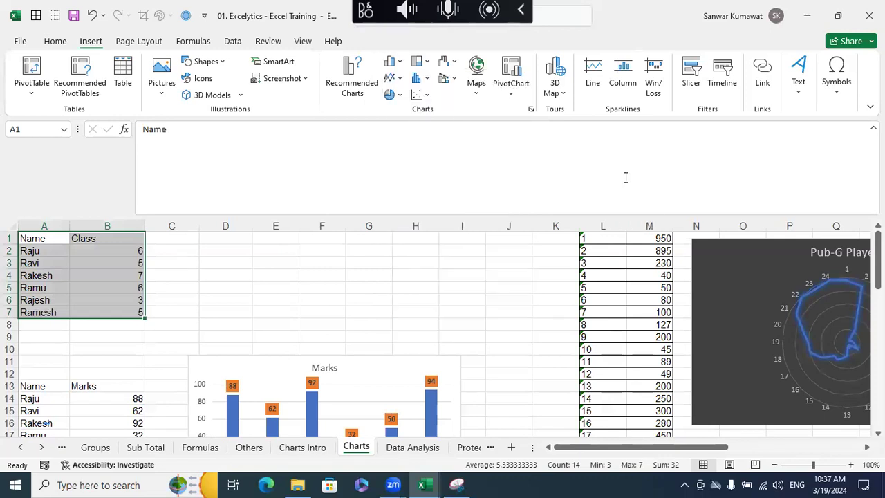
{"action": "left_click", "coordinate": [395, 95]}
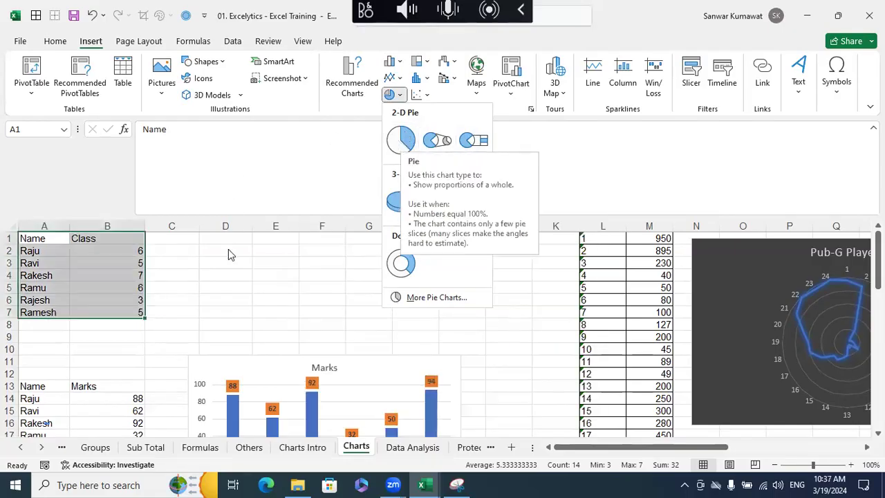
{"action": "left_click", "coordinate": [394, 63]}
{"action": "left_click", "coordinate": [401, 107]}
- Move and resize the new Class chart to fit beside its data table, directly above the Marks chart
{"action": "left_click_drag", "start_coordinate": [316, 231], "coordinate": [238, 237]}
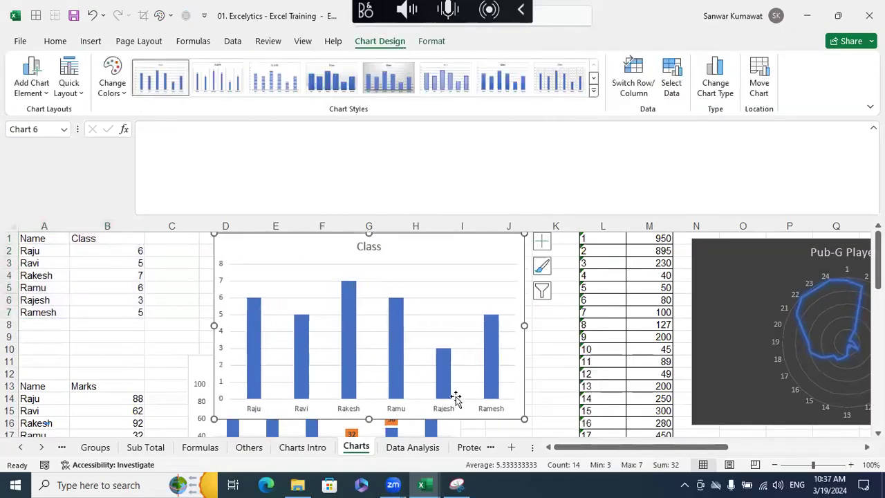
{"action": "left_click", "coordinate": [524, 420]}
{"action": "left_click", "coordinate": [525, 413]}
{"action": "left_click_drag", "start_coordinate": [524, 418], "coordinate": [457, 332]}
{"action": "left_click_drag", "start_coordinate": [274, 247], "coordinate": [248, 254]}
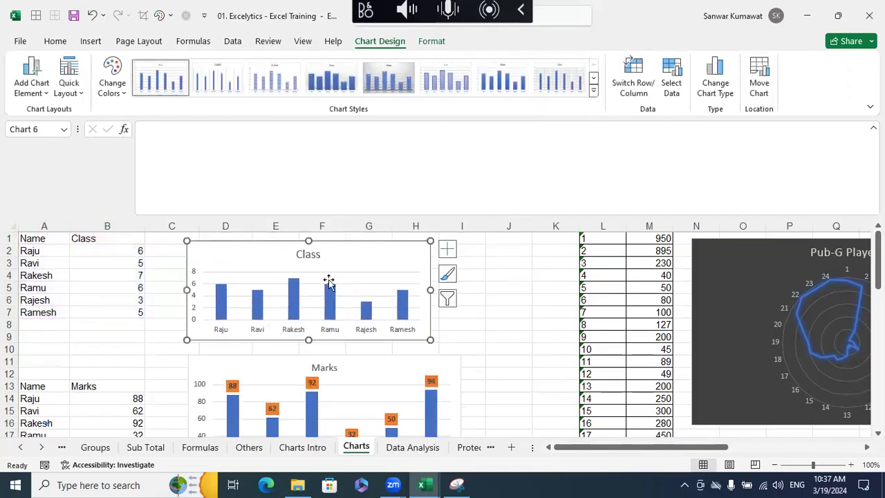
{"action": "left_click_drag", "start_coordinate": [430, 290], "coordinate": [462, 300]}
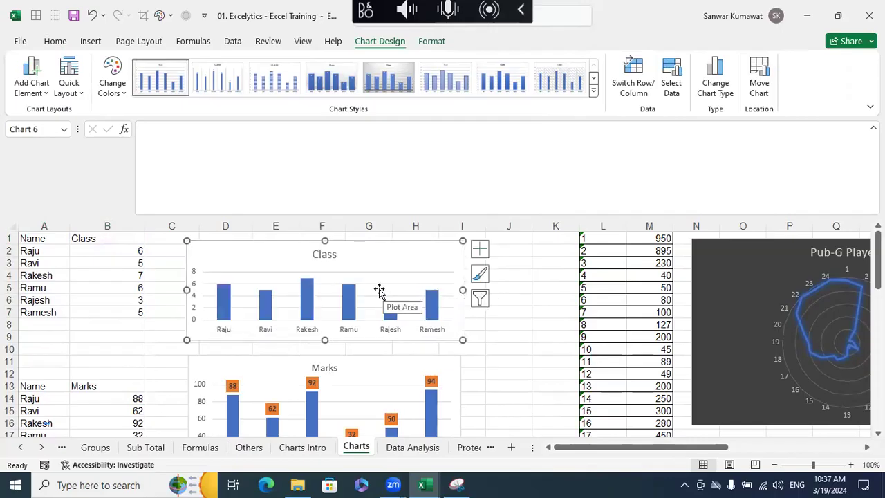
{"action": "left_click_drag", "start_coordinate": [325, 340], "coordinate": [324, 348]}
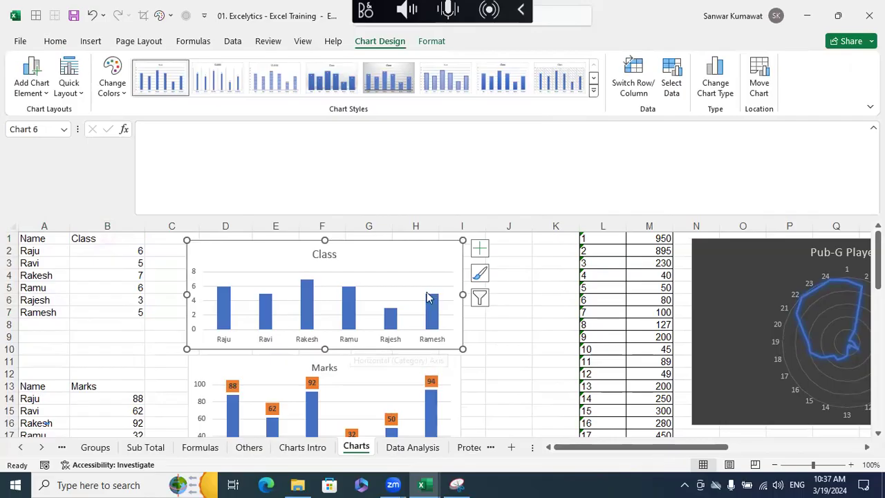
{"action": "left_click", "coordinate": [230, 308]}
{"action": "right_click", "coordinate": [231, 308]}
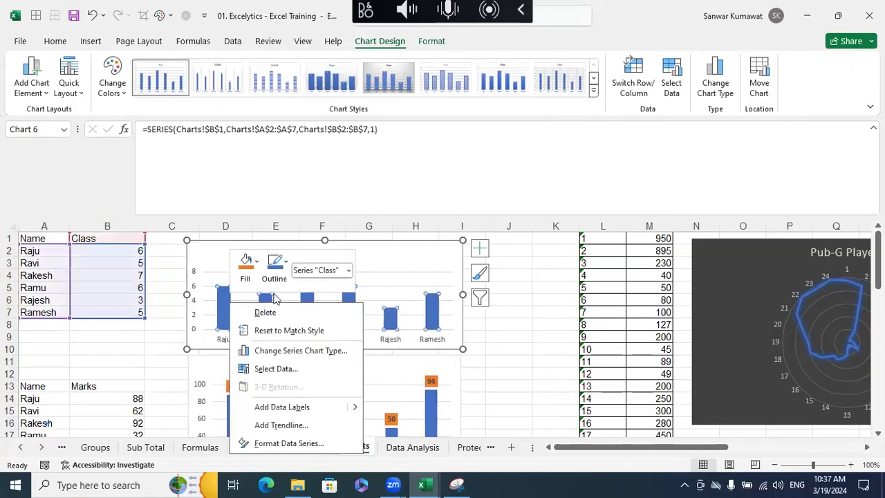
{"action": "key", "text": "Escape"}
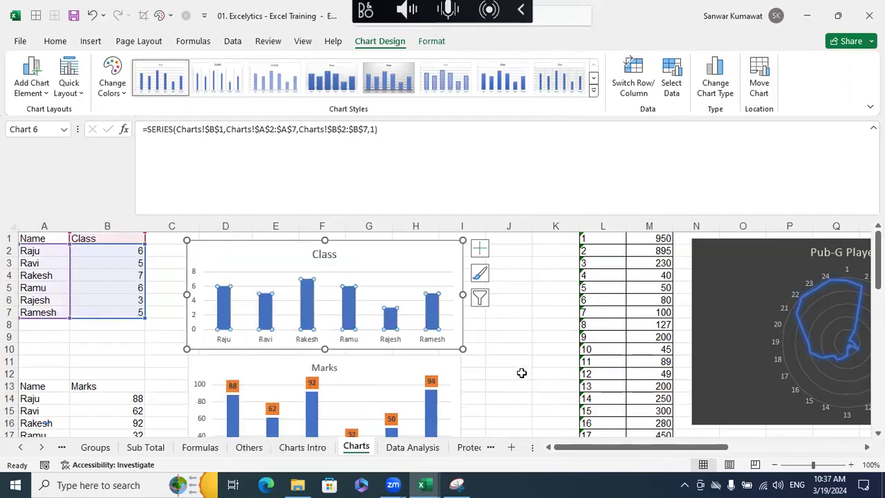
{"action": "left_click", "coordinate": [515, 323]}
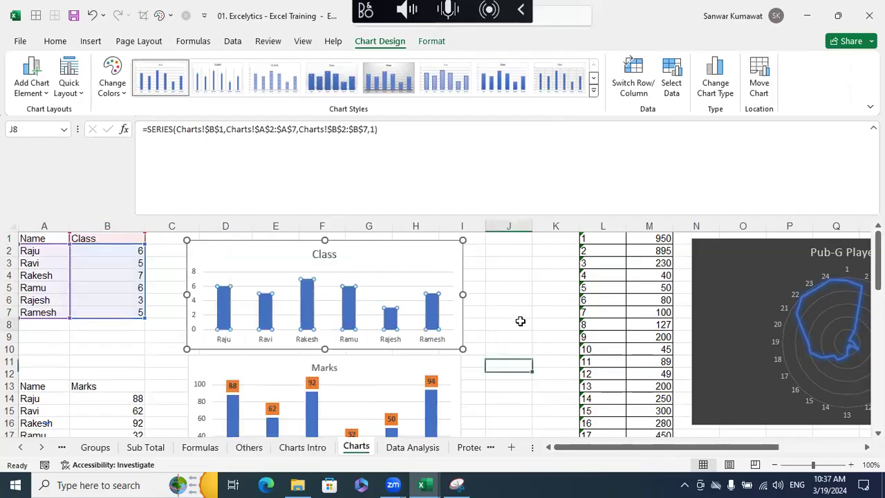
{"action": "left_click", "coordinate": [225, 300]}
{"action": "right_click", "coordinate": [228, 304]}
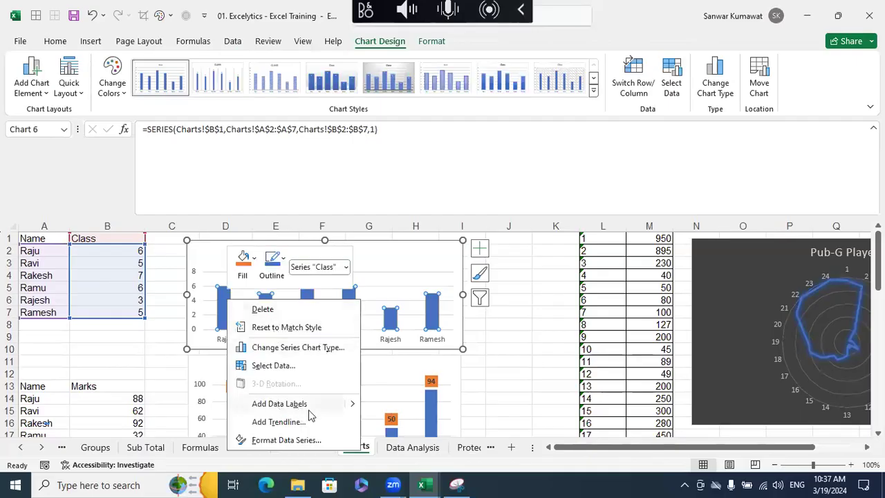
{"action": "left_click", "coordinate": [535, 396]}
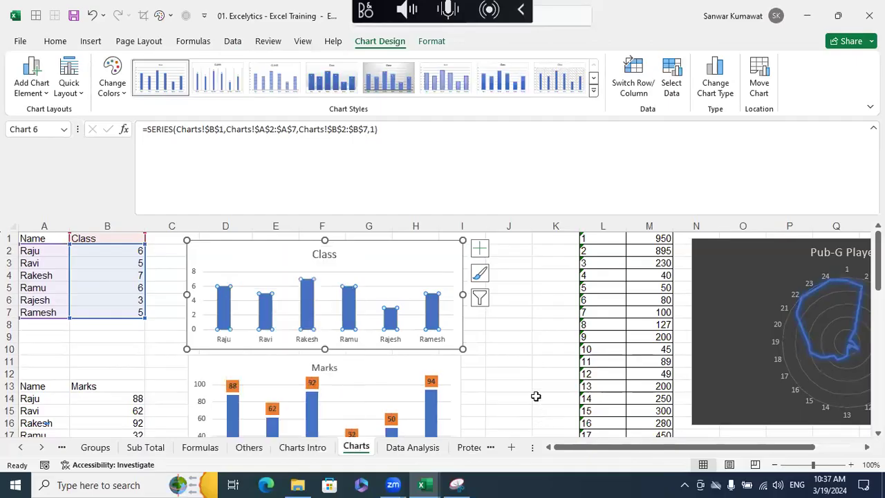
- Add data labels to the columns of the Class chart
{"action": "left_click", "coordinate": [426, 259]}
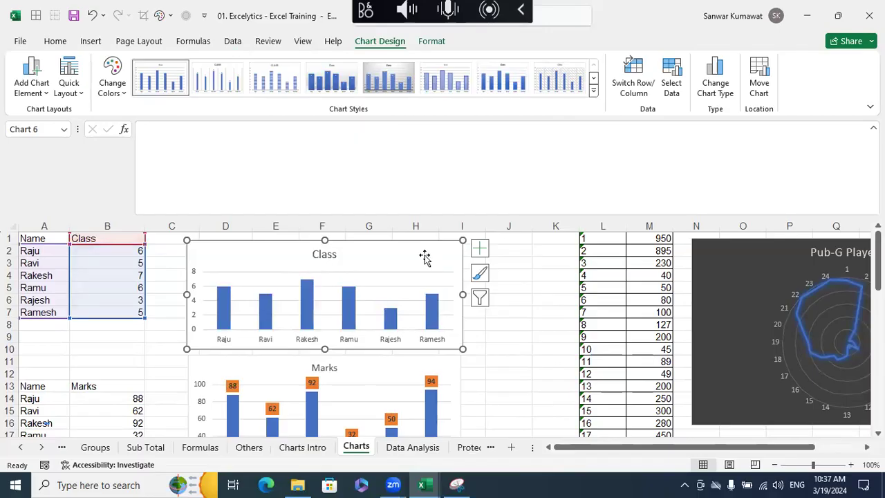
{"action": "left_click", "coordinate": [478, 250]}
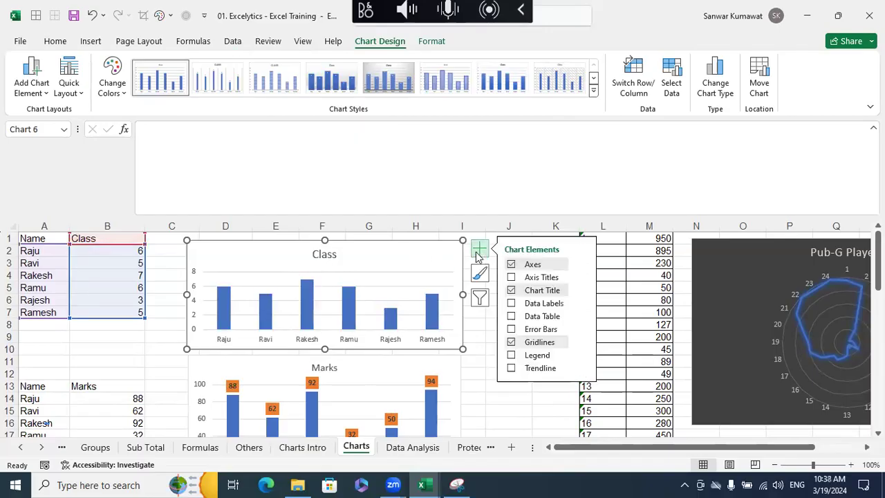
{"action": "left_click", "coordinate": [511, 303]}
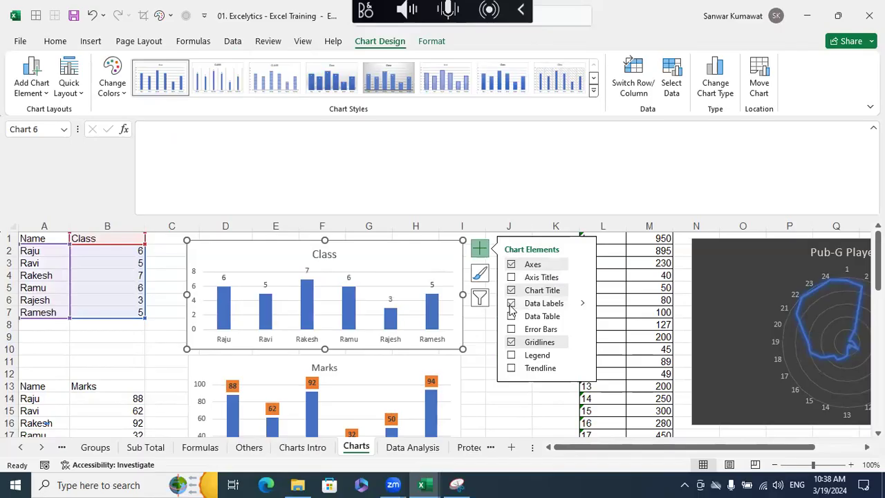
{"action": "left_click", "coordinate": [508, 397]}
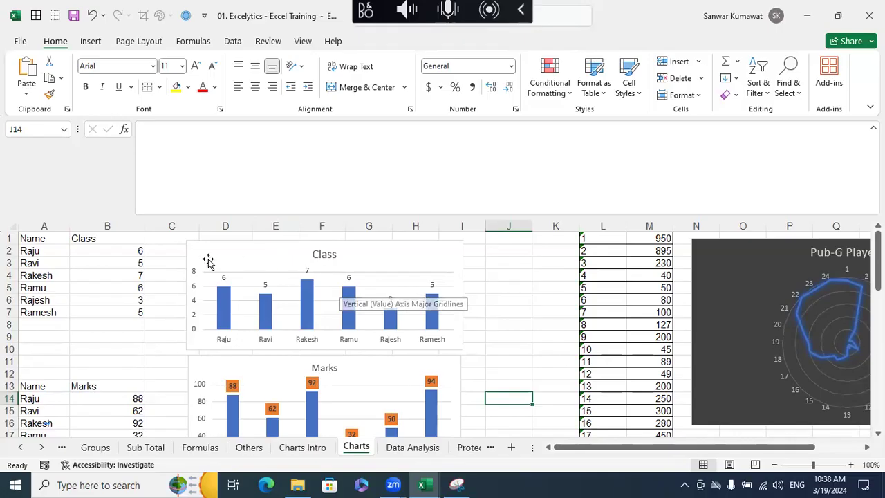
{"action": "left_click", "coordinate": [123, 275]}
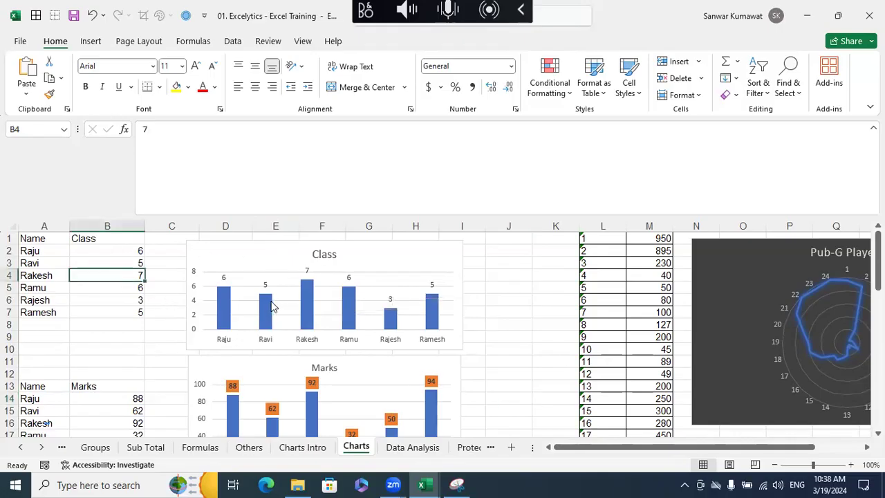
- Replace the existing Marks chart with a new 2-D clustered column chart of the Name and Marks data in A13:B19
{"action": "scroll", "coordinate": [273, 307], "scroll_direction": "down", "scroll_amount": 3}
{"action": "left_click_drag", "start_coordinate": [37, 274], "coordinate": [125, 349]}
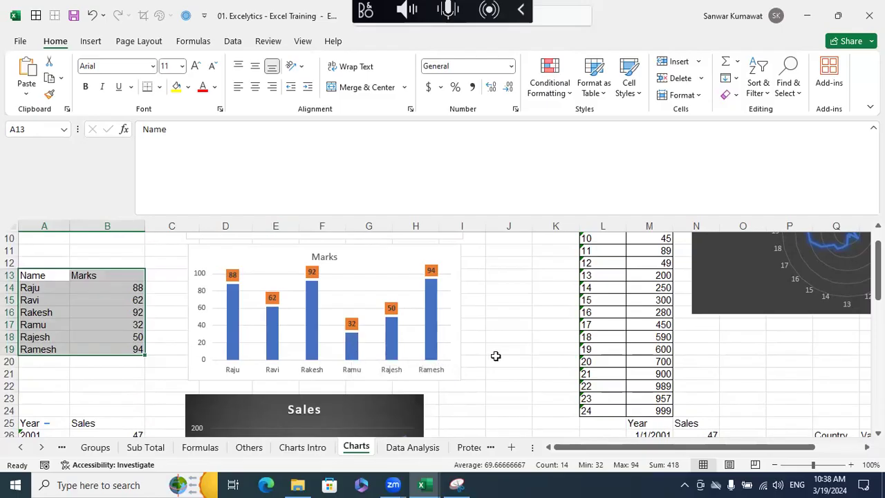
{"action": "scroll", "coordinate": [498, 353], "scroll_direction": "up", "scroll_amount": 3}
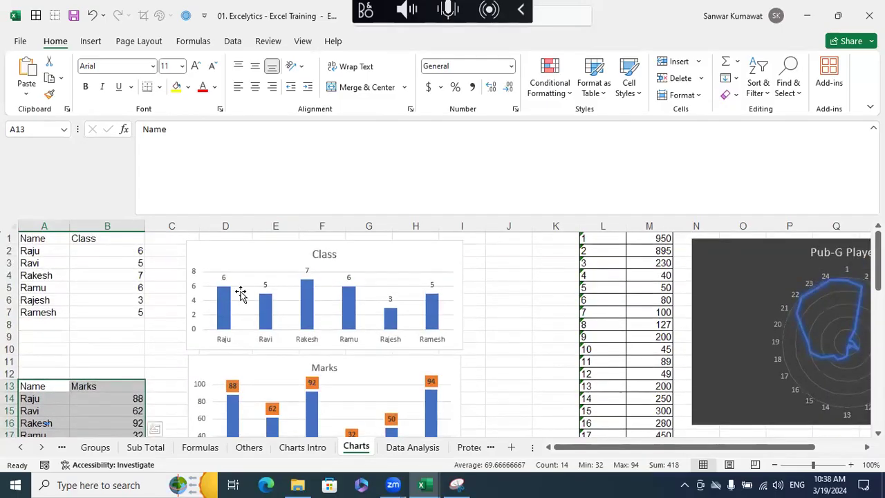
{"action": "left_click", "coordinate": [232, 259]}
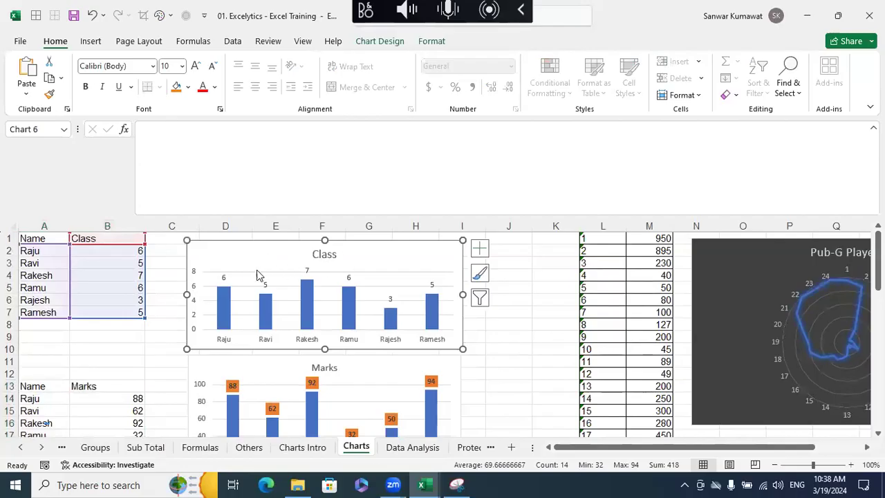
{"action": "scroll", "coordinate": [325, 284], "scroll_direction": "down", "scroll_amount": 2}
{"action": "left_click", "coordinate": [389, 306]}
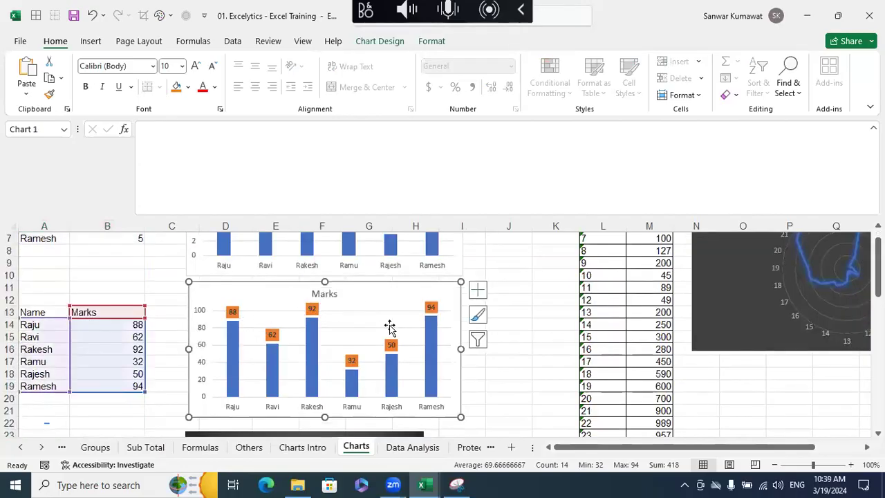
{"action": "key", "text": "Delete"}
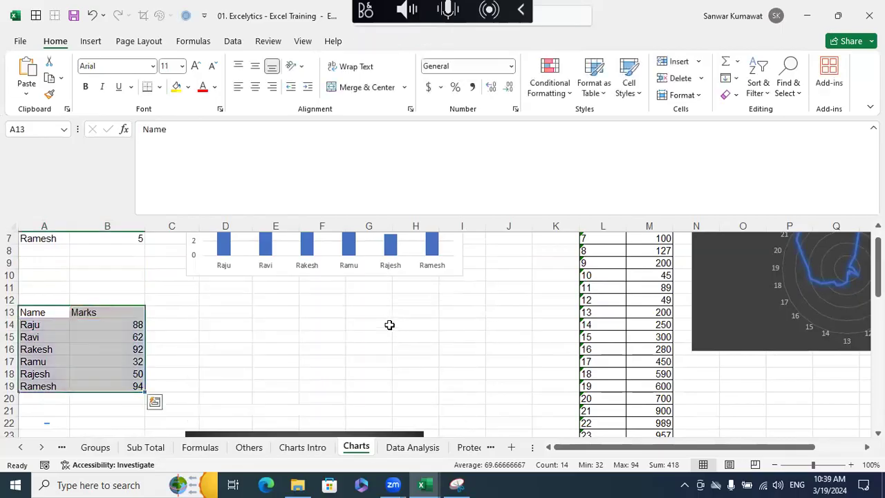
{"action": "left_click", "coordinate": [90, 42]}
{"action": "left_click", "coordinate": [401, 63]}
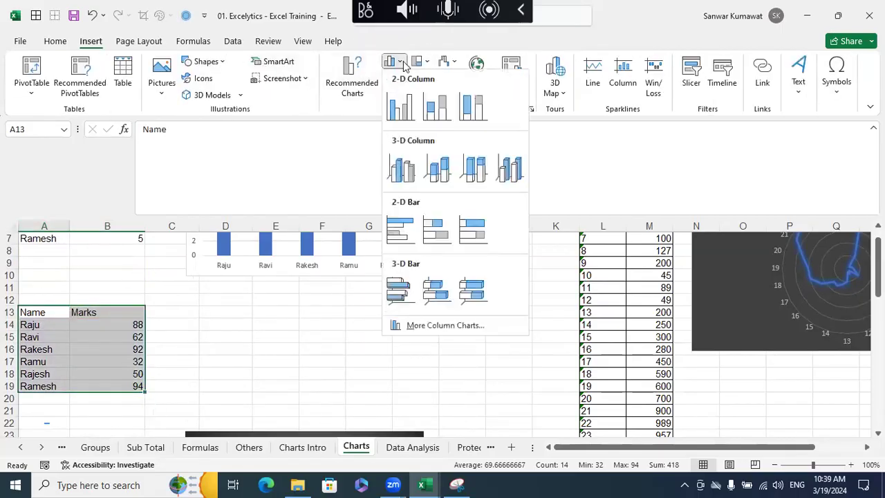
{"action": "left_click", "coordinate": [400, 107]}
- Move the new Marks chart beside its data table, directly below the Class chart, and widen it into column I
{"action": "left_click_drag", "start_coordinate": [351, 245], "coordinate": [284, 256]}
{"action": "left_click_drag", "start_coordinate": [222, 250], "coordinate": [254, 294]}
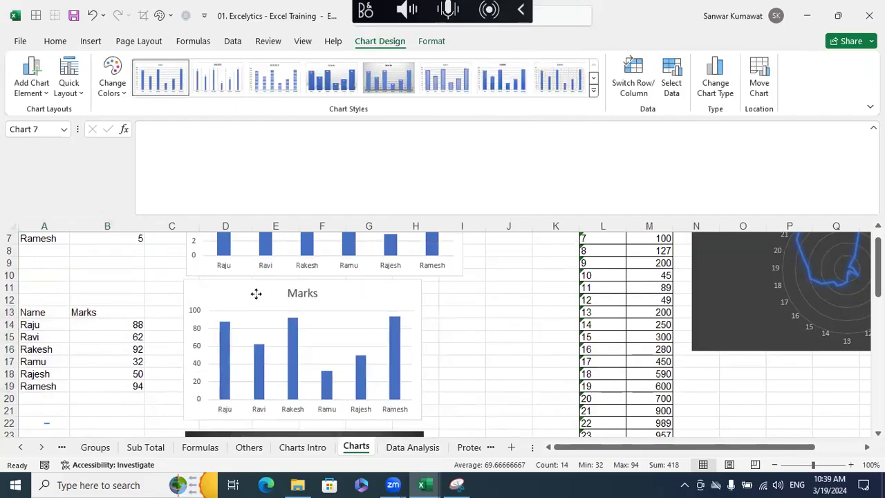
{"action": "left_click_drag", "start_coordinate": [426, 350], "coordinate": [472, 348]}
{"action": "left_click", "coordinate": [546, 358]}
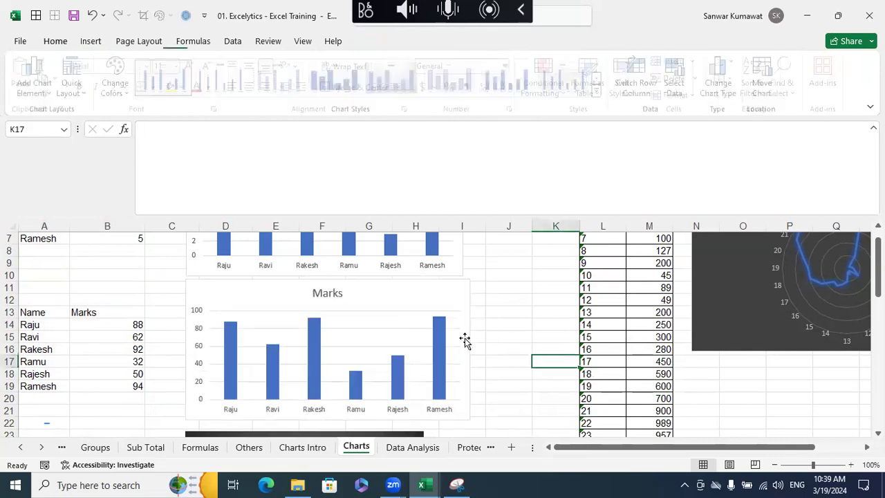
- Add data labels to the Marks columns, try the Inside End and Inside Base positions, and settle on Outside End
{"action": "left_click", "coordinate": [230, 338]}
{"action": "right_click", "coordinate": [230, 338]}
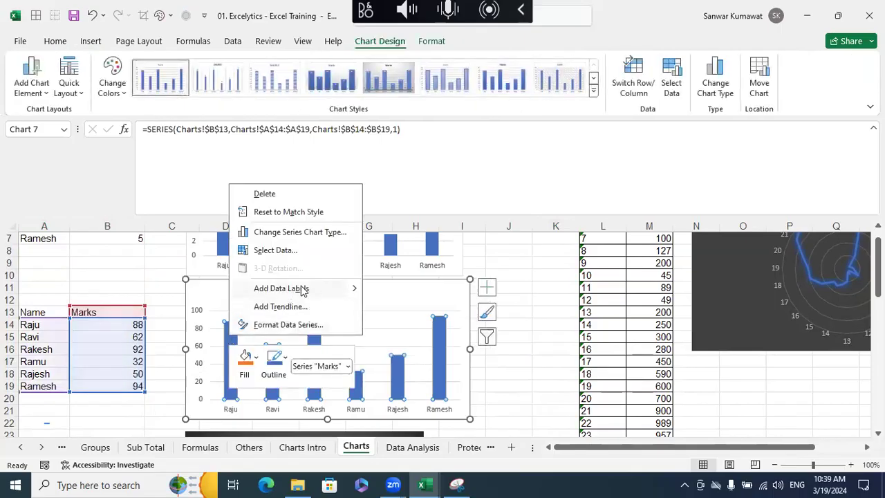
{"action": "key", "text": "Escape"}
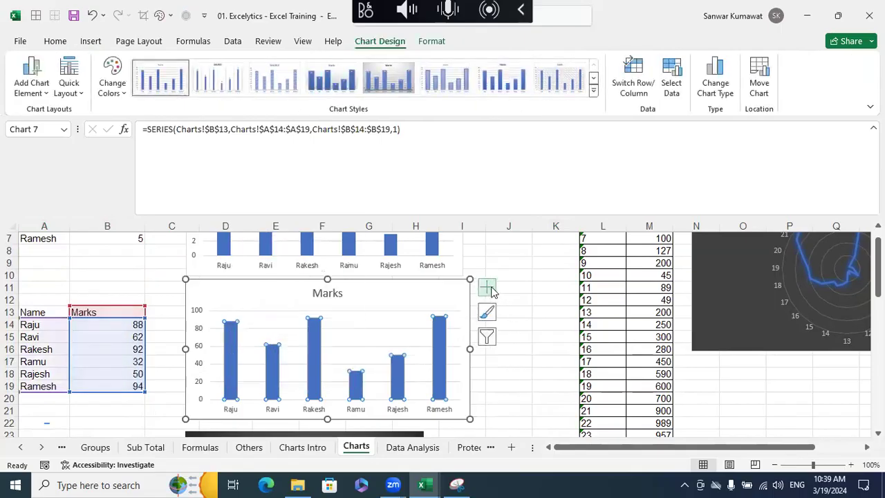
{"action": "left_click", "coordinate": [487, 288]}
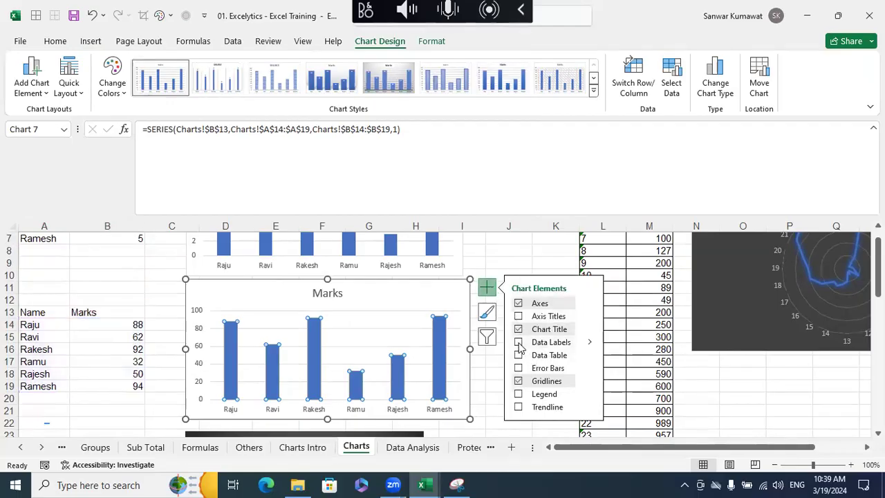
{"action": "left_click", "coordinate": [519, 346]}
{"action": "mouse_move", "coordinate": [591, 347]}
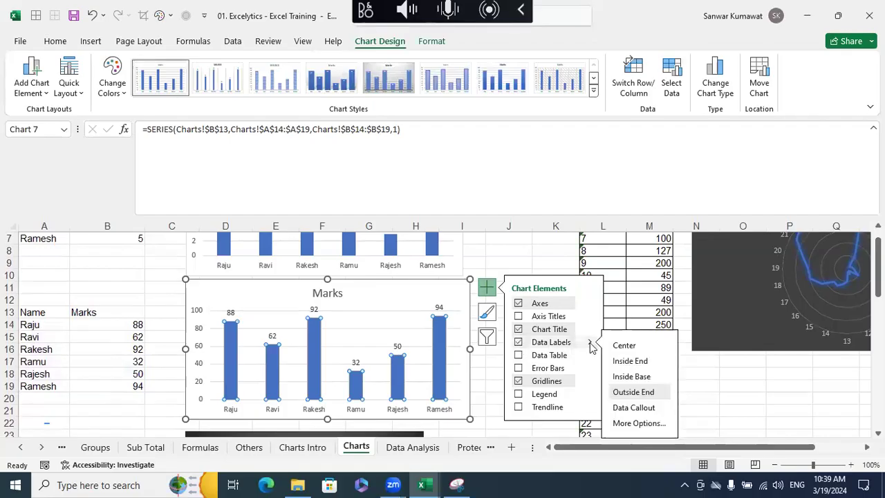
{"action": "left_click", "coordinate": [628, 363]}
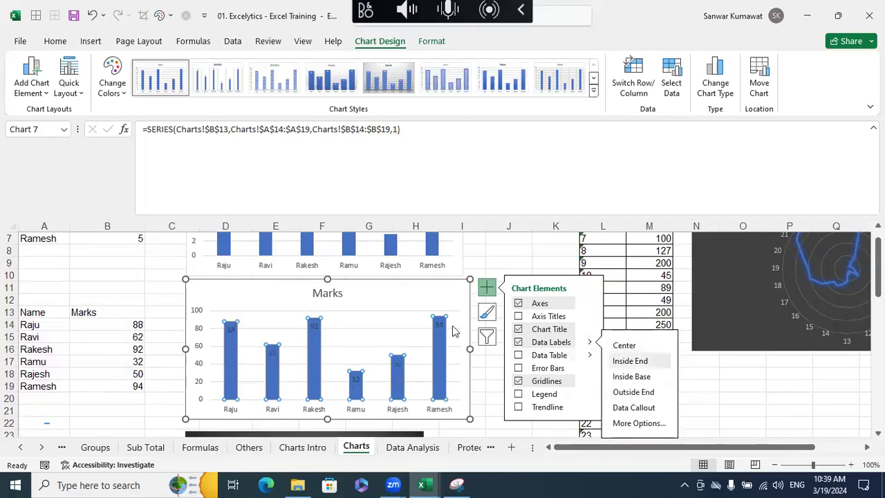
{"action": "left_click", "coordinate": [633, 378]}
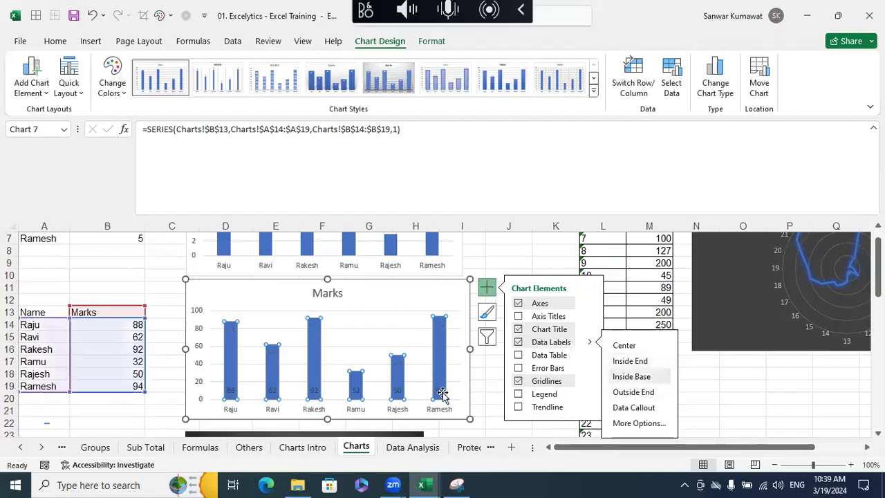
{"action": "left_click", "coordinate": [632, 392]}
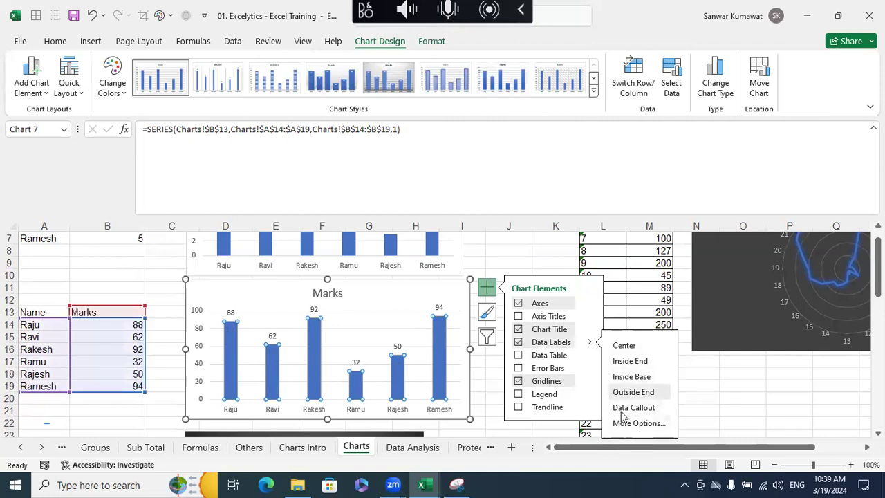
{"action": "left_click", "coordinate": [535, 251]}
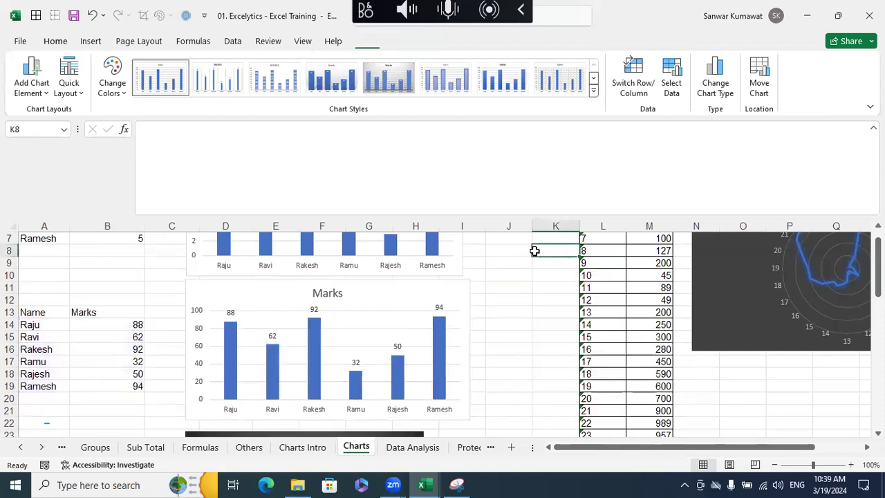
- Give the data labels of the Marks chart an orange fill and white text
{"action": "left_click", "coordinate": [231, 313]}
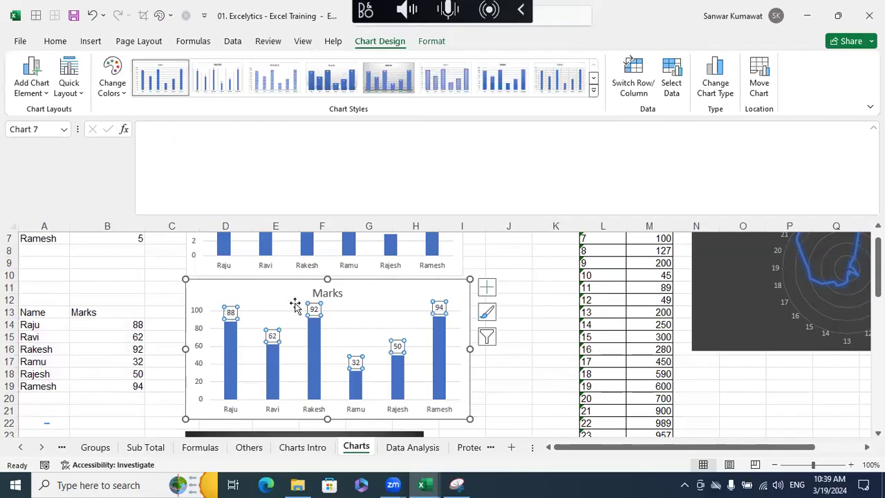
{"action": "left_click", "coordinate": [507, 336]}
{"action": "left_click", "coordinate": [231, 313]}
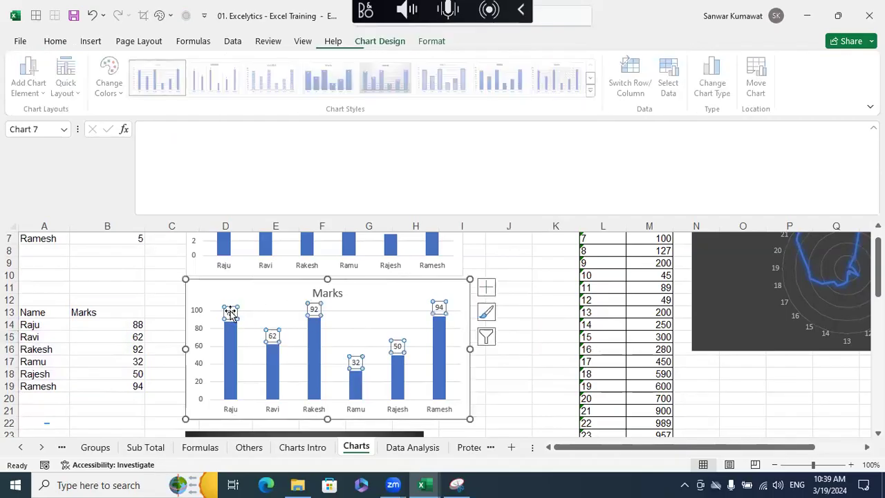
{"action": "right_click", "coordinate": [231, 313]}
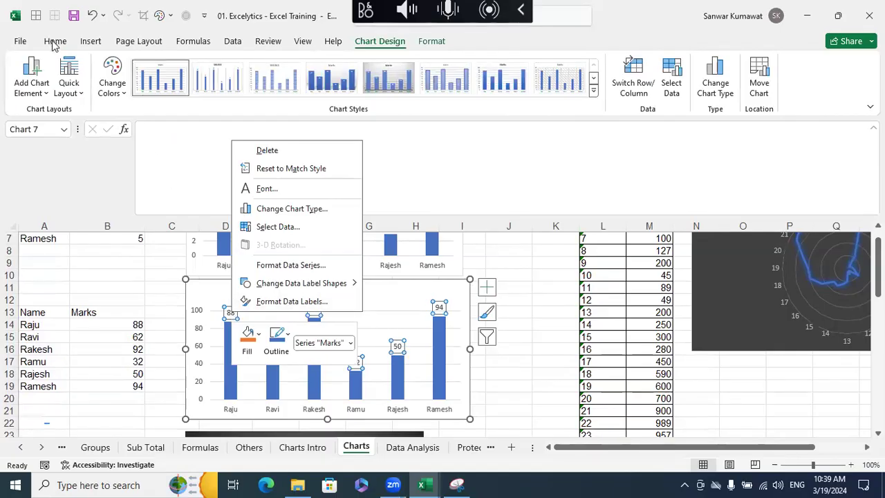
{"action": "key", "text": "Escape"}
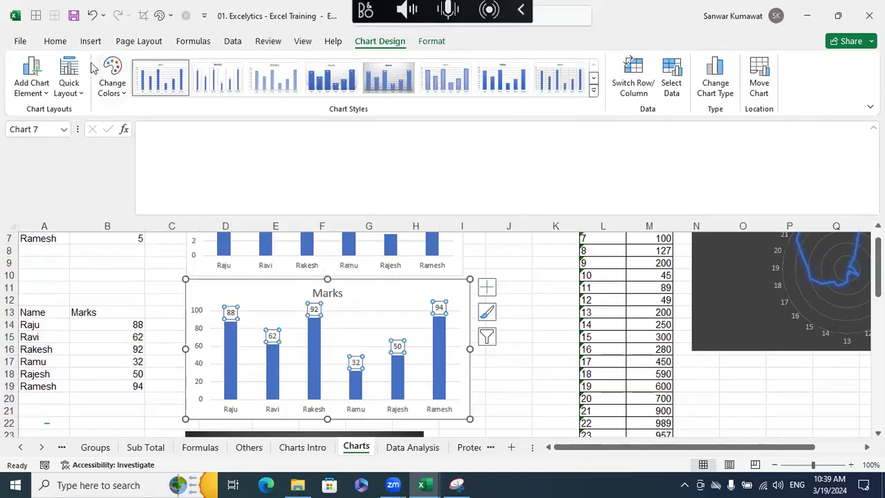
{"action": "left_click", "coordinate": [61, 43]}
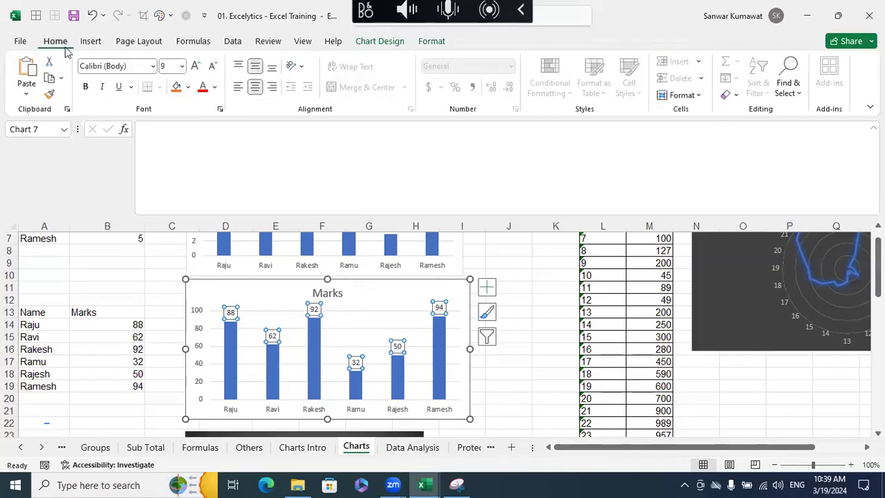
{"action": "left_click", "coordinate": [177, 89]}
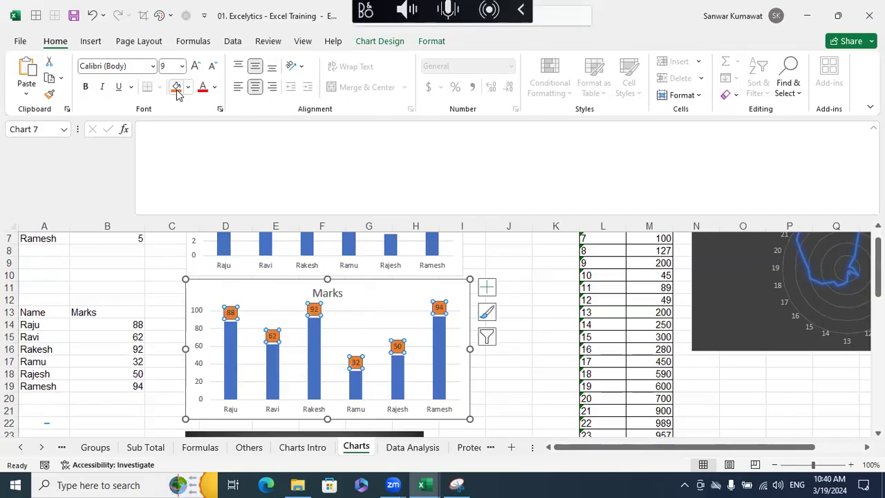
{"action": "left_click", "coordinate": [214, 87]}
{"action": "left_click", "coordinate": [204, 146]}
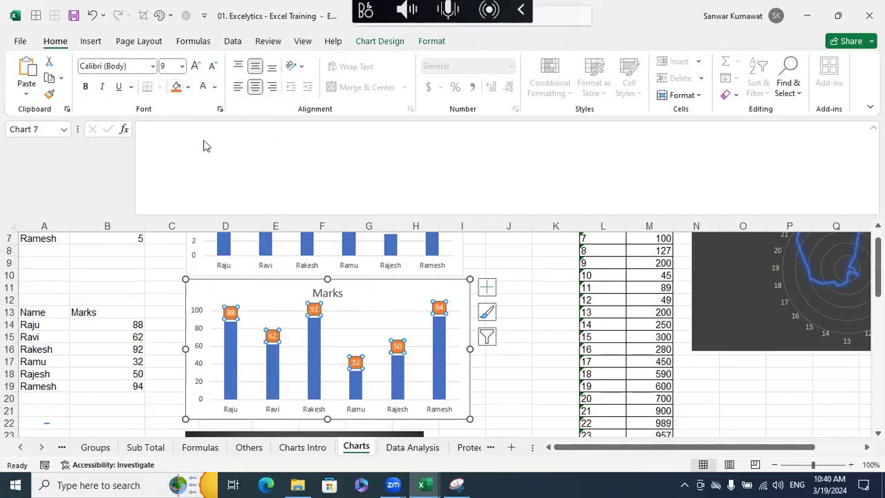
{"action": "left_click", "coordinate": [546, 345]}
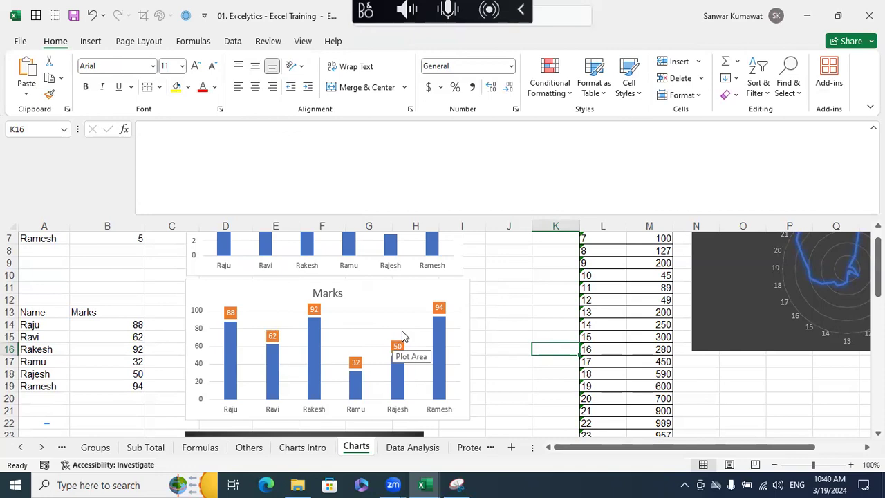
- Delete the existing dark Sales line chart below the Marks chart
{"action": "scroll", "coordinate": [404, 337], "scroll_direction": "down", "scroll_amount": 3}
{"action": "scroll", "coordinate": [404, 337], "scroll_direction": "down", "scroll_amount": 2}
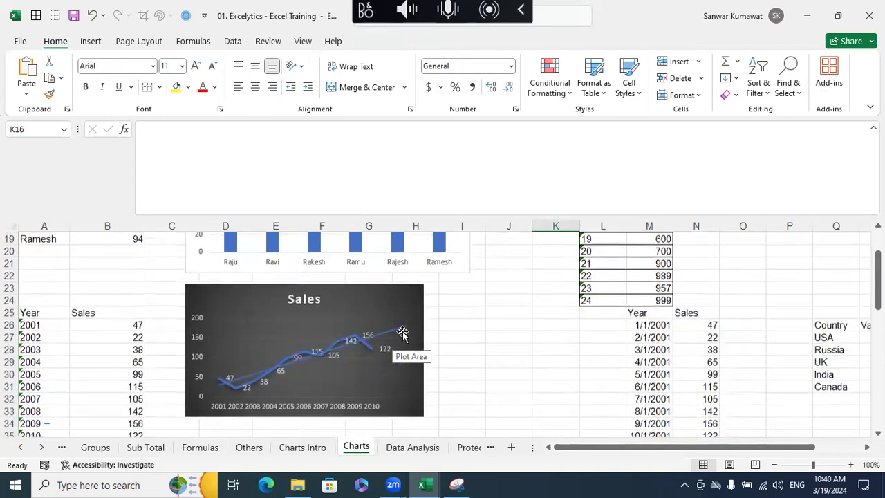
{"action": "scroll", "coordinate": [404, 331], "scroll_direction": "up", "scroll_amount": 1}
{"action": "left_click", "coordinate": [392, 306]}
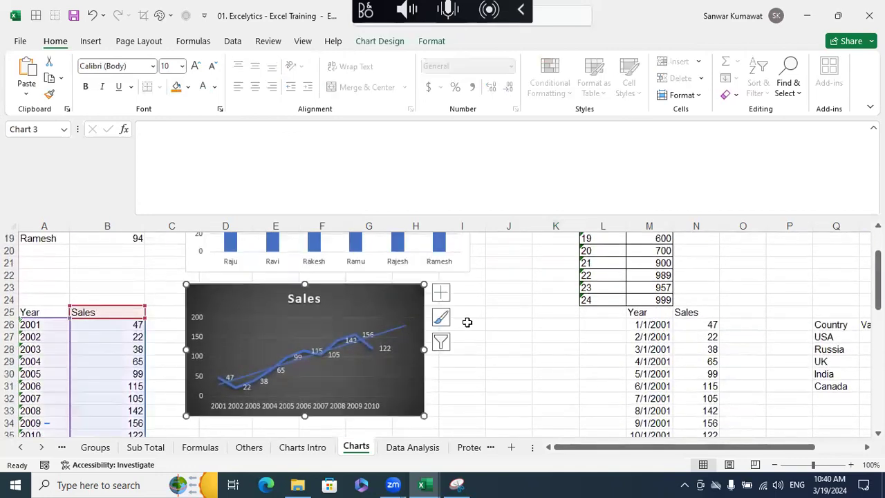
{"action": "key", "text": "Delete"}
- Examine the Year and Sales table in A25:B35, going through the individual years in column A
{"action": "scroll", "coordinate": [243, 272], "scroll_direction": "down", "scroll_amount": 2}
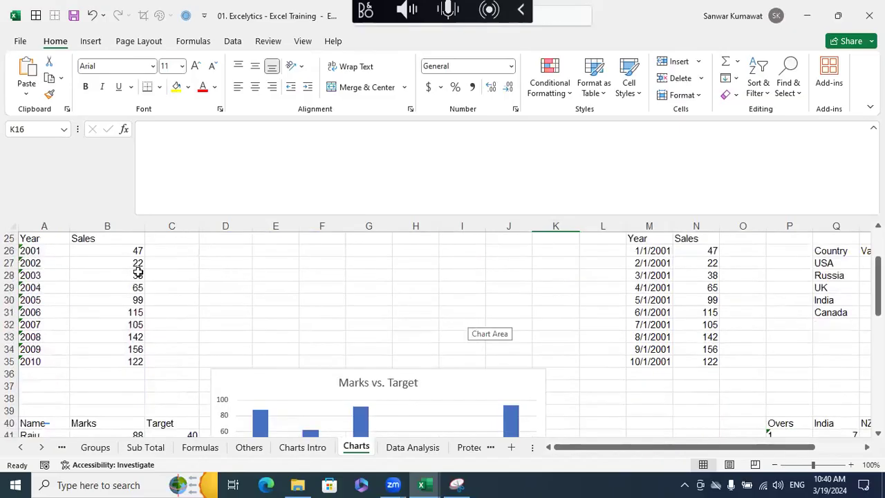
{"action": "scroll", "coordinate": [223, 310], "scroll_direction": "up", "scroll_amount": 1}
{"action": "left_click_drag", "start_coordinate": [40, 275], "coordinate": [127, 398]}
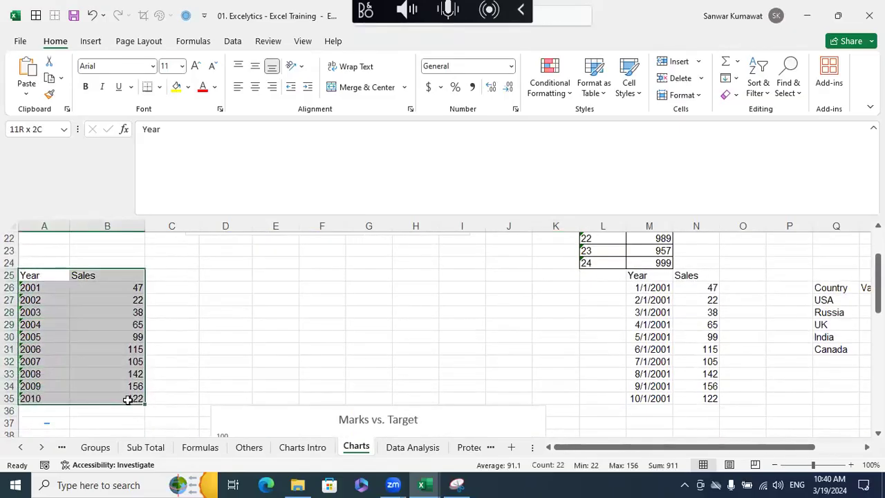
{"action": "left_click", "coordinate": [44, 287]}
{"action": "left_click", "coordinate": [40, 302]}
{"action": "left_click", "coordinate": [39, 312]}
{"action": "left_click", "coordinate": [38, 325]}
{"action": "left_click", "coordinate": [38, 337]}
{"action": "left_click", "coordinate": [39, 350]}
{"action": "left_click", "coordinate": [40, 362]}
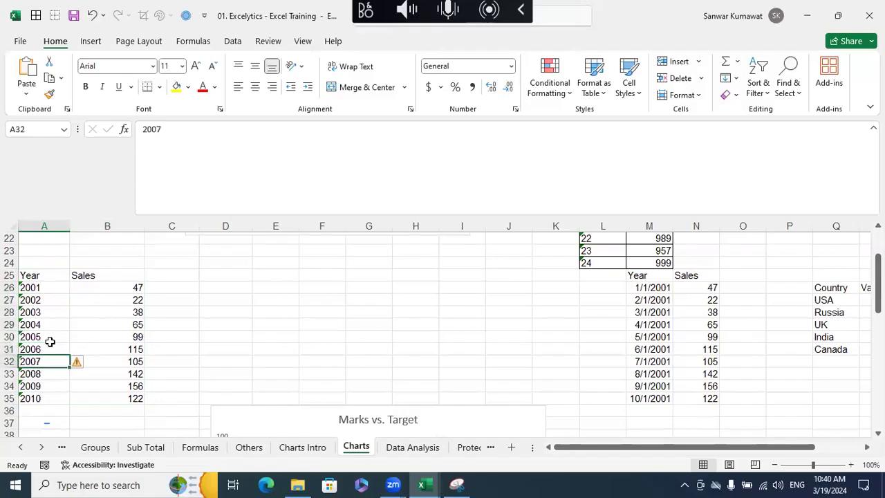
{"action": "left_click", "coordinate": [43, 289]}
{"action": "left_click", "coordinate": [41, 300]}
{"action": "left_click", "coordinate": [40, 312]}
{"action": "left_click_drag", "start_coordinate": [35, 288], "coordinate": [16, 398]}
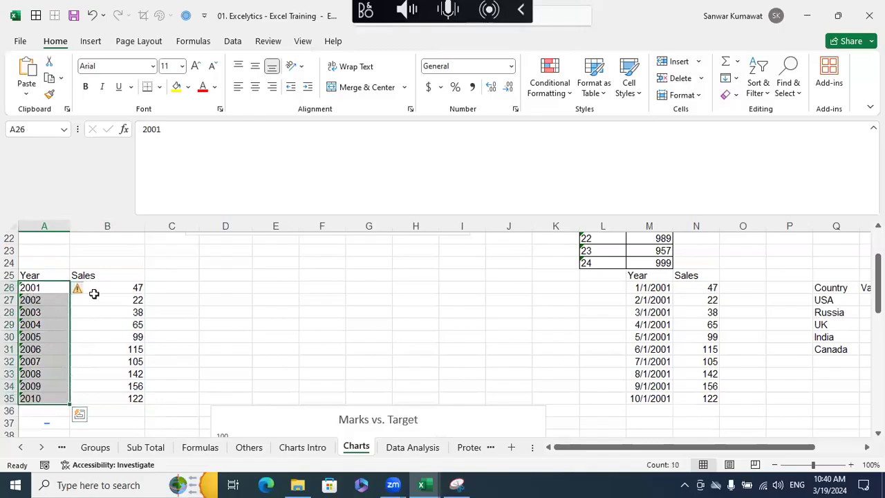
- Consult the chart types diagram on the Charts Intro sheet for over-time comparisons, and return to the Charts sheet
{"action": "left_click", "coordinate": [318, 450]}
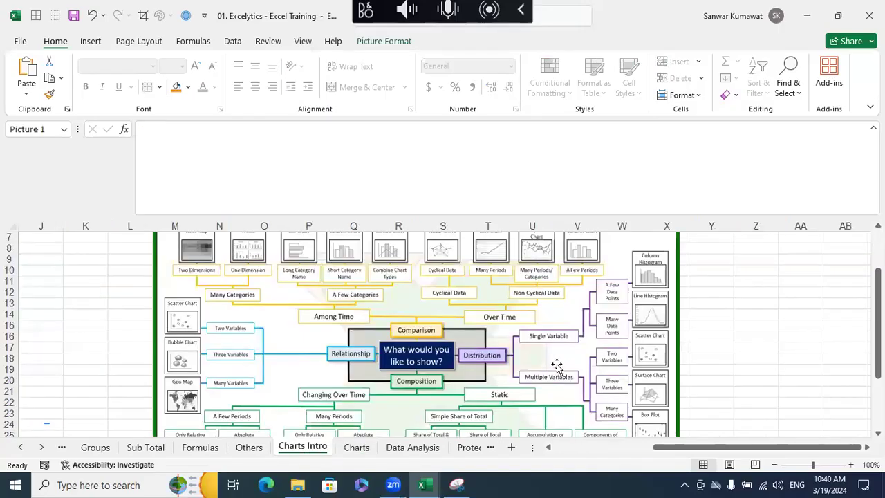
{"action": "scroll", "coordinate": [560, 366], "scroll_direction": "up", "scroll_amount": 2}
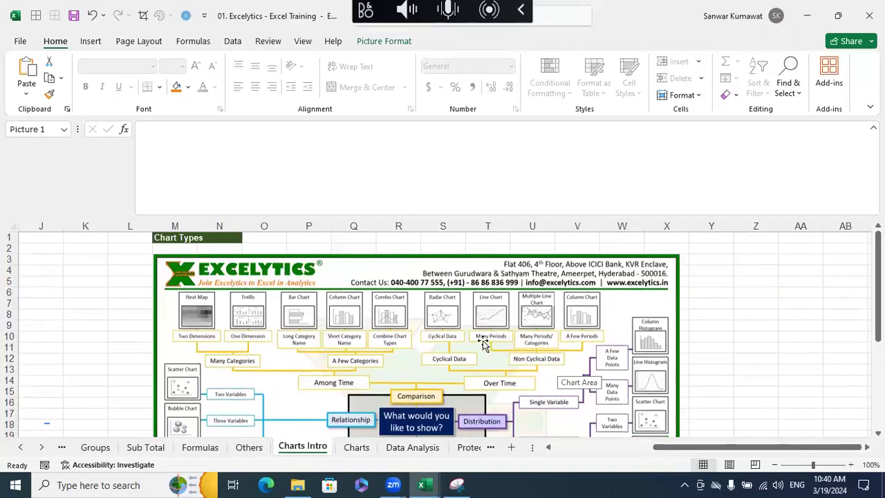
{"action": "left_click", "coordinate": [356, 447]}
- Insert a 2-D clustered column chart of the Year and Sales data in A25:B35 and place it beside the table
{"action": "left_click", "coordinate": [219, 324]}
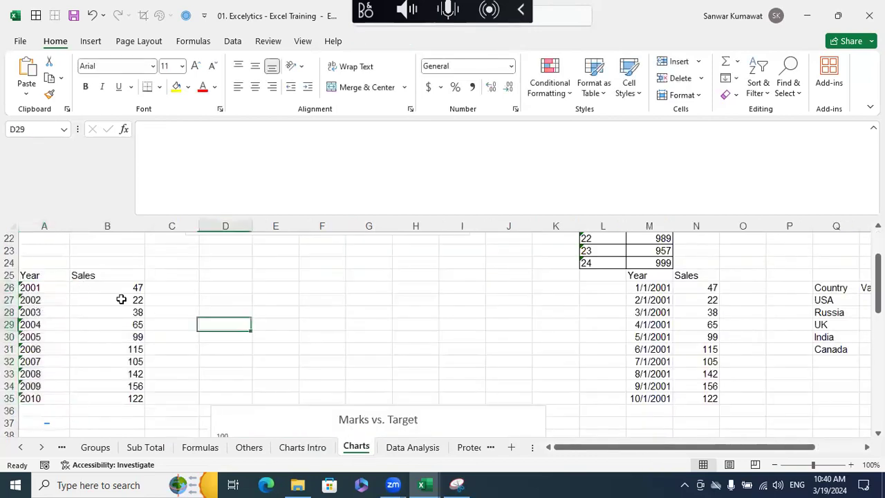
{"action": "left_click_drag", "start_coordinate": [49, 276], "coordinate": [103, 398]}
{"action": "left_click", "coordinate": [90, 40]}
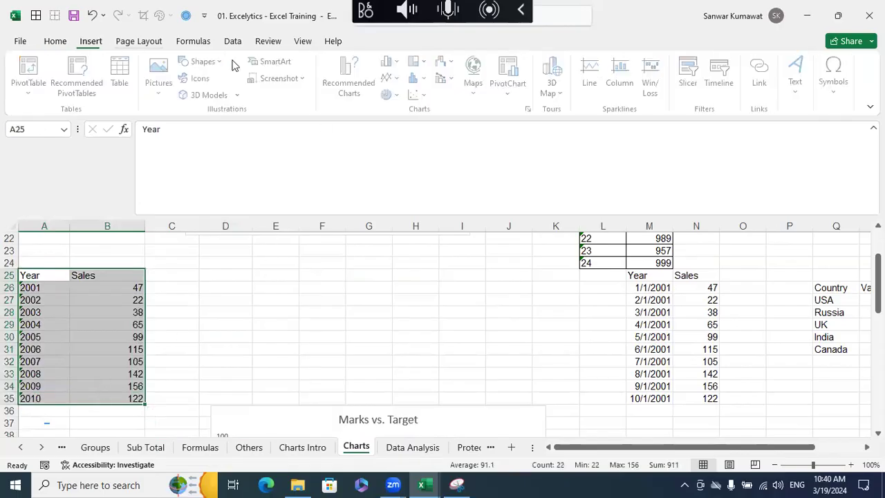
{"action": "left_click", "coordinate": [390, 70]}
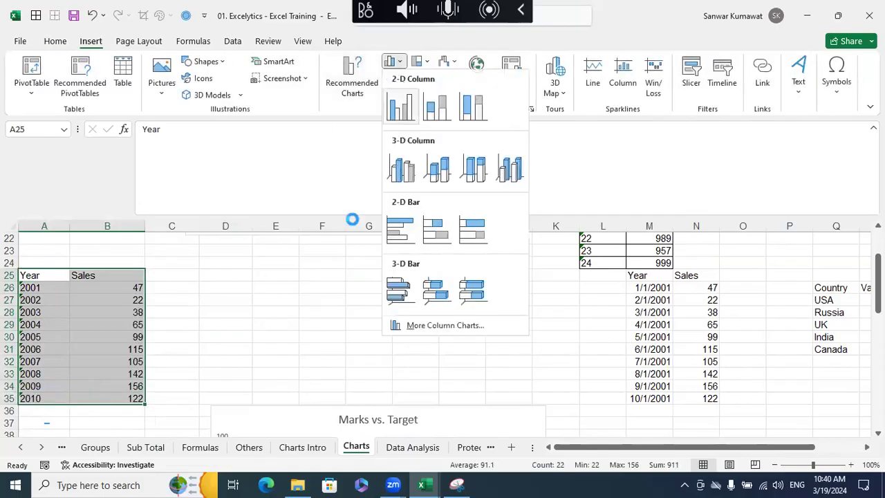
{"action": "left_click", "coordinate": [403, 105]}
{"action": "left_click_drag", "start_coordinate": [342, 251], "coordinate": [262, 246]}
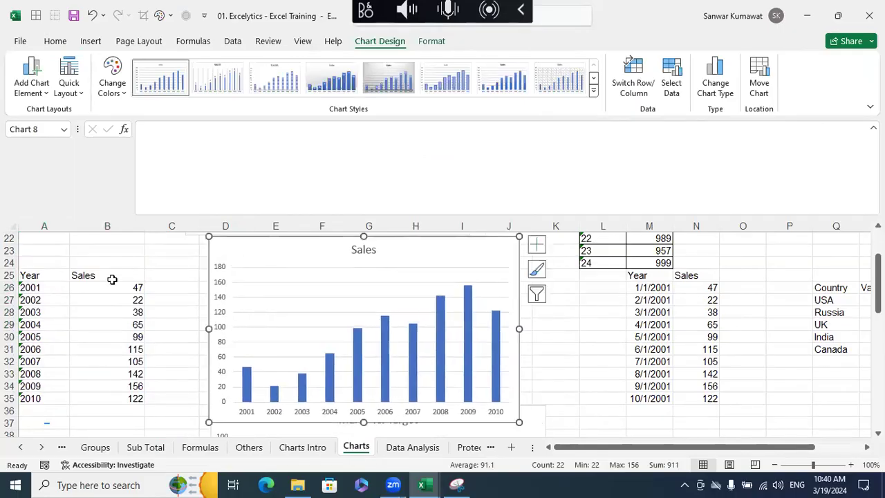
- Insert a 2-D line chart of the Year and Sales data in A25:B35 and place it beside the Sales column chart
{"action": "left_click_drag", "start_coordinate": [41, 277], "coordinate": [108, 395]}
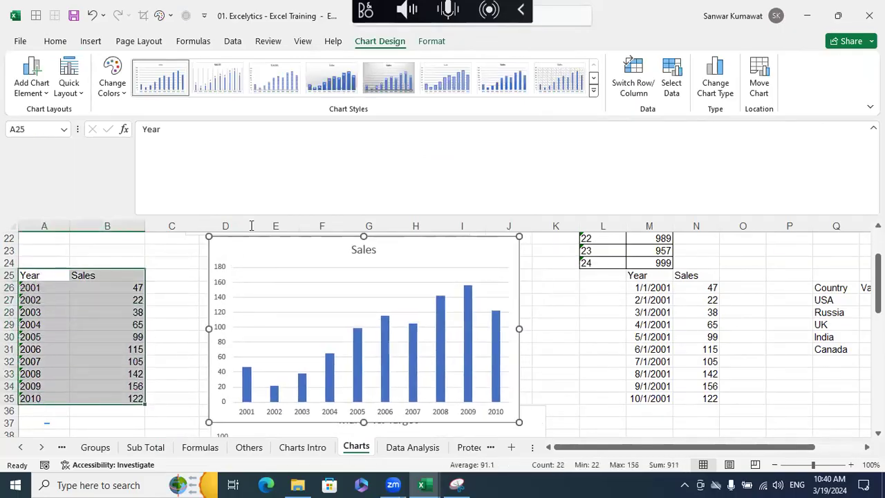
{"action": "left_click", "coordinate": [90, 41]}
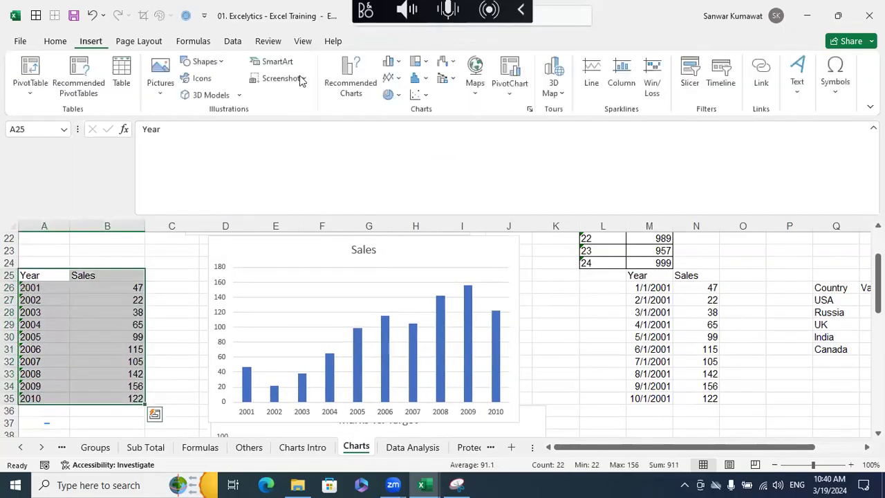
{"action": "left_click", "coordinate": [401, 79]}
{"action": "left_click", "coordinate": [406, 122]}
{"action": "left_click_drag", "start_coordinate": [385, 241], "coordinate": [624, 274]}
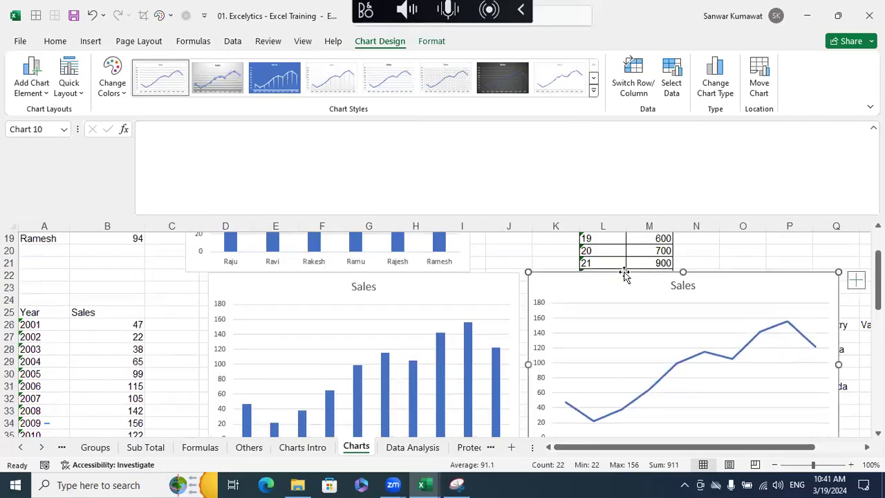
{"action": "scroll", "coordinate": [663, 273], "scroll_direction": "down", "scroll_amount": 1}
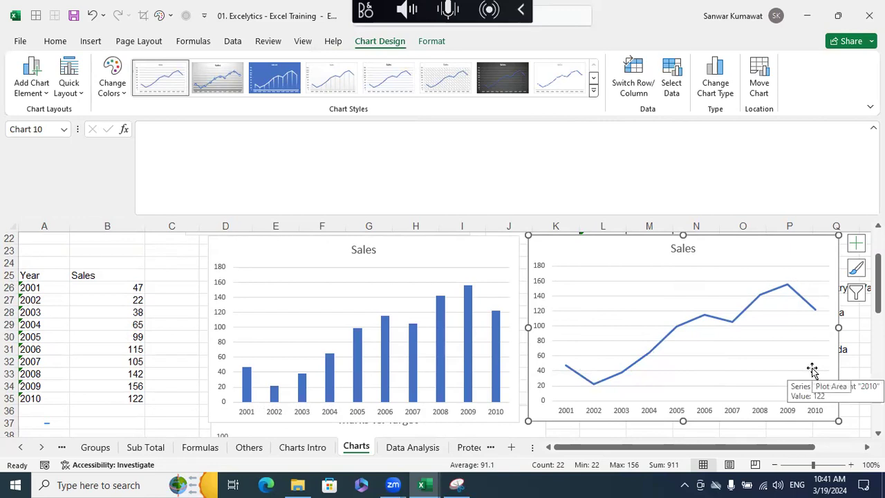
- Apply the dark grey chart style to the Sales line chart and compare it with the Sales column chart
{"action": "left_click", "coordinate": [503, 78]}
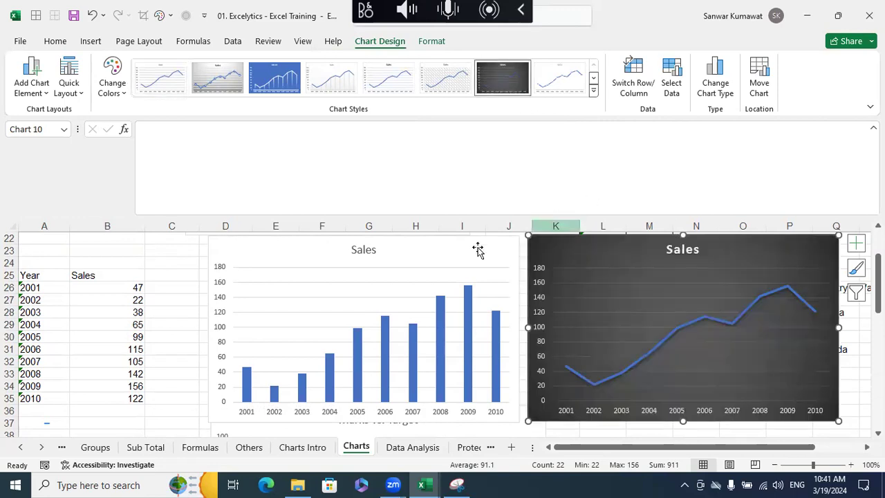
{"action": "left_click", "coordinate": [477, 250]}
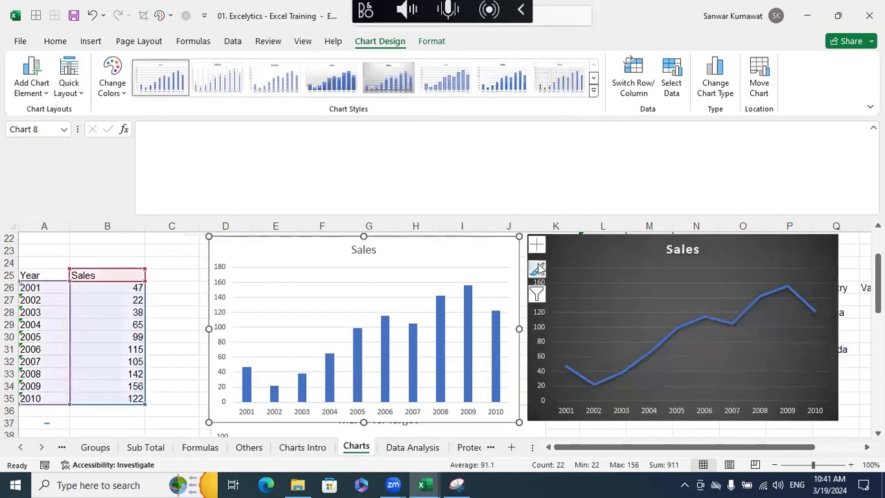
{"action": "left_click", "coordinate": [606, 261]}
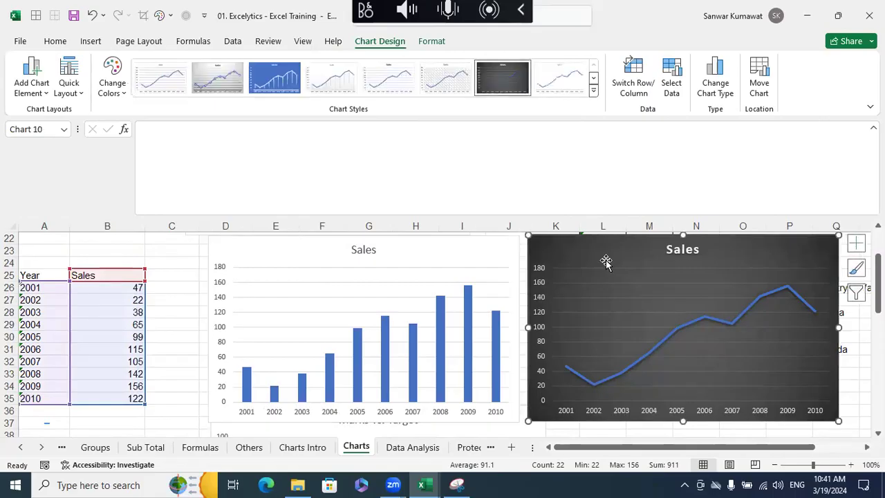
{"action": "left_click", "coordinate": [482, 258]}
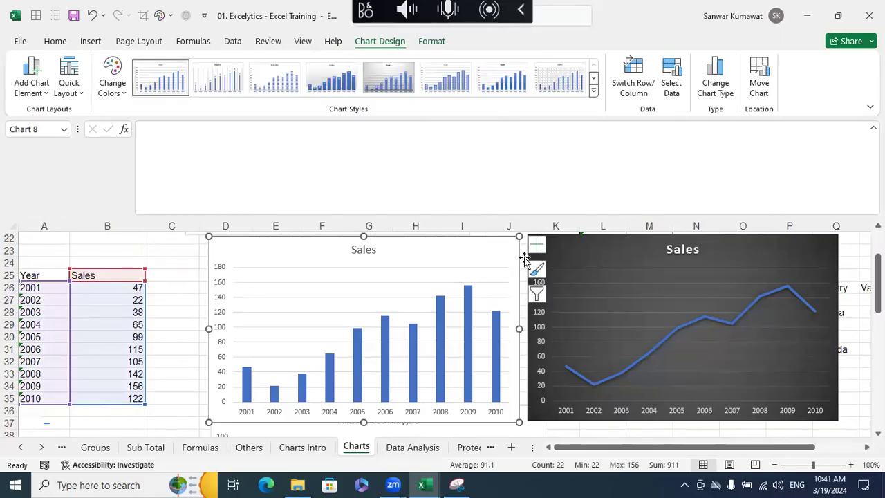
{"action": "left_click", "coordinate": [587, 261]}
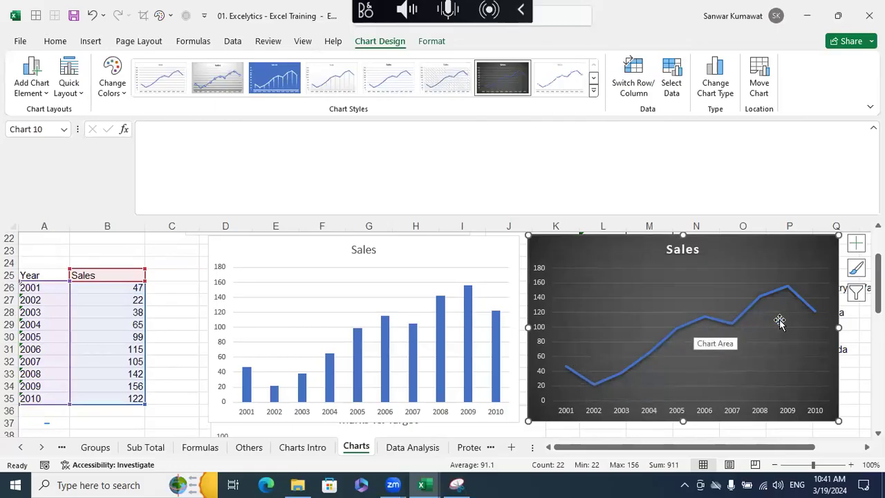
- Add data labels to the Sales series of the dark line chart
{"action": "left_click", "coordinate": [577, 373]}
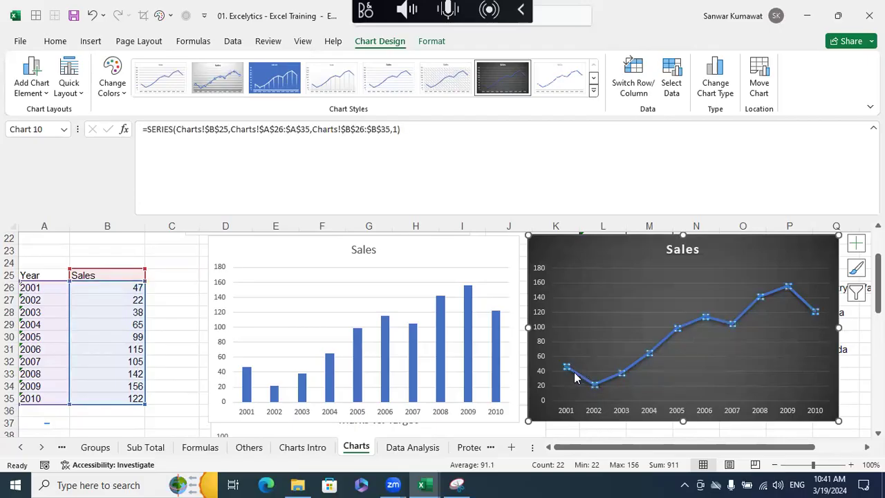
{"action": "right_click", "coordinate": [574, 377]}
{"action": "left_click", "coordinate": [618, 325]}
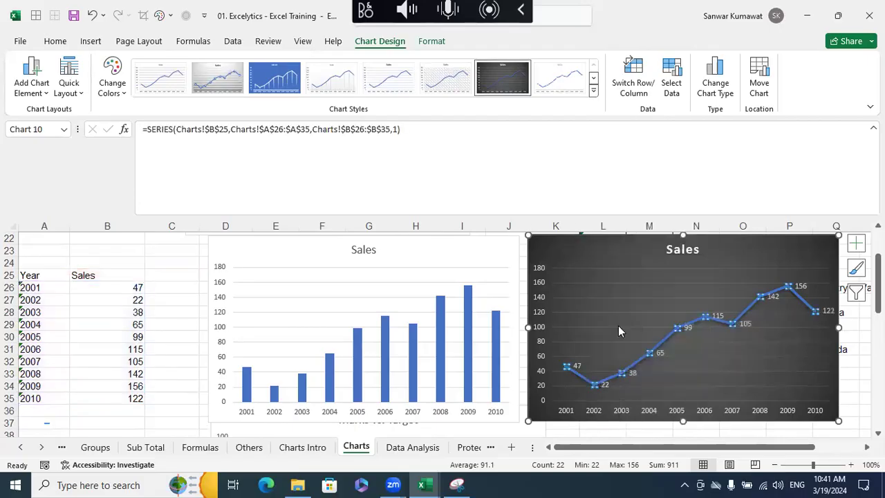
- Examine the line, effects and series options in the Format Data Series settings of the Sales line
{"action": "left_click", "coordinate": [576, 366]}
{"action": "right_click", "coordinate": [635, 376]}
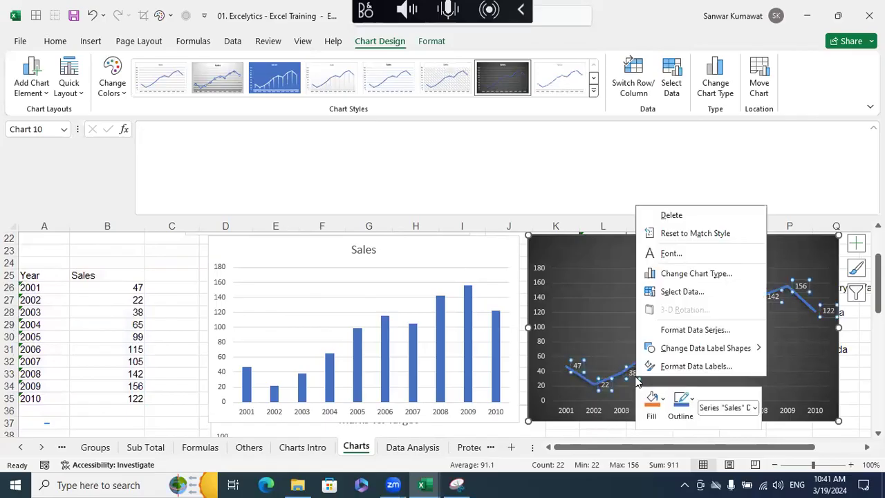
{"action": "left_click", "coordinate": [690, 331]}
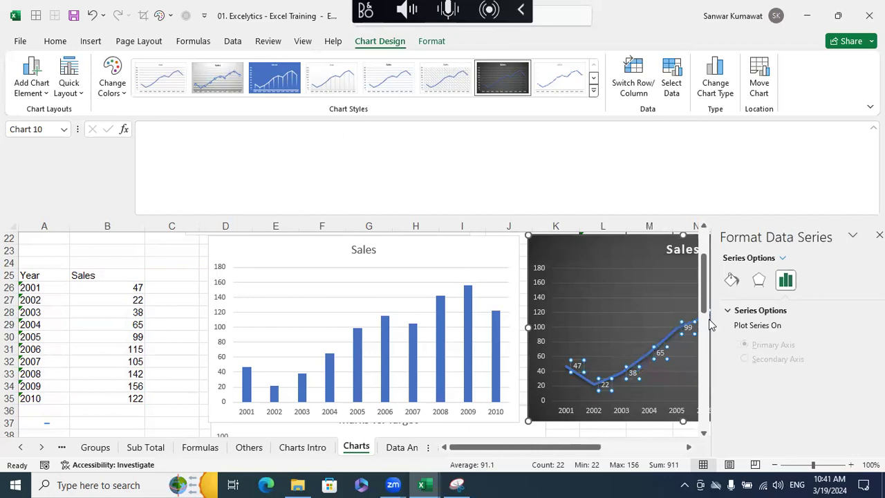
{"action": "left_click", "coordinate": [721, 279]}
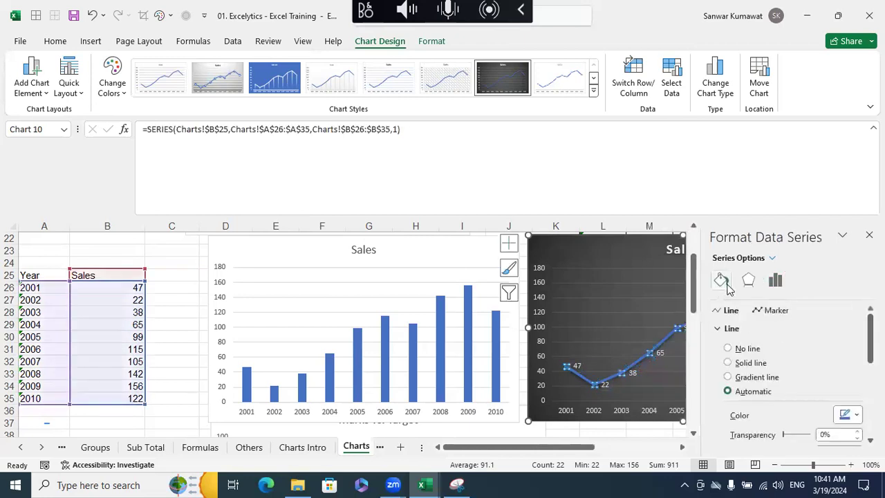
{"action": "scroll", "coordinate": [781, 373], "scroll_direction": "down", "scroll_amount": 2}
{"action": "scroll", "coordinate": [794, 381], "scroll_direction": "down", "scroll_amount": 5}
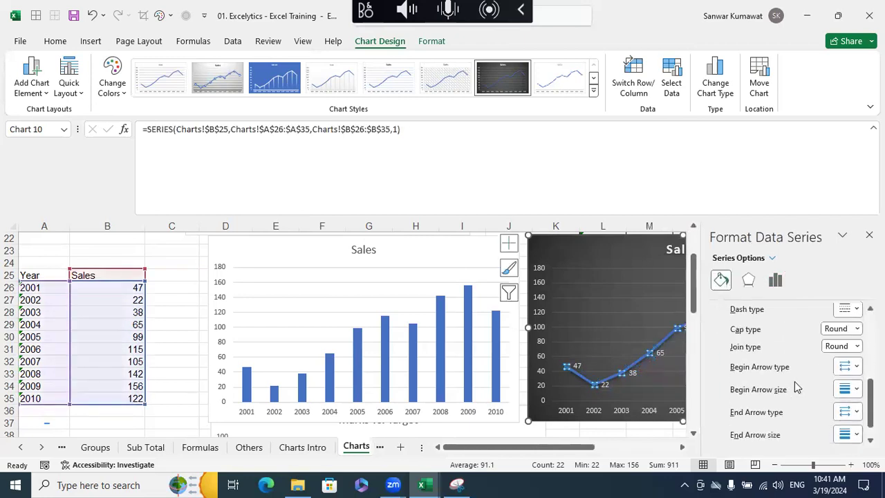
{"action": "scroll", "coordinate": [795, 373], "scroll_direction": "up", "scroll_amount": 4}
{"action": "scroll", "coordinate": [795, 377], "scroll_direction": "up", "scroll_amount": 2}
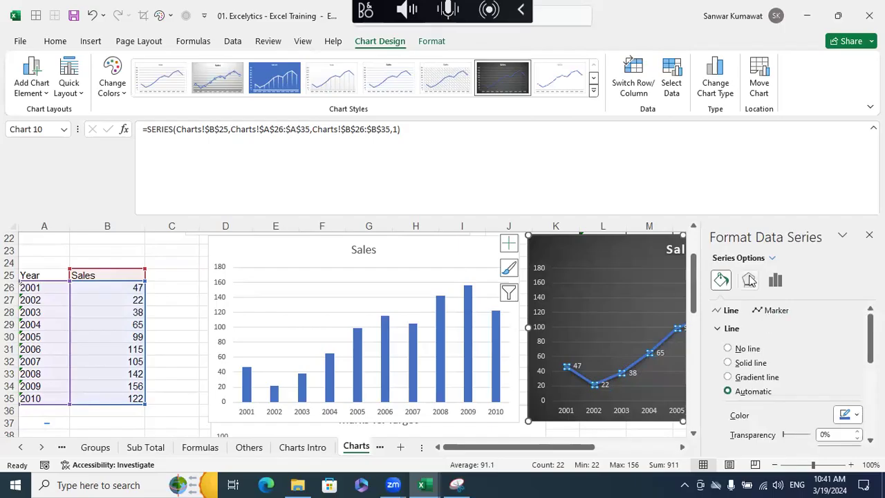
{"action": "left_click", "coordinate": [750, 279]}
{"action": "left_click", "coordinate": [776, 280]}
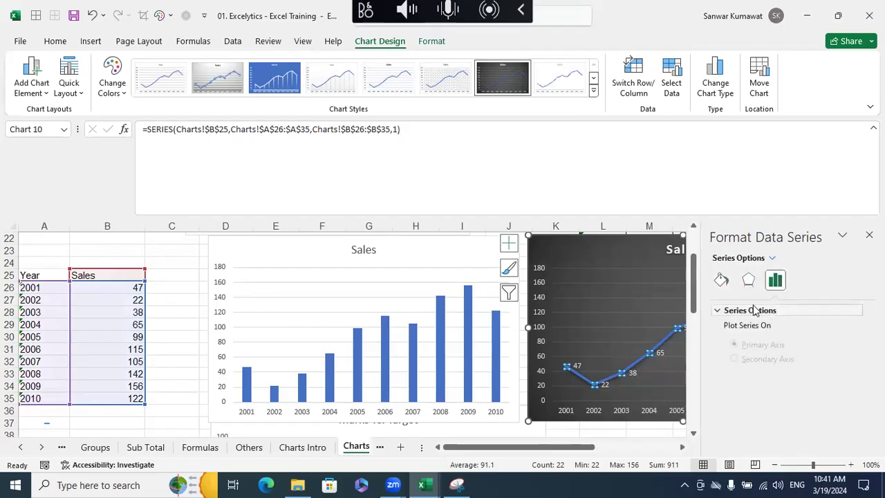
{"action": "left_click", "coordinate": [720, 281]}
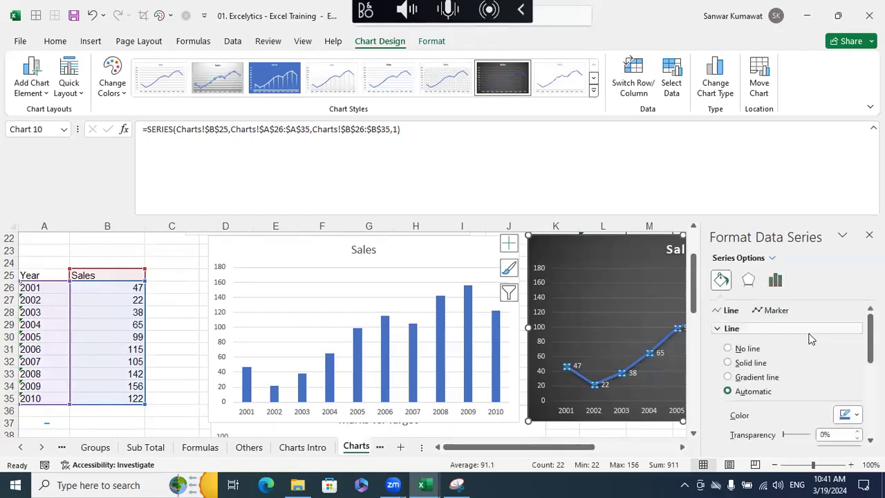
{"action": "scroll", "coordinate": [826, 356], "scroll_direction": "down", "scroll_amount": 2}
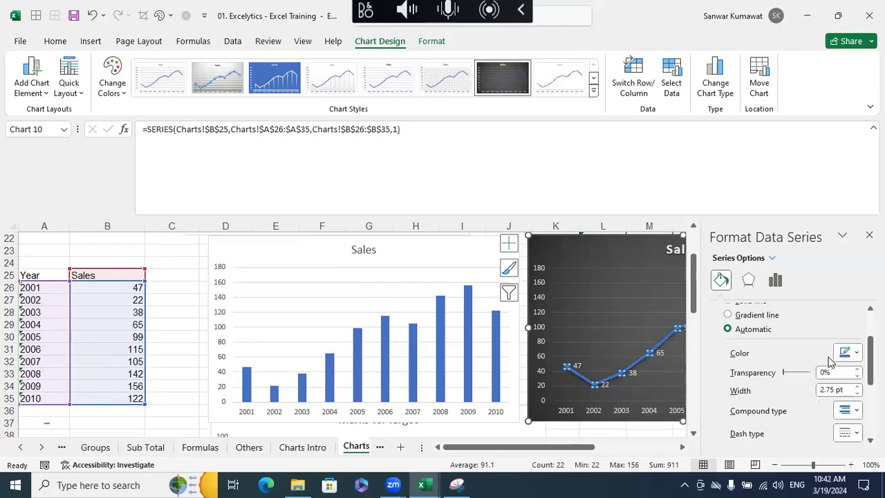
{"action": "scroll", "coordinate": [829, 361], "scroll_direction": "down", "scroll_amount": 3}
{"action": "scroll", "coordinate": [830, 364], "scroll_direction": "down", "scroll_amount": 2}
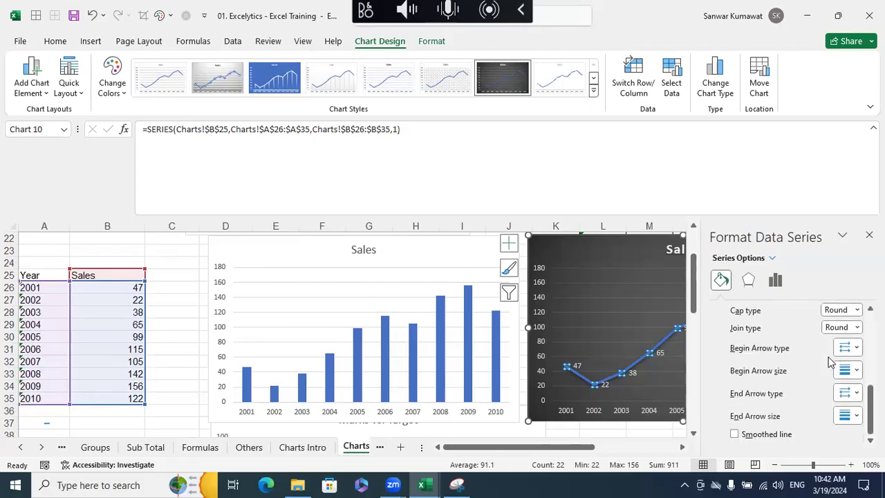
{"action": "left_click", "coordinate": [869, 235]}
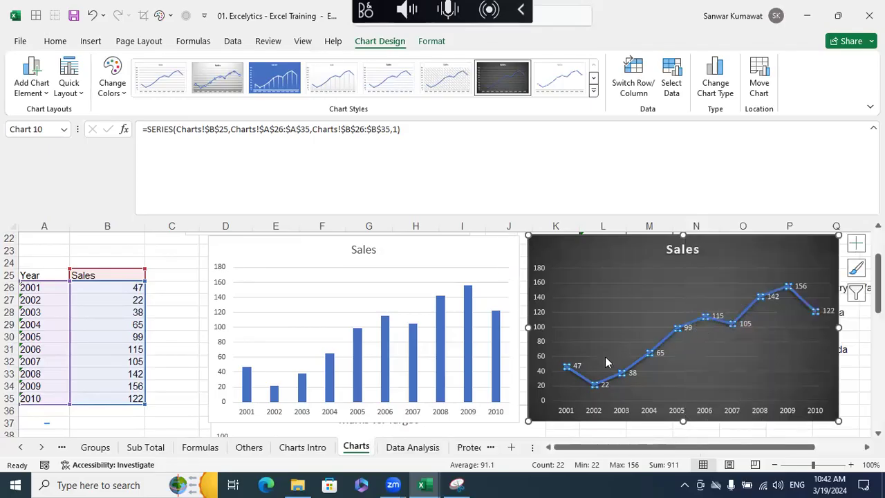
- Set the label position of the Sales line chart's data labels to Above
{"action": "left_click", "coordinate": [579, 365]}
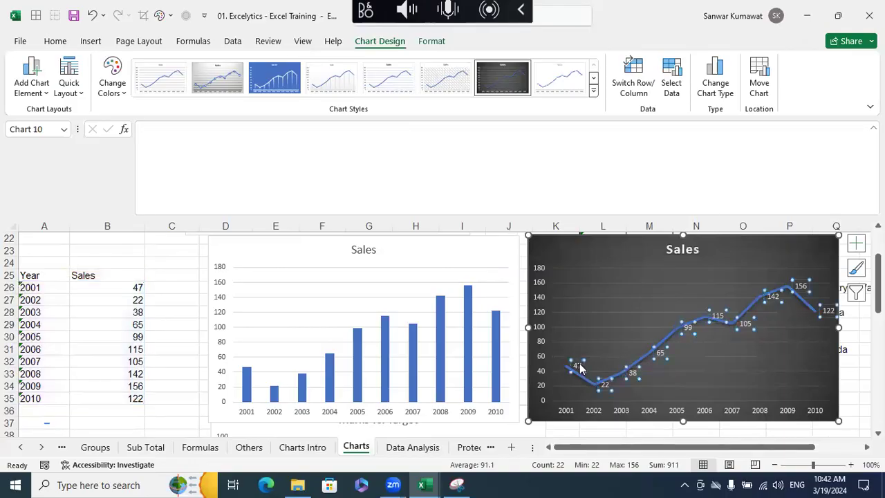
{"action": "right_click", "coordinate": [580, 369]}
{"action": "left_click", "coordinate": [596, 354]}
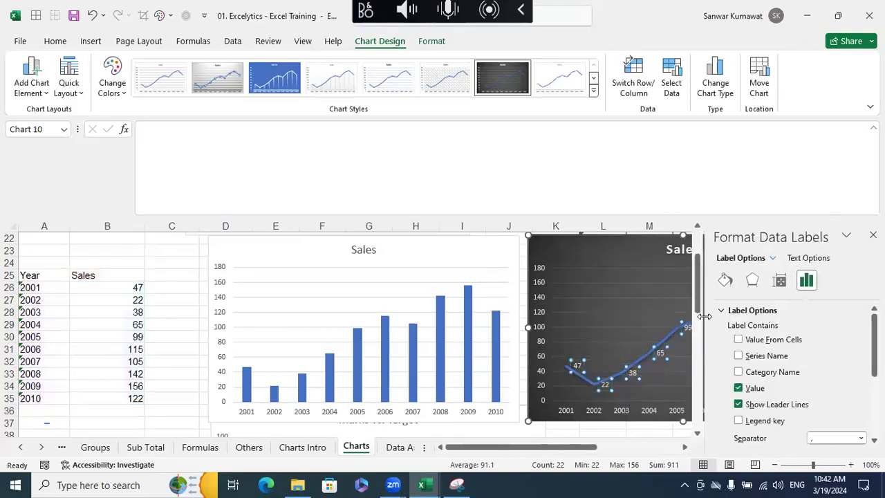
{"action": "scroll", "coordinate": [795, 404], "scroll_direction": "down", "scroll_amount": 3}
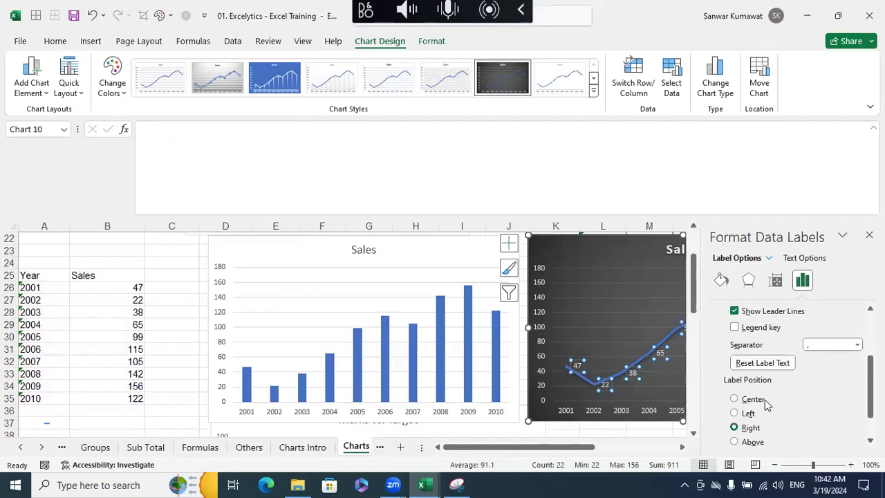
{"action": "scroll", "coordinate": [771, 407], "scroll_direction": "down", "scroll_amount": 1}
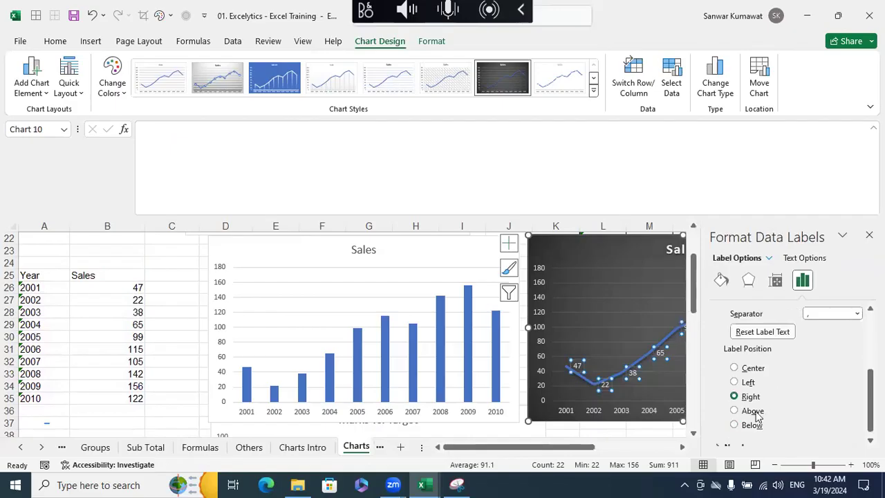
{"action": "left_click", "coordinate": [753, 412]}
{"action": "left_click", "coordinate": [869, 236]}
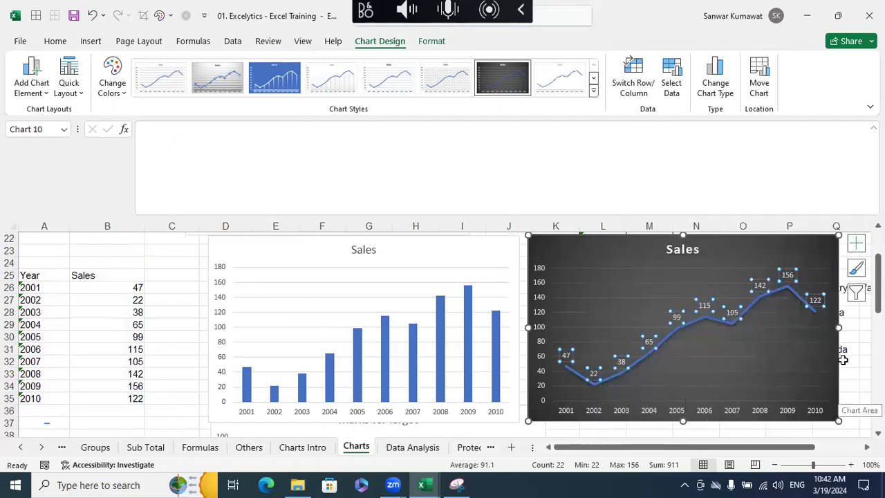
{"action": "left_click", "coordinate": [860, 386]}
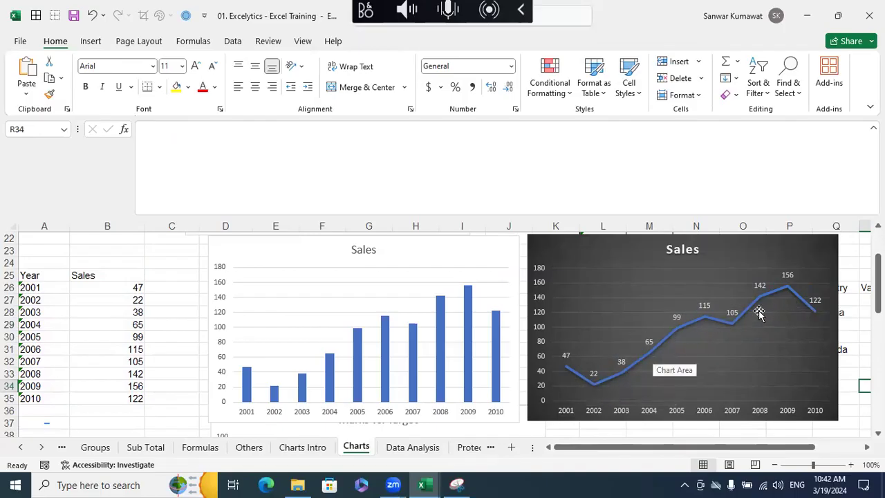
- Delete the Sales column chart and move the dark Sales line chart into its place beside the Year and Sales table
{"action": "left_click", "coordinate": [446, 262]}
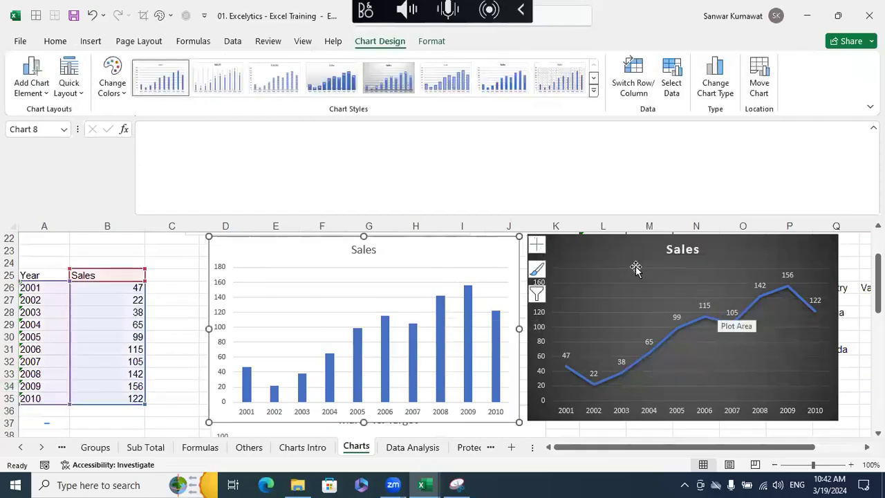
{"action": "key", "text": "Escape"}
{"action": "key", "text": "Delete"}
{"action": "left_click_drag", "start_coordinate": [614, 242], "coordinate": [263, 240]}
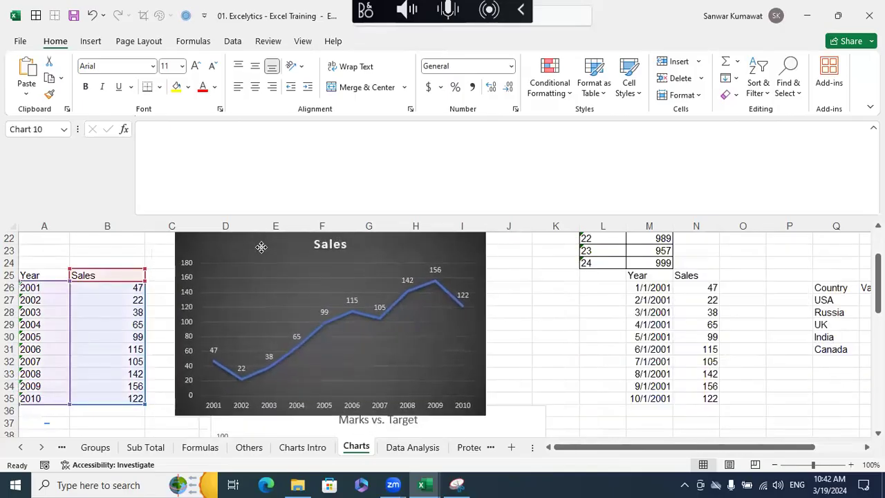
- Resize the dark Sales line chart to fit between the Marks chart and the Marks vs. Target chart
{"action": "left_click_drag", "start_coordinate": [187, 235], "coordinate": [197, 250]}
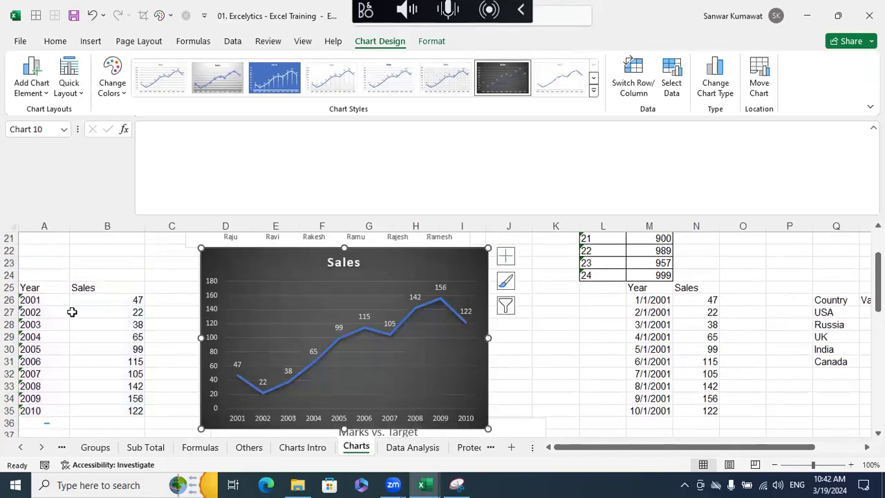
{"action": "scroll", "coordinate": [485, 394], "scroll_direction": "down", "scroll_amount": 1}
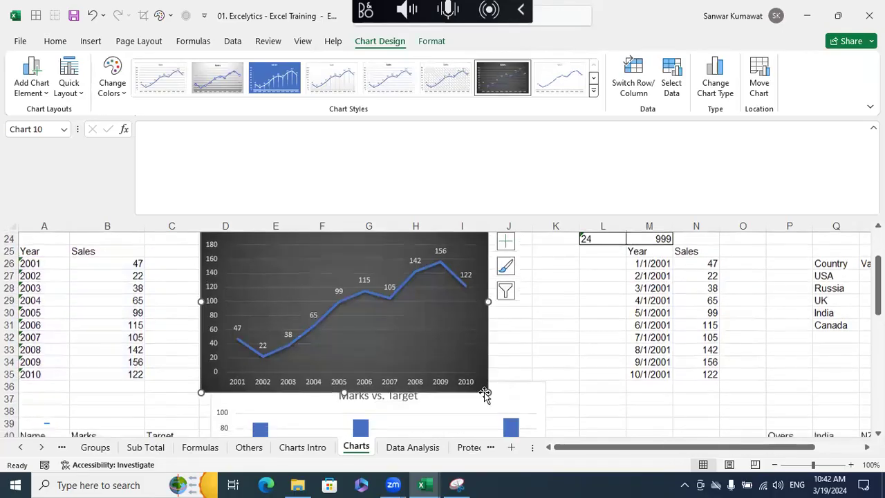
{"action": "scroll", "coordinate": [395, 296], "scroll_direction": "up", "scroll_amount": 2}
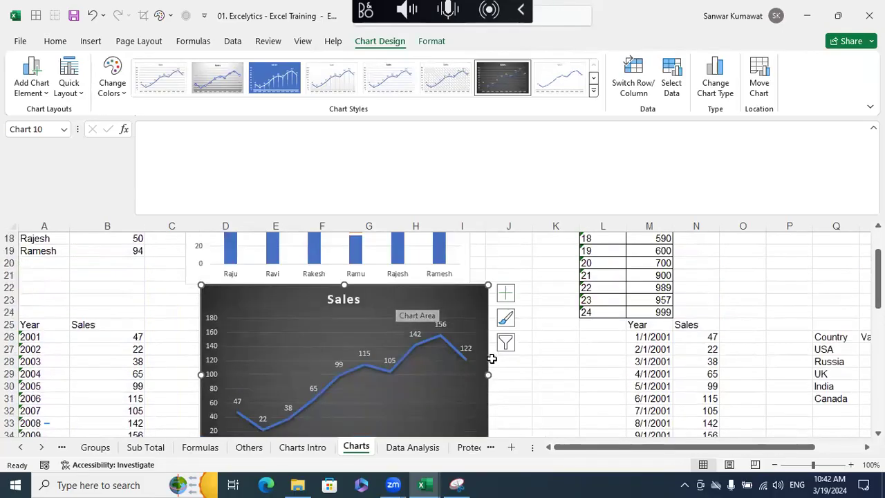
{"action": "left_click_drag", "start_coordinate": [488, 373], "coordinate": [493, 374]}
{"action": "scroll", "coordinate": [507, 376], "scroll_direction": "down", "scroll_amount": 1}
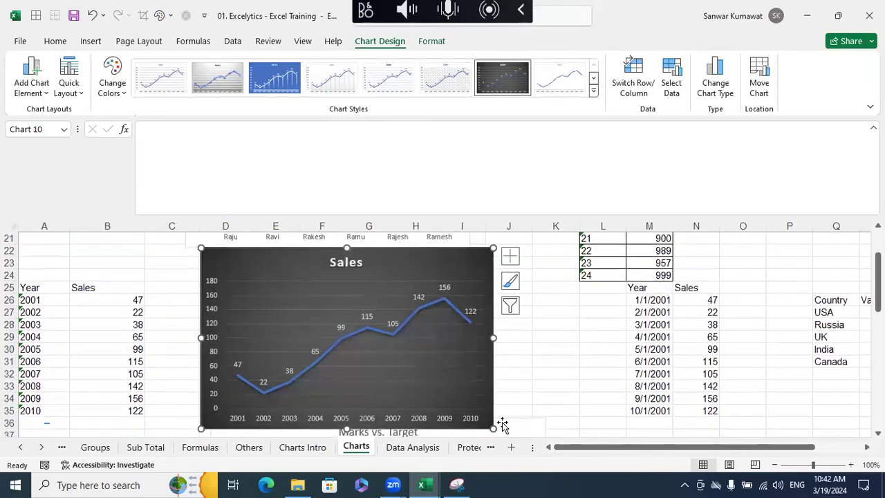
{"action": "left_click_drag", "start_coordinate": [492, 425], "coordinate": [485, 410]}
{"action": "left_click", "coordinate": [528, 390]}
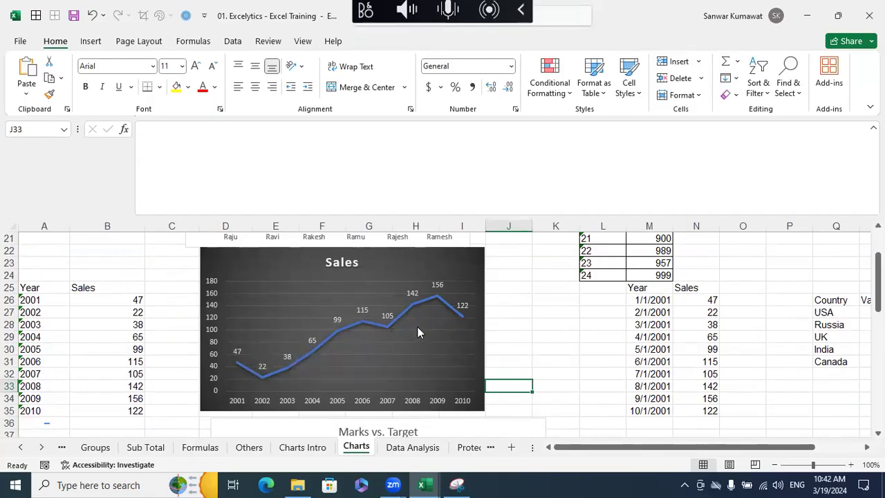
{"action": "left_click", "coordinate": [366, 309]}
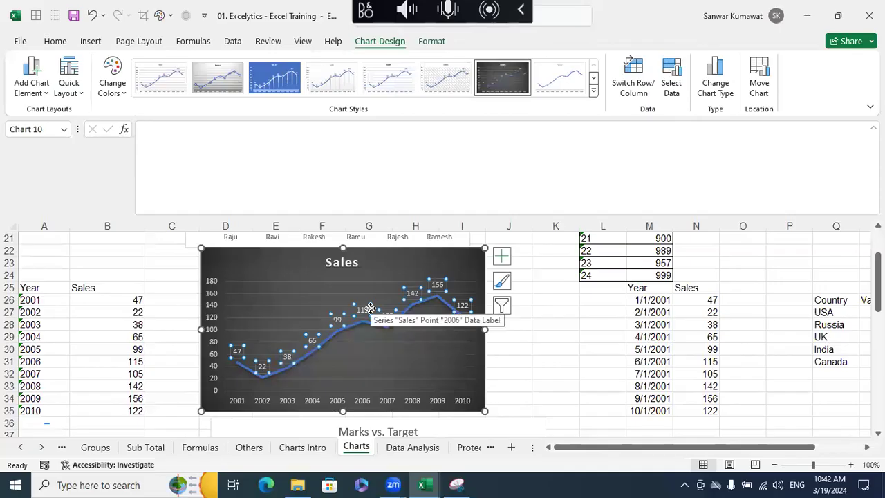
{"action": "right_click", "coordinate": [365, 308]}
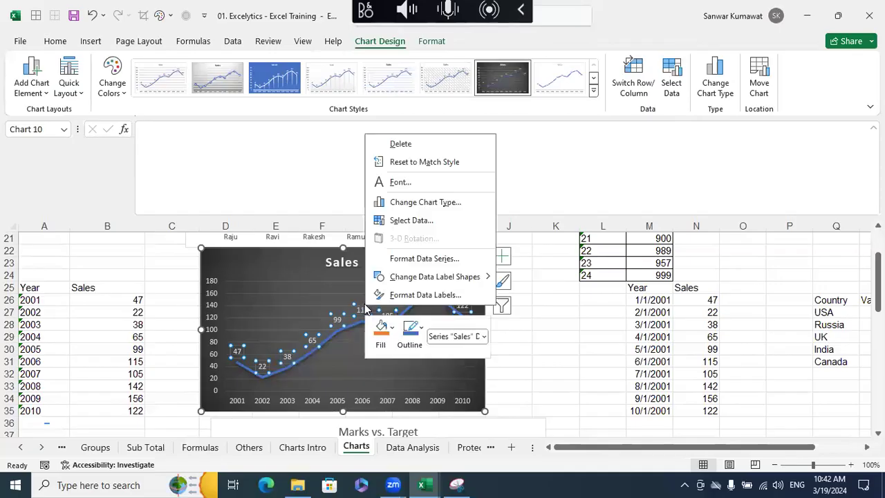
{"action": "left_click", "coordinate": [498, 319]}
{"action": "left_click", "coordinate": [398, 249]}
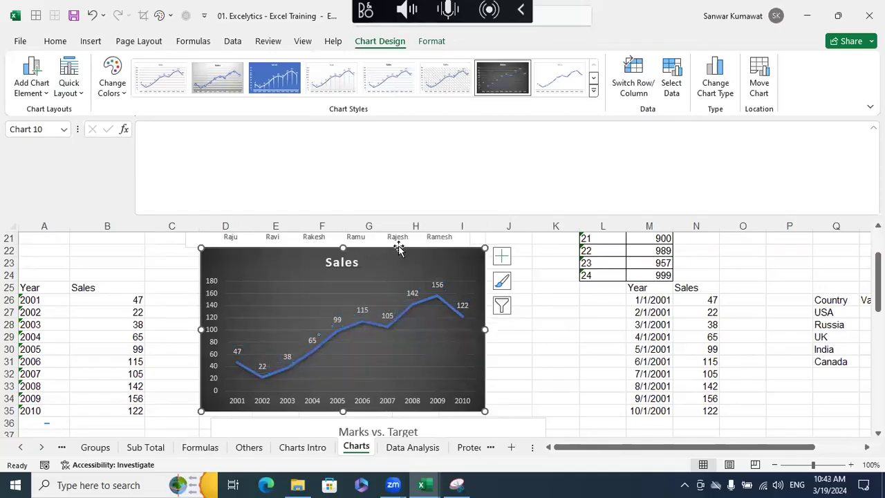
{"action": "right_click", "coordinate": [395, 260]}
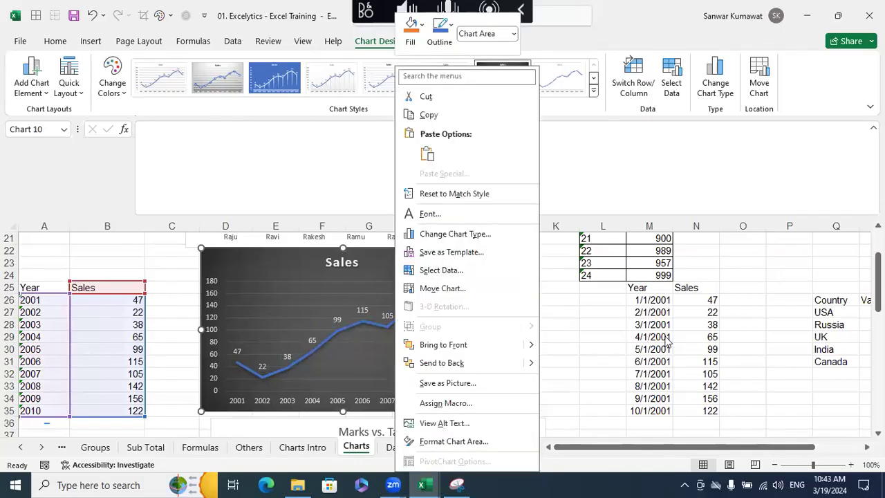
{"action": "left_click", "coordinate": [382, 256]}
{"action": "right_click", "coordinate": [382, 259]}
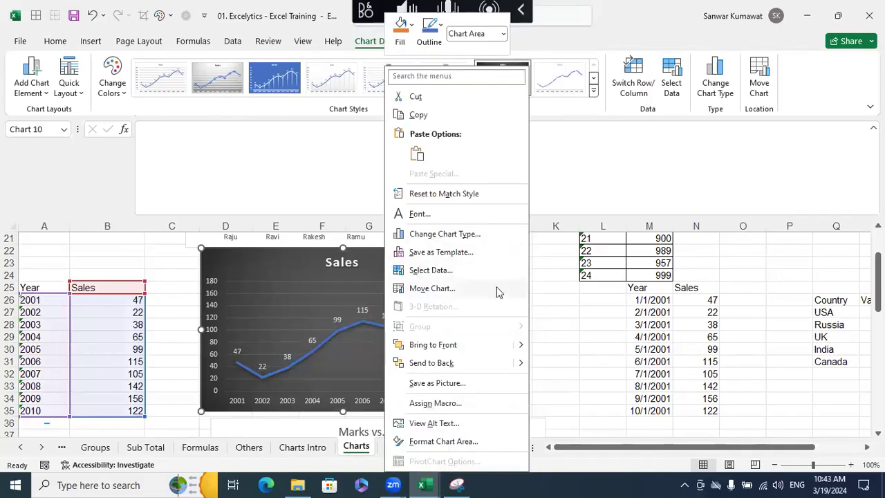
{"action": "key", "text": "Escape"}
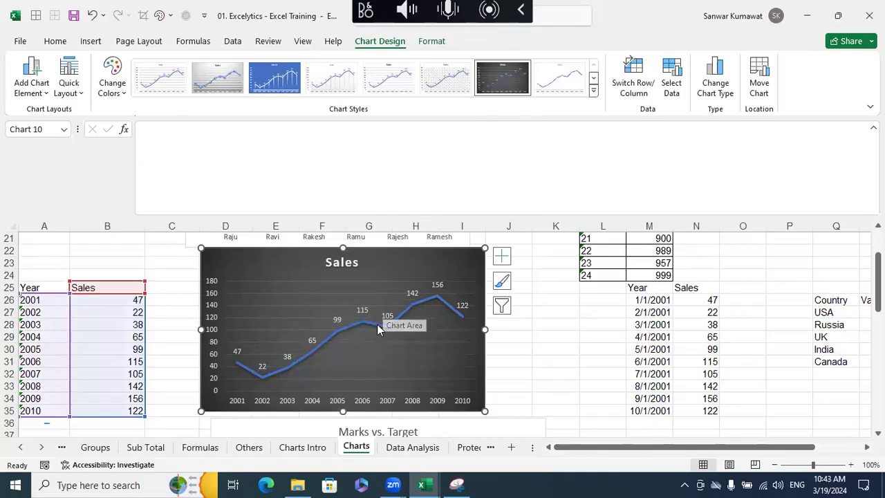
{"action": "left_click", "coordinate": [382, 325]}
{"action": "right_click", "coordinate": [379, 329]}
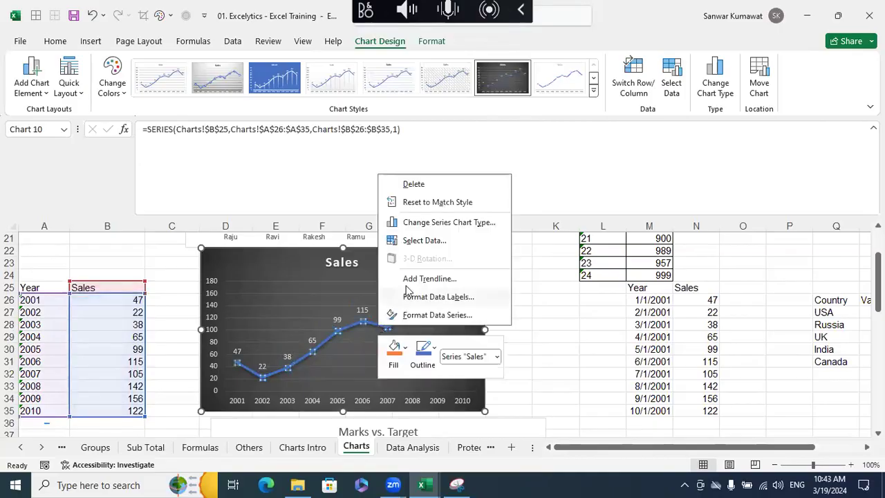
{"action": "key", "text": "Escape"}
{"action": "left_click", "coordinate": [353, 330]}
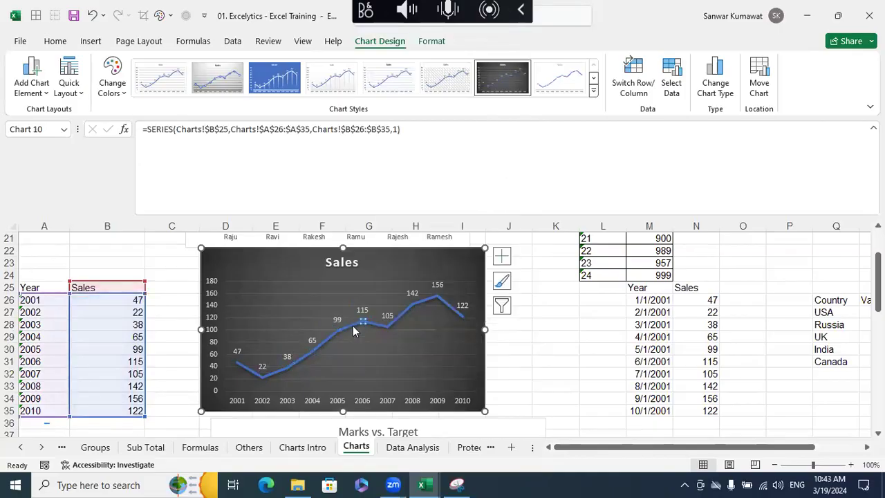
{"action": "key", "text": "Escape"}
{"action": "key", "text": "Escape"}
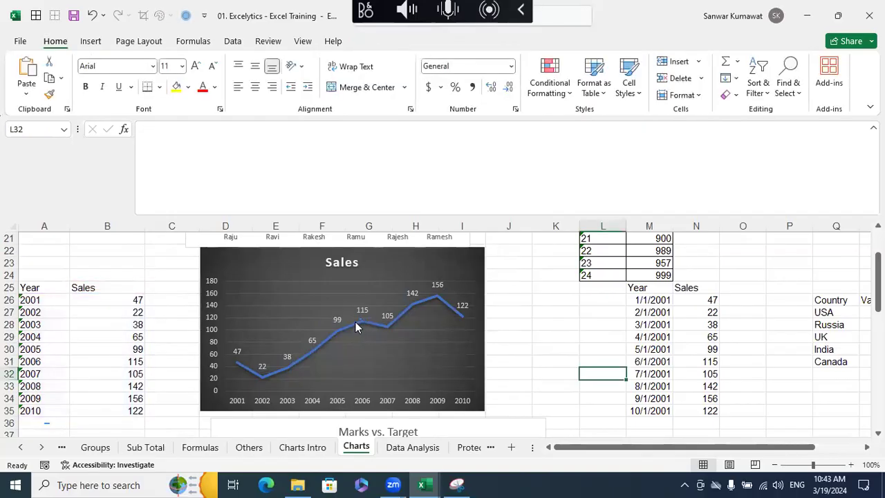
- Add a linear trendline to the Sales line in the dark chart and extend its forecast forward 2 periods past 2010
{"action": "left_click", "coordinate": [355, 323]}
{"action": "right_click", "coordinate": [354, 326]}
{"action": "left_click", "coordinate": [400, 275]}
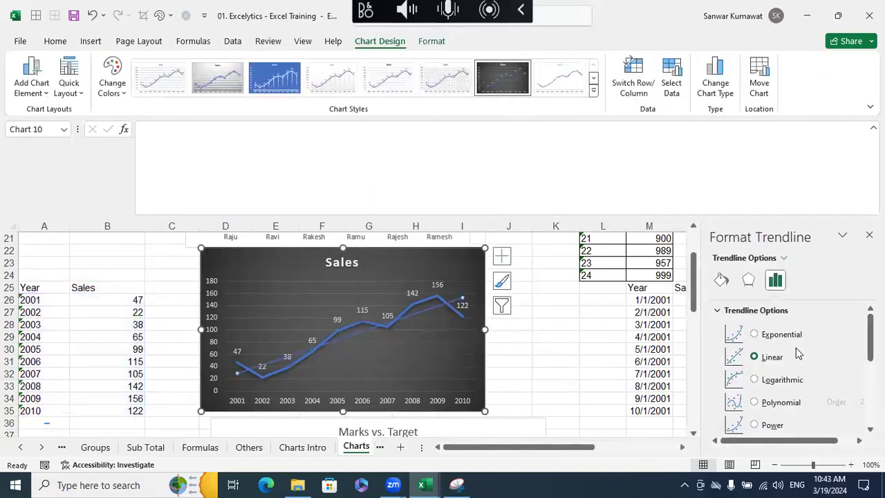
{"action": "left_click_drag", "start_coordinate": [870, 340], "coordinate": [870, 363]}
{"action": "scroll", "coordinate": [837, 389], "scroll_direction": "down", "scroll_amount": 5}
{"action": "left_click", "coordinate": [835, 384]}
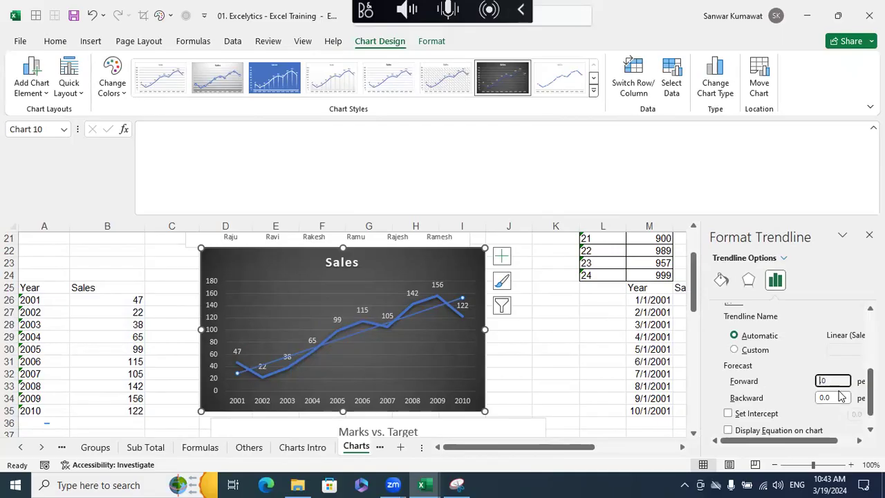
{"action": "left_click", "coordinate": [615, 372]}
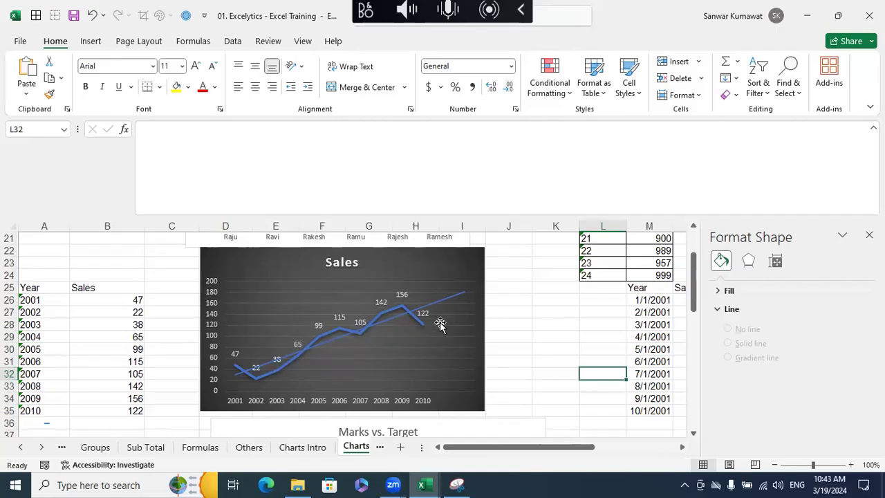
- Try the Exponential and Logarithmic types on the Sales trendline and return it to Linear
{"action": "left_click", "coordinate": [408, 311]}
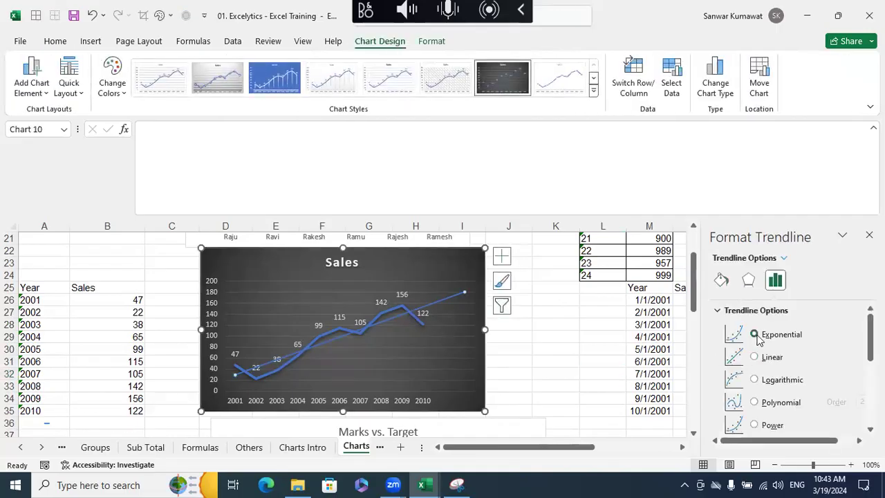
{"action": "left_click", "coordinate": [755, 335]}
{"action": "left_click", "coordinate": [754, 357]}
{"action": "left_click", "coordinate": [755, 379]}
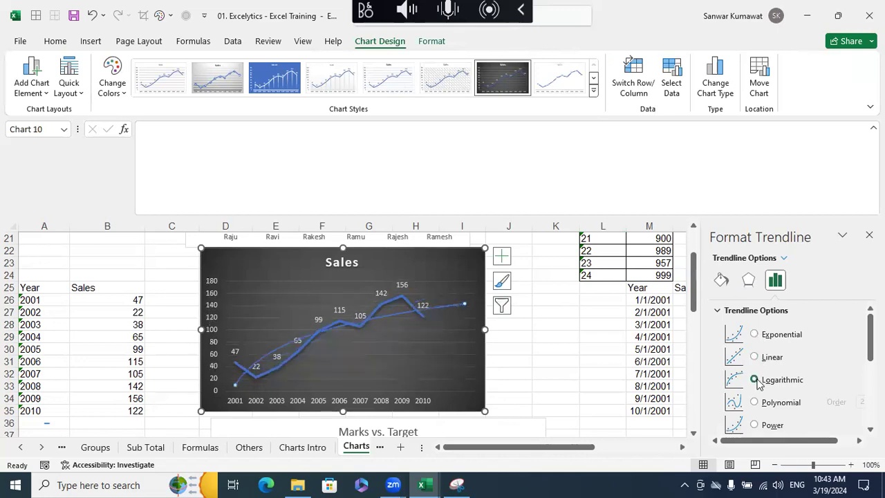
{"action": "left_click", "coordinate": [755, 358]}
{"action": "left_click", "coordinate": [582, 337]}
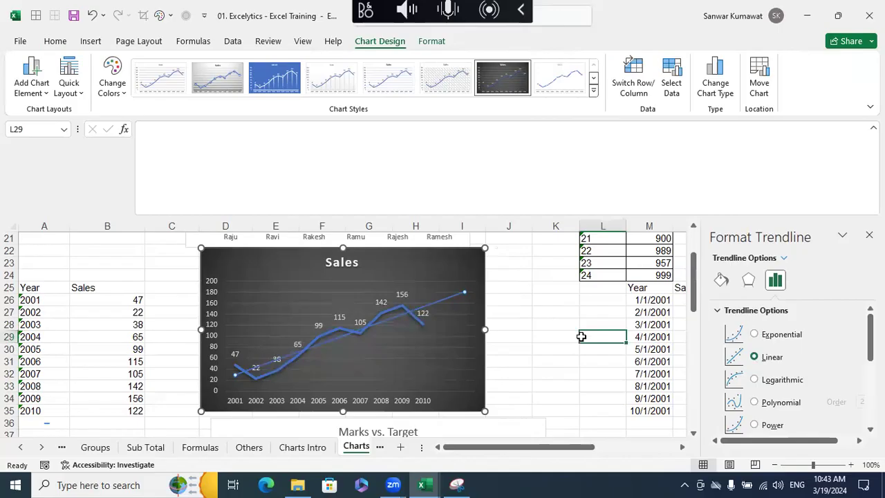
- Delete the existing Marks vs. Target chart beside the Name, Marks and Target table
{"action": "scroll", "coordinate": [517, 322], "scroll_direction": "down", "scroll_amount": 4}
{"action": "left_click", "coordinate": [303, 280]}
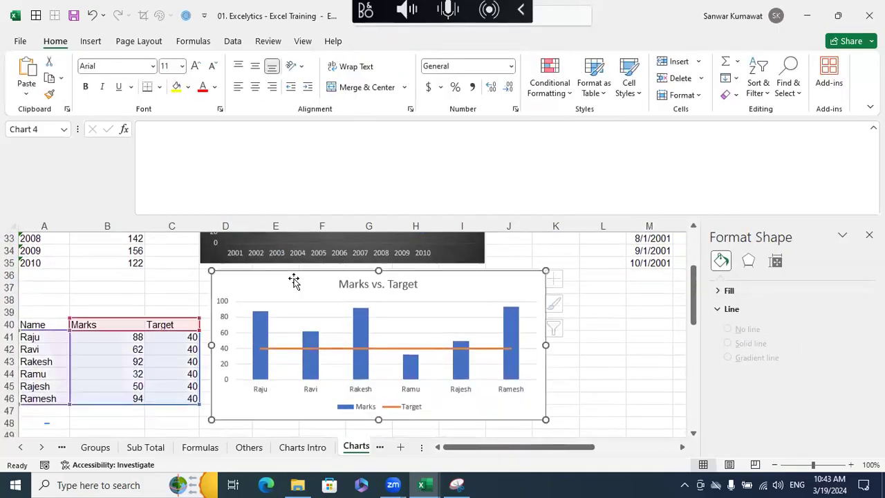
{"action": "key", "text": "Delete"}
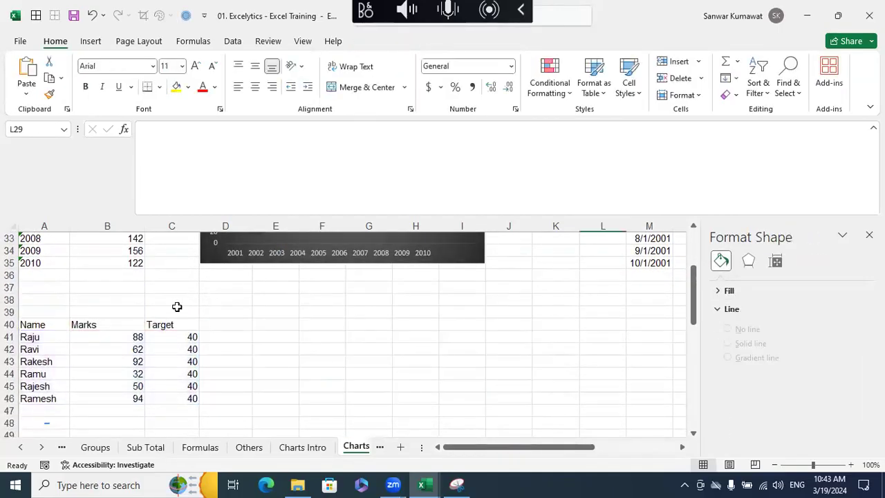
- Insert a clustered column chart from the Name, Marks and Target table A40:C46 and place it beside the table, below the Sales chart
{"action": "left_click_drag", "start_coordinate": [48, 318], "coordinate": [172, 397]}
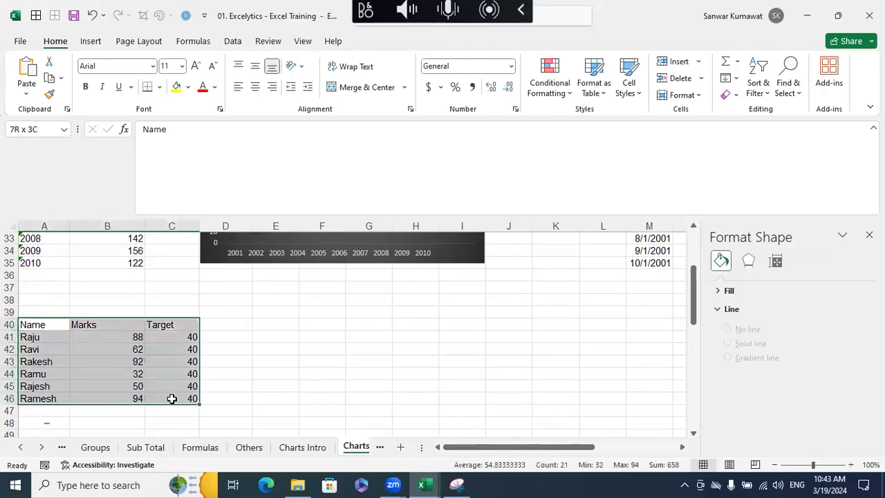
{"action": "left_click", "coordinate": [93, 43]}
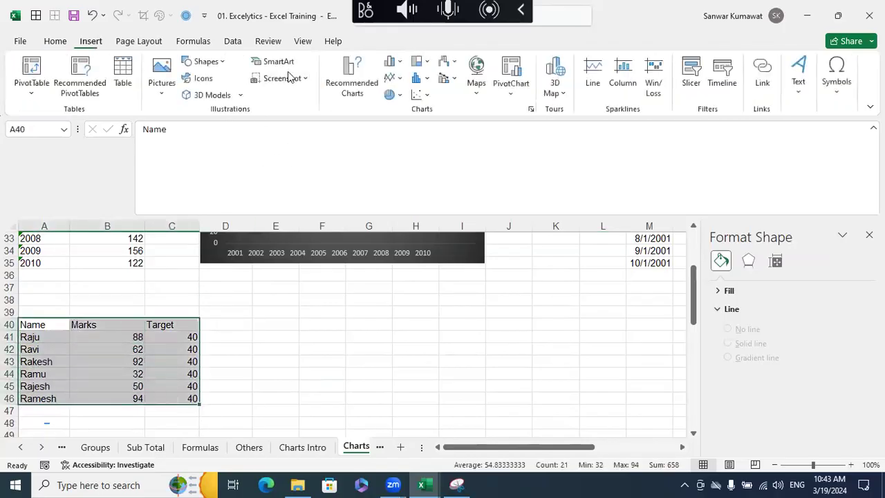
{"action": "left_click", "coordinate": [392, 62]}
{"action": "left_click", "coordinate": [415, 107]}
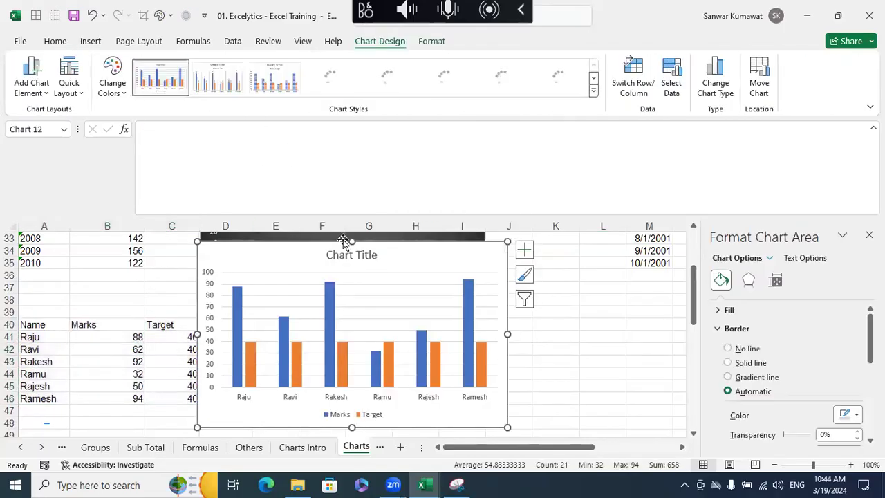
{"action": "left_click_drag", "start_coordinate": [316, 249], "coordinate": [315, 282]}
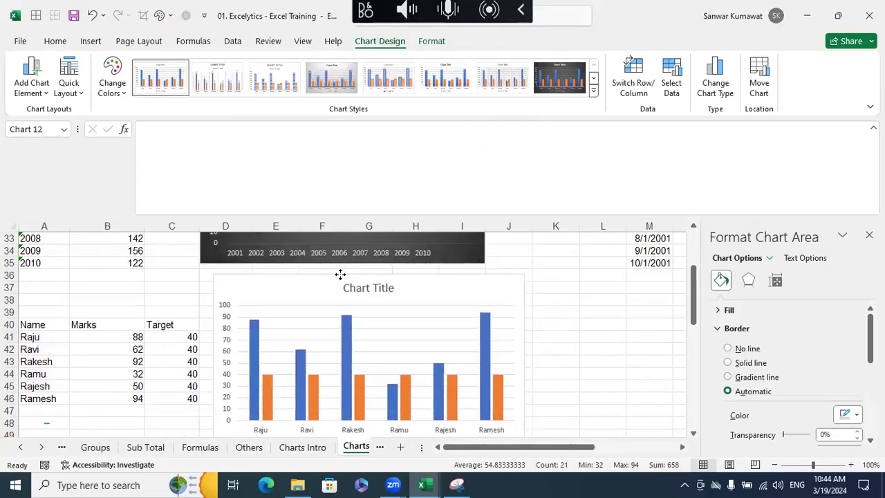
- Insert a Clustered Column - Line combo chart from A40:C46, with Target as the line, and place it beside the clustered column chart
{"action": "left_click_drag", "start_coordinate": [46, 325], "coordinate": [170, 392]}
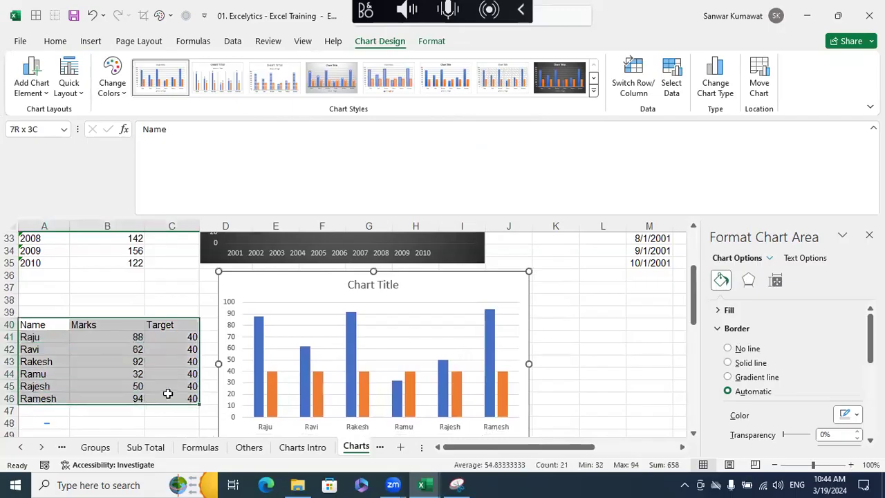
{"action": "left_click", "coordinate": [90, 43]}
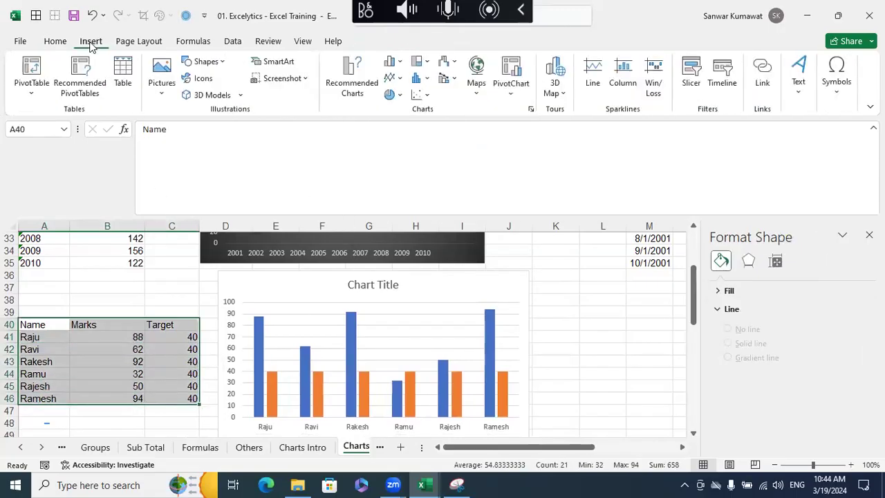
{"action": "left_click", "coordinate": [531, 110]}
{"action": "left_click", "coordinate": [346, 78]}
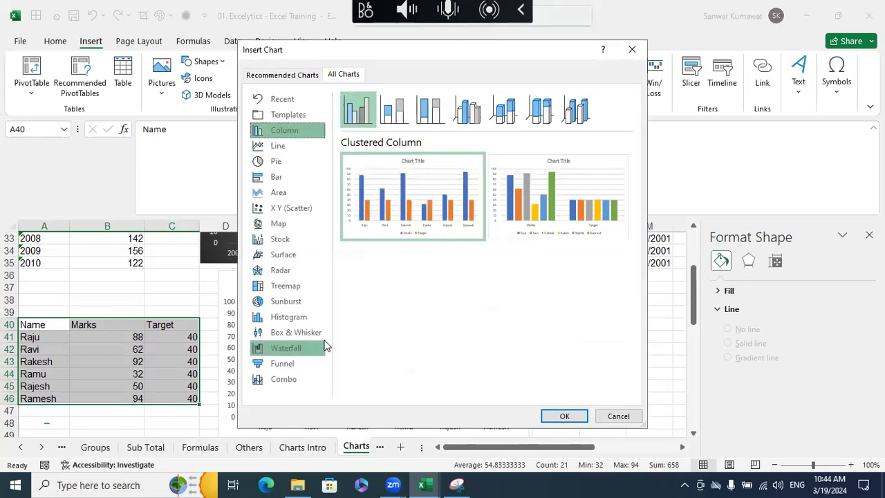
{"action": "left_click", "coordinate": [315, 387]}
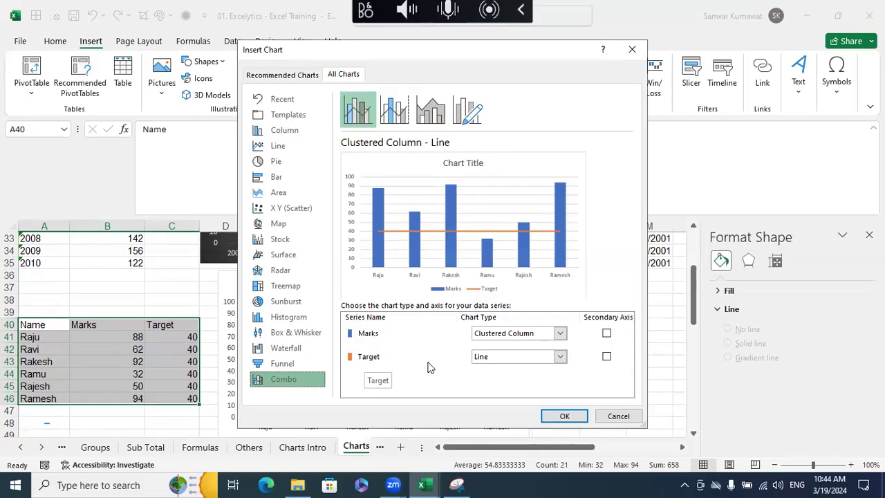
{"action": "left_click", "coordinate": [562, 416]}
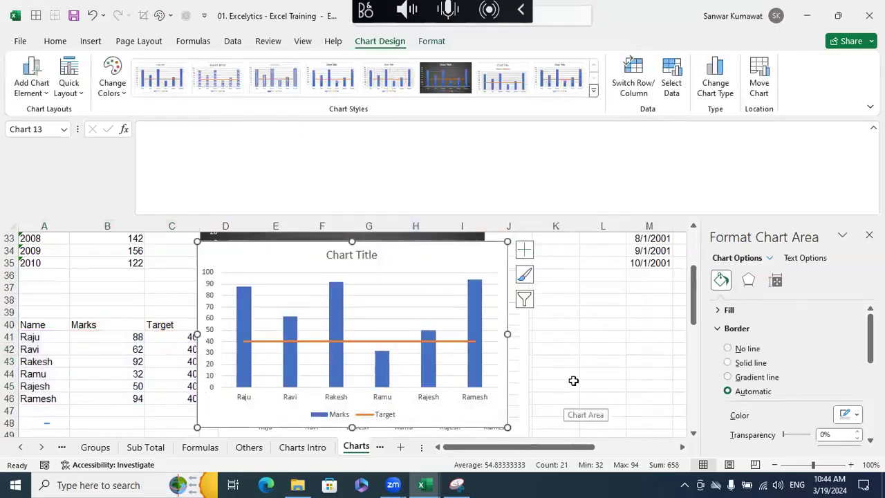
{"action": "left_click_drag", "start_coordinate": [406, 253], "coordinate": [612, 271]}
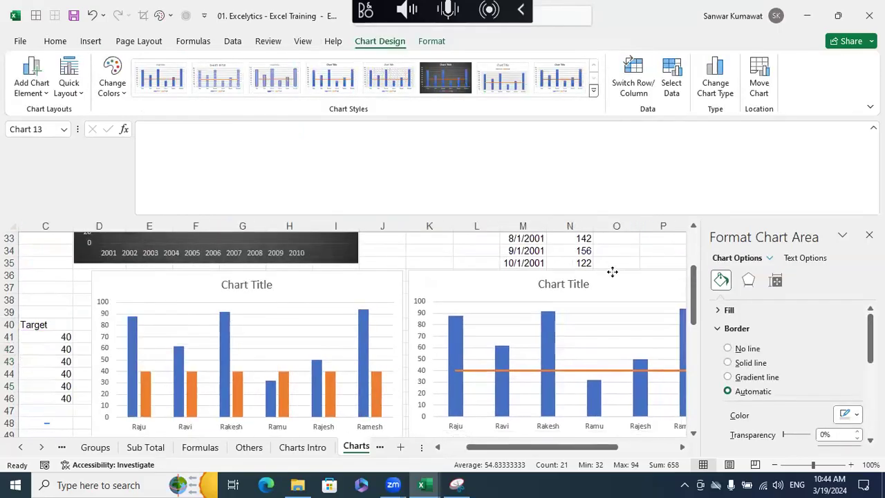
- Close the chart area formatting settings and apply the dark chart style to the Marks and Target combo chart
{"action": "left_click", "coordinate": [359, 288]}
{"action": "left_click", "coordinate": [506, 296]}
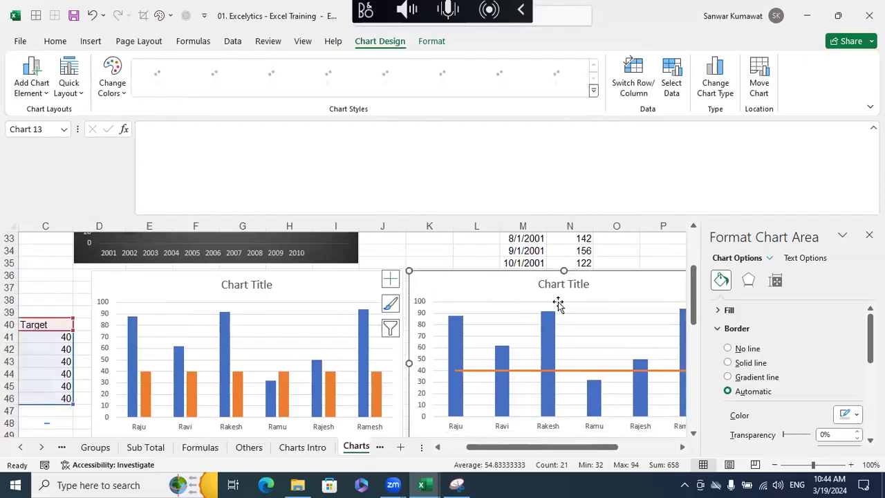
{"action": "scroll", "coordinate": [559, 306], "scroll_direction": "down", "scroll_amount": 1}
{"action": "left_click", "coordinate": [869, 235]}
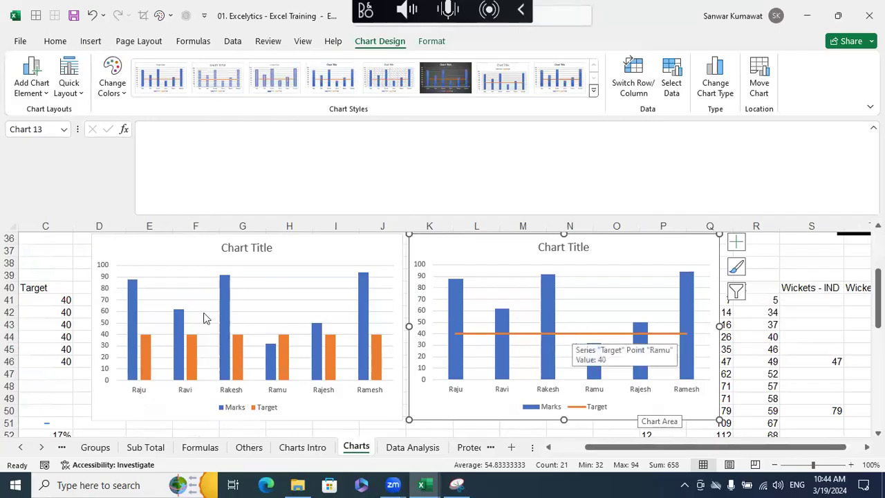
{"action": "left_click", "coordinate": [288, 259]}
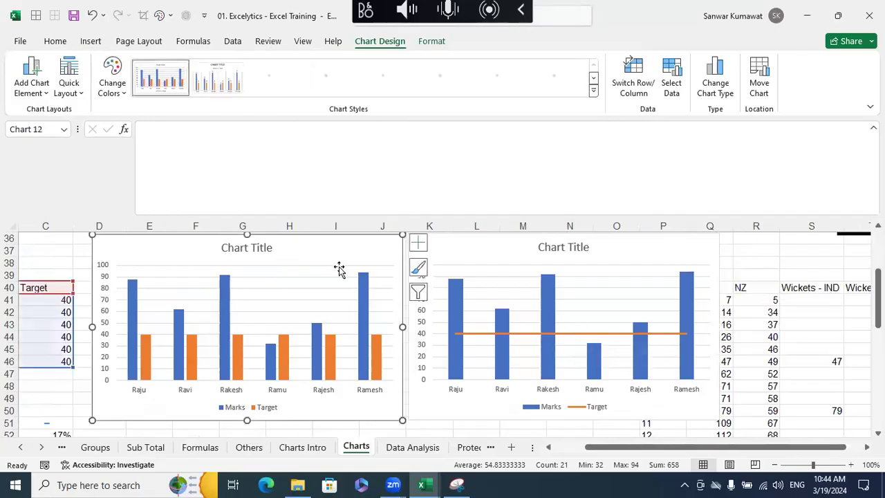
{"action": "left_click", "coordinate": [483, 259]}
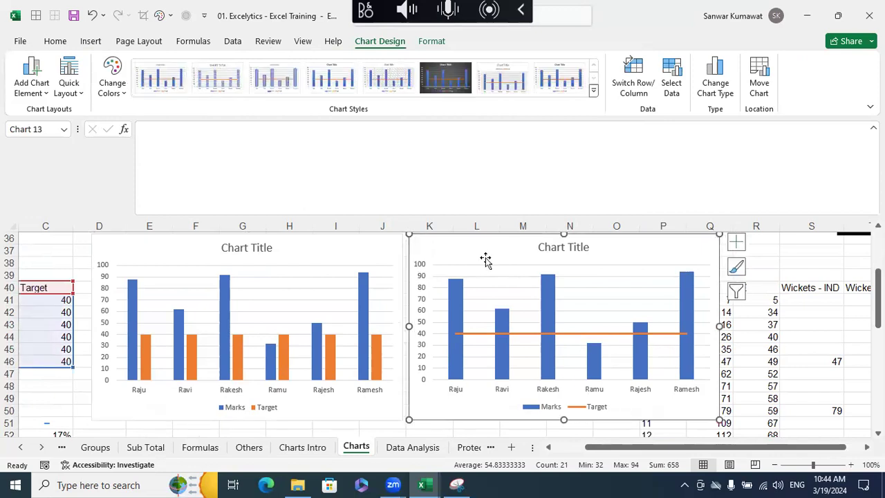
{"action": "left_click", "coordinate": [445, 82]}
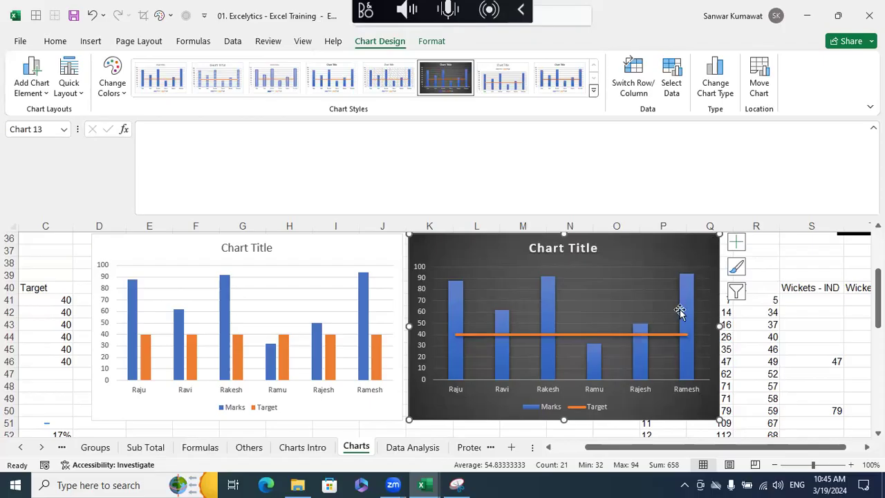
- Compare the combo chart's Target line and Marks columns with the clustered column chart and the source table
{"action": "left_click", "coordinate": [643, 336]}
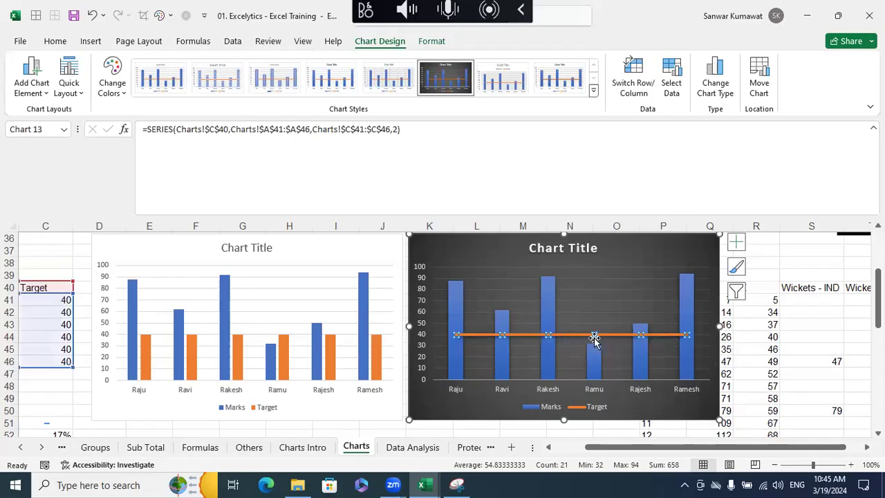
{"action": "left_click", "coordinate": [455, 305]}
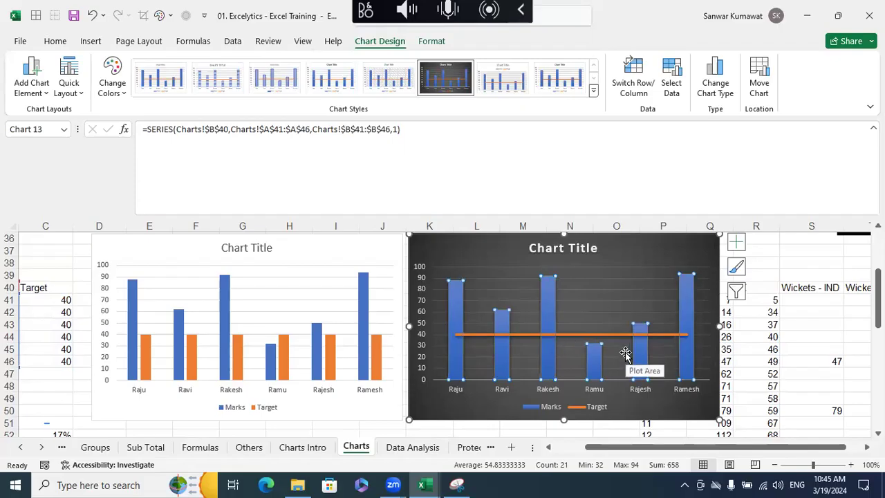
{"action": "left_click", "coordinate": [323, 253]}
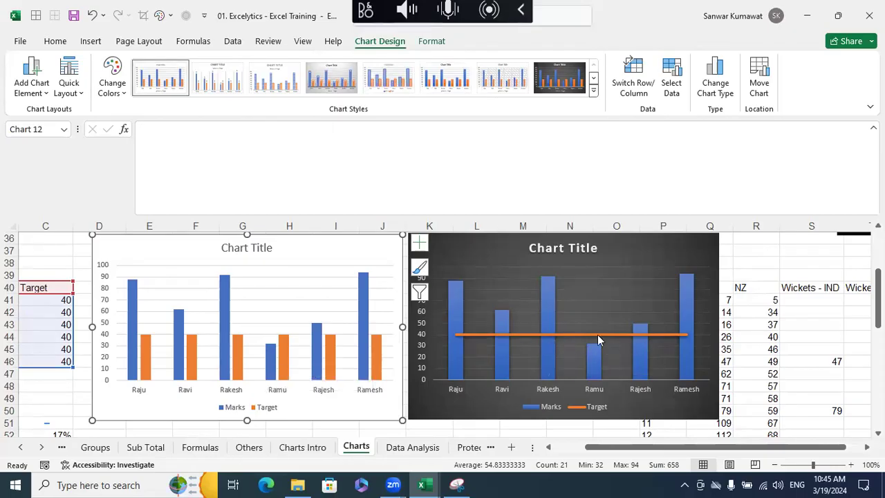
{"action": "left_click_drag", "start_coordinate": [614, 452], "coordinate": [580, 452]}
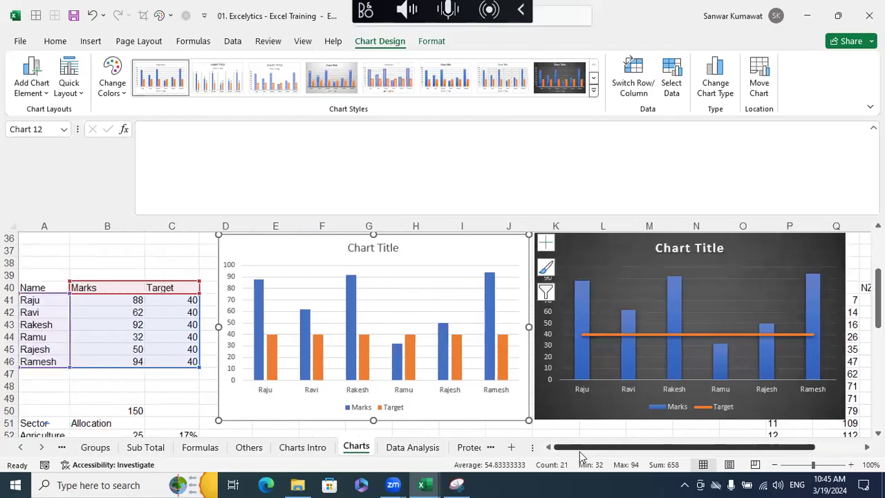
- Change the title of the dark Marks and Target combo chart to "Marks vs. Target"
{"action": "double_click", "coordinate": [683, 250]}
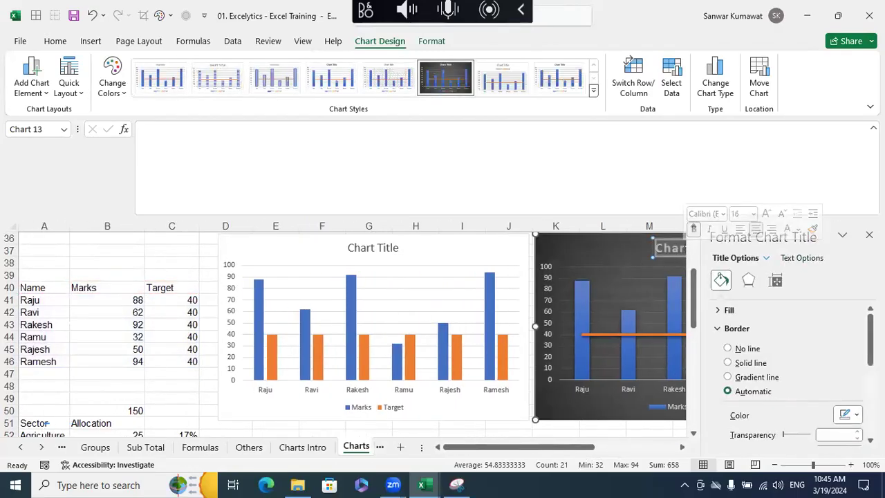
{"action": "left_click", "coordinate": [869, 235]}
{"action": "double_click", "coordinate": [709, 249]}
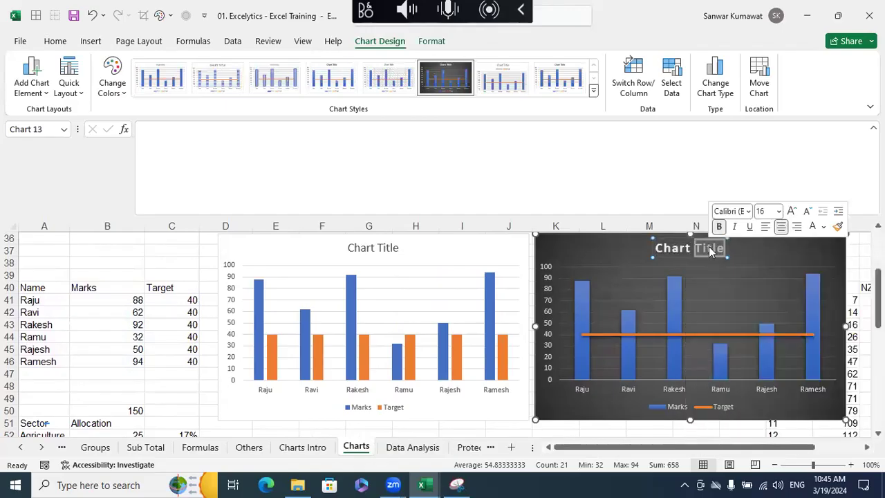
{"action": "double_click", "coordinate": [687, 249]}
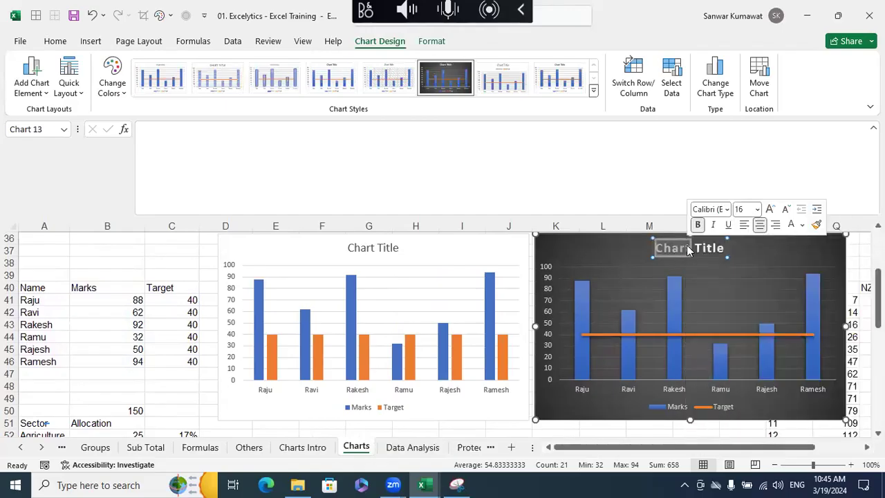
{"action": "key", "text": "Delete"}
{"action": "key", "text": "Delete"}
{"action": "key", "text": "Delete"}
{"action": "key", "text": "Delete"}
{"action": "key", "text": "Delete"}
{"action": "key", "text": "Delete"}
{"action": "key", "text": "Delete"}
{"action": "type", "text": "Marks vs. Target"}
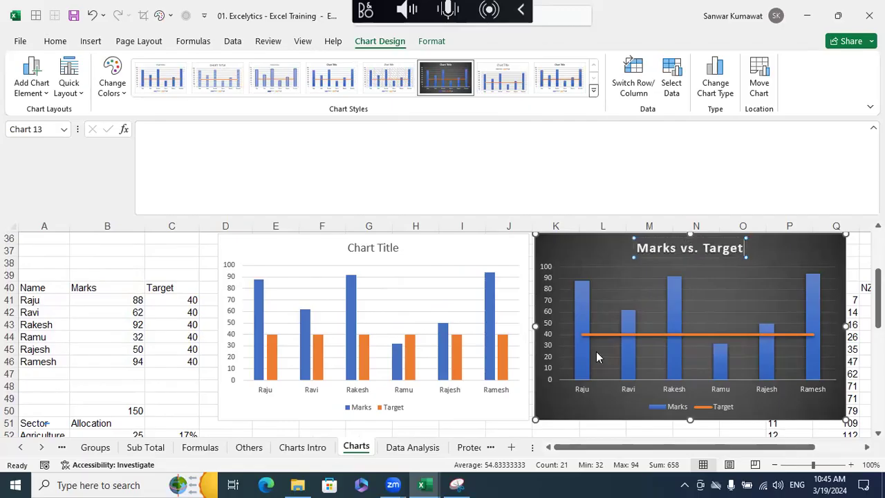
{"action": "left_click", "coordinate": [171, 382]}
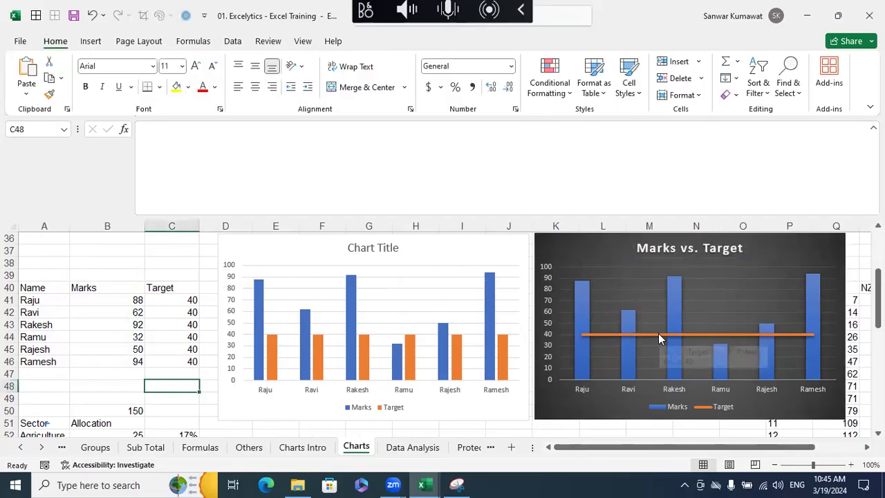
- Clear the percentages next to the Sector and Allocation table, in C52:C58
{"action": "scroll", "coordinate": [658, 333], "scroll_direction": "down", "scroll_amount": 3}
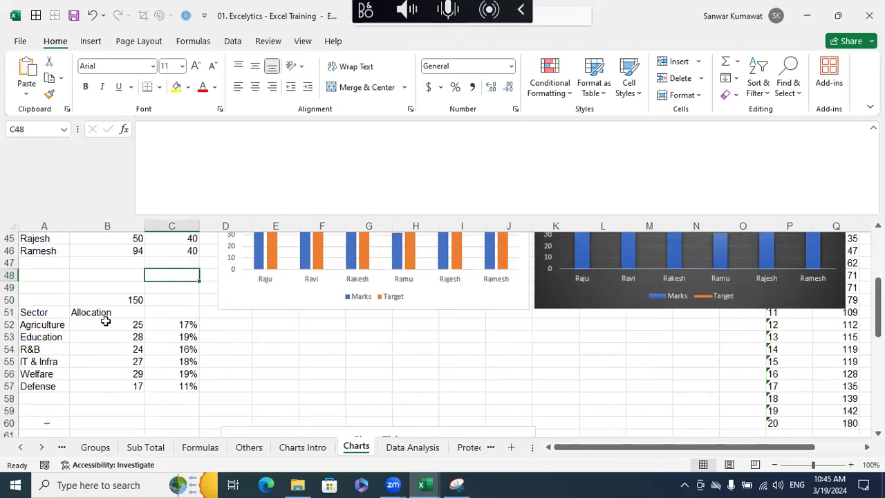
{"action": "left_click", "coordinate": [189, 396]}
{"action": "left_click", "coordinate": [182, 320], "text": "shift"}
{"action": "key", "text": "Delete"}
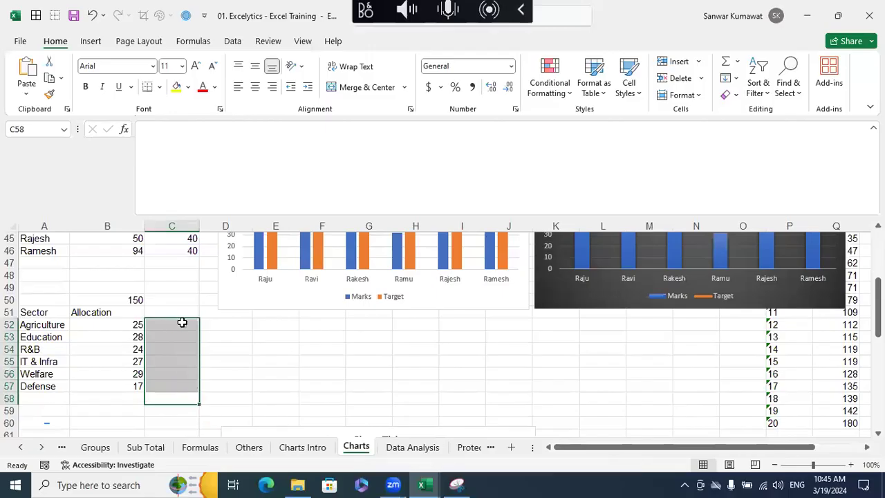
{"action": "left_click", "coordinate": [242, 345]}
- Examine the sector rows of the table A51:B57 and the sum of the allocations in B52:B57
{"action": "left_click_drag", "start_coordinate": [55, 312], "coordinate": [133, 387]}
{"action": "left_click", "coordinate": [211, 388]}
{"action": "left_click_drag", "start_coordinate": [136, 326], "coordinate": [141, 387]}
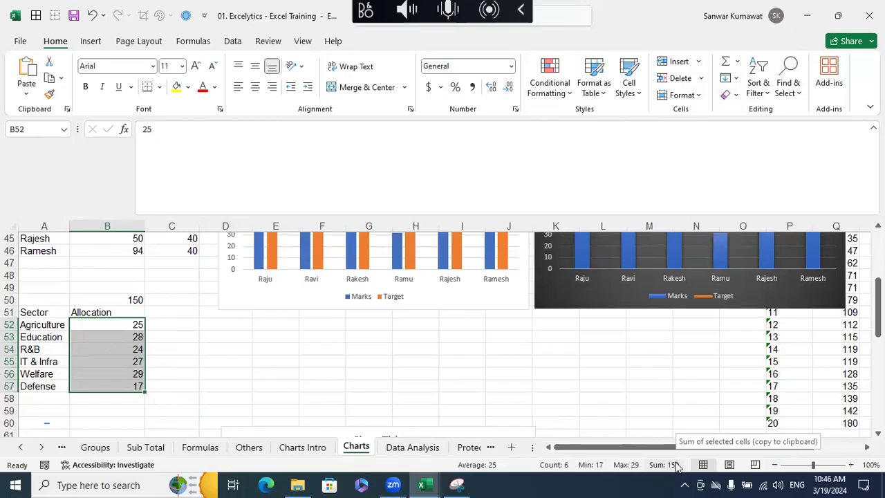
{"action": "left_click", "coordinate": [249, 337]}
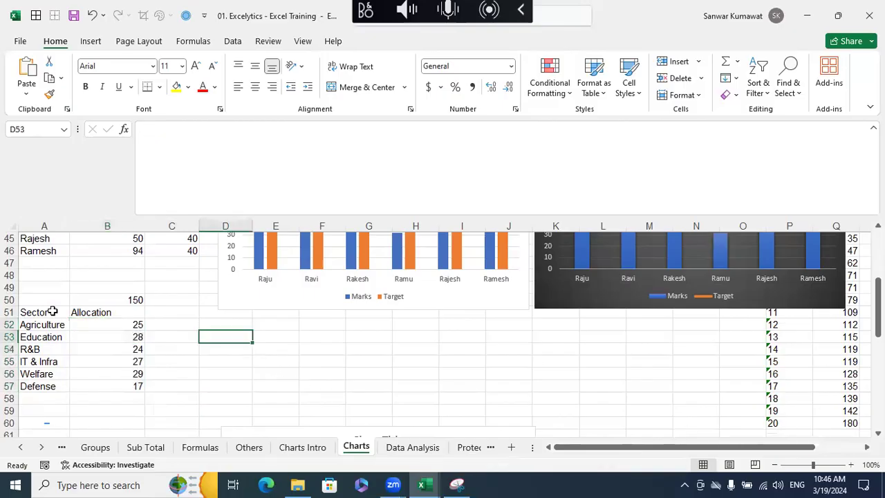
{"action": "left_click_drag", "start_coordinate": [27, 312], "coordinate": [112, 383]}
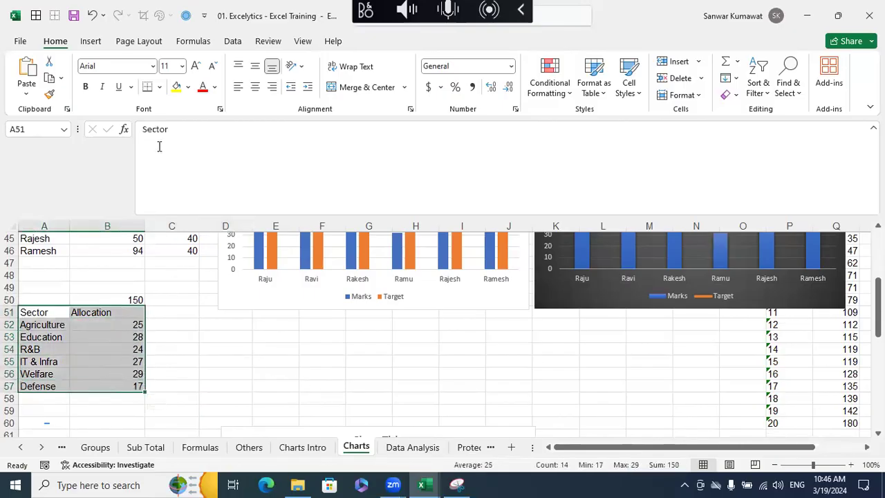
{"action": "left_click", "coordinate": [92, 41]}
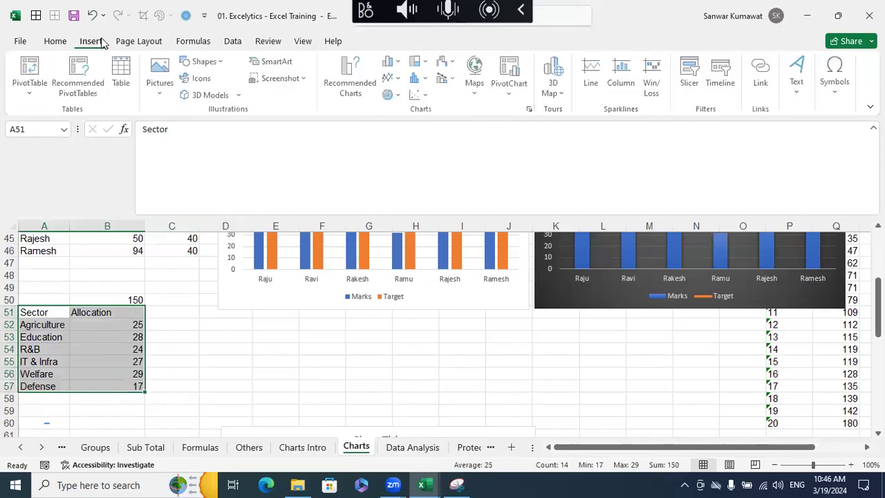
{"action": "left_click", "coordinate": [258, 345]}
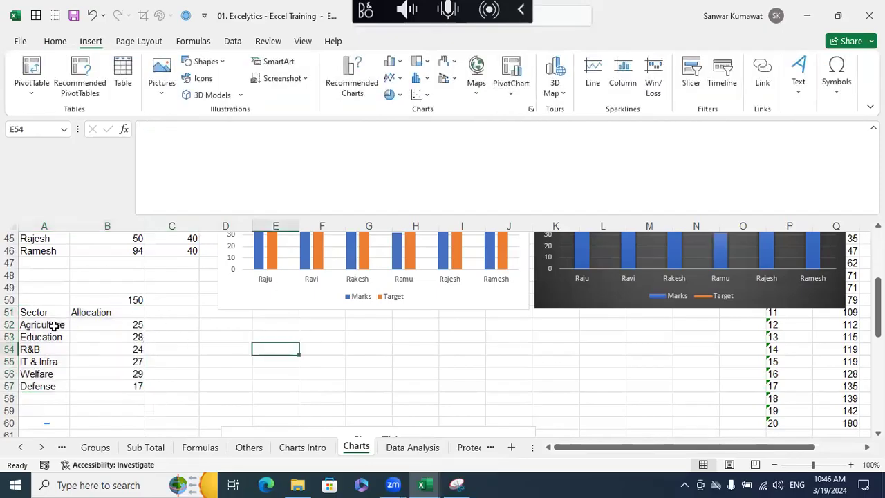
{"action": "left_click", "coordinate": [43, 323]}
{"action": "left_click", "coordinate": [102, 327]}
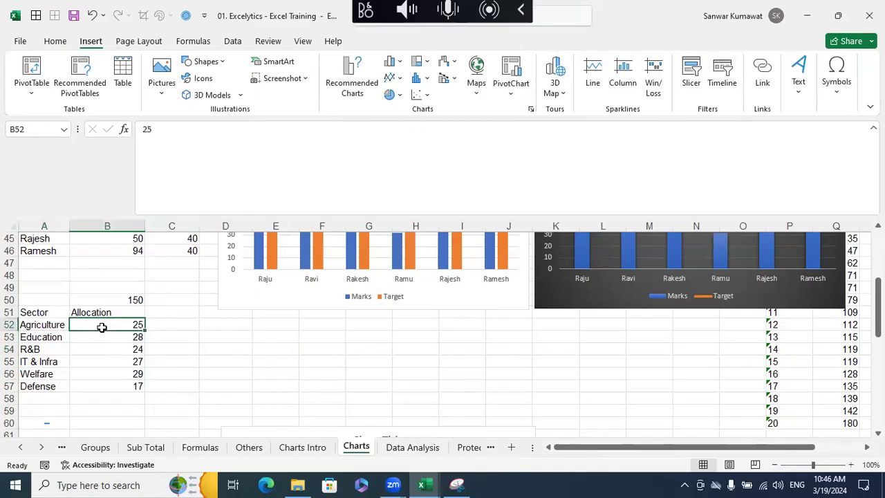
{"action": "left_click_drag", "start_coordinate": [55, 339], "coordinate": [125, 340]}
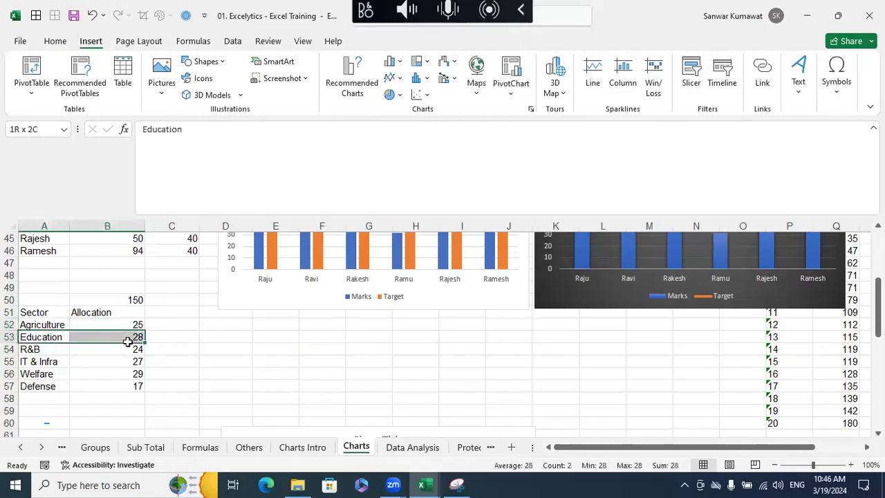
{"action": "left_click_drag", "start_coordinate": [64, 351], "coordinate": [109, 349]}
- Insert a clustered column chart from the Sector and Allocation table A51:B57 and place it beside the table
{"action": "left_click_drag", "start_coordinate": [42, 313], "coordinate": [126, 387]}
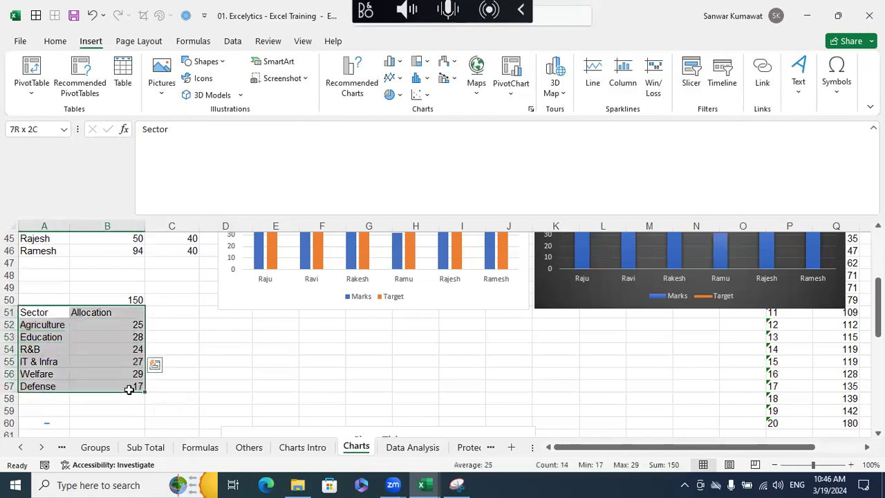
{"action": "left_click", "coordinate": [393, 64]}
{"action": "left_click", "coordinate": [403, 106]}
{"action": "left_click_drag", "start_coordinate": [288, 258], "coordinate": [177, 274]}
- Insert a pie chart from A51:B57, place it beside the Allocation column chart and apply the dark chart style
{"action": "left_click_drag", "start_coordinate": [43, 312], "coordinate": [119, 387]}
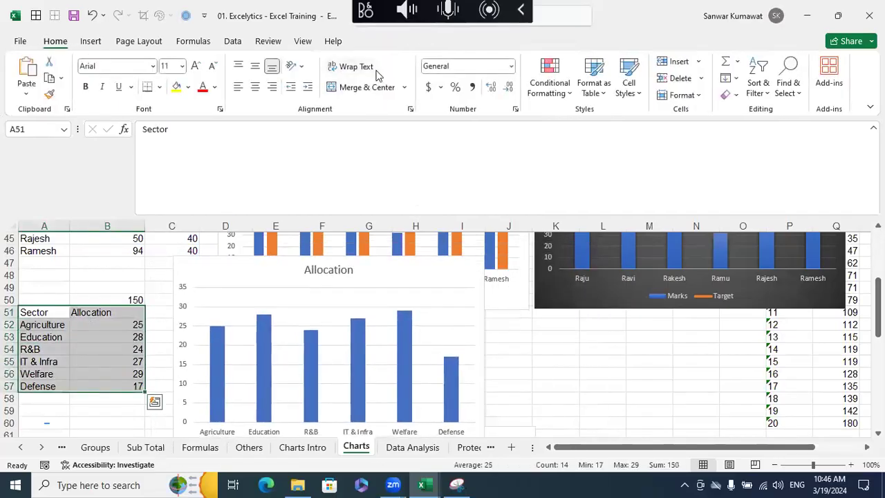
{"action": "left_click", "coordinate": [90, 41]}
{"action": "left_click", "coordinate": [399, 99]}
{"action": "left_click", "coordinate": [400, 168]}
{"action": "left_click_drag", "start_coordinate": [359, 246], "coordinate": [555, 259]}
{"action": "left_click", "coordinate": [500, 77]}
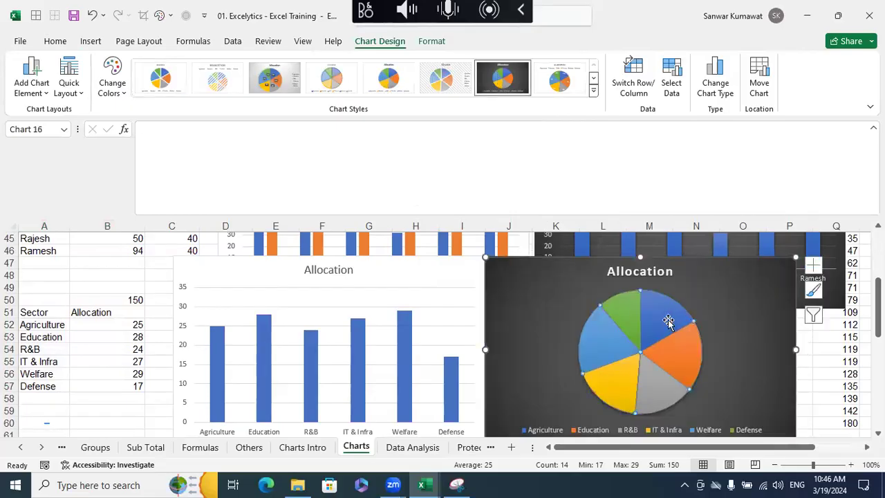
- Add data labels to the slices of the Allocation pie chart
{"action": "right_click", "coordinate": [668, 318]}
{"action": "key", "text": "Escape"}
{"action": "left_click", "coordinate": [726, 427]}
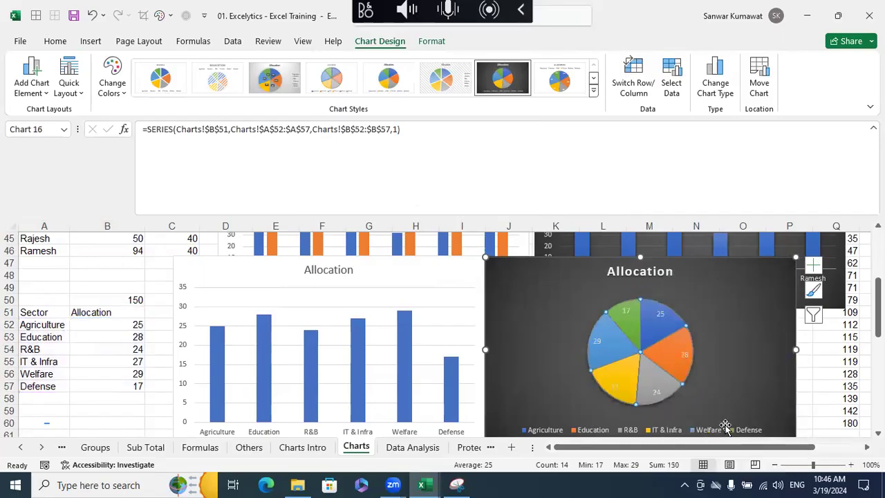
{"action": "left_click", "coordinate": [122, 266]}
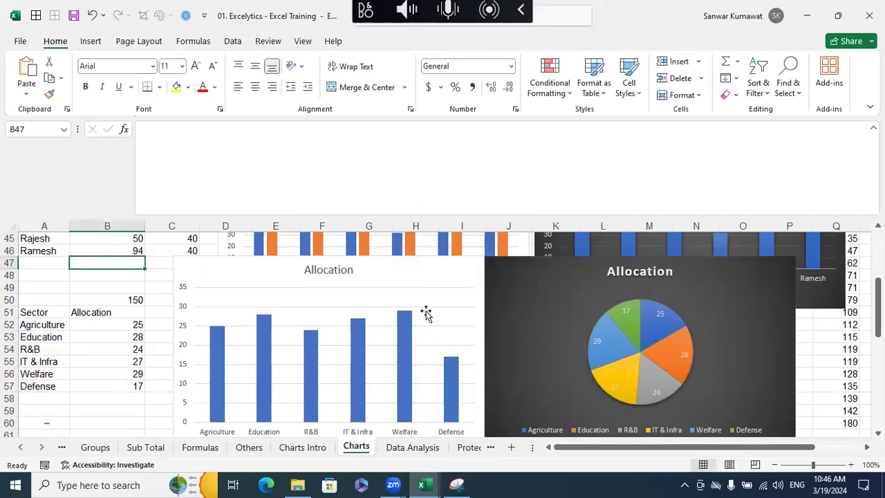
- Add data labels to the columns of the Allocation column chart
{"action": "left_click", "coordinate": [359, 346]}
{"action": "right_click", "coordinate": [358, 341]}
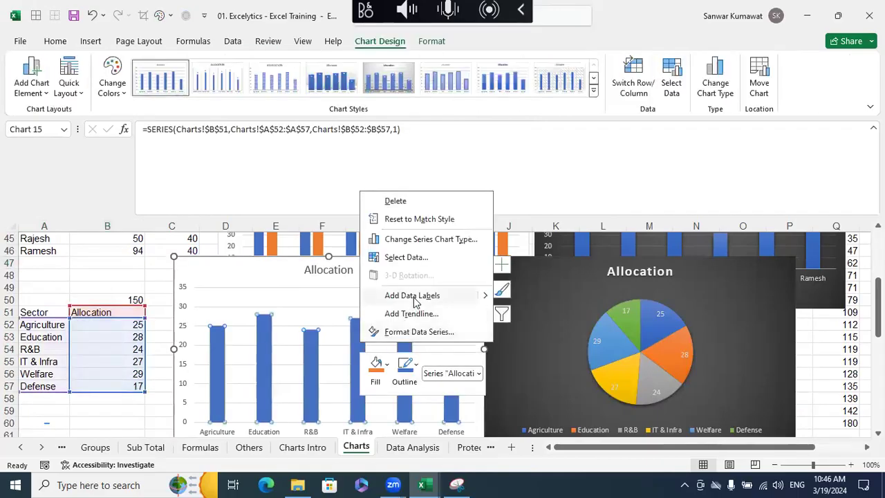
{"action": "left_click", "coordinate": [414, 296]}
{"action": "left_click", "coordinate": [138, 277]}
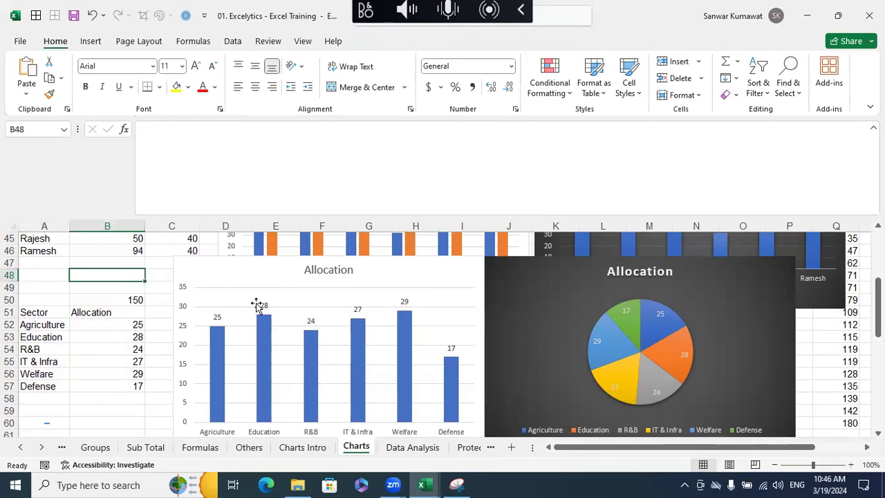
- Compare the Allocation column chart with the pie chart and read the shares of the Agriculture and Defense slices
{"action": "left_click", "coordinate": [419, 277]}
{"action": "left_click", "coordinate": [543, 292]}
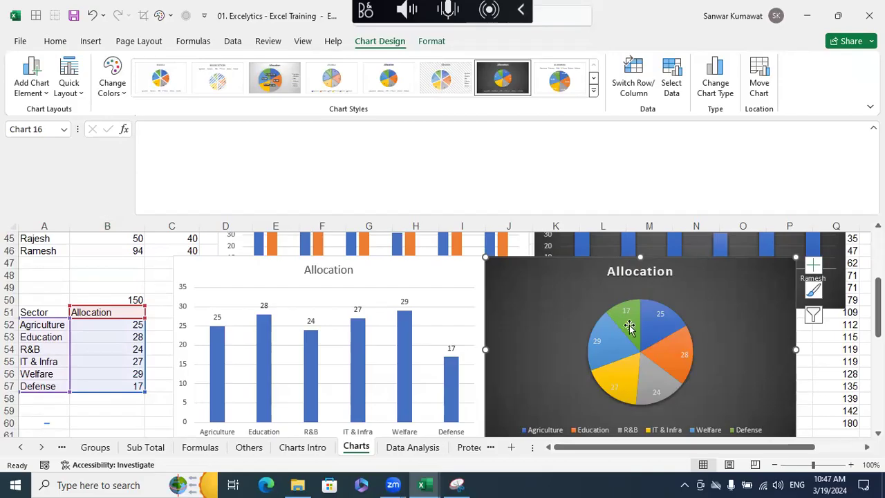
{"action": "mouse_move", "coordinate": [646, 338]}
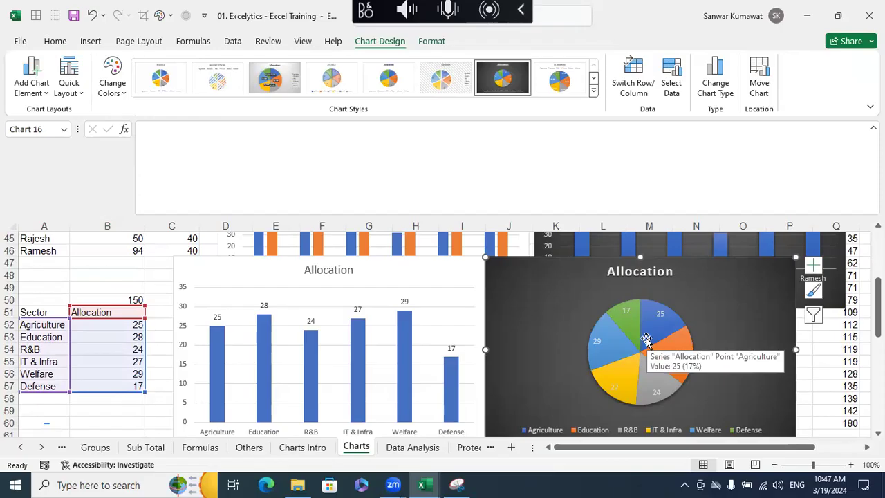
{"action": "mouse_move", "coordinate": [631, 325]}
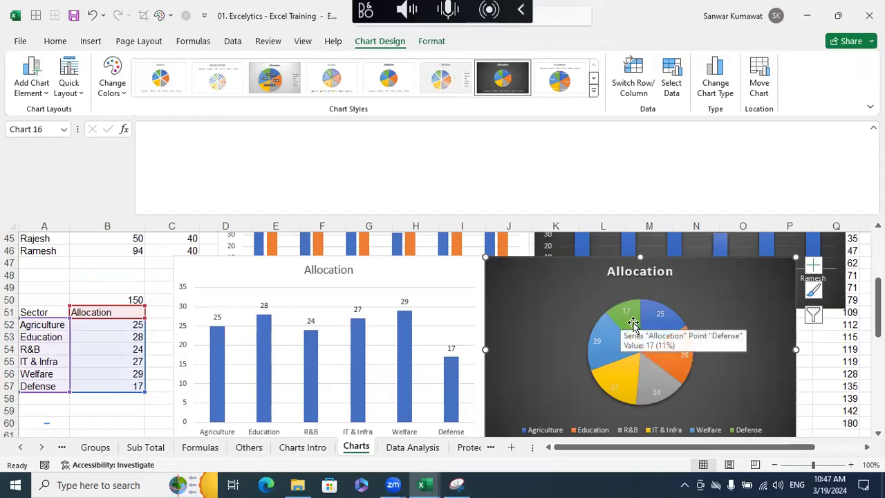
{"action": "left_click", "coordinate": [149, 409]}
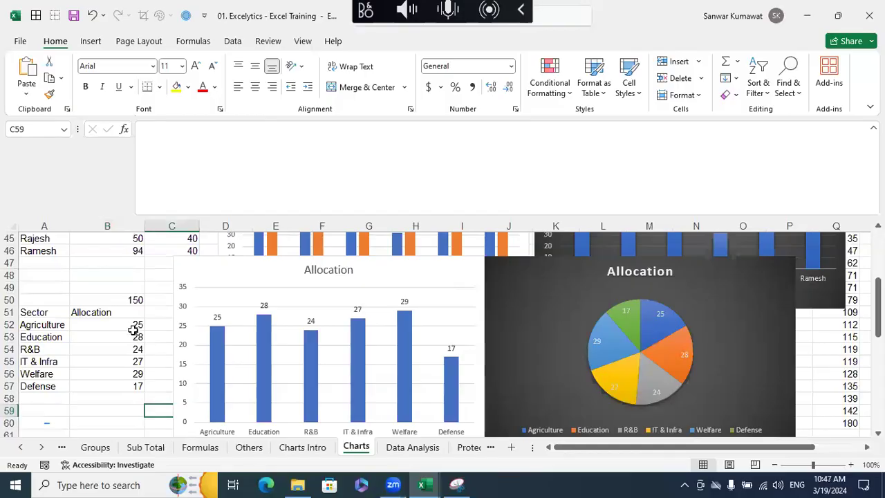
{"action": "left_click", "coordinate": [134, 326]}
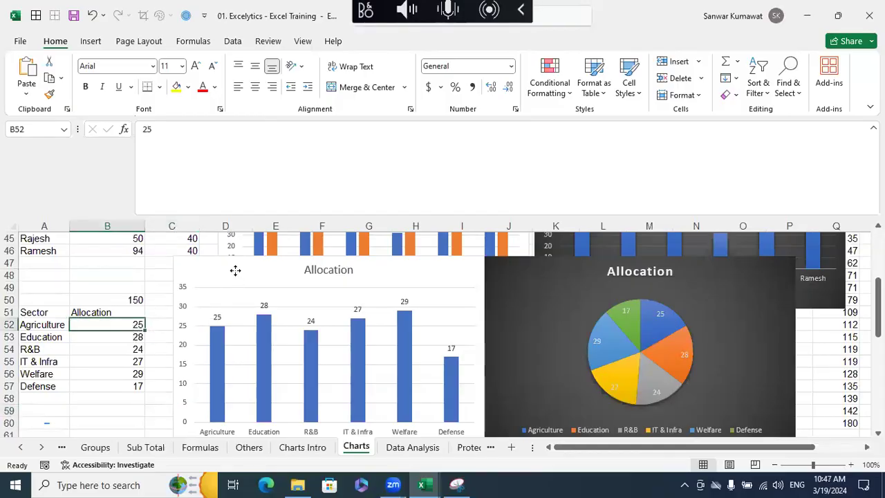
- Move the Allocation column chart off column C and enter the formula =B52/$B$50 in C52
{"action": "left_click_drag", "start_coordinate": [235, 270], "coordinate": [259, 272]}
{"action": "left_click", "coordinate": [164, 322]}
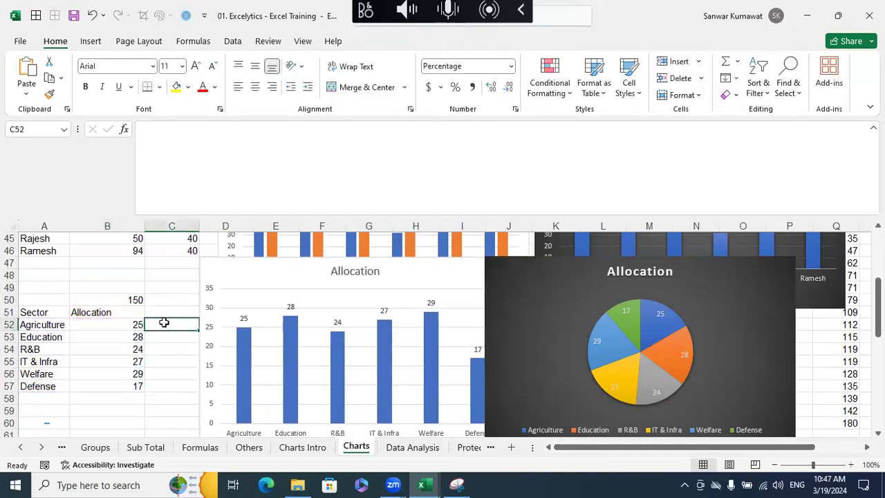
{"action": "type", "text": "="}
{"action": "left_click", "coordinate": [133, 330]}
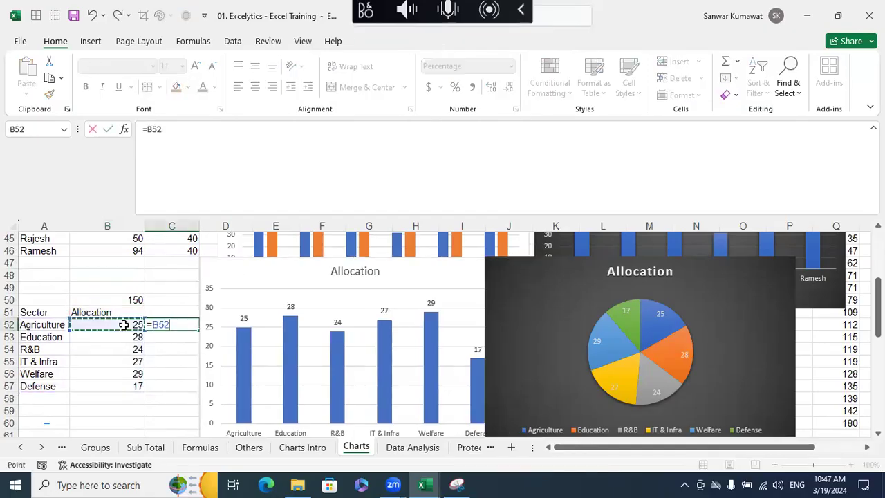
{"action": "type", "text": "/"}
{"action": "left_click", "coordinate": [129, 299]}
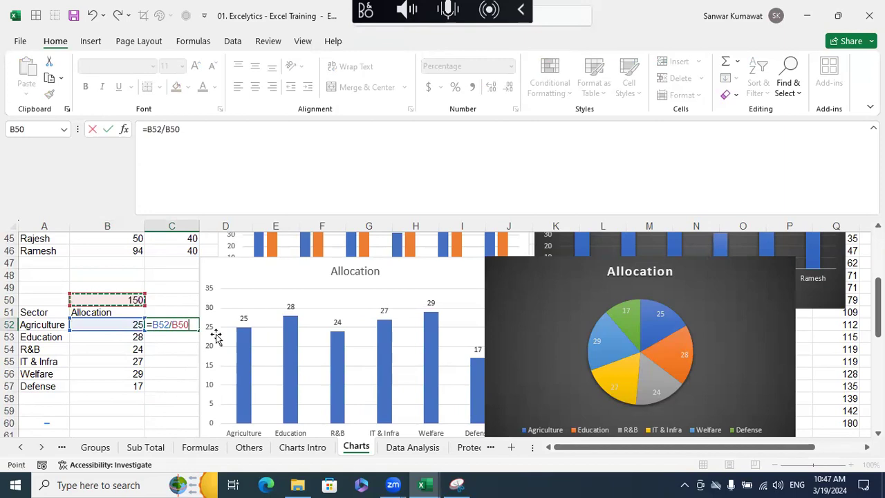
{"action": "key", "text": "F4"}
{"action": "key", "text": "Return"}
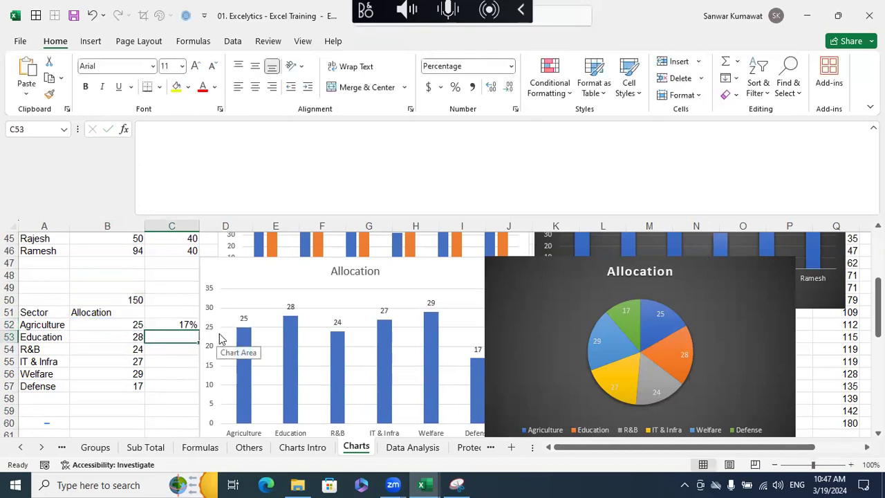
- Move the Allocation column chart slightly farther from column C, fill the C52 formula down to C57 and check the copied formulas
{"action": "left_click", "coordinate": [183, 324]}
{"action": "left_click_drag", "start_coordinate": [200, 336], "coordinate": [195, 348]}
{"action": "left_click_drag", "start_coordinate": [211, 312], "coordinate": [229, 302]}
{"action": "left_click", "coordinate": [189, 322]}
{"action": "left_click_drag", "start_coordinate": [198, 330], "coordinate": [197, 393]}
{"action": "left_click", "coordinate": [180, 338]}
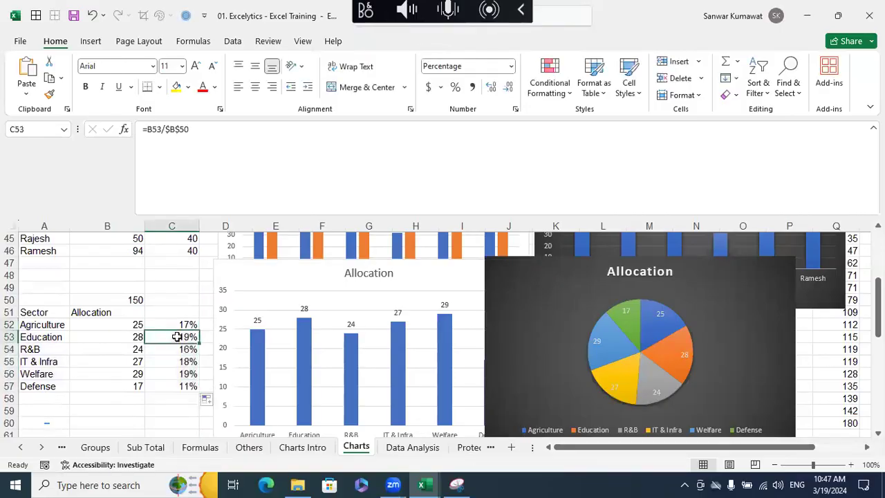
{"action": "left_click", "coordinate": [181, 351]}
{"action": "left_click", "coordinate": [180, 362]}
{"action": "left_click", "coordinate": [186, 375]}
{"action": "left_click", "coordinate": [184, 387]}
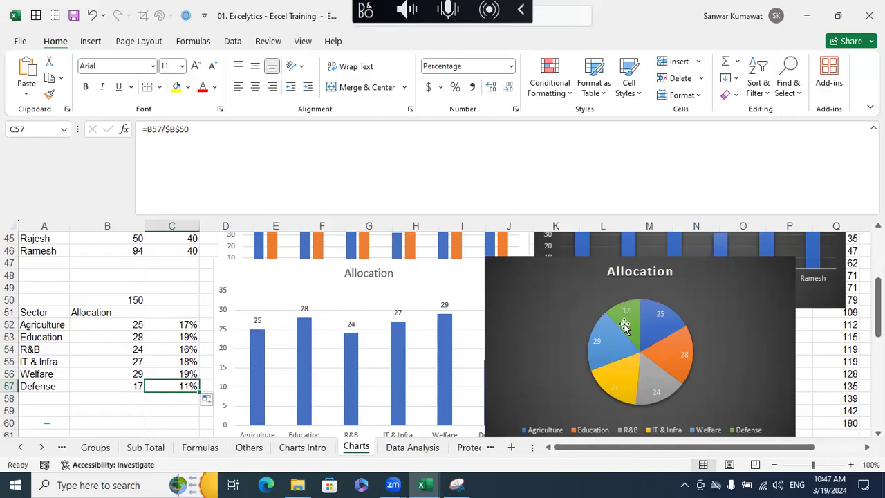
- Show the percentages in C52:C57 with two decimal places and check the Education and Welfare shares
{"action": "left_click_drag", "start_coordinate": [134, 336], "coordinate": [177, 388]}
{"action": "left_click", "coordinate": [188, 396]}
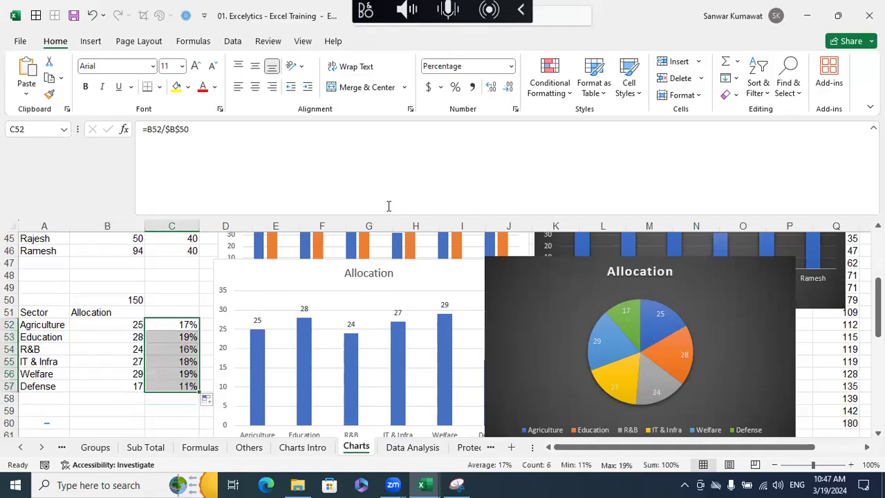
{"action": "left_click", "coordinate": [490, 87]}
{"action": "left_click", "coordinate": [490, 88]}
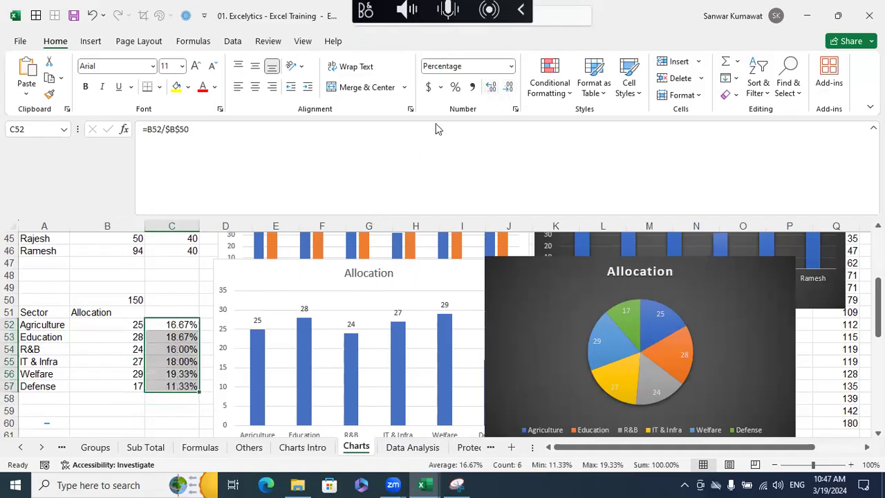
{"action": "left_click", "coordinate": [179, 339]}
{"action": "left_click", "coordinate": [188, 374]}
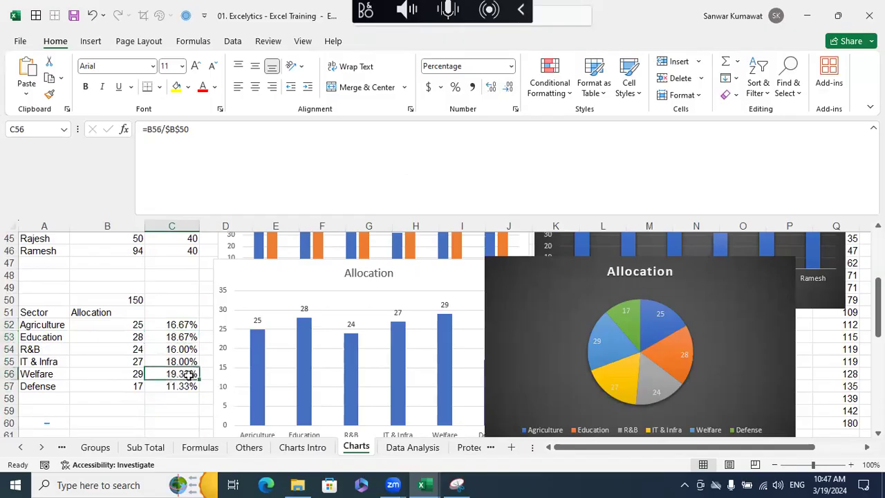
{"action": "left_click", "coordinate": [624, 312]}
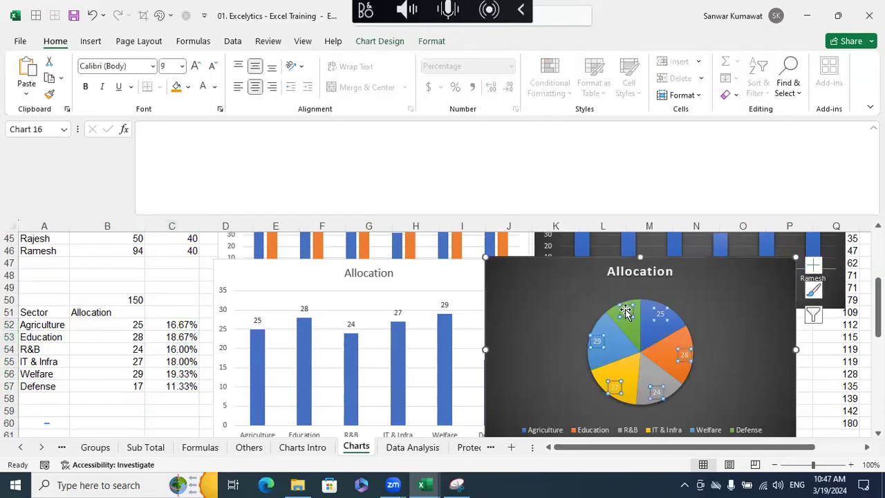
{"action": "right_click", "coordinate": [625, 312]}
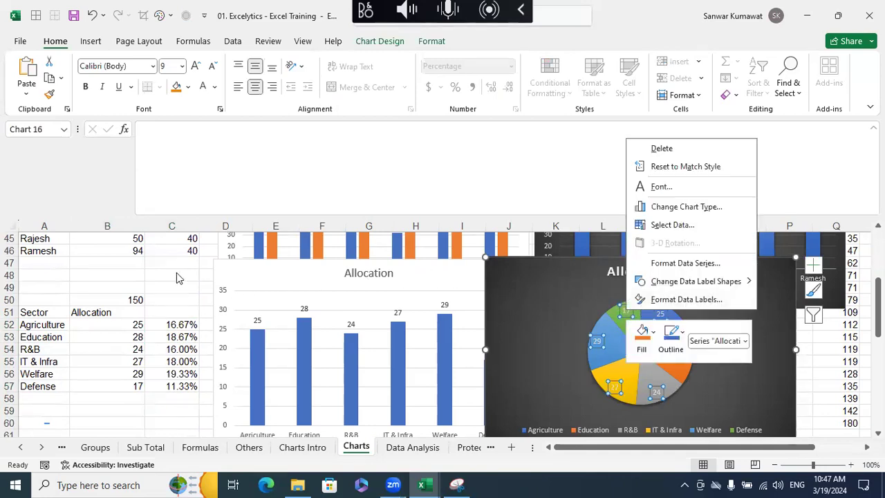
{"action": "key", "text": "Escape"}
{"action": "left_click", "coordinate": [752, 385]}
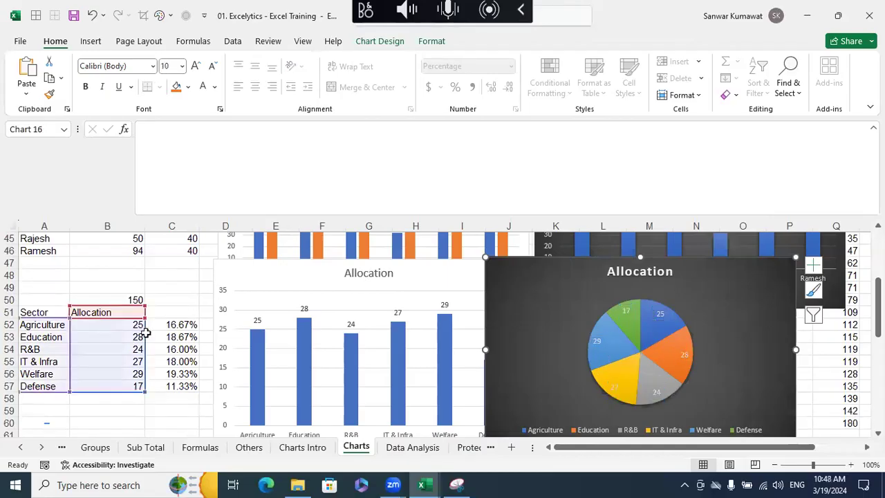
- Format the Allocation pie chart's data labels to show the percentage instead of the value
{"action": "left_click", "coordinate": [626, 311]}
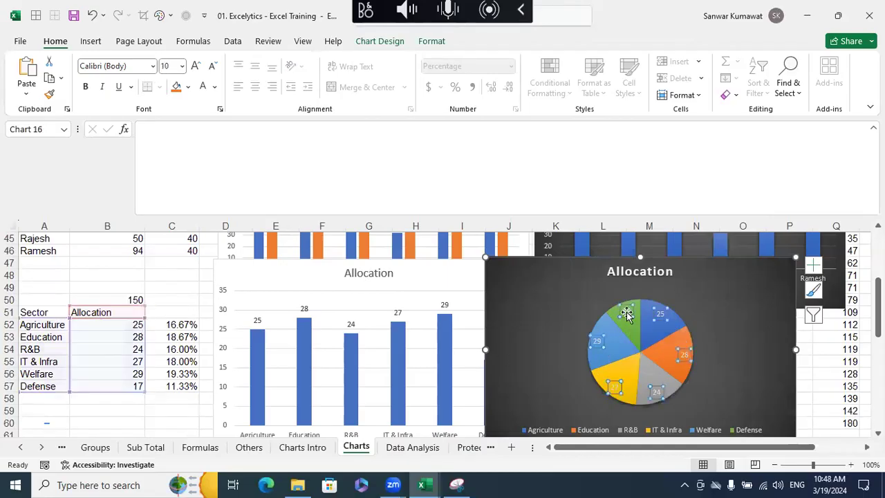
{"action": "right_click", "coordinate": [626, 311]}
{"action": "mouse_move", "coordinate": [686, 286]}
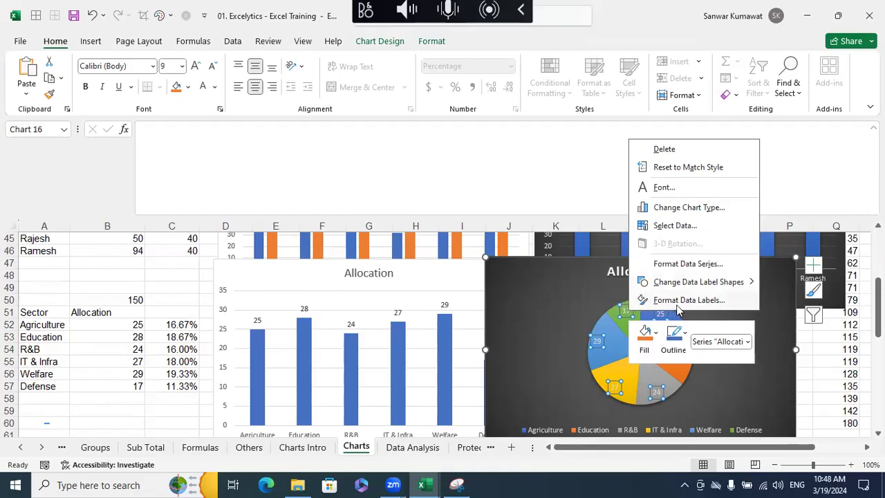
{"action": "left_click", "coordinate": [677, 301]}
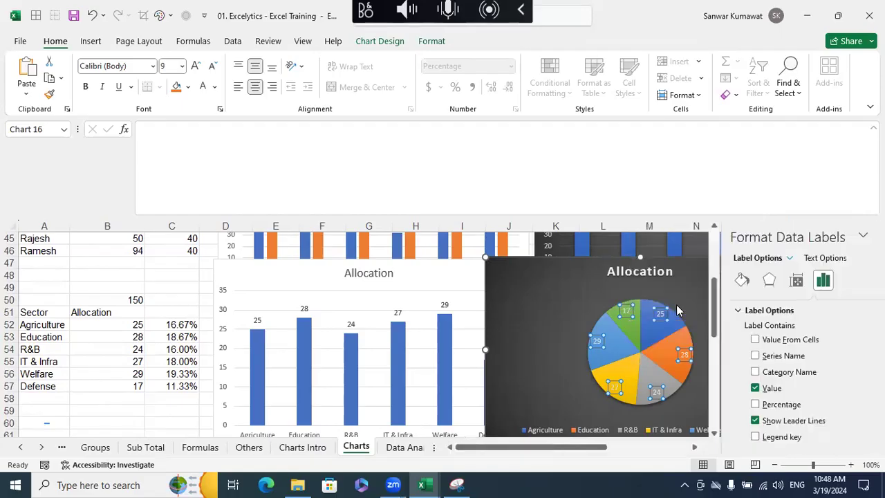
{"action": "left_click", "coordinate": [734, 404]}
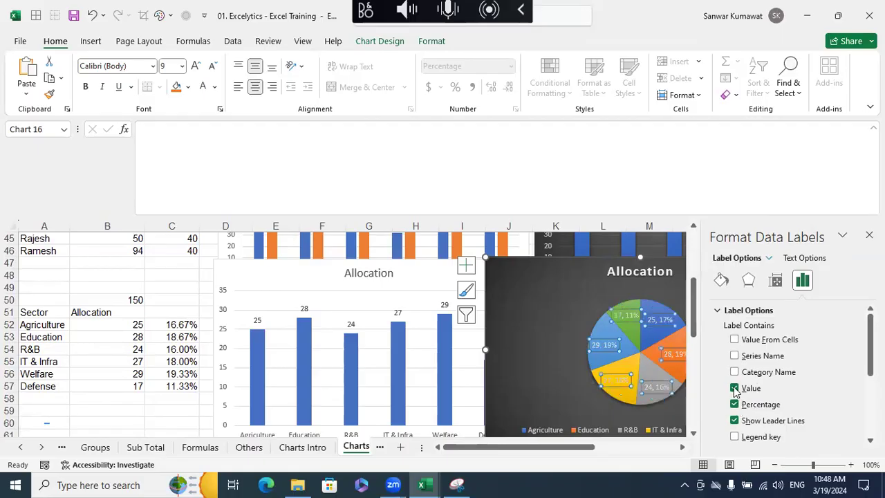
{"action": "left_click", "coordinate": [734, 388]}
{"action": "left_click", "coordinate": [869, 235]}
{"action": "left_click", "coordinate": [836, 398]}
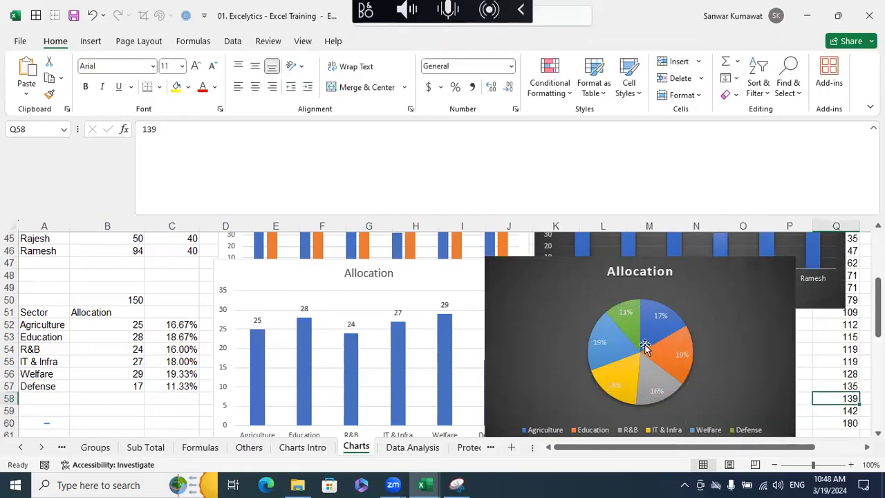
- Check the Education slice's share, then delete the Allocation pie chart and the Allocation column chart
{"action": "mouse_move", "coordinate": [659, 361]}
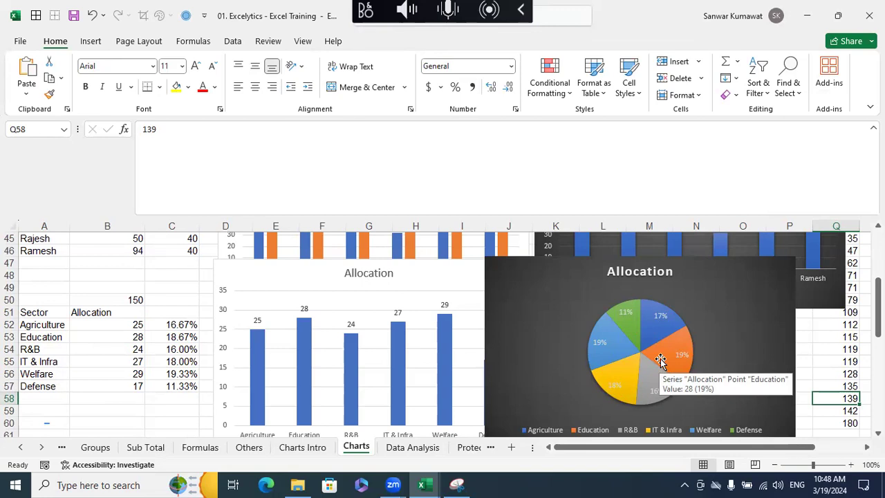
{"action": "scroll", "coordinate": [661, 359], "scroll_direction": "down", "scroll_amount": 1}
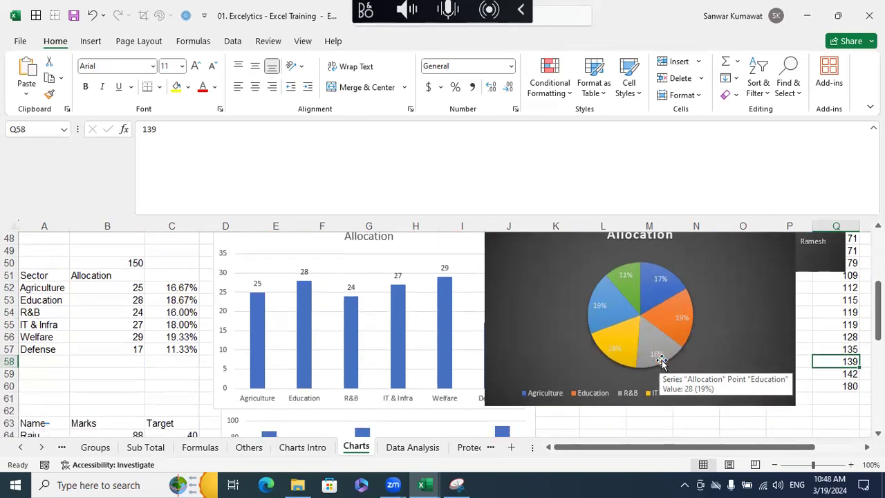
{"action": "scroll", "coordinate": [661, 360], "scroll_direction": "up", "scroll_amount": 2}
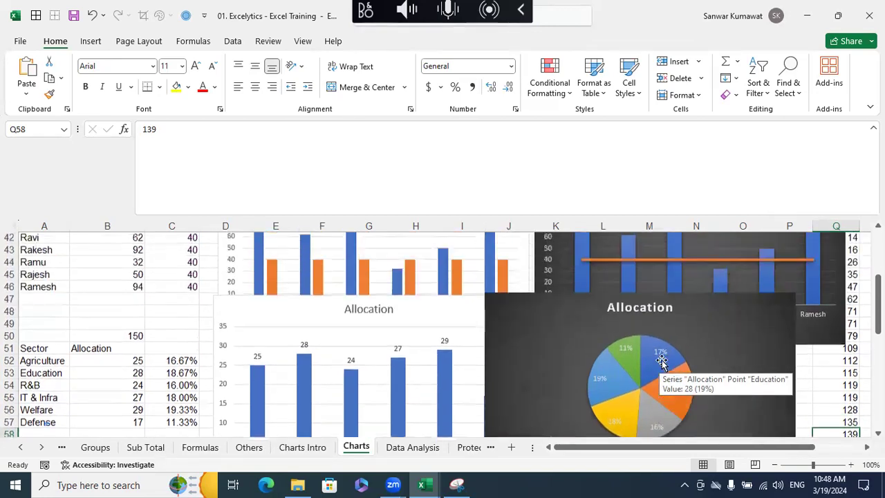
{"action": "left_click", "coordinate": [548, 333]}
{"action": "key", "text": "Delete"}
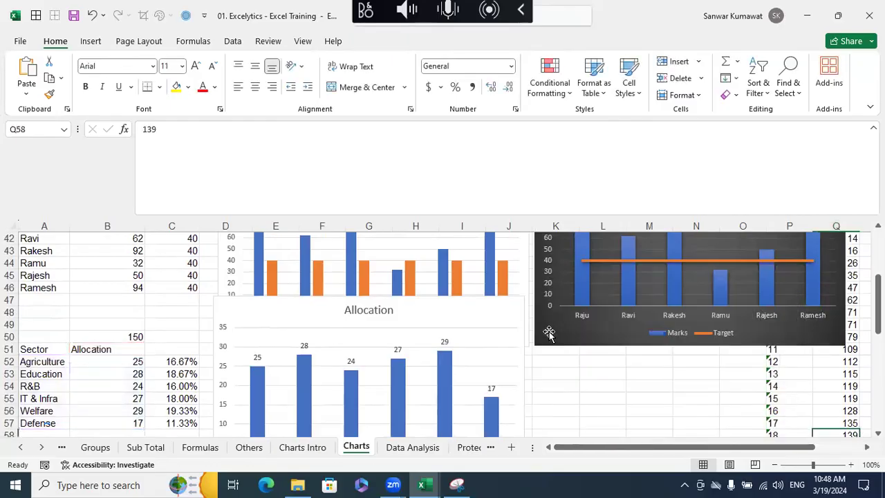
{"action": "left_click", "coordinate": [462, 322]}
{"action": "key", "text": "Delete"}
- Insert a 3-D pie chart from the Sector and Allocation data in A51:B57, with the dark chart style, and place it over columns B to G
{"action": "scroll", "coordinate": [259, 310], "scroll_direction": "down", "scroll_amount": 1}
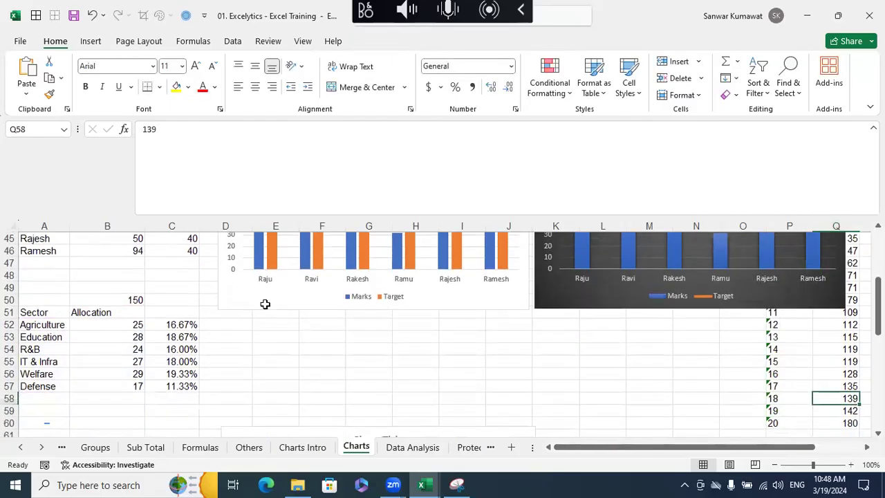
{"action": "left_click", "coordinate": [56, 312]}
{"action": "left_click_drag", "start_coordinate": [88, 329], "coordinate": [112, 386]}
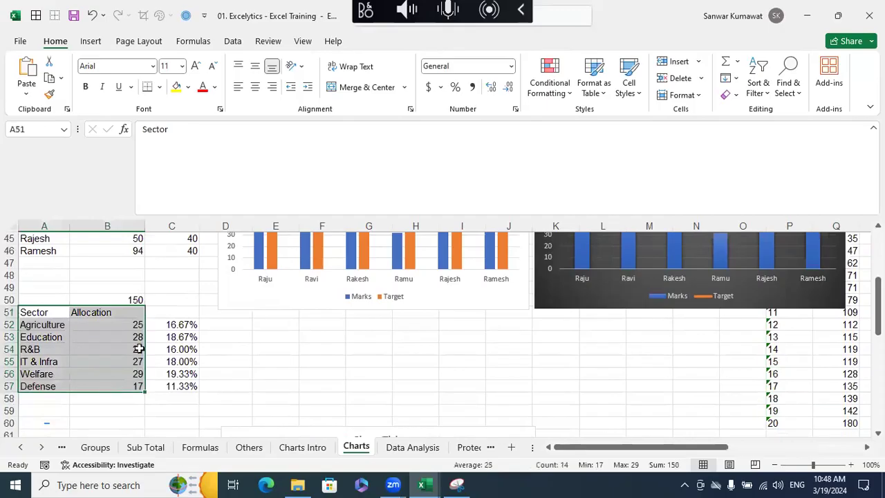
{"action": "left_click", "coordinate": [91, 42]}
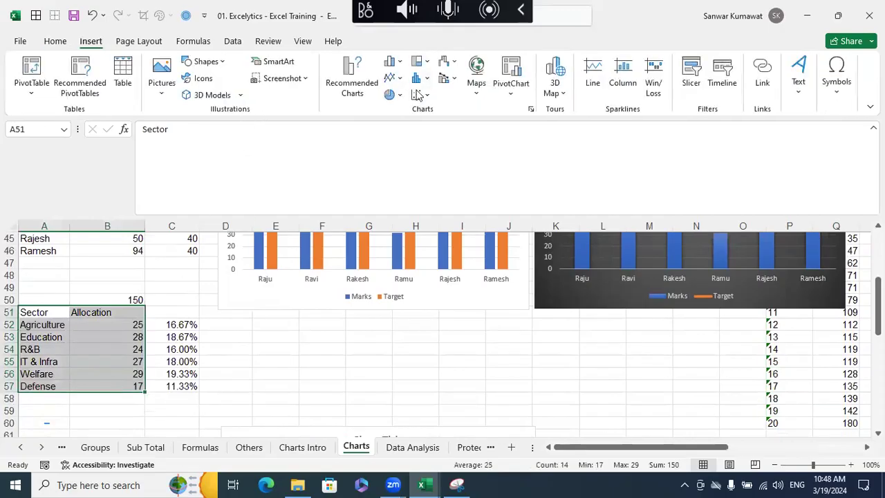
{"action": "left_click", "coordinate": [399, 96]}
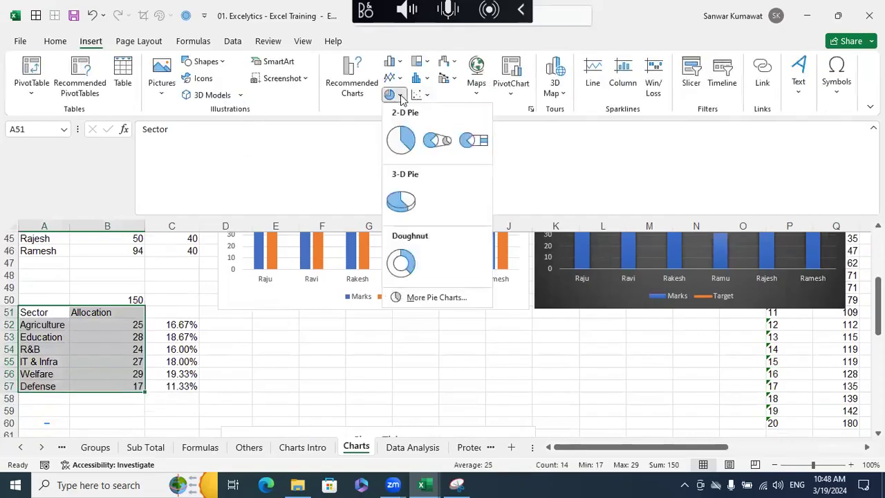
{"action": "left_click", "coordinate": [408, 208]}
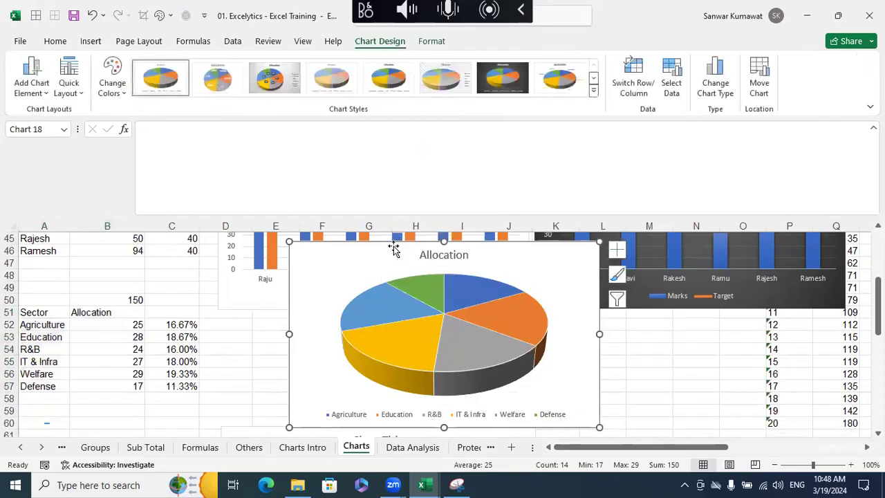
{"action": "left_click_drag", "start_coordinate": [395, 251], "coordinate": [293, 251]}
{"action": "left_click", "coordinate": [499, 76]}
{"action": "left_click_drag", "start_coordinate": [280, 259], "coordinate": [163, 259]}
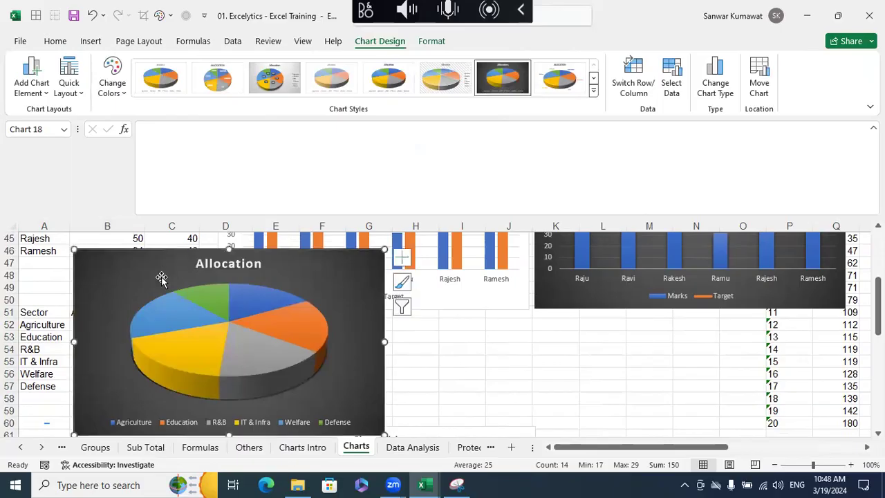
- Add value data labels to the 3-D Allocation pie chart and delete them again
{"action": "right_click", "coordinate": [175, 319]}
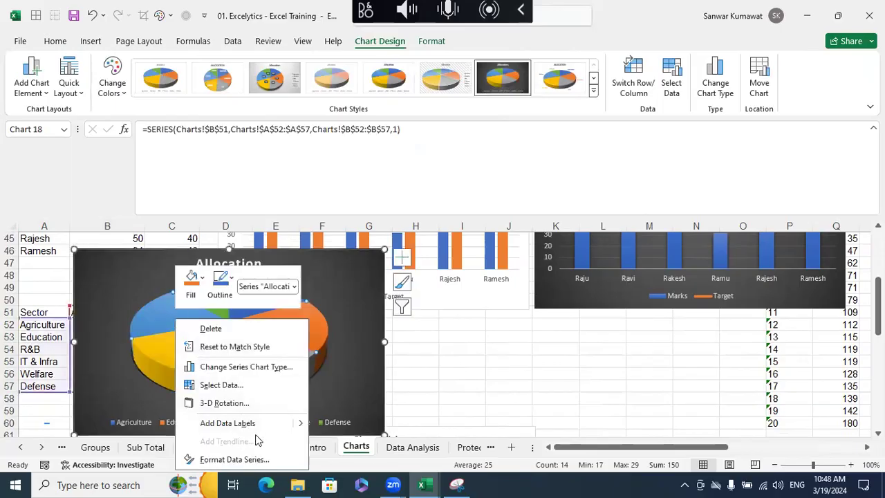
{"action": "left_click", "coordinate": [228, 423]}
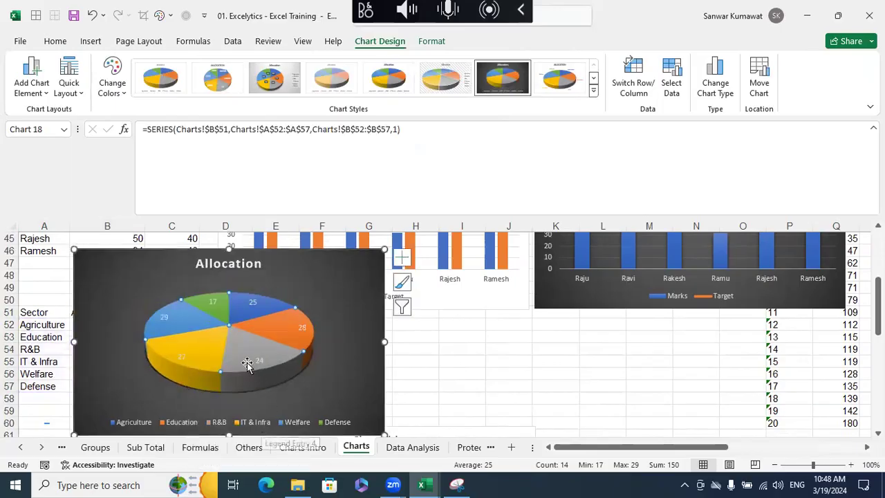
{"action": "left_click", "coordinate": [425, 367]}
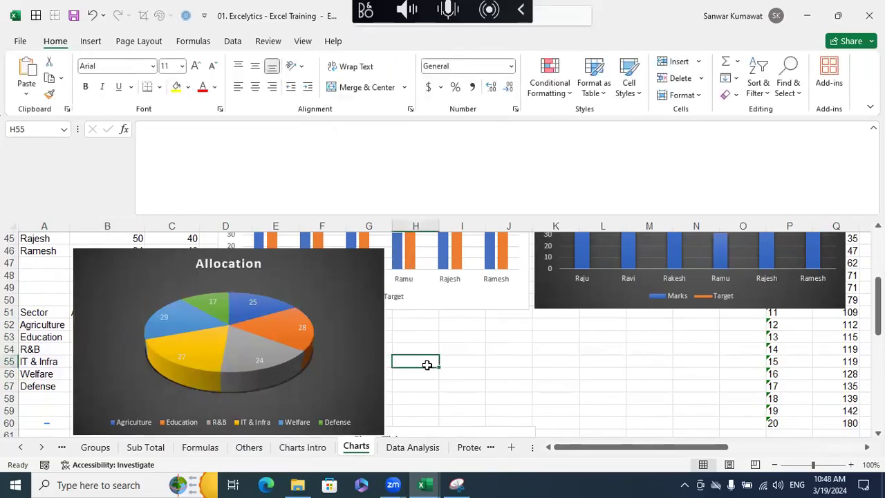
{"action": "left_click", "coordinate": [164, 319]}
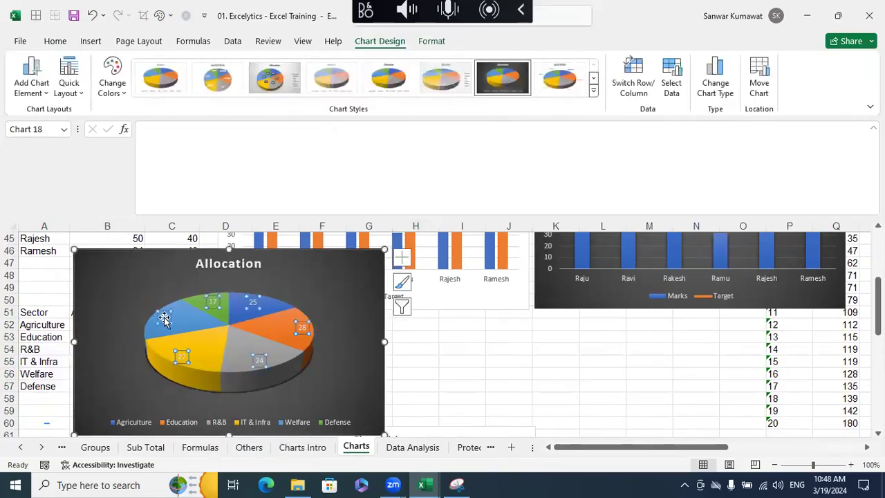
{"action": "key", "text": "Delete"}
- Shift the 3-D Allocation pie chart slightly down and add data labels to its slices
{"action": "mouse_move", "coordinate": [273, 264]}
{"action": "left_mouse_down"}
{"action": "mouse_move", "coordinate": [256, 267]}
{"action": "mouse_move", "coordinate": [271, 271]}
{"action": "left_mouse_up"}
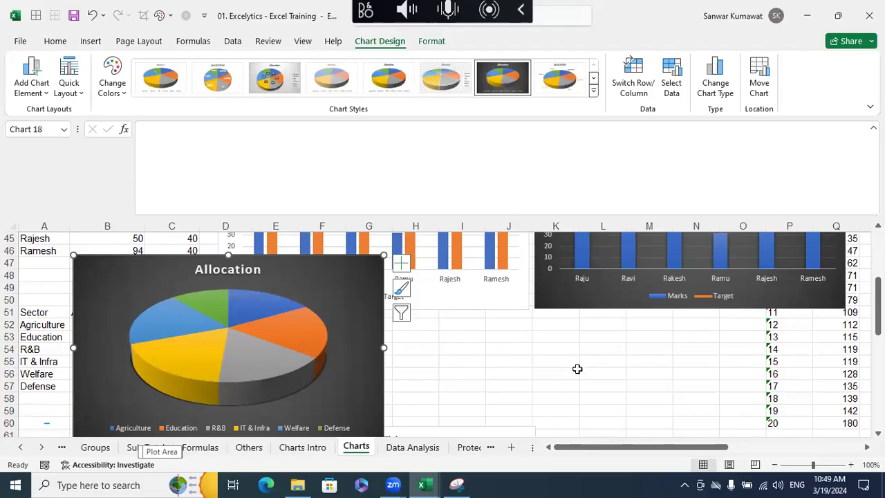
{"action": "left_click", "coordinate": [303, 354]}
{"action": "right_click", "coordinate": [182, 348]}
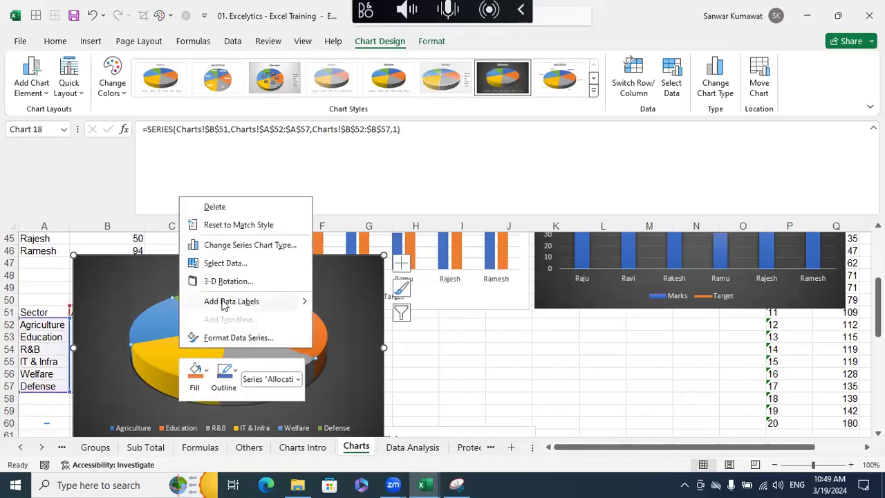
{"action": "left_click", "coordinate": [222, 306]}
{"action": "left_click", "coordinate": [459, 358]}
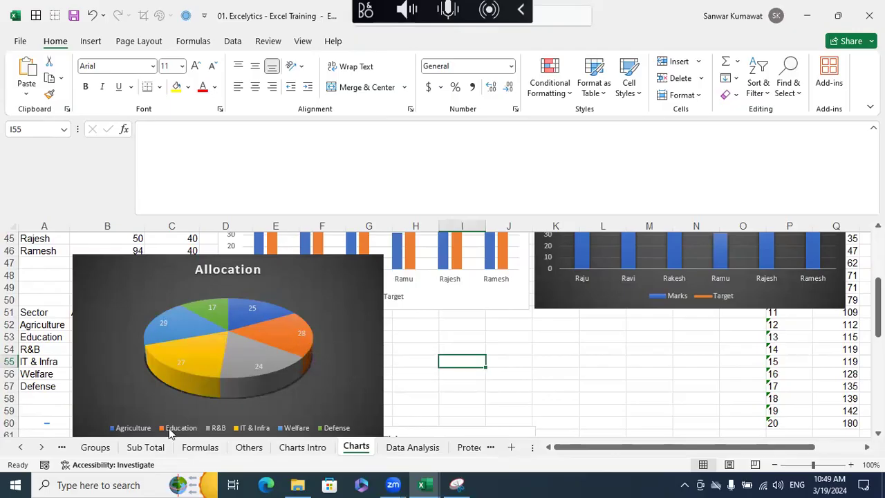
- Move the 3-D Allocation pie chart off the Sector table to columns D to J and deselect it
{"action": "mouse_move", "coordinate": [203, 381]}
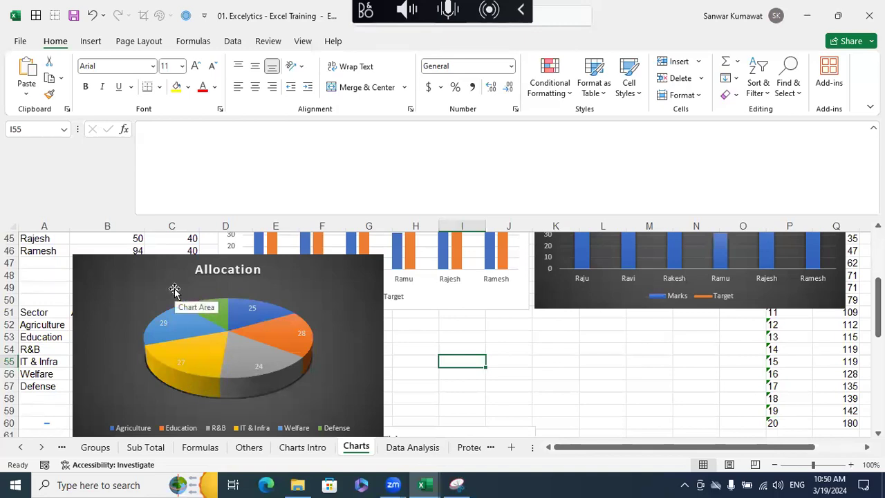
{"action": "left_click_drag", "start_coordinate": [173, 285], "coordinate": [306, 285]}
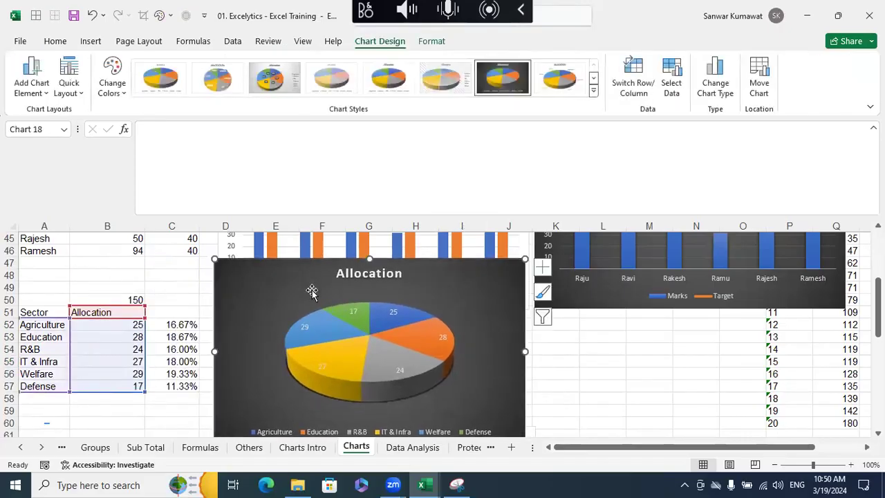
{"action": "left_click", "coordinate": [322, 366]}
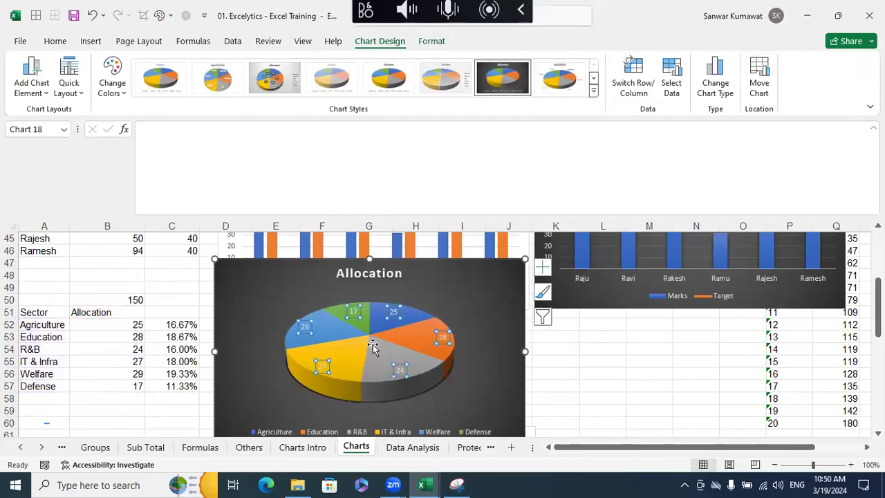
{"action": "left_click", "coordinate": [599, 370]}
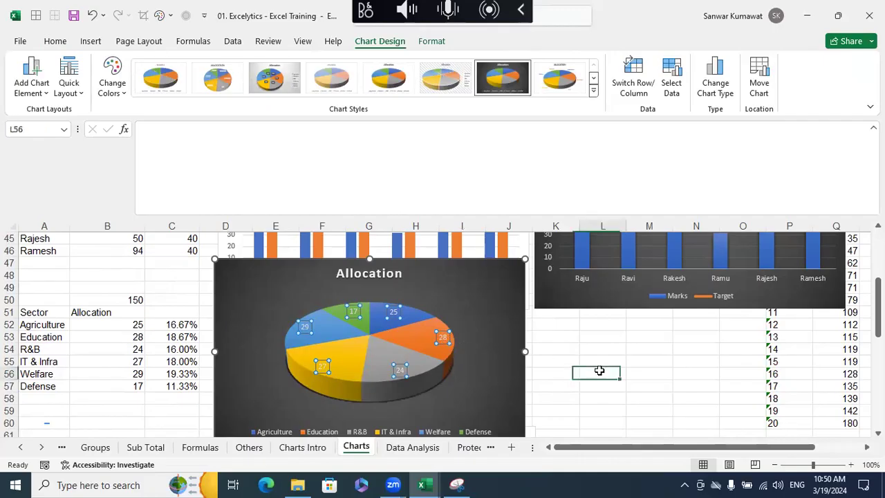
- Delete the existing column chart with overlapping Target and Marks bars beside the Name table in rows 63 to 69
{"action": "scroll", "coordinate": [583, 362], "scroll_direction": "down", "scroll_amount": 5}
{"action": "scroll", "coordinate": [585, 360], "scroll_direction": "up", "scroll_amount": 1}
{"action": "left_click", "coordinate": [309, 304]}
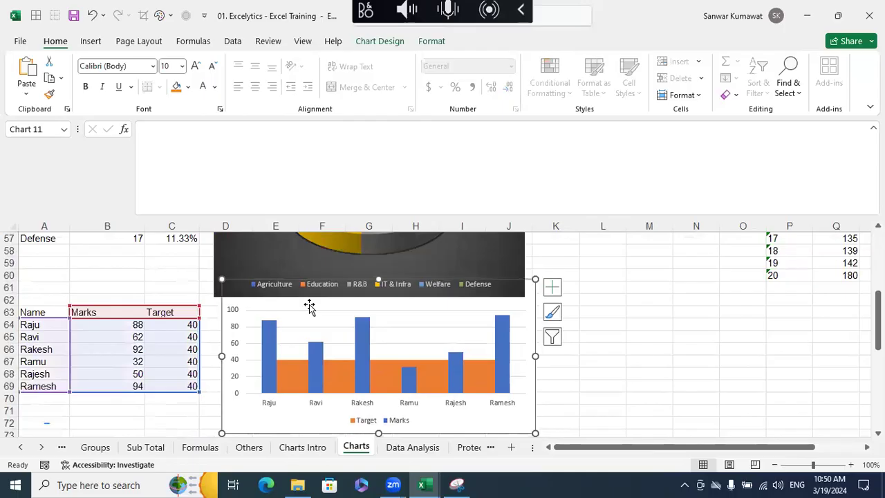
{"action": "key", "text": "Delete"}
- Review the charts higher up the sheet and examine the Marks vs. Target combo chart
{"action": "scroll", "coordinate": [311, 305], "scroll_direction": "up", "scroll_amount": 9}
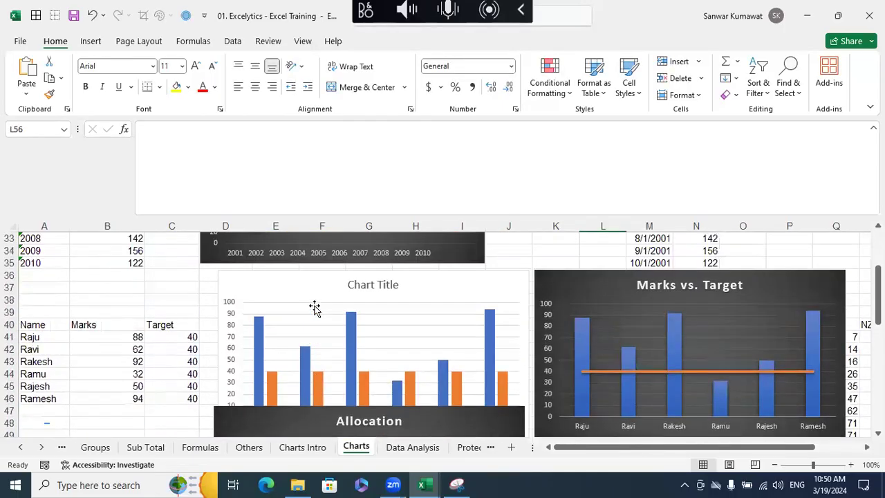
{"action": "scroll", "coordinate": [318, 306], "scroll_direction": "up", "scroll_amount": 8}
{"action": "scroll", "coordinate": [322, 305], "scroll_direction": "down", "scroll_amount": 8}
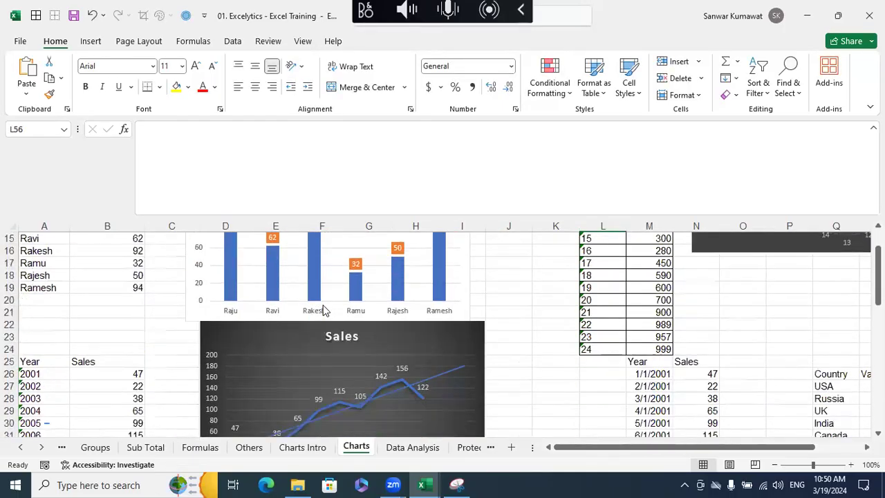
{"action": "scroll", "coordinate": [322, 306], "scroll_direction": "down", "scroll_amount": 3}
{"action": "scroll", "coordinate": [625, 304], "scroll_direction": "up", "scroll_amount": 2}
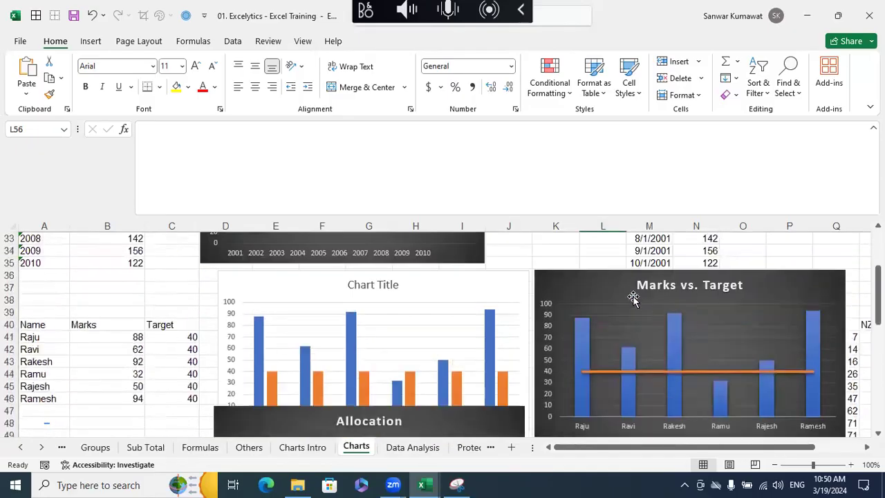
{"action": "left_click", "coordinate": [630, 291]}
- Insert a combo chart from the Name table A63:C69 with Marks as Clustered Column and Target as Area
{"action": "scroll", "coordinate": [680, 322], "scroll_direction": "down", "scroll_amount": 9}
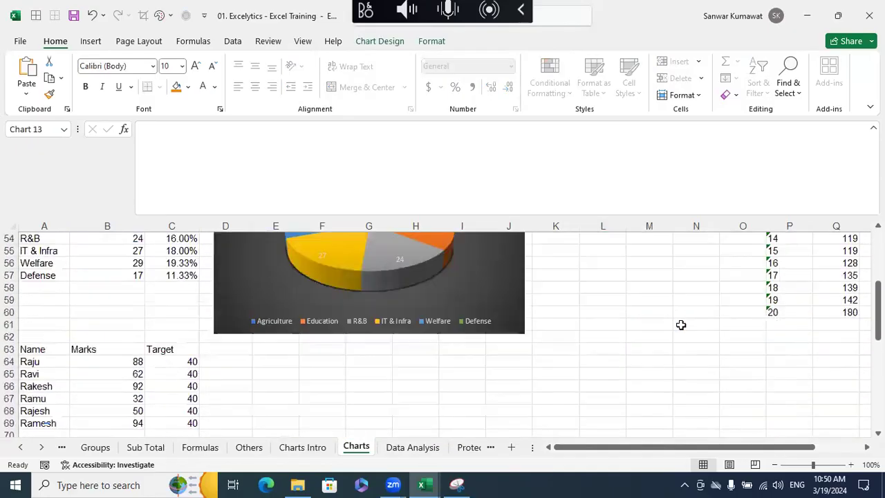
{"action": "left_click_drag", "start_coordinate": [48, 276], "coordinate": [178, 351]}
{"action": "left_click", "coordinate": [90, 41]}
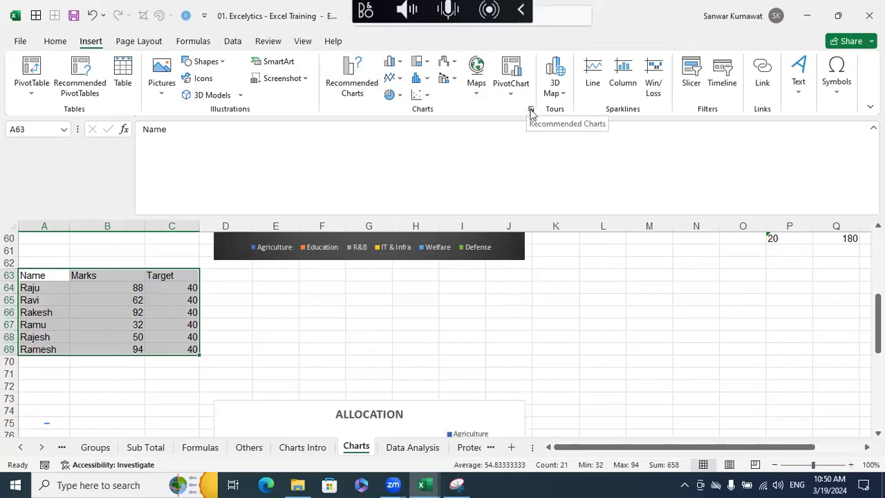
{"action": "left_click", "coordinate": [531, 111]}
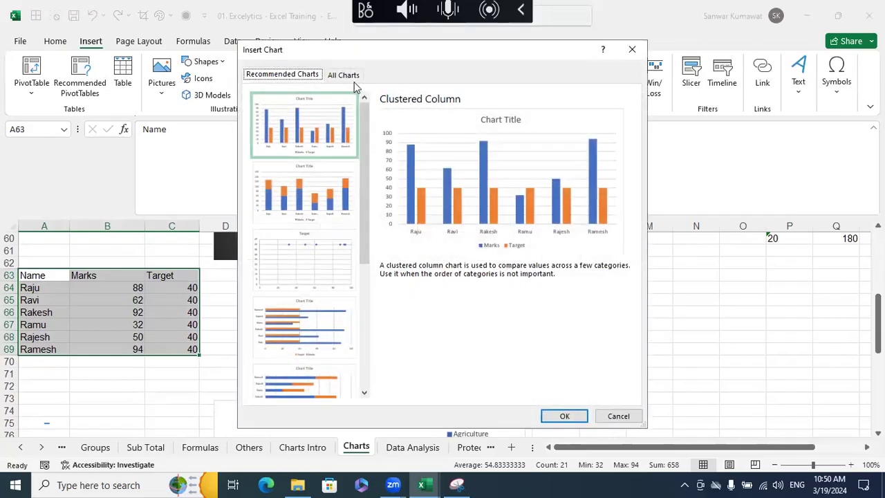
{"action": "left_click", "coordinate": [350, 76]}
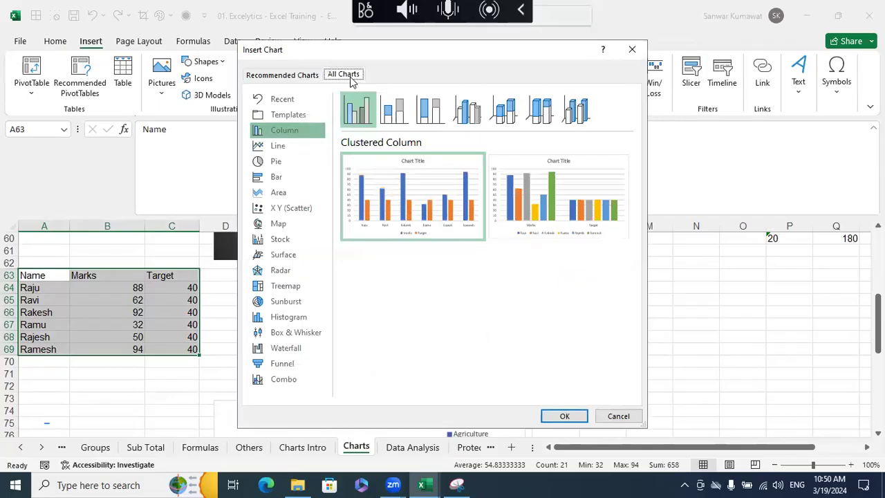
{"action": "left_click", "coordinate": [283, 379]}
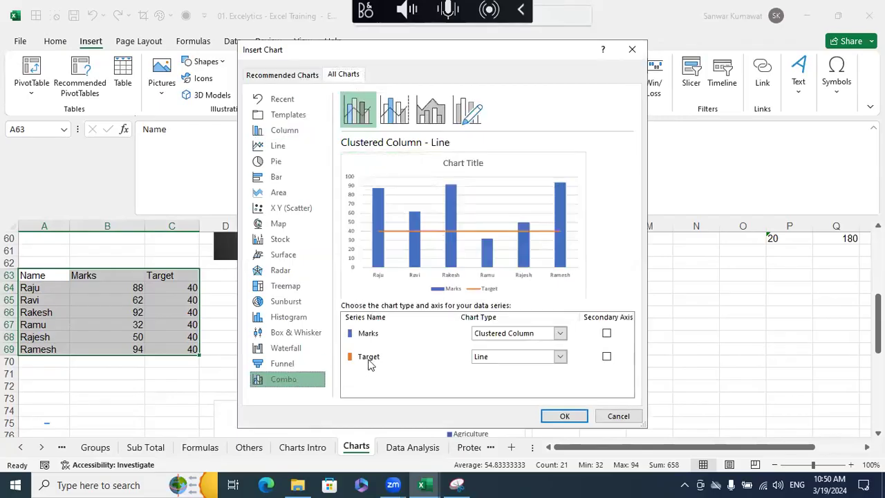
{"action": "left_click", "coordinate": [560, 357]}
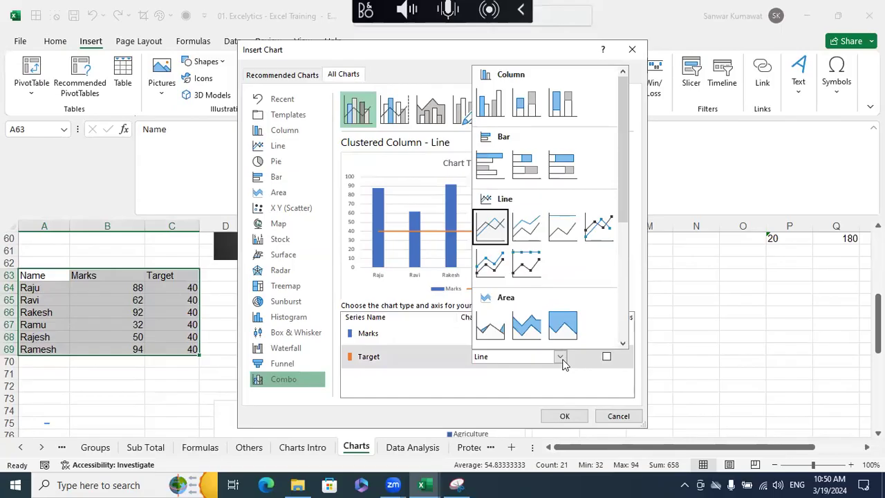
{"action": "left_click", "coordinate": [488, 326]}
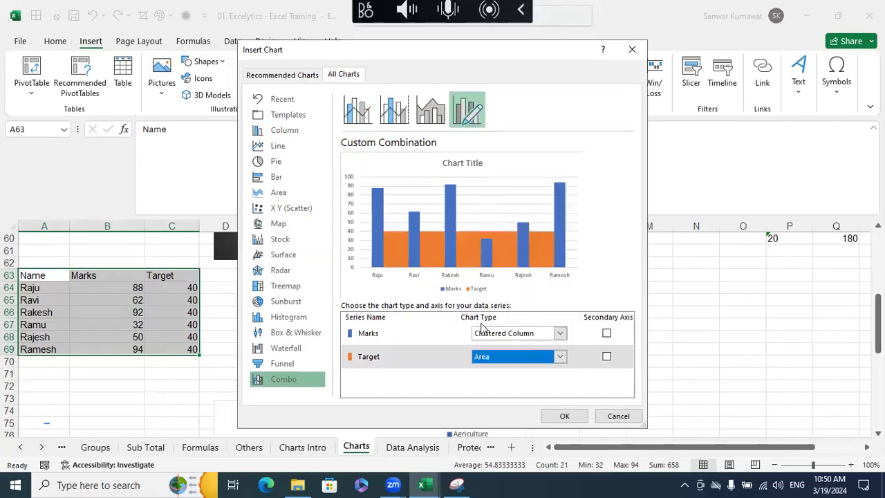
{"action": "left_click", "coordinate": [560, 414]}
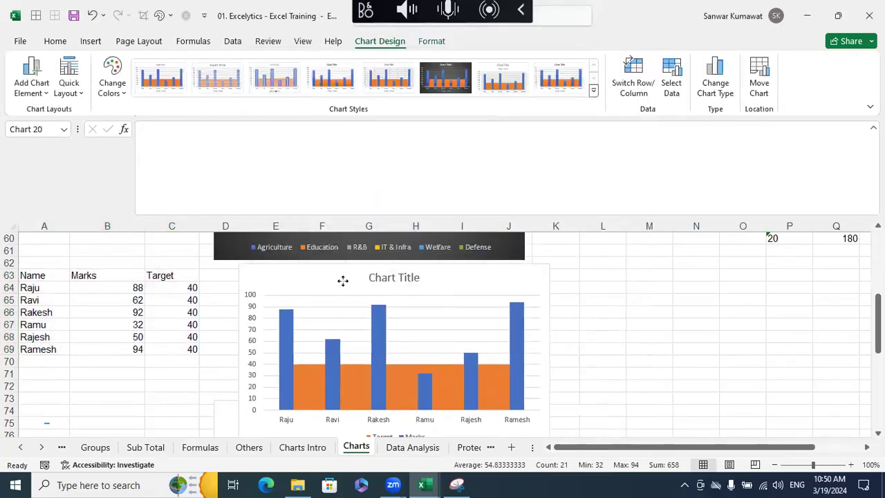
- Add data labels to the Marks columns of the new combo chart and shift Ramu's label slightly down
{"action": "left_click", "coordinate": [286, 336]}
{"action": "right_click", "coordinate": [287, 335]}
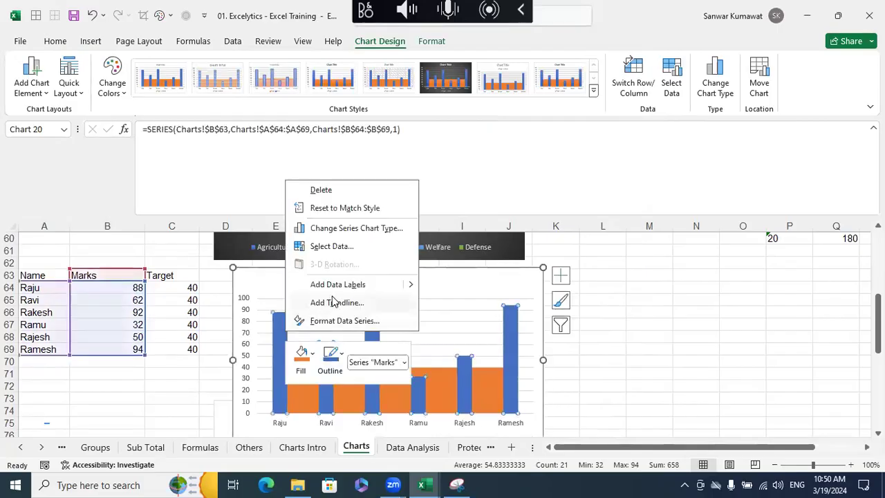
{"action": "left_click", "coordinate": [338, 284]}
{"action": "left_click", "coordinate": [645, 349]}
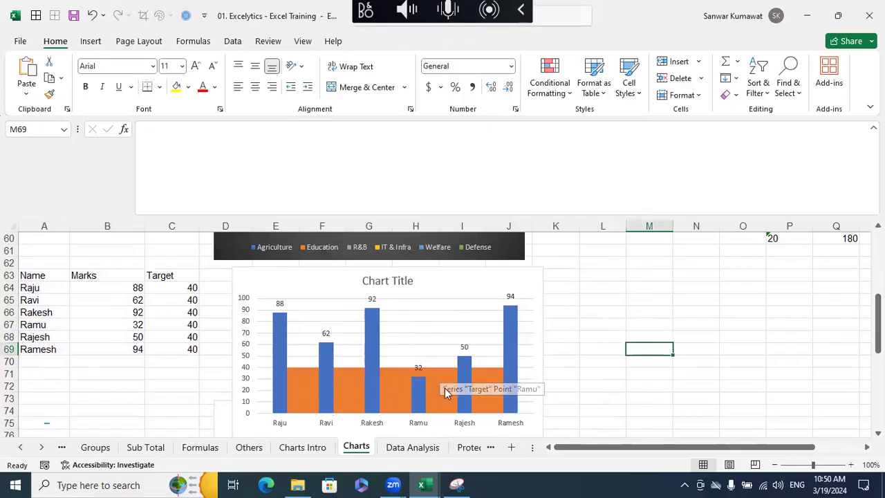
{"action": "left_click", "coordinate": [418, 368]}
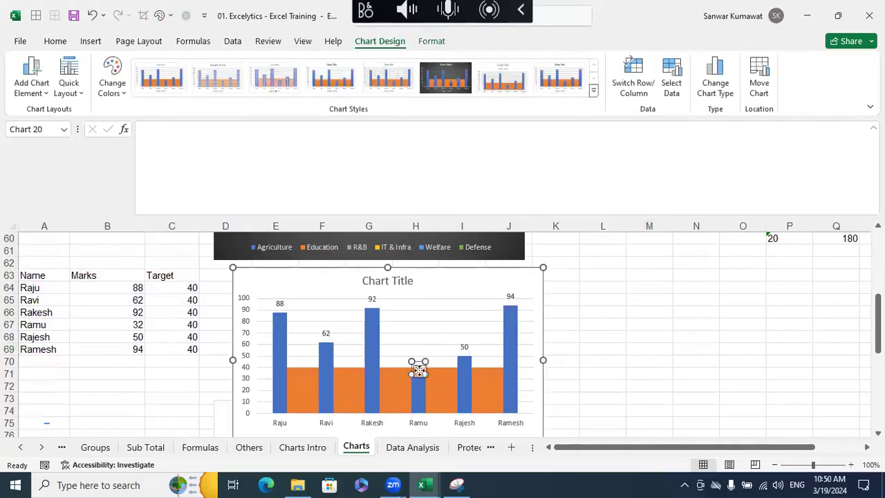
{"action": "left_click", "coordinate": [631, 382]}
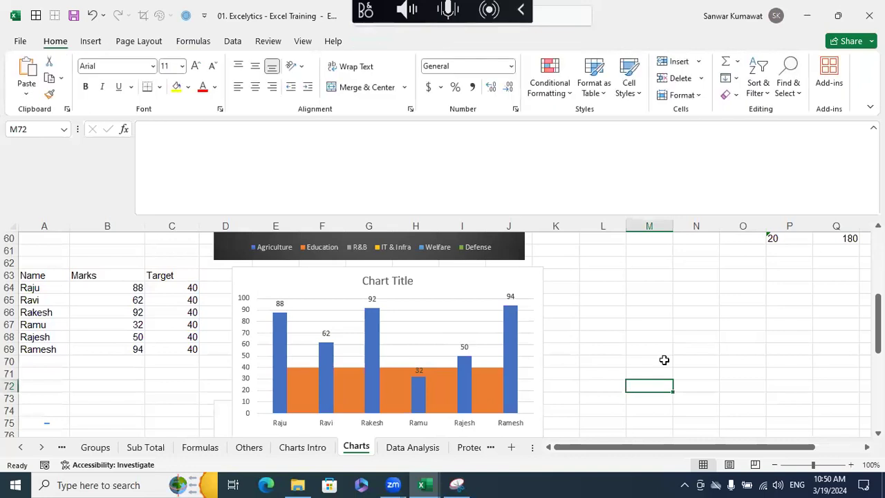
- Shrink the Marks and Target combo chart so it ends at row 72, clear of the ALLOCATION doughnut chart
{"action": "scroll", "coordinate": [663, 360], "scroll_direction": "down", "scroll_amount": 4}
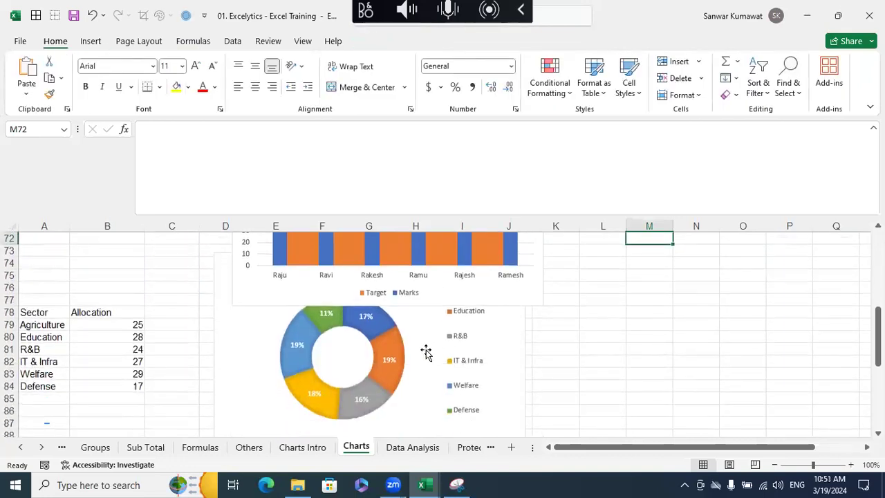
{"action": "left_click", "coordinate": [542, 304]}
{"action": "left_click_drag", "start_coordinate": [541, 296], "coordinate": [517, 250]}
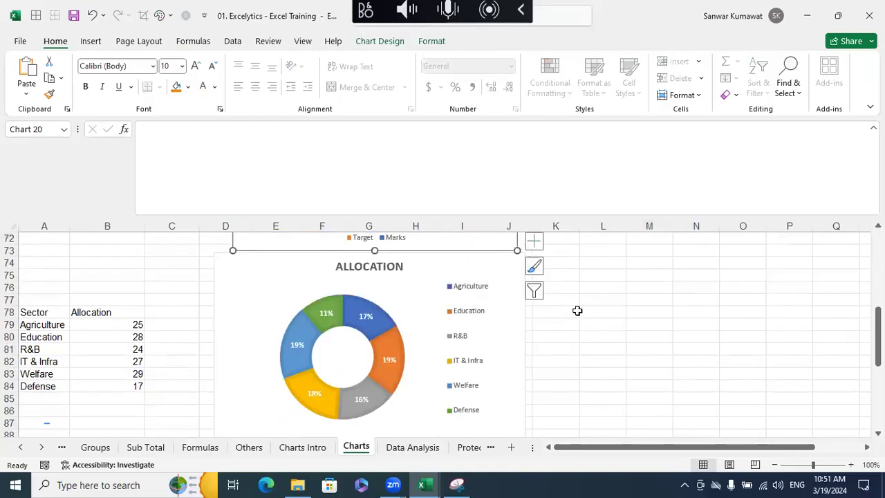
{"action": "scroll", "coordinate": [589, 320], "scroll_direction": "up", "scroll_amount": 1}
{"action": "left_click_drag", "start_coordinate": [517, 285], "coordinate": [510, 272]}
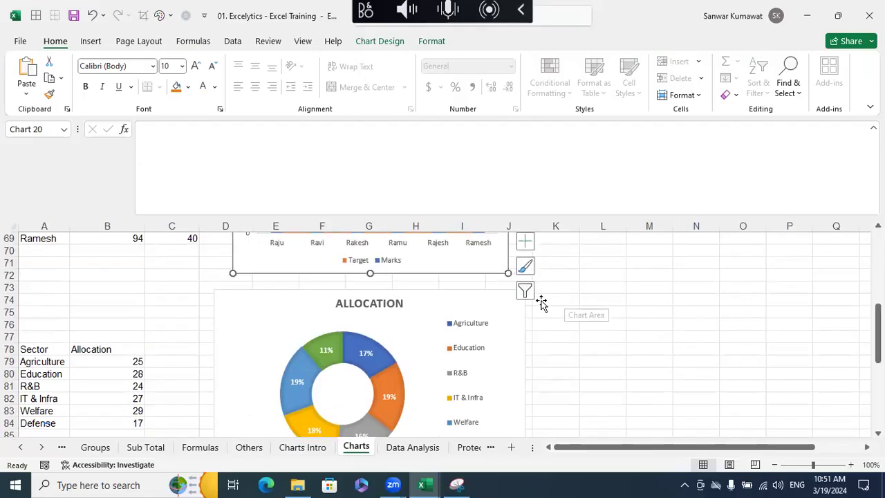
- Delete the existing ALLOCATION doughnut chart beside the Sector table in rows 78 to 84
{"action": "left_click", "coordinate": [276, 304]}
{"action": "left_click_drag", "start_coordinate": [214, 290], "coordinate": [235, 303]}
{"action": "scroll", "coordinate": [343, 339], "scroll_direction": "down", "scroll_amount": 1}
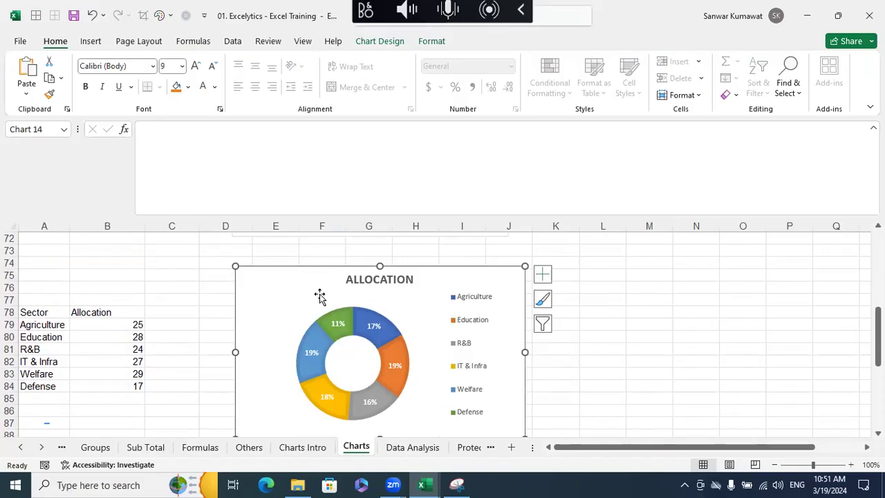
{"action": "key", "text": "Delete"}
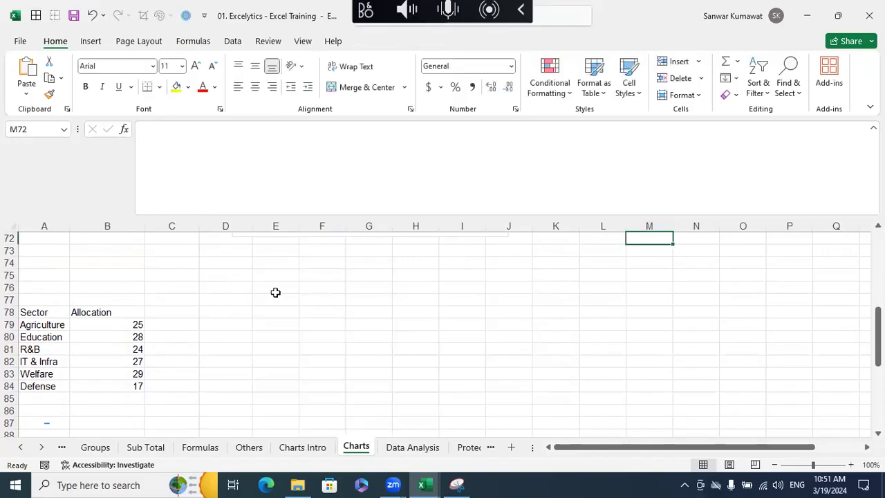
- Insert a doughnut chart from the Sector and Allocation data in A78:B84 and place it beside the table, starting at row 74
{"action": "left_click_drag", "start_coordinate": [53, 316], "coordinate": [115, 385]}
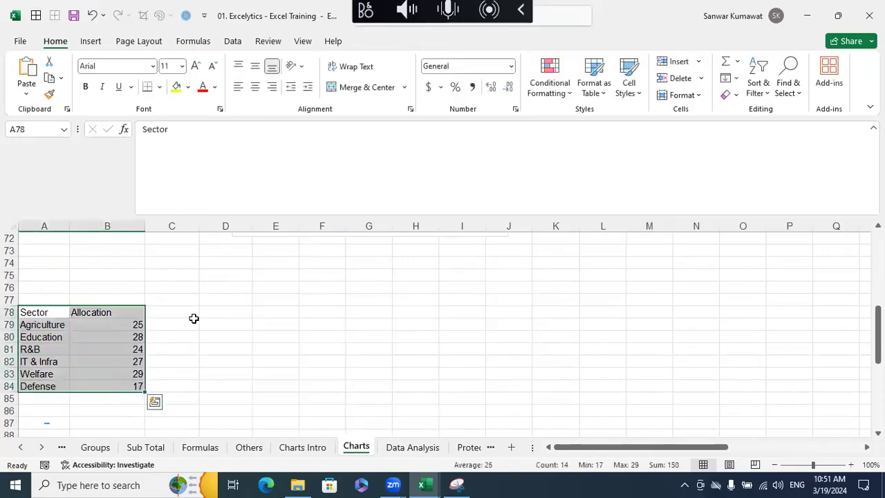
{"action": "left_click", "coordinate": [90, 42]}
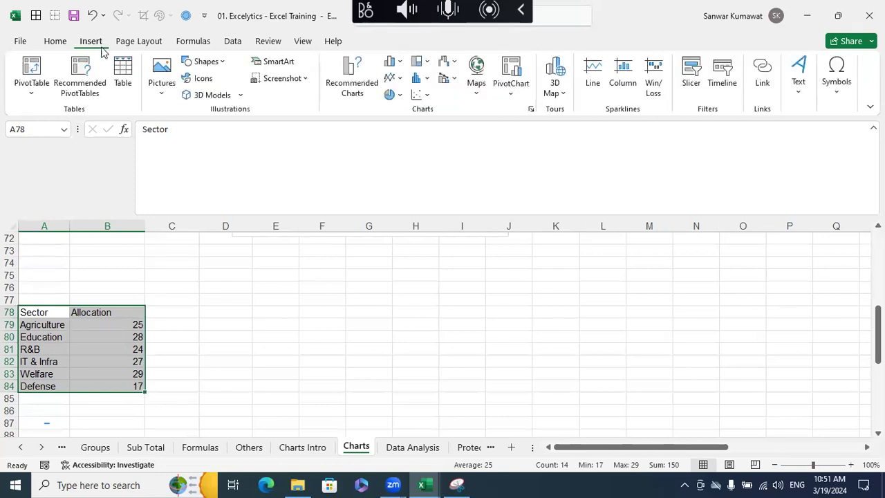
{"action": "left_click", "coordinate": [394, 94]}
{"action": "left_click", "coordinate": [405, 268]}
{"action": "left_click_drag", "start_coordinate": [403, 260], "coordinate": [322, 274]}
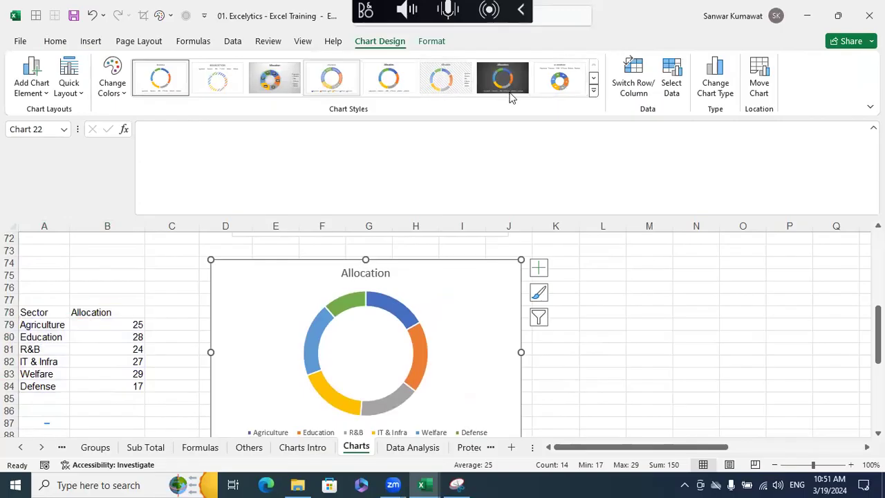
- Try several chart styles on the Allocation doughnut and apply the grey gradient one with dark percentage labels and a side legend
{"action": "left_click", "coordinate": [290, 90]}
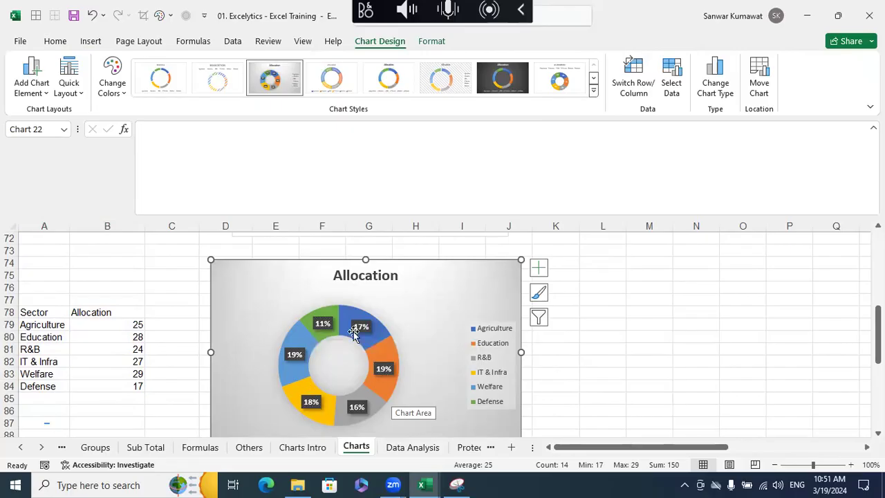
{"action": "left_click", "coordinate": [571, 93]}
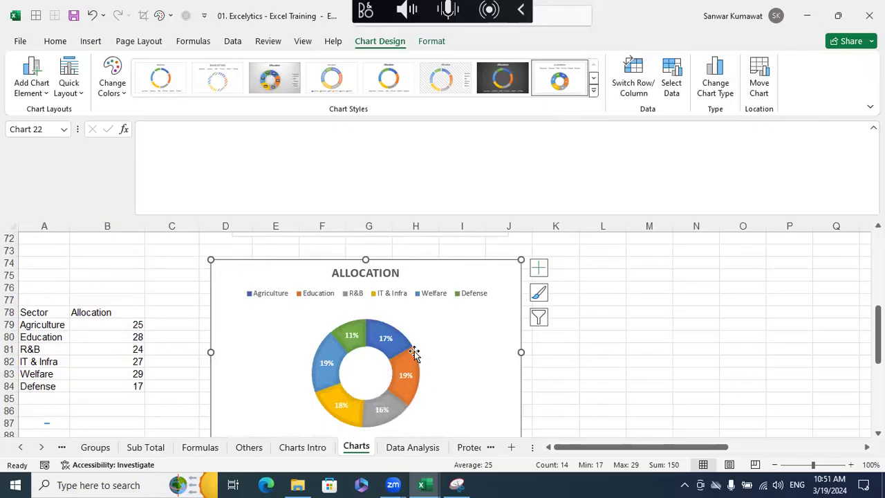
{"action": "left_click", "coordinate": [498, 87]}
{"action": "left_click", "coordinate": [274, 79]}
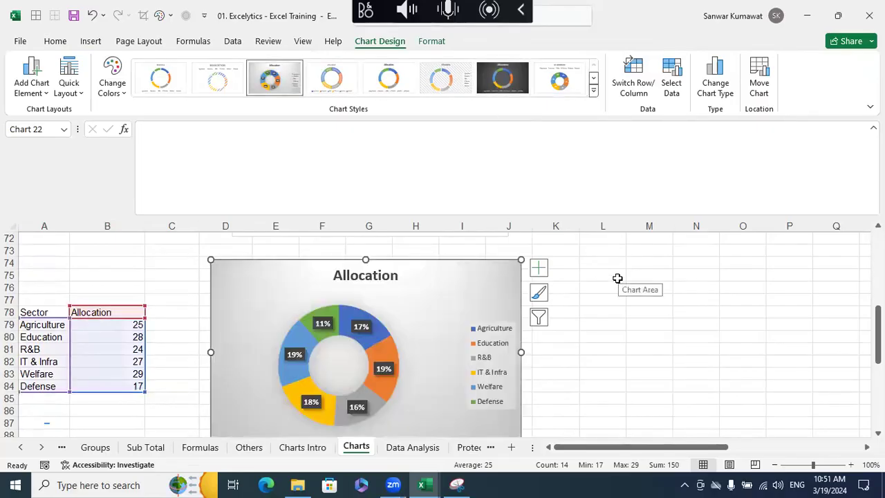
- Examine the Time Spent bubble chart and Behavioral scatter chart further down the sheet, and return to the pie chart and deselect the doughnut
{"action": "scroll", "coordinate": [617, 277], "scroll_direction": "down", "scroll_amount": 4}
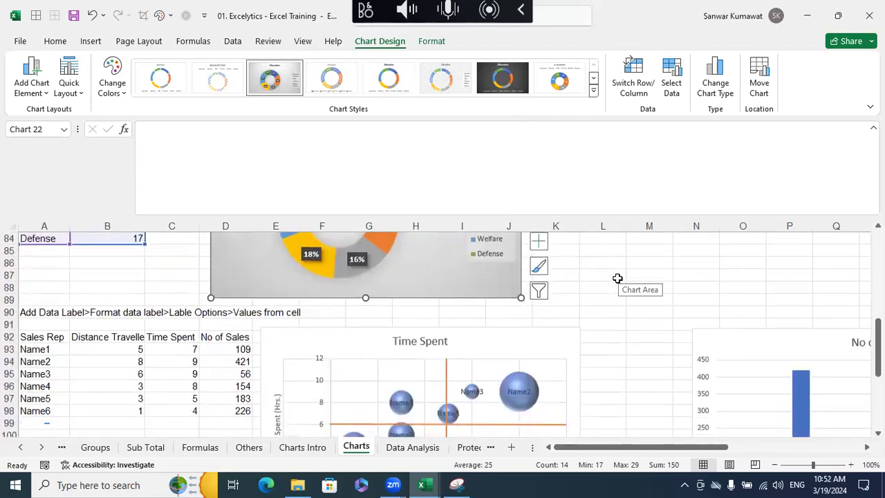
{"action": "scroll", "coordinate": [617, 278], "scroll_direction": "down", "scroll_amount": 5}
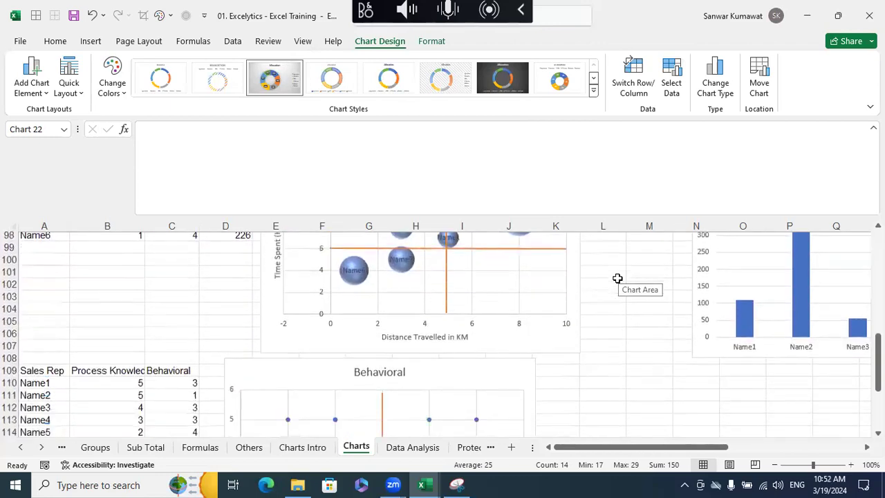
{"action": "scroll", "coordinate": [617, 278], "scroll_direction": "down", "scroll_amount": 5}
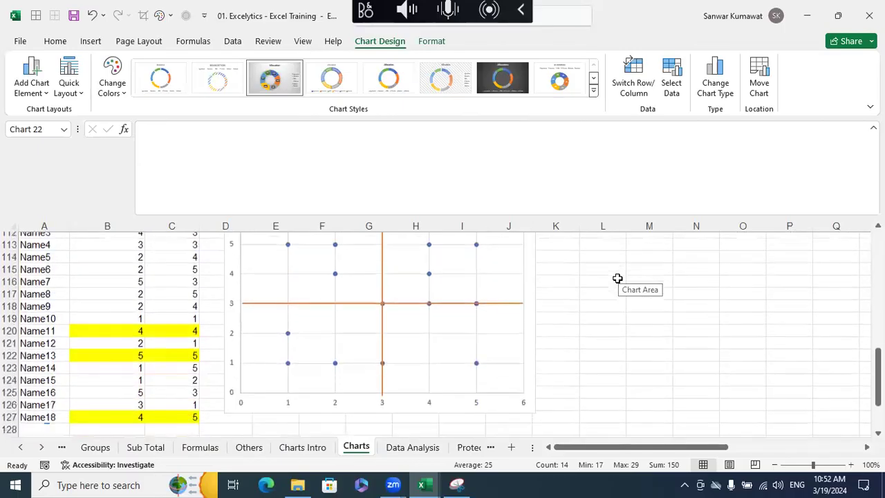
{"action": "scroll", "coordinate": [618, 278], "scroll_direction": "down", "scroll_amount": 3}
{"action": "scroll", "coordinate": [617, 278], "scroll_direction": "up", "scroll_amount": 11}
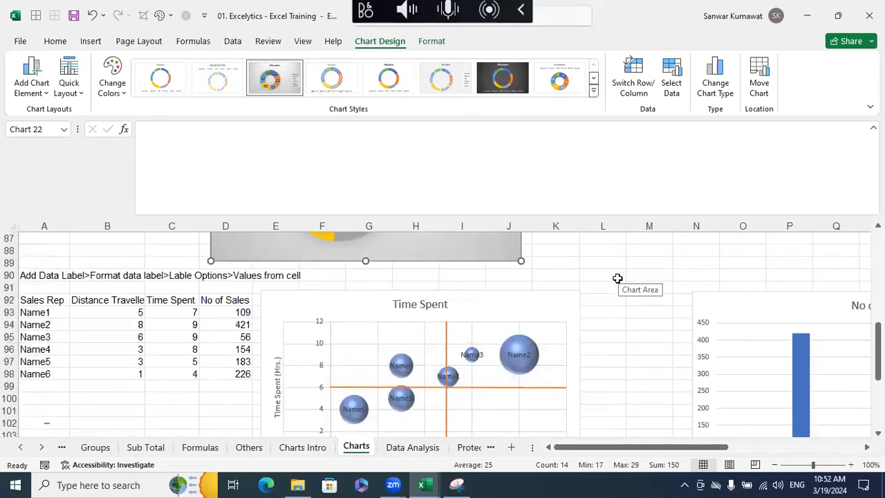
{"action": "scroll", "coordinate": [617, 278], "scroll_direction": "up", "scroll_amount": 11}
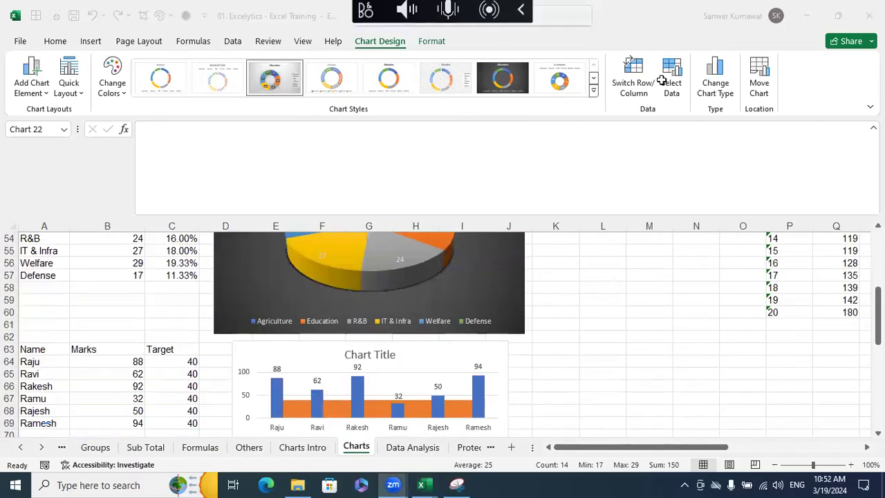
{"action": "left_click", "coordinate": [133, 42]}
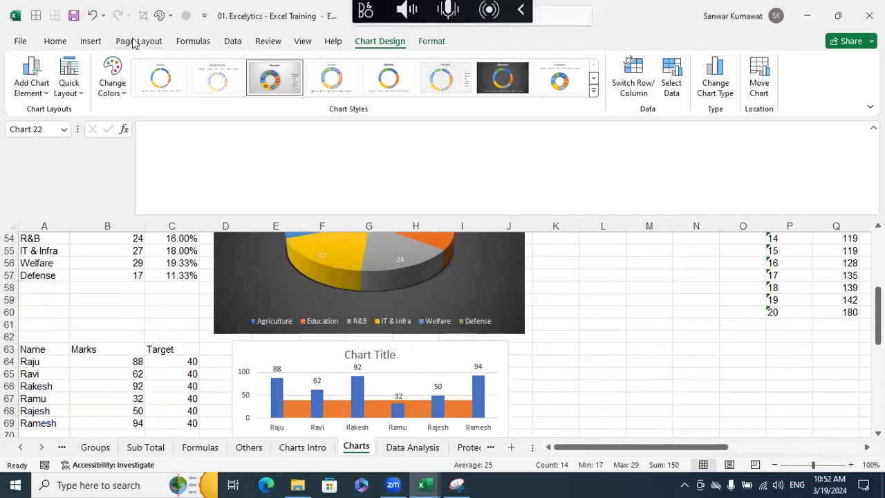
{"action": "left_click", "coordinate": [135, 42]}
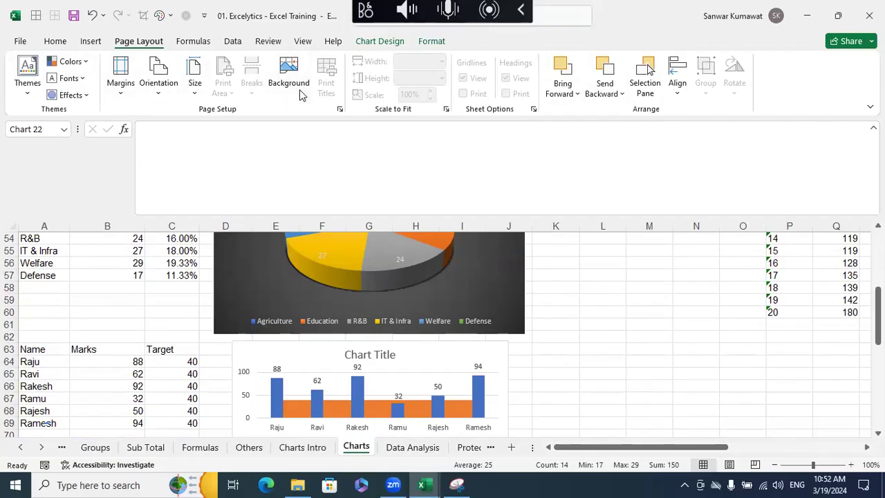
{"action": "left_click", "coordinate": [642, 285]}
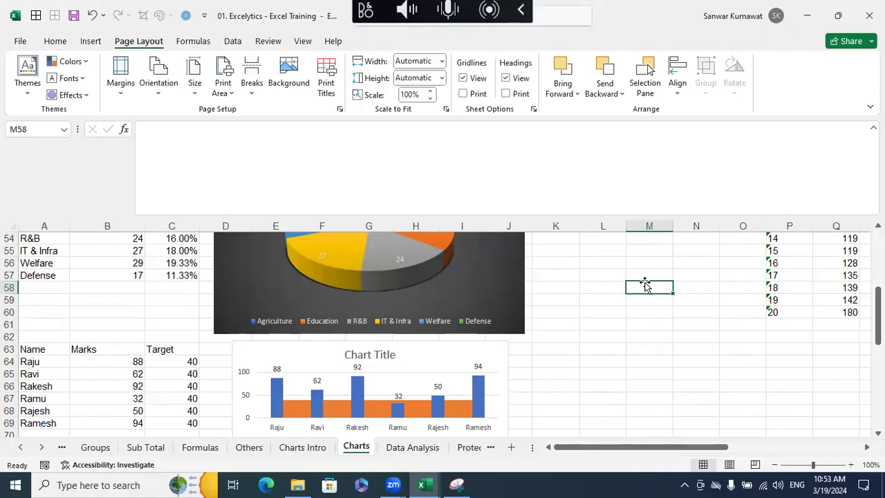
- Switch to the Profit Analysis_Live - Copy workbook, review its Dashboard sheet and filter the dashboard to the year 2010
{"action": "left_click", "coordinate": [432, 483]}
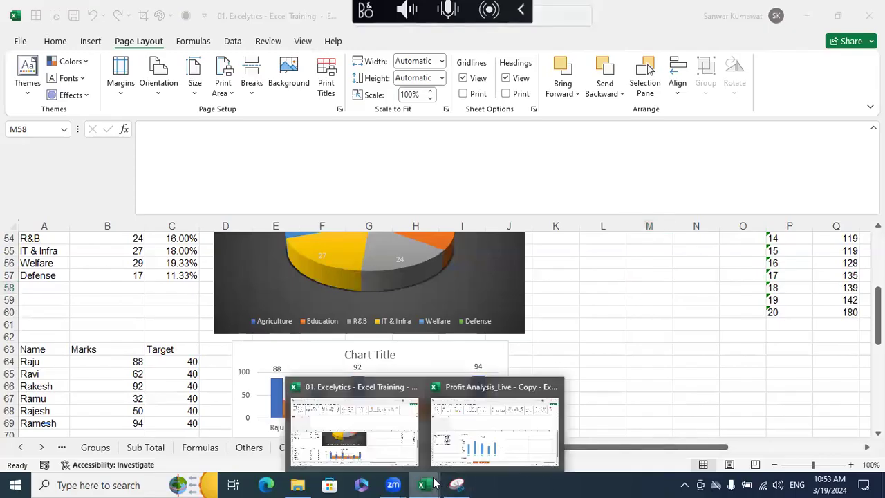
{"action": "left_click", "coordinate": [496, 432]}
{"action": "left_click", "coordinate": [221, 447]}
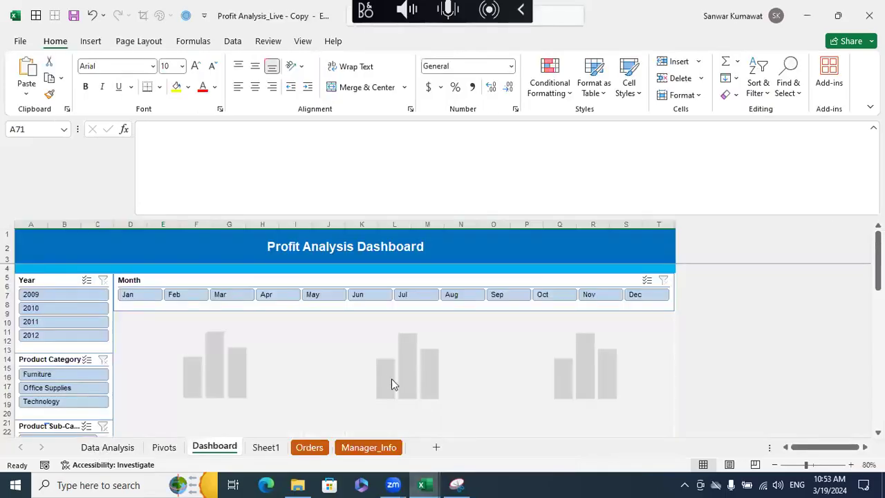
{"action": "scroll", "coordinate": [412, 327], "scroll_direction": "down", "scroll_amount": 5}
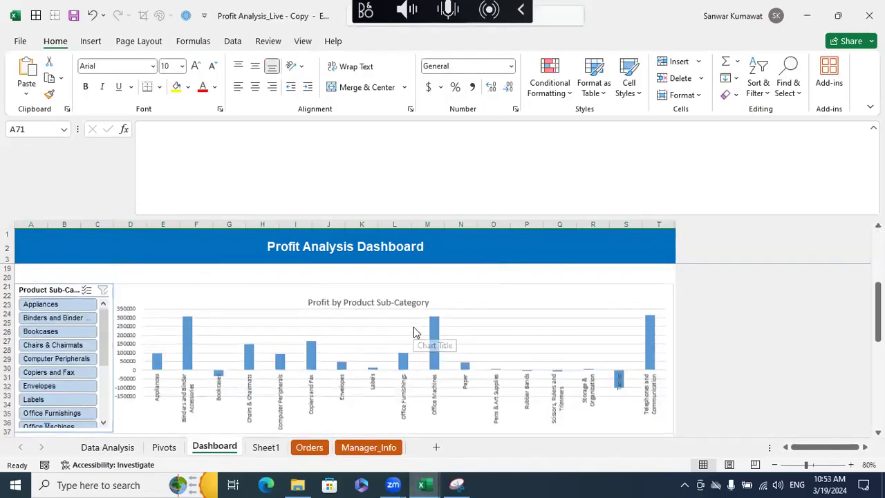
{"action": "scroll", "coordinate": [413, 330], "scroll_direction": "up", "scroll_amount": 7}
{"action": "left_click", "coordinate": [55, 306]}
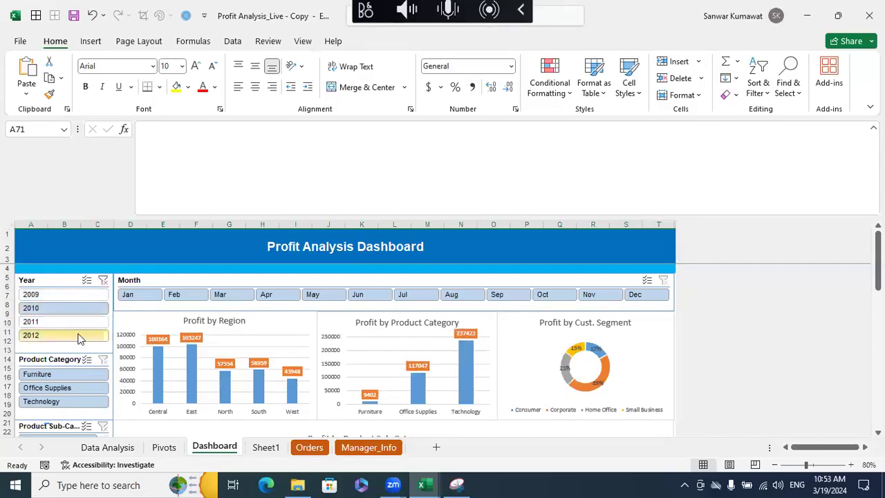
- Filter the dashboard to the year 2011 and review the region, product category and customer segment profit charts
{"action": "left_click", "coordinate": [70, 322]}
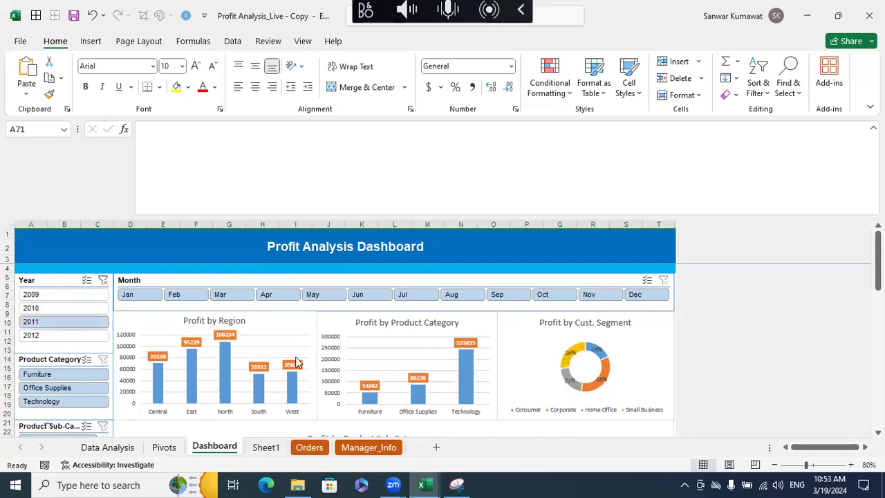
{"action": "scroll", "coordinate": [591, 376], "scroll_direction": "down", "scroll_amount": 3}
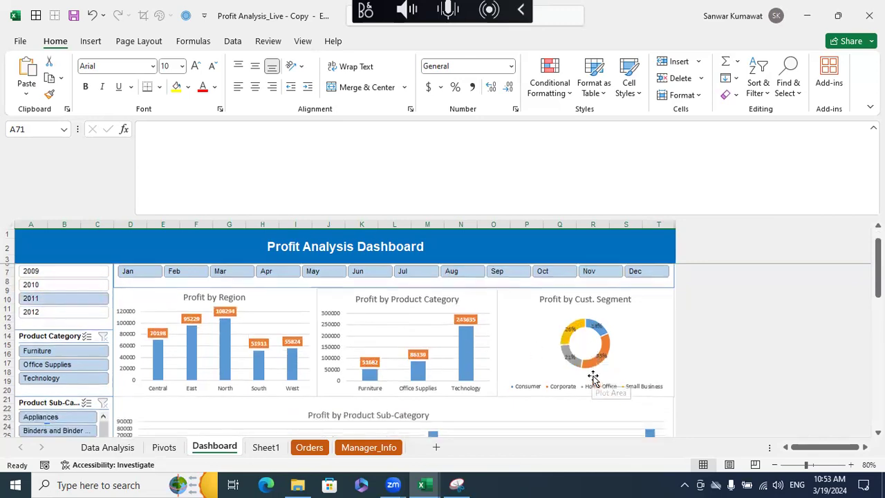
{"action": "scroll", "coordinate": [592, 381], "scroll_direction": "up", "scroll_amount": 3}
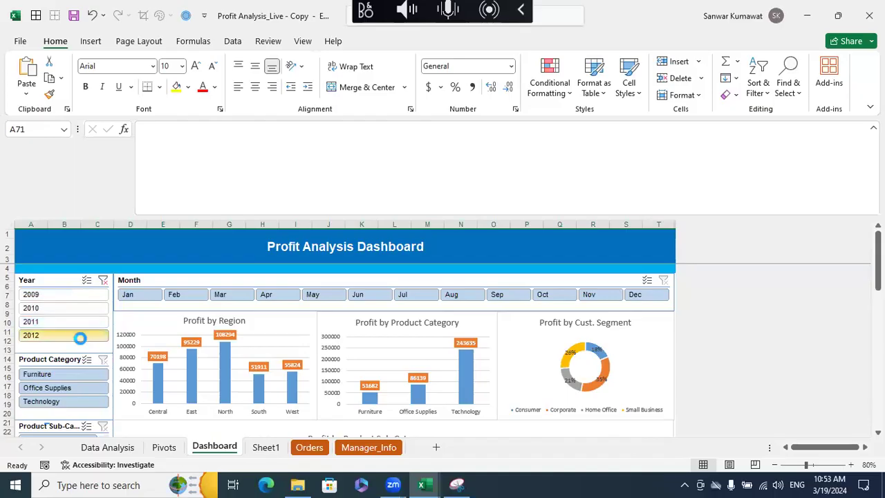
- Filter the dashboard to the year 2012 and review its charts down to the monthly profit trend line
{"action": "left_click", "coordinate": [76, 335]}
{"action": "scroll", "coordinate": [414, 357], "scroll_direction": "down", "scroll_amount": 3}
{"action": "scroll", "coordinate": [416, 361], "scroll_direction": "up", "scroll_amount": 3}
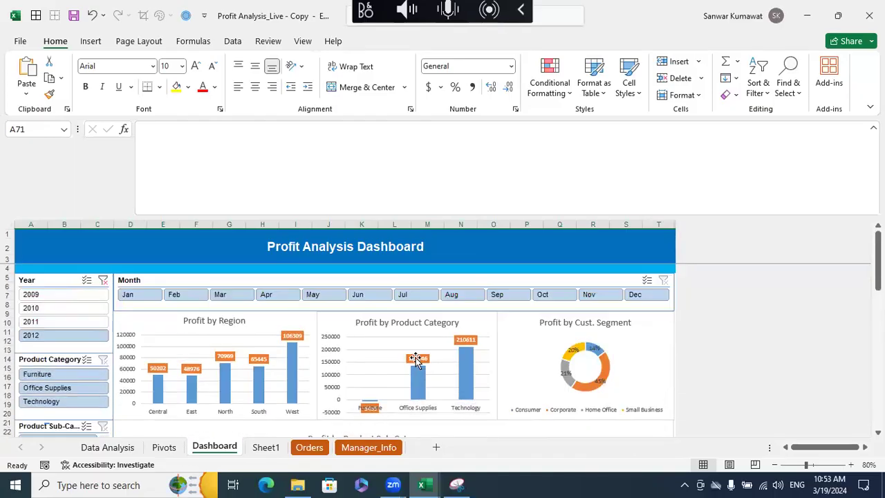
{"action": "scroll", "coordinate": [328, 345], "scroll_direction": "down", "scroll_amount": 6}
{"action": "scroll", "coordinate": [362, 342], "scroll_direction": "down", "scroll_amount": 3}
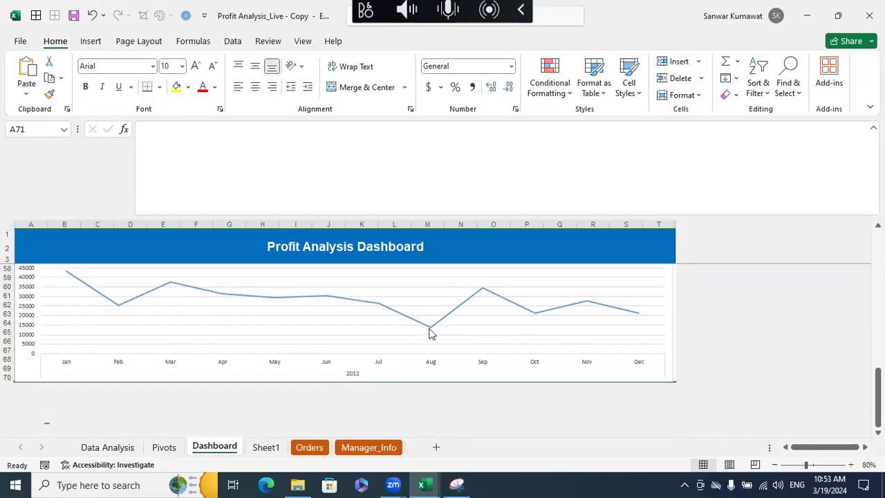
{"action": "scroll", "coordinate": [432, 345], "scroll_direction": "up", "scroll_amount": 3}
{"action": "scroll", "coordinate": [432, 349], "scroll_direction": "up", "scroll_amount": 15}
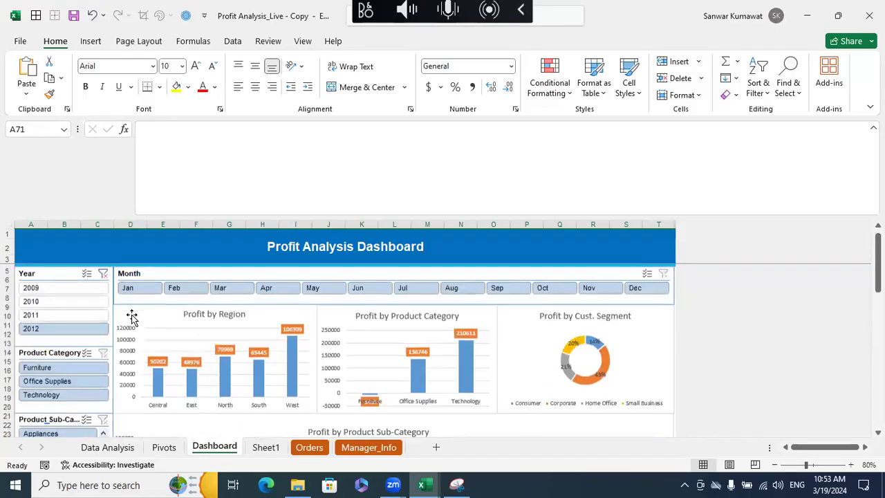
- Set the dashboard's year filter back to 2010 and review the charts through the Profit Trend line chart
{"action": "left_click", "coordinate": [69, 308]}
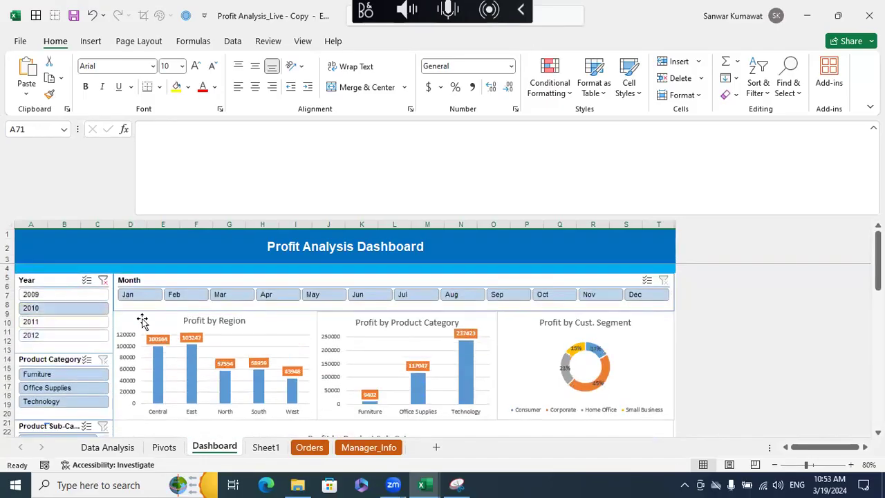
{"action": "scroll", "coordinate": [524, 350], "scroll_direction": "down", "scroll_amount": 5}
{"action": "scroll", "coordinate": [524, 349], "scroll_direction": "down", "scroll_amount": 10}
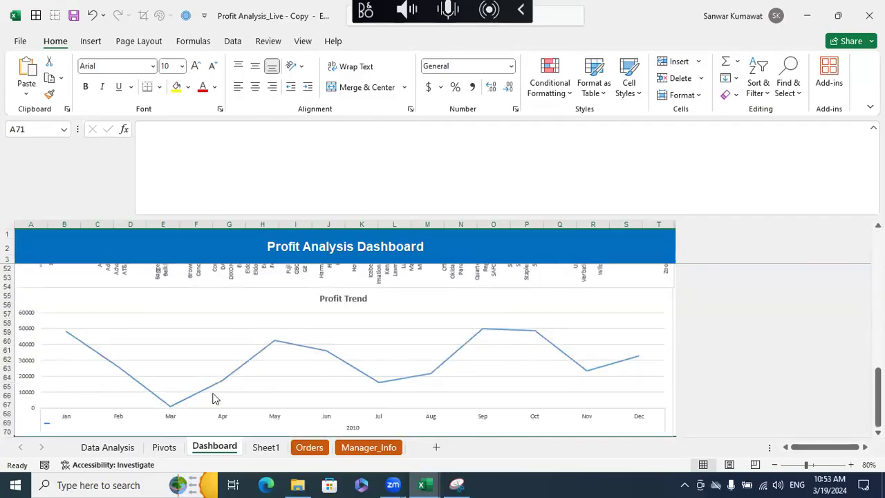
{"action": "scroll", "coordinate": [172, 414], "scroll_direction": "down", "scroll_amount": 1}
{"action": "scroll", "coordinate": [389, 411], "scroll_direction": "up", "scroll_amount": 15}
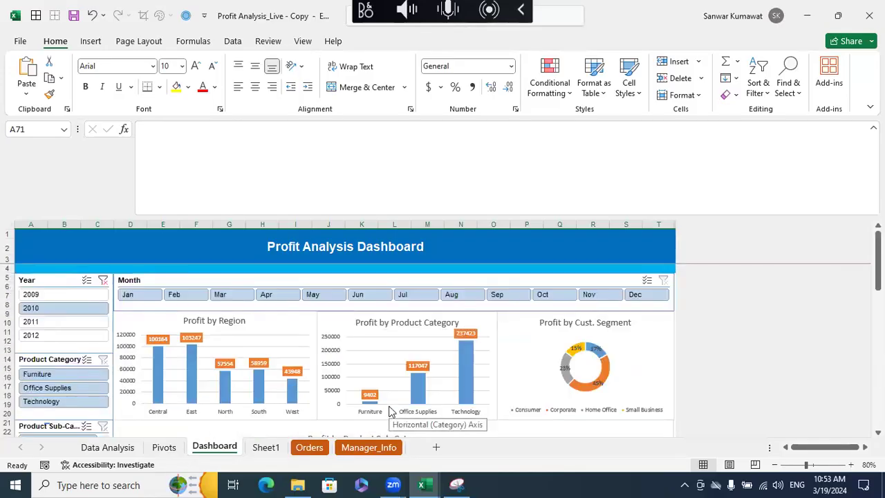